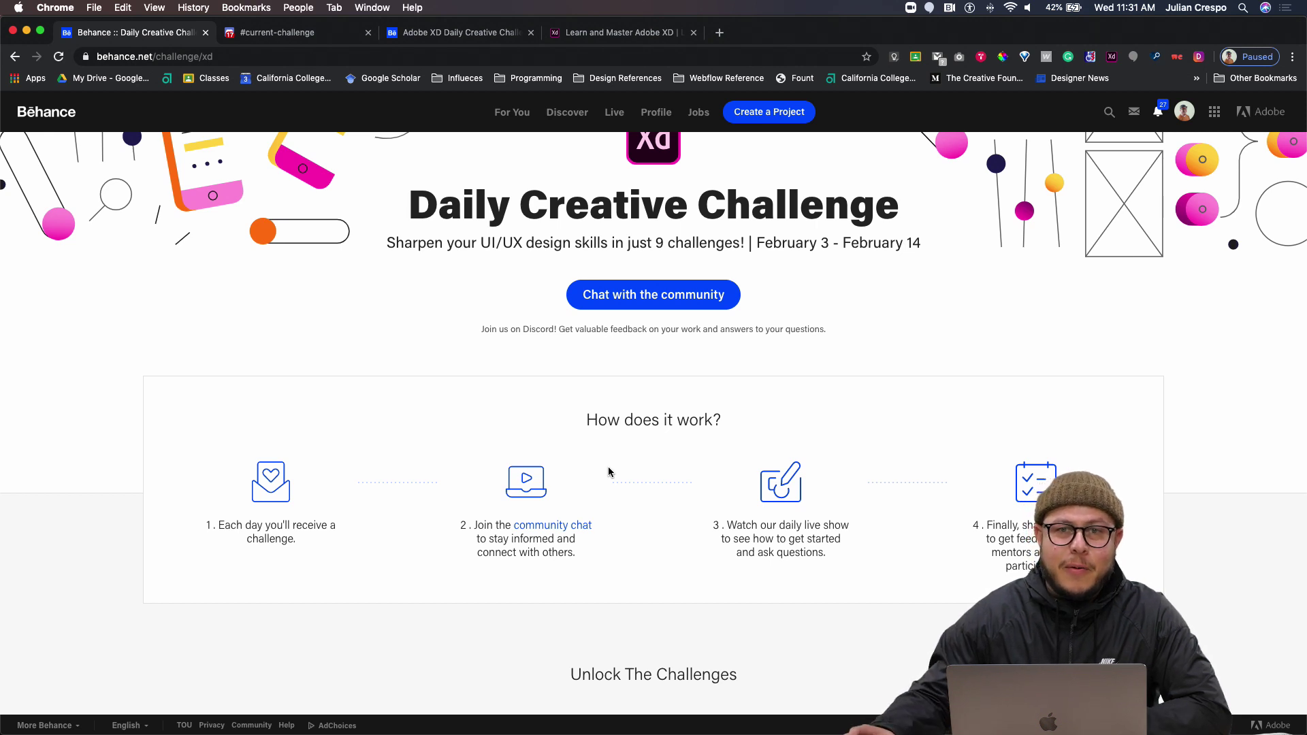
Read how the Daily Creative Challenge works and check the refreshed current-challenge channel in the Discord community
scroll(461, 548, down, 3)
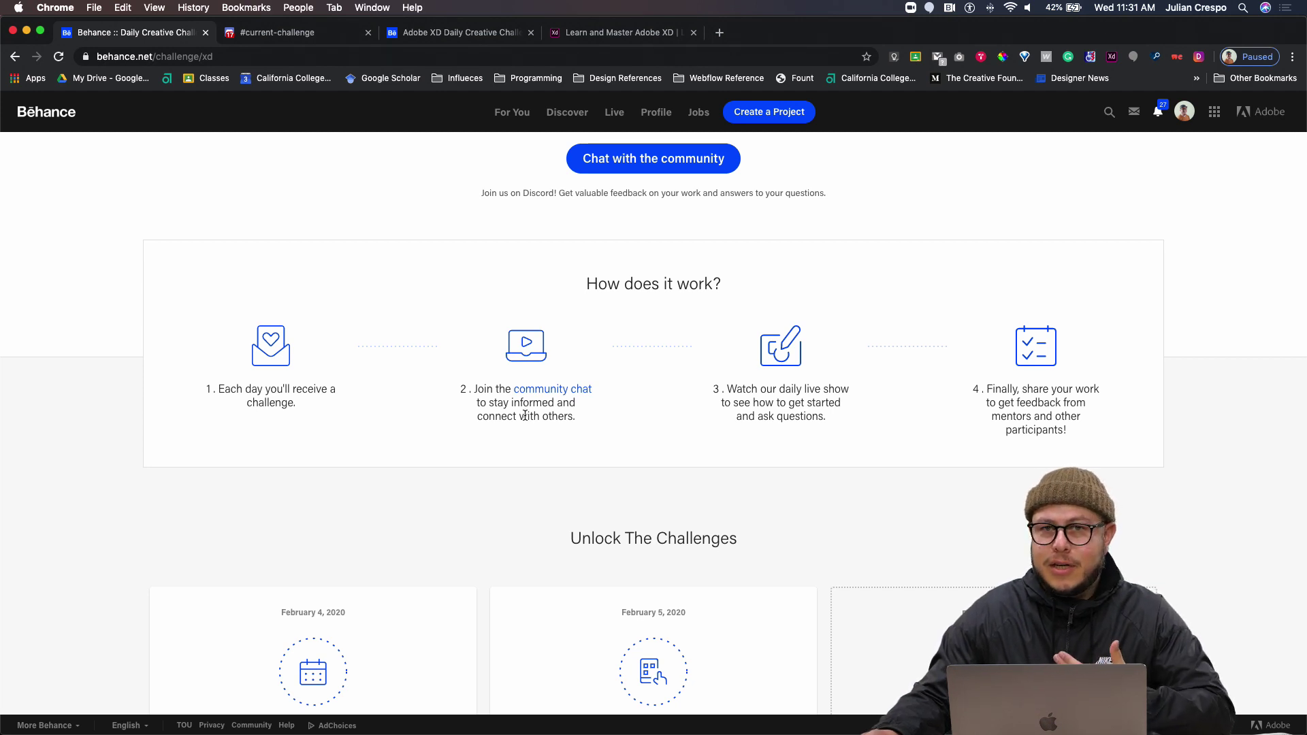
click(308, 32)
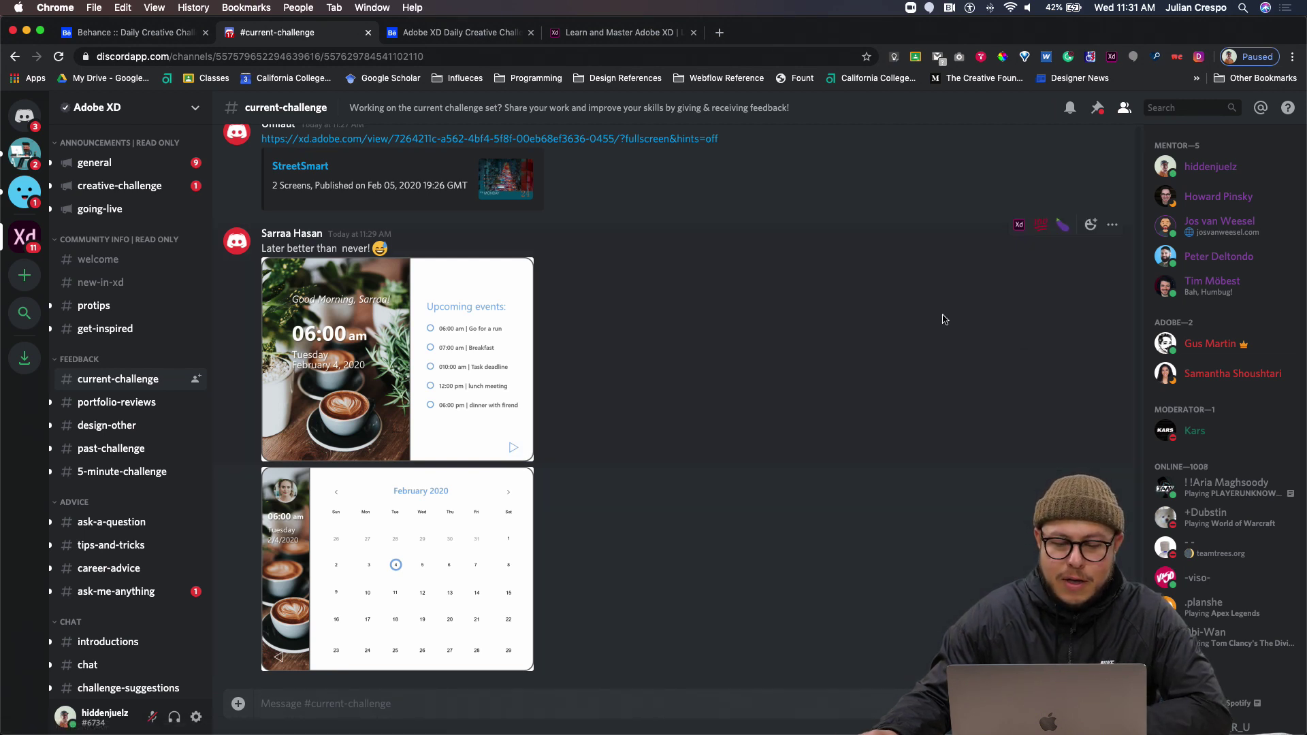
key(super+r)
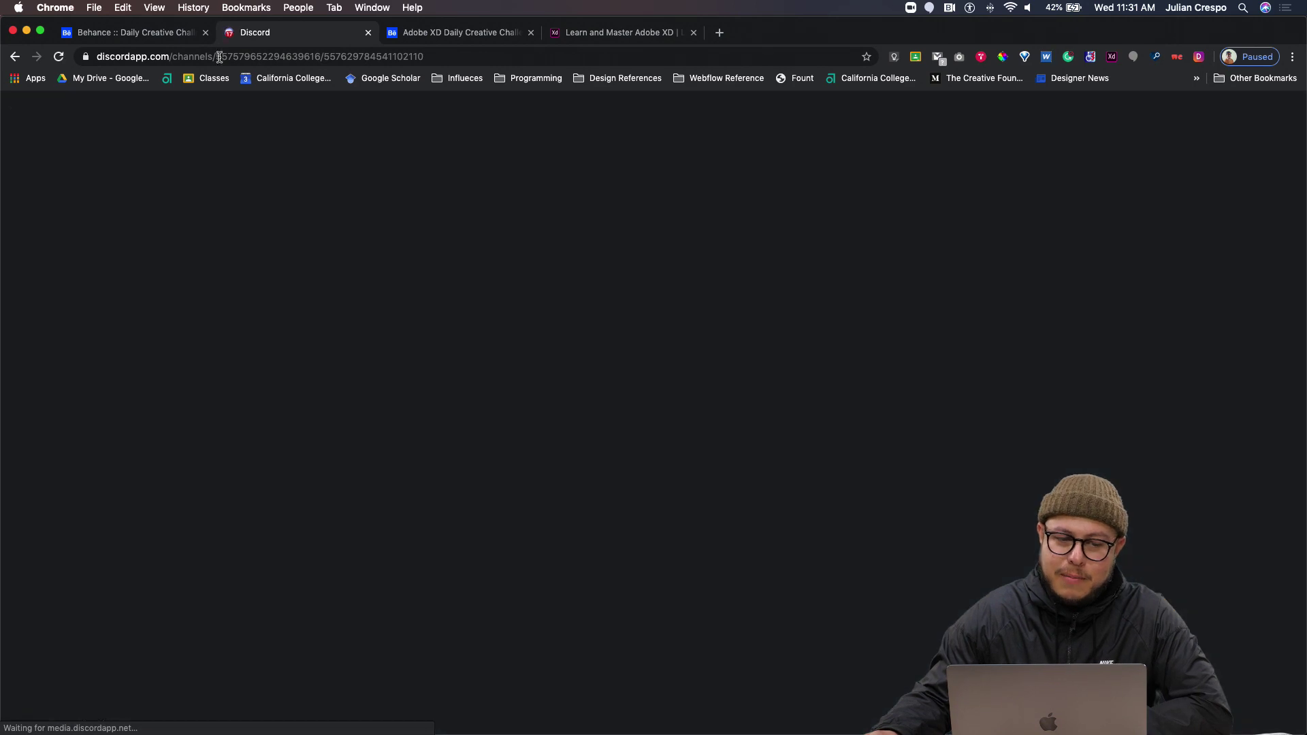
key(ctrl+shift+Tab)
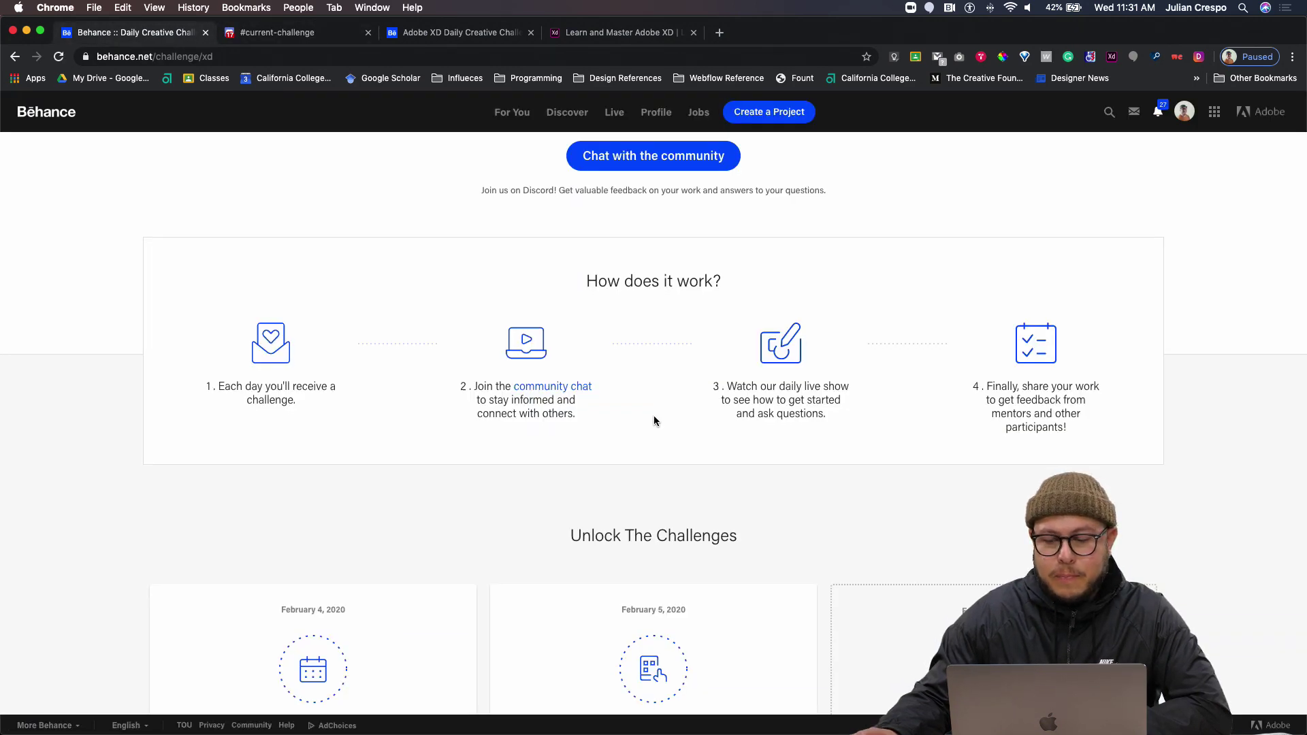
Open the starter files for the February 5 Components challenge
scroll(654, 419, down, 5)
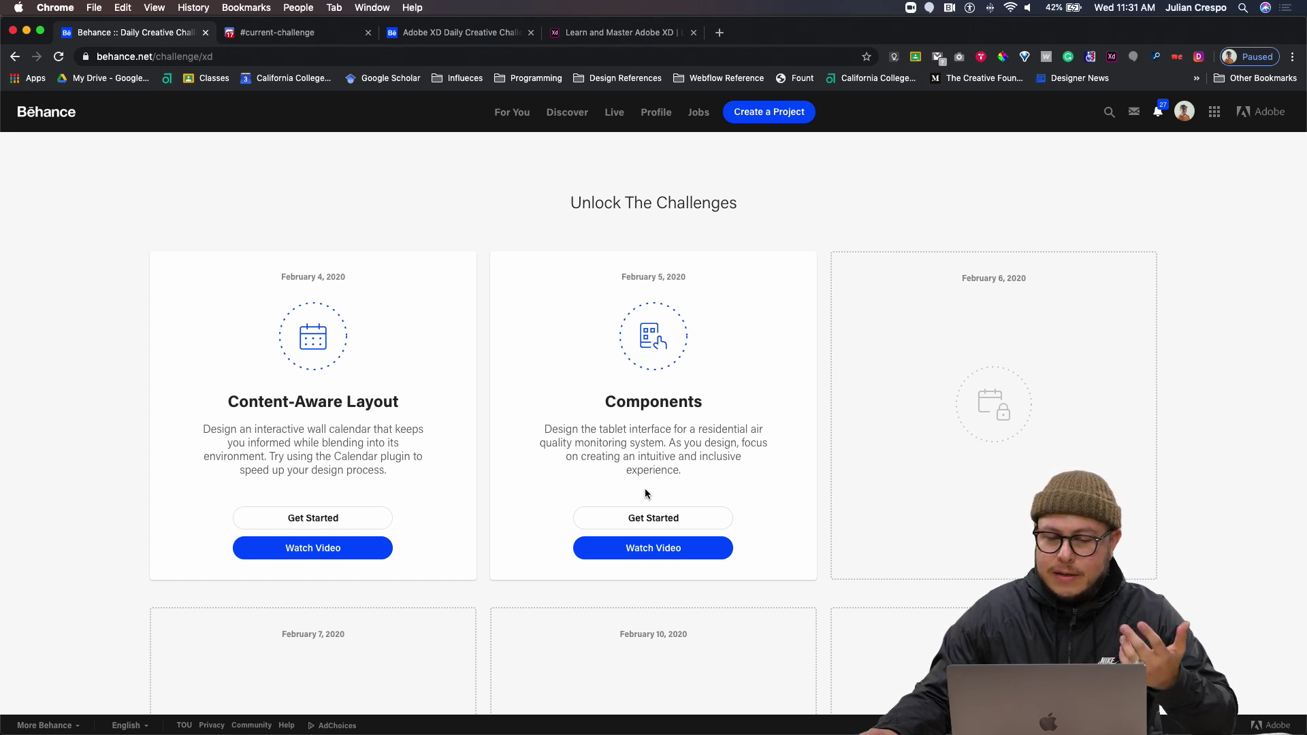
scroll(650, 489, down, 3)
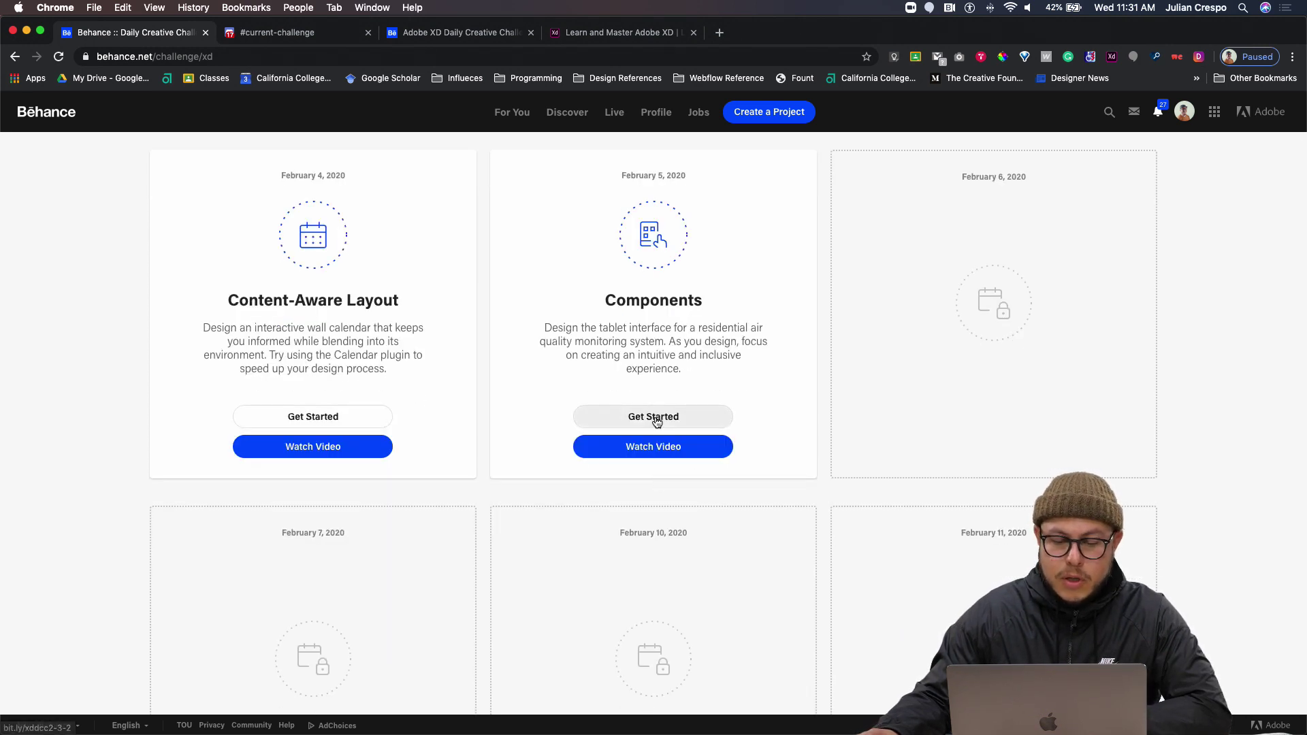
click(657, 423)
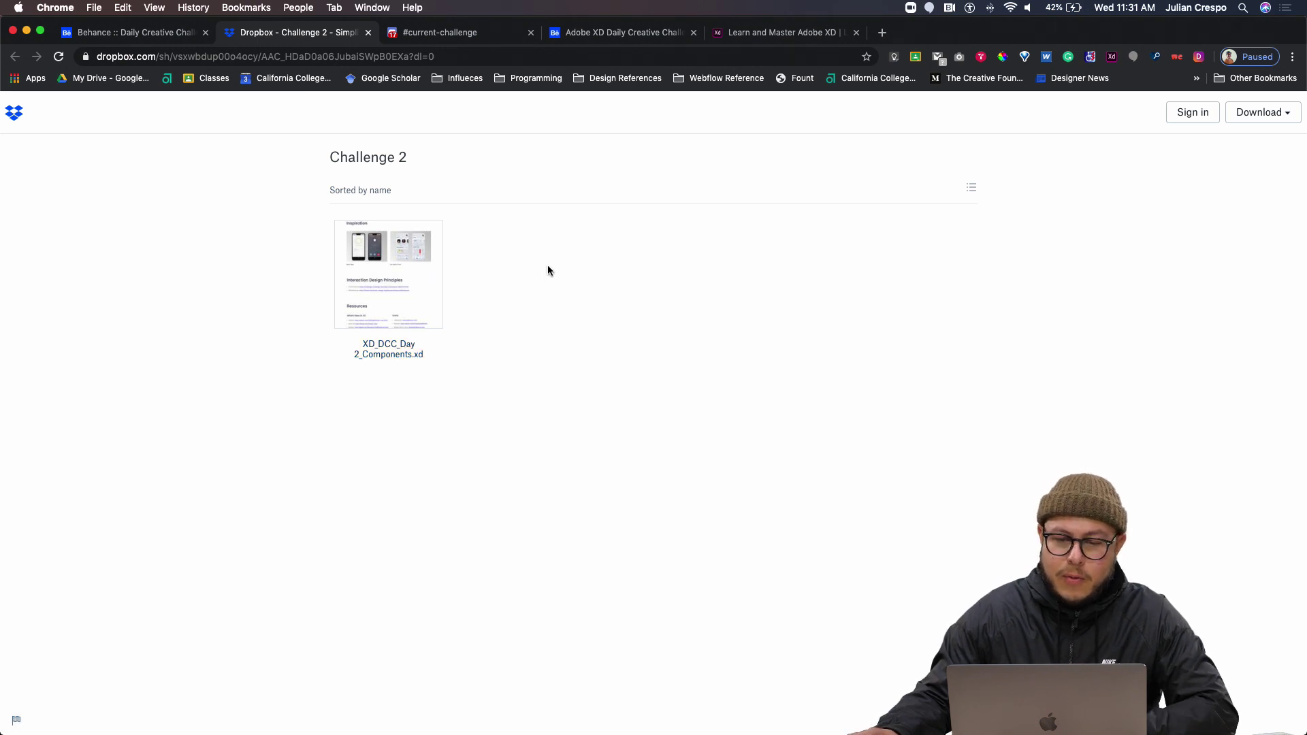
Switch to the XD_DCC_Day 2_Components document in Adobe XD and review its challenge brief, focus, inspiration images and design principles
key(ctrl+Right)
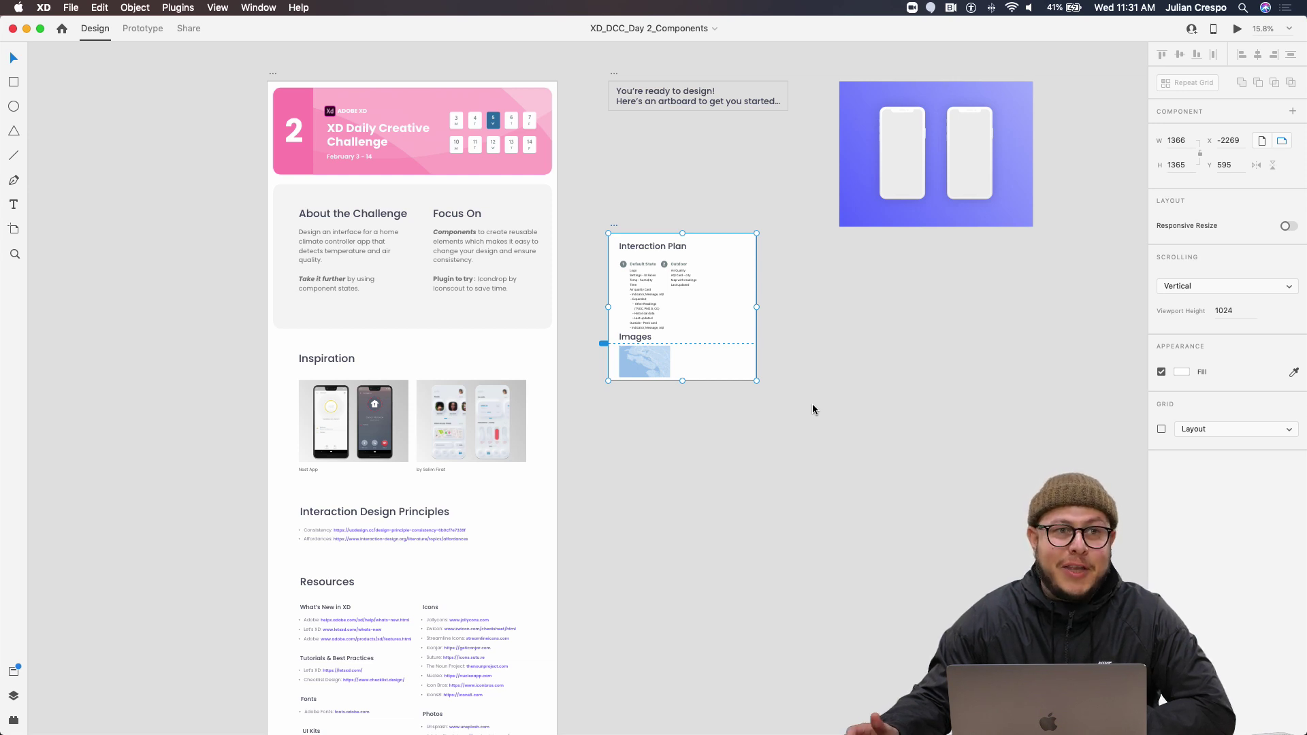
click(849, 327)
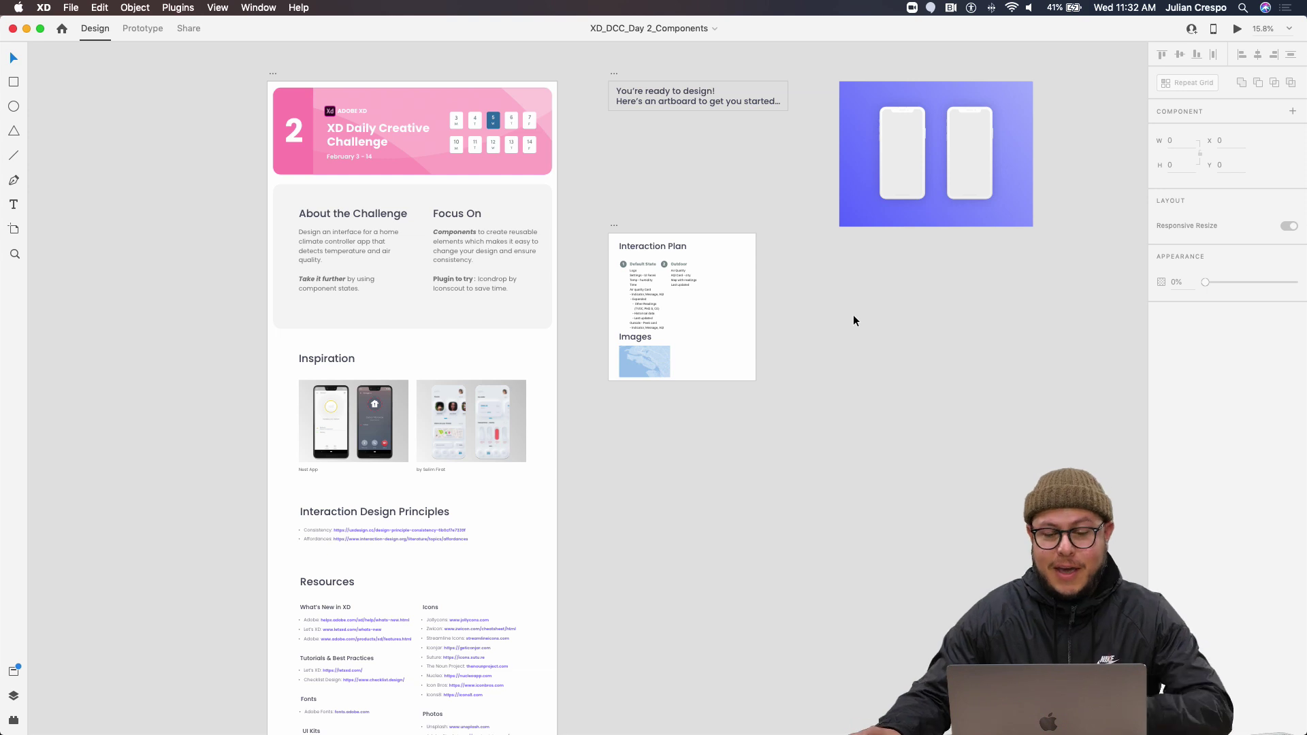
scroll(638, 145, up, 5)
scroll(644, 151, down, 2)
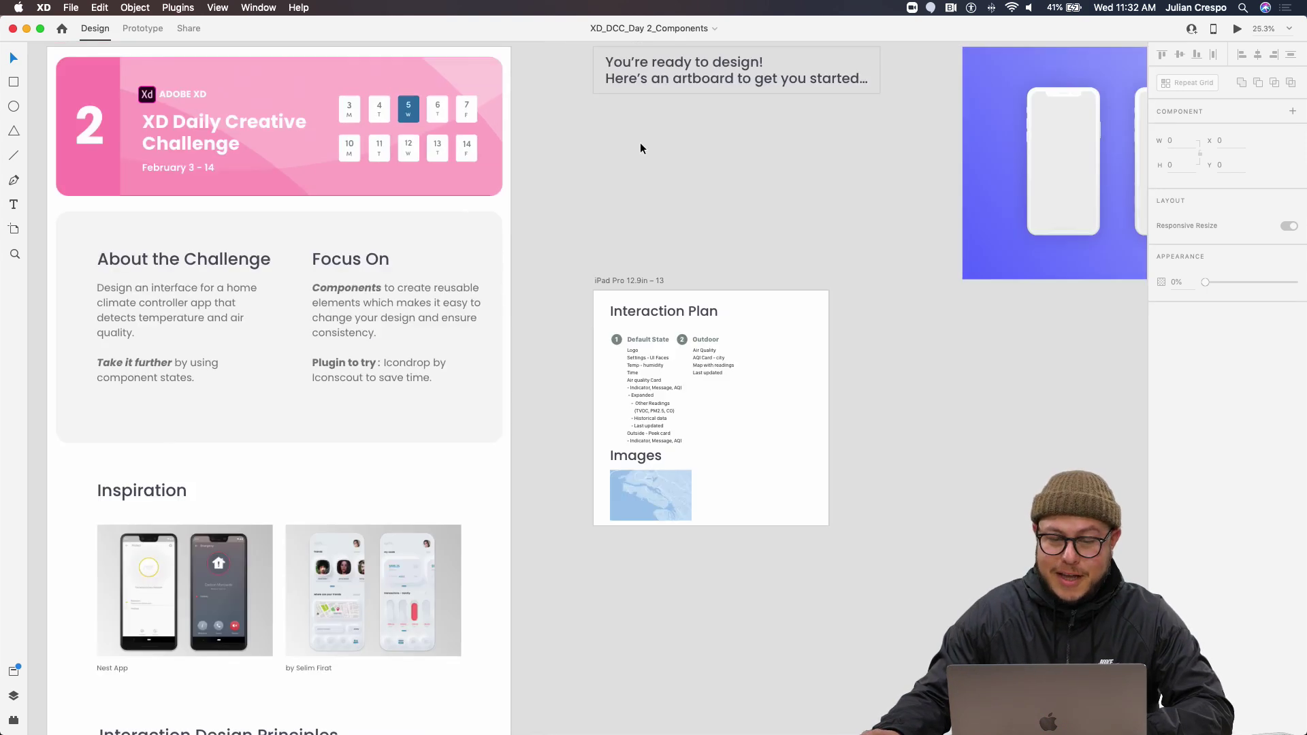
scroll(642, 145, up, 2)
scroll(702, 264, left, 5)
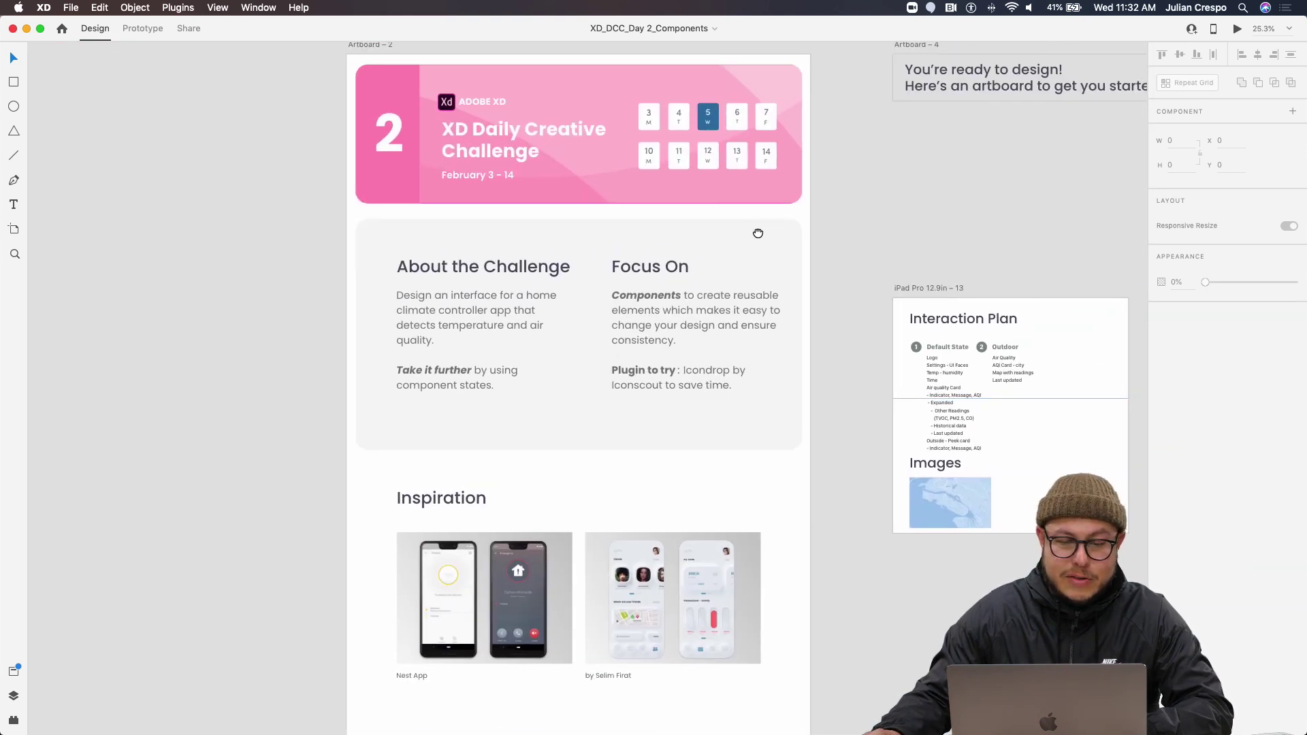
click(664, 129)
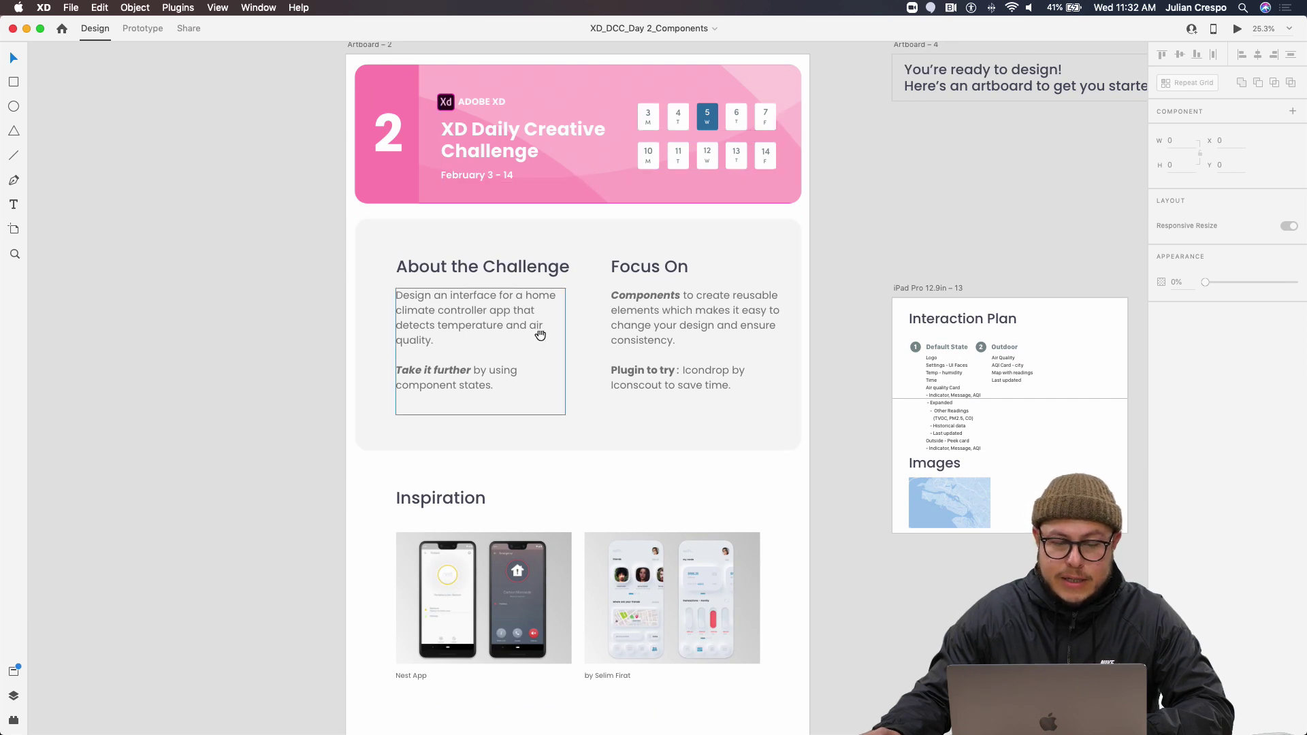
scroll(537, 329, down, 2)
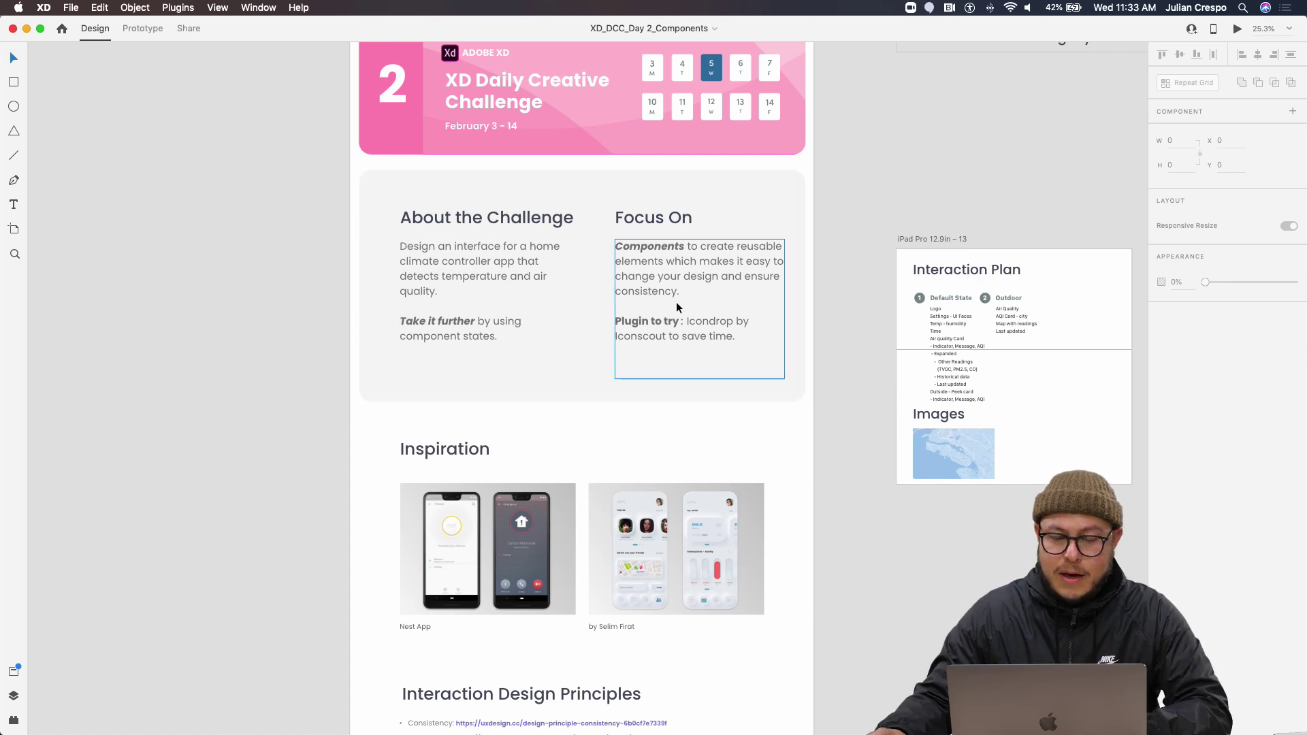
scroll(613, 442, down, 3)
scroll(554, 484, up, 5)
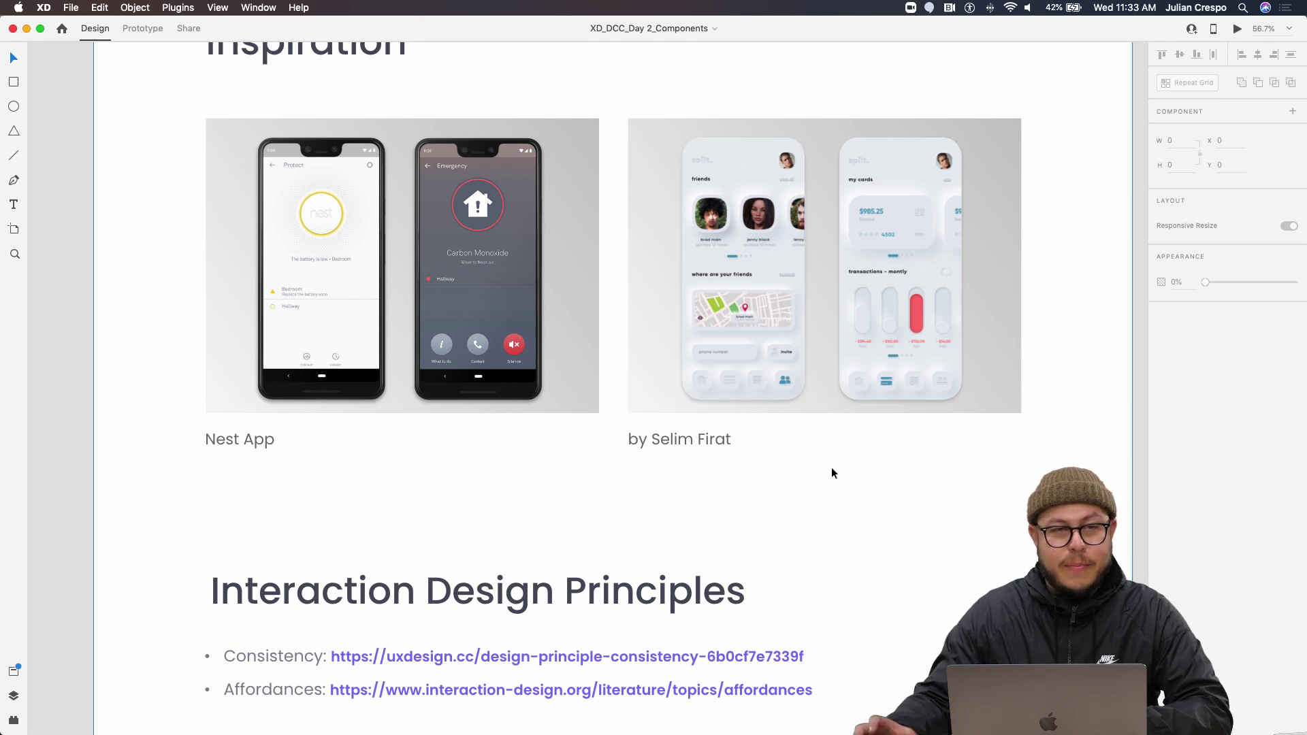
scroll(856, 466, down, 3)
Add an iPhone X/XS/11 Pro artboard and move it above the Interaction Plan artboard, aligned with its edge
scroll(814, 452, up, 10)
scroll(814, 452, right, 10)
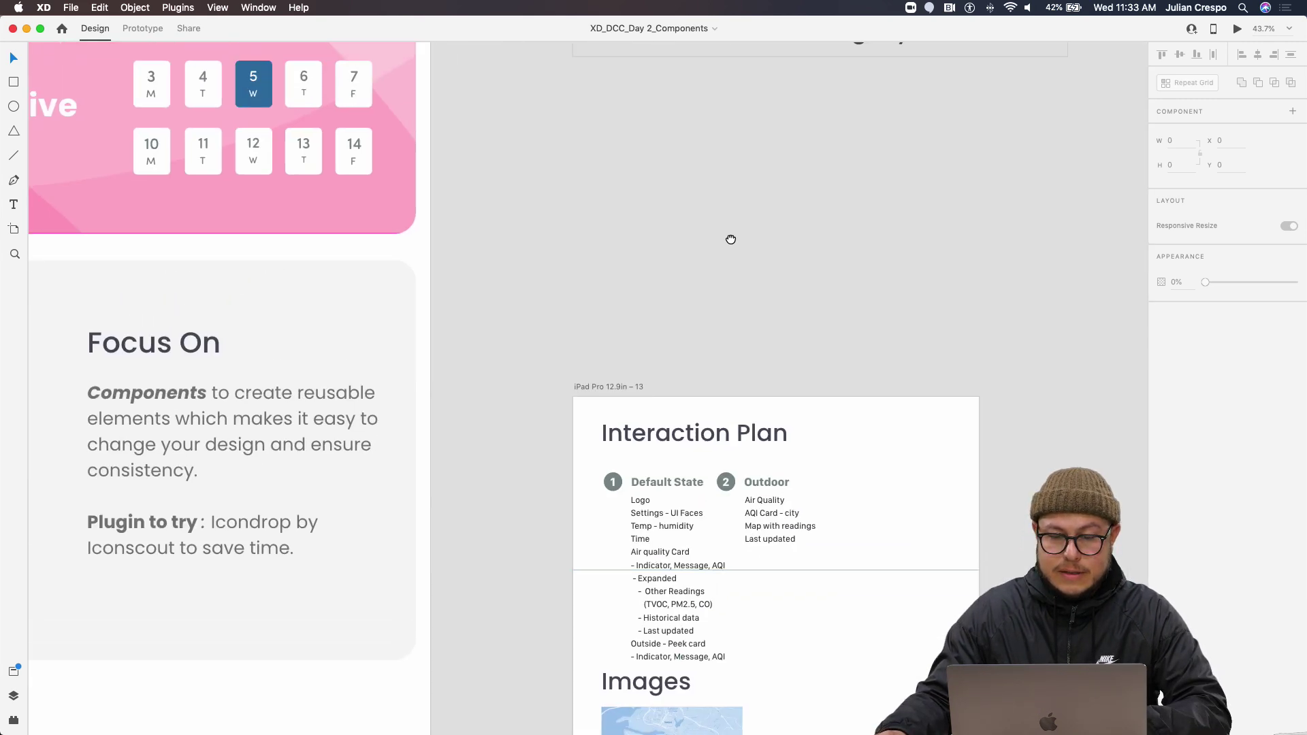
drag(721, 174, 664, 295)
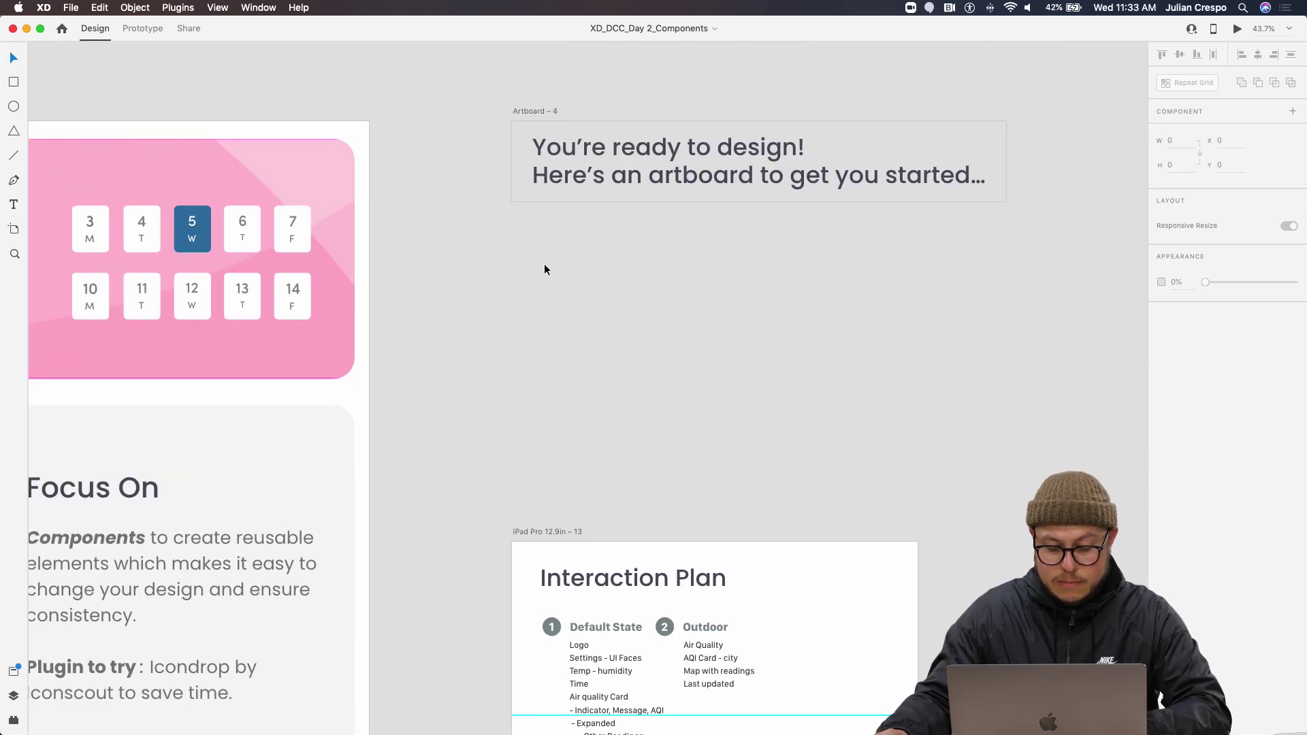
key(a)
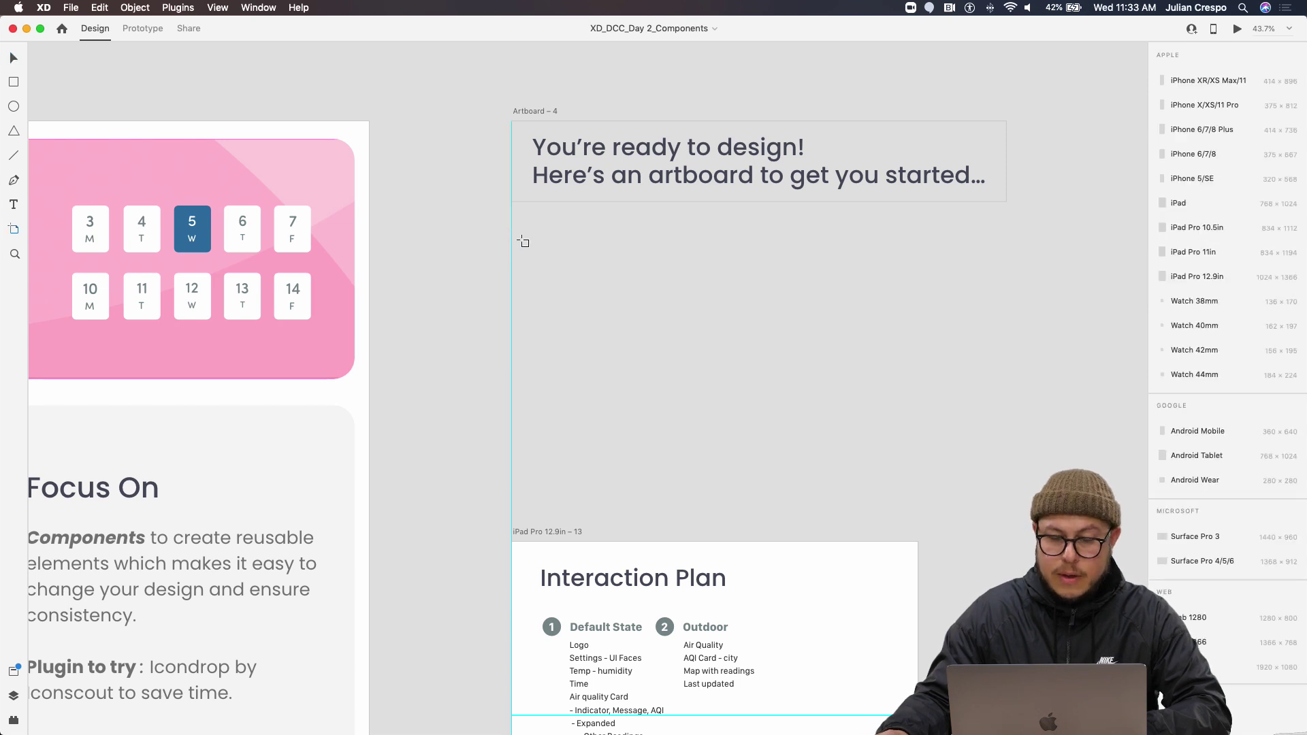
click(1205, 105)
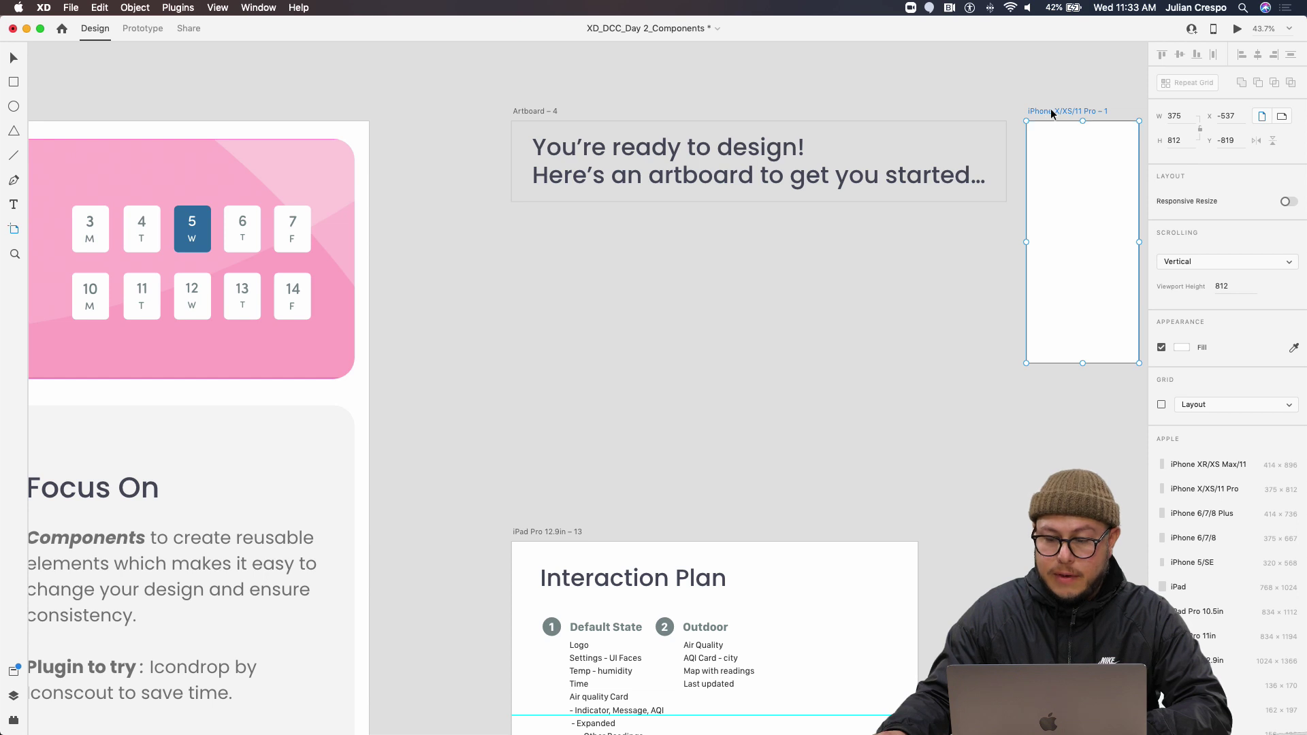
drag(1052, 114, 537, 234)
Fill the new iPhone artboard with the dark navy #001233 from the document assets
scroll(558, 349, up, 2)
scroll(558, 350, down, 3)
scroll(558, 349, left, 1)
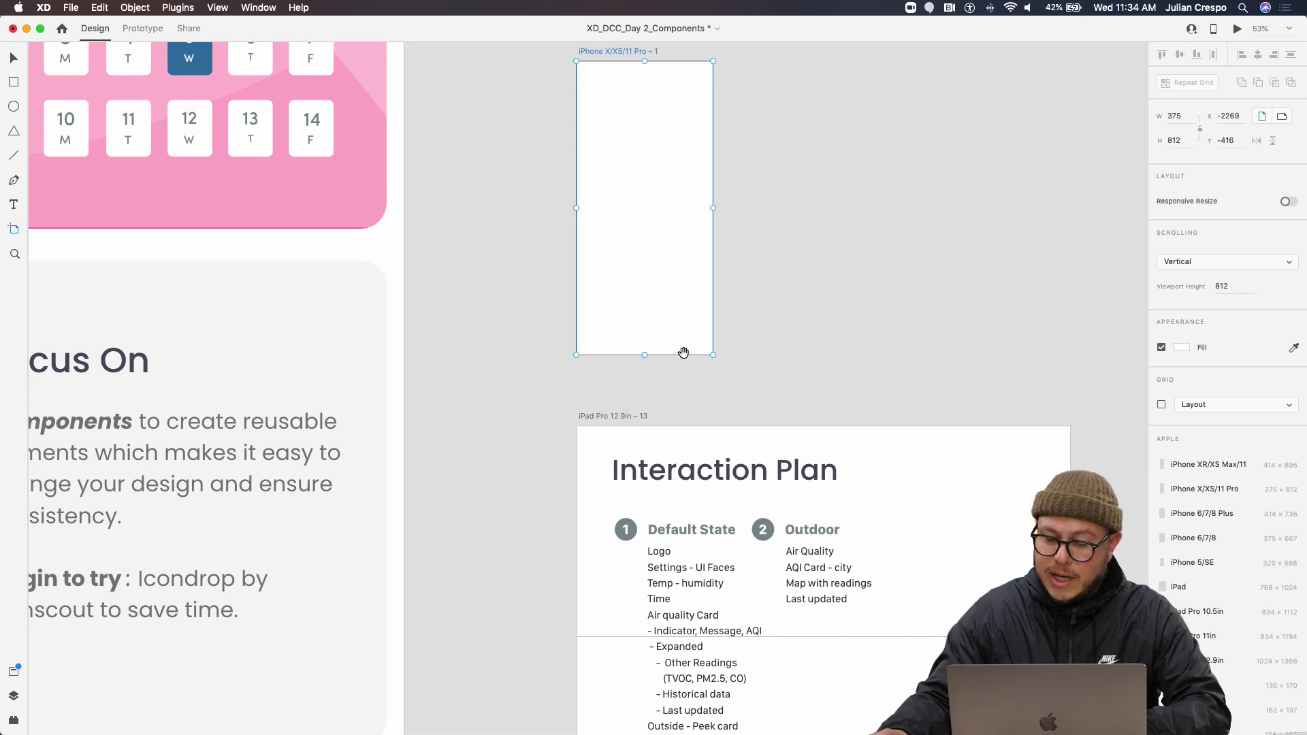
scroll(683, 350, right, 2)
scroll(683, 350, up, 1)
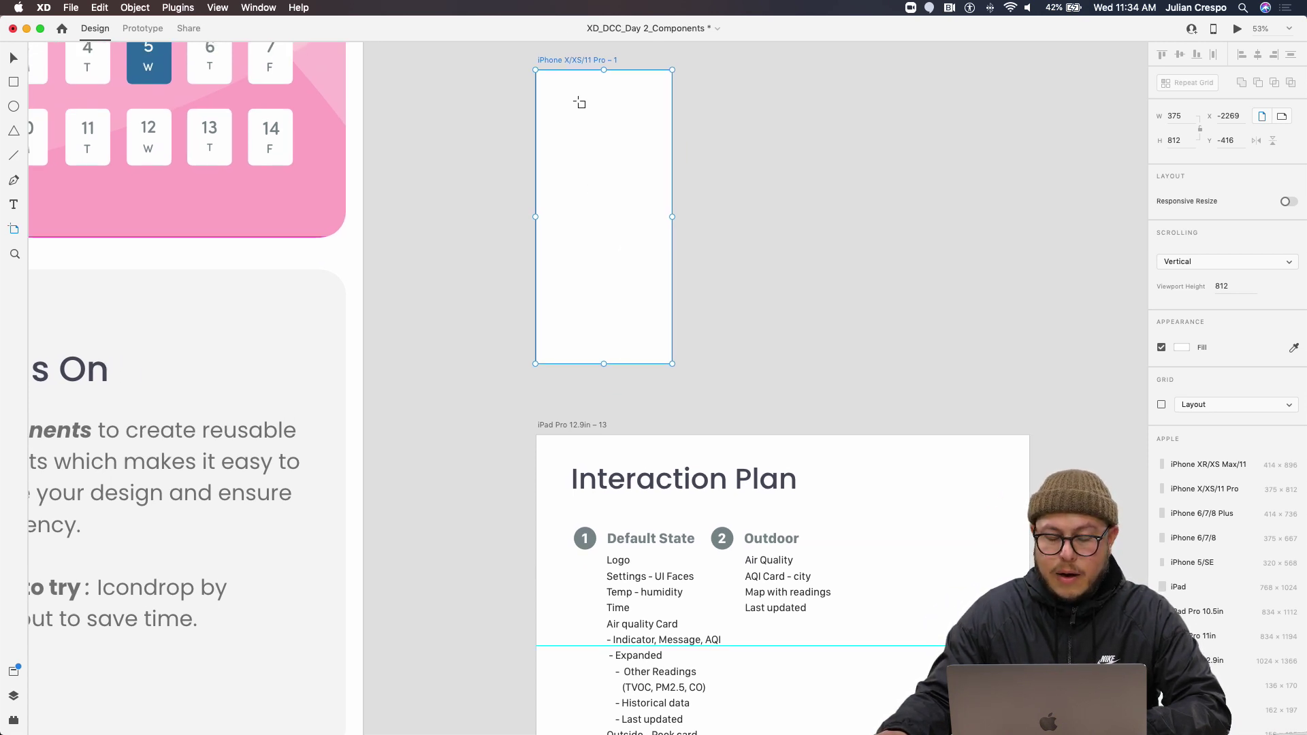
scroll(590, 122, up, 2)
scroll(622, 146, up, 2)
scroll(622, 146, left, 1)
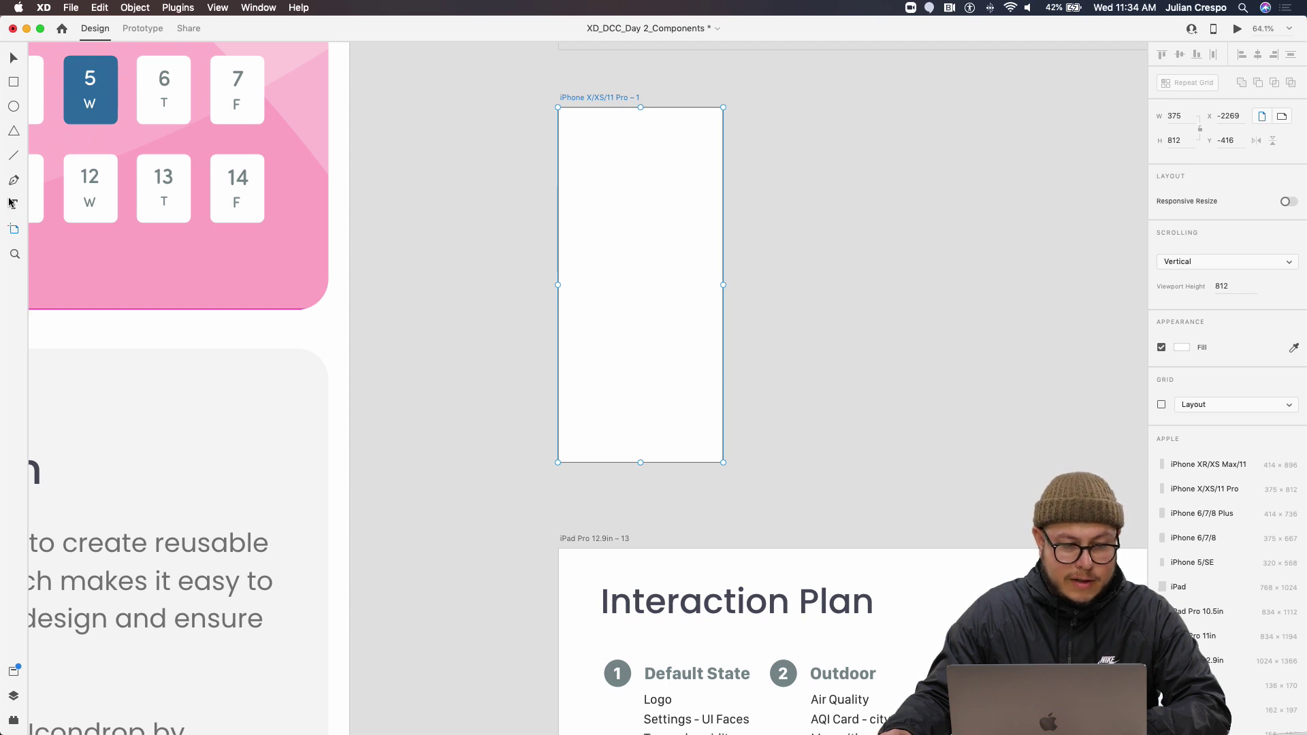
key(super+shift+y)
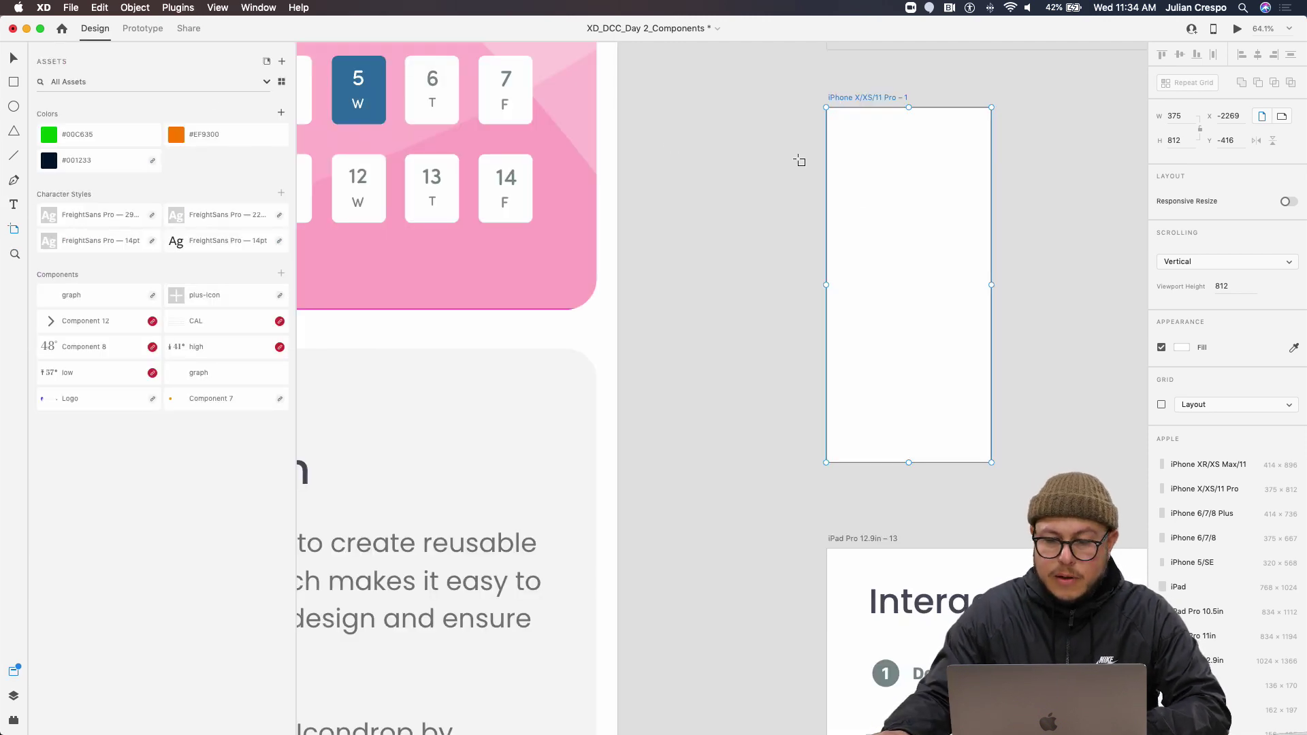
click(1183, 348)
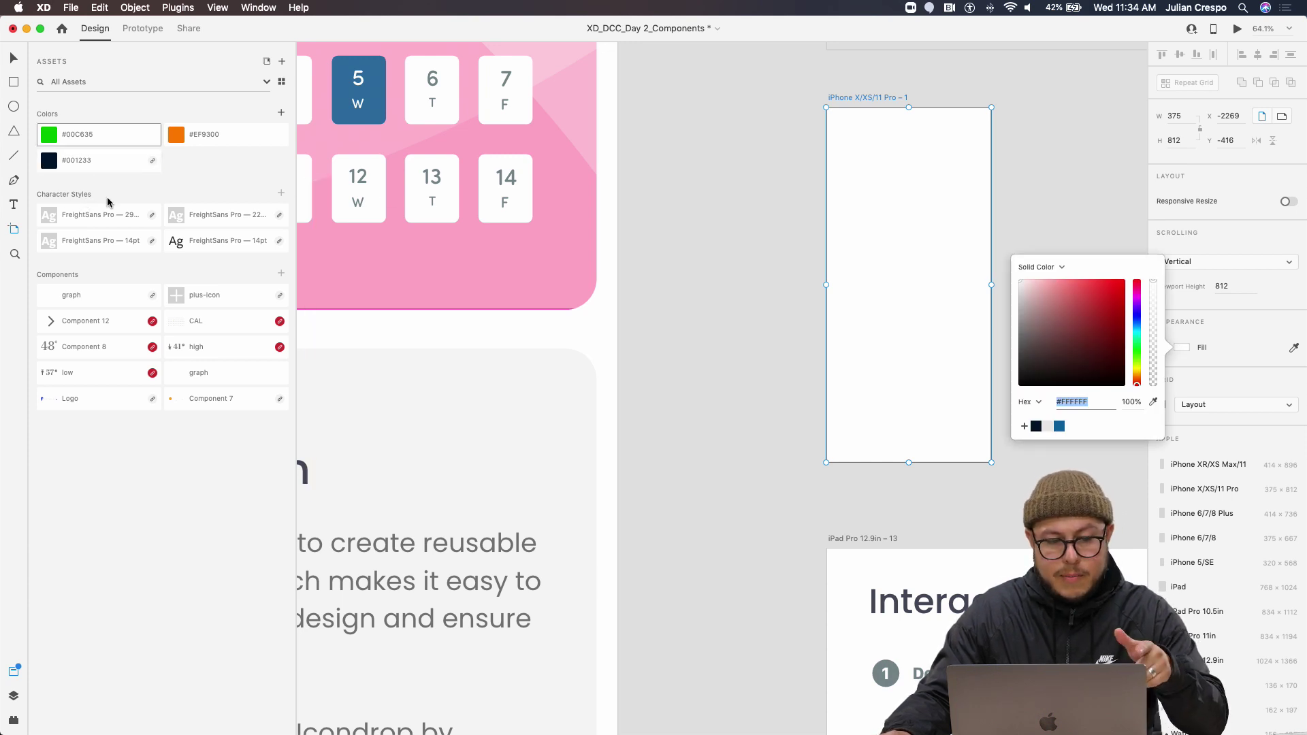
click(91, 161)
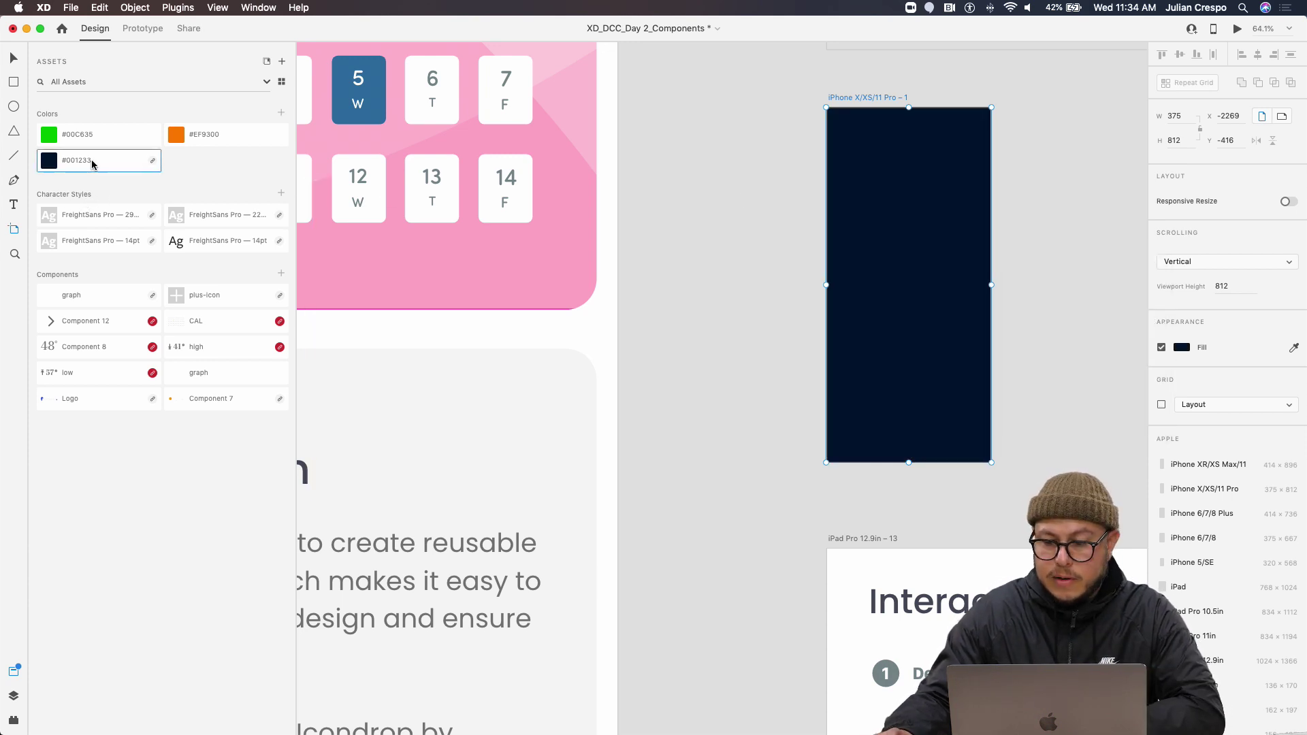
Place the Logo component near the top of the iPhone artboard, centred horizontally at X 133, Y 27
drag(1036, 159, 996, 204)
key(super+3)
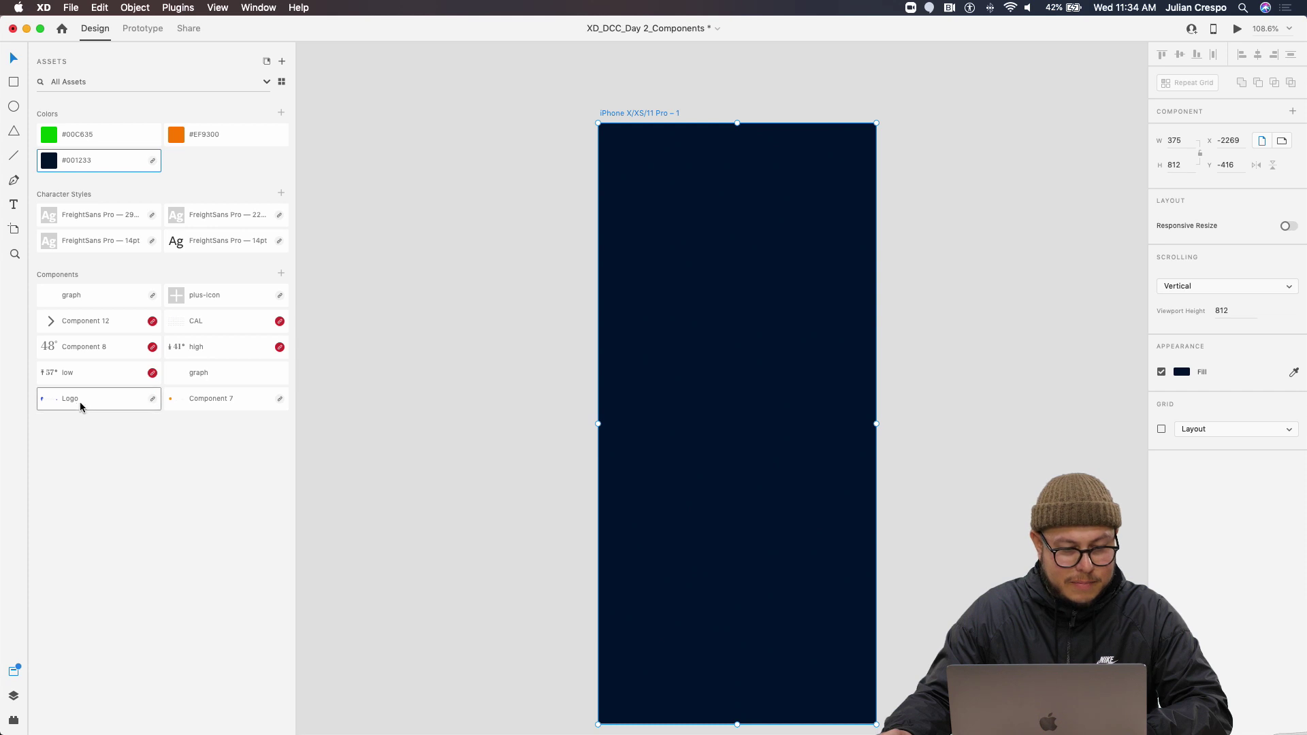
drag(79, 403, 729, 160)
scroll(737, 147, down, 2)
scroll(737, 147, up, 5)
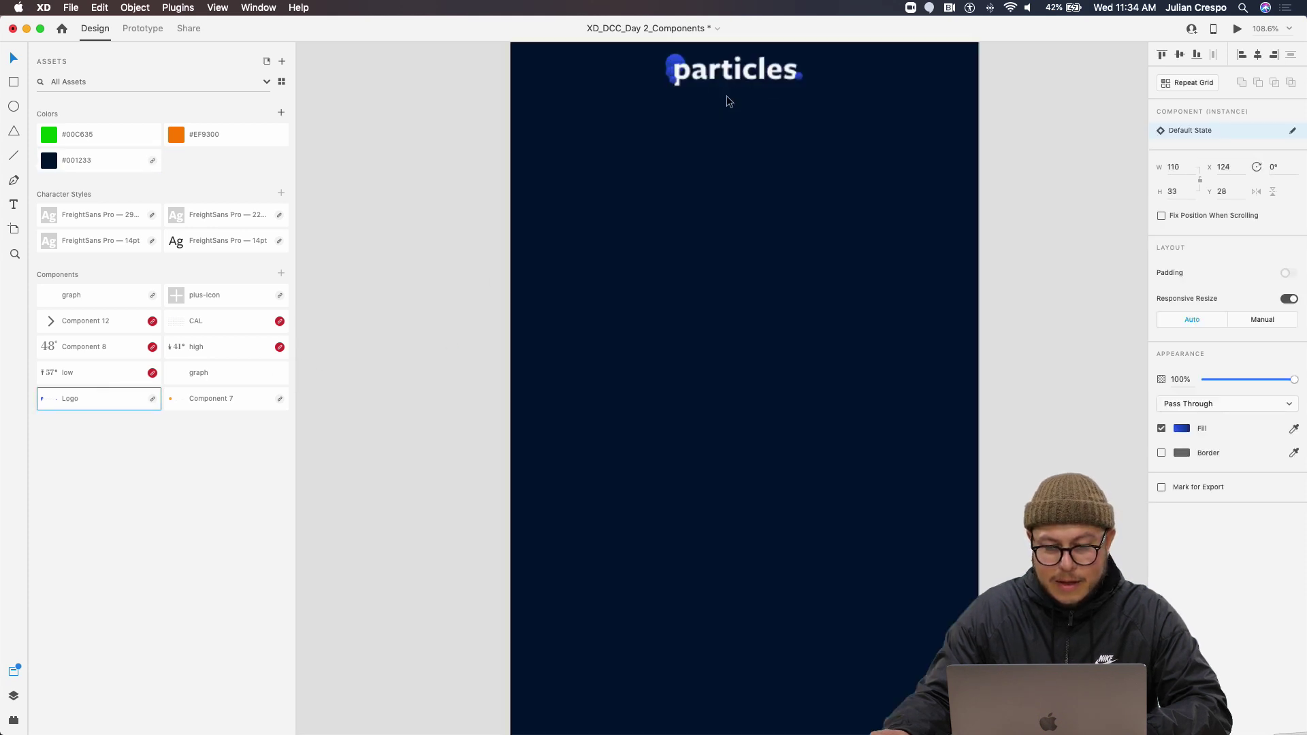
drag(690, 205, 748, 198)
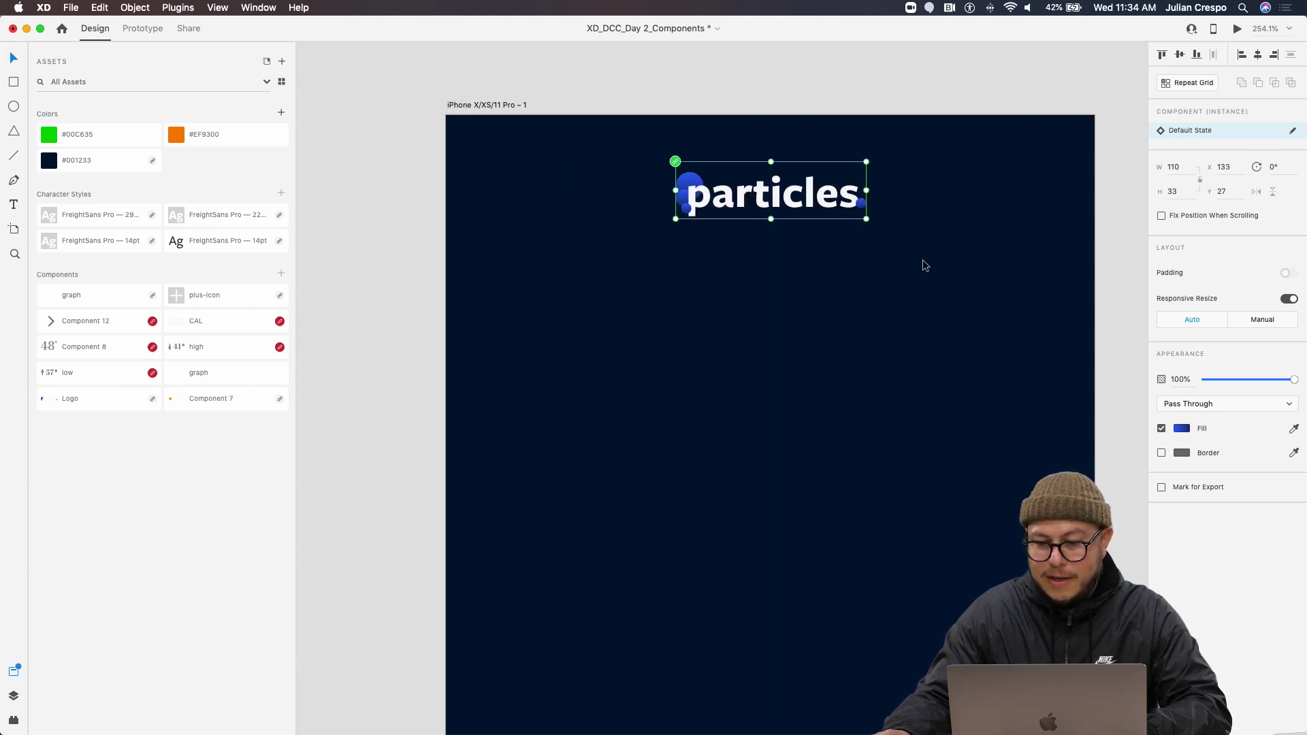
Examine the Interaction Plan's Default State and Outdoor lists for the elements the screens need
scroll(924, 265, down, 3)
scroll(642, 284, left, 3)
scroll(768, 268, down, 3)
scroll(726, 317, down, 5)
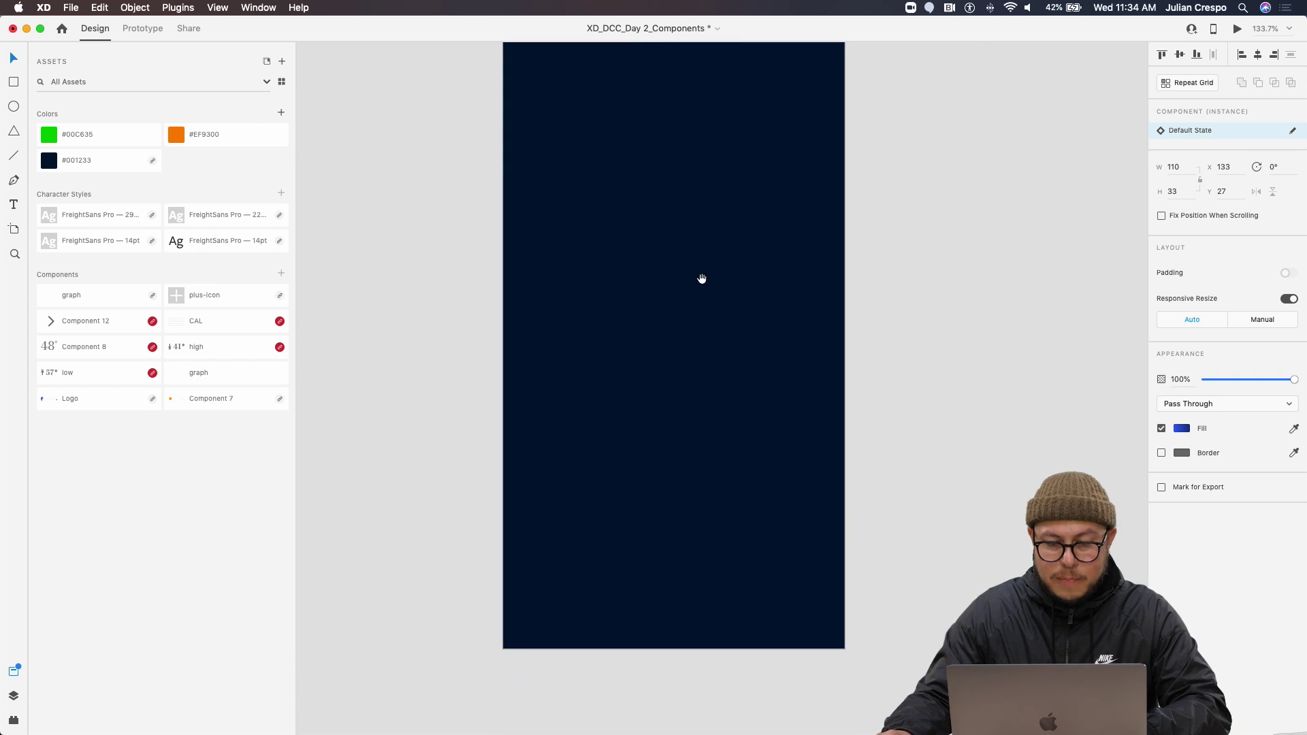
scroll(702, 279, down, 15)
scroll(694, 423, right, 2)
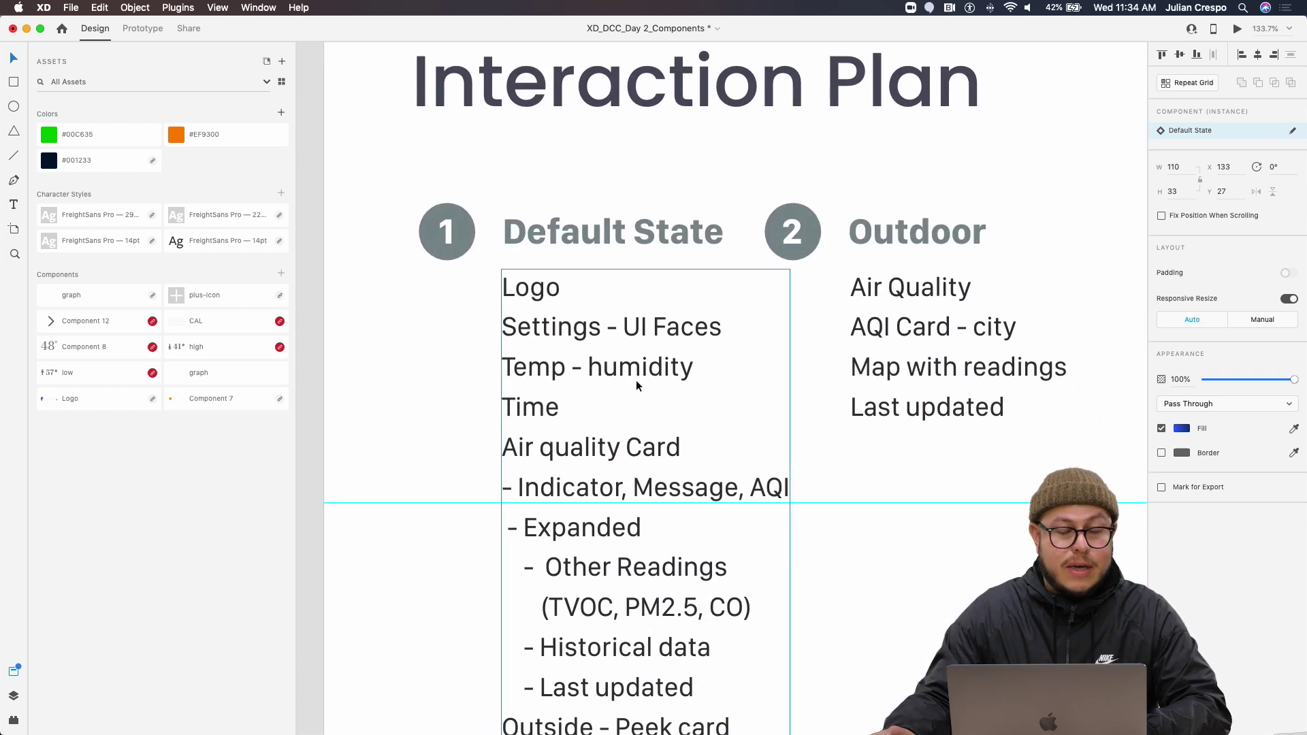
scroll(634, 337, down, 5)
scroll(612, 341, right, 1)
scroll(578, 341, down, 3)
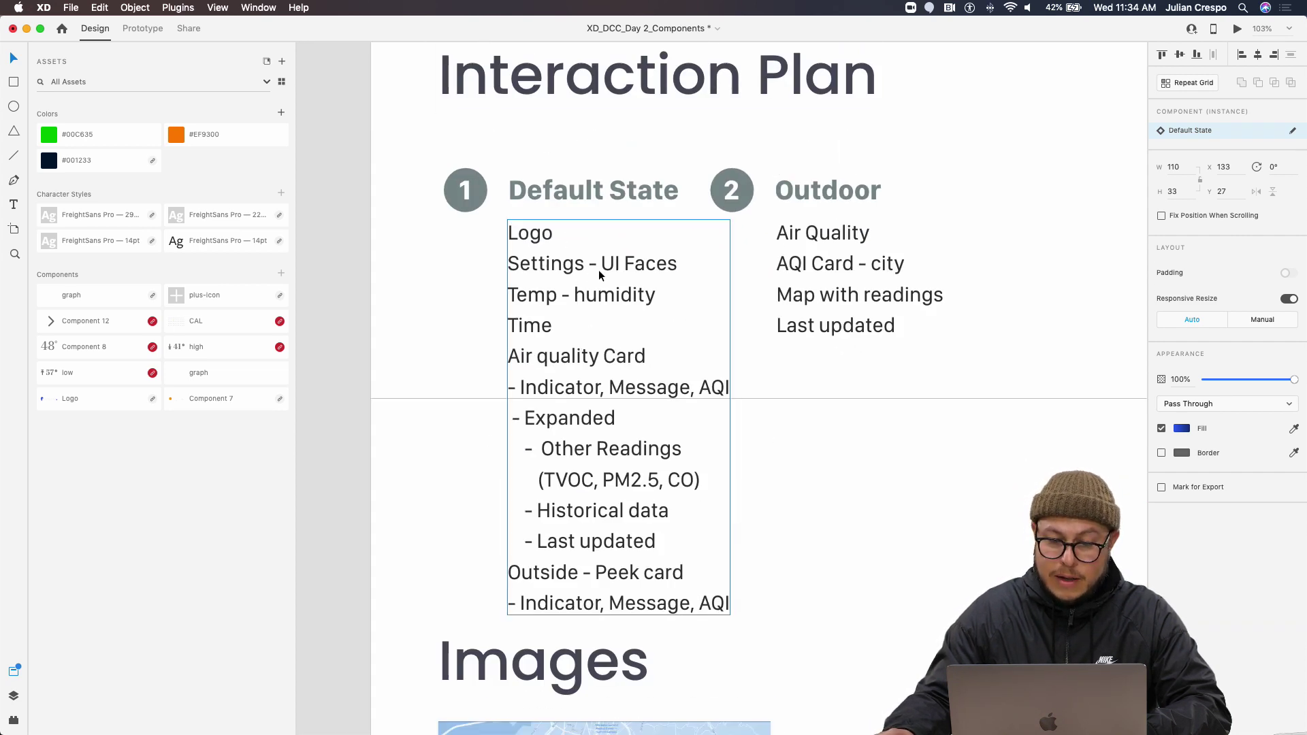
Draw a 33 × 33 square at X 315, Y 27 beside the logo, round its corners to 17 and remove its border
scroll(627, 170, up, 15)
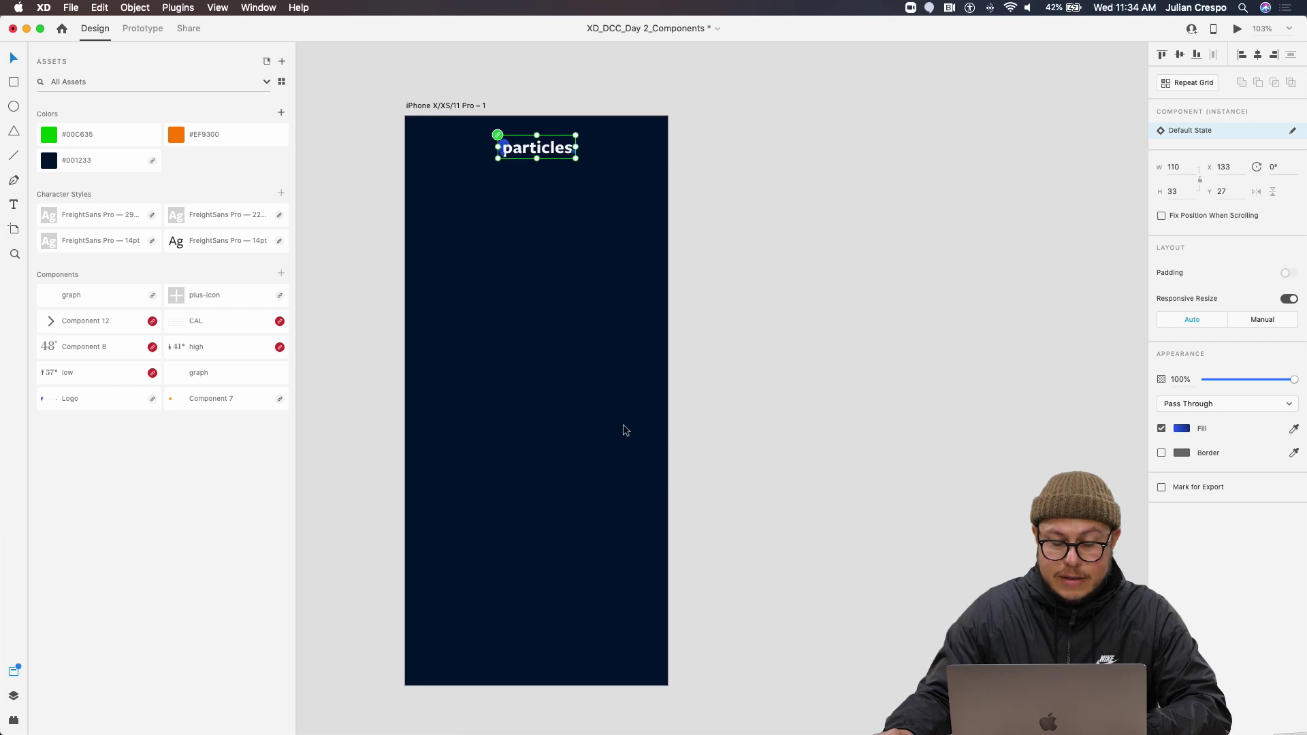
scroll(626, 430, up, 5)
scroll(587, 215, up, 2)
key(r)
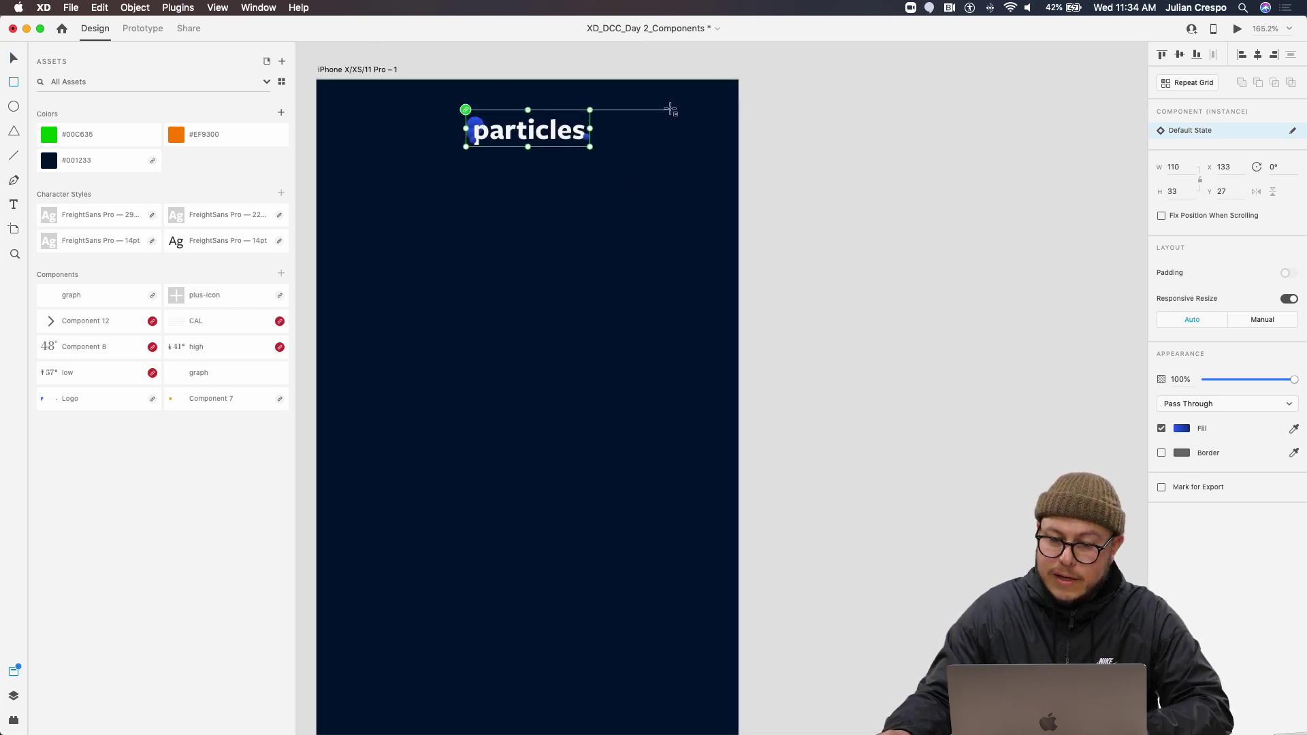
mouse_move(672, 109)
mouse_down()
mouse_move(711, 163)
mouse_move(680, 117)
mouse_move(634, 155)
mouse_move(680, 123)
mouse_move(650, 177)
mouse_move(680, 116)
mouse_up()
scroll(702, 148, up, 5)
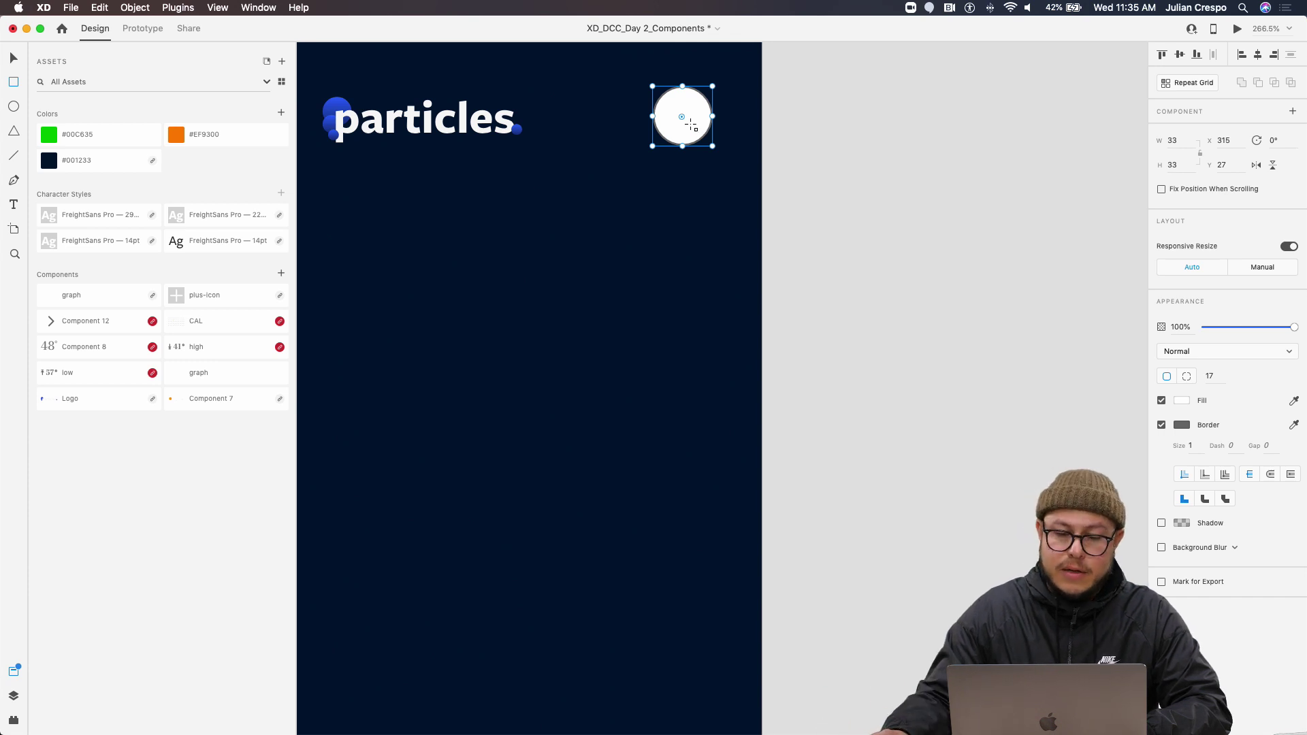
scroll(691, 125, up, 3)
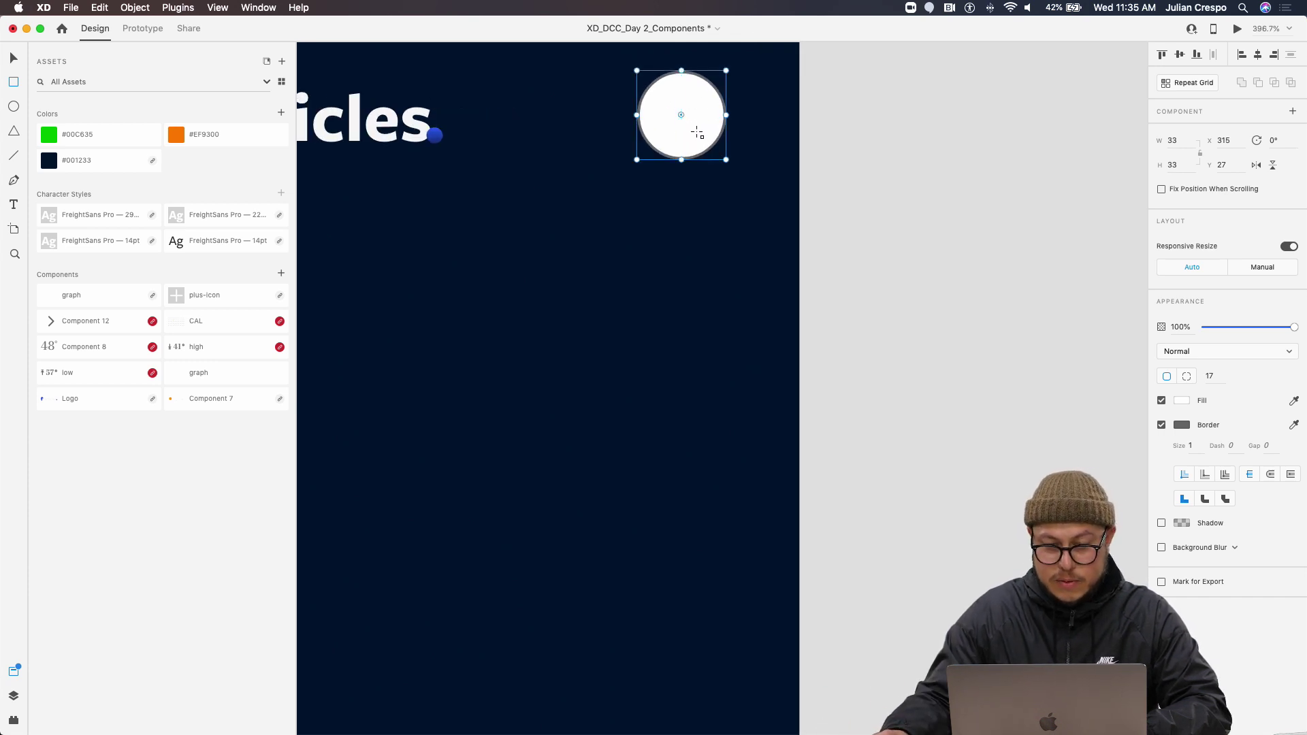
click(1162, 426)
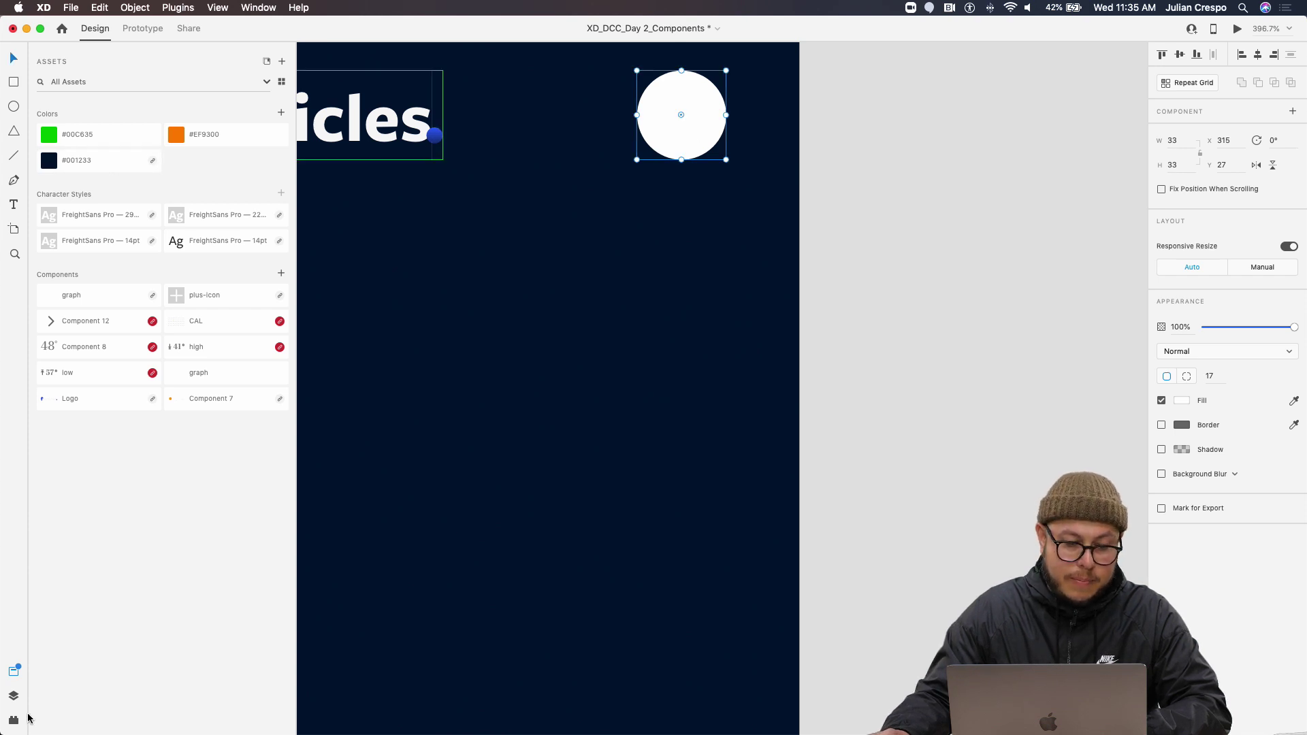
Open the UI Faces plugin with nothing selected on the artboard
click(13, 720)
click(380, 364)
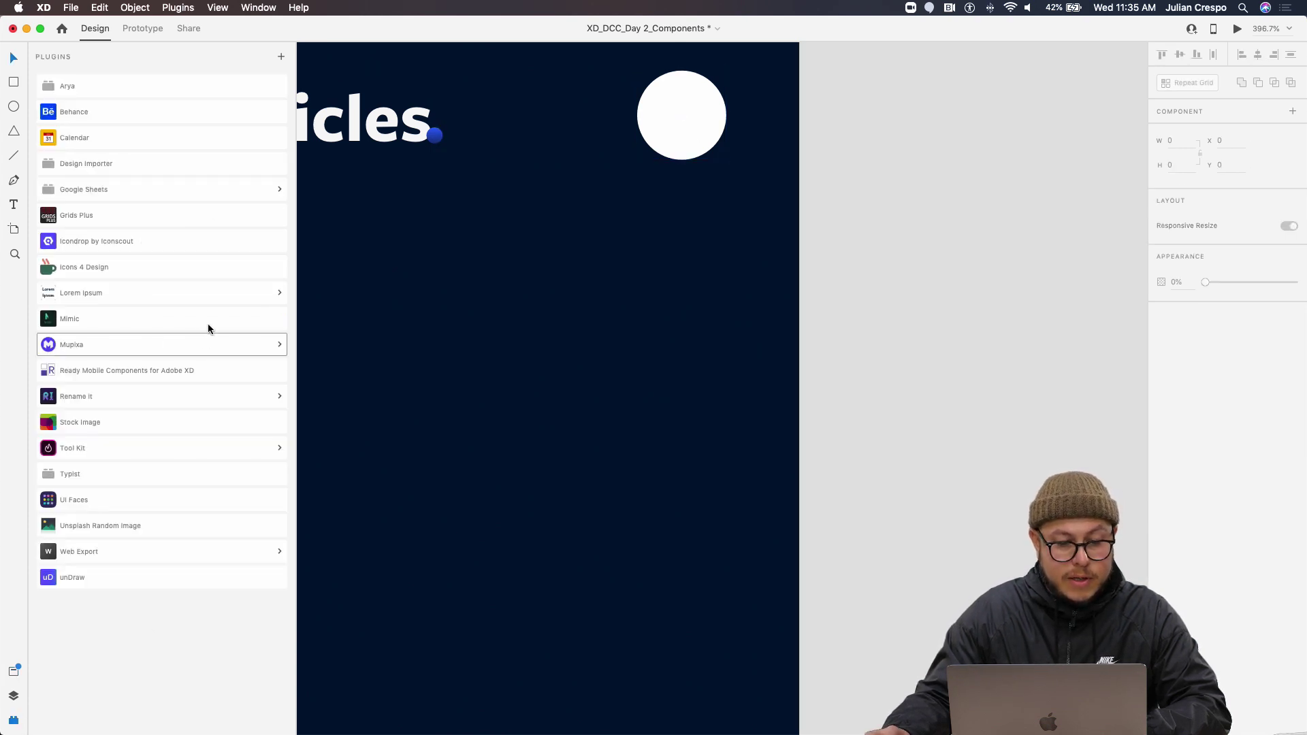
click(114, 497)
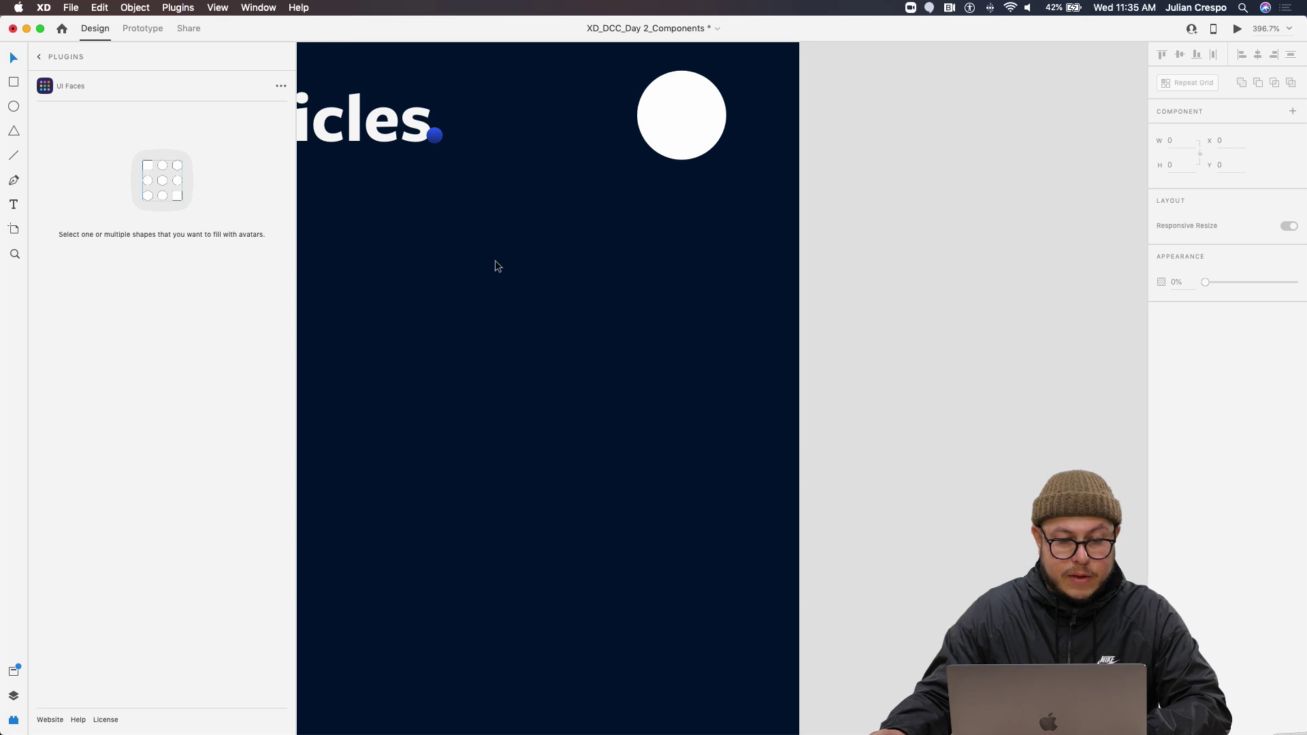
Add vertical guides inside both side edges of the iPhone artboard and a horizontal guide at about Y 30
scroll(496, 261, down, 5)
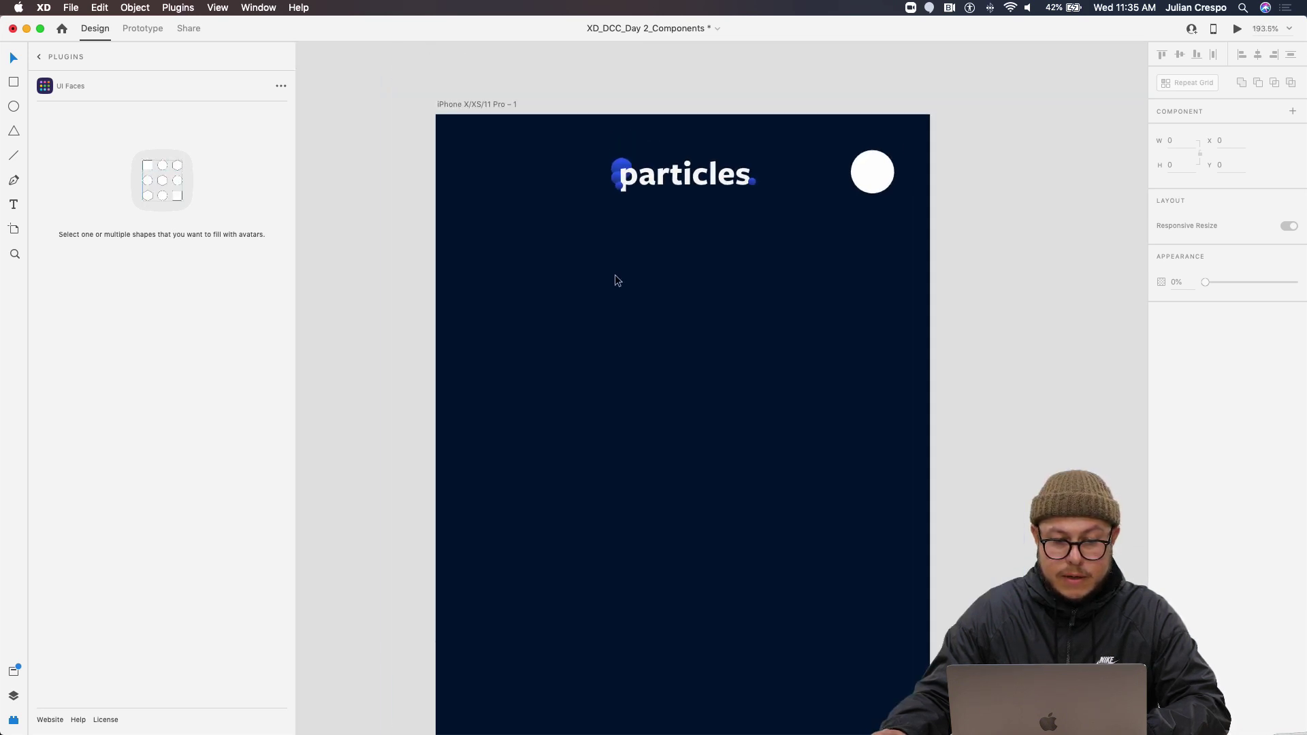
click(471, 104)
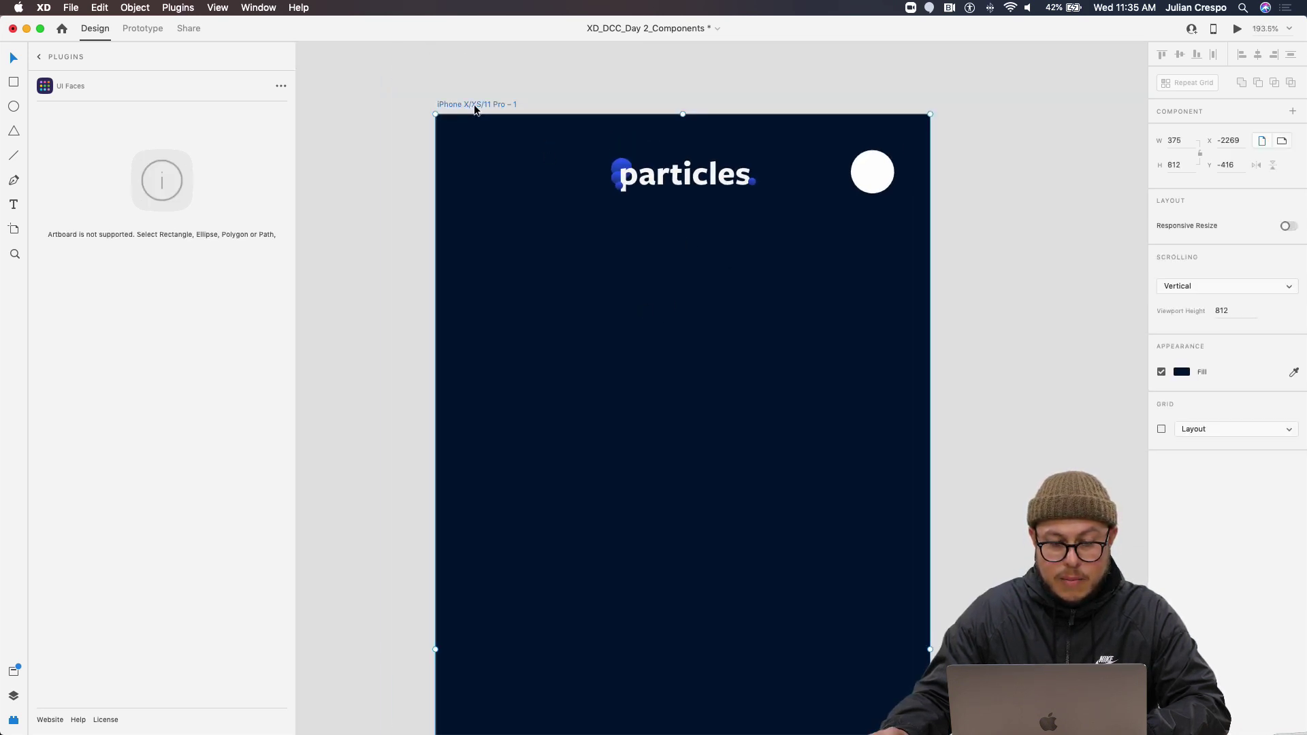
scroll(508, 207, down, 3)
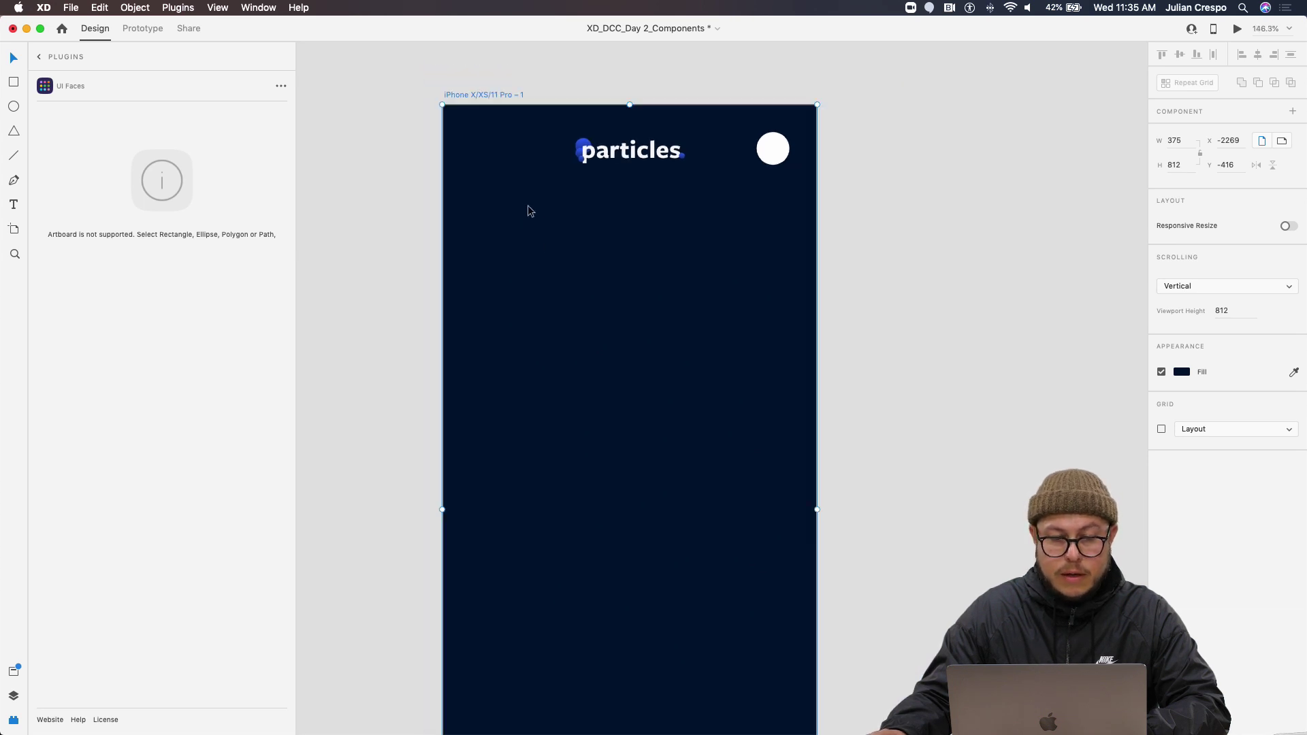
drag(437, 229, 796, 222)
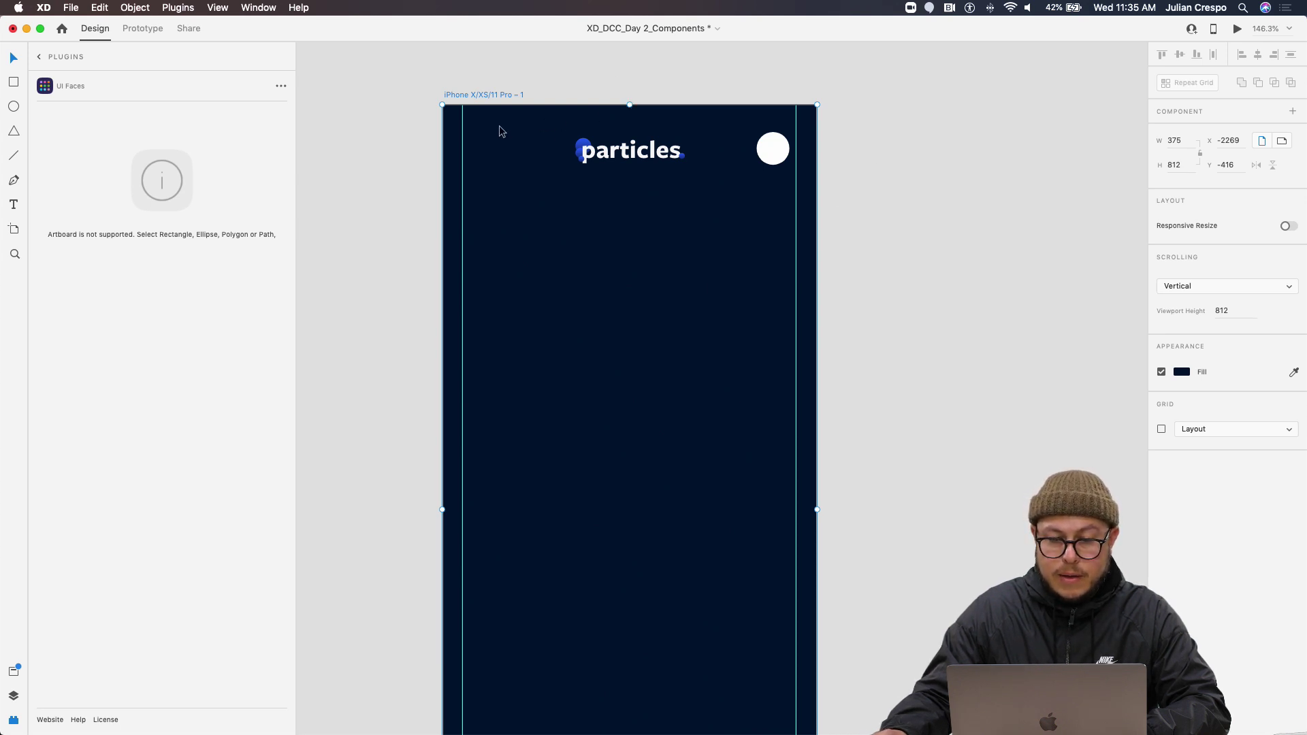
drag(651, 100, 651, 135)
Align the logo to the horizontal guide at Y 30 and move the white circle to the guide intersection at X 322, Y 30
click(648, 154)
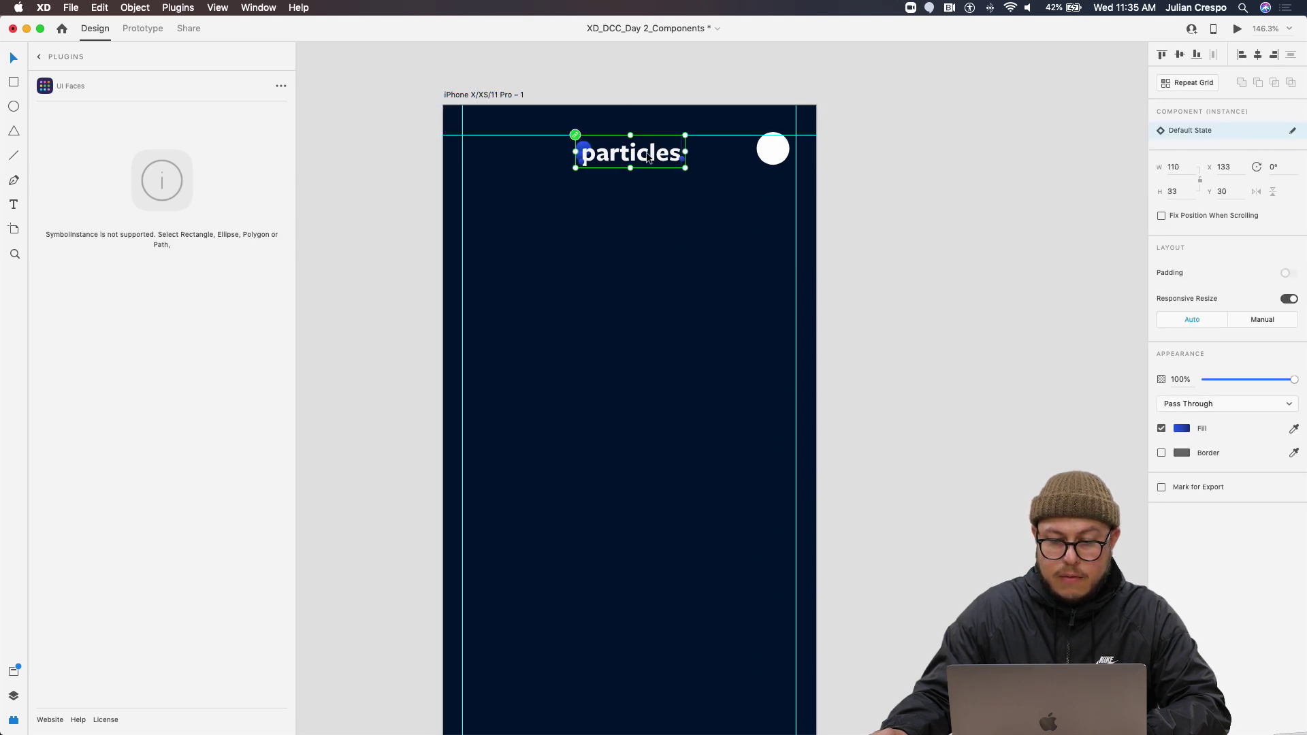
click(770, 159)
drag(770, 159, 776, 158)
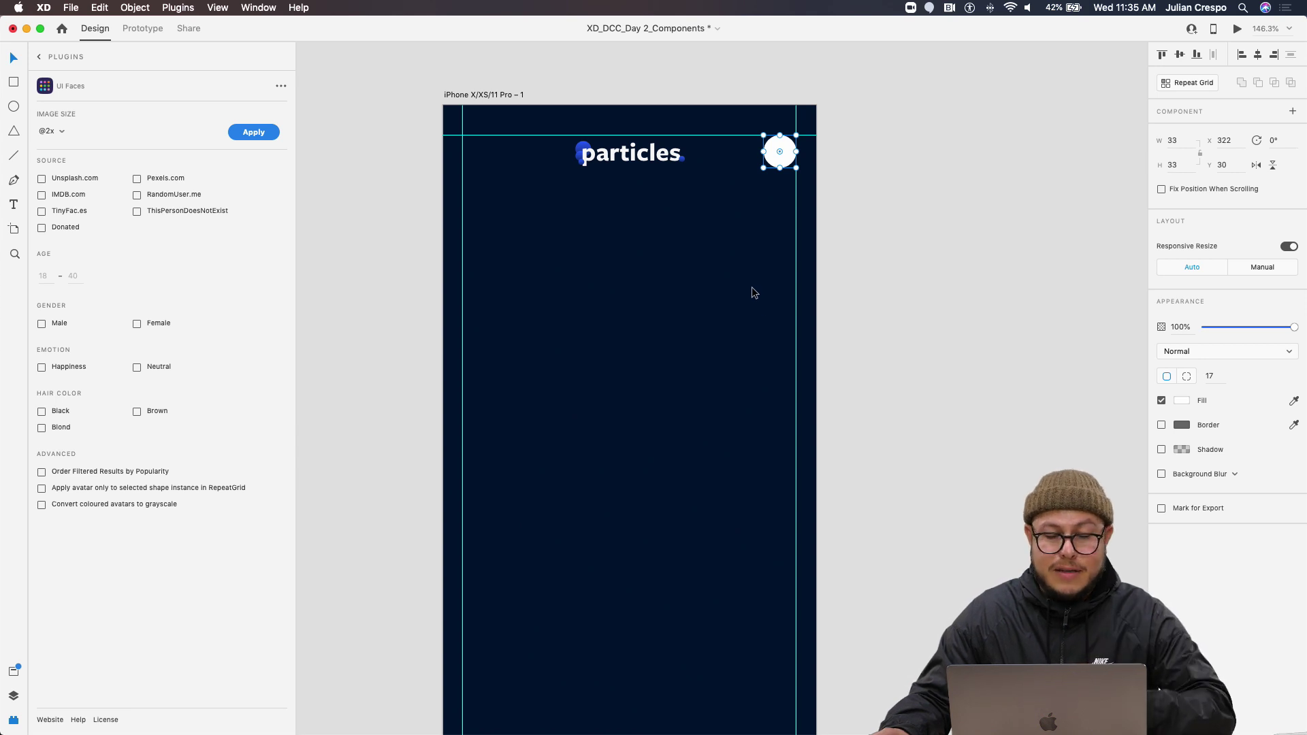
Fill the white circle with a UI Faces avatar using Unsplash.com, Female, Happiness and Brown hair
click(757, 275)
click(788, 152)
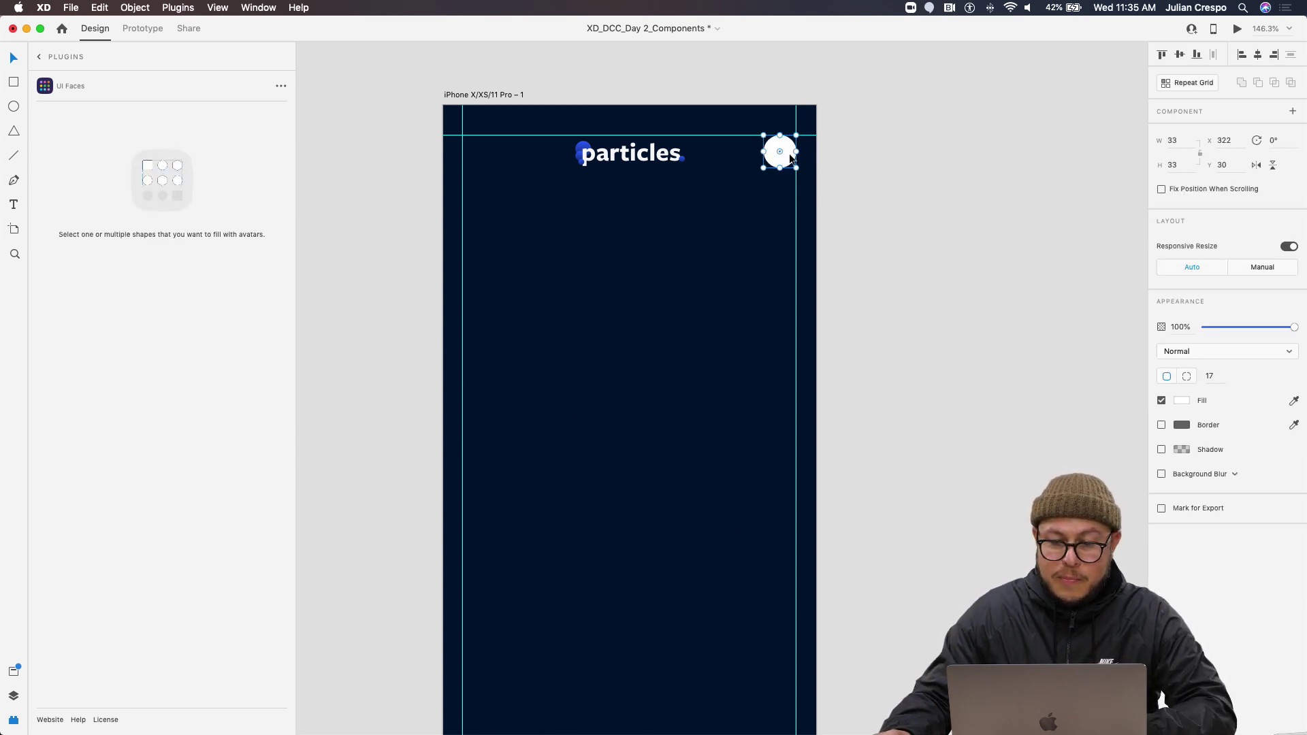
key(Escape)
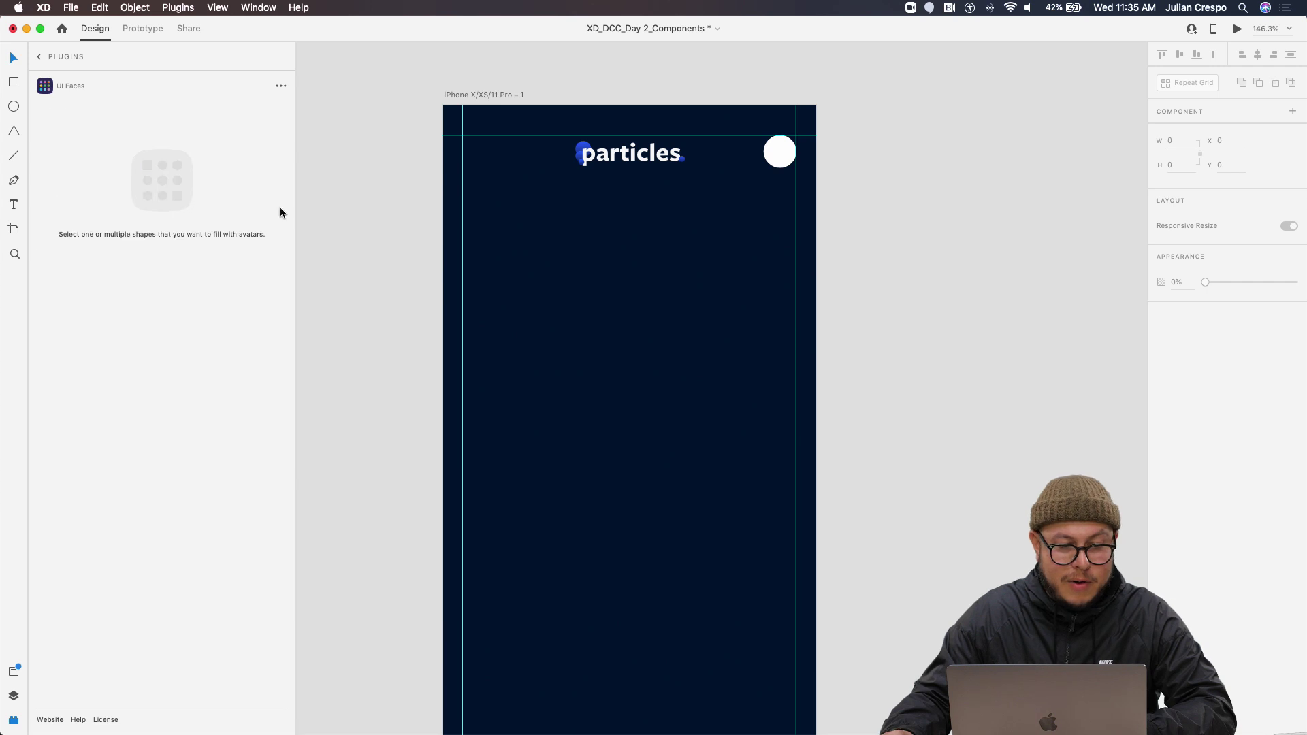
click(781, 161)
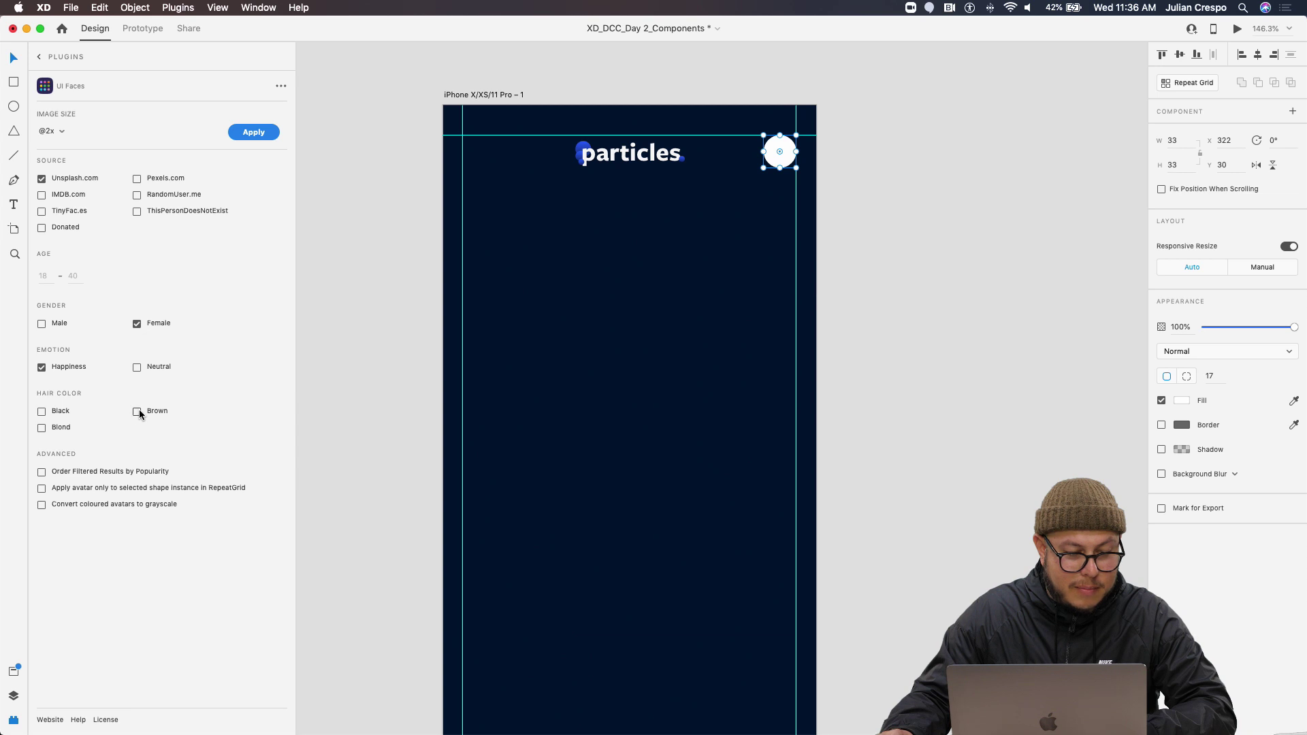
click(254, 132)
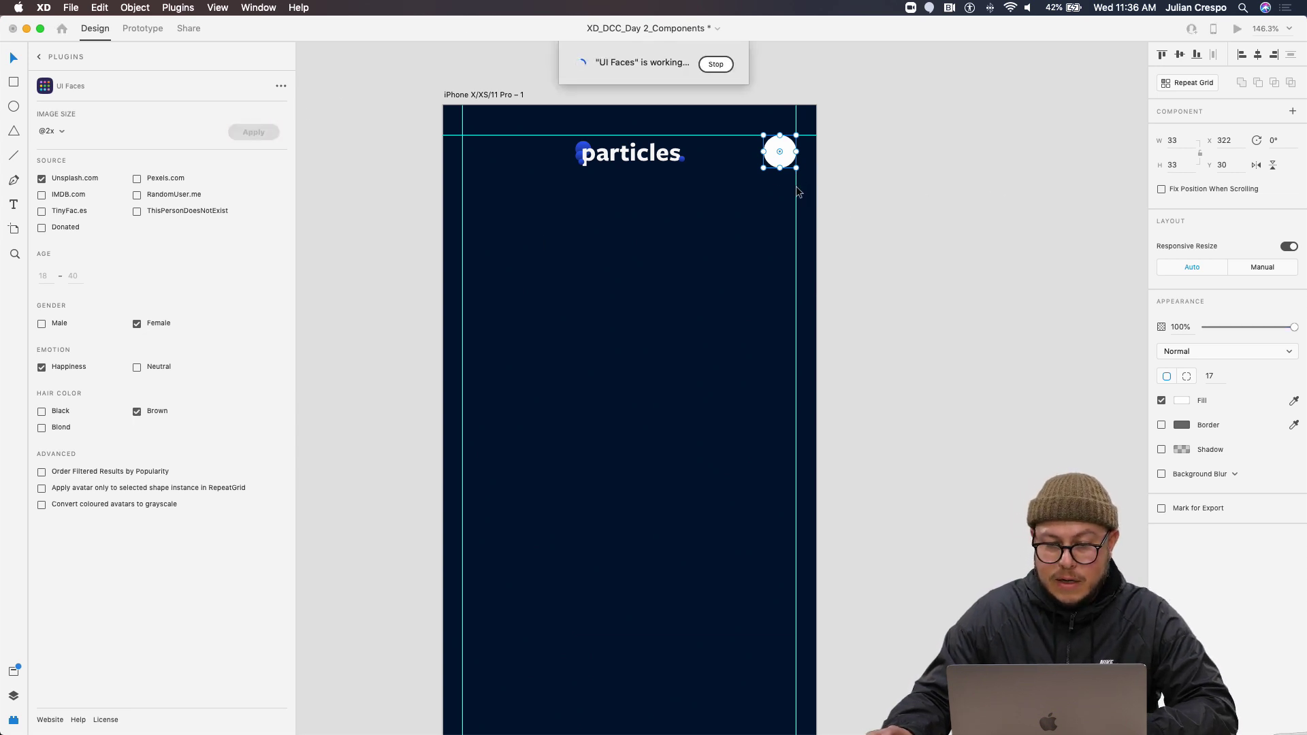
scroll(787, 152, up, 5)
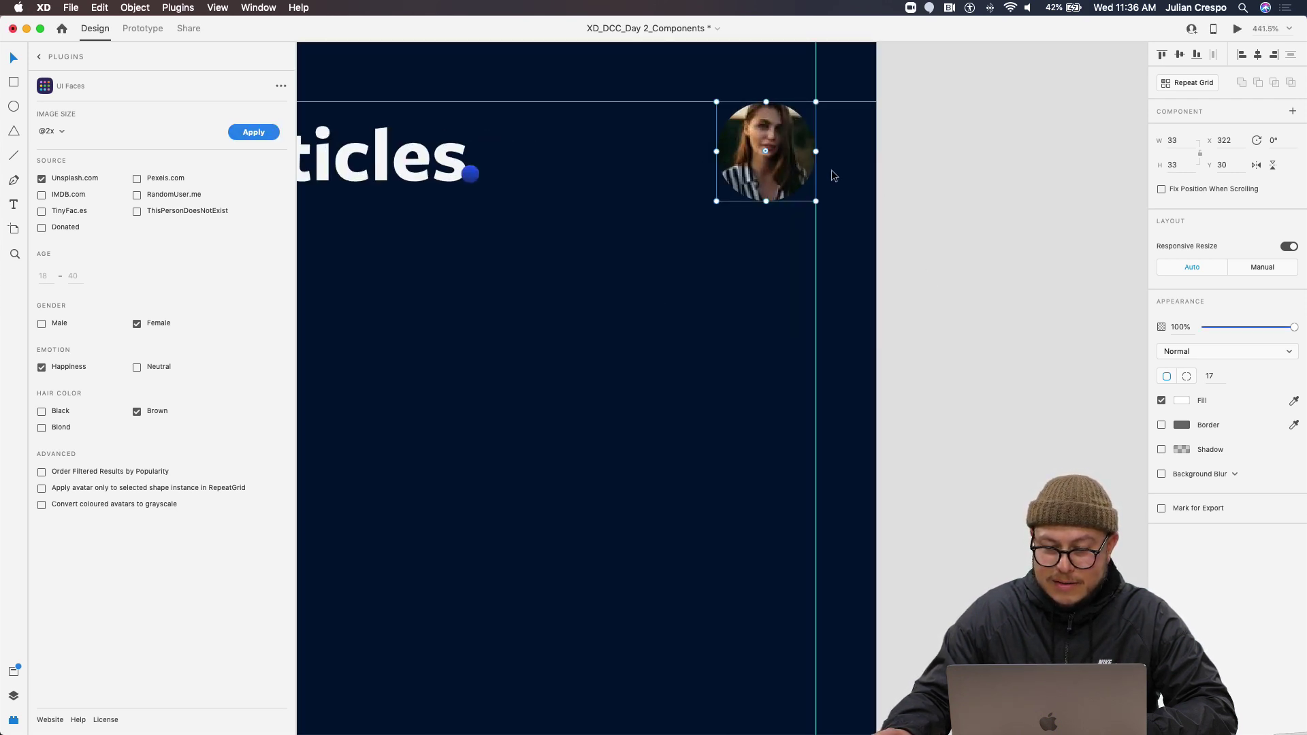
scroll(716, 258, down, 5)
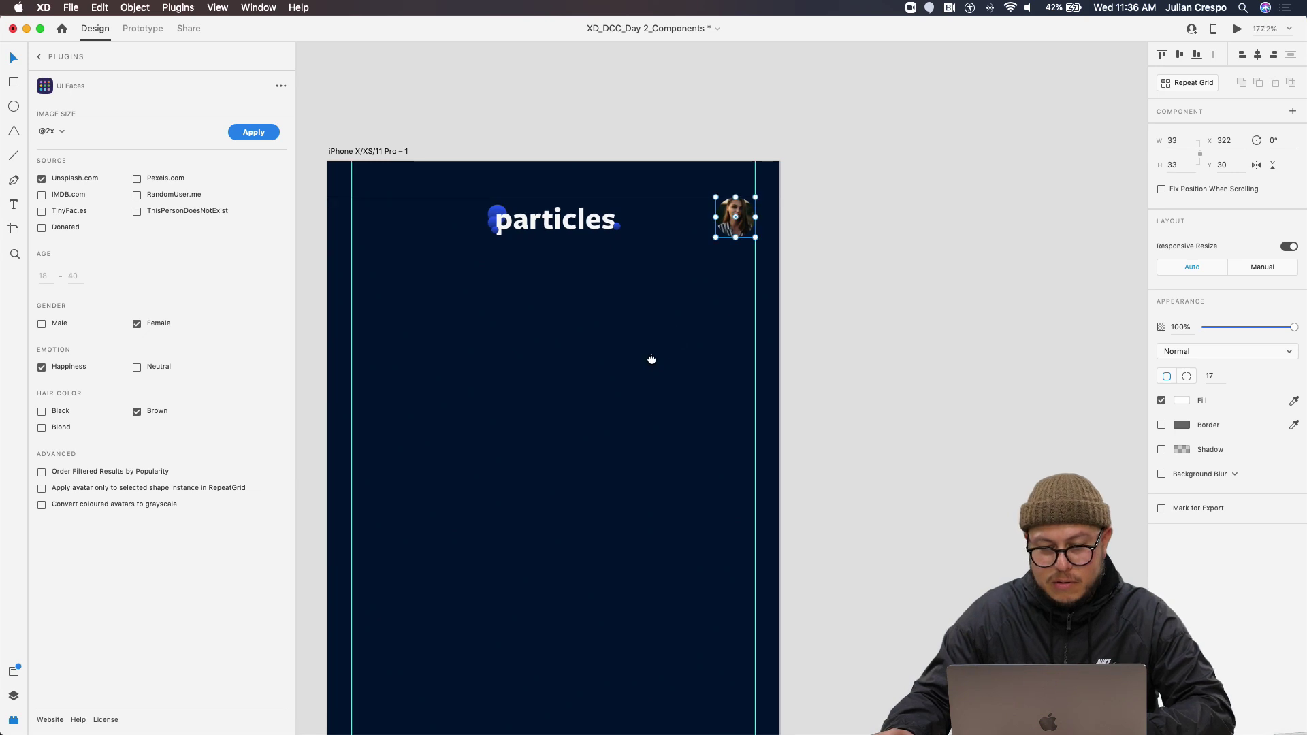
Give the avatar circle a white #FFFFFF border of size 1
drag(652, 359, 656, 283)
scroll(657, 283, down, 2)
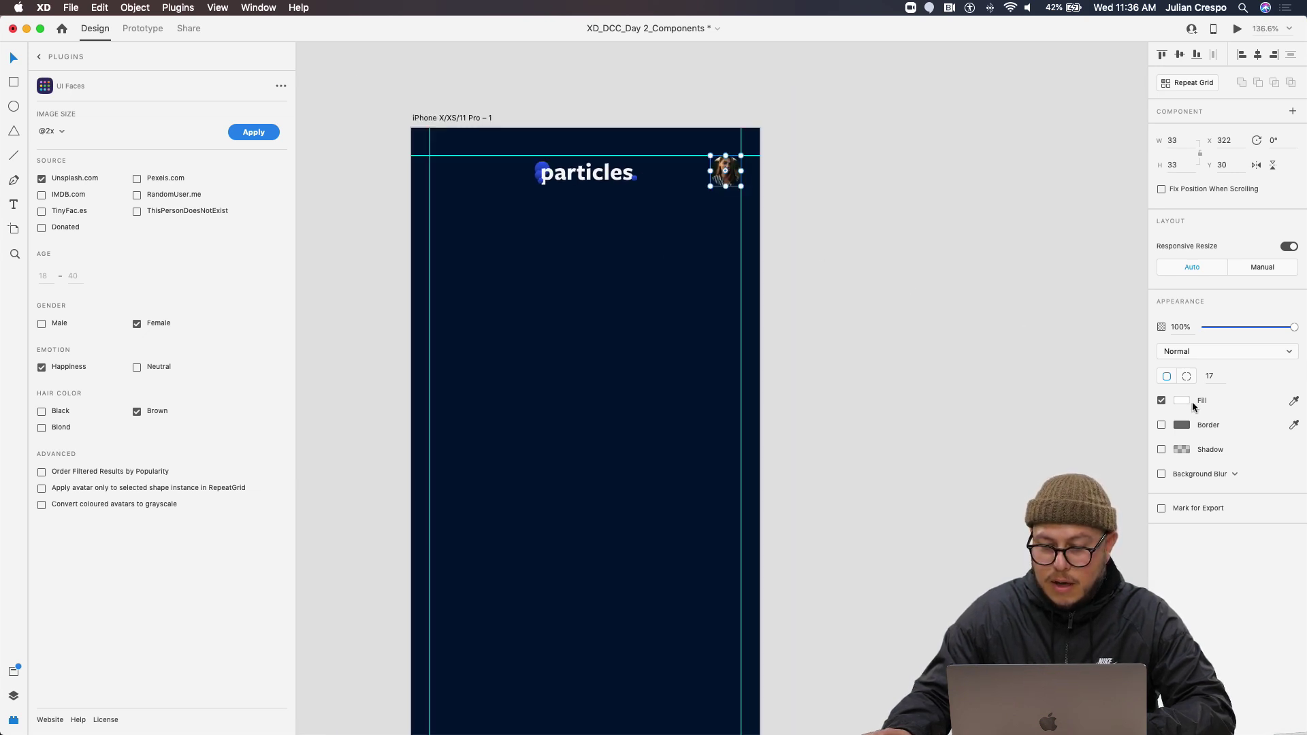
click(1161, 426)
click(1182, 425)
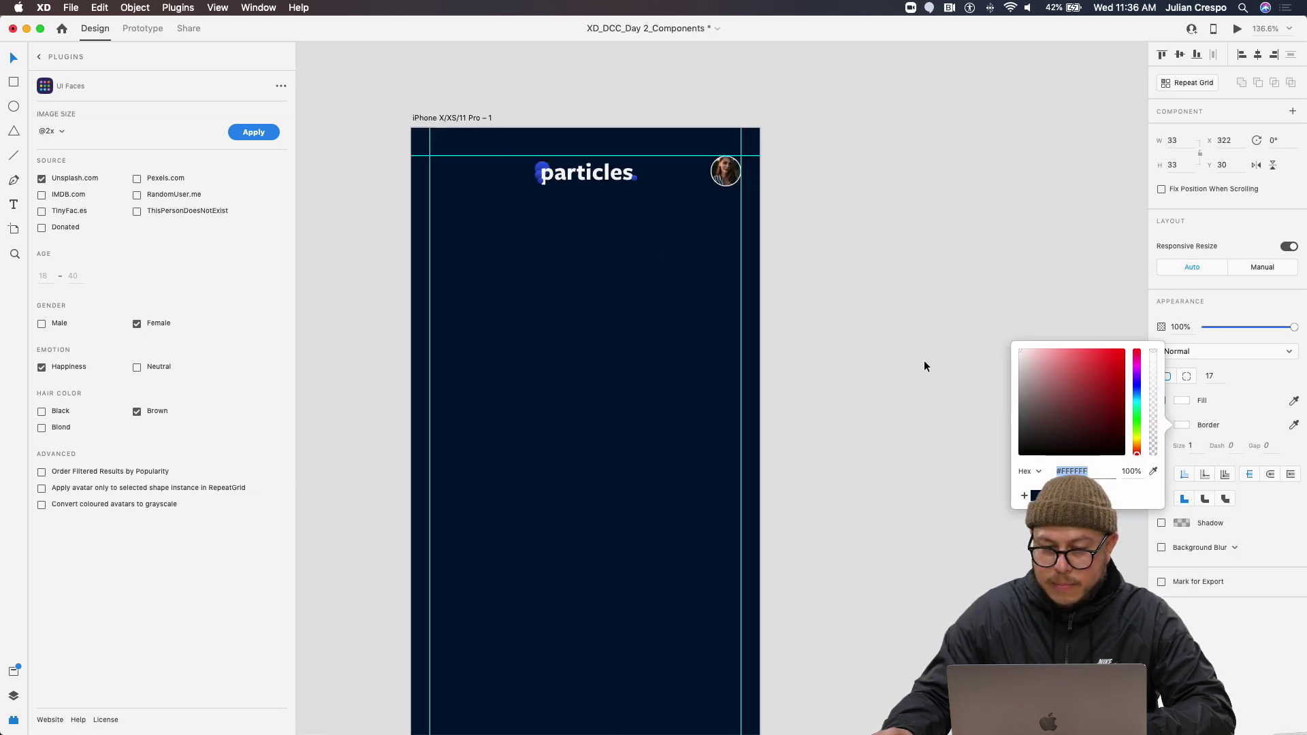
click(517, 496)
Check the Interaction Plan's Default State list for the elements that come after the logo and settings avatar
scroll(517, 501, down, 3)
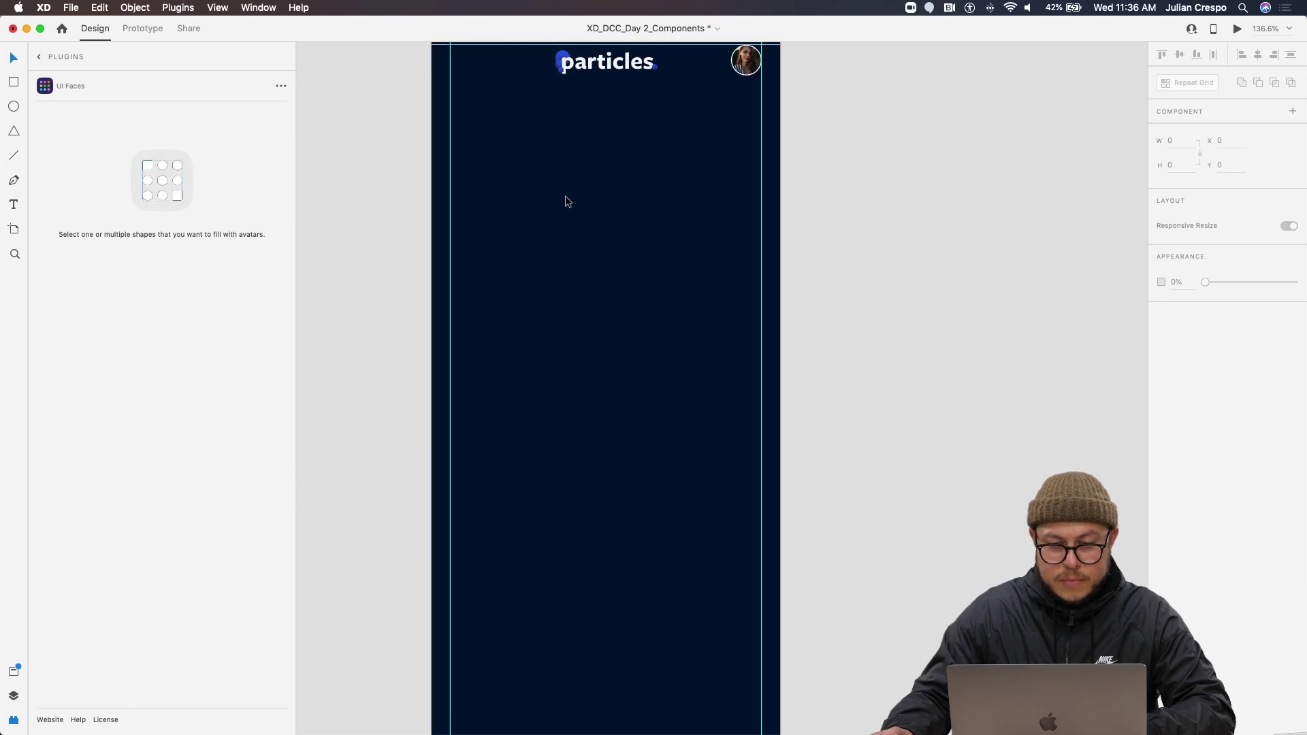
scroll(565, 197, up, 1)
scroll(607, 344, down, 10)
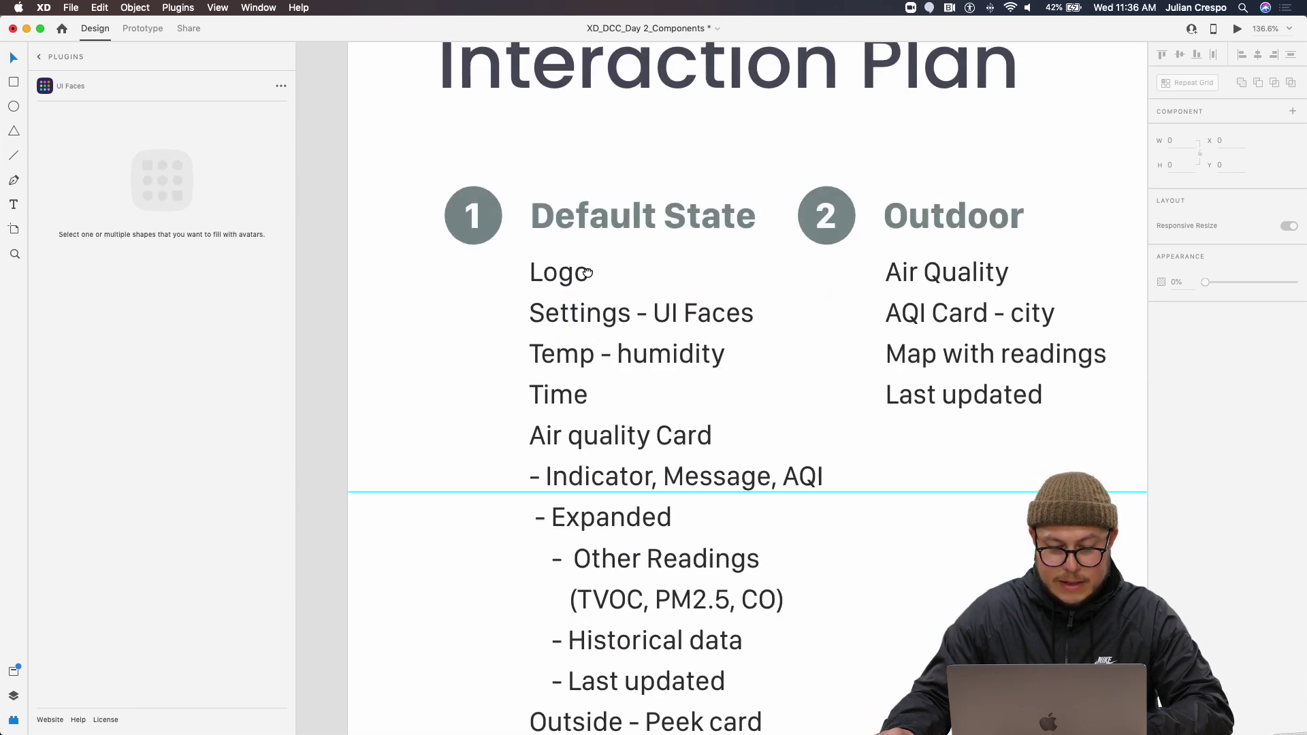
scroll(587, 365, down, 5)
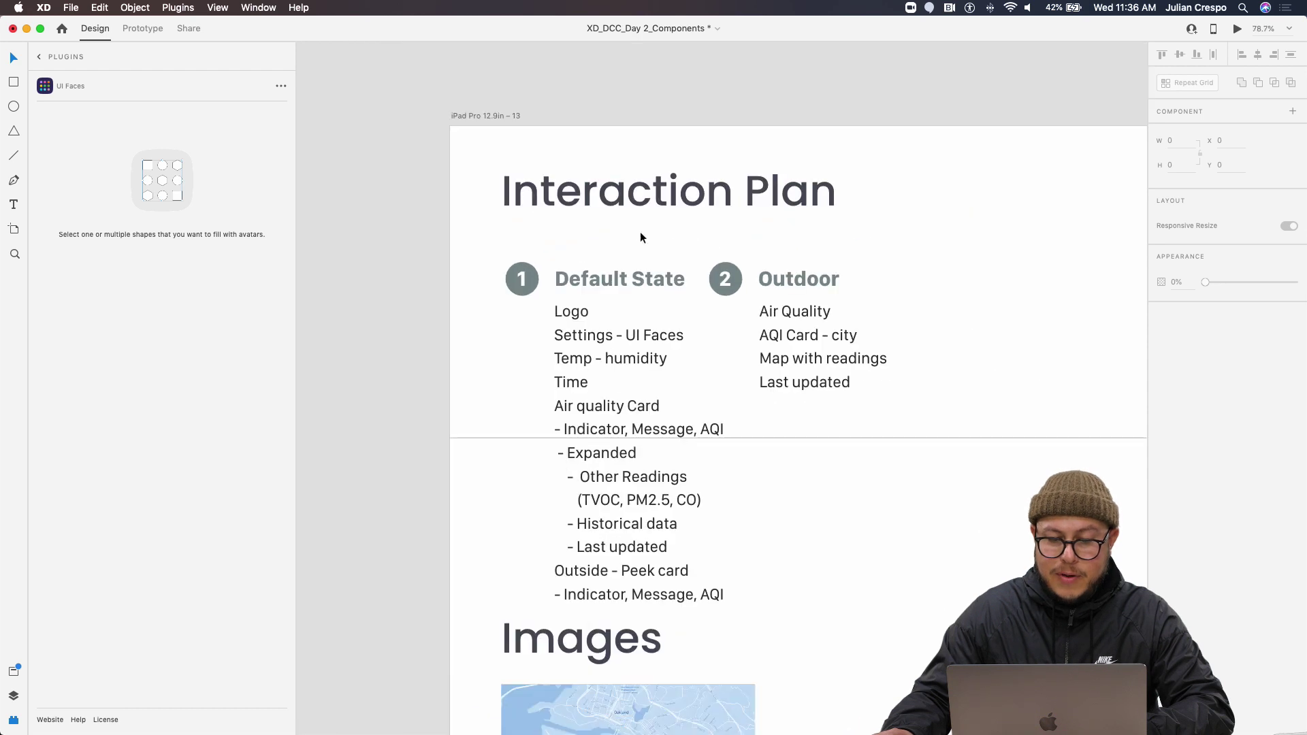
scroll(650, 368, up, 6)
scroll(660, 495, up, 4)
scroll(668, 256, up, 5)
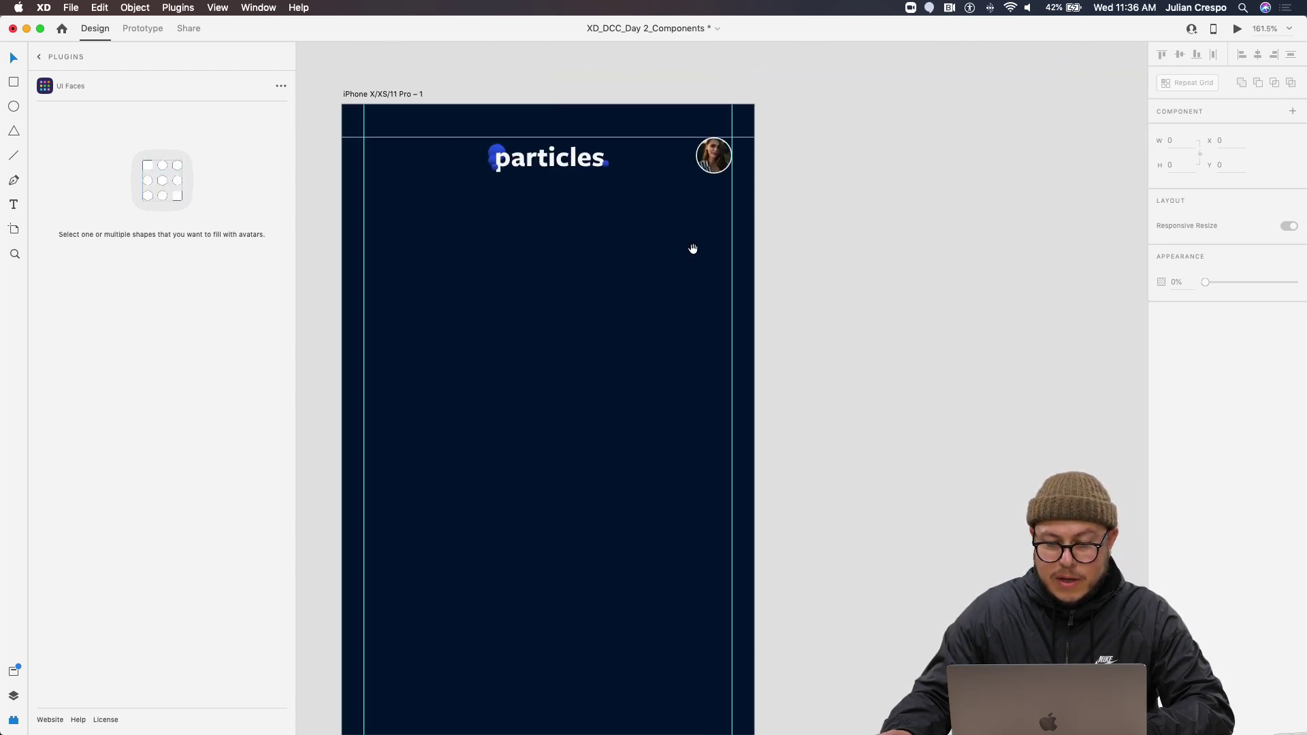
Add the text "75" in white FreightSans Pro Bold 12 below the avatar at X 307, Y 88
key(t)
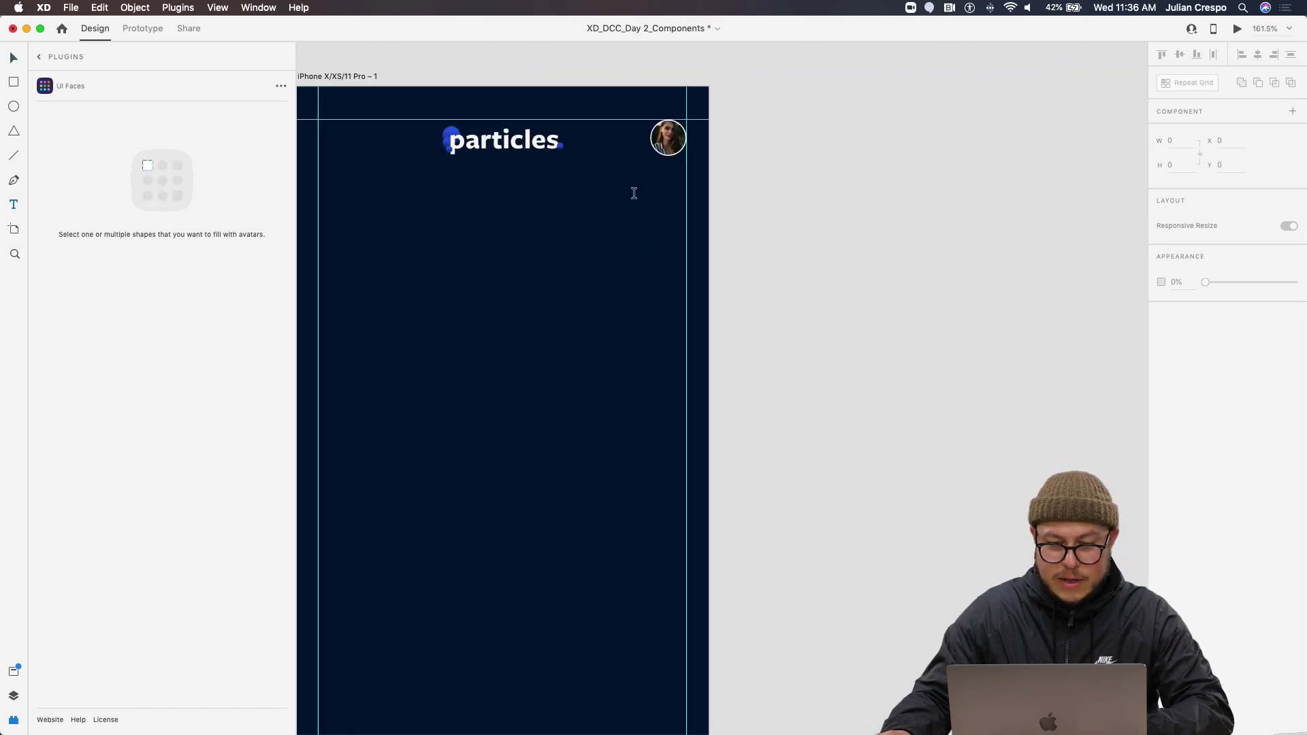
click(634, 191)
text(7)
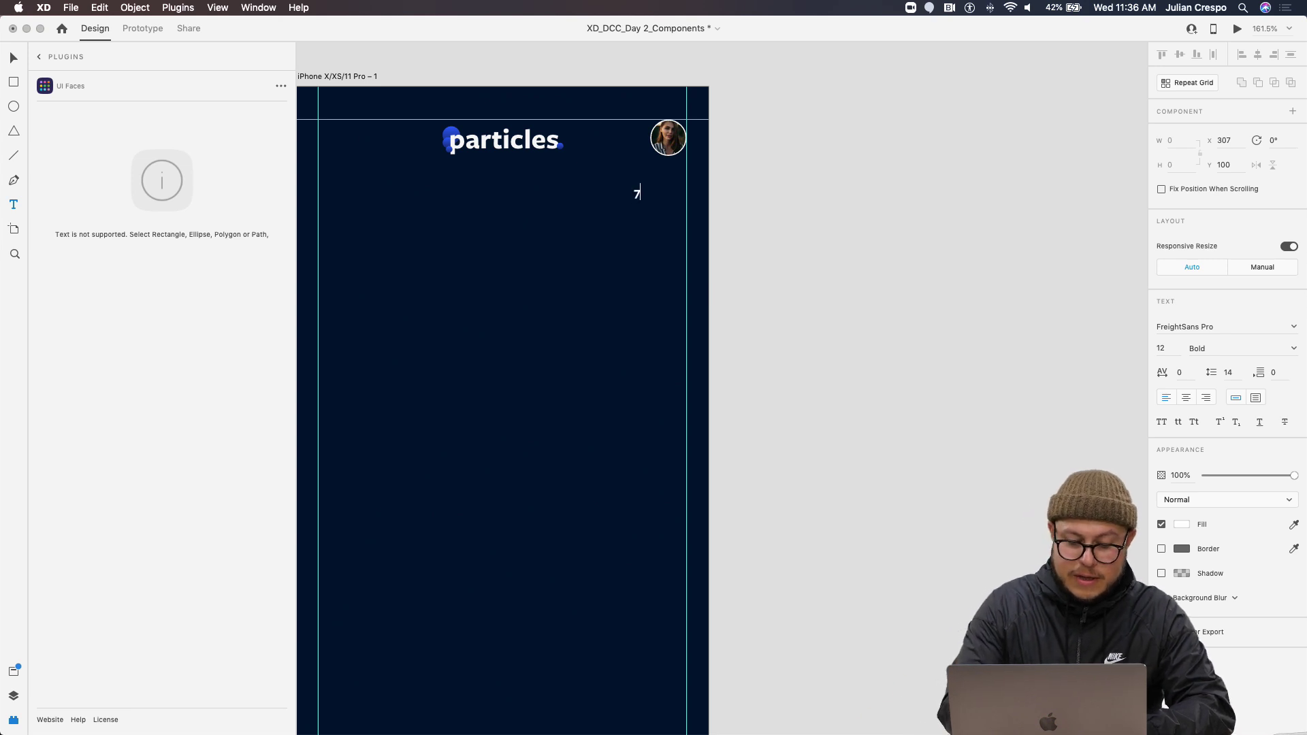
text(5)
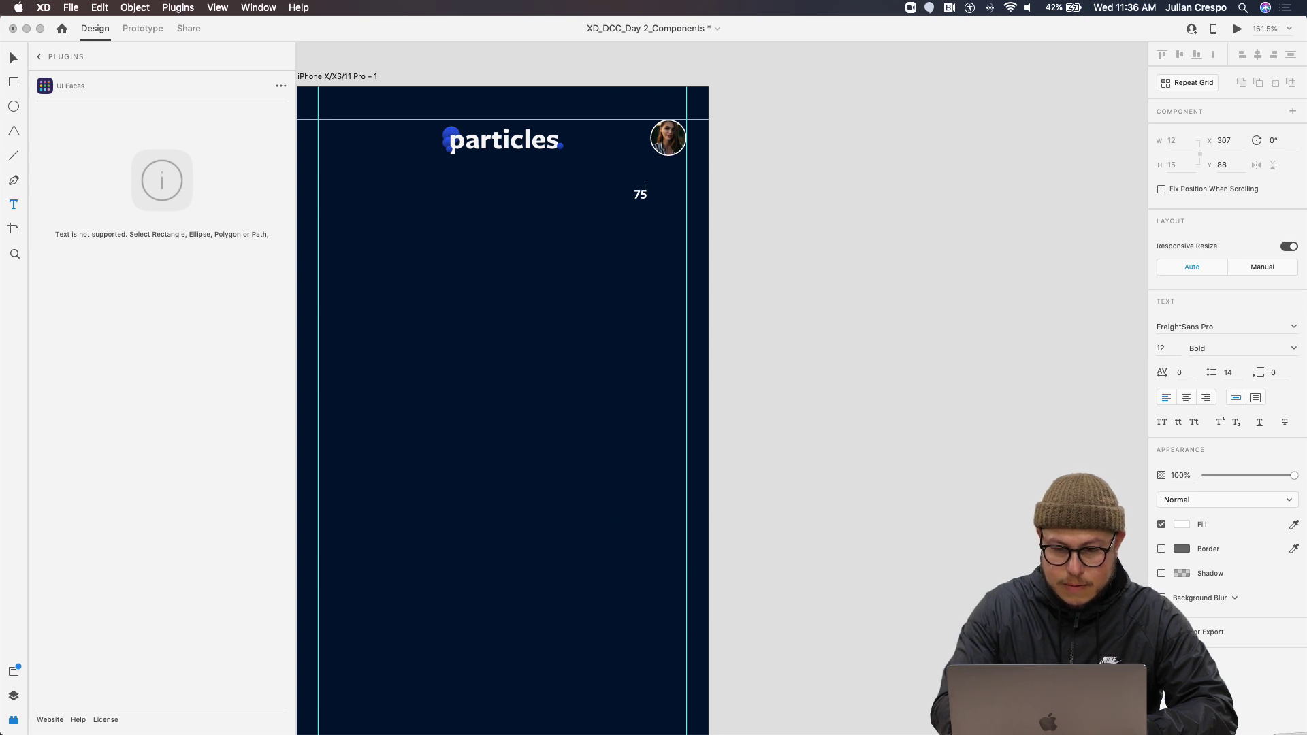
Try to append a degree symbol to the "75" text as a typed character
key(super+8)
click(706, 289)
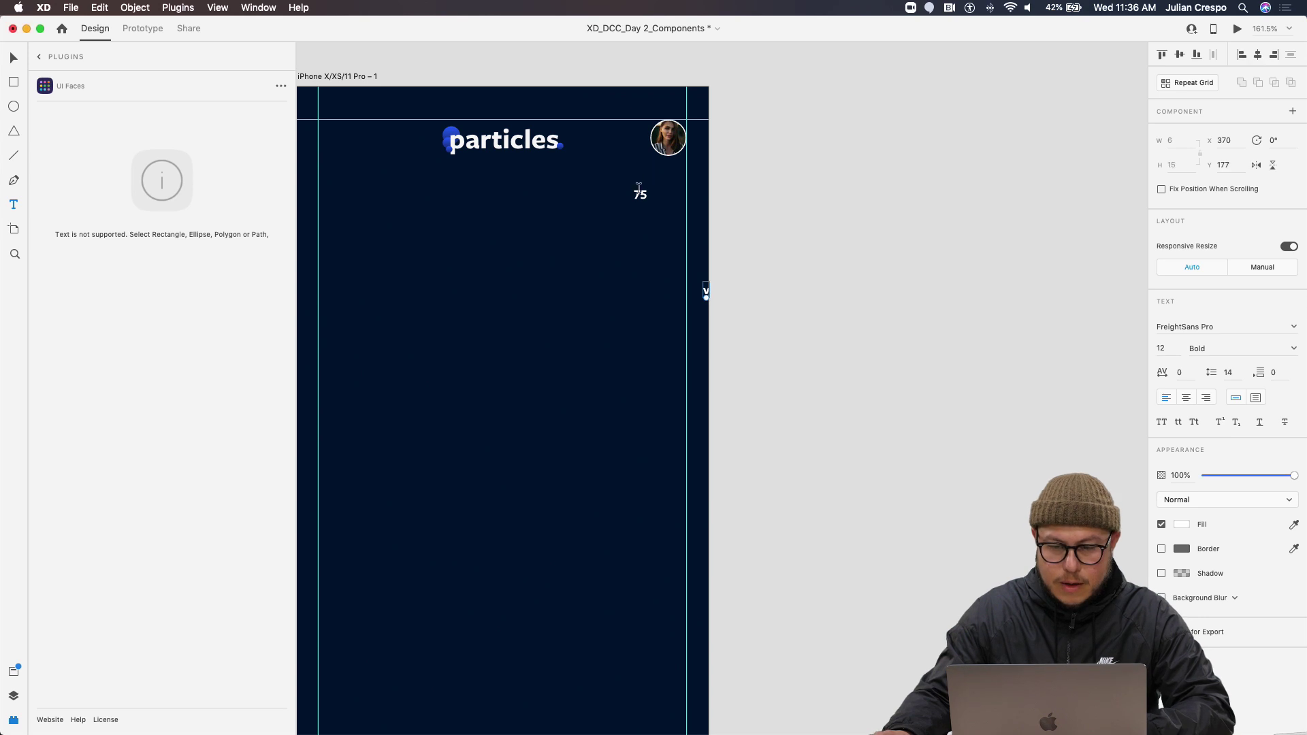
scroll(639, 192, up, 5)
key(Escape)
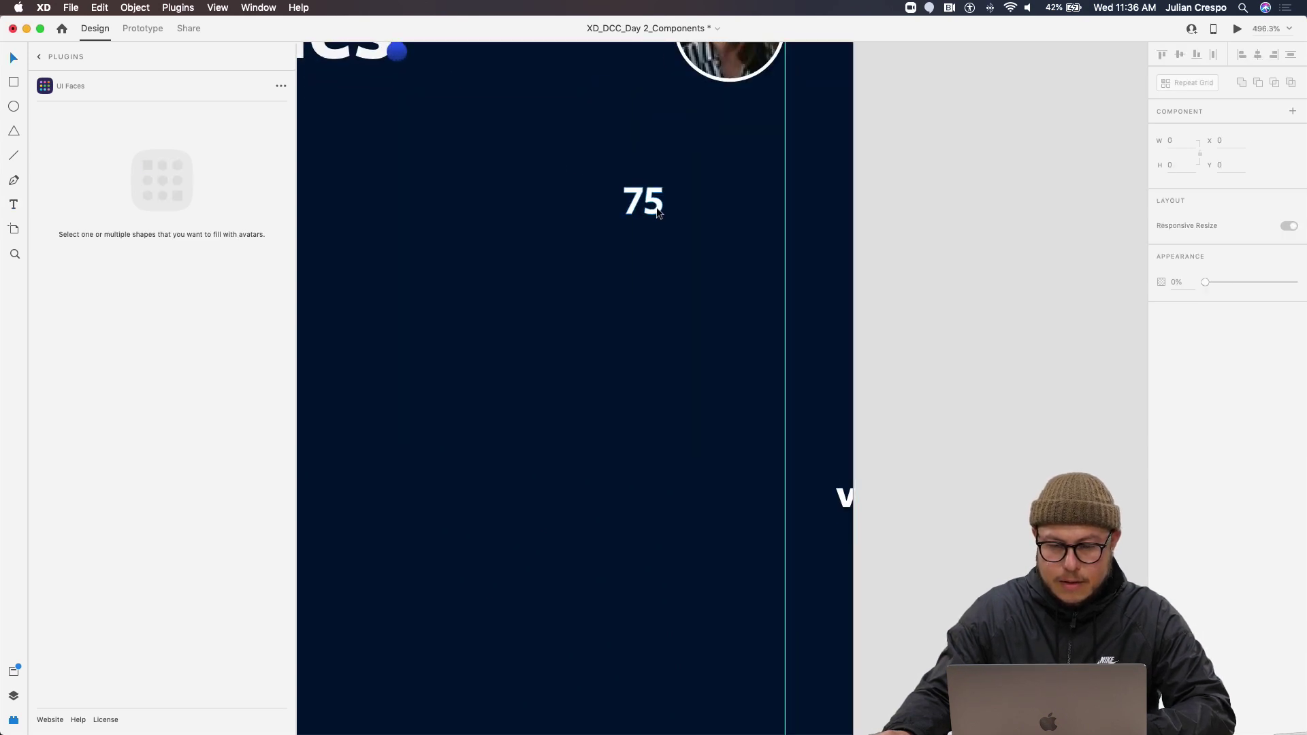
click(655, 210)
key(Escape)
key(Escape)
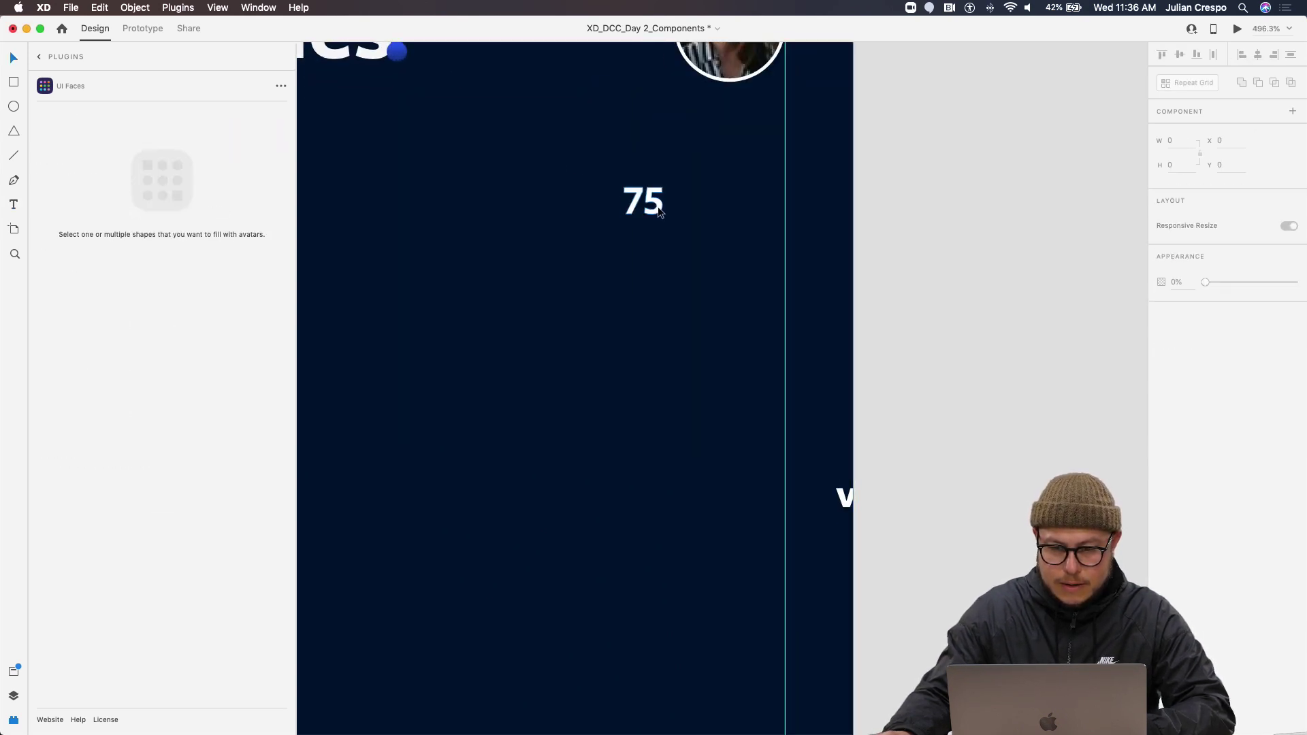
click(659, 209)
key(Return)
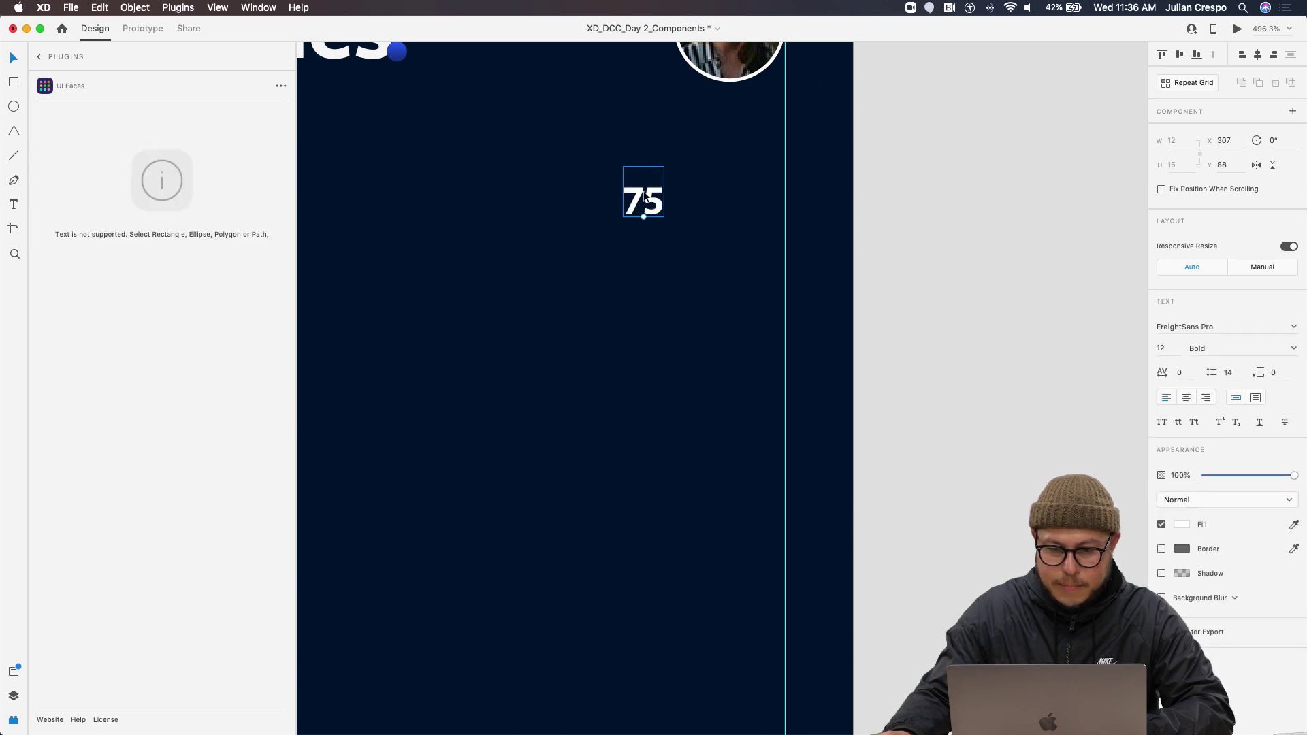
key(Return)
key(Right)
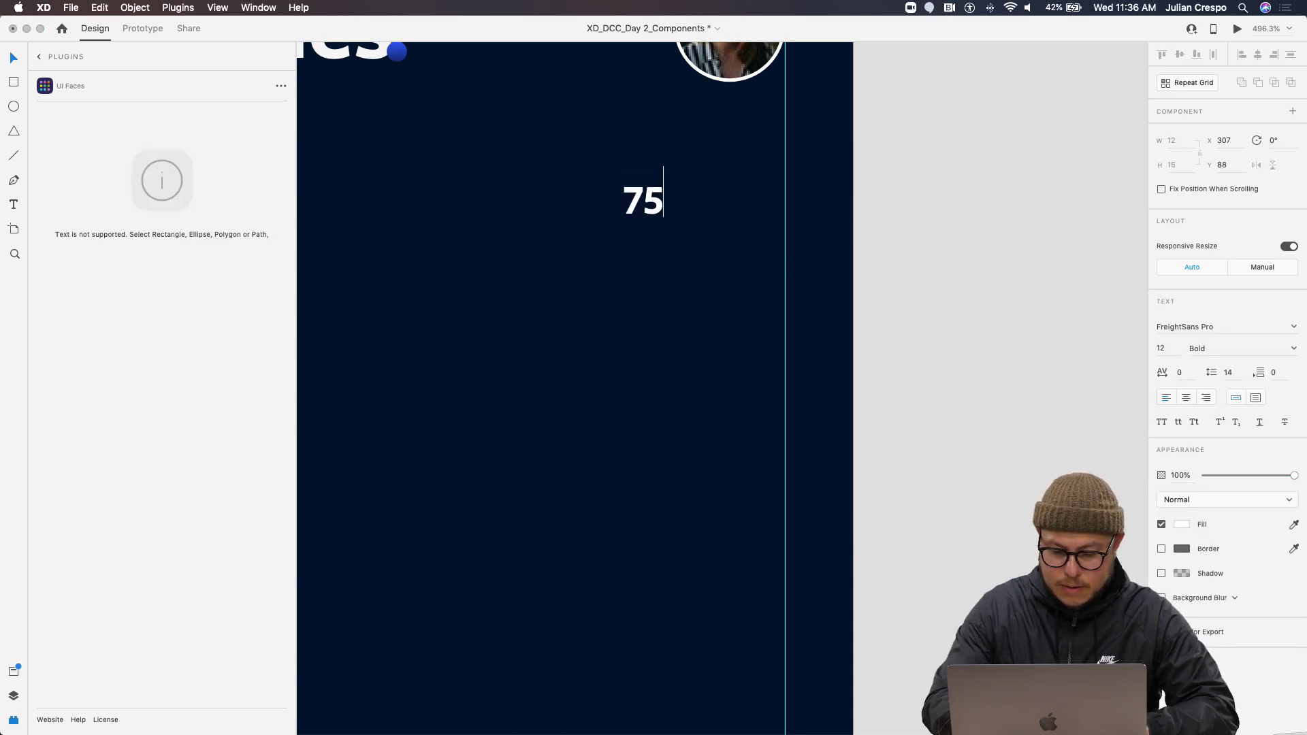
text(•)
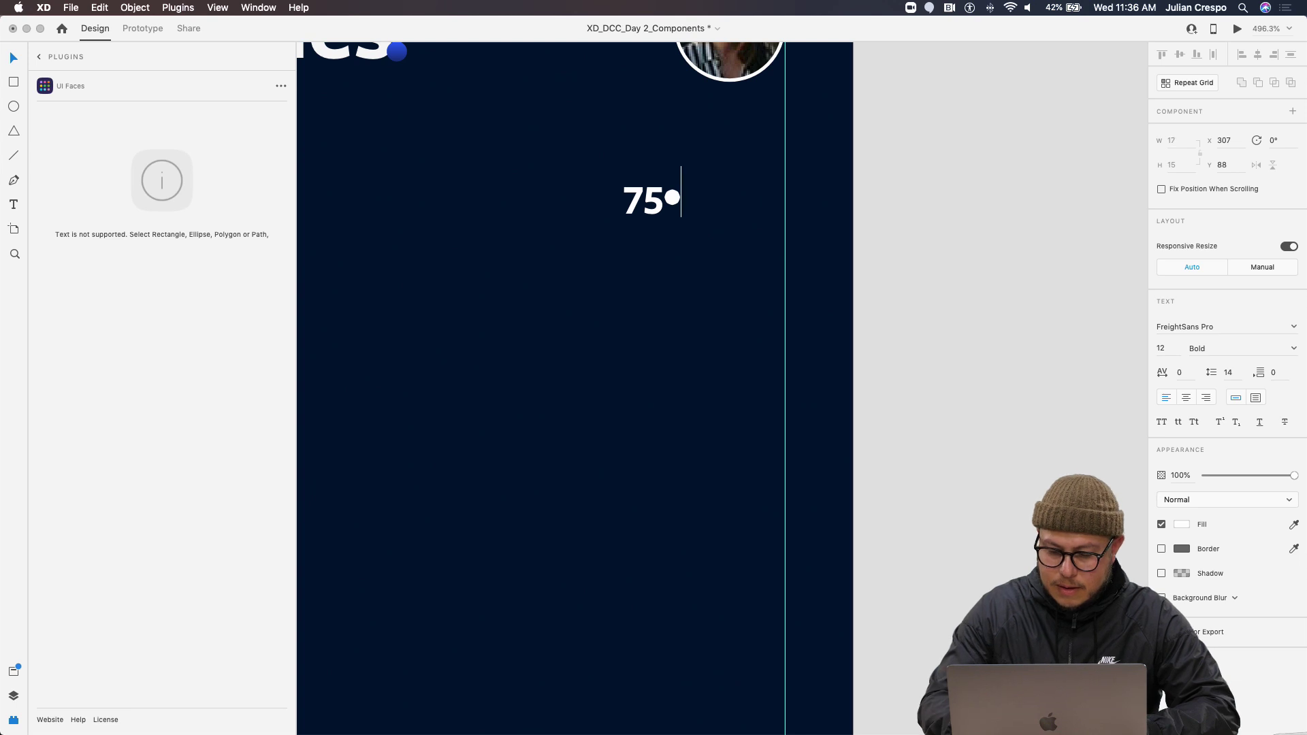
key(BackSpace)
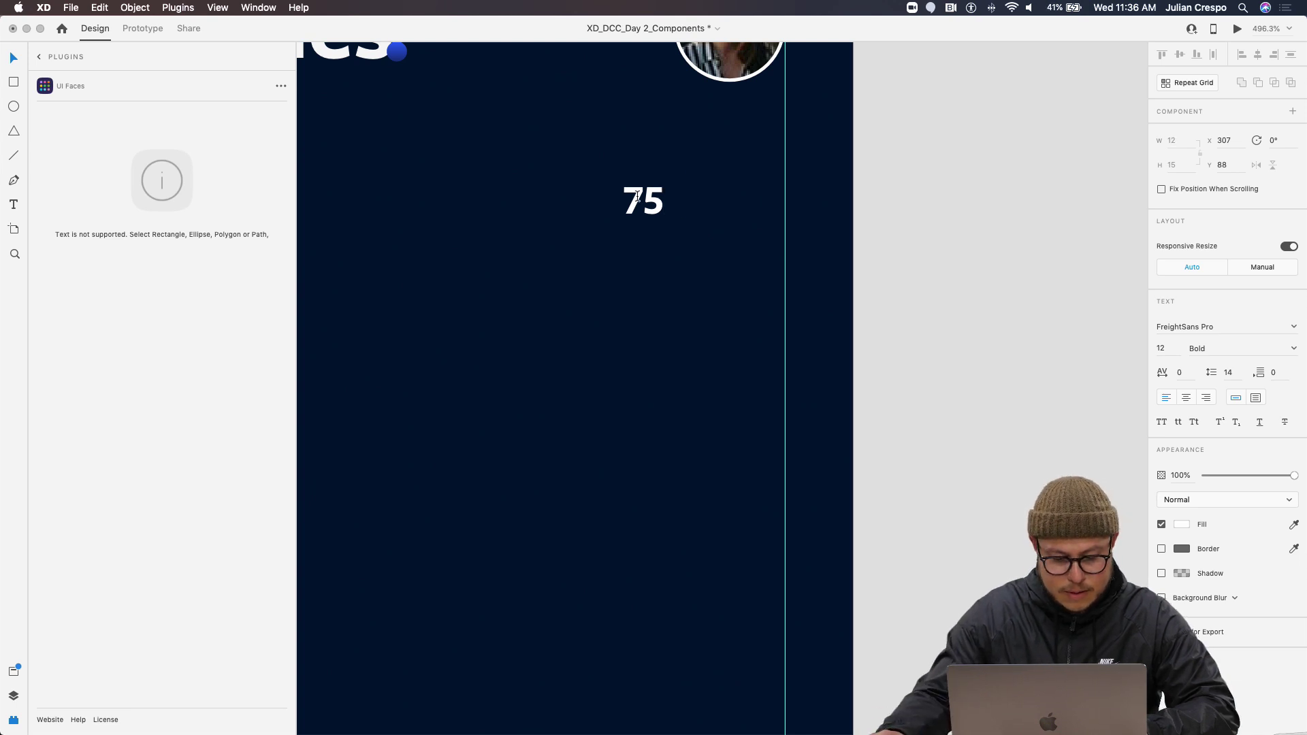
key(Escape)
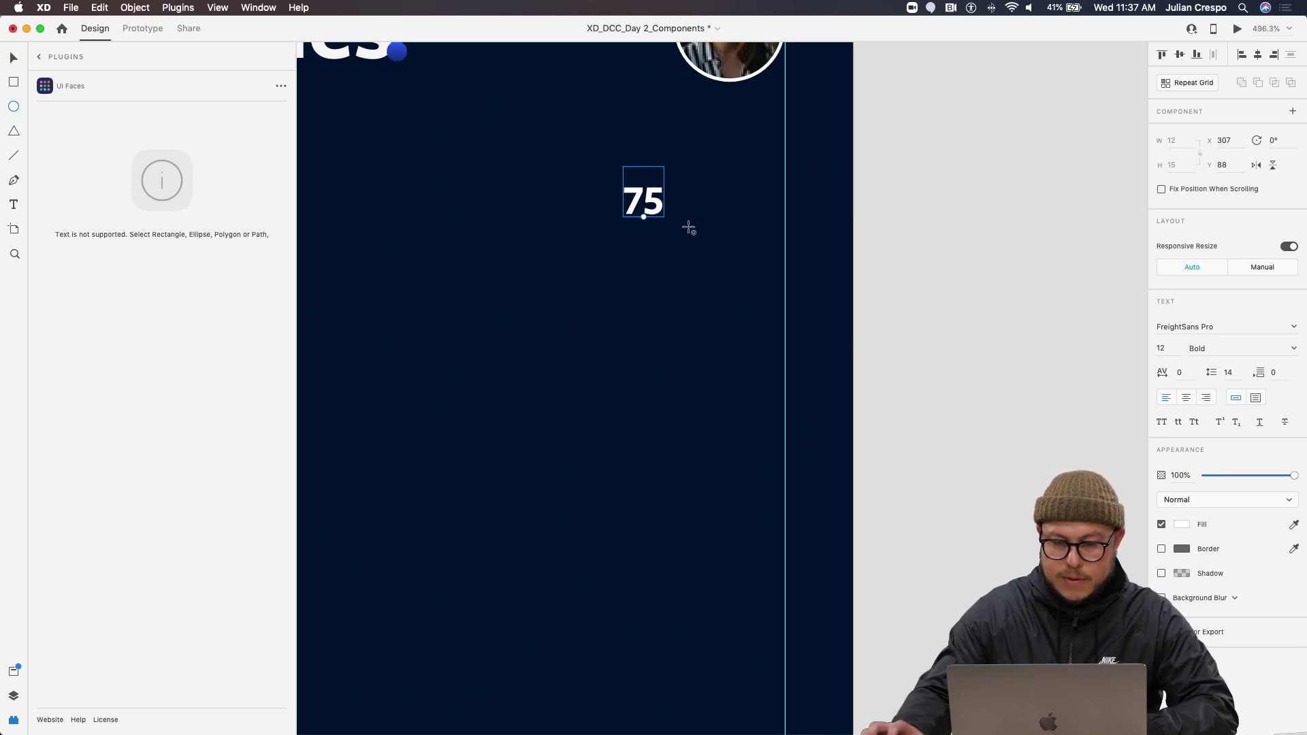
Draw a small circle just after the "75" text and size it to 6 × 6 at X 321, Y 93
key(e)
mouse_move(687, 170)
mouse_down()
mouse_move(710, 194)
mouse_move(683, 196)
mouse_up()
scroll(683, 194, up, 5)
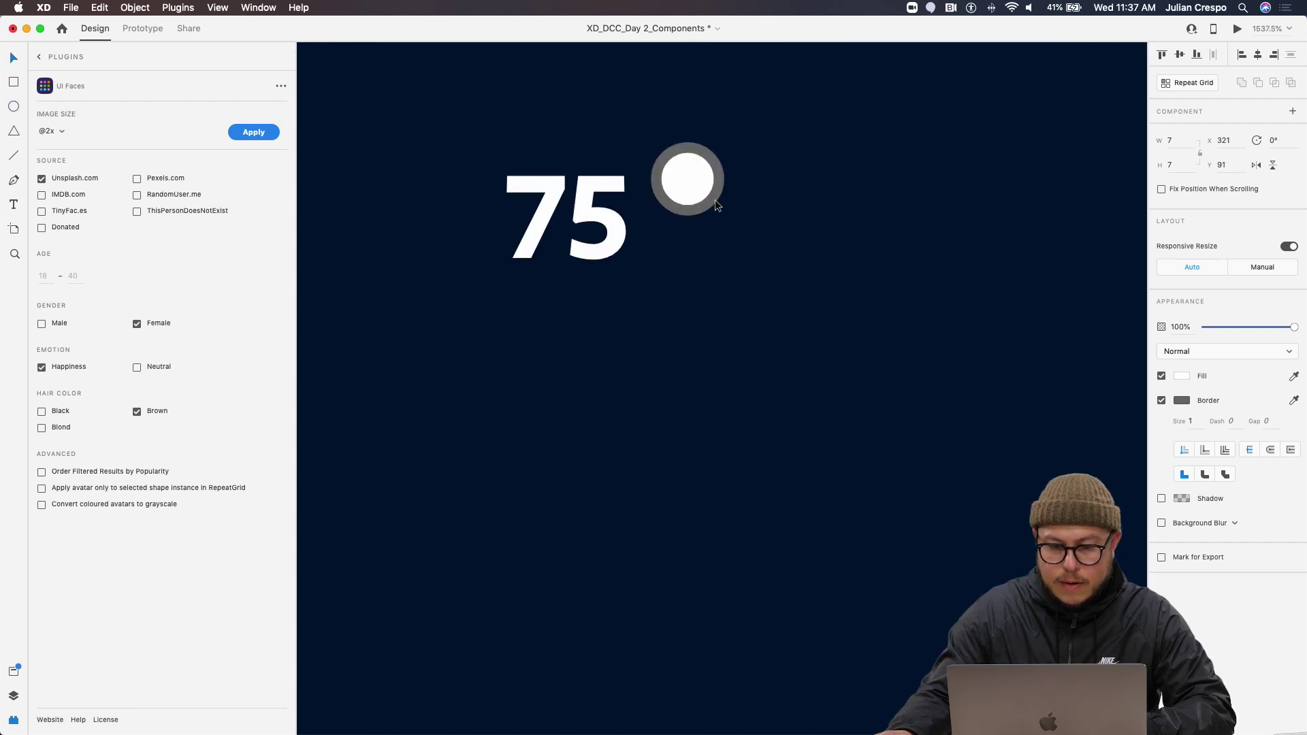
drag(724, 141, 713, 163)
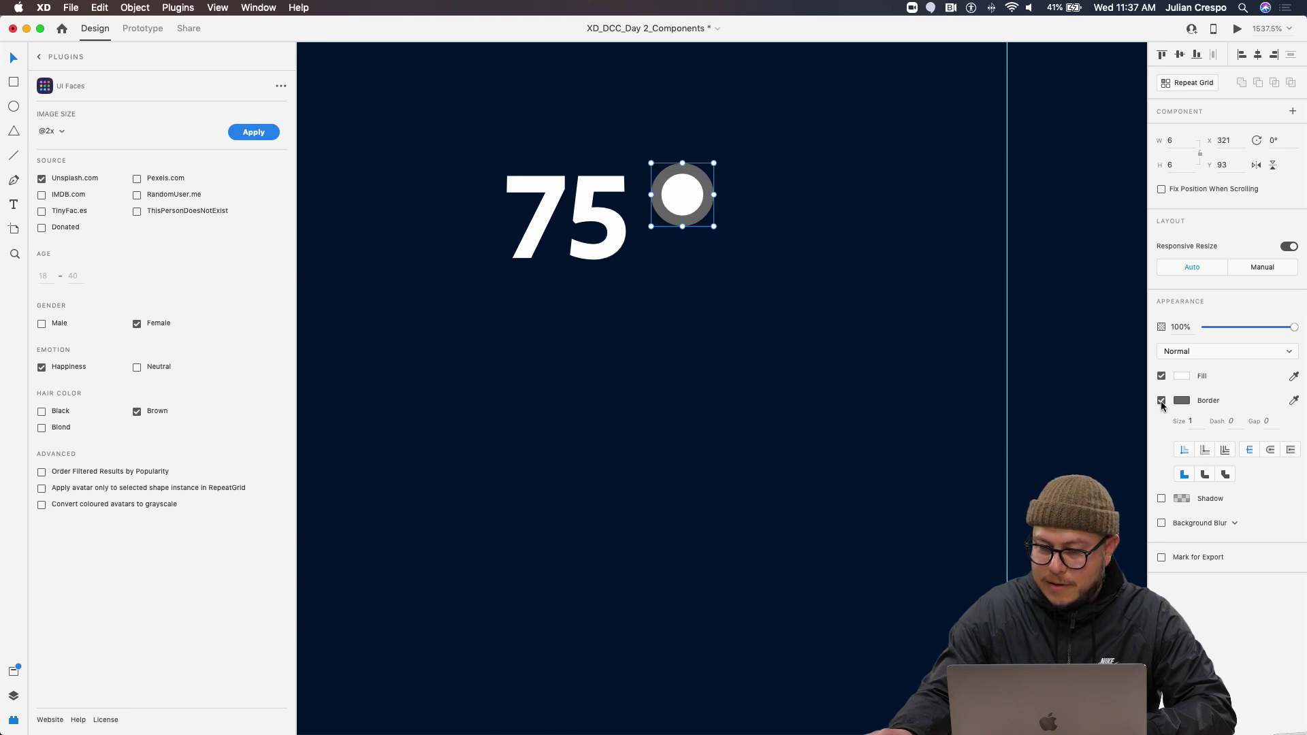
Set the small circle's border to white #FFFFFF and turn off its fill to form a degree ring
click(1182, 401)
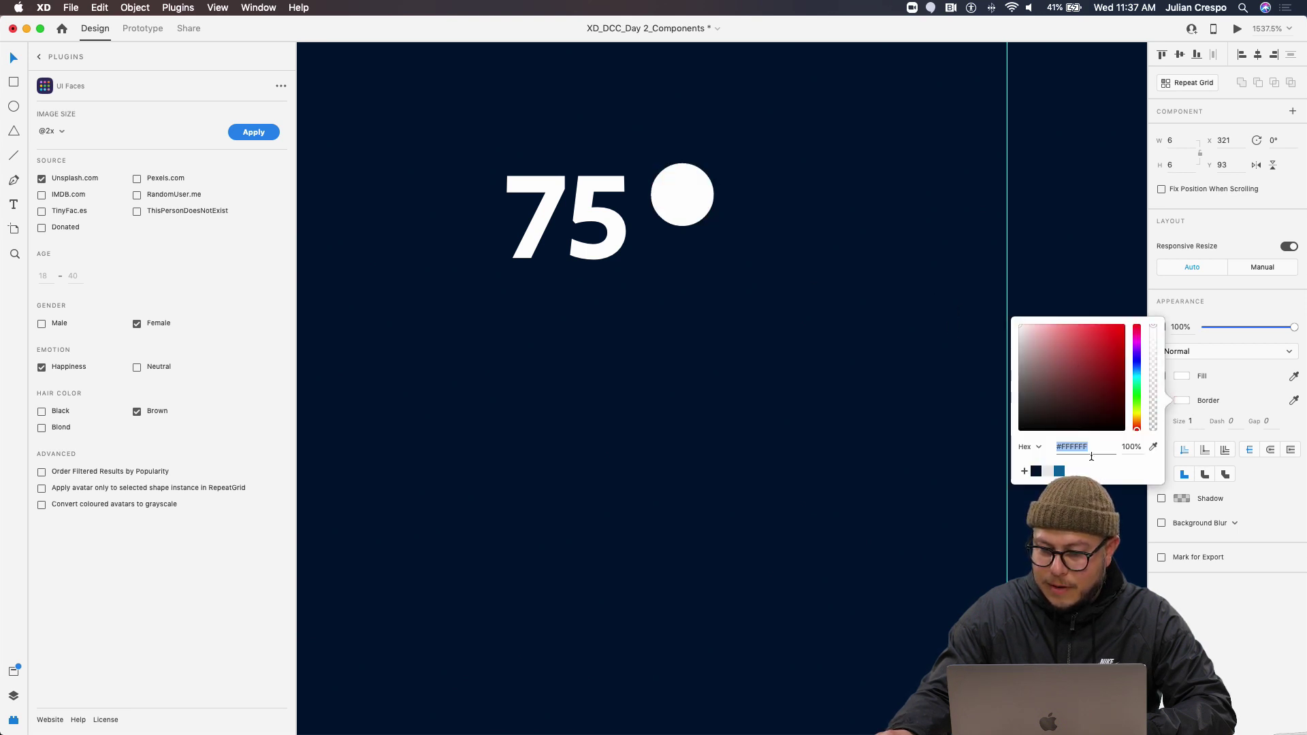
click(1162, 376)
click(1162, 377)
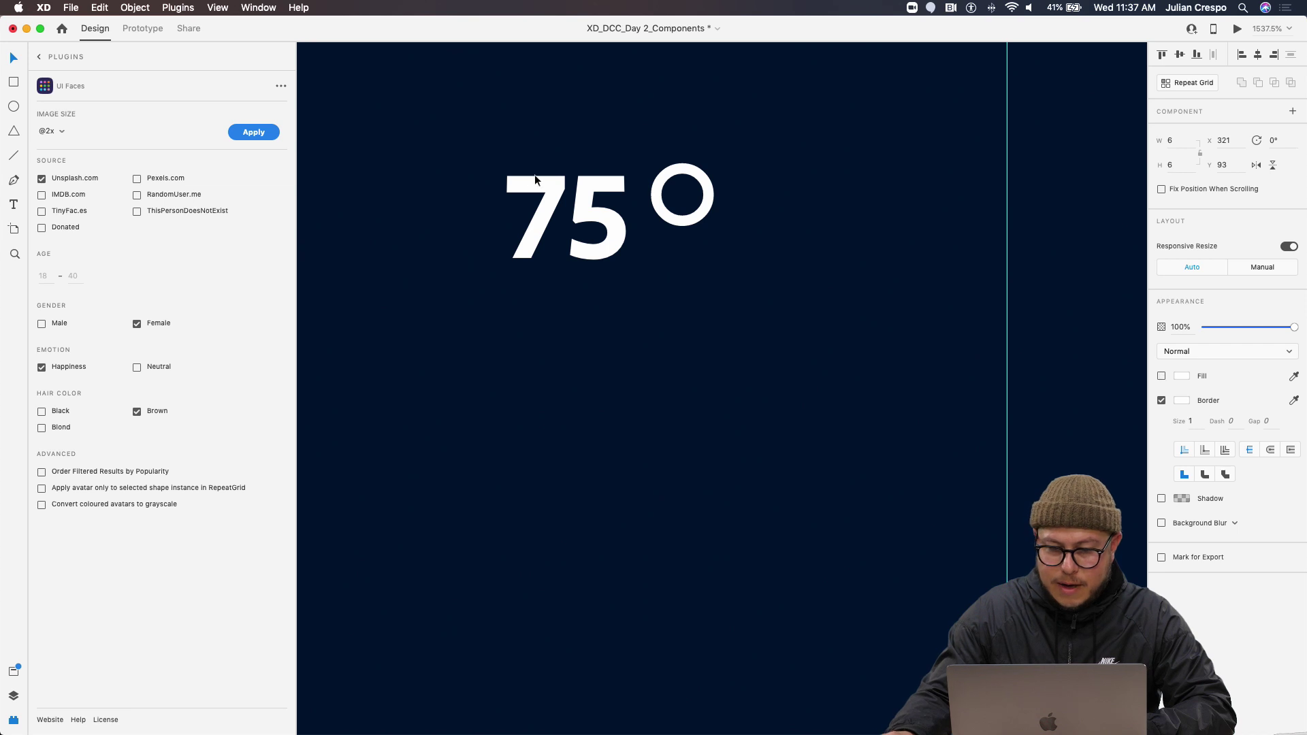
Group the "75" text with its degree ring, align it to the right margin guide at X 335, and duplicate it below at Y 95
scroll(643, 292, down, 5)
key(Escape)
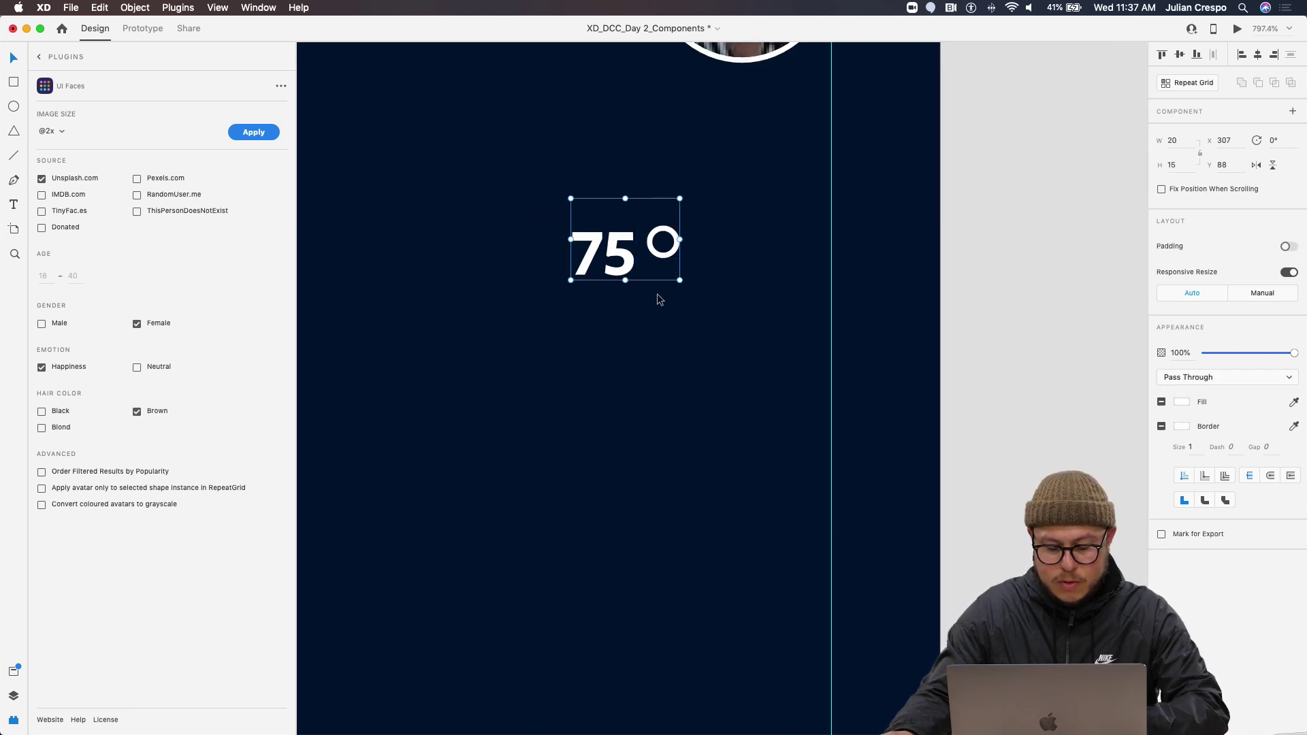
scroll(642, 232, down, 6)
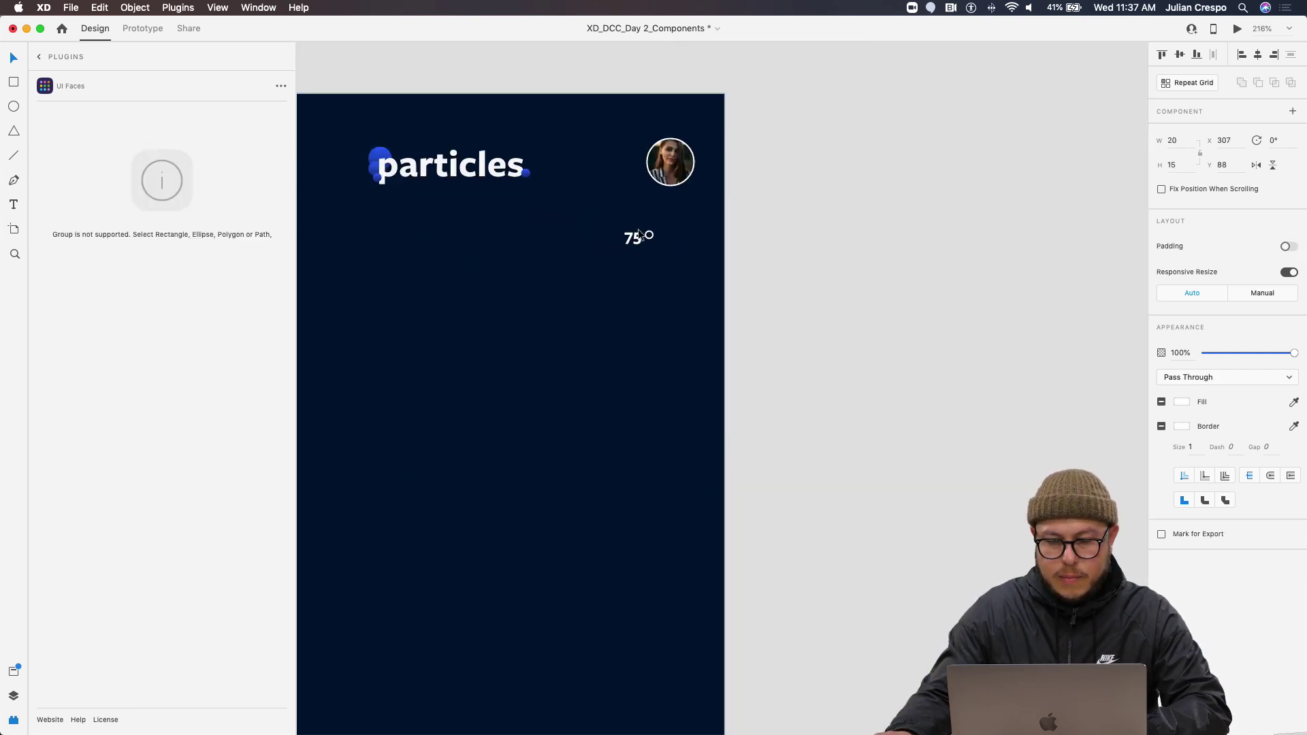
drag(640, 235, 688, 286)
scroll(681, 253, up, 2)
scroll(687, 284, up, 2)
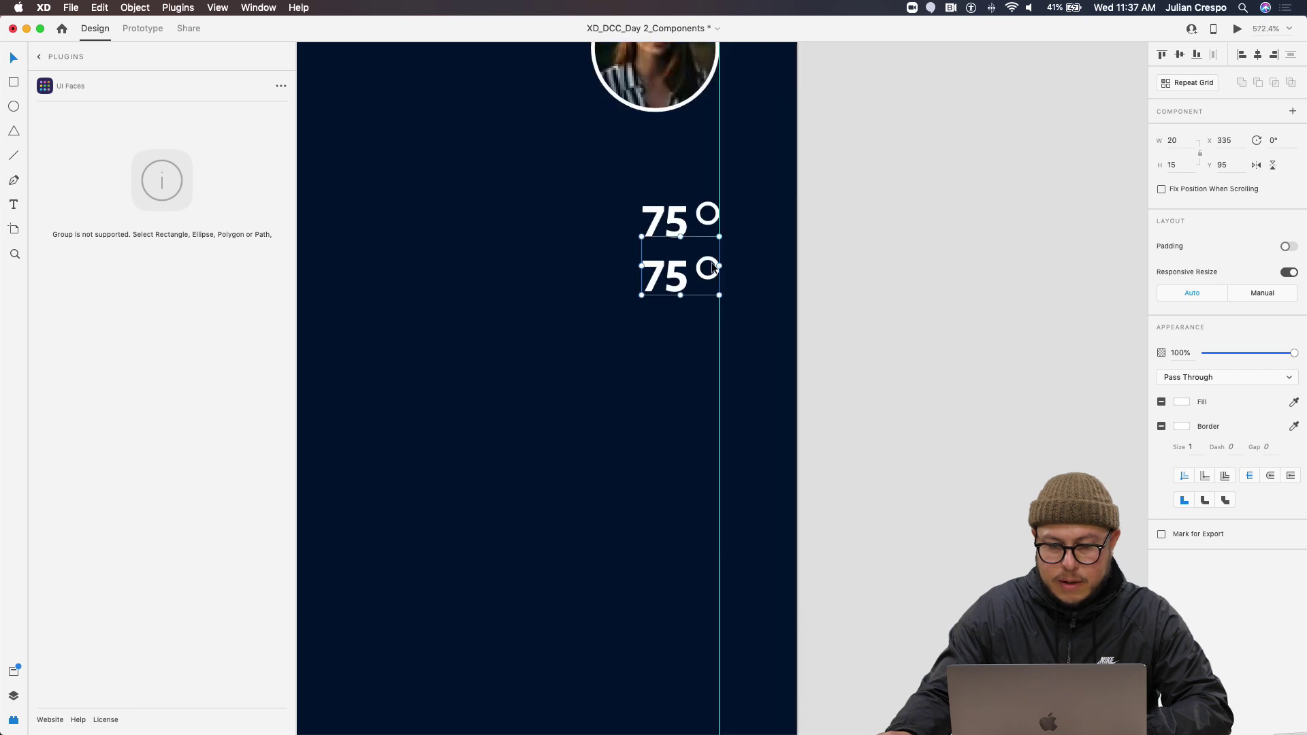
Delete the degree ring from the lower copy and replace its text with "46%"
double_click(701, 280)
key(BackSpace)
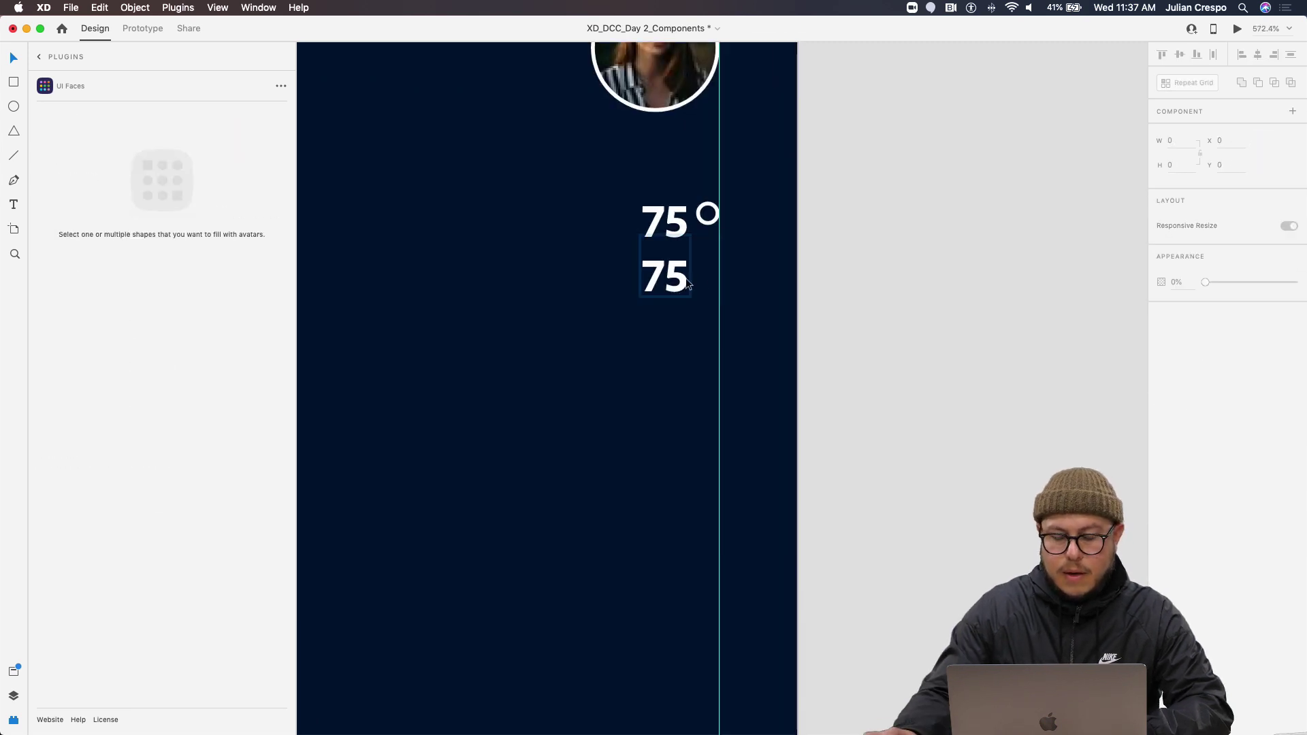
double_click(670, 285)
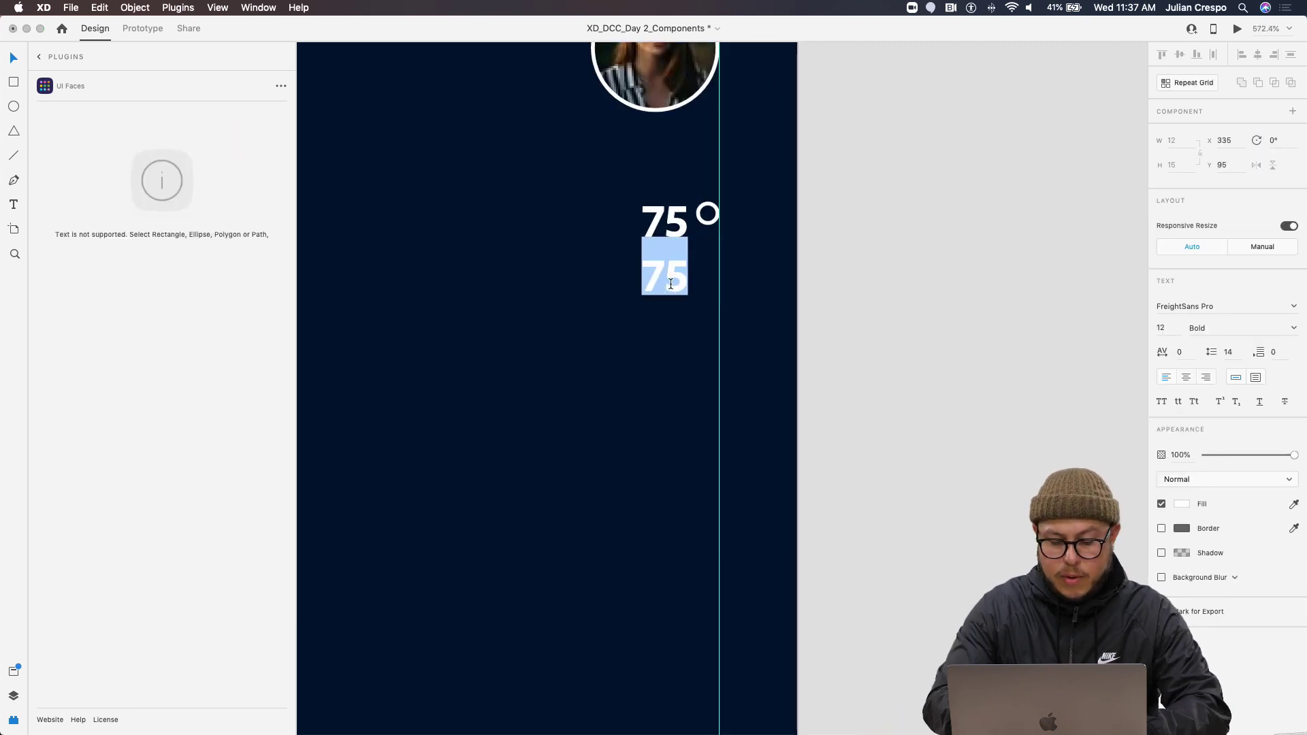
text(54)
key(BackSpace)
key(BackSpace)
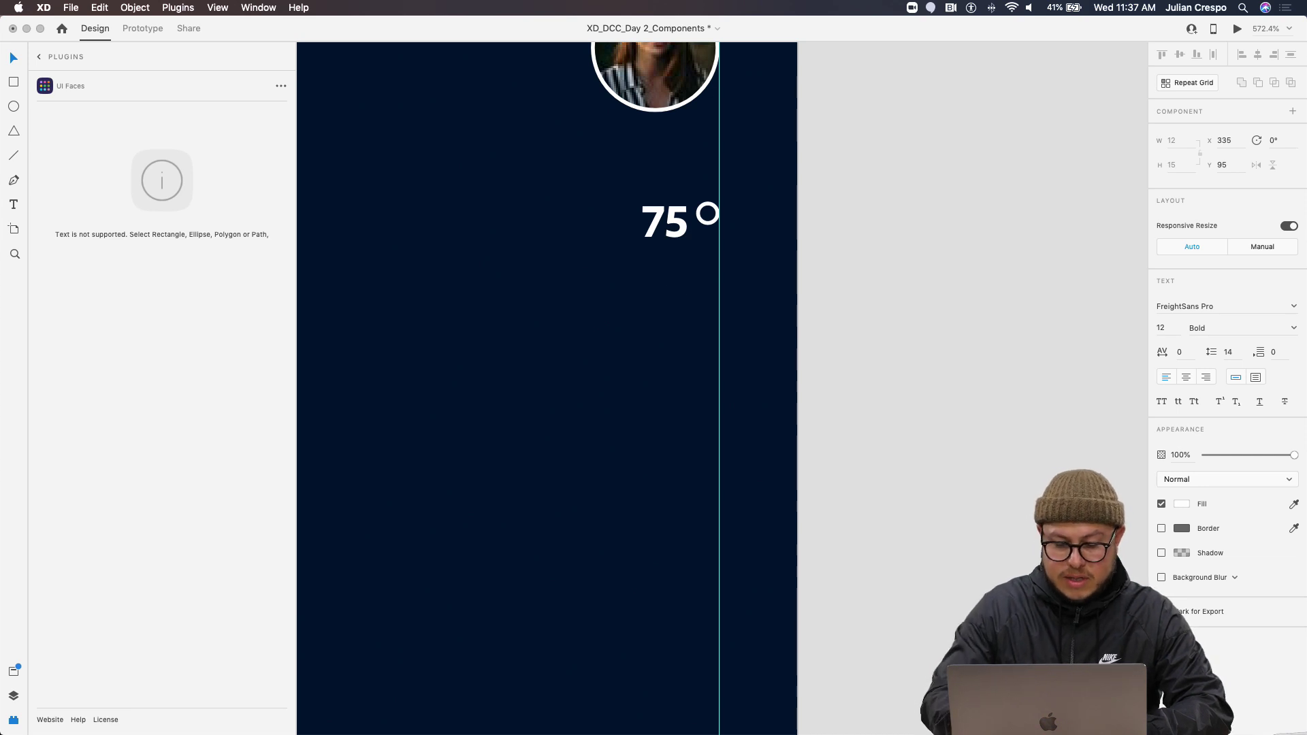
text(46)
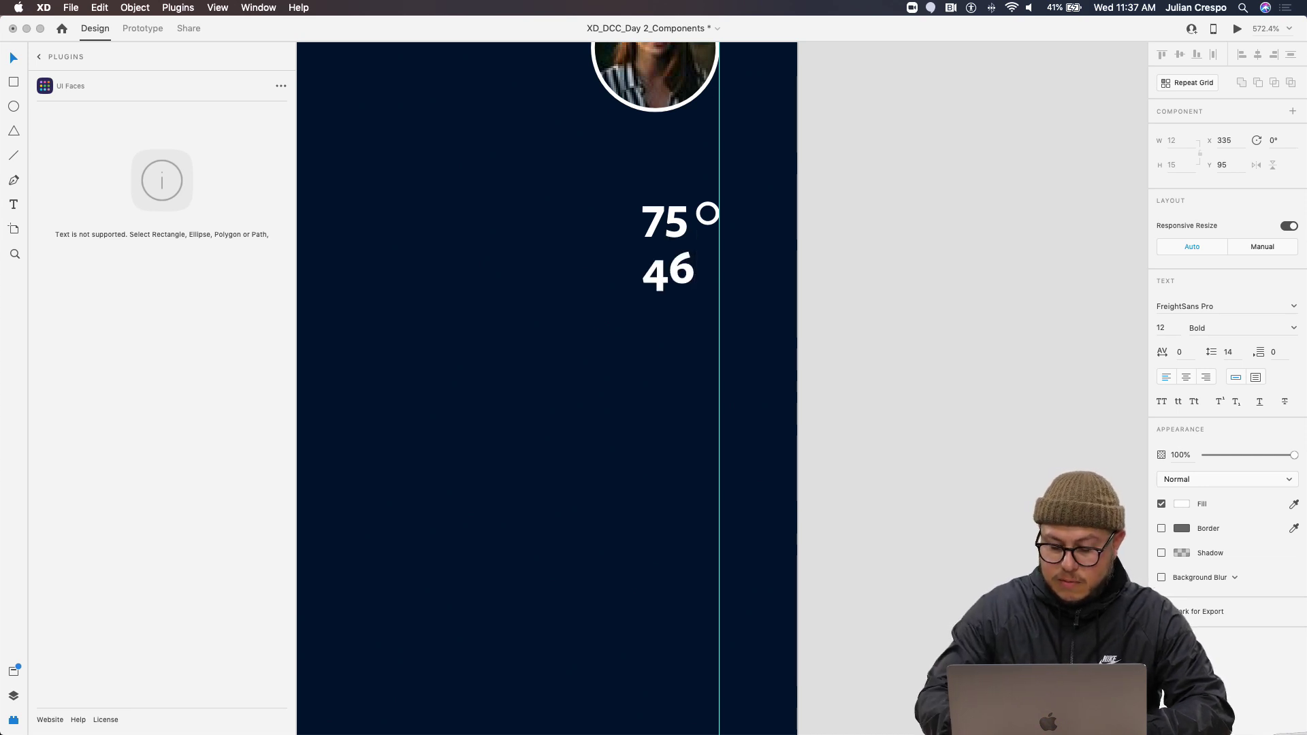
text(%)
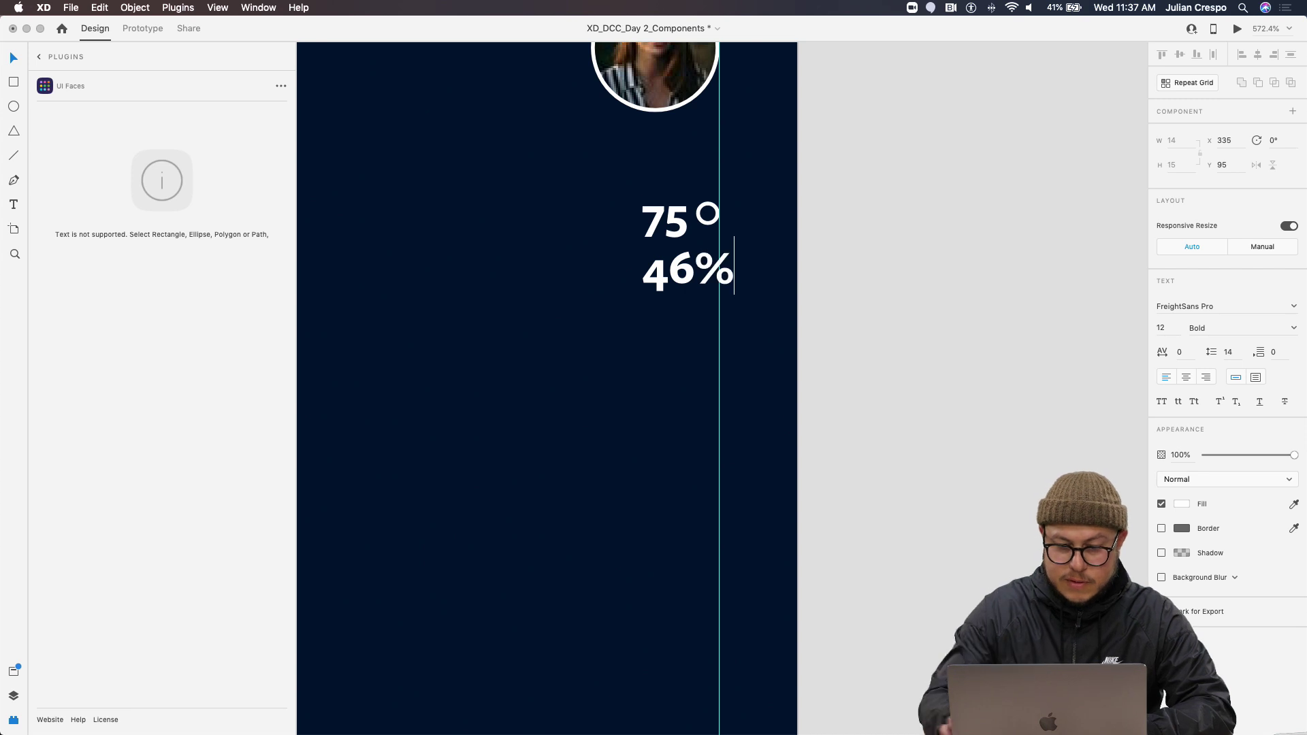
Shift the temperature group and the "46%" text together to X 331 so the percentage ends at the right margin guide
click(687, 353)
click(677, 279)
shift+click(663, 221)
drag(676, 279, 662, 279)
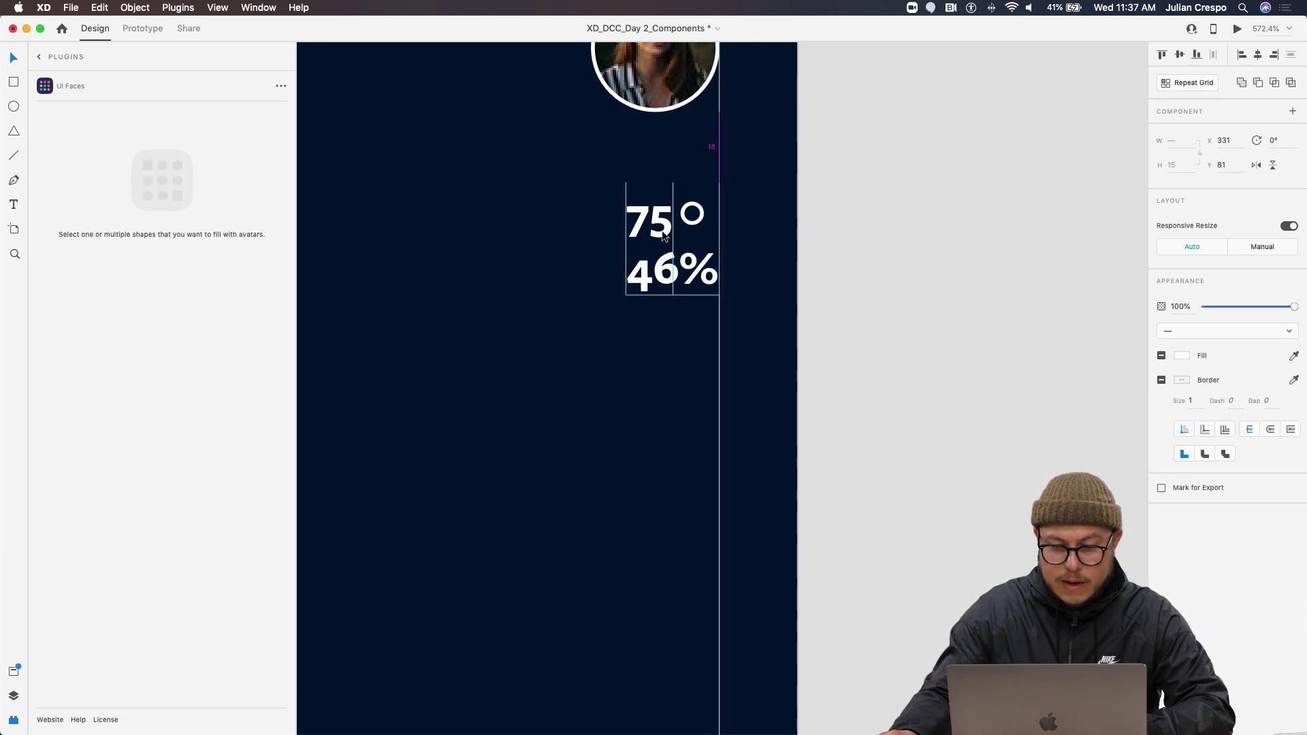
click(620, 432)
Draw a 335 × 100 rectangle between the margin guides below the readings and place it at X 20, Y 142
scroll(617, 431, down, 5)
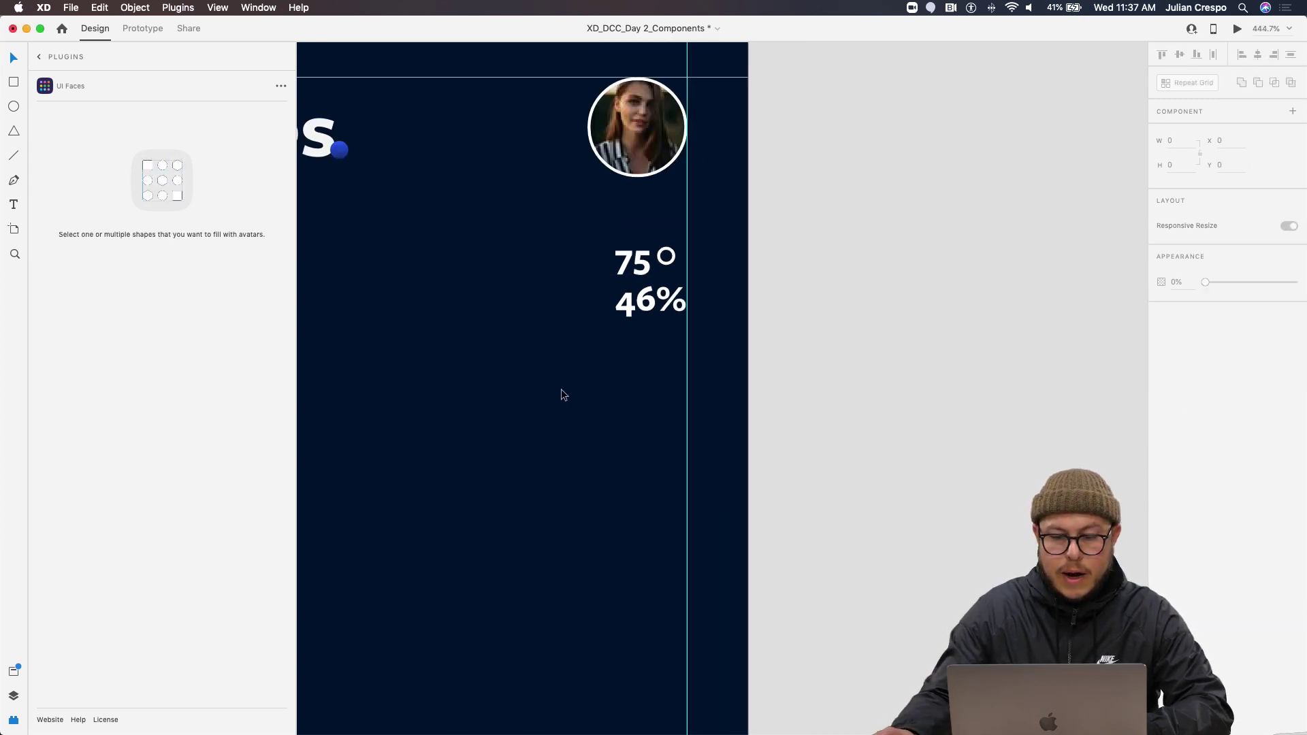
scroll(761, 337, down, 5)
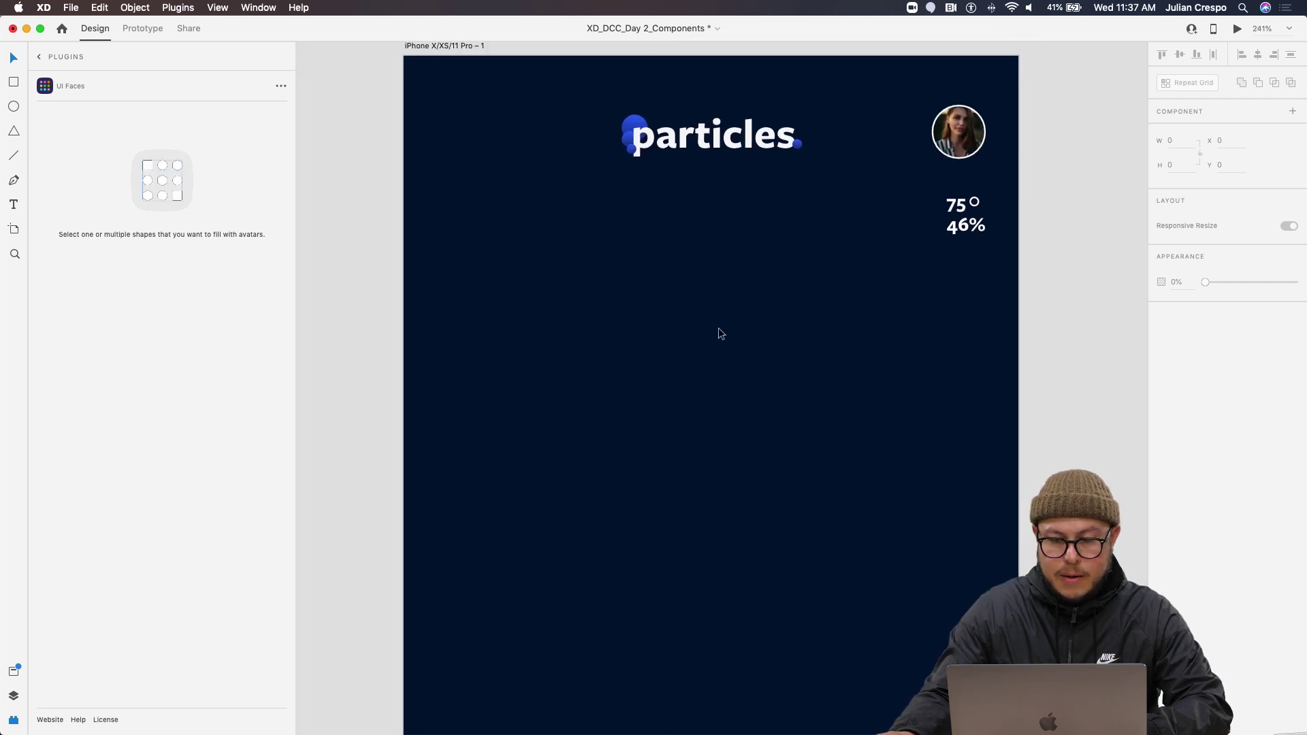
scroll(681, 334, down, 2)
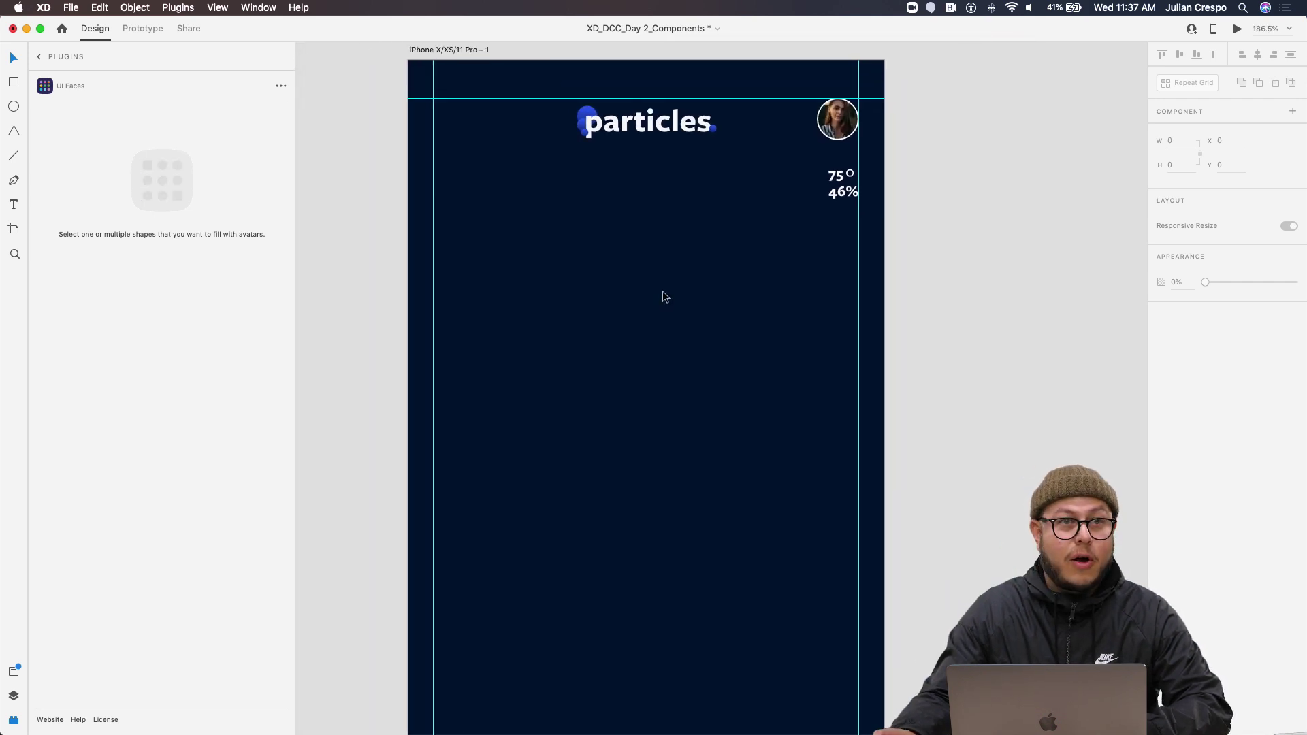
key(r)
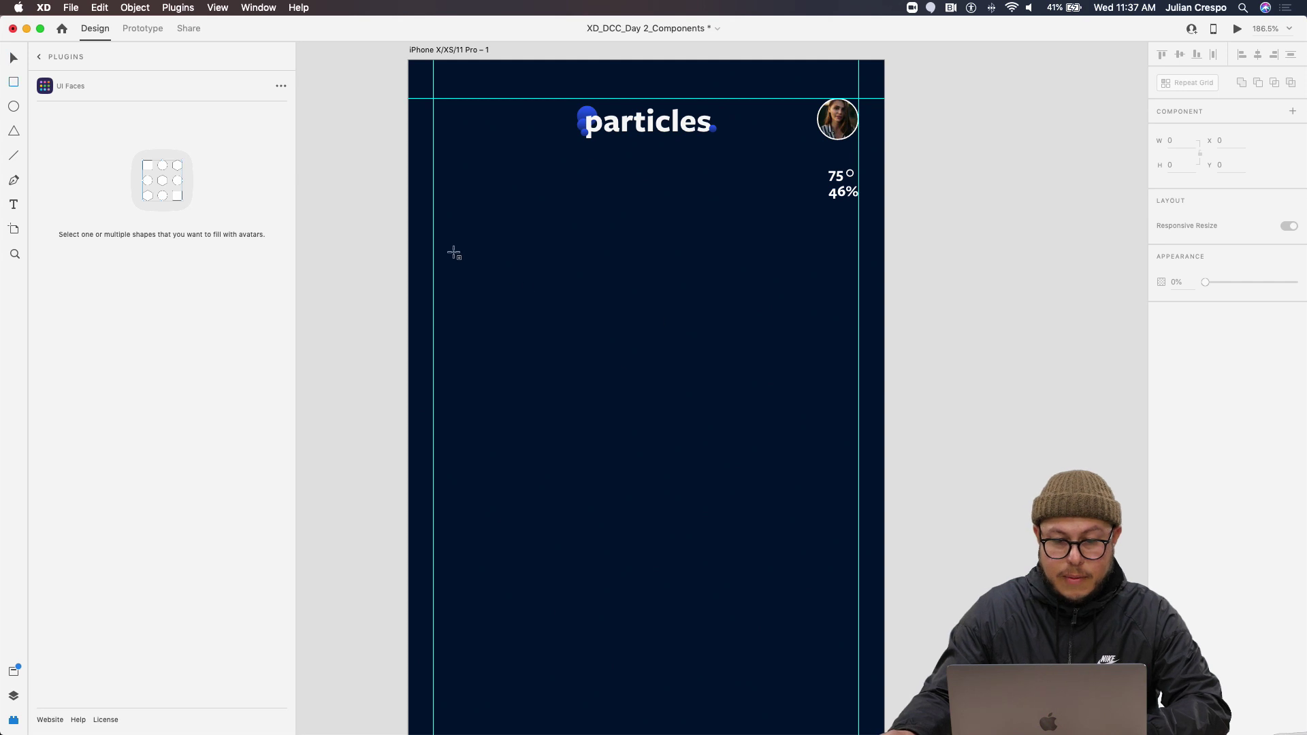
mouse_move(434, 236)
mouse_down()
mouse_move(628, 329)
mouse_move(859, 314)
mouse_move(862, 363)
mouse_up()
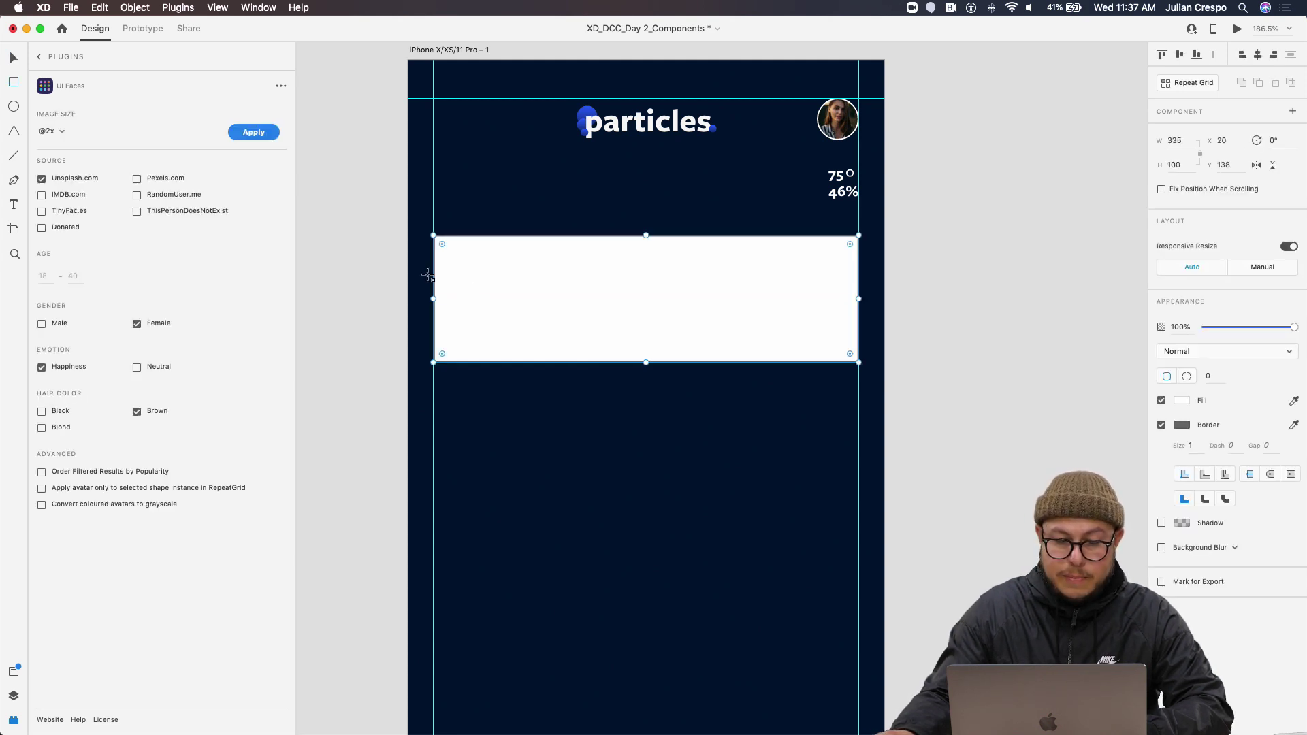
drag(433, 299, 435, 299)
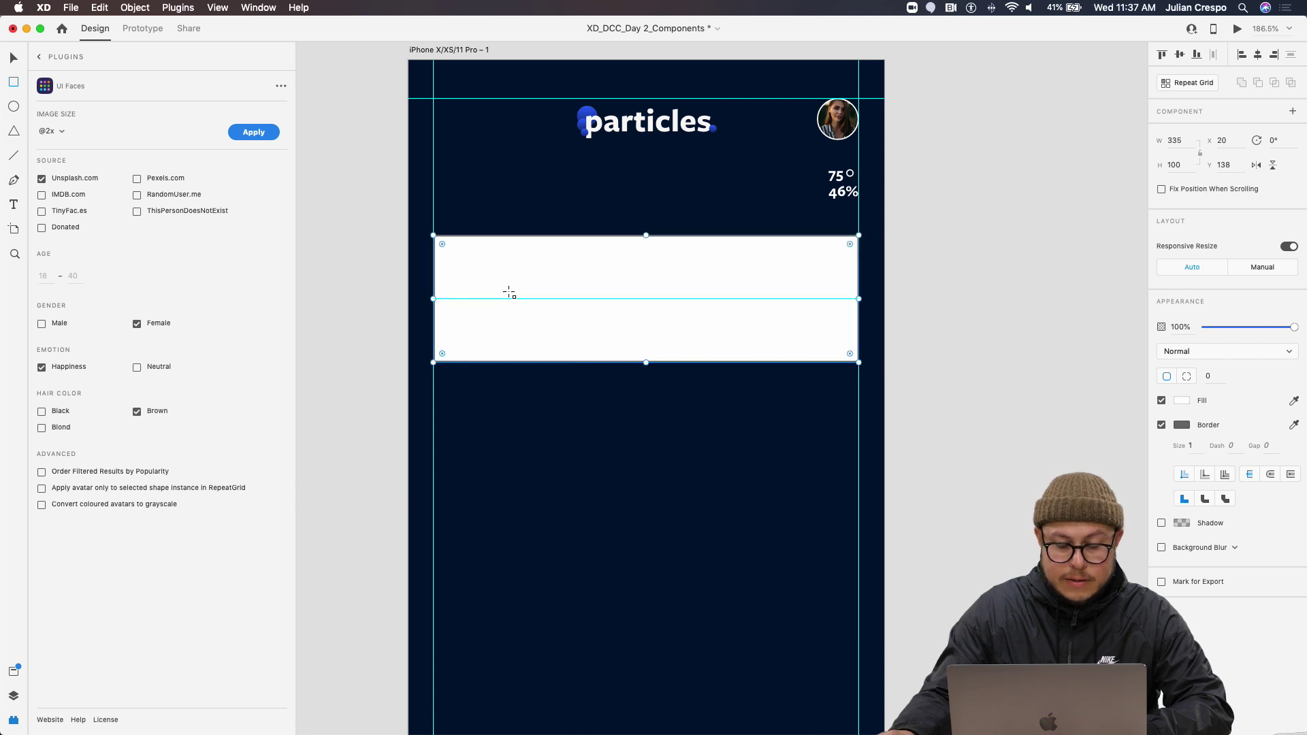
key(v)
drag(508, 272, 520, 277)
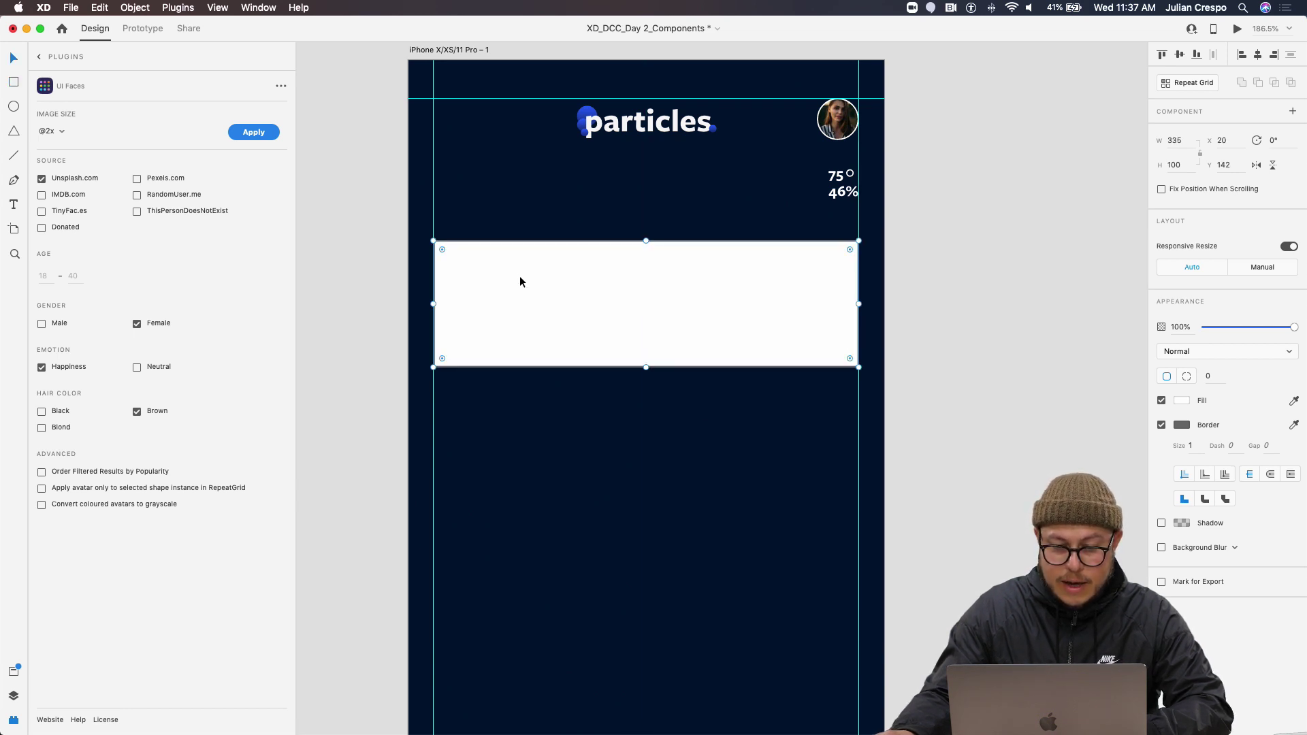
Turn off the rectangle's fill and make its border white at size 1
click(1162, 401)
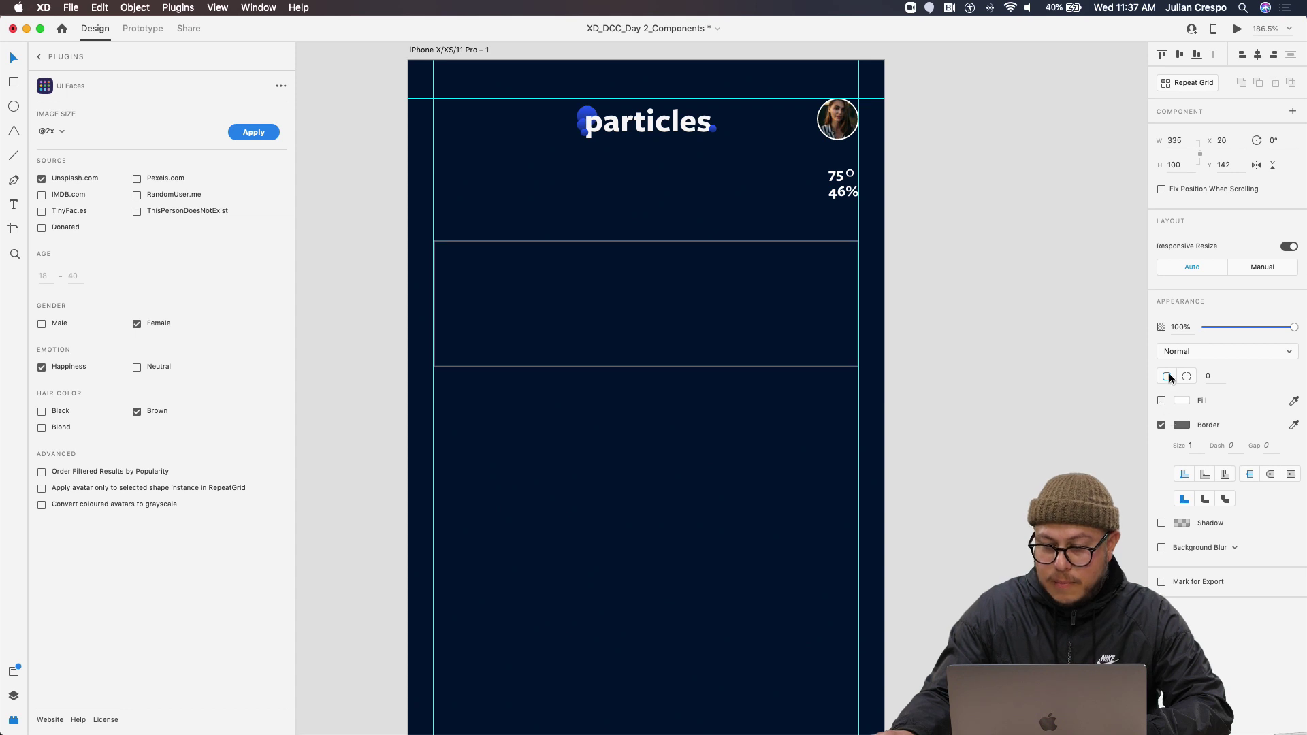
click(1183, 426)
click(1190, 446)
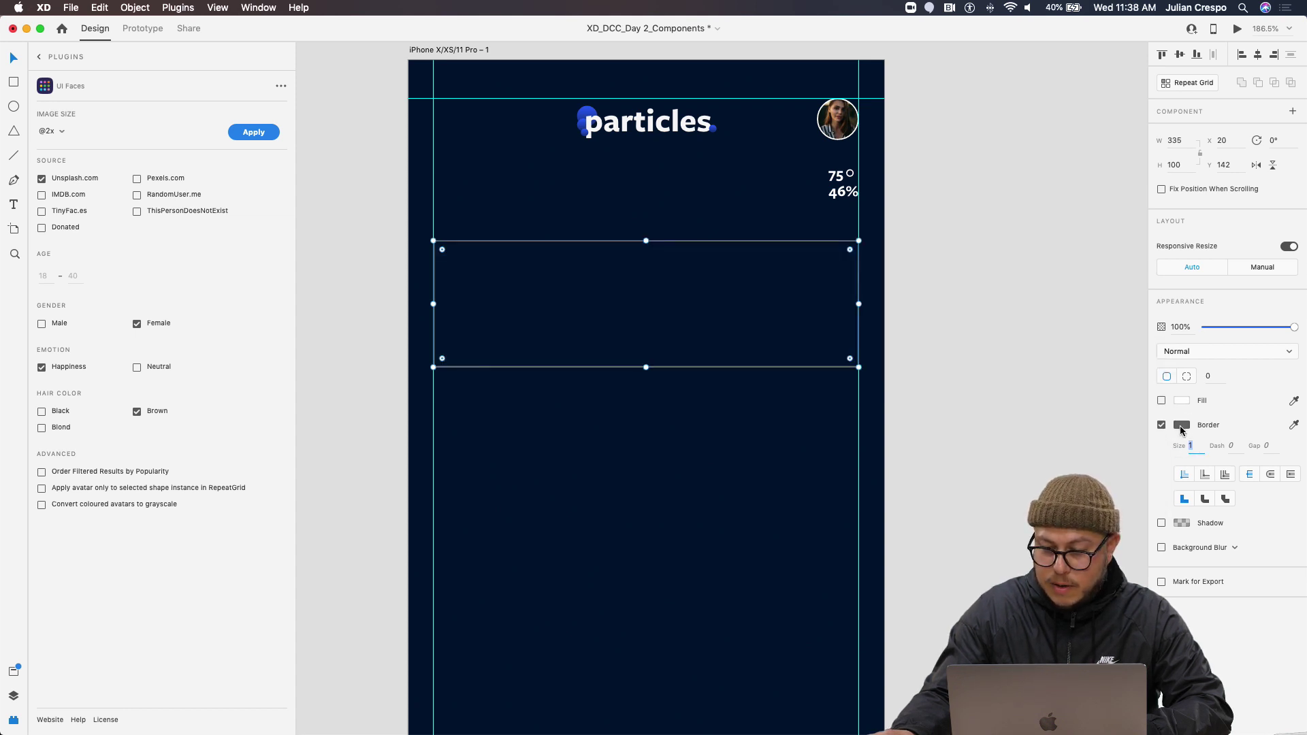
click(1182, 427)
click(1227, 408)
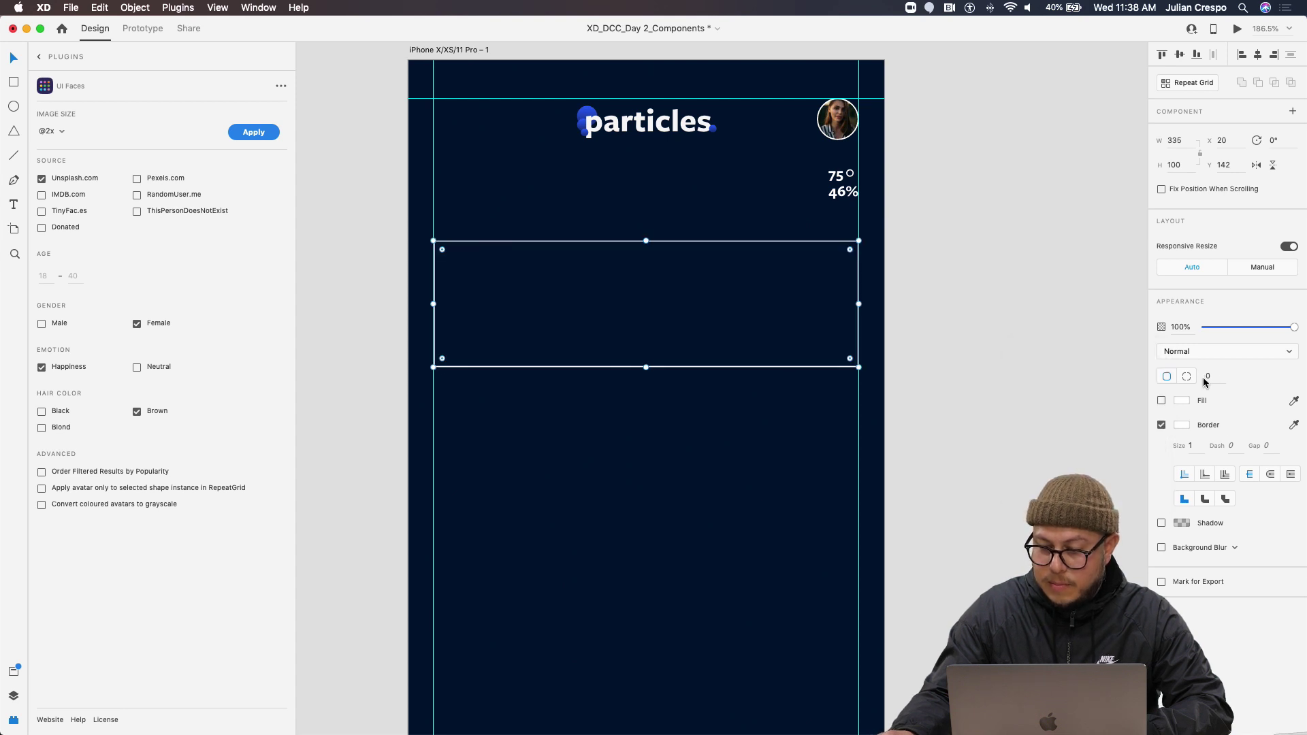
Round the outlined rectangle's corners with a radius of 16
text(20)
key(Return)
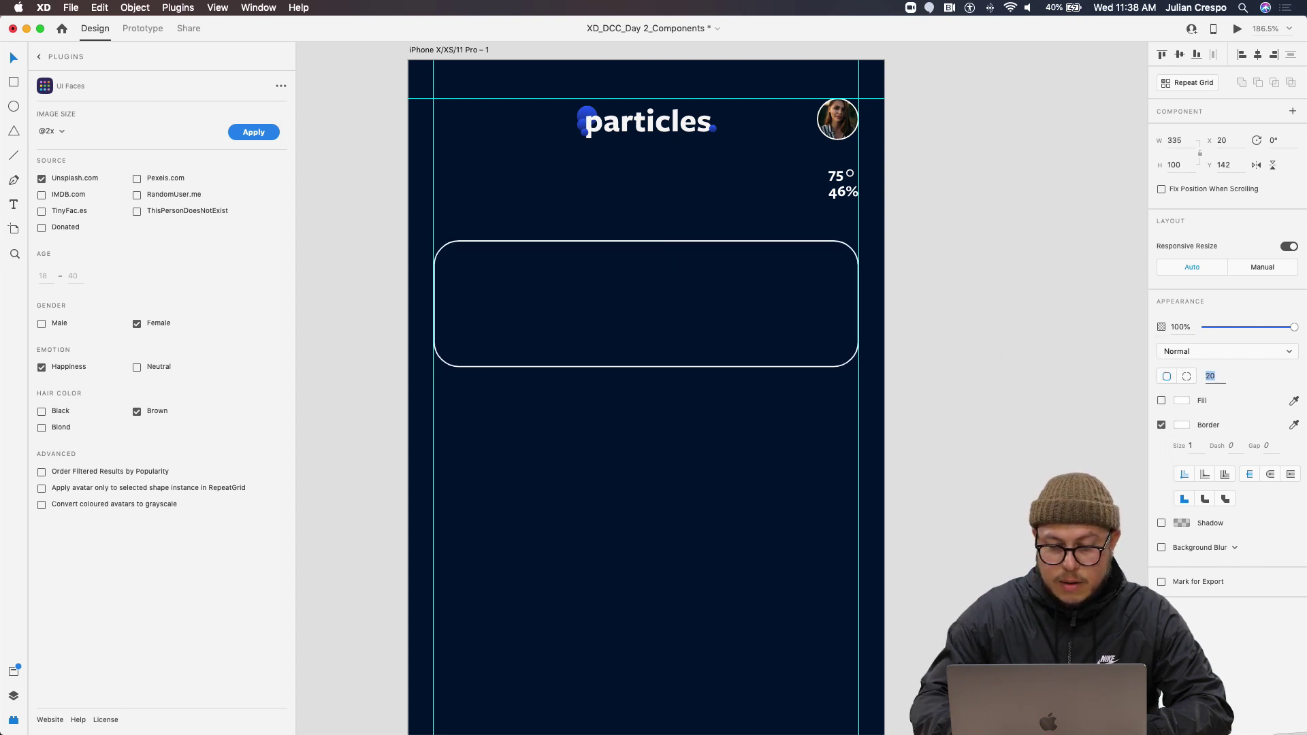
text(10)
key(Return)
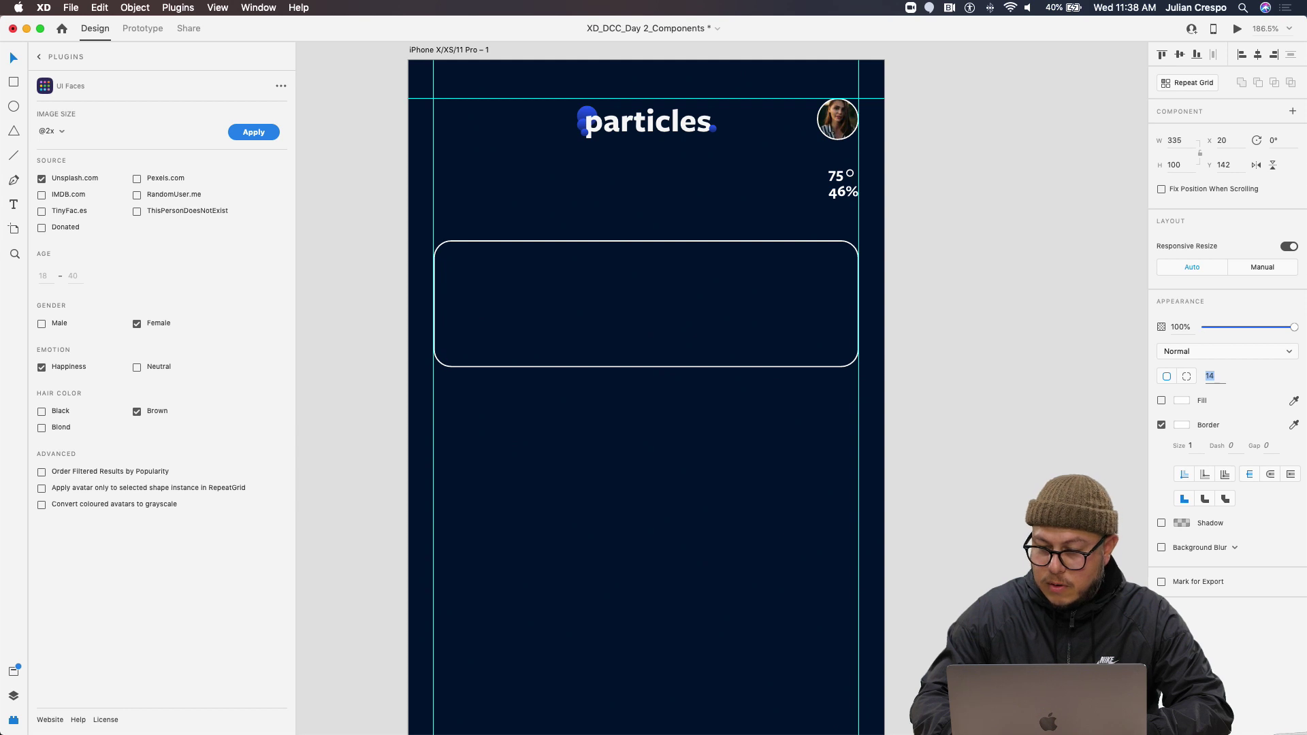
key(Up)
key(Up)
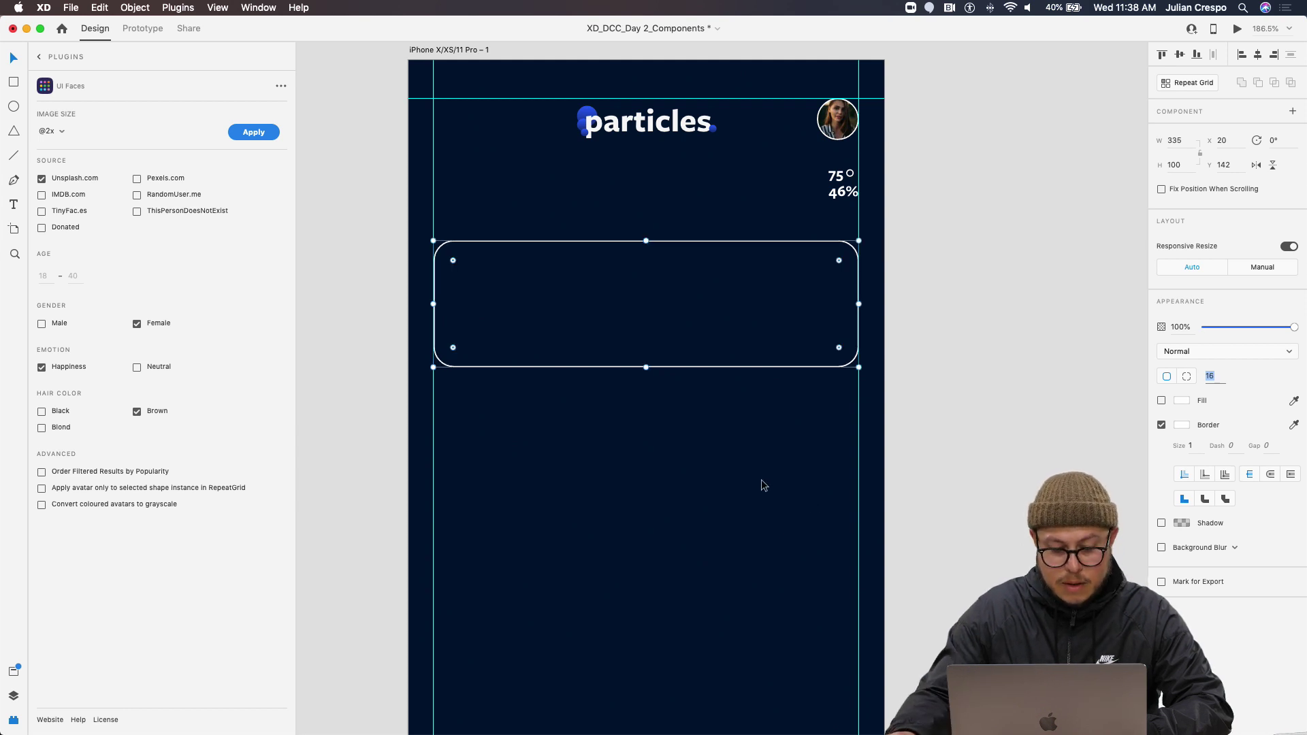
click(705, 436)
click(582, 367)
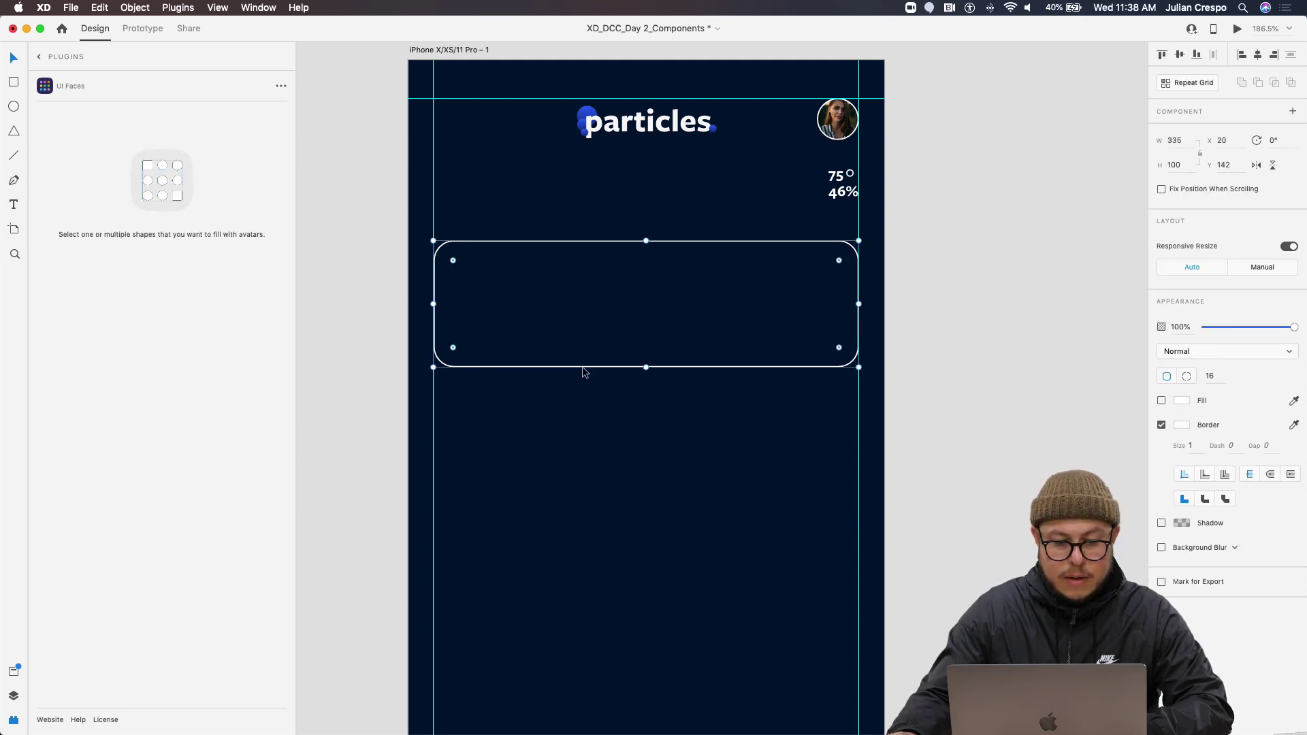
Draw a 52 × 52 circle inside the left end of the rounded card and place it at X 37, Y 166
scroll(487, 299, up, 5)
scroll(543, 292, left, 2)
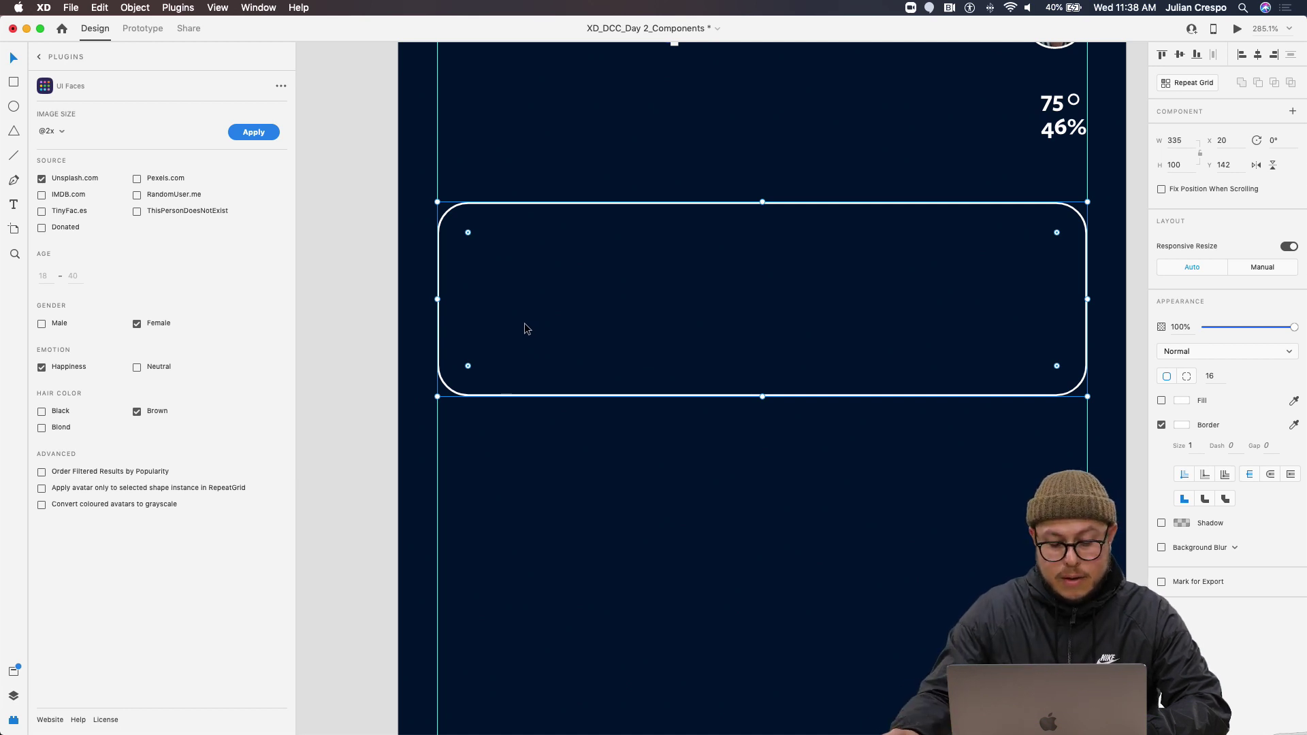
key(e)
drag(476, 261, 578, 370)
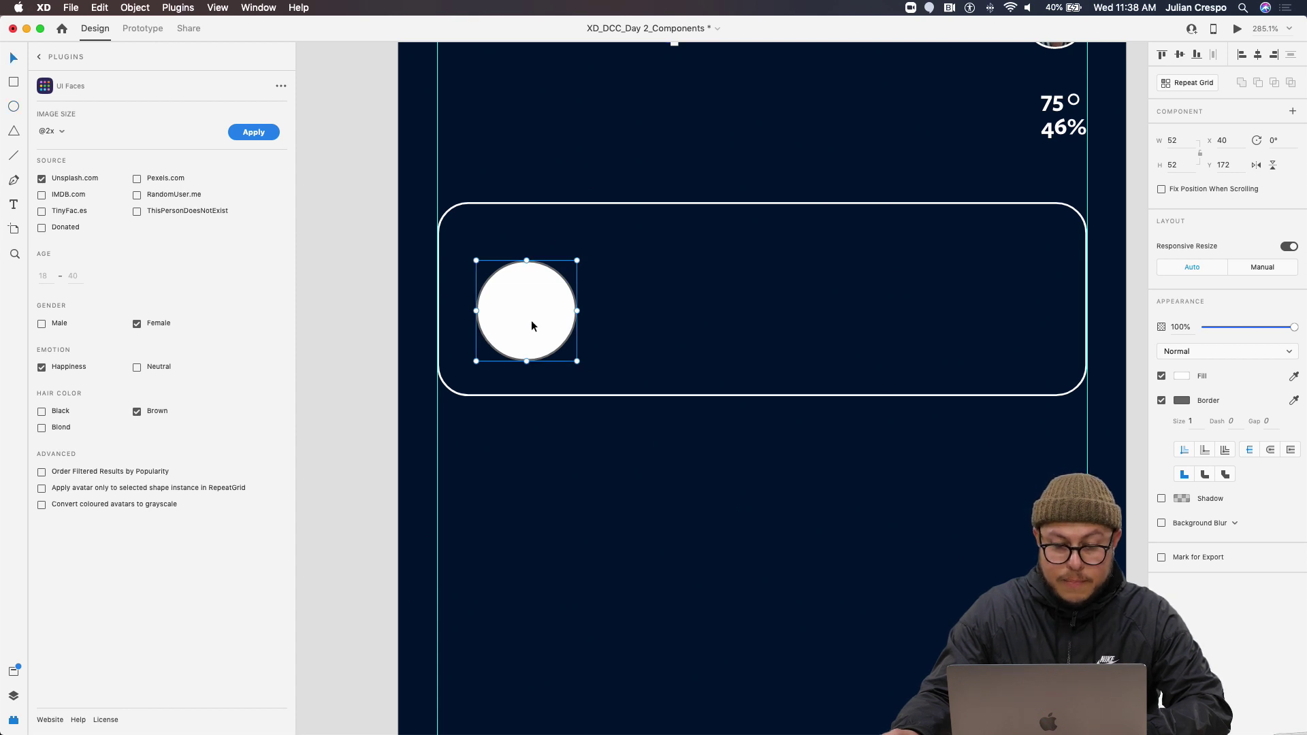
drag(532, 321, 525, 312)
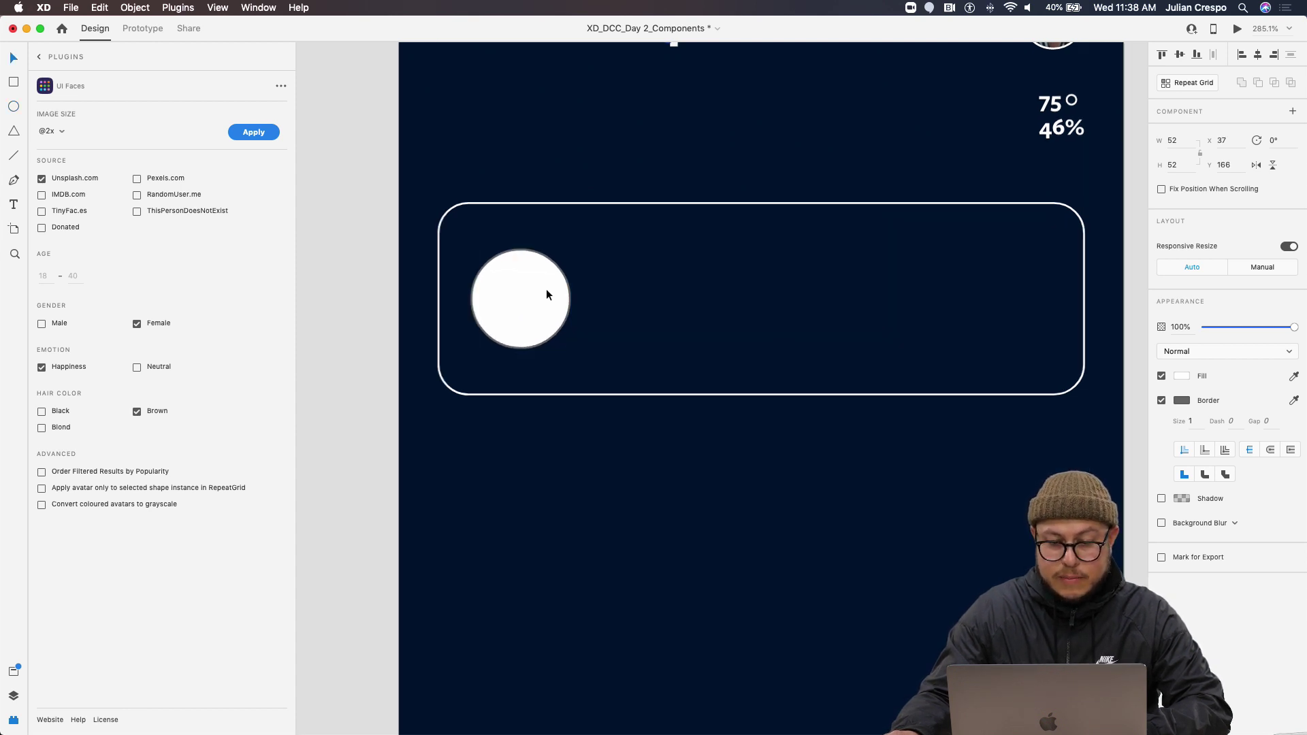
scroll(546, 294, down, 5)
scroll(618, 150, up, 5)
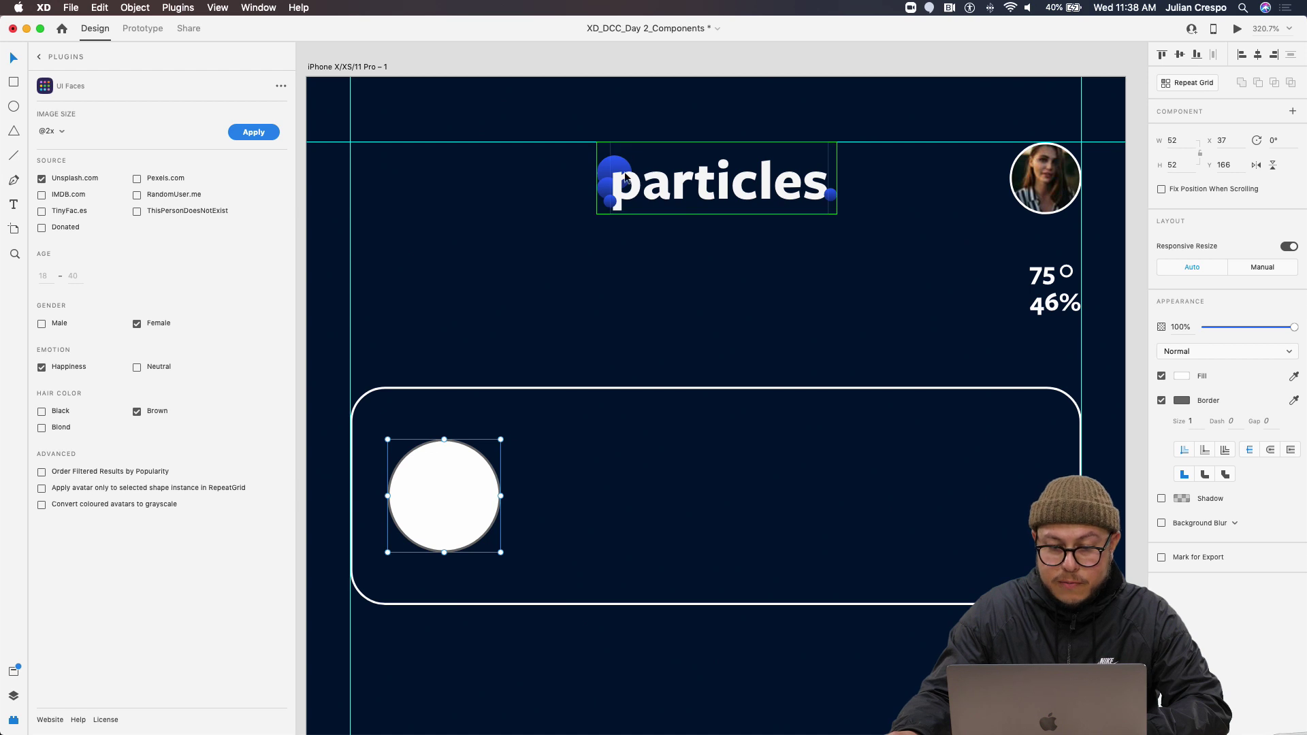
drag(481, 584, 490, 504)
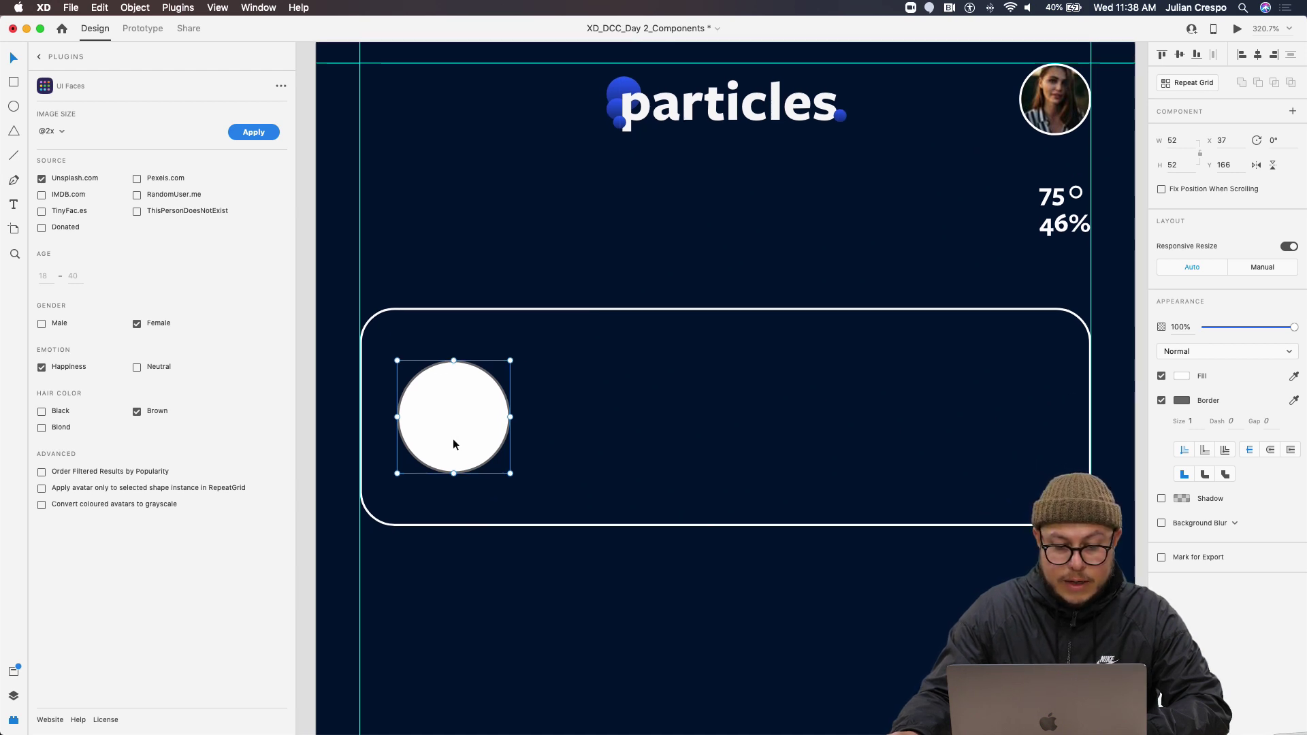
Remove the circle's border and fill it with the orange #EF9300 from the document's saved colors
click(1161, 401)
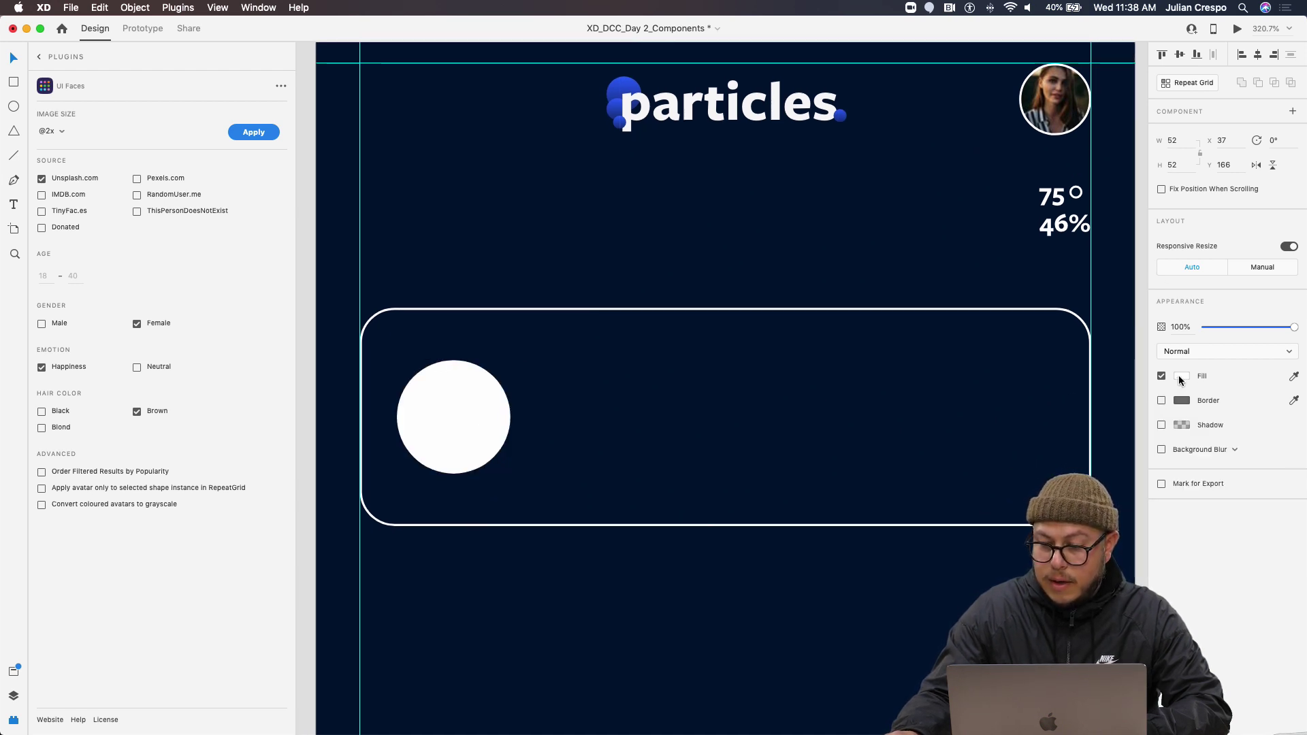
click(1182, 376)
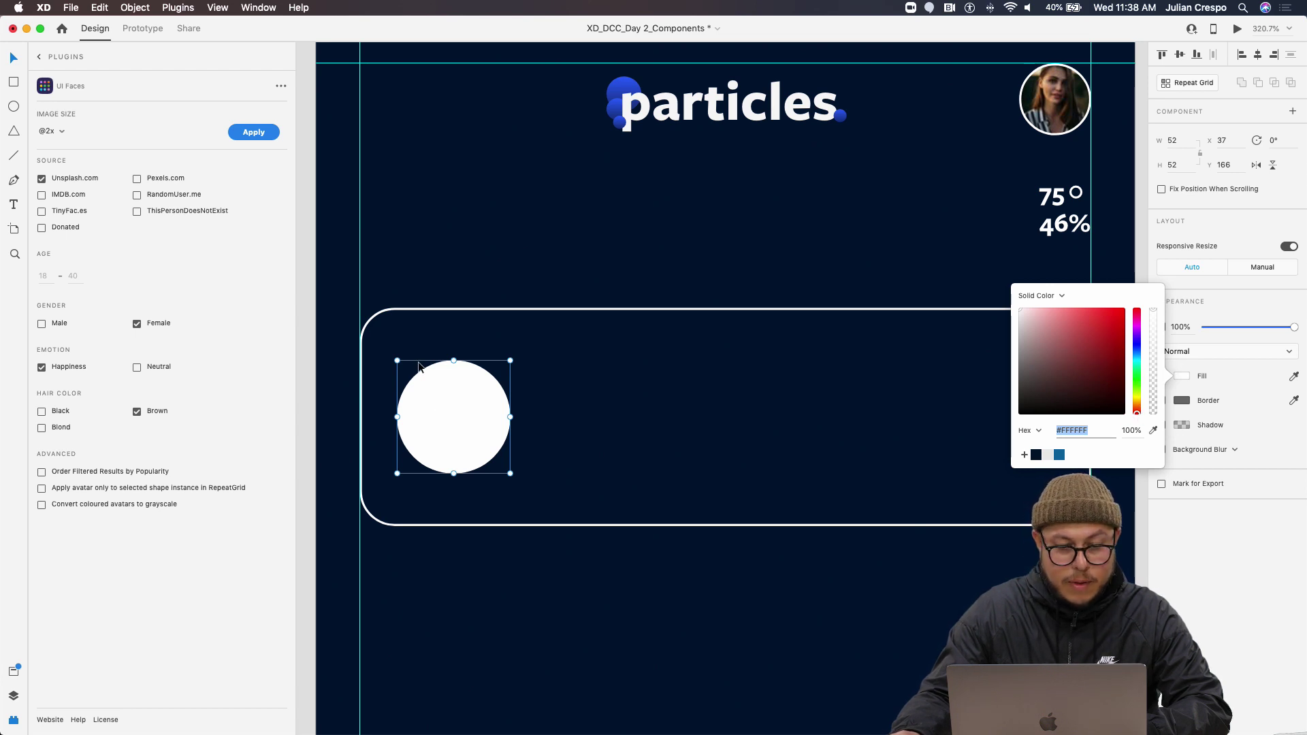
click(443, 406)
key(super+y)
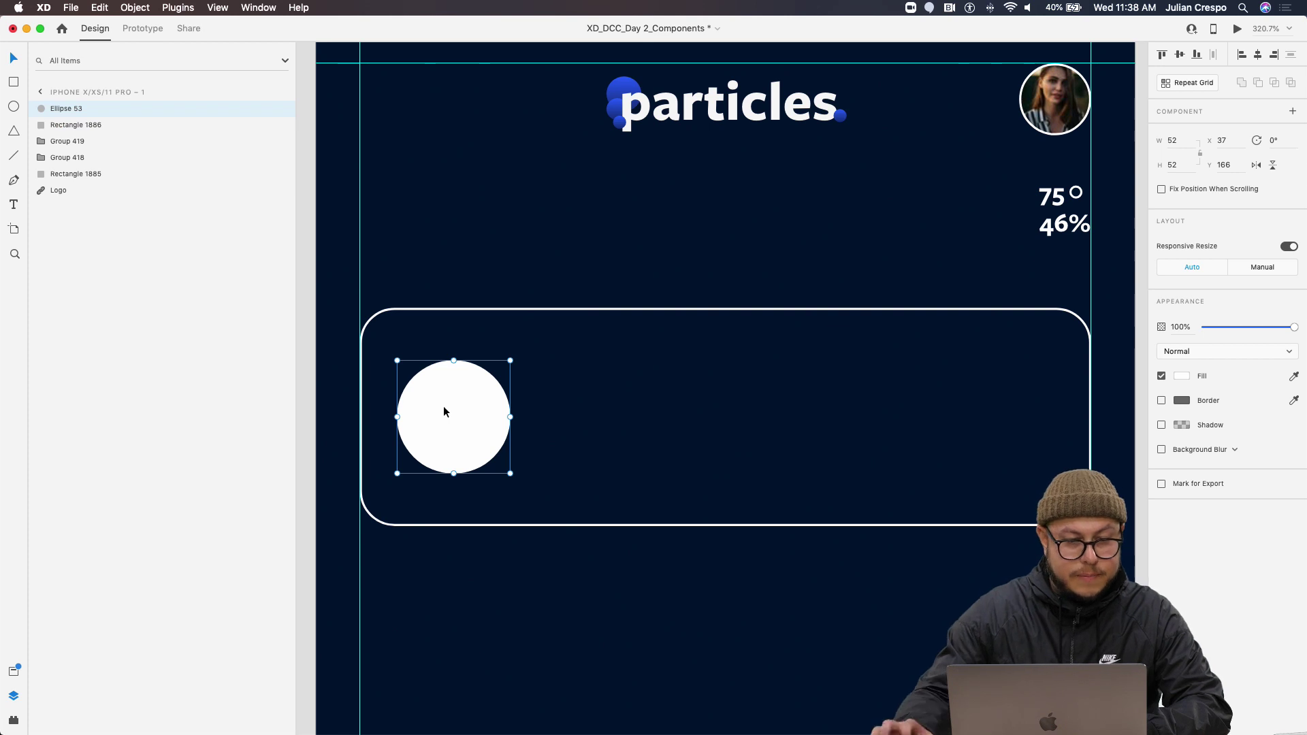
key(super+shift+c)
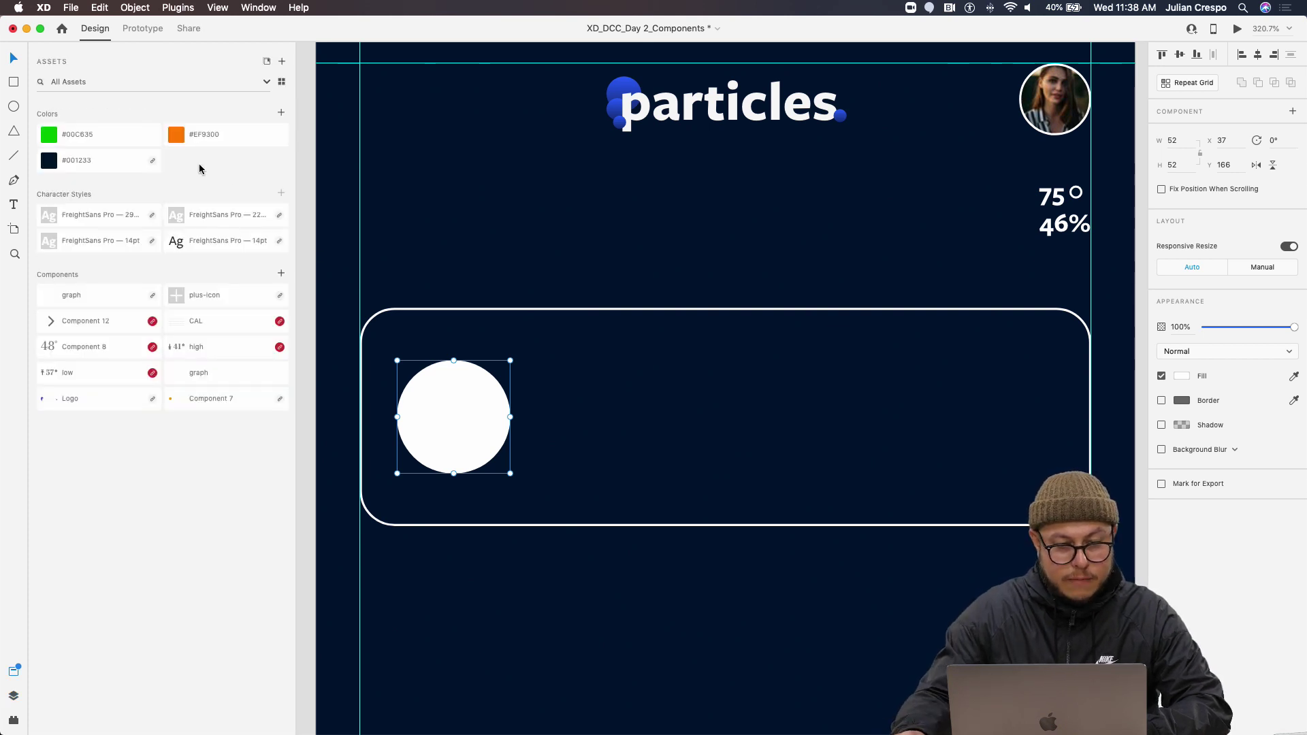
click(181, 141)
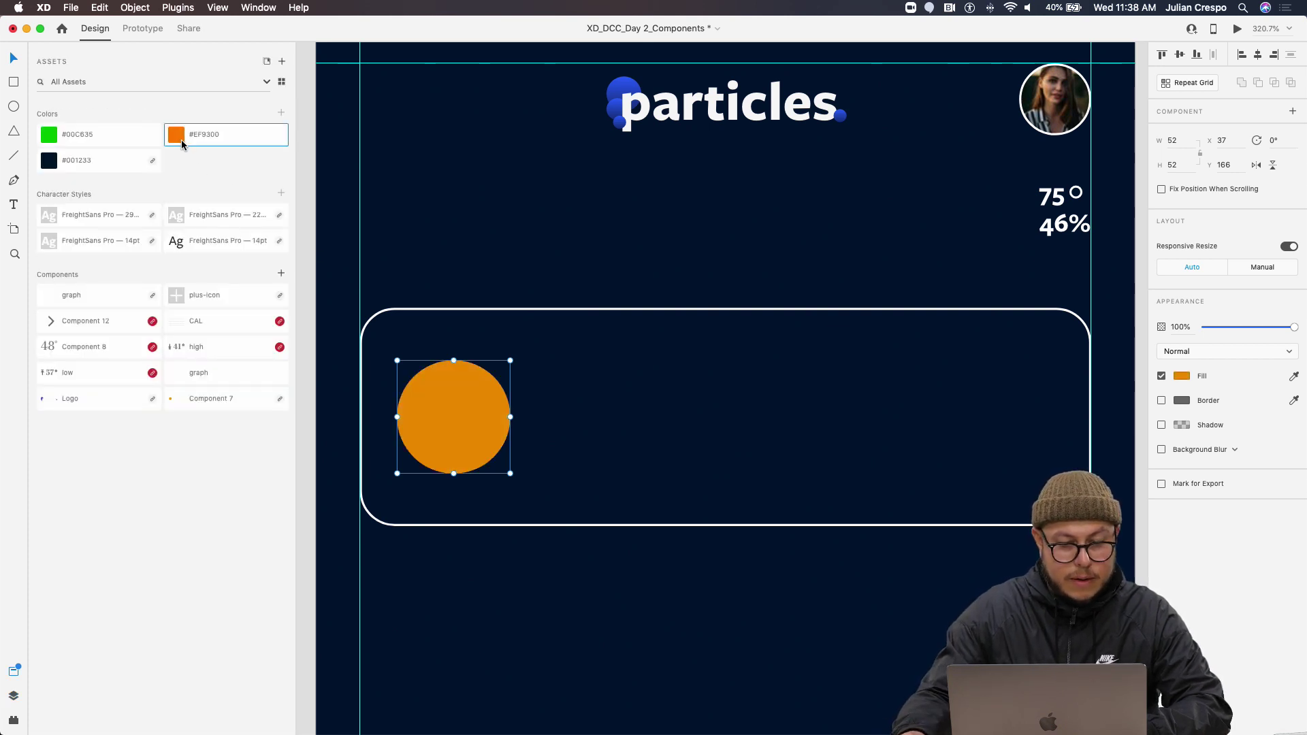
Add the text "Fair" in white FreightSans Pro Bold 12 on the orange circle at X 56, Y 198
click(447, 428)
key(t)
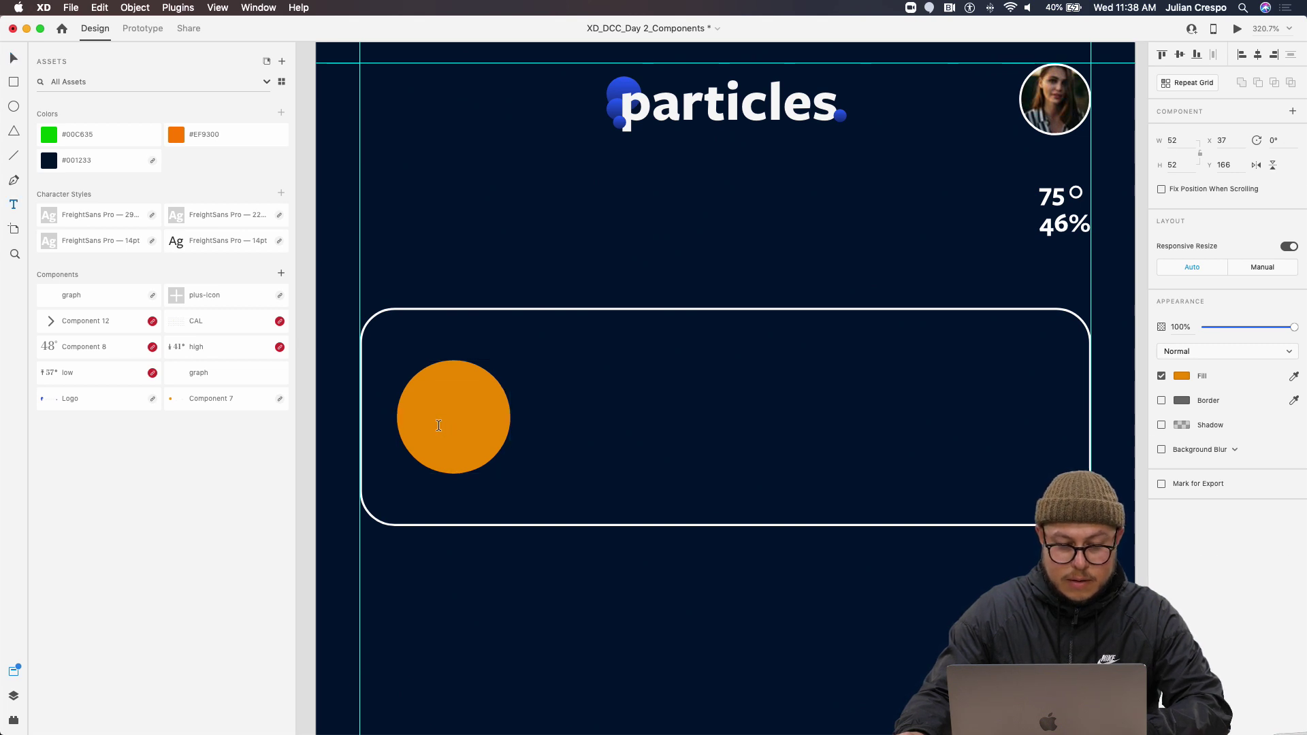
click(439, 421)
text(Fair)
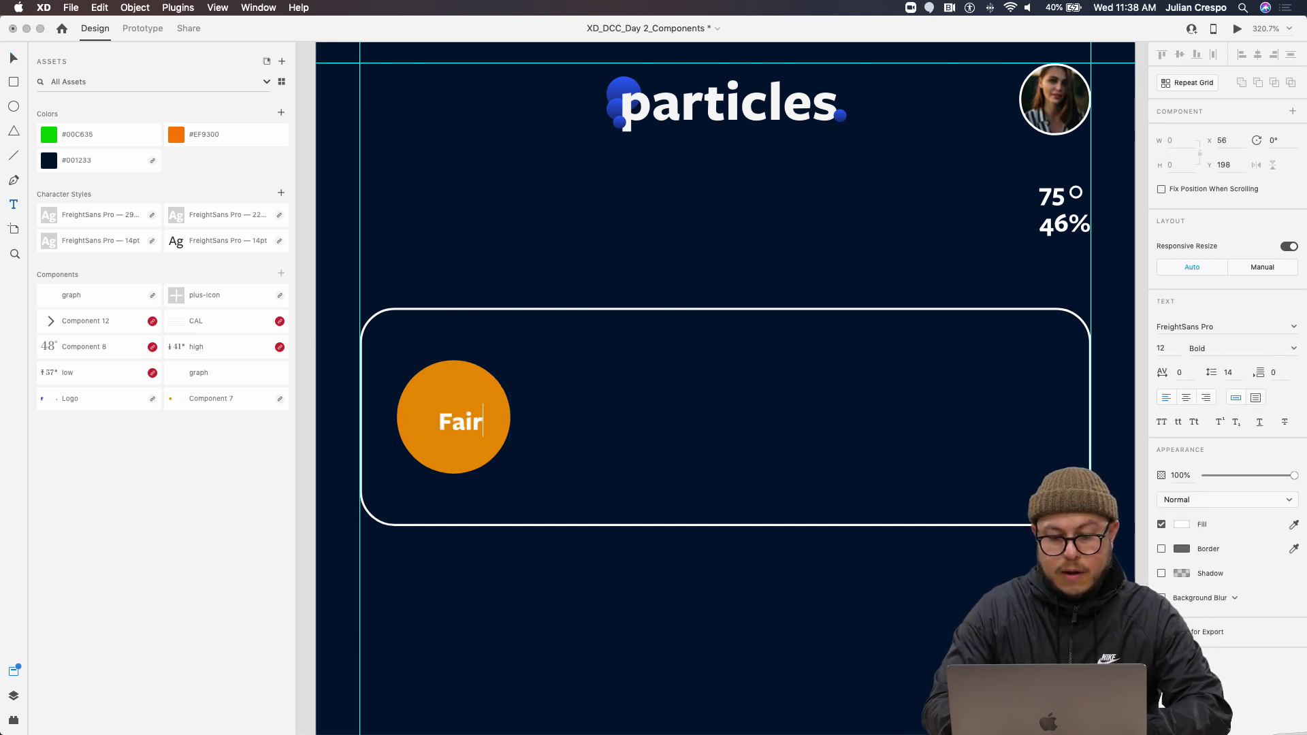
Center the "Fair" text on the orange circle at X 53, Y 183
key(Escape)
drag(462, 429, 458, 426)
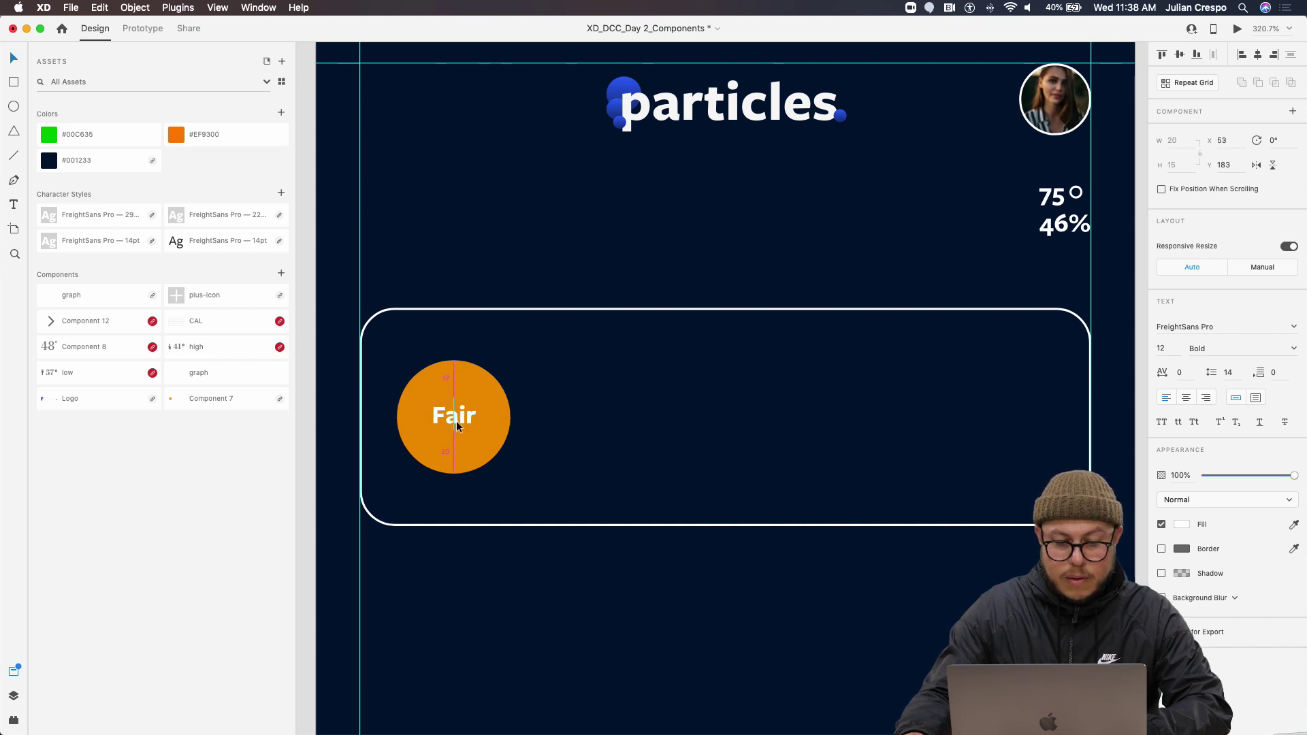
key(Escape)
scroll(611, 431, down, 6)
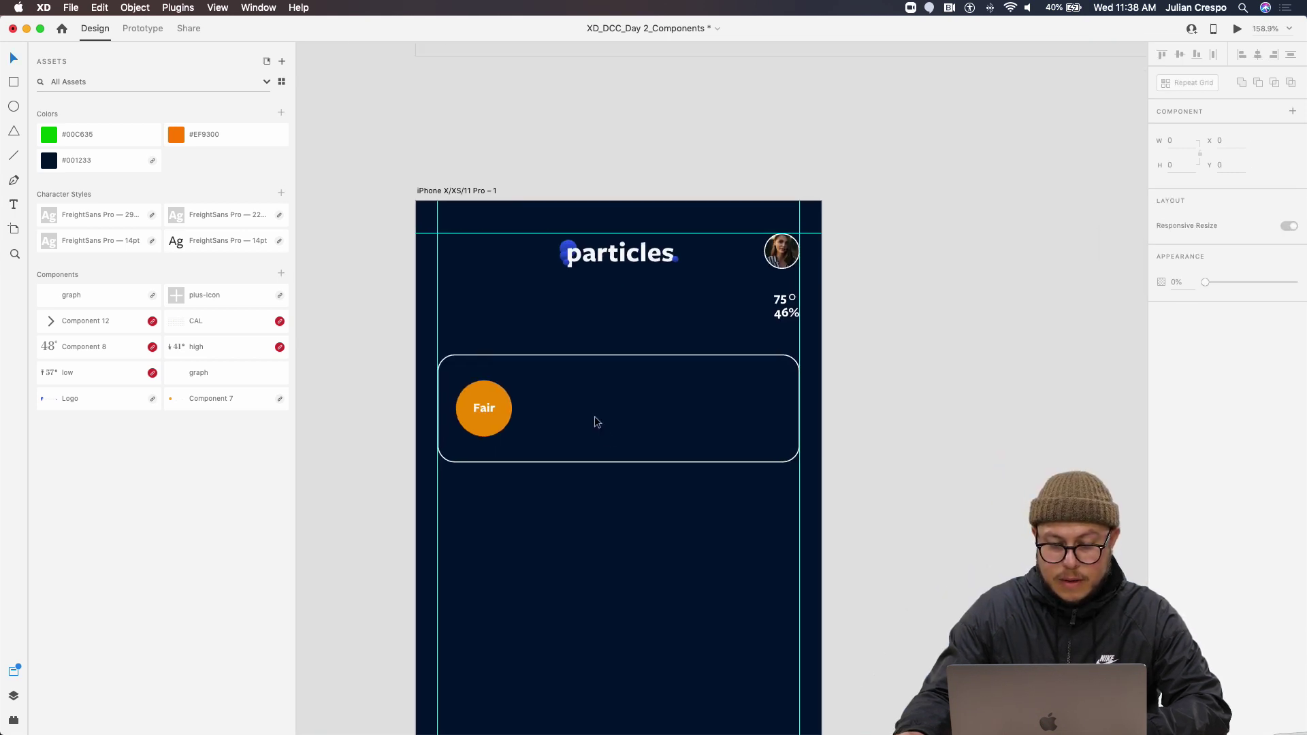
scroll(630, 439, down, 5)
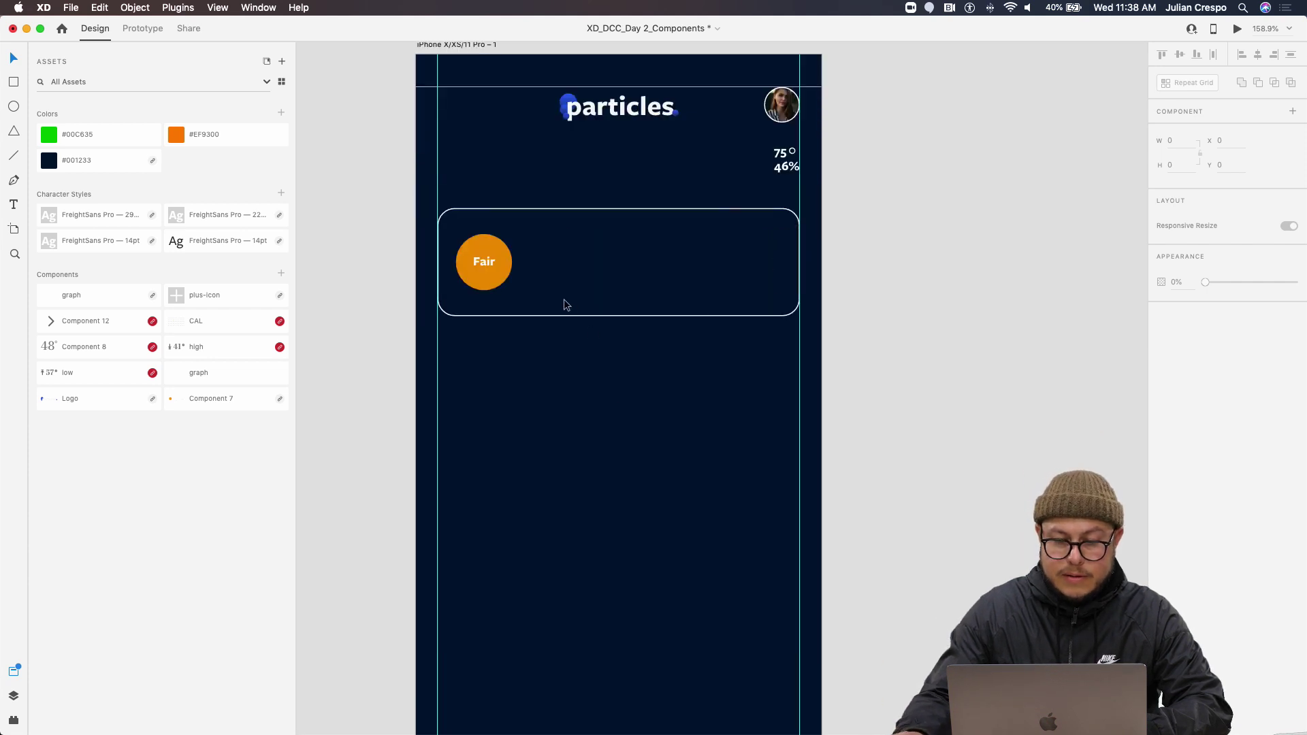
Duplicate the "Fair" text beside the circle, change it to "Not safe for Sensitive group" on two lines, and place it at X 111, Y 178
scroll(490, 259, up, 3)
scroll(490, 258, up, 3)
drag(455, 249, 576, 263)
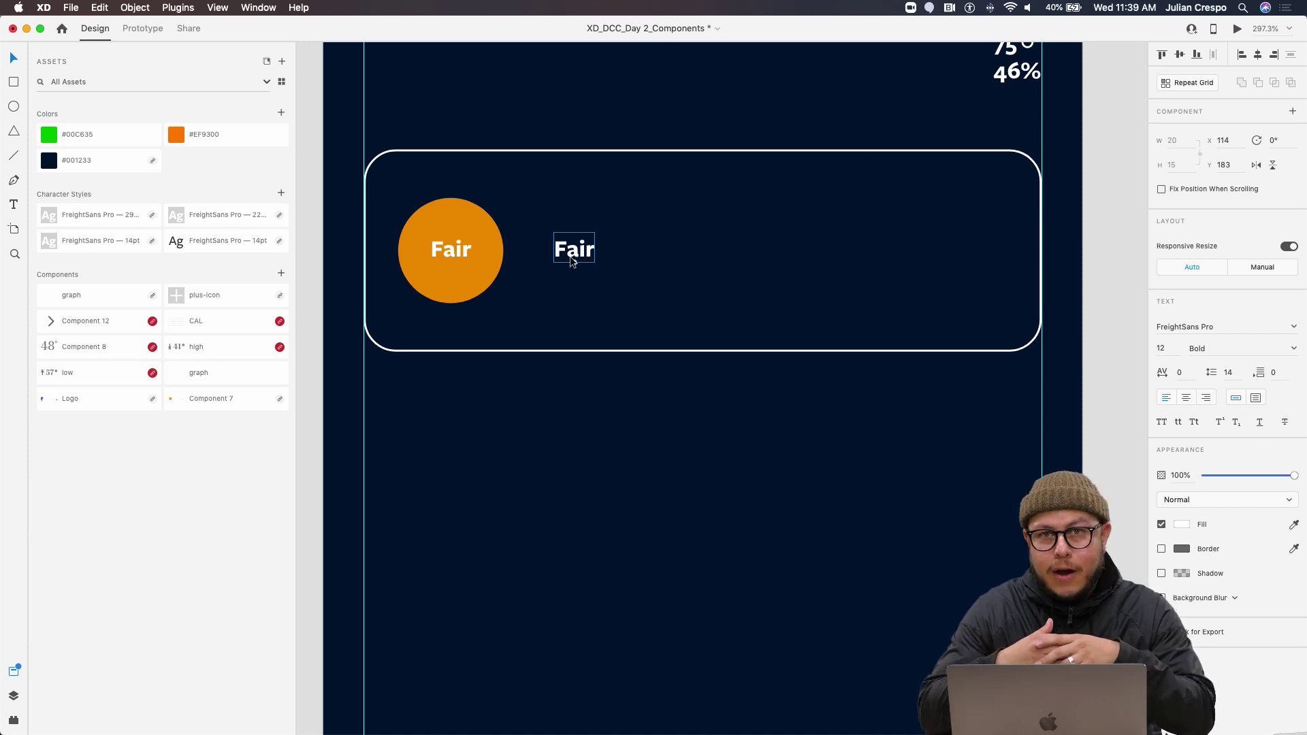
double_click(584, 254)
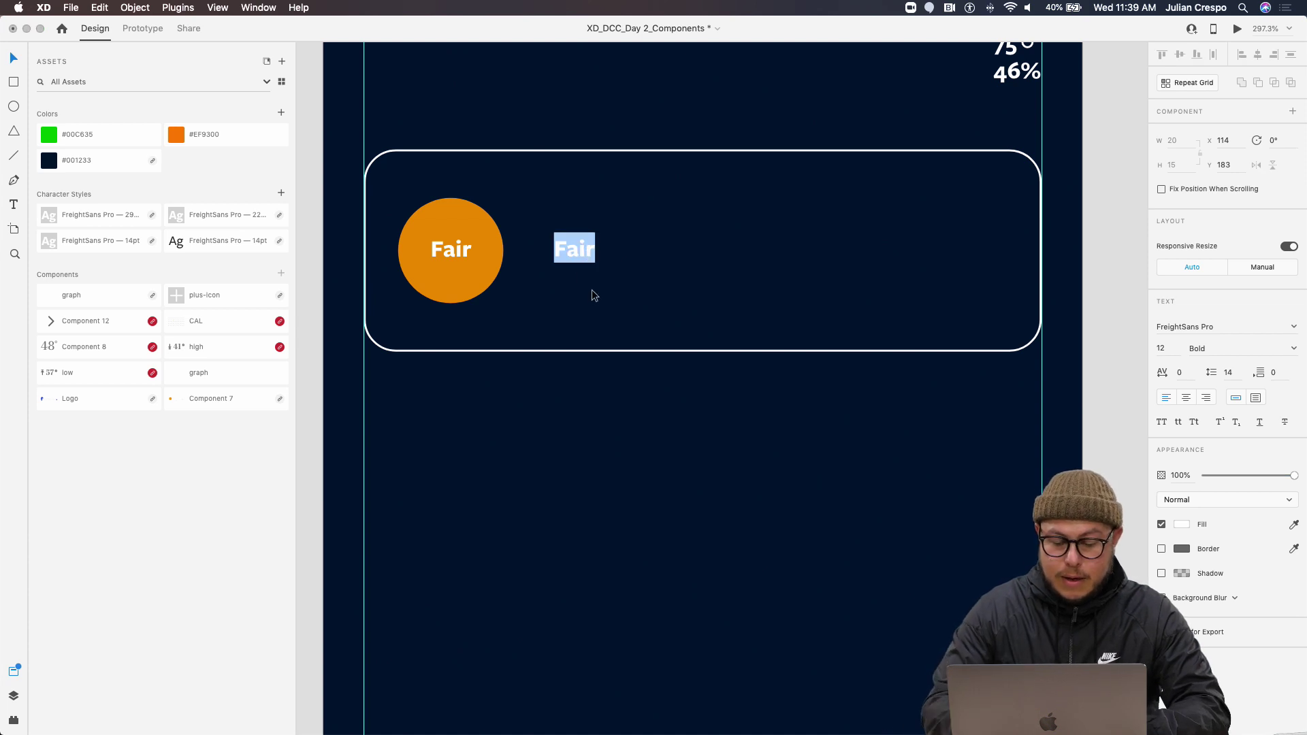
text(Nor)
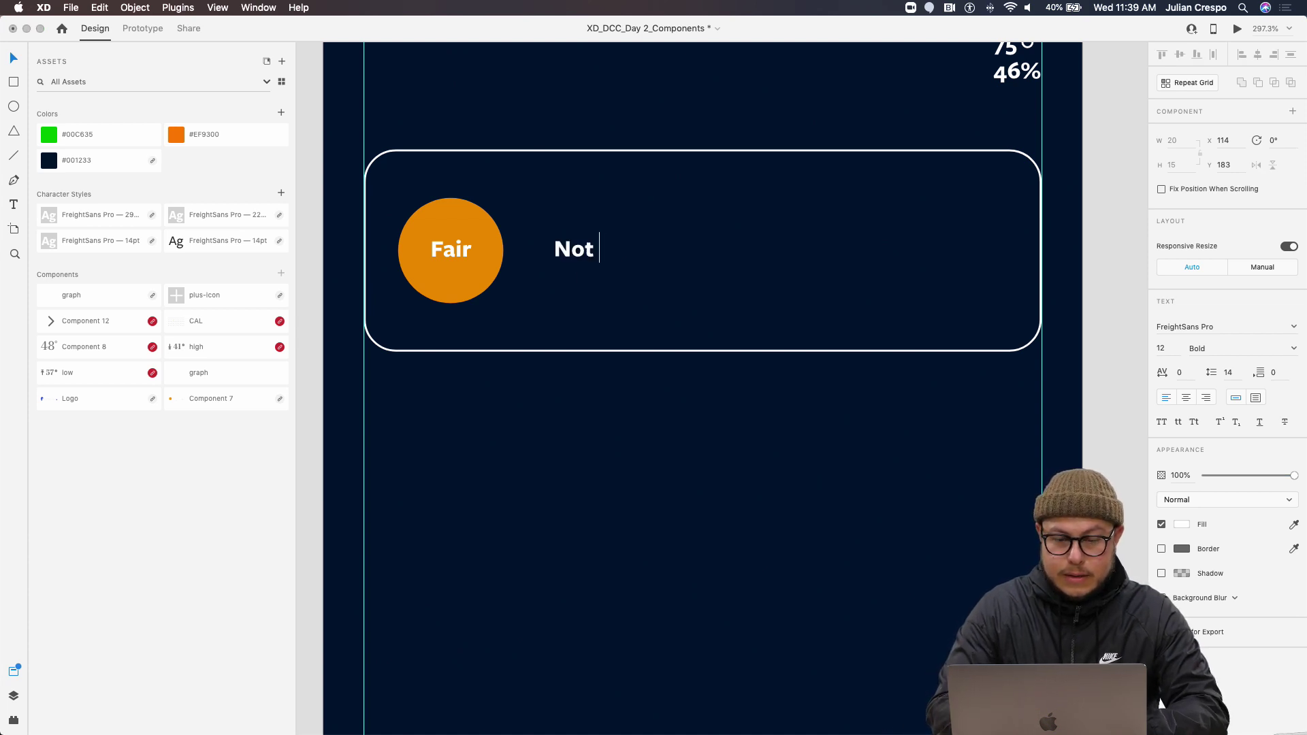
text( safe for )
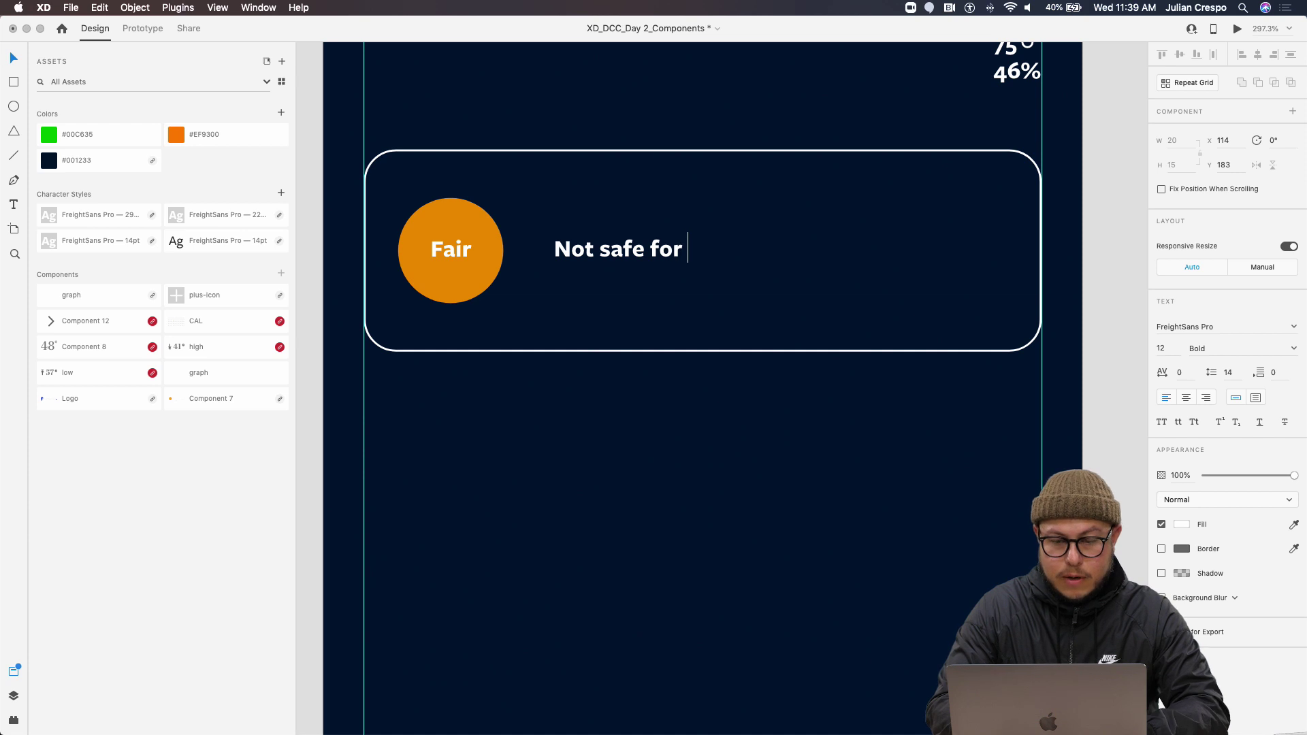
text(Sensit)
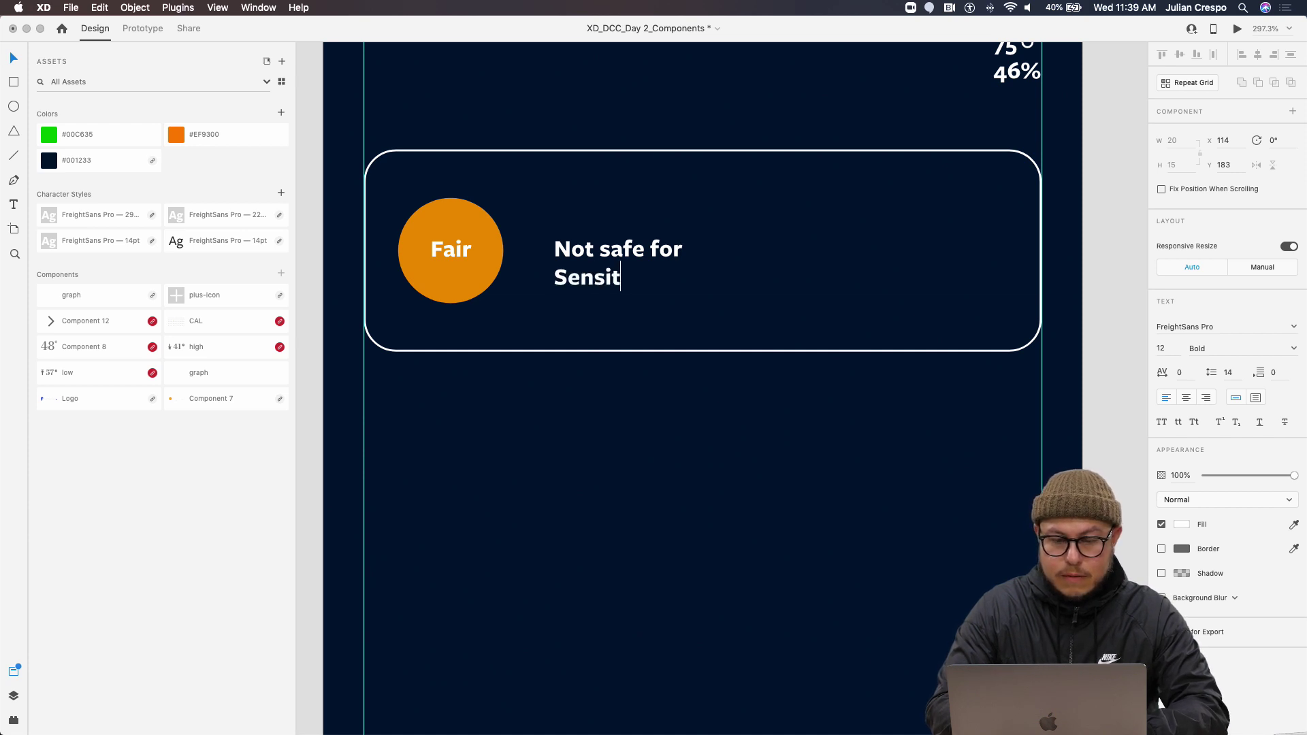
text(ive g)
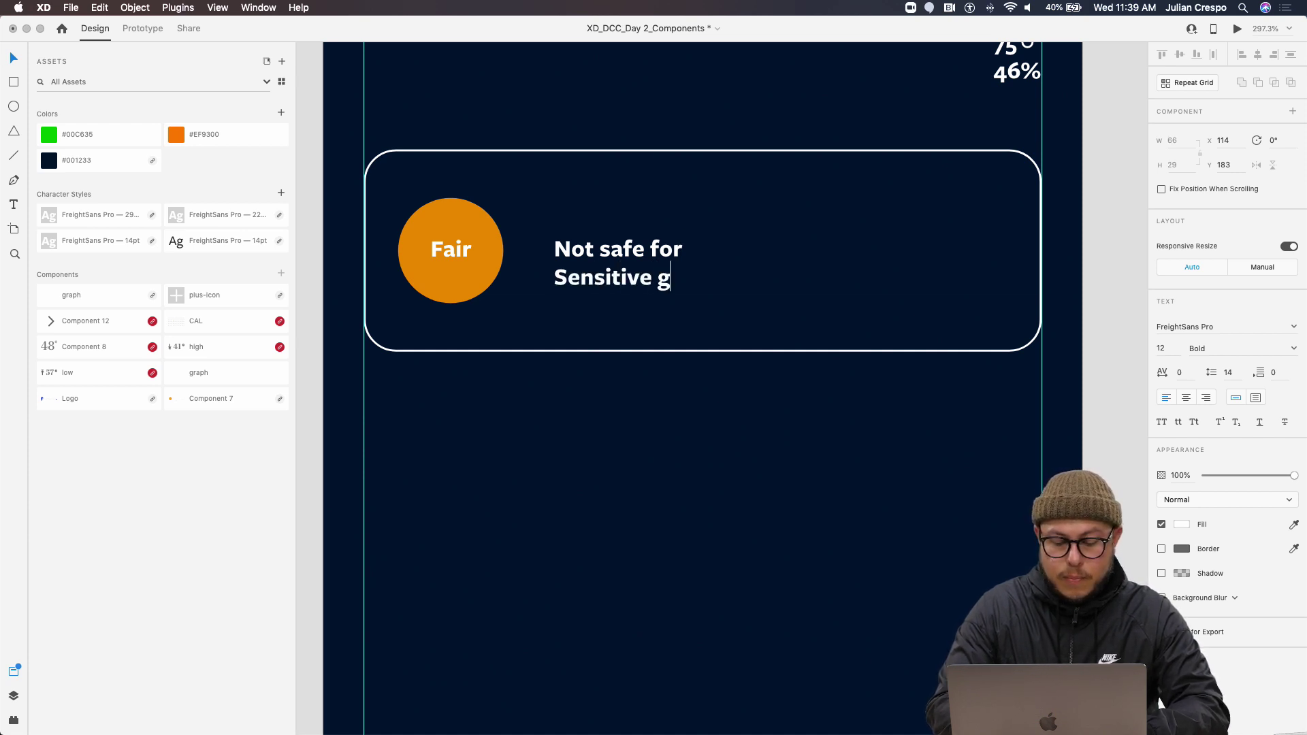
text(roup)
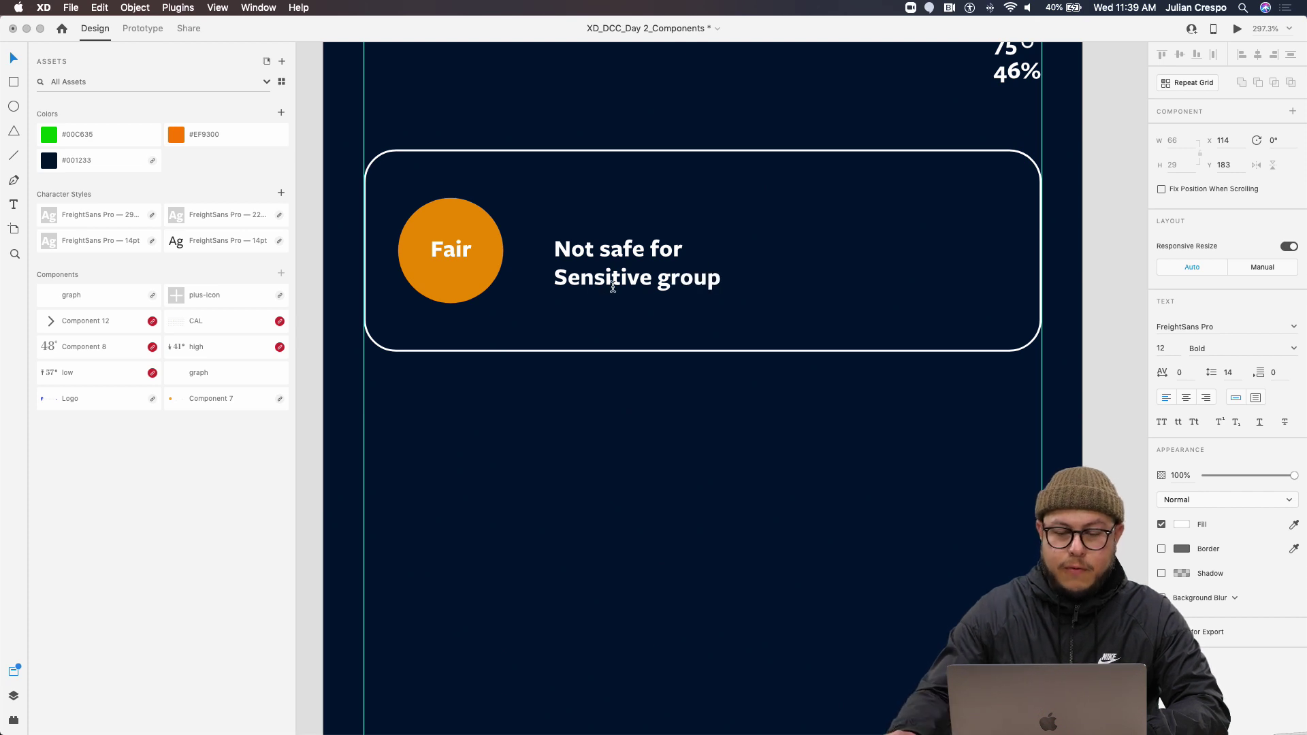
key(Escape)
drag(640, 291, 634, 281)
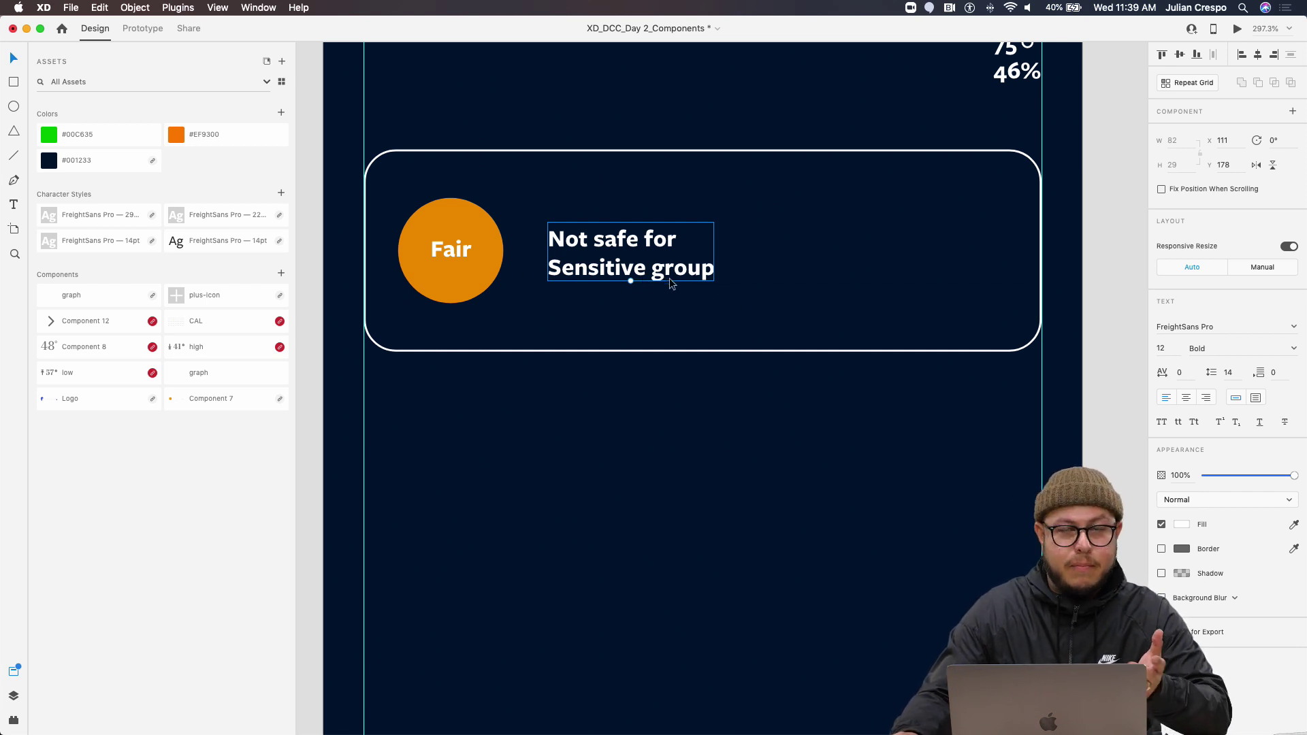
click(749, 286)
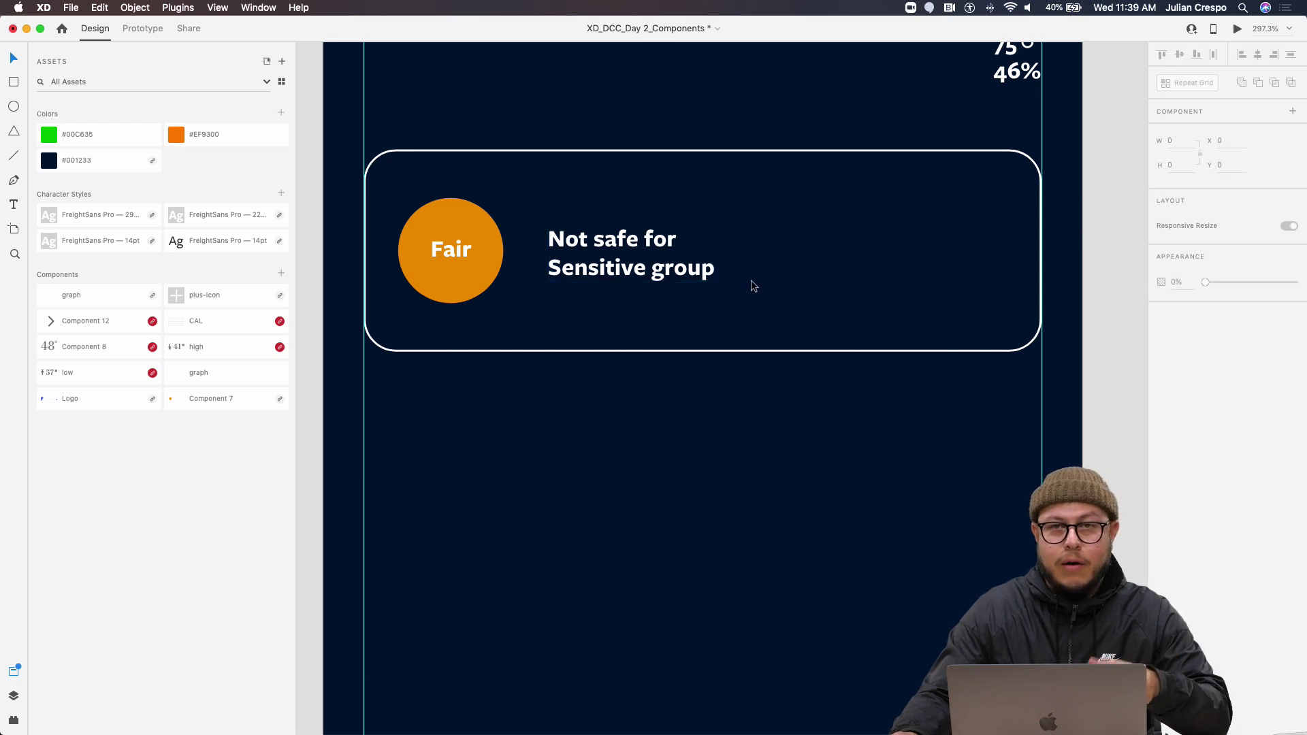
Copy the "Not safe for Sensitive group" text horizontally to X 252 and apply the white FreightSans Pro 14pt character style to the copy
scroll(773, 289, down, 2)
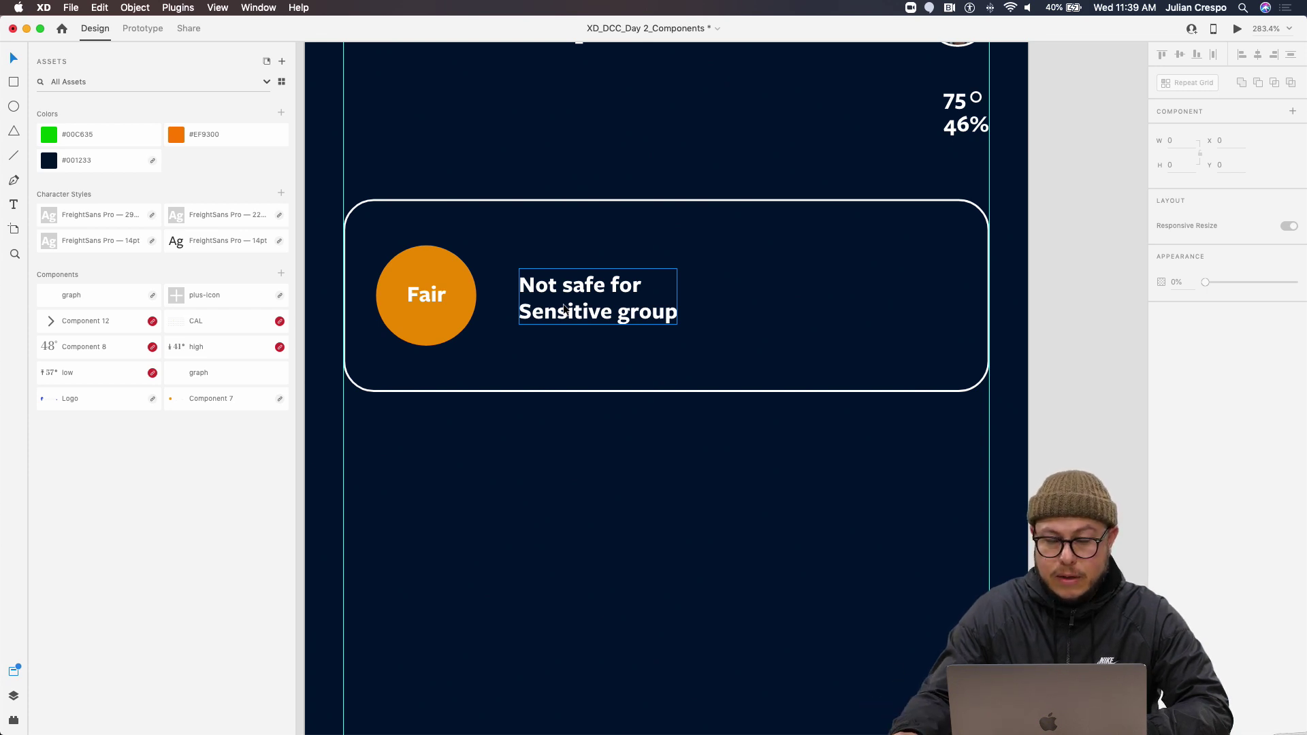
drag(571, 313, 842, 314)
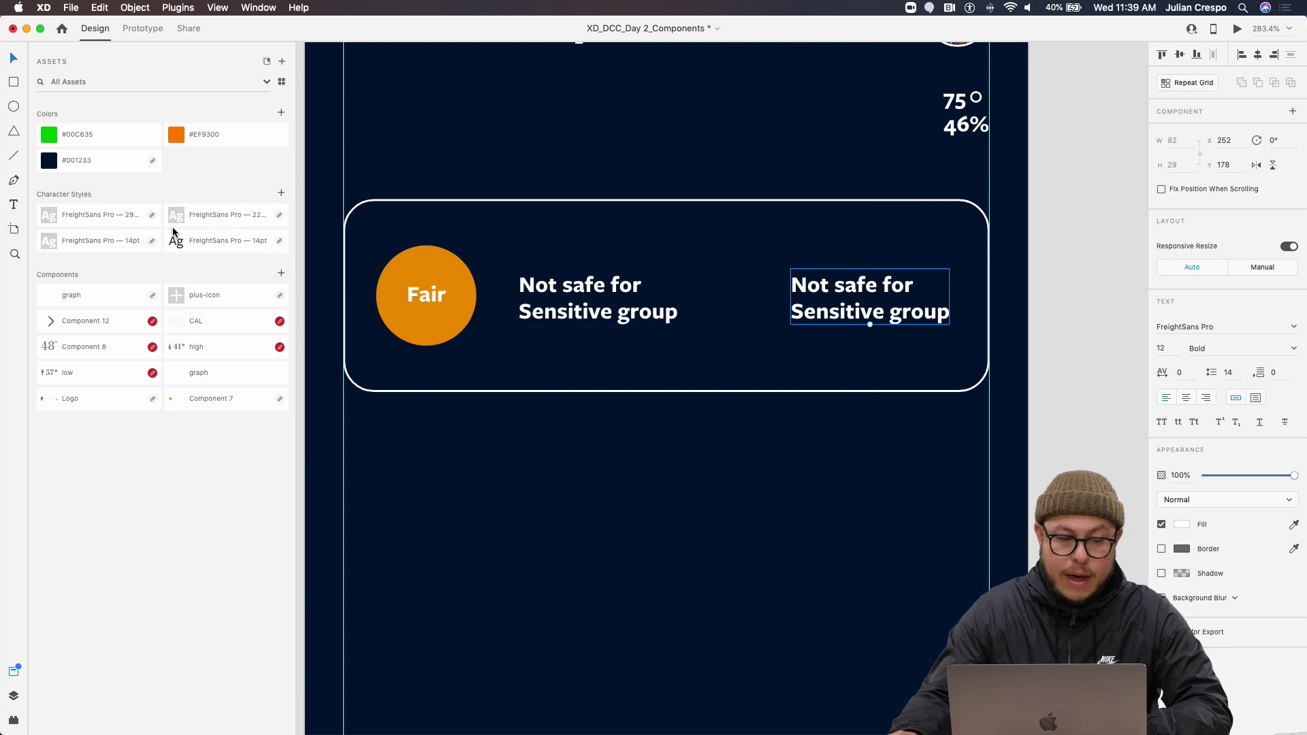
click(123, 217)
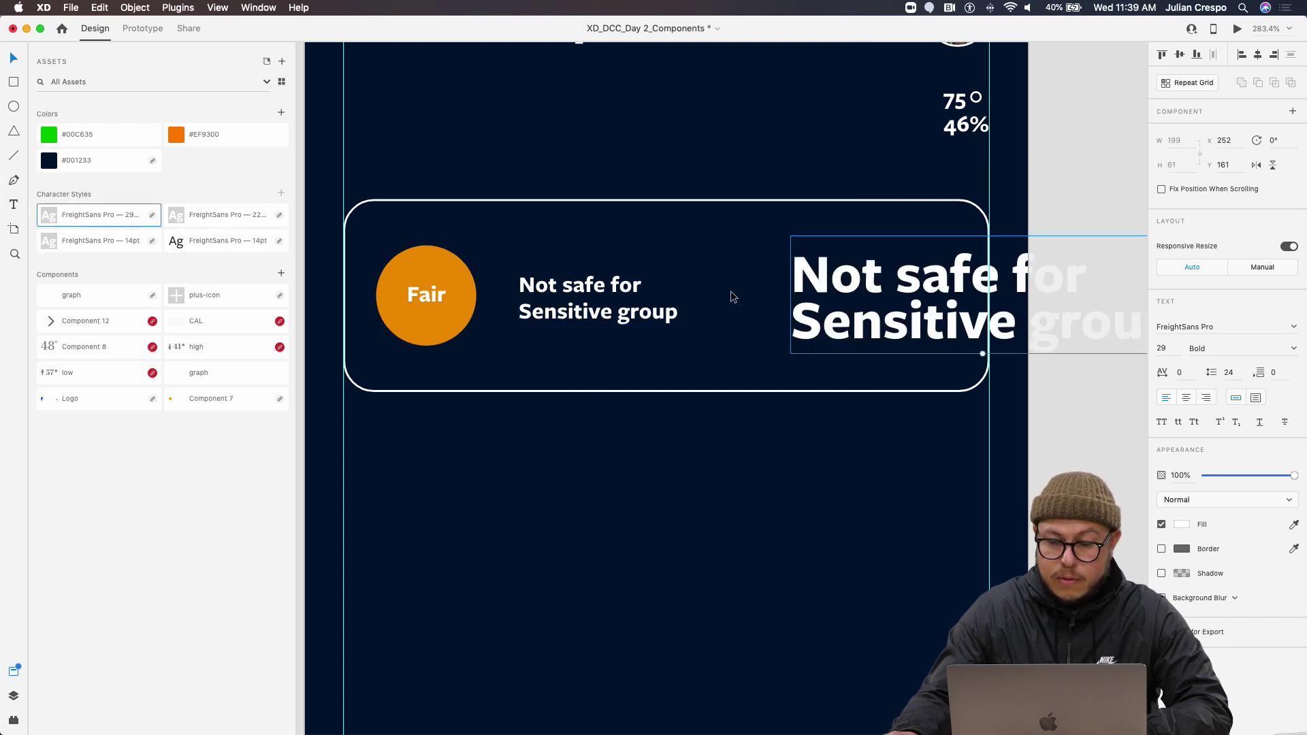
click(94, 243)
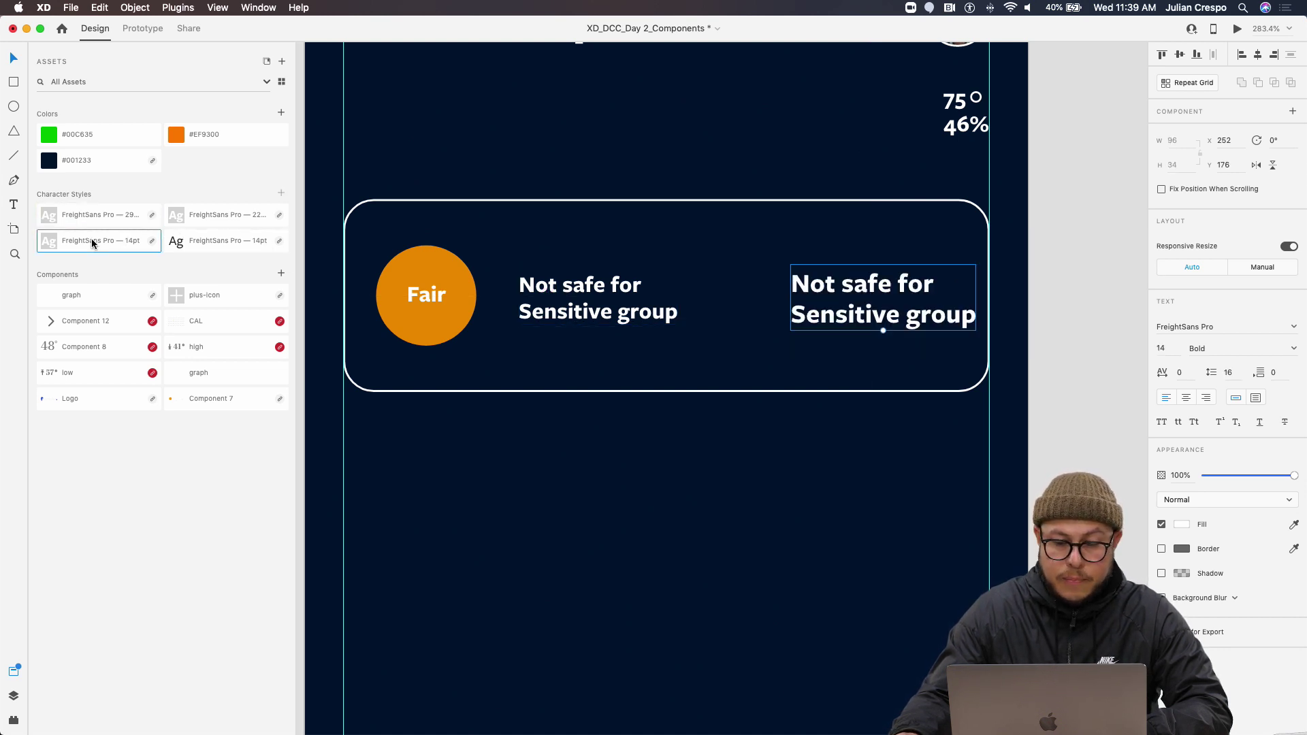
click(229, 219)
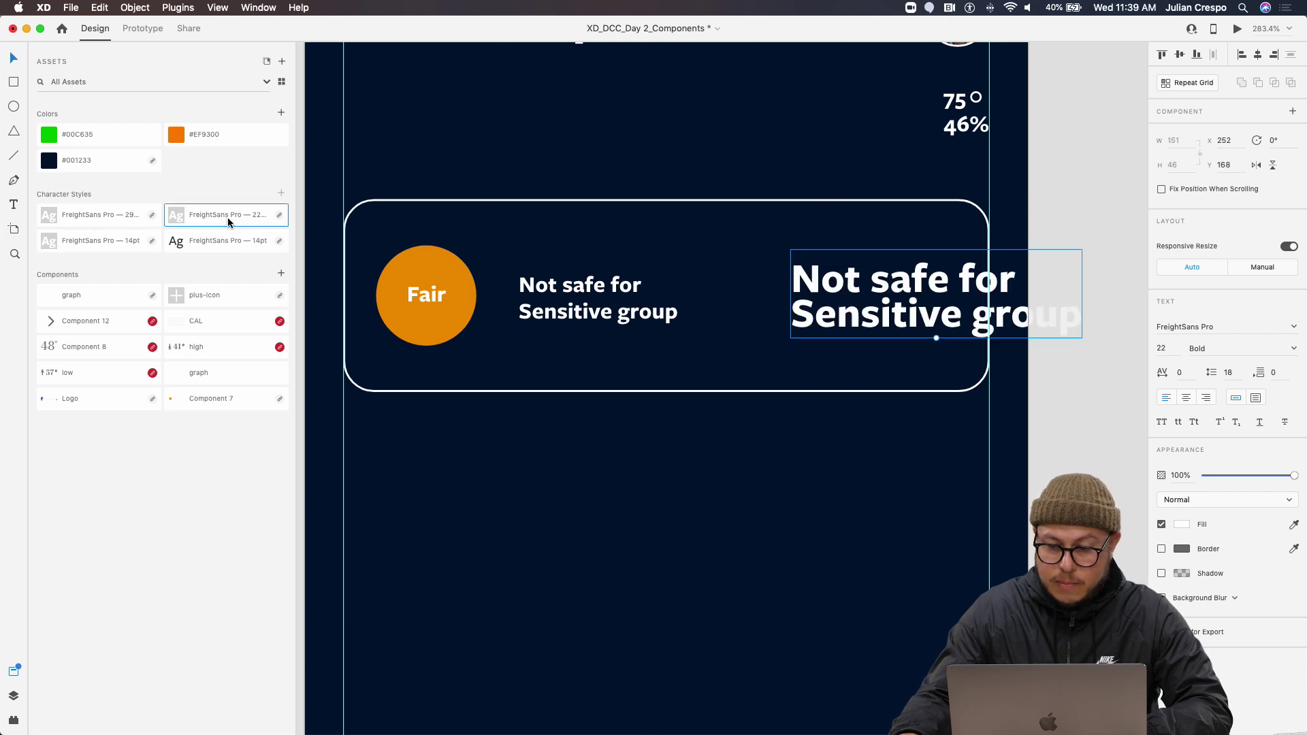
click(93, 243)
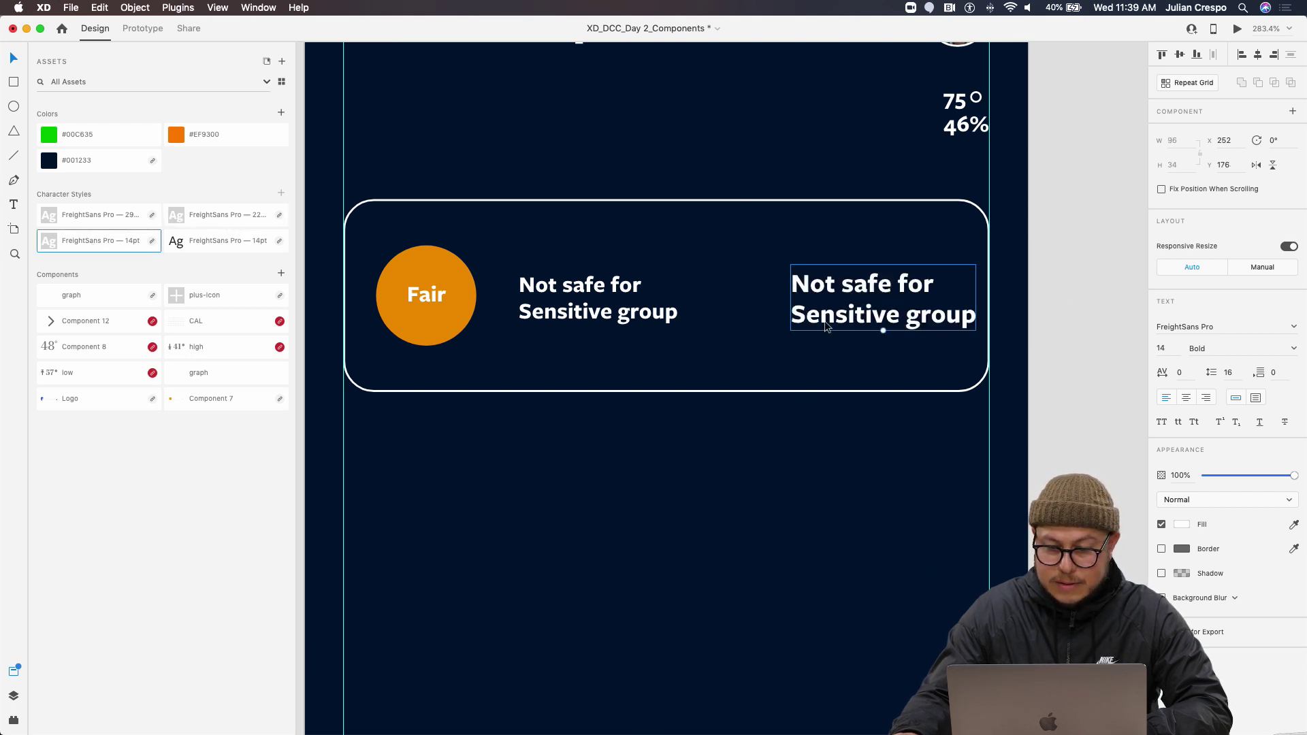
Change the copied text to "AQI" and move it to X 295, Y 169
double_click(843, 281)
key(super+a)
text(A)
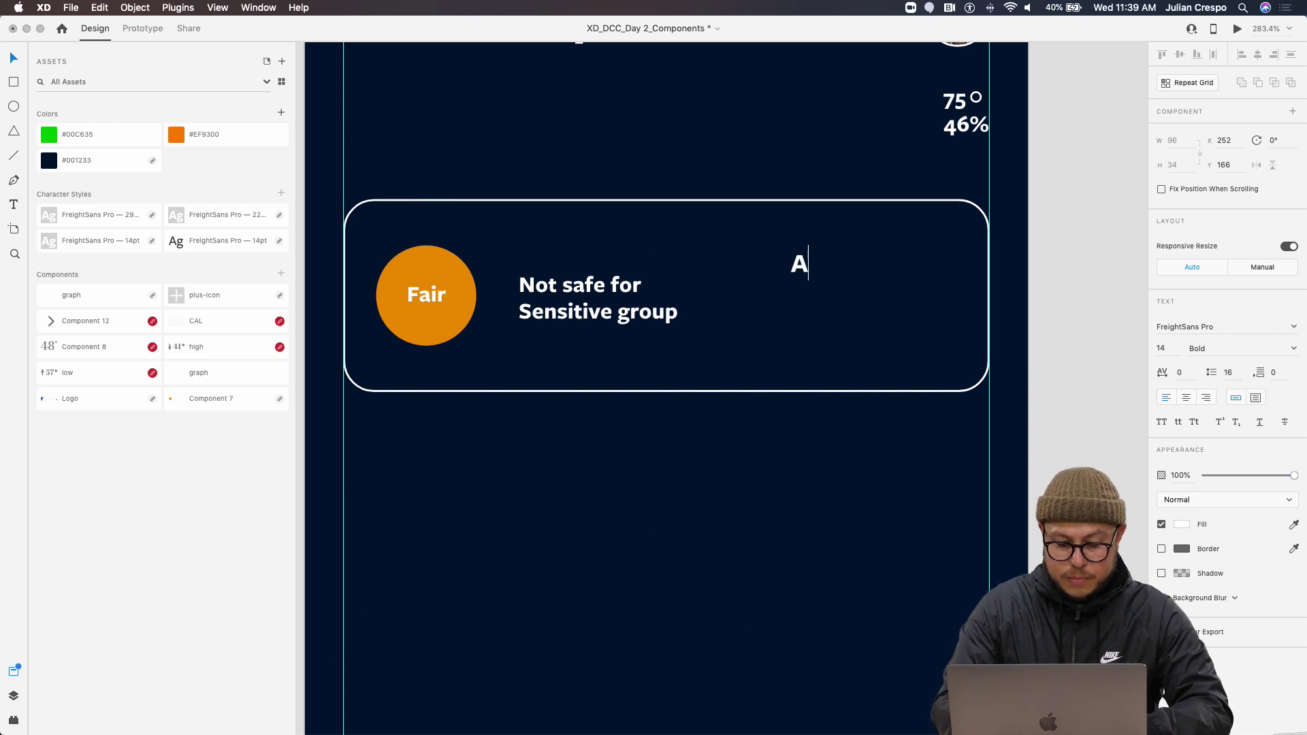
text(QI)
key(Escape)
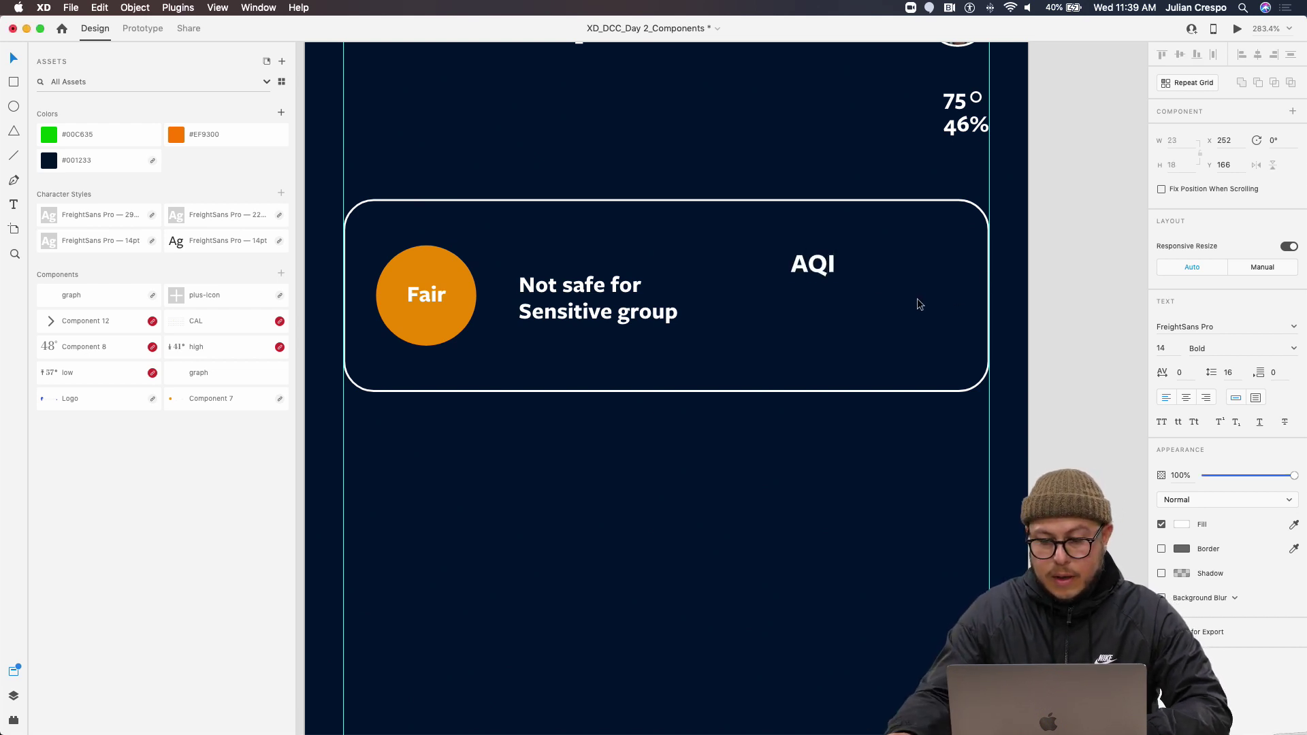
drag(817, 269, 900, 275)
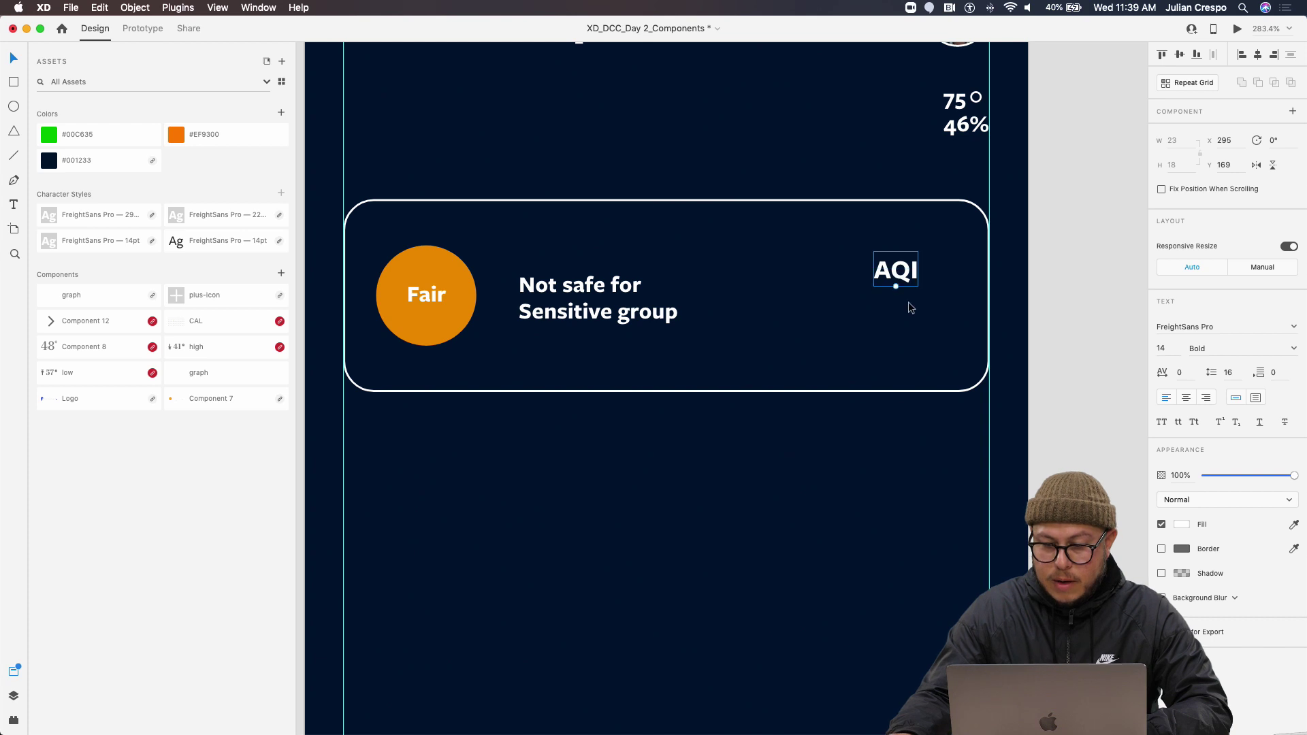
Duplicate "AQI" below itself with the FreightSans Pro 29pt character style and place the copy at X 284, Y 184
scroll(911, 307, up, 5)
click(900, 297)
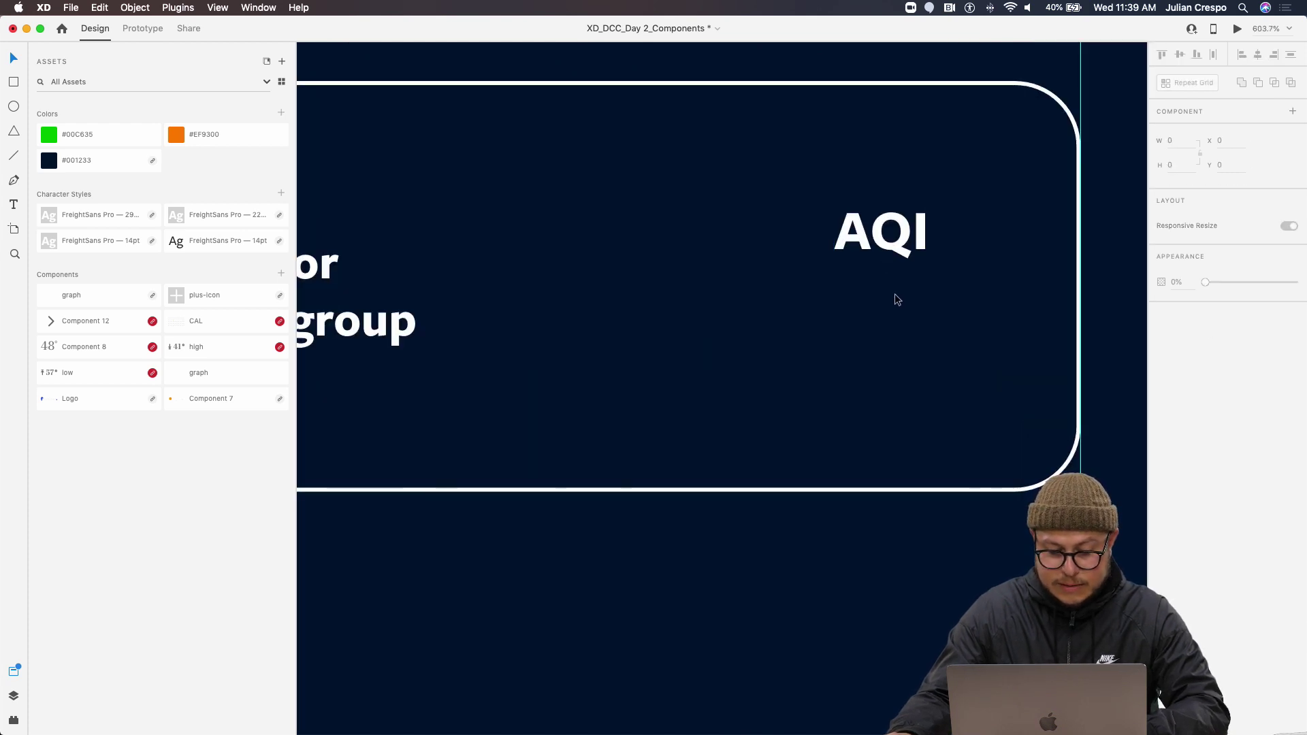
click(902, 241)
drag(904, 243, 905, 334)
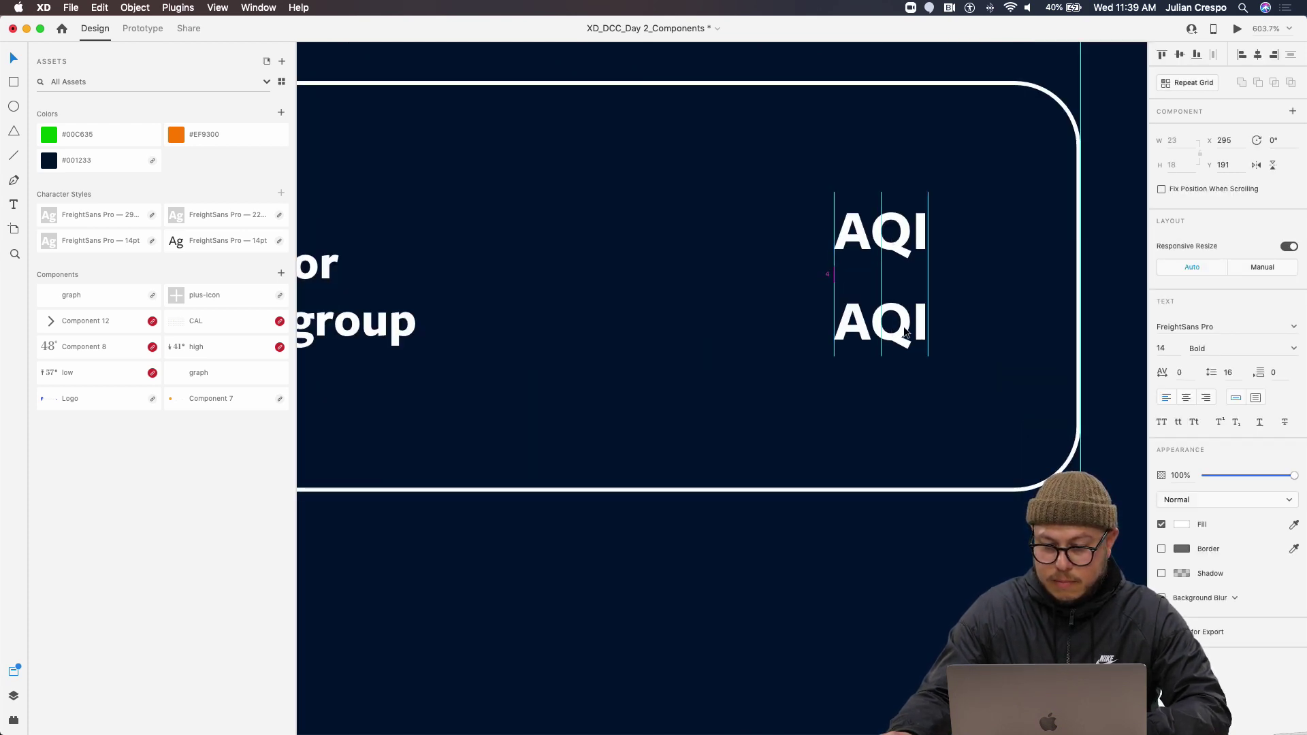
click(96, 216)
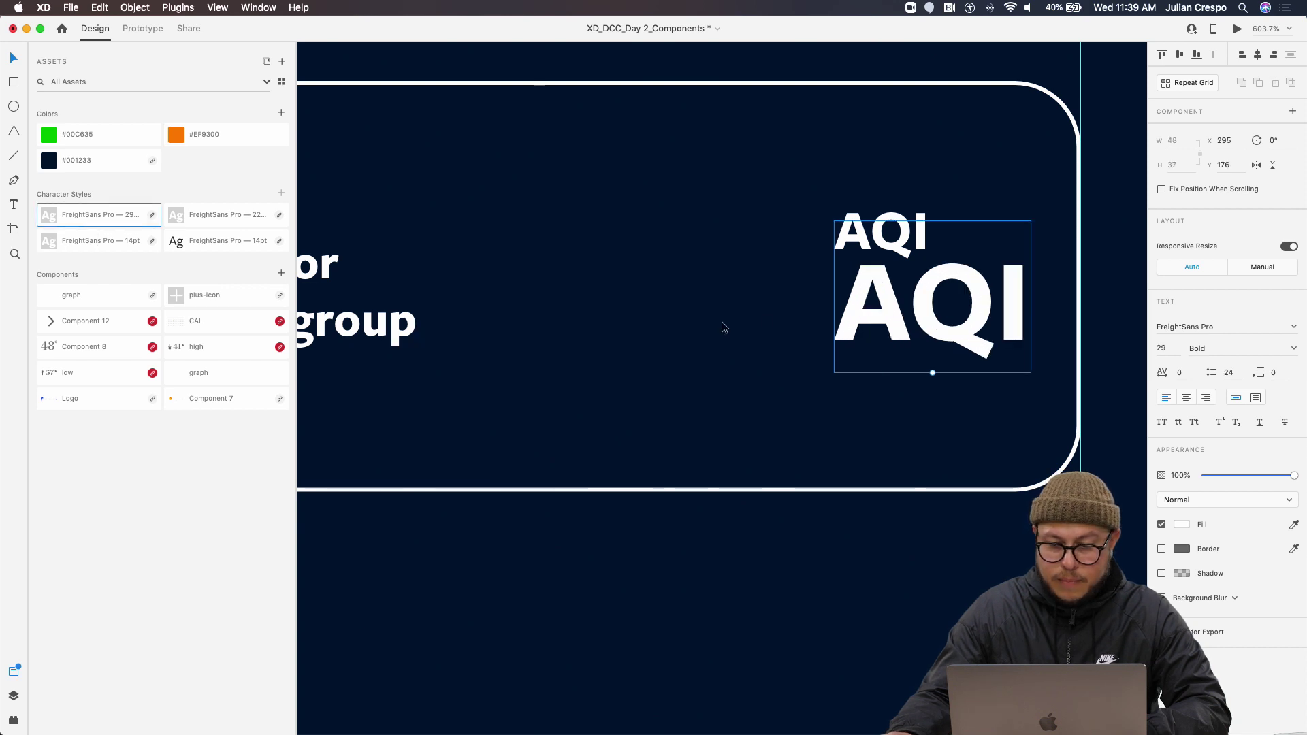
drag(873, 326, 827, 354)
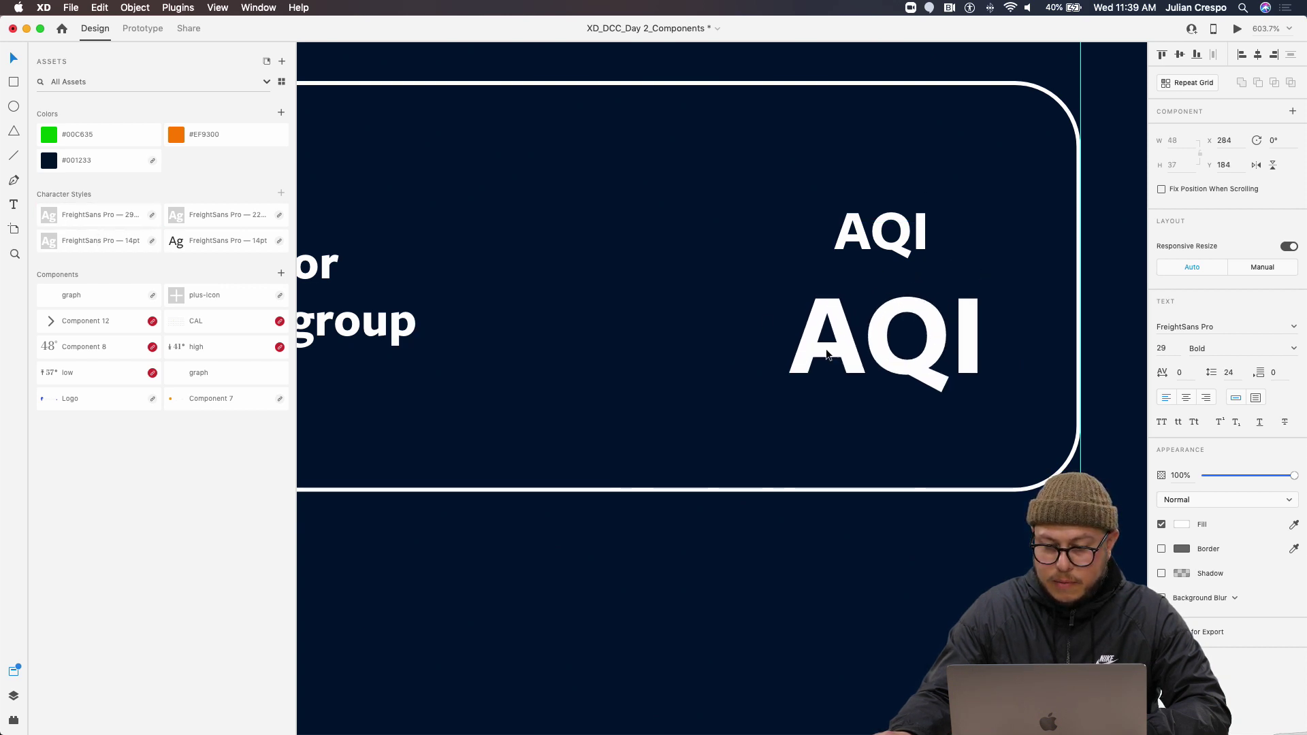
Change the large "AQI" copy to "180" and nudge it to X 287 under the label
double_click(850, 344)
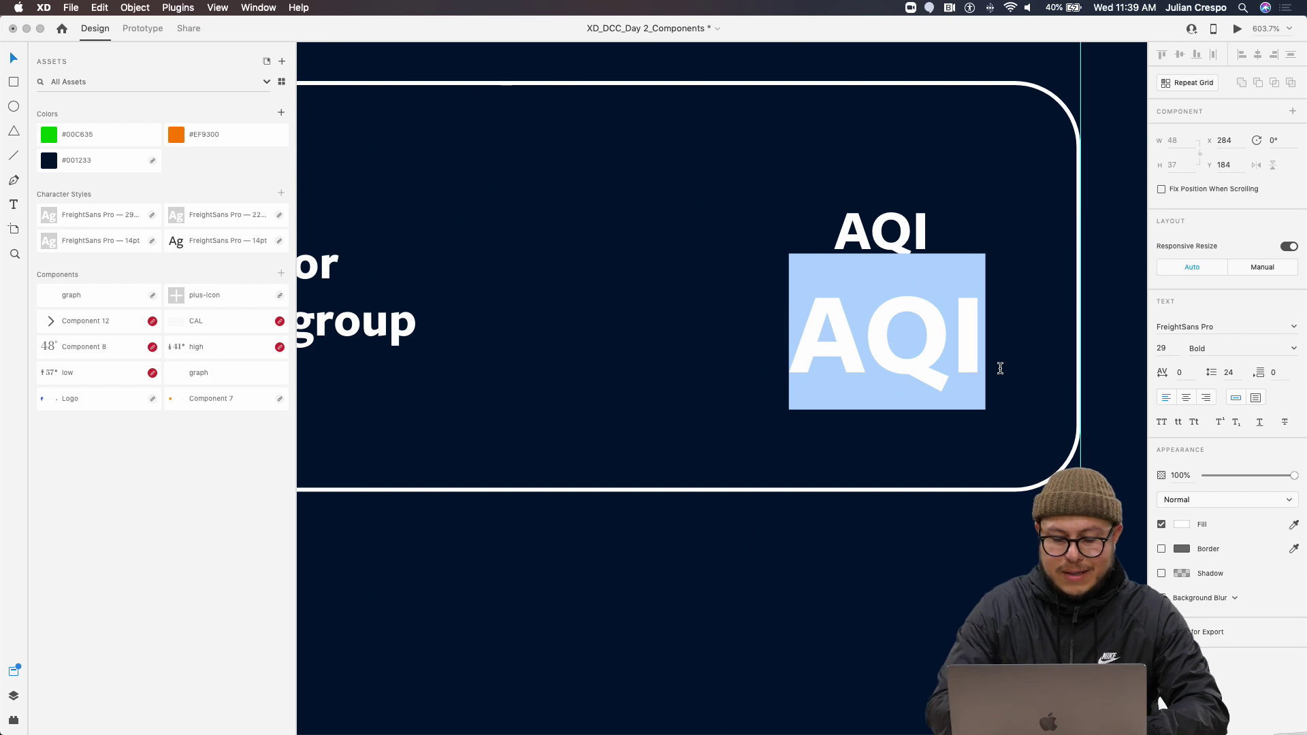
text(180)
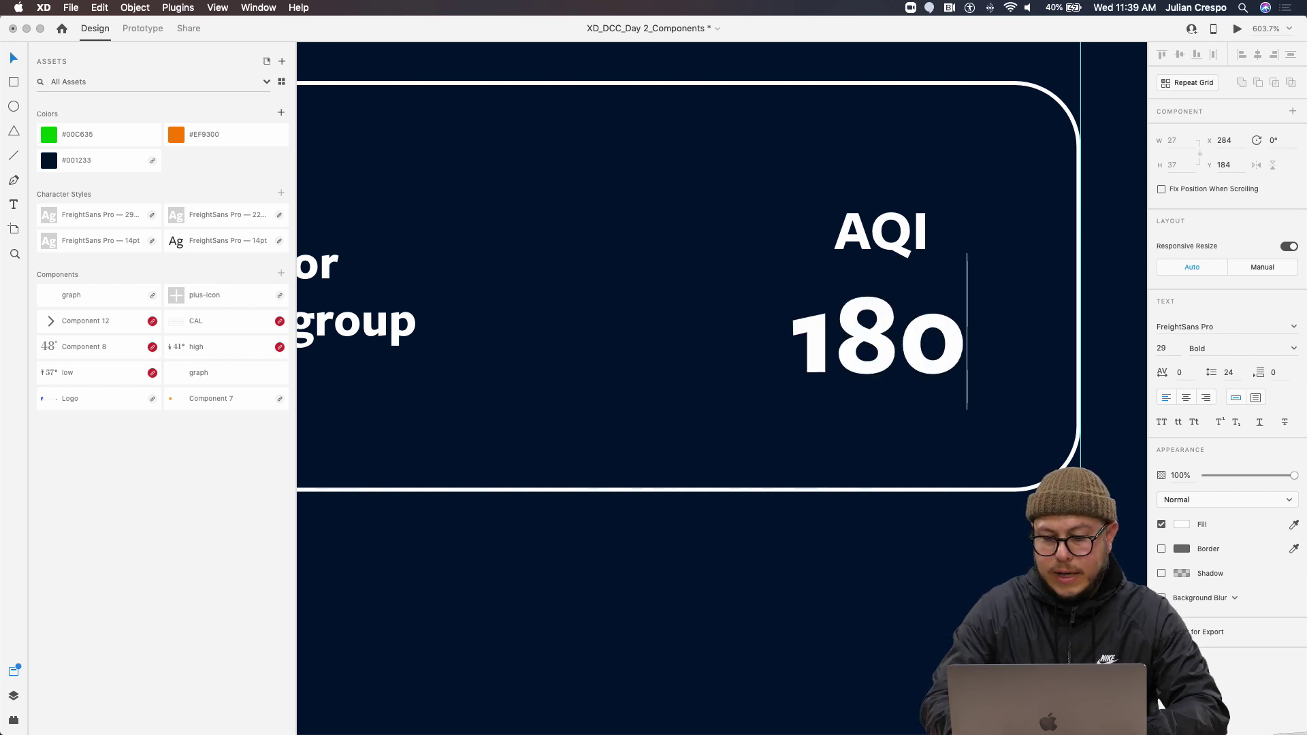
key(Escape)
key(Right)
key(Right)
key(Right)
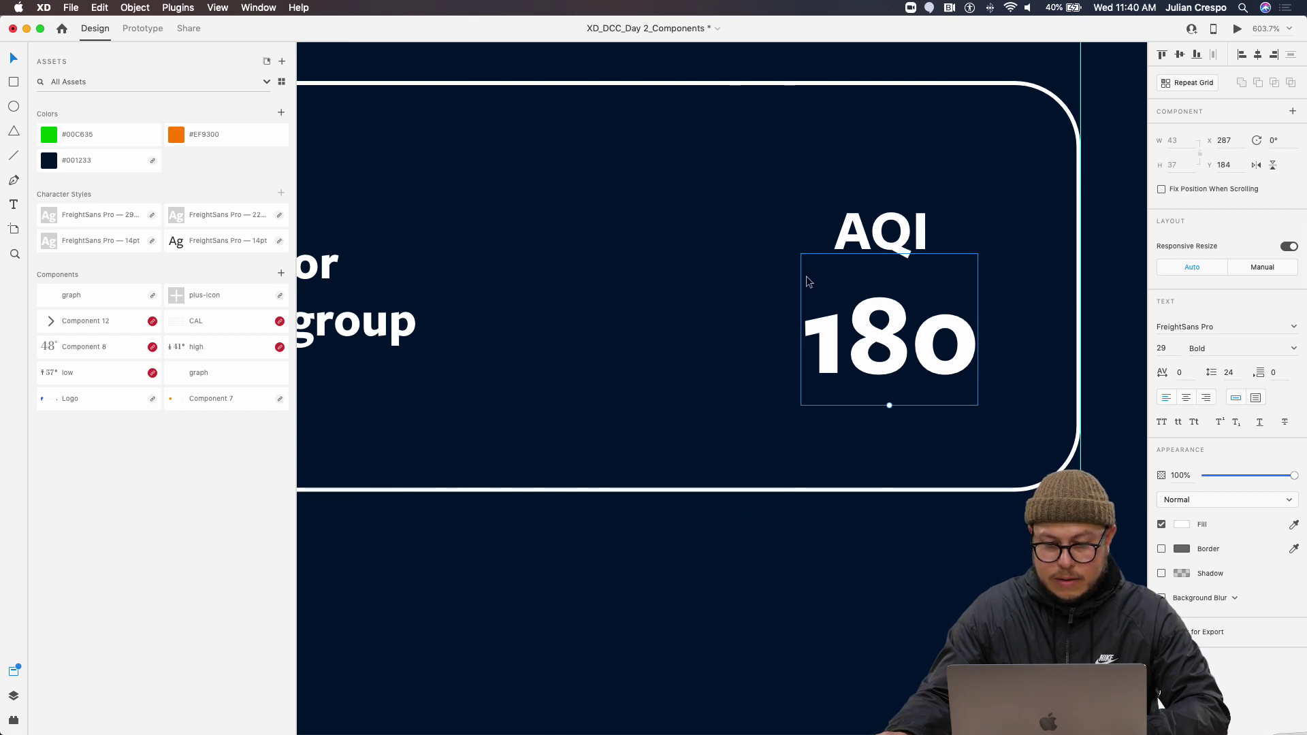
Draw a short horizontal line between "AQI" and "180" with the Pen tool, starting at X 292.32, Y 190.13
key(p)
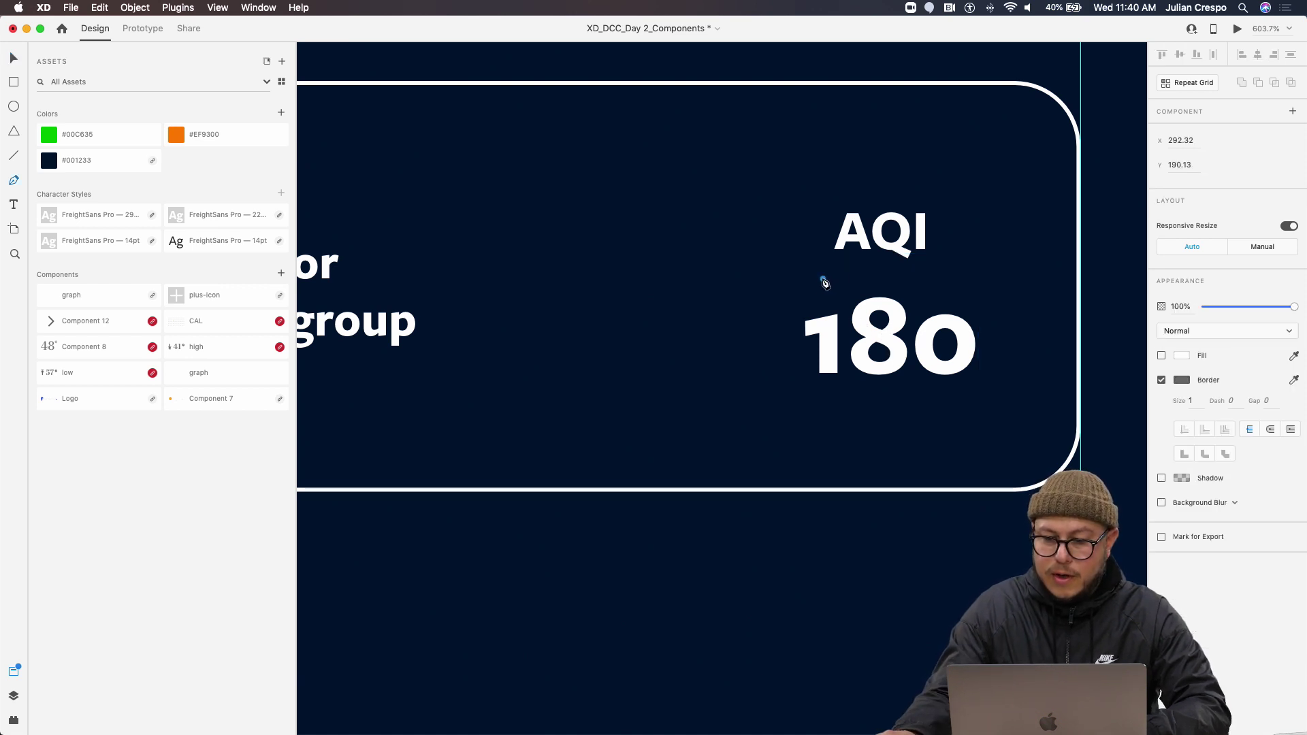
click(823, 279)
click(946, 279)
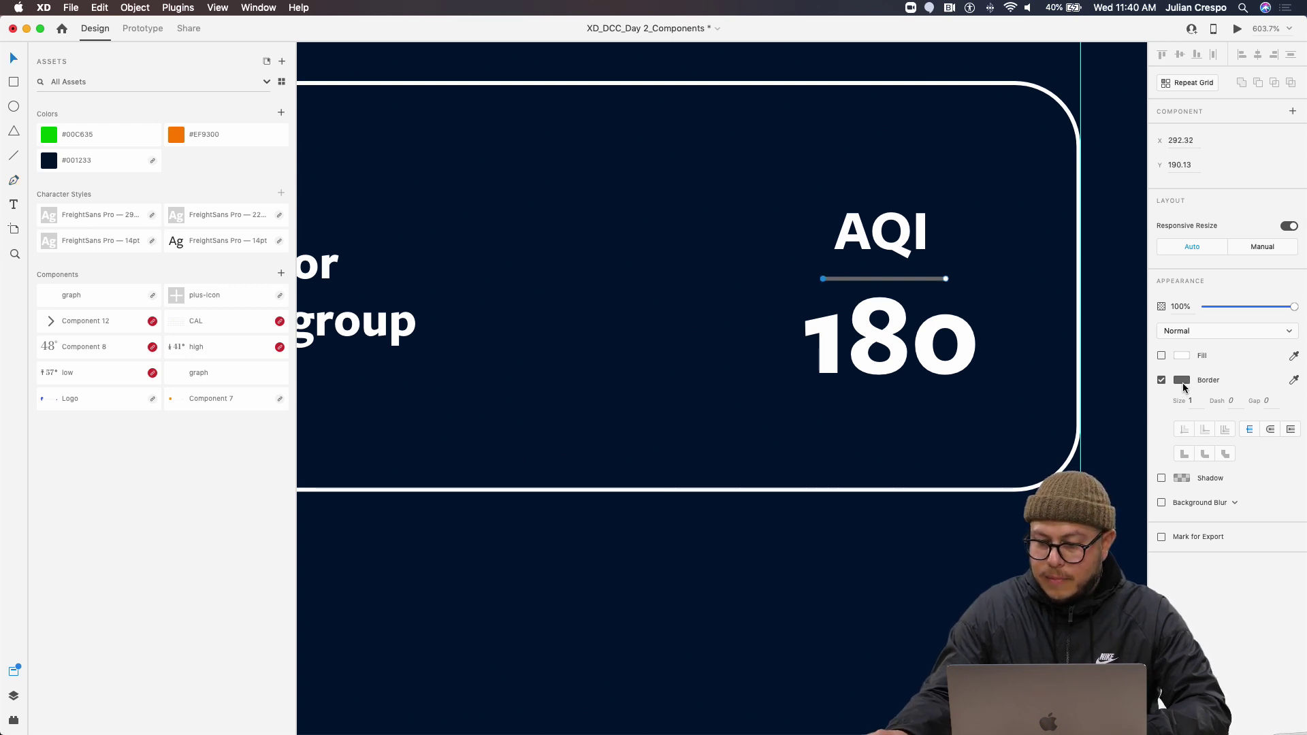
Set the divider line's border color to white #FFFFFF and give it round caps
click(1179, 382)
drag(1067, 362, 945, 267)
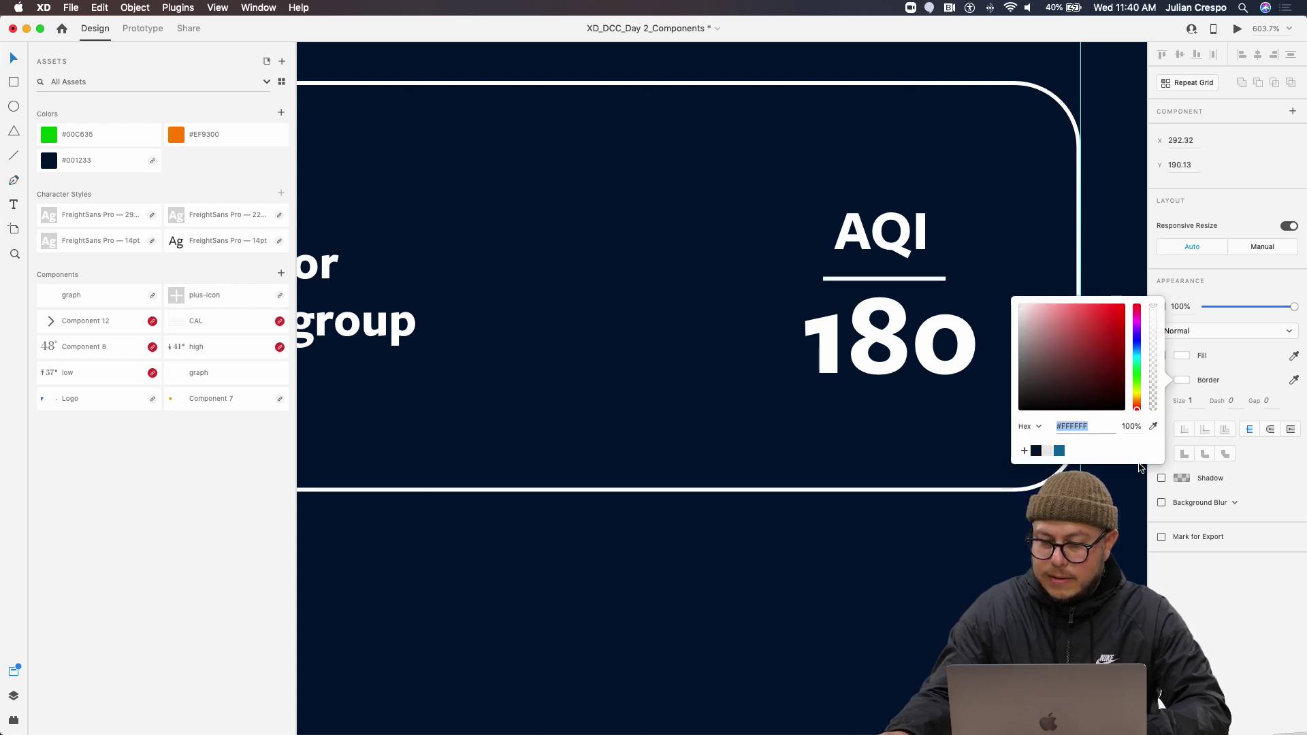
click(1263, 433)
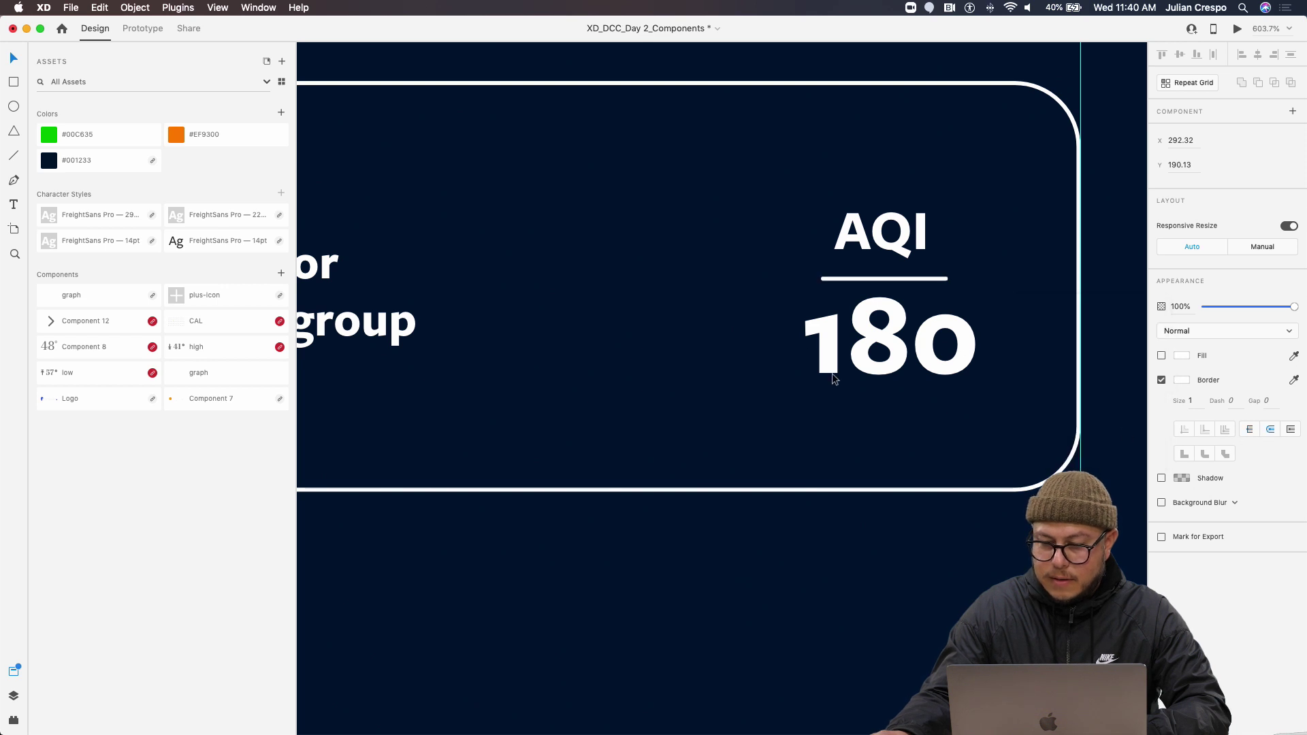
click(883, 410)
scroll(865, 415, down, 5)
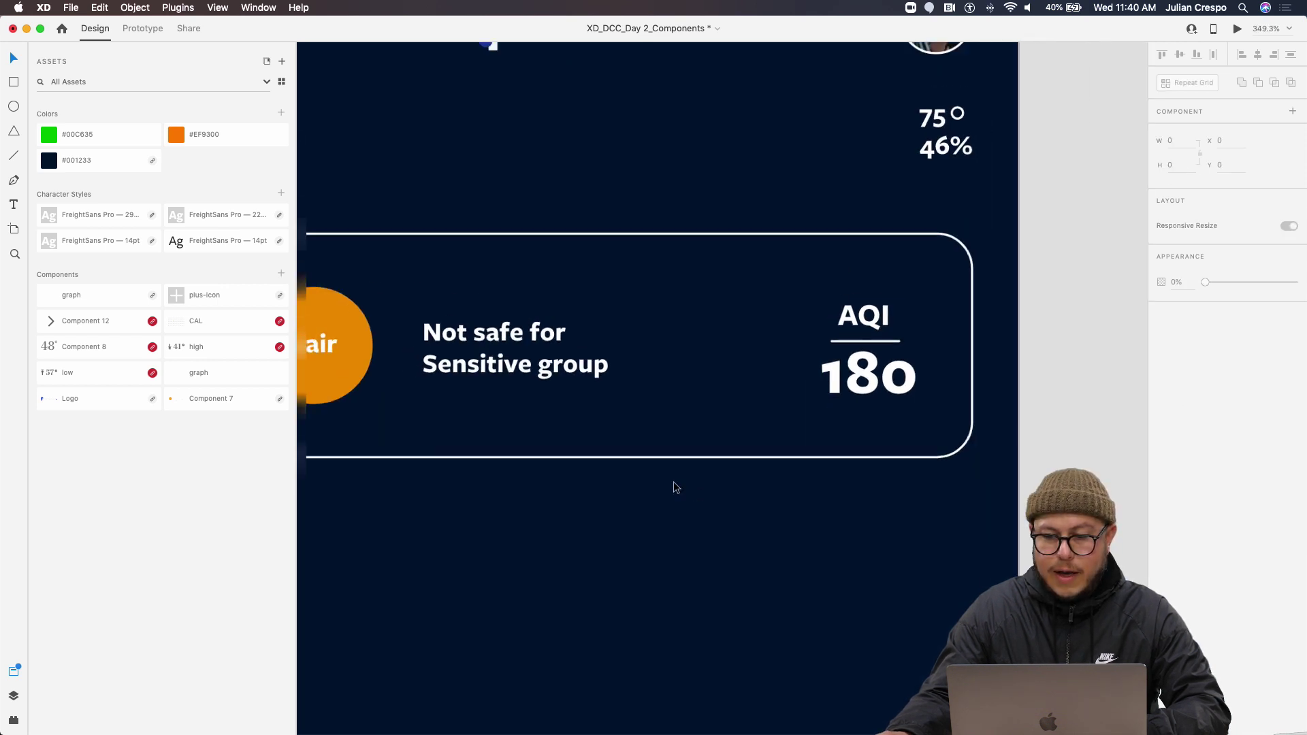
scroll(676, 487, down, 3)
scroll(533, 449, up, 1)
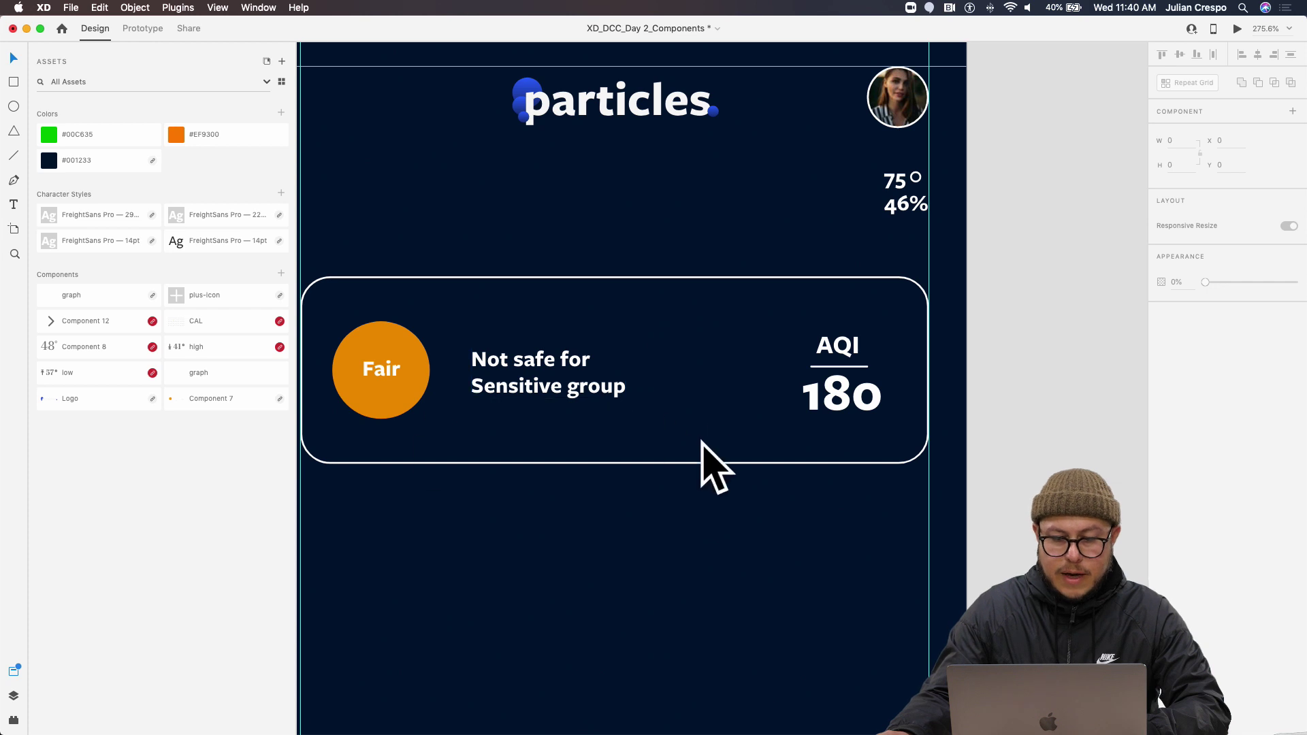
scroll(530, 480, down, 4)
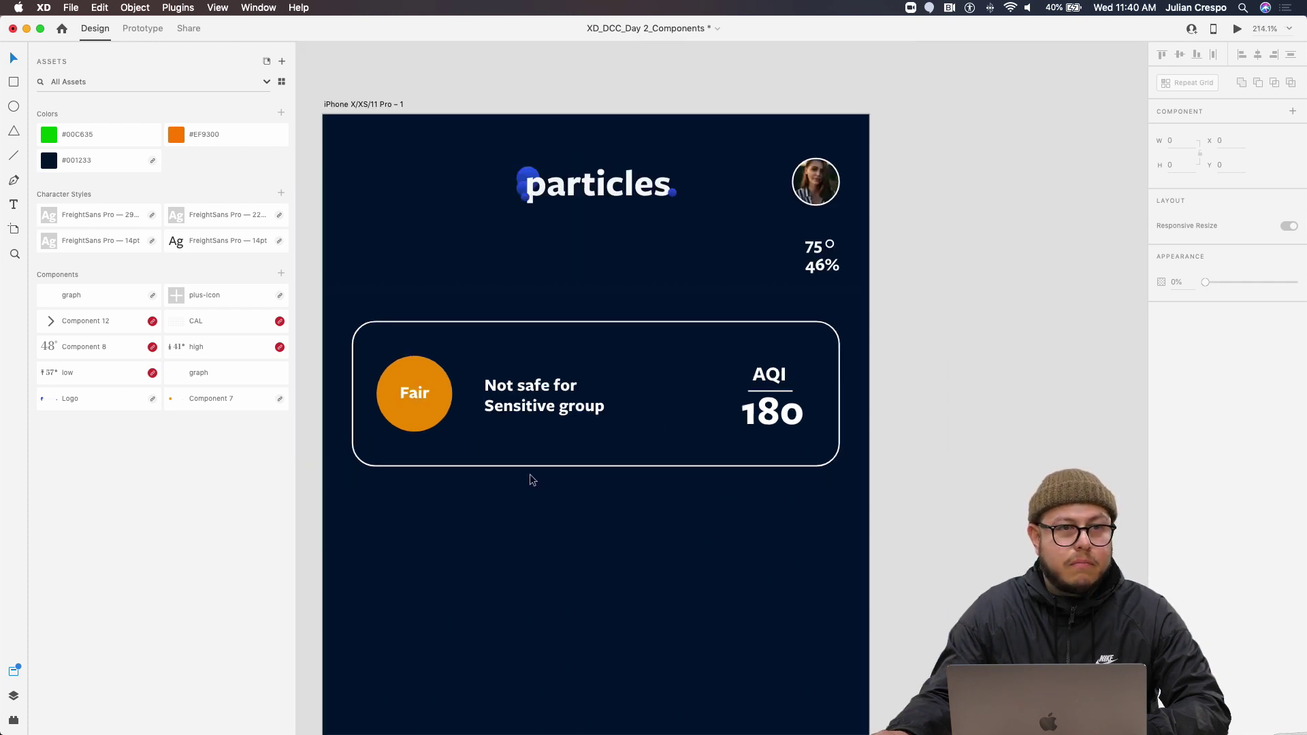
Copy the "Not safe for Sensitive group" text above the card to X 20, Y 110 and change it to "Family"
scroll(627, 388, up, 2)
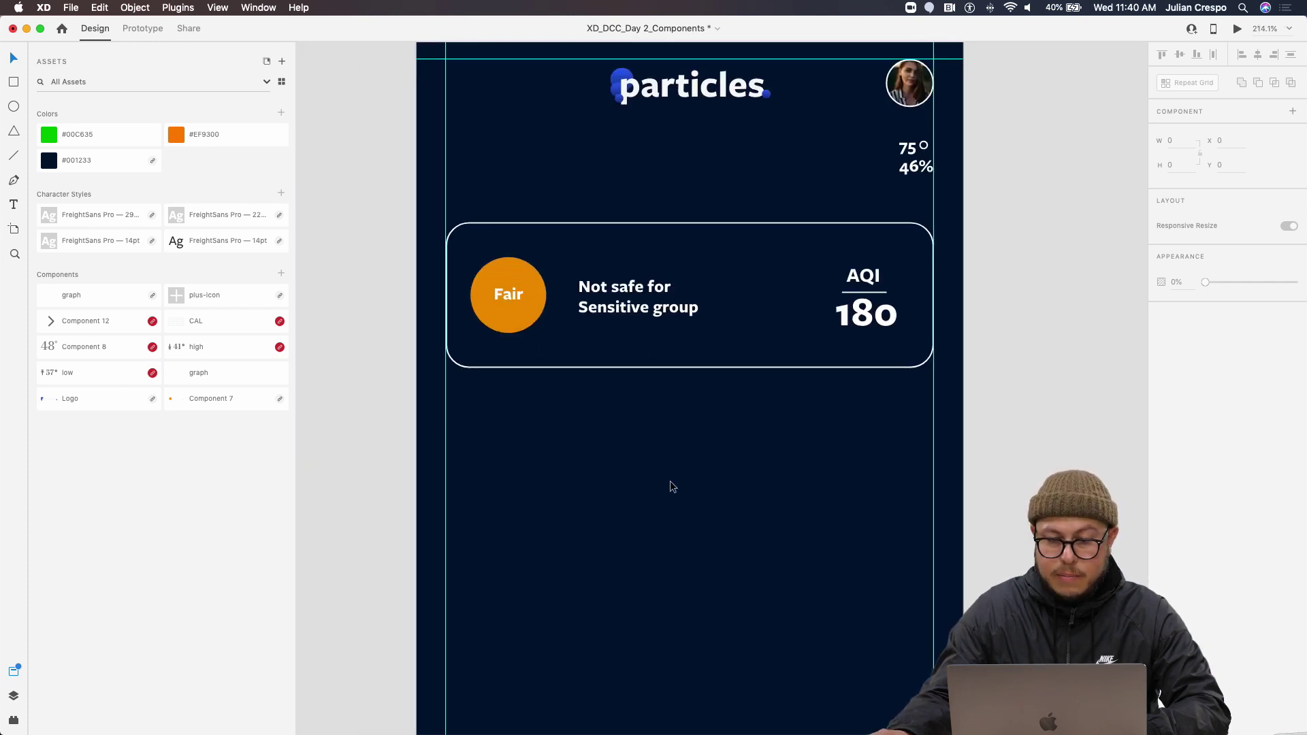
drag(637, 320, 505, 217)
double_click(506, 216)
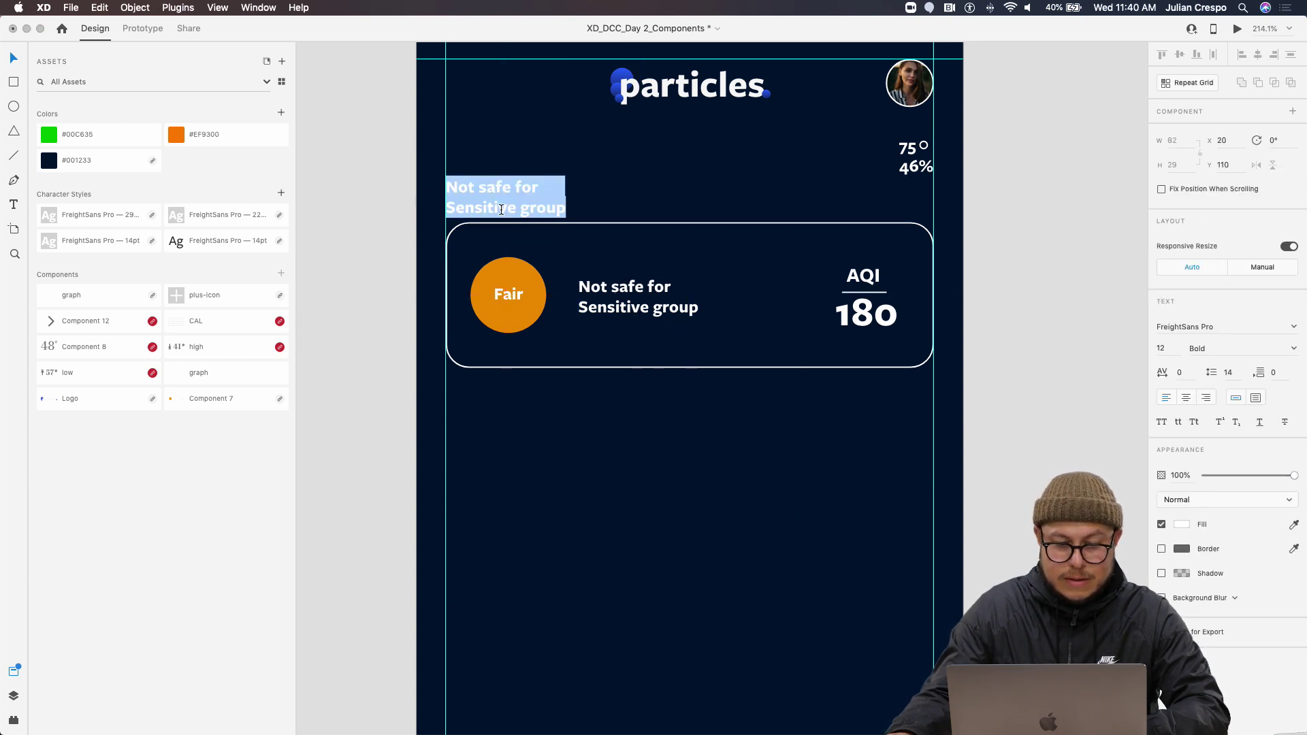
text(Famioy)
key(BackSpace)
key(BackSpace)
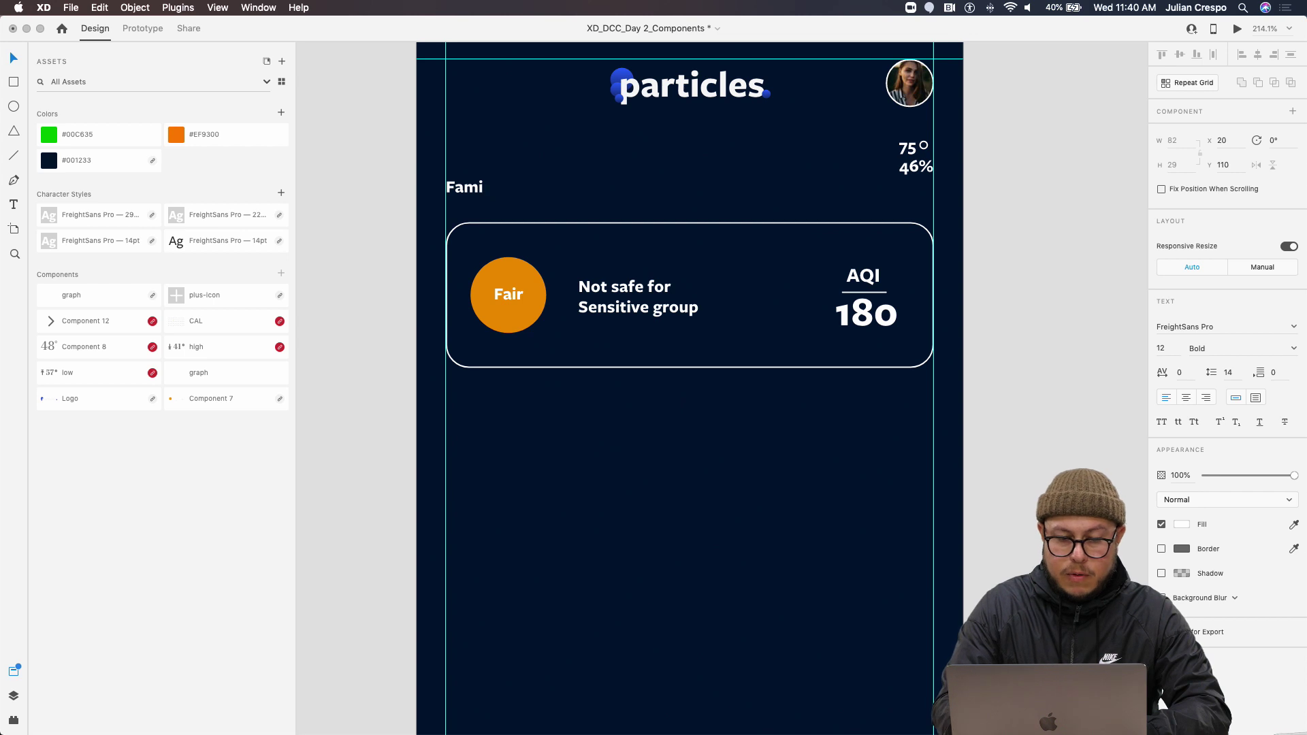
text(ly)
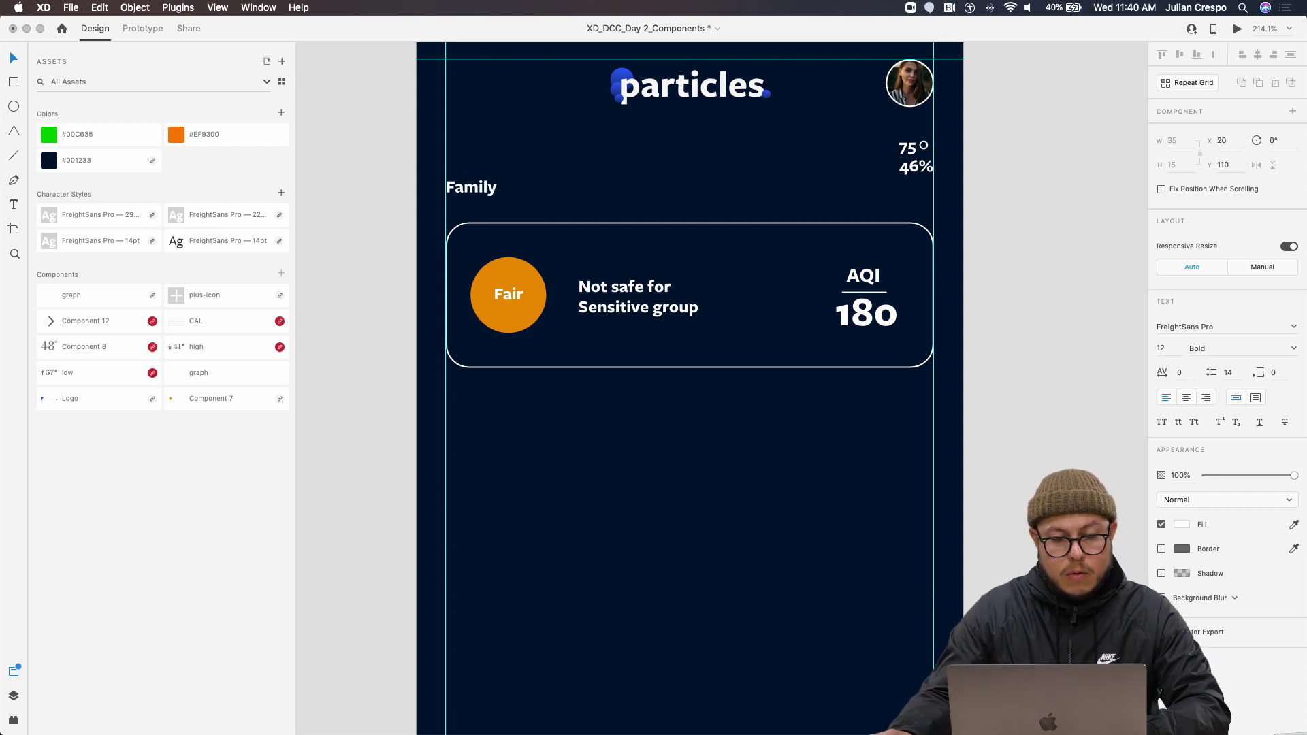
key(Escape)
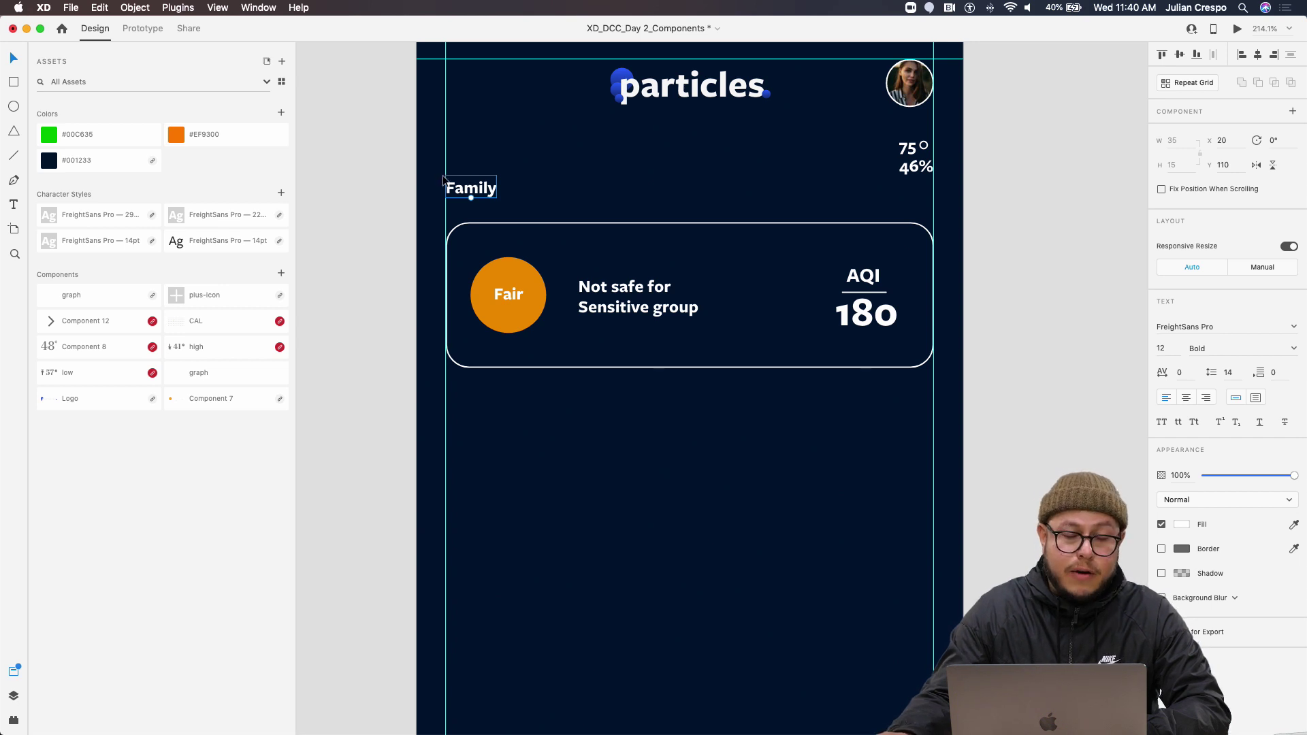
Move the "Family" heading to Y 116, closer to the card, and extend its text to "Family Room"
scroll(444, 180, up, 2)
drag(479, 191, 479, 200)
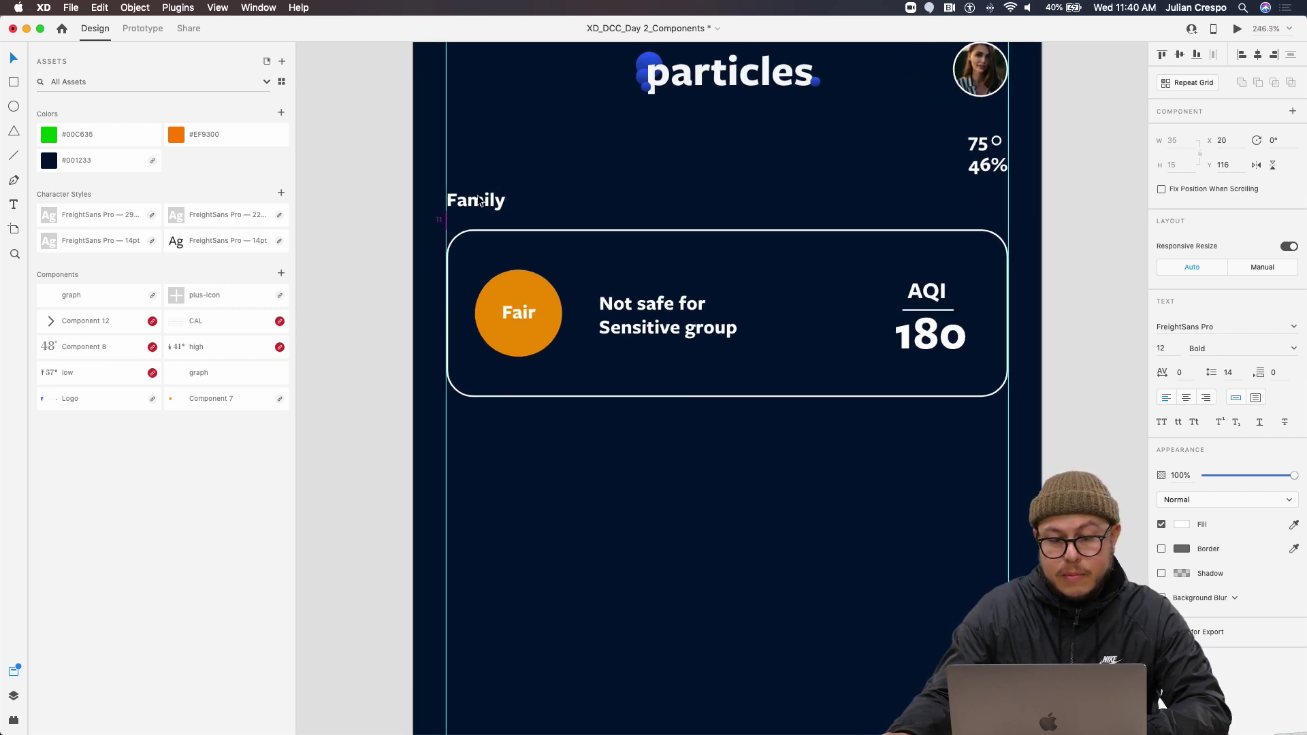
double_click(490, 203)
key(Right)
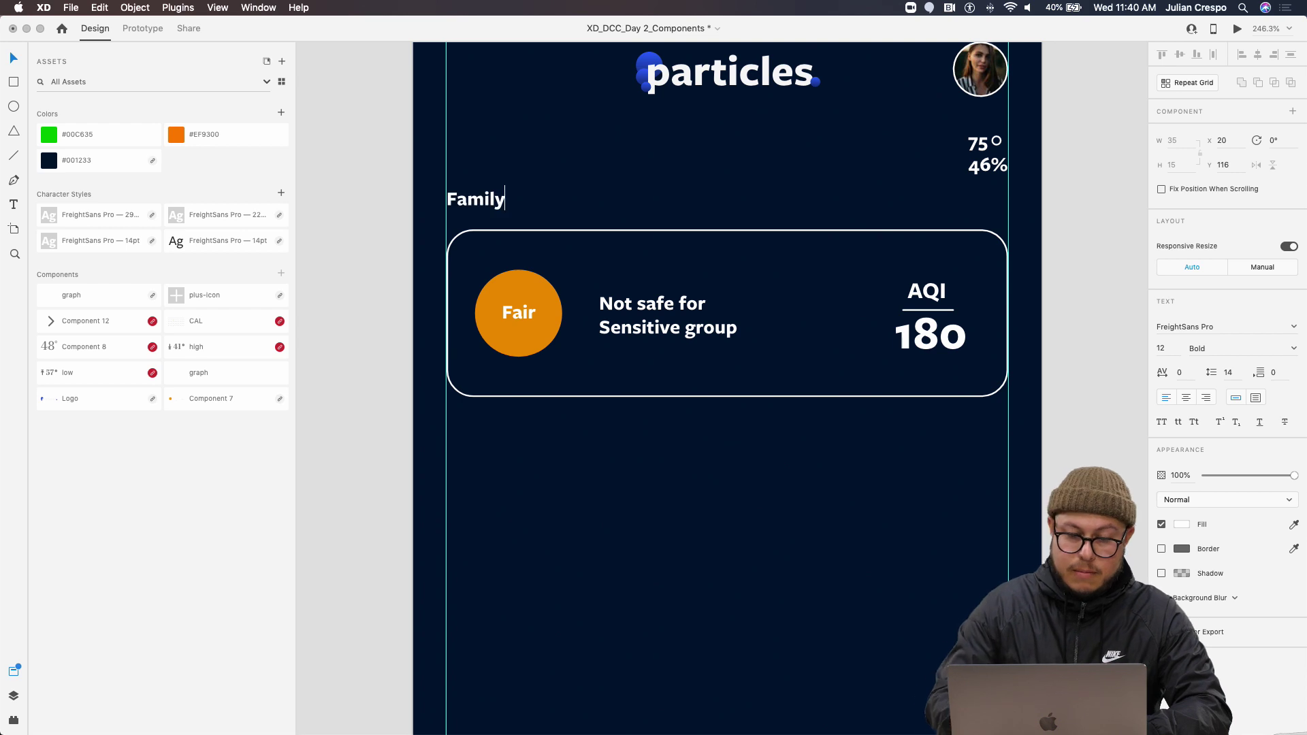
text(Room)
key(Escape)
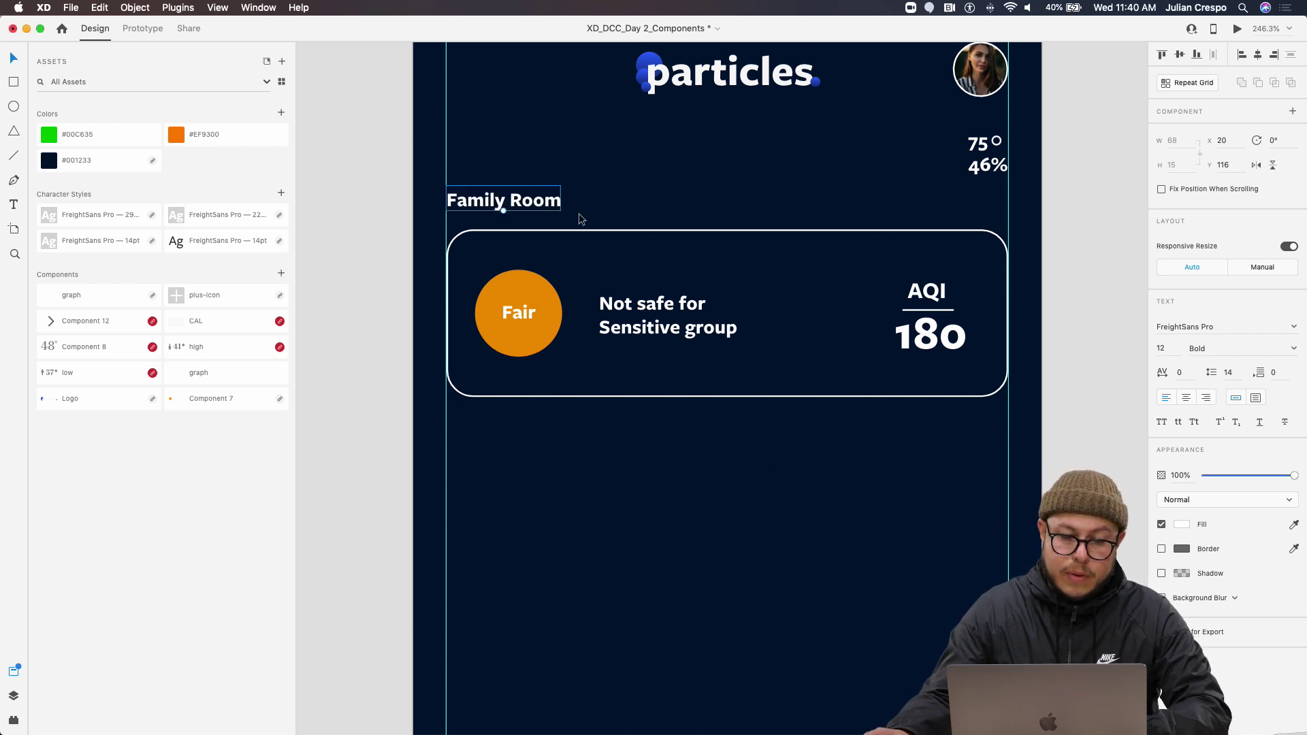
click(802, 494)
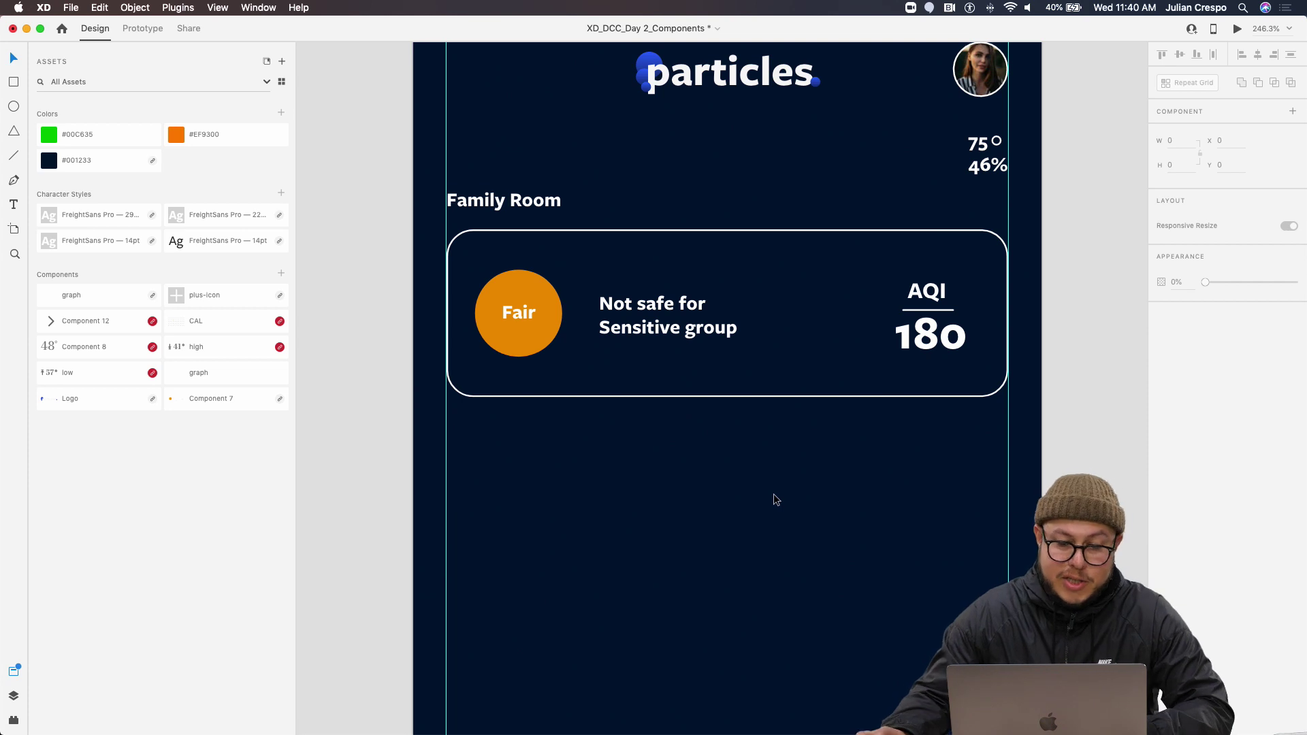
Nudge the "Fair" label down two steps inside the orange circle
scroll(686, 489, down, 5)
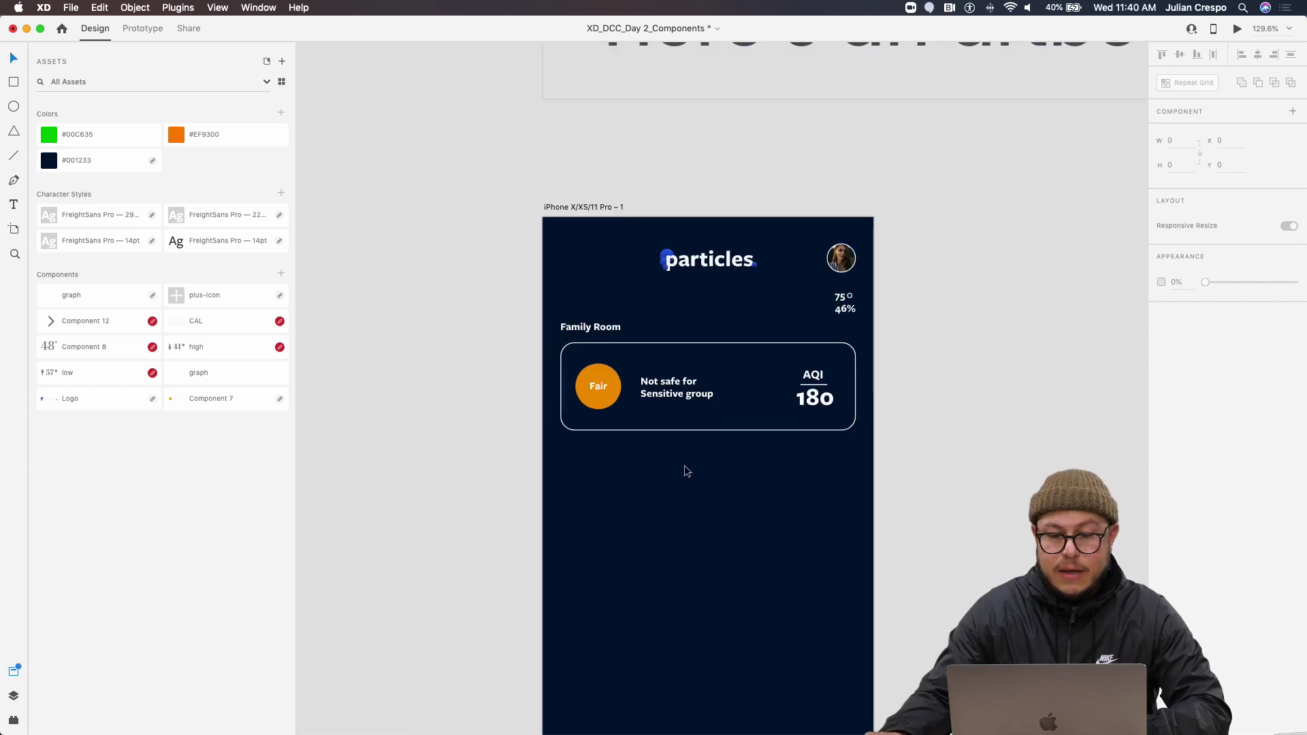
click(602, 328)
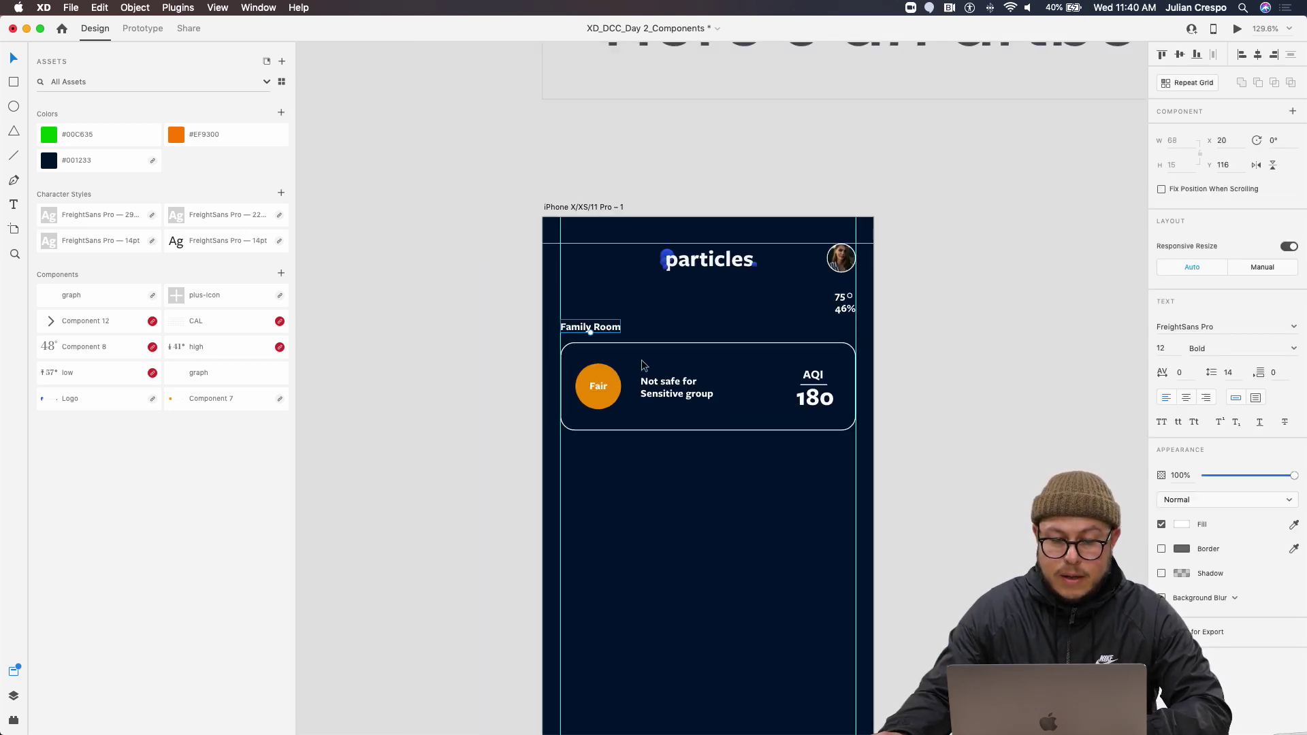
scroll(643, 365, up, 5)
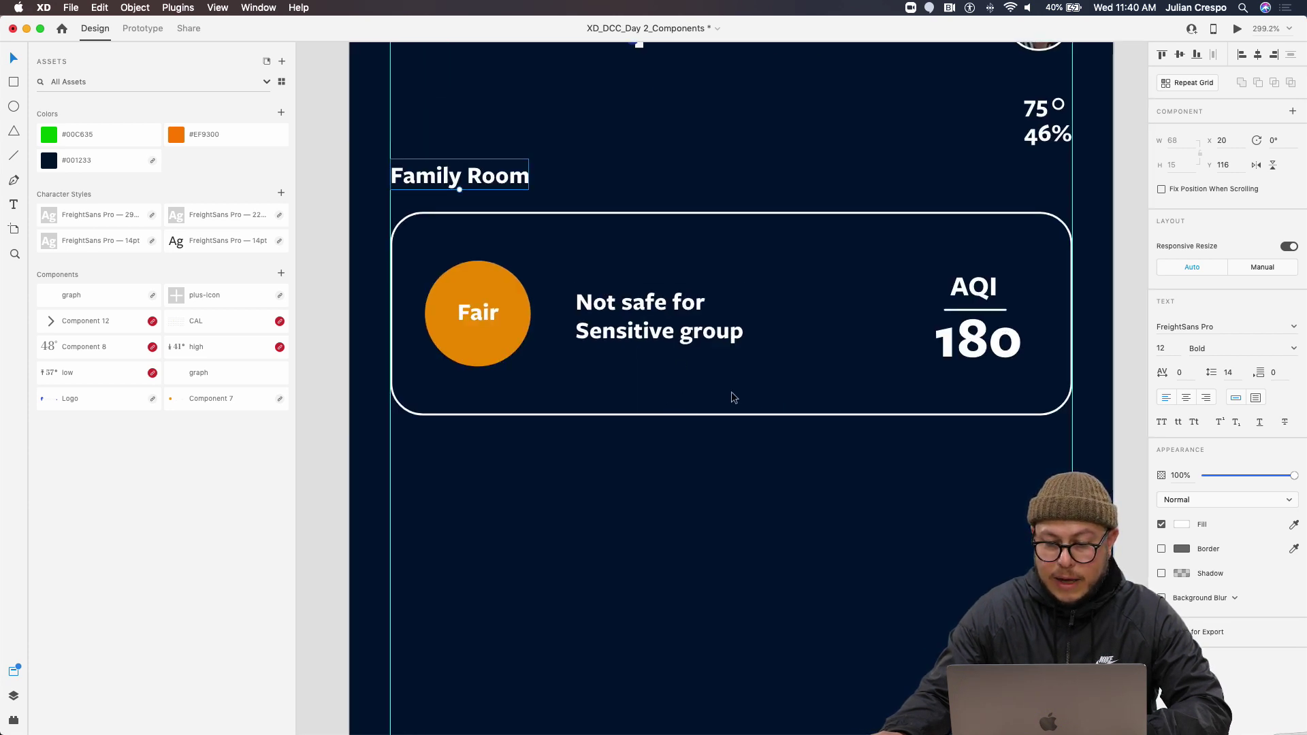
click(480, 315)
key(Down)
key(Down)
click(493, 364)
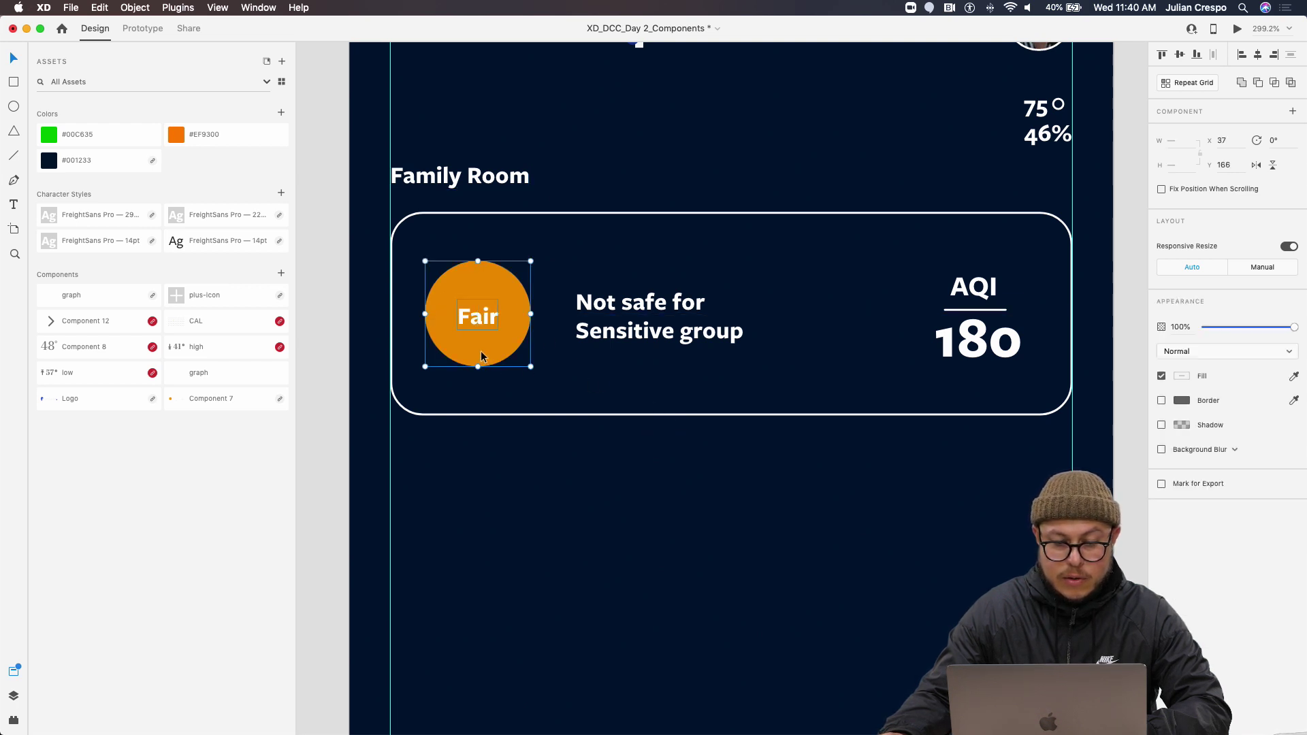
shift+click(596, 337)
shift+click(978, 327)
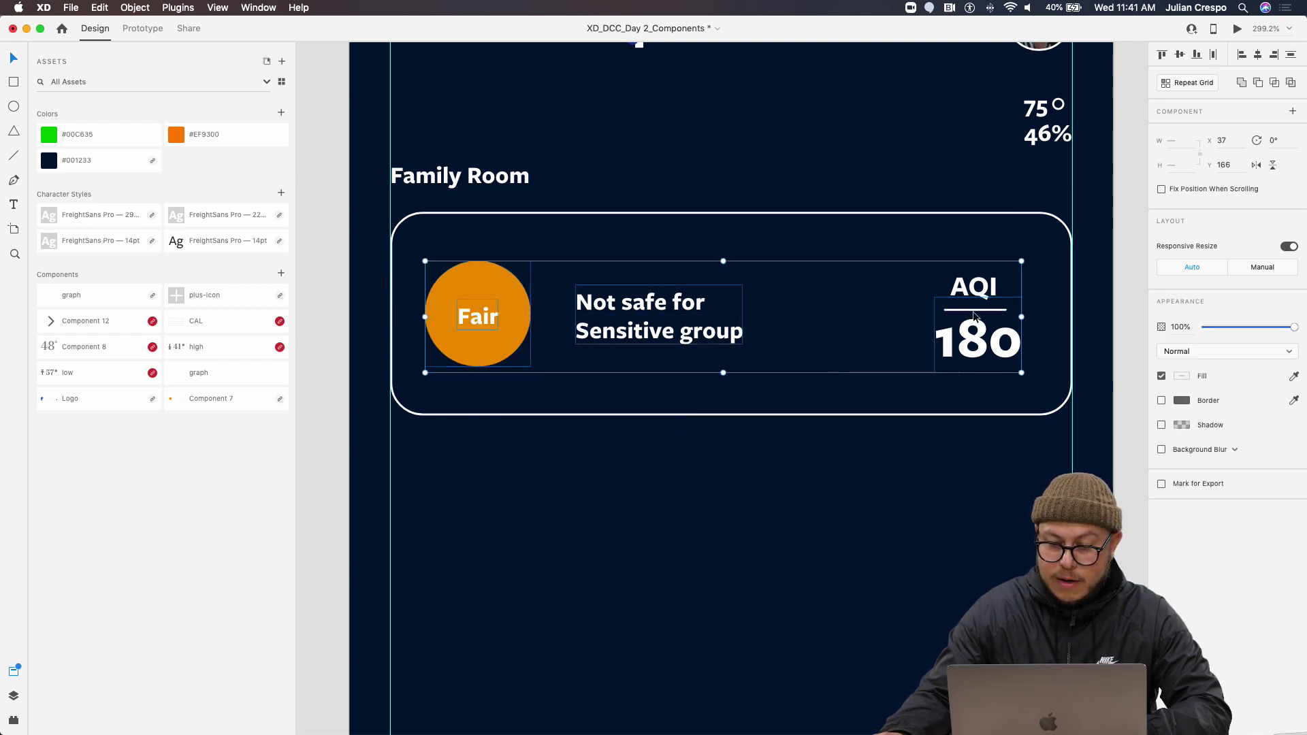
click(989, 388)
Align "AQI", the divider line and "180" on a common horizontal center and make them one component
click(983, 333)
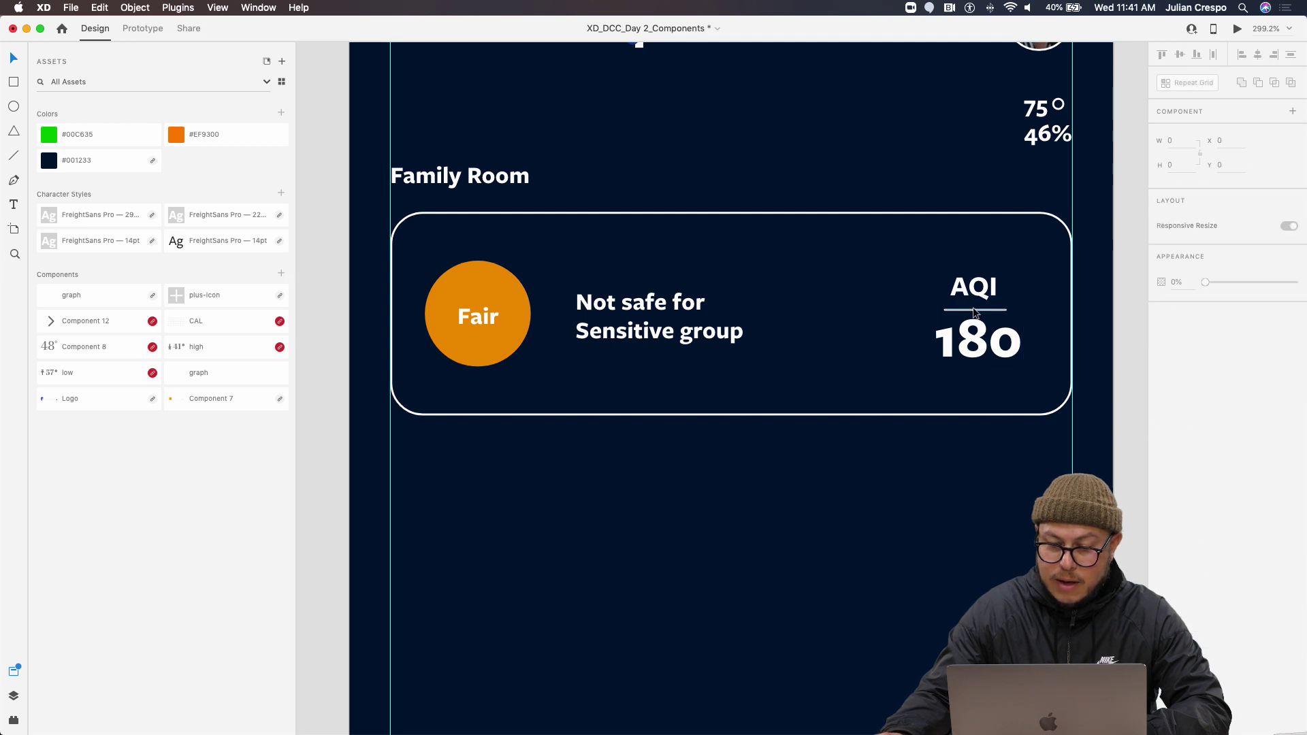
shift+click(975, 310)
shift+click(975, 288)
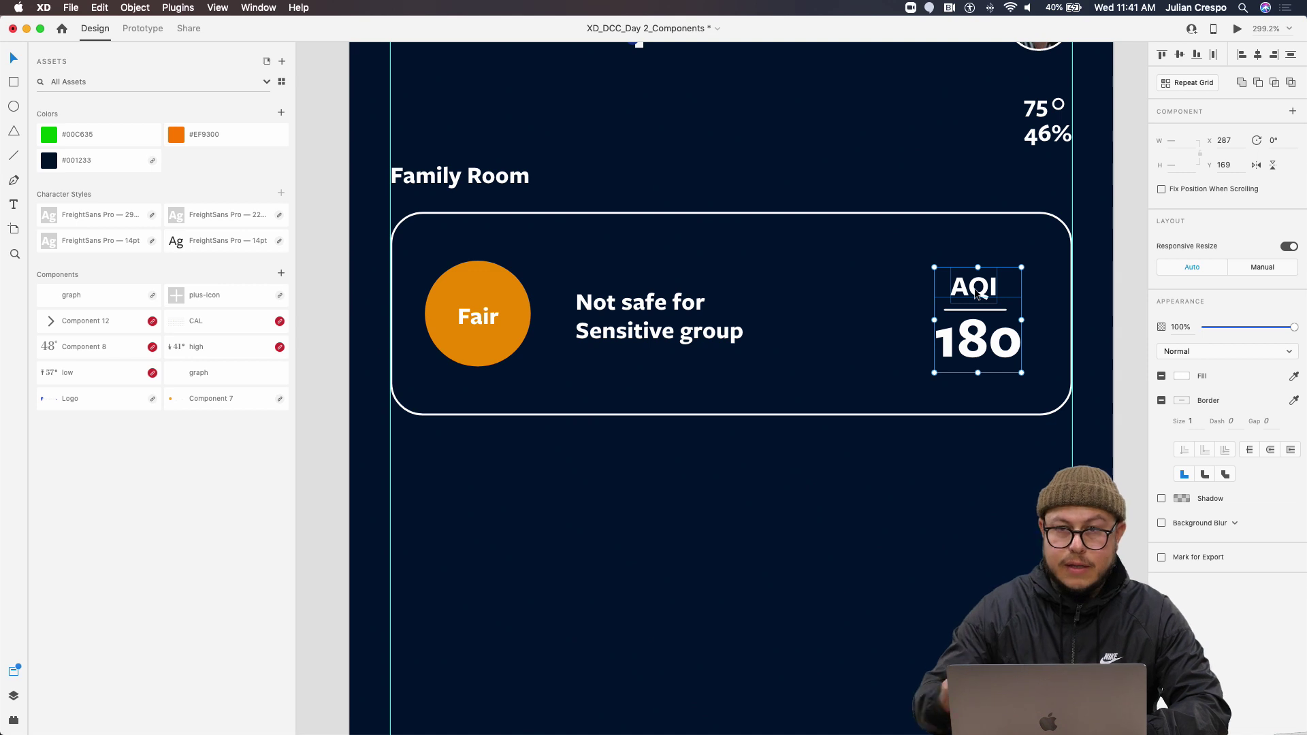
right_click(975, 291)
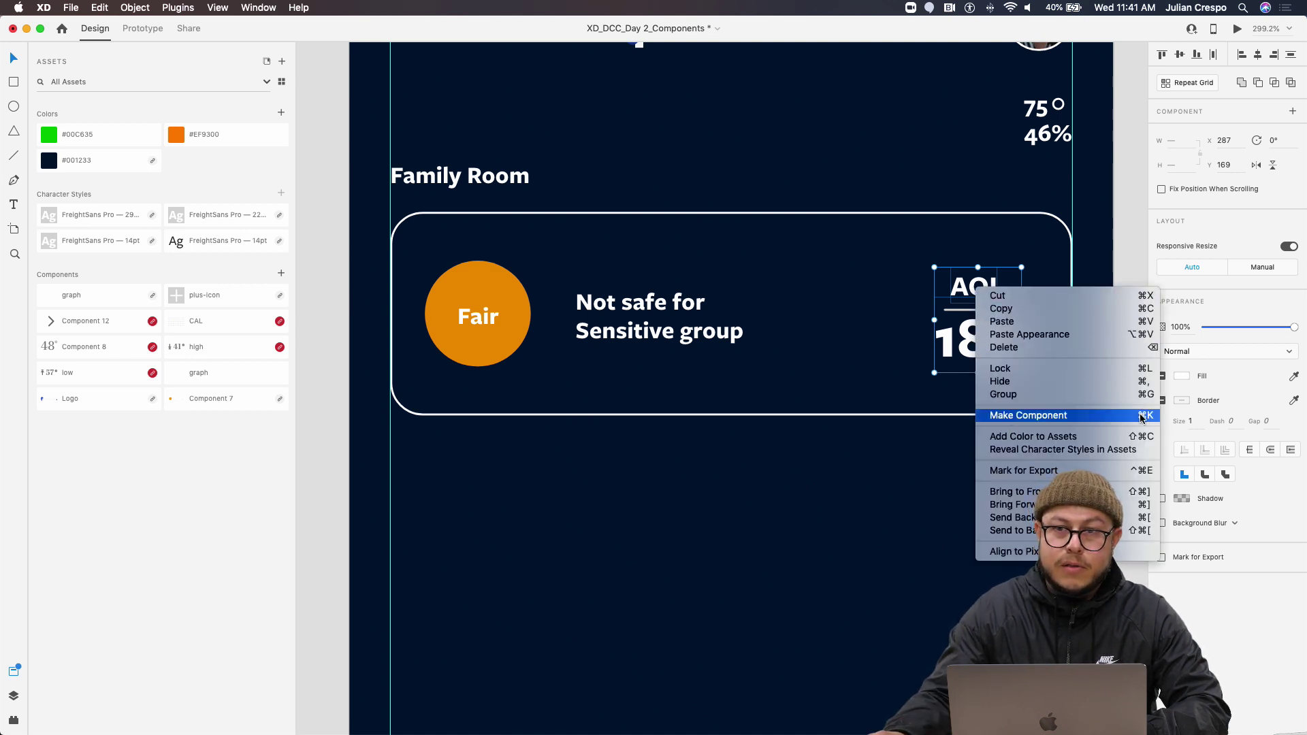
click(932, 348)
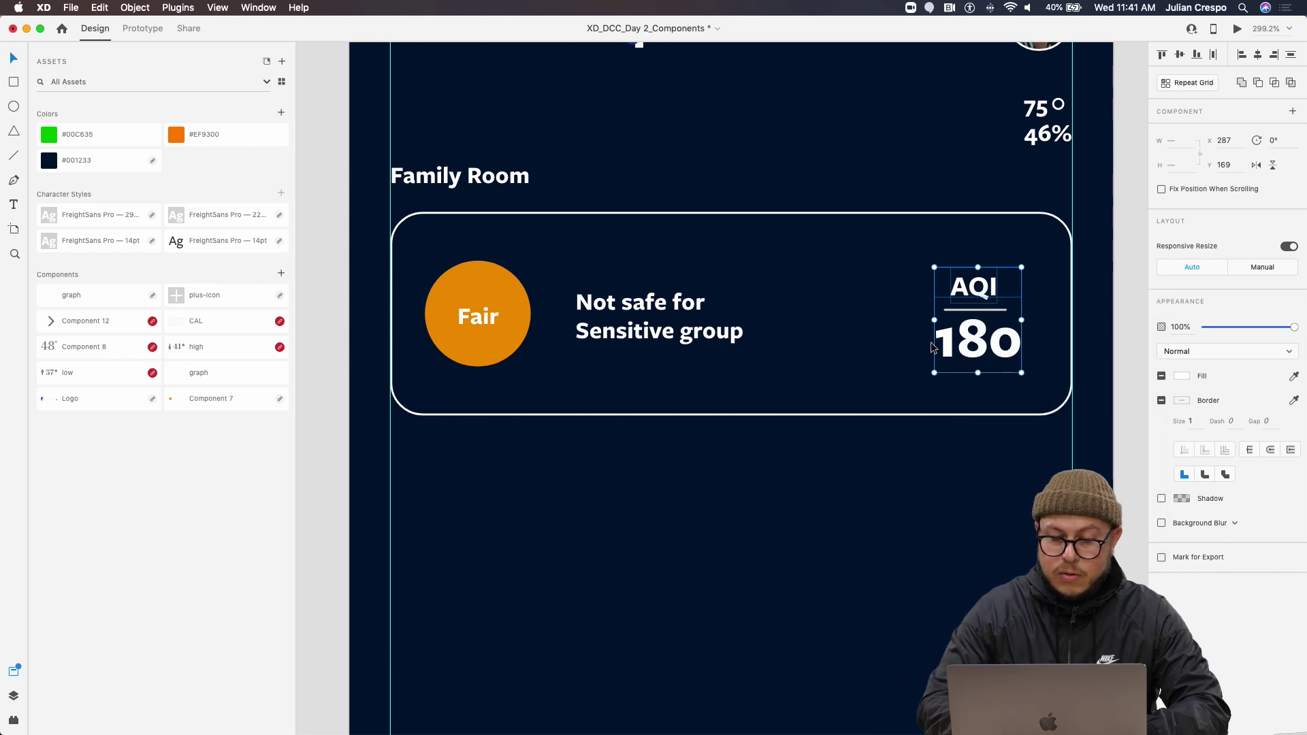
click(1258, 55)
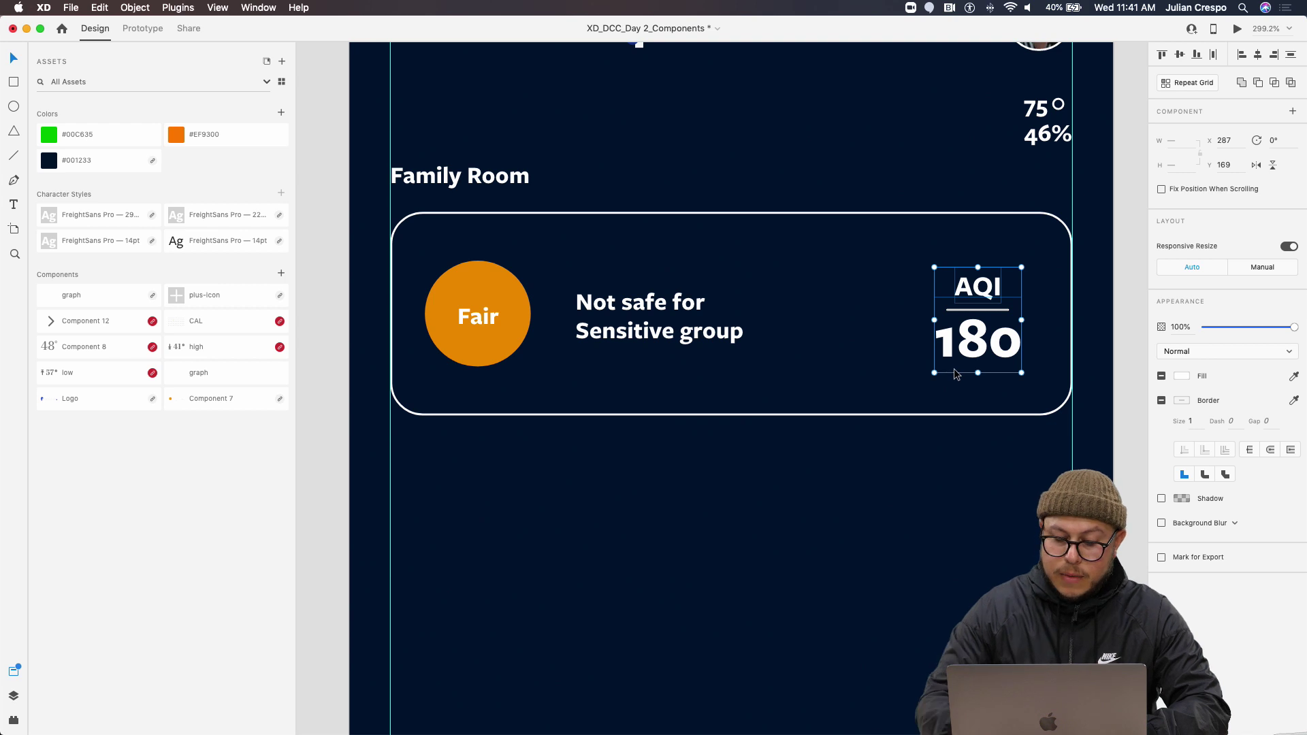
key(super+k)
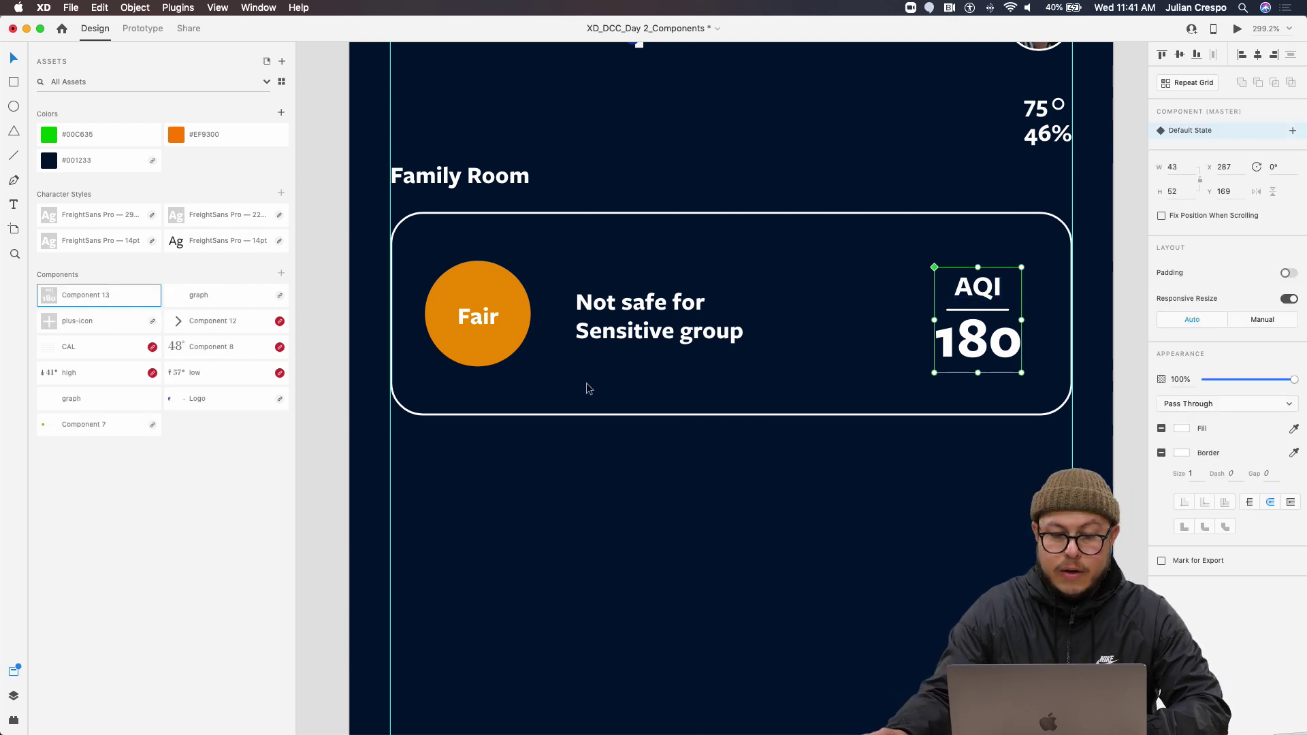
Make the orange circle and its "Fair" label into one component
click(479, 316)
key(Escape)
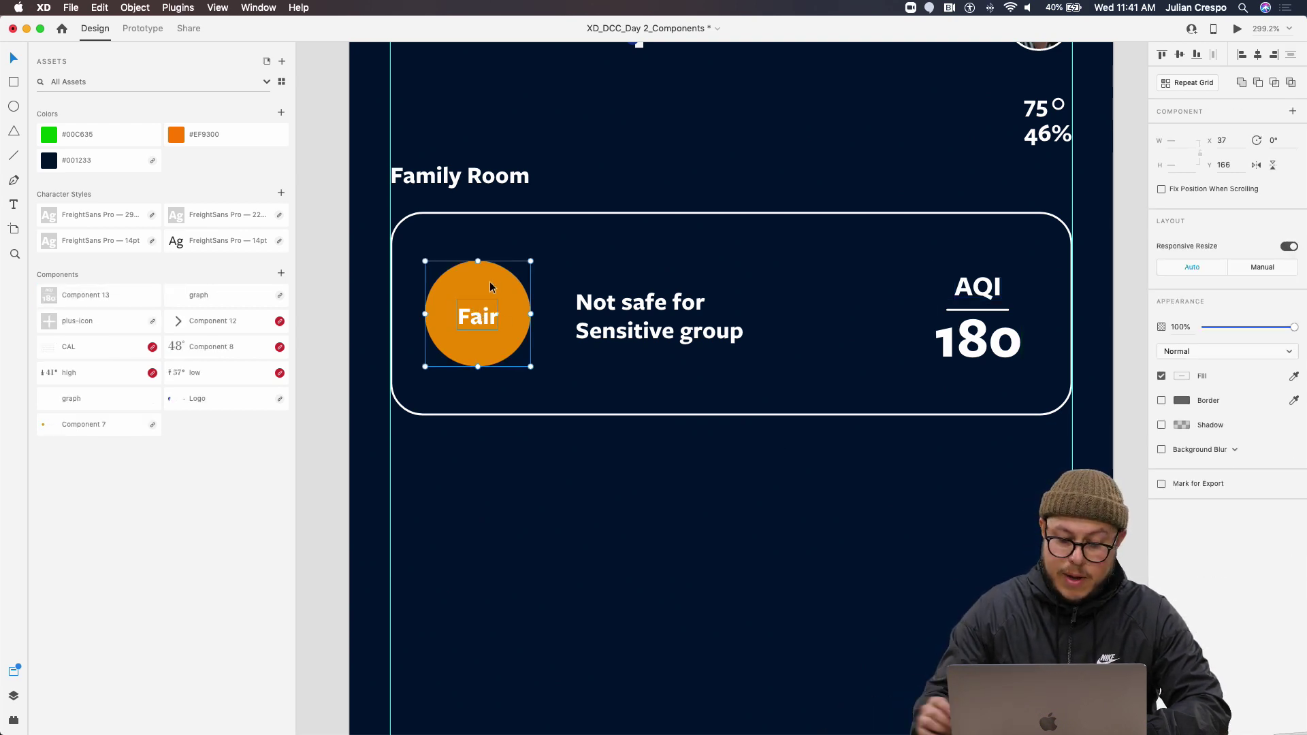
key(super+k)
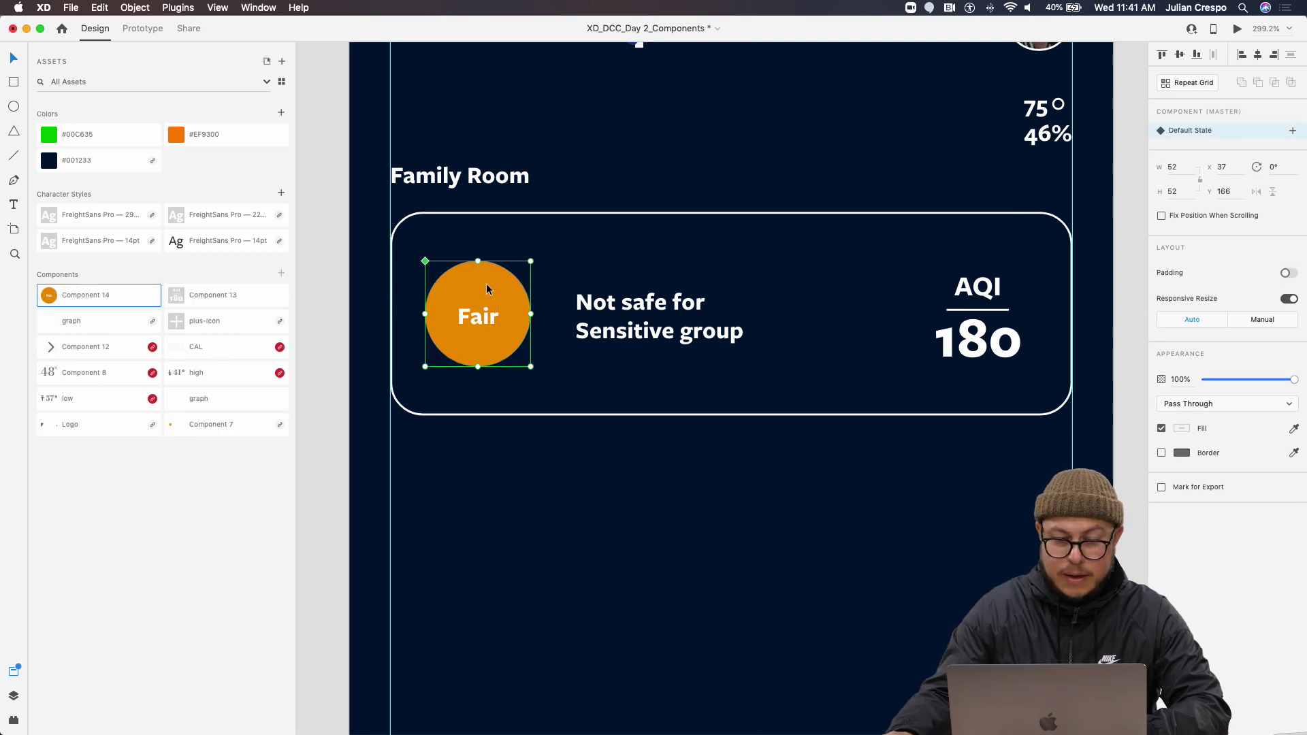
Combine the Fair circle, the warning text, the AQI reading and the rounded card outline into a single component
shift+click(732, 331)
shift+click(948, 315)
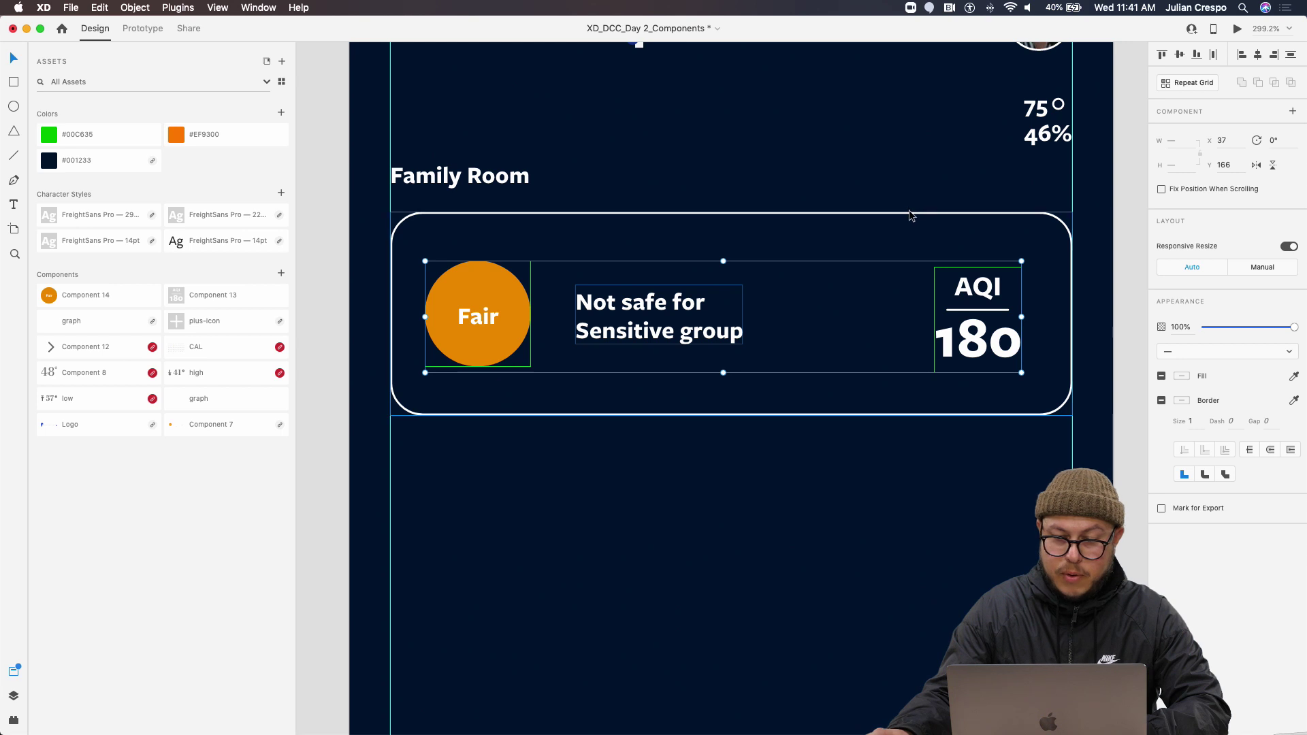
click(907, 214)
key(super+k)
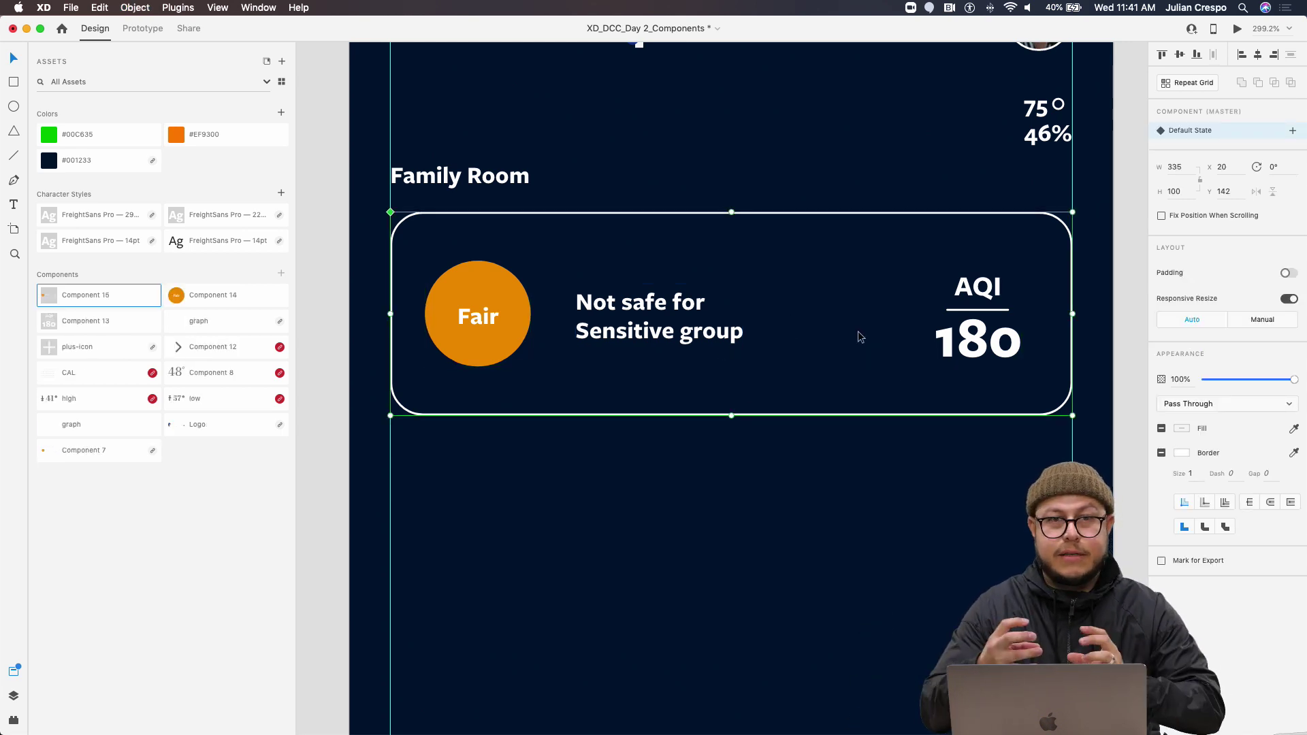
click(762, 378)
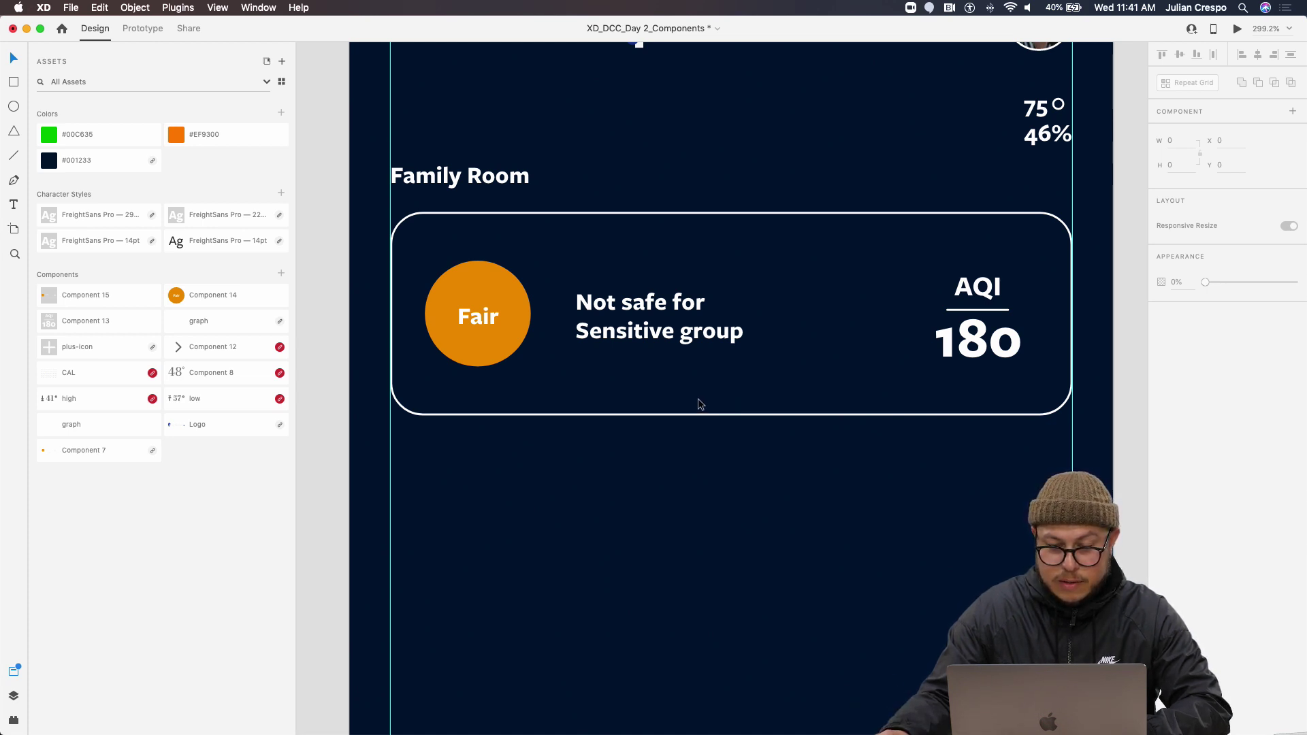
Stretch the card component slightly downward from its lower edge to make room under the warning text
click(715, 415)
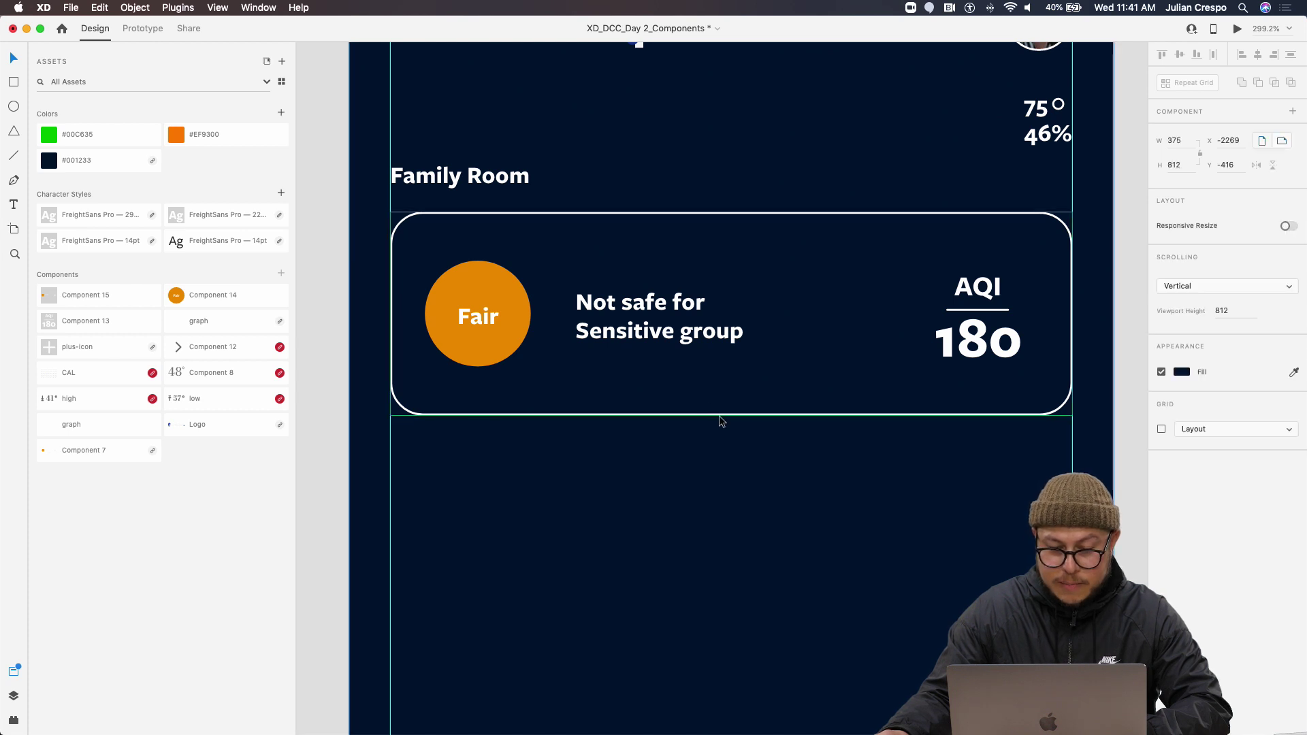
drag(732, 418, 732, 430)
key(Escape)
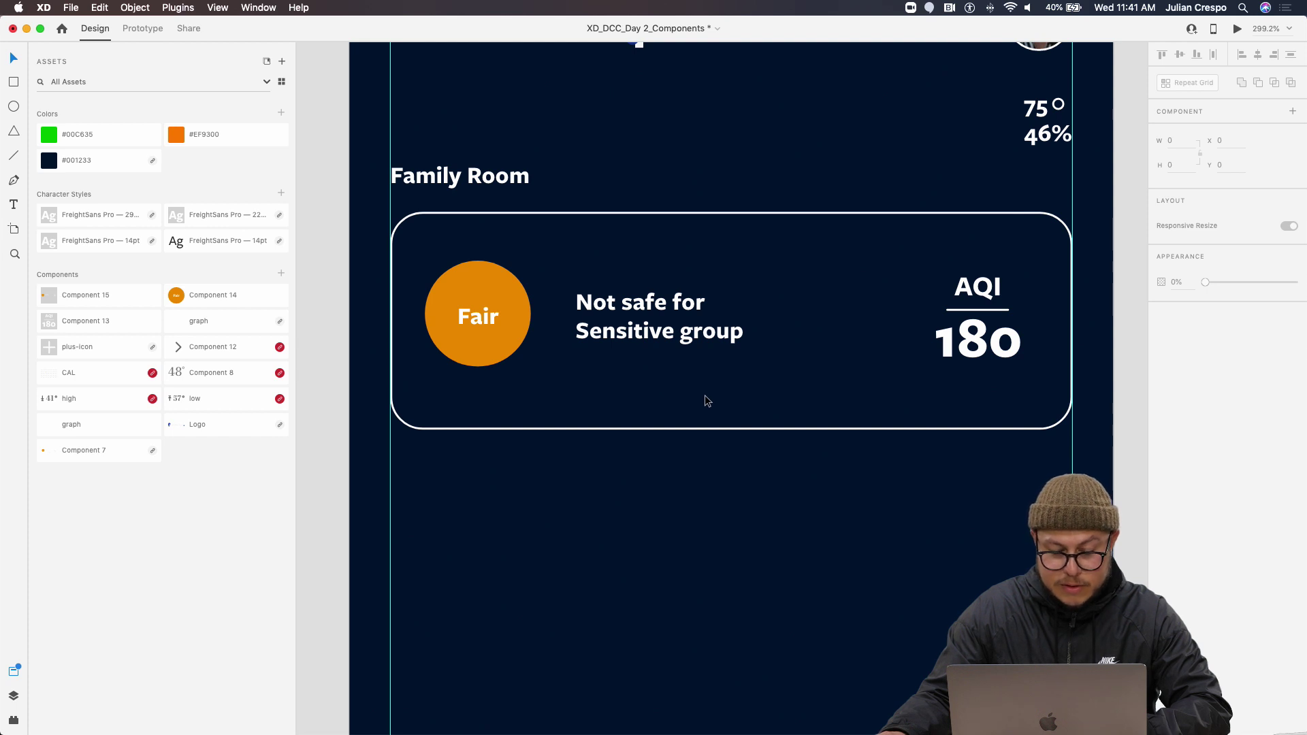
Draw a 6 by 6 white dot without a border at X 147, Y 229 near the card's lower edge and make it a Repeat Grid
key(e)
drag(650, 391, 661, 401)
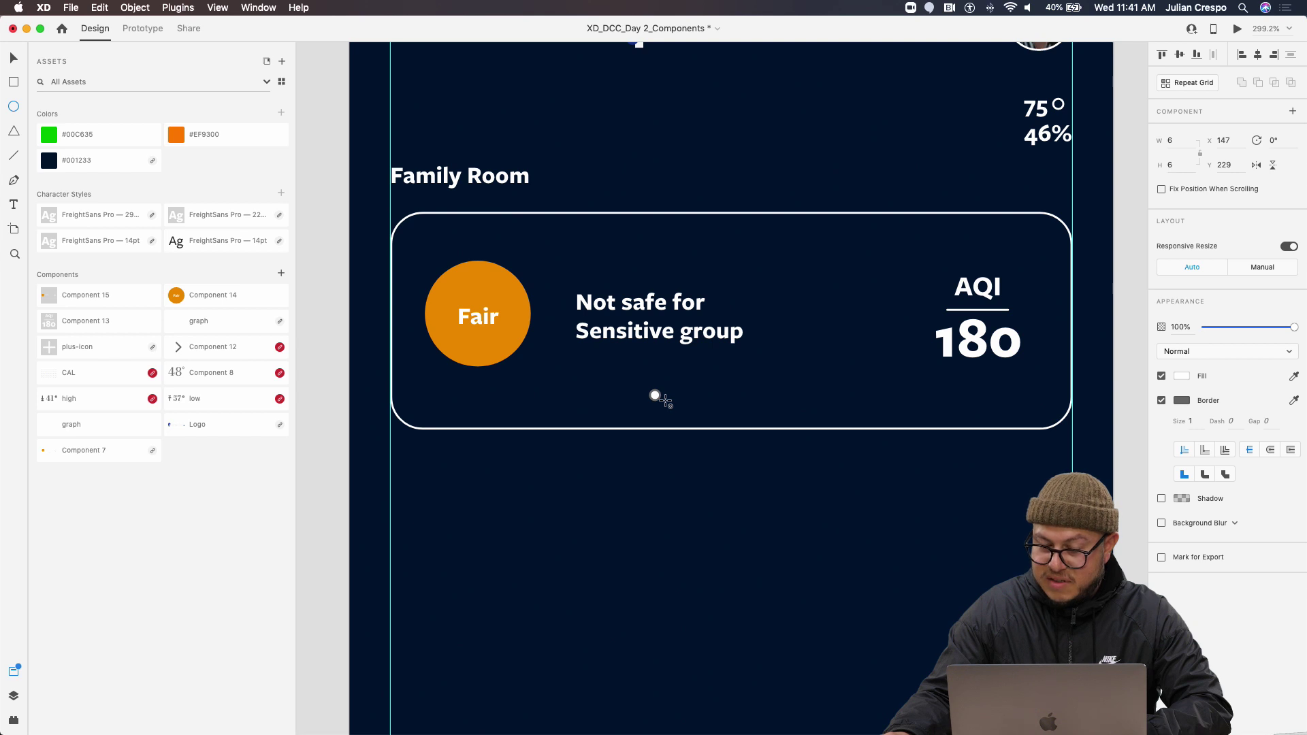
scroll(665, 399, up, 5)
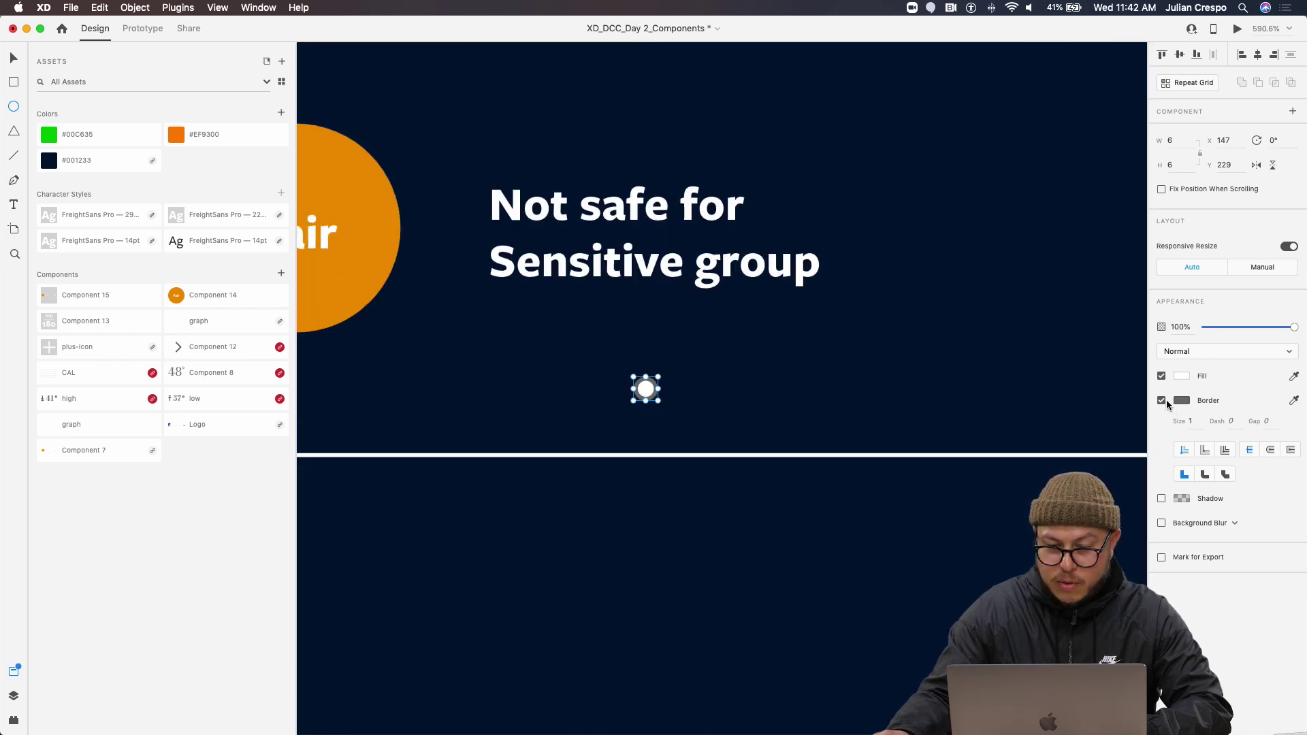
click(1161, 401)
key(v)
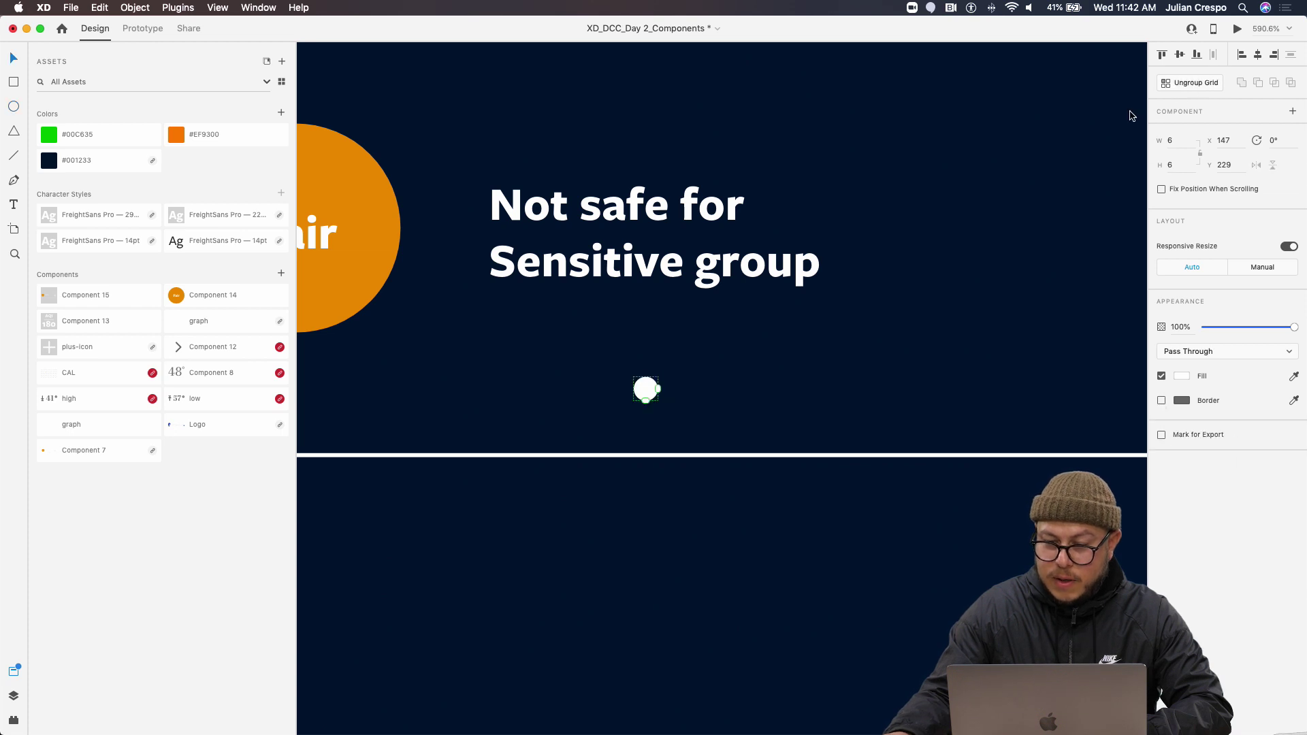
click(665, 393)
drag(665, 393, 851, 394)
key(super+z)
key(super+z)
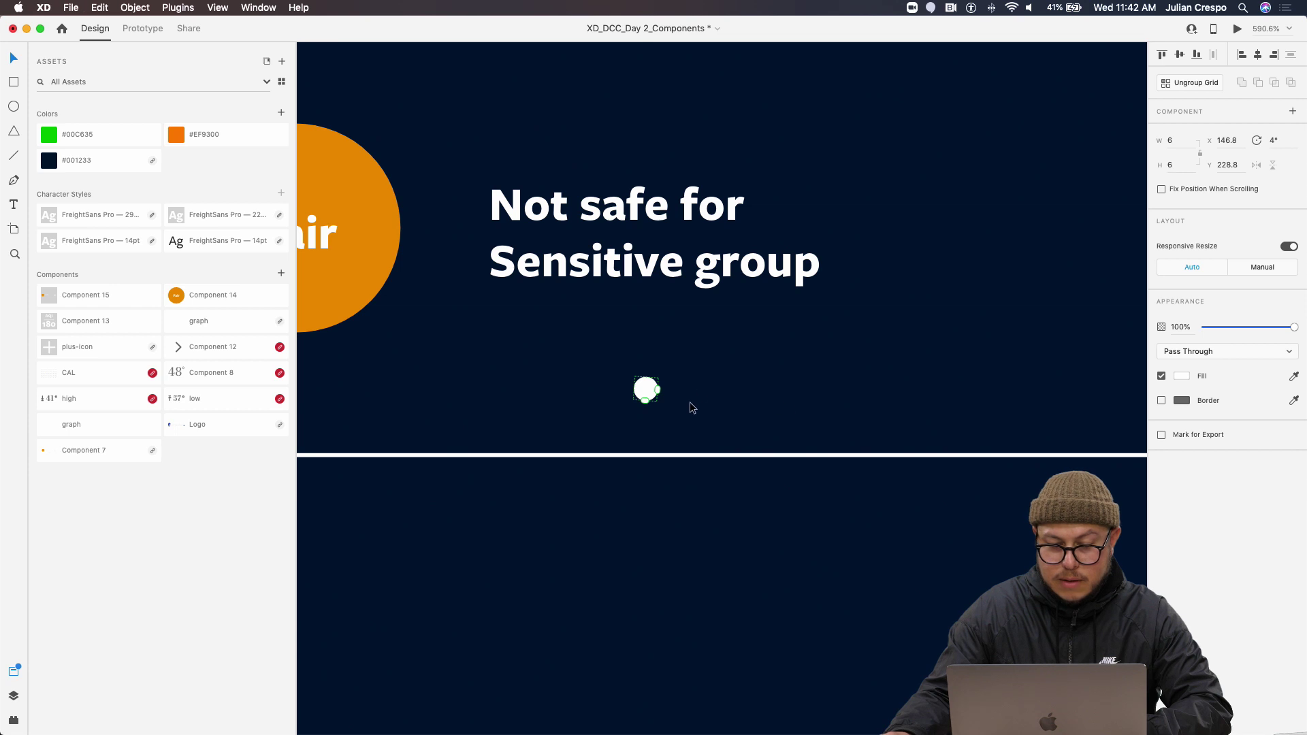
Extend the dot's Repeat Grid into a horizontal row of three dots spaced 5 apart
drag(660, 389, 903, 389)
drag(782, 390, 661, 407)
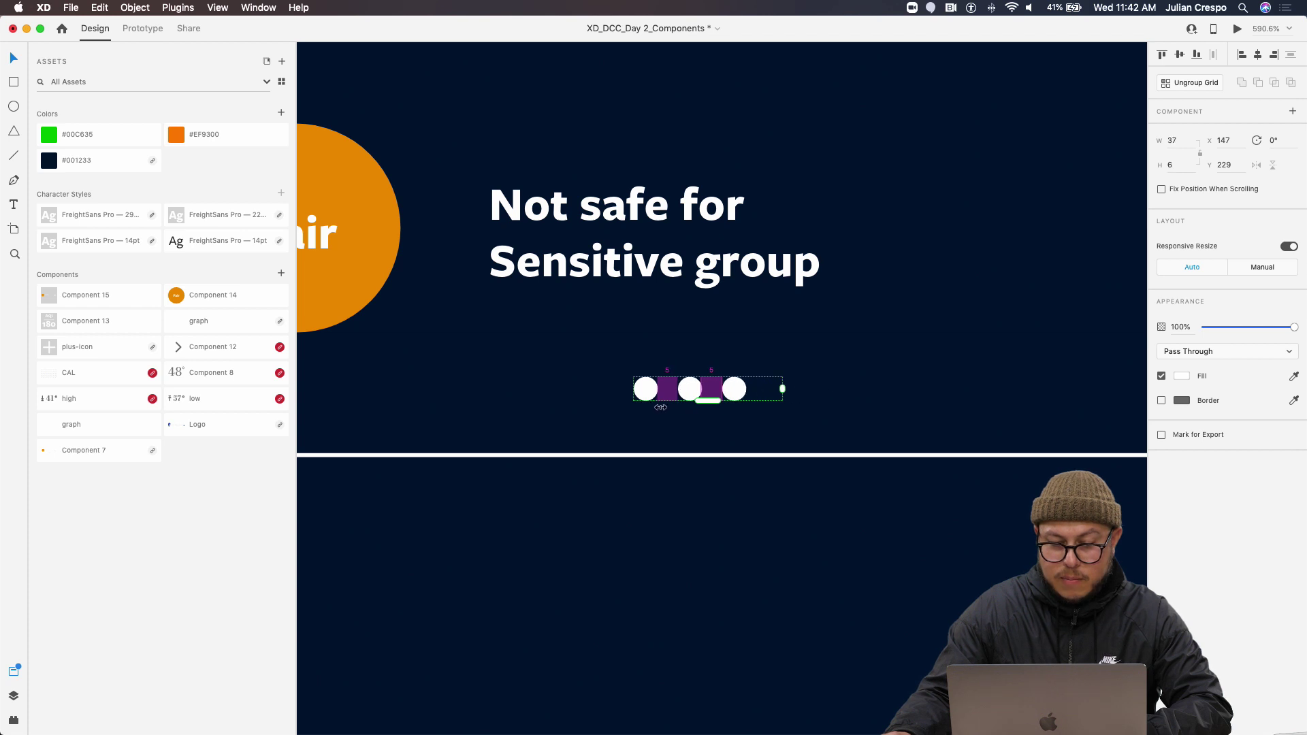
scroll(762, 439, down, 10)
scroll(795, 460, down, 2)
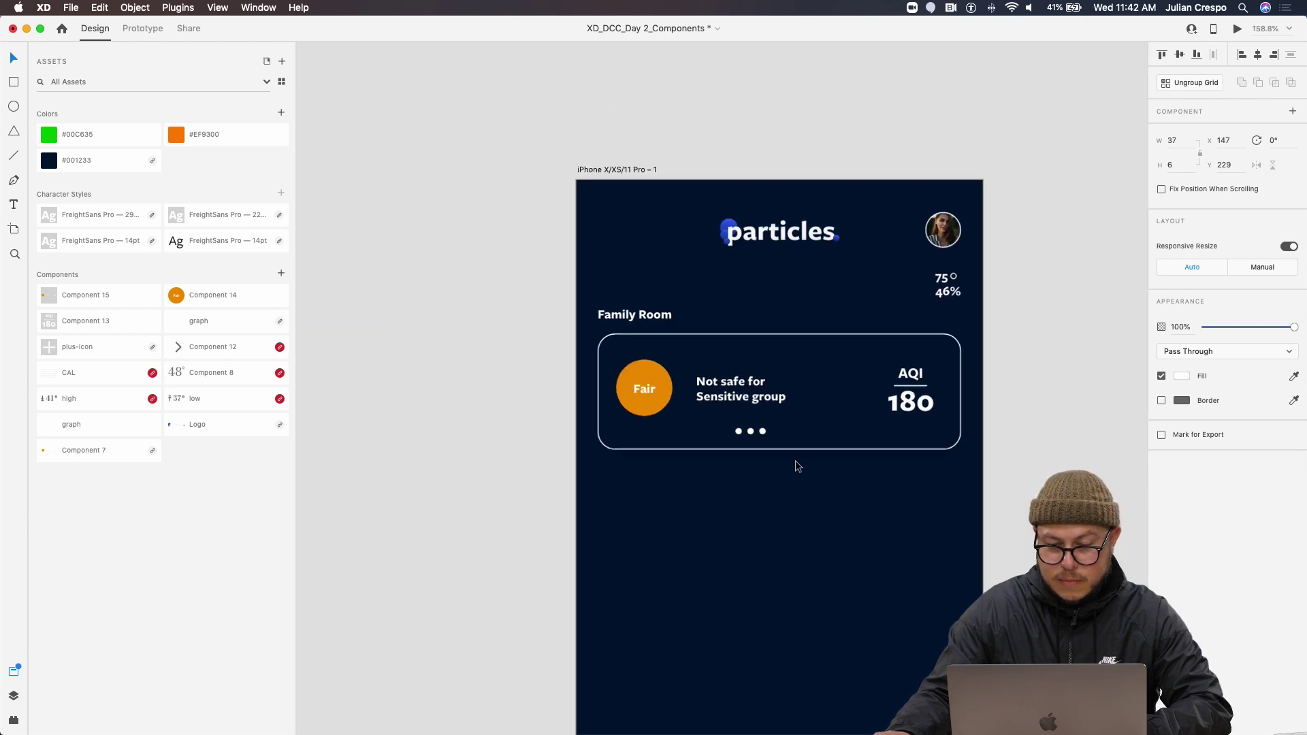
Trim the dot row's Repeat Grid to a width of 29 and move it to X 176, Y 233
scroll(796, 460, up, 10)
click(708, 382)
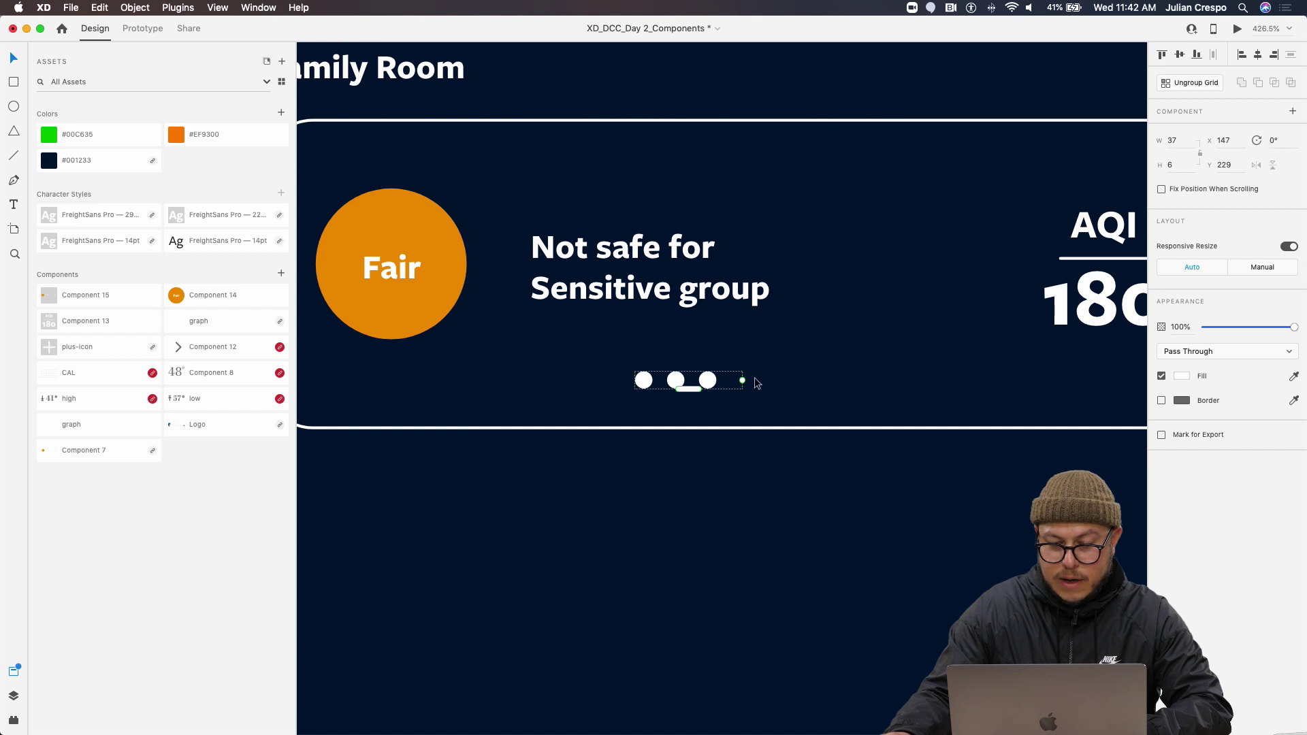
drag(742, 380, 804, 401)
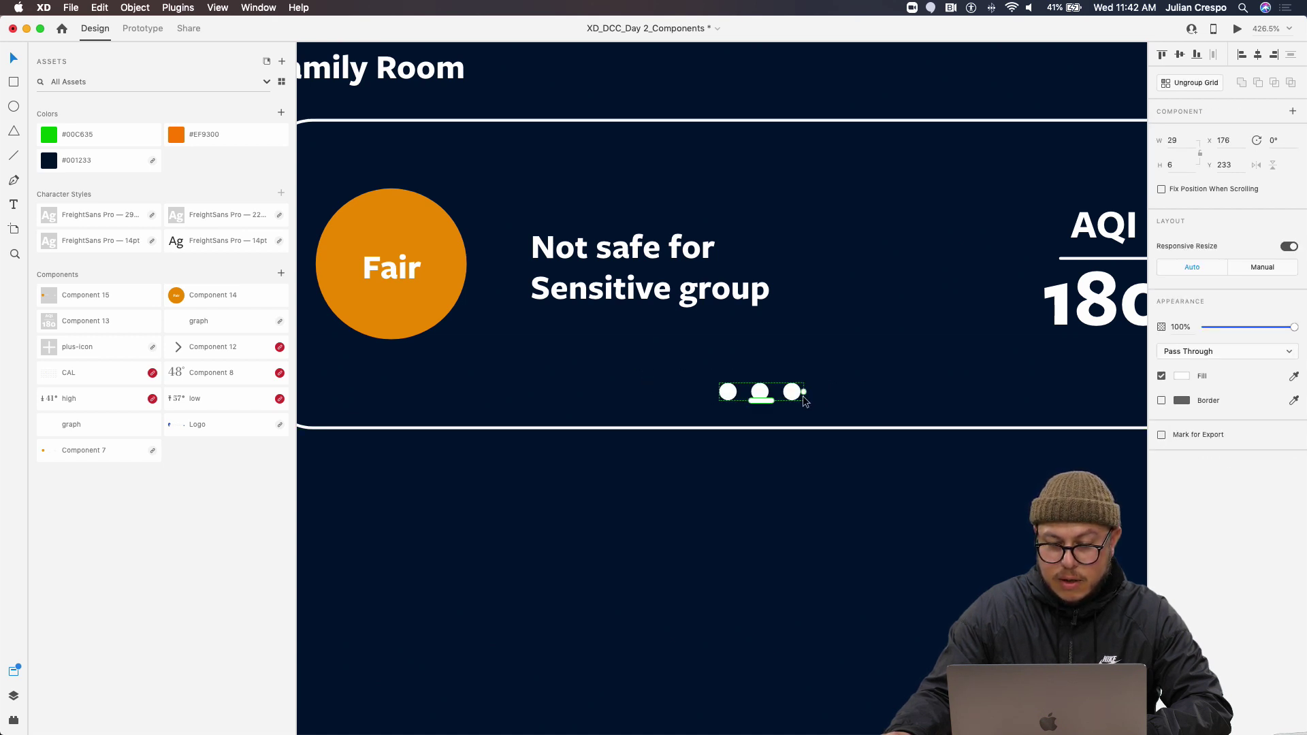
Ungroup the dots' Repeat Grid and turn the three dots into a plain group centered horizontally on the card
scroll(803, 395, up, 5)
double_click(793, 398)
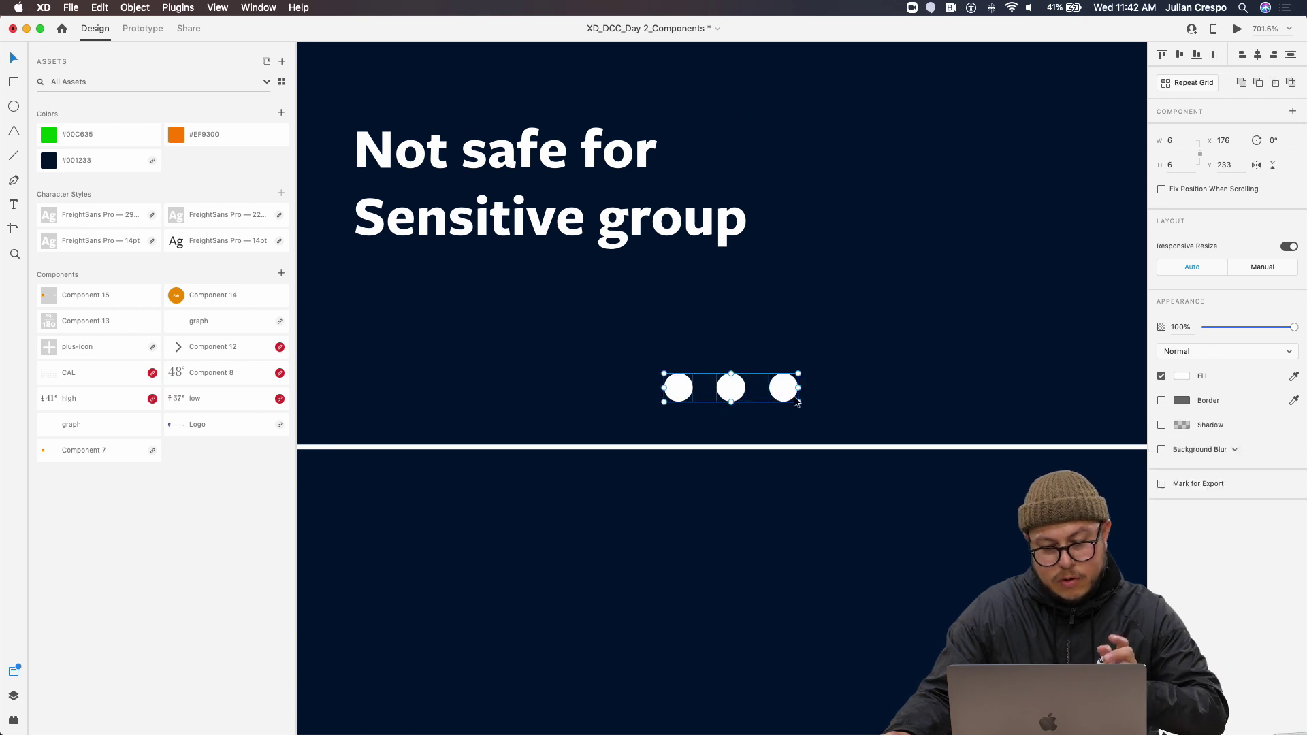
scroll(795, 408, down, 3)
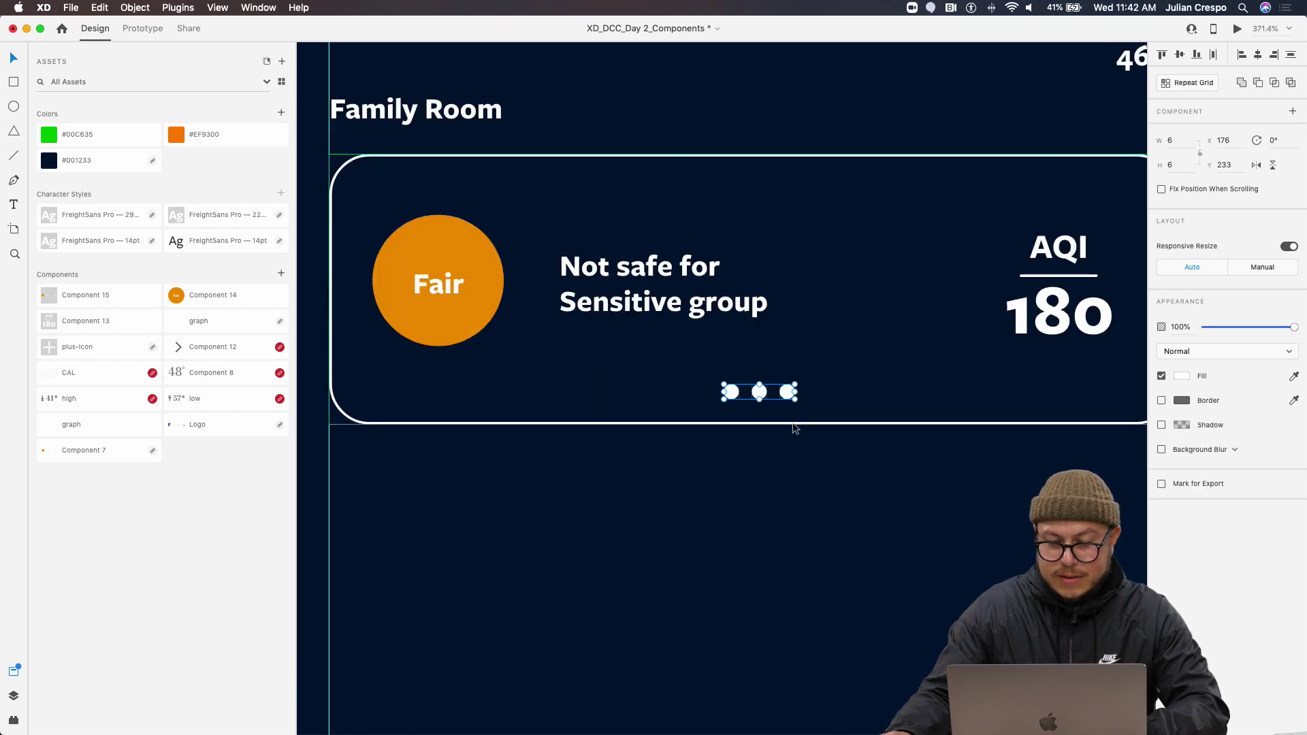
key(super+z)
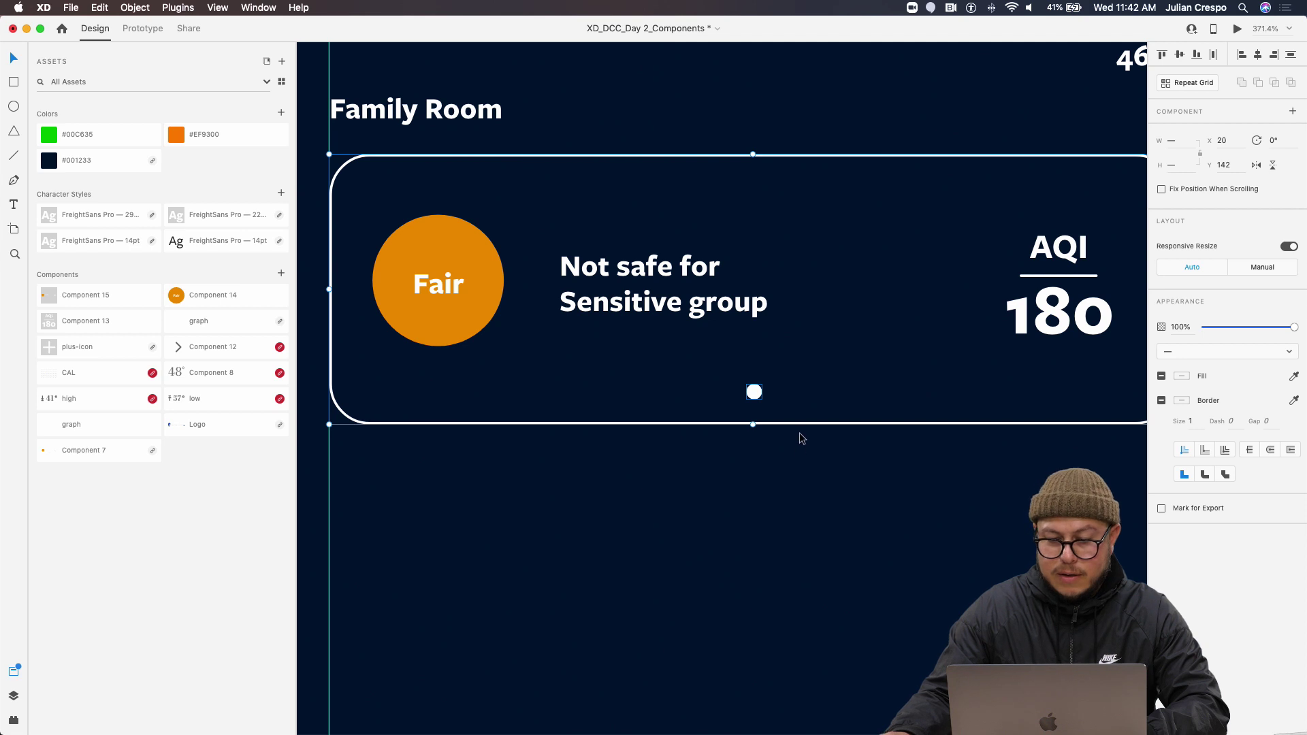
key(super+shift+z)
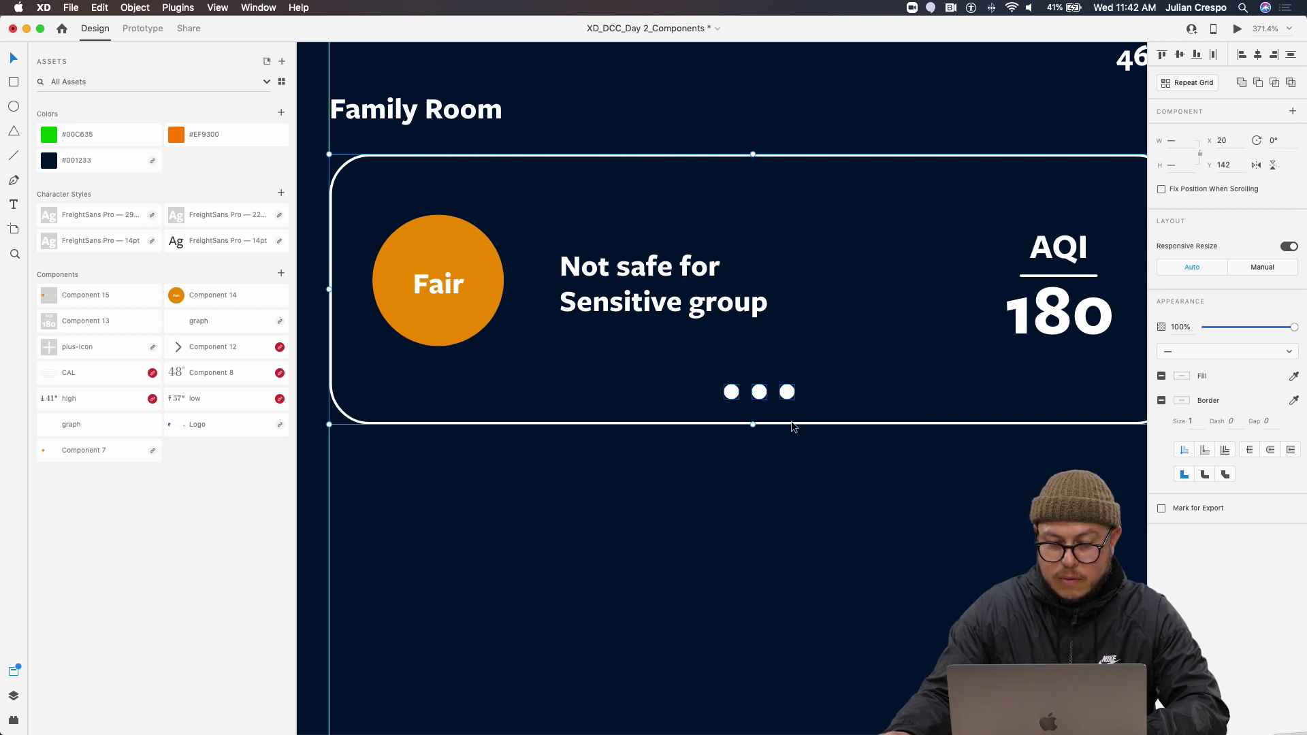
shift+click(791, 422)
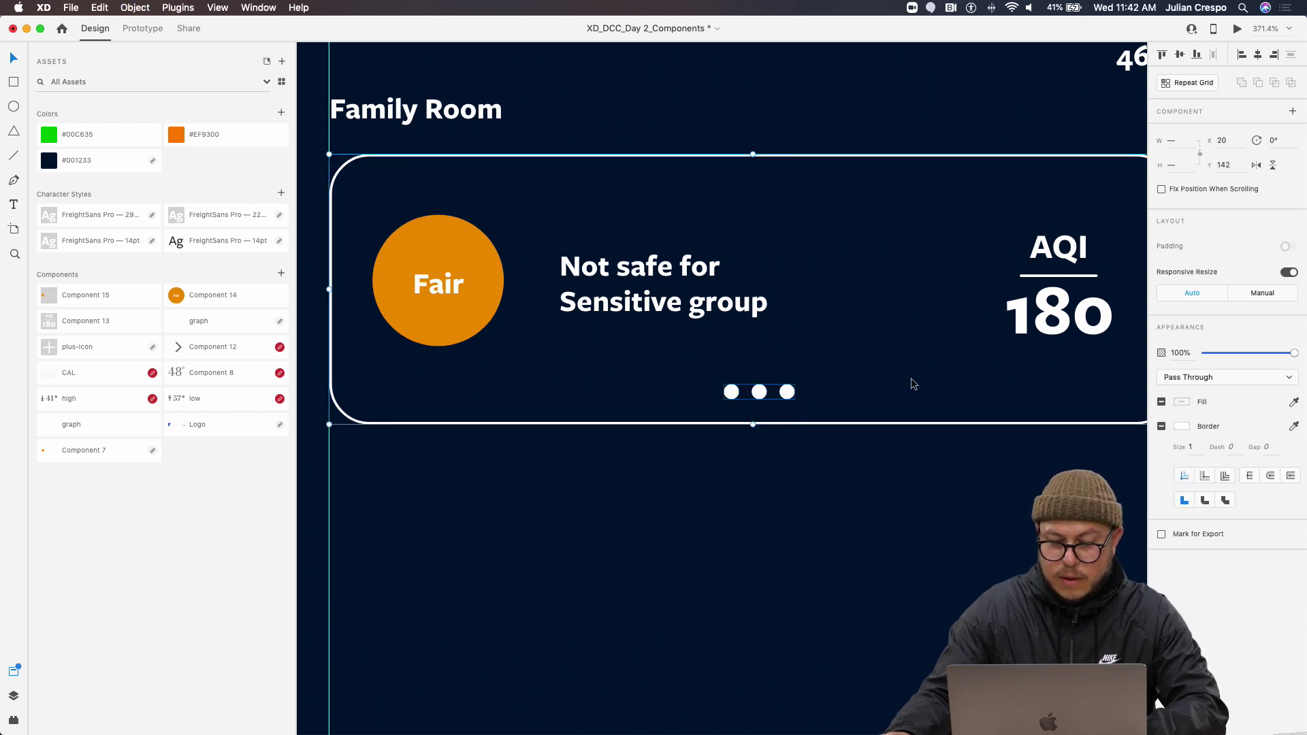
key(super+z)
scroll(586, 554, down, 5)
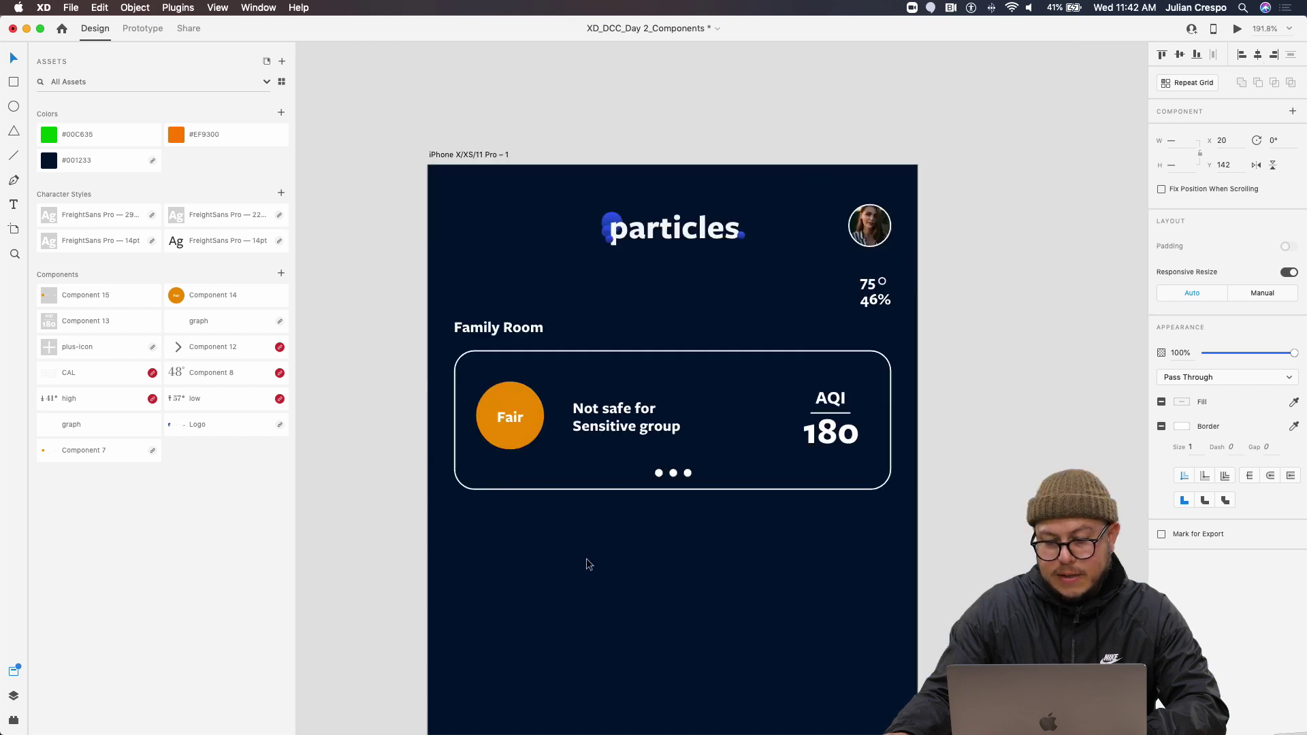
click(656, 590)
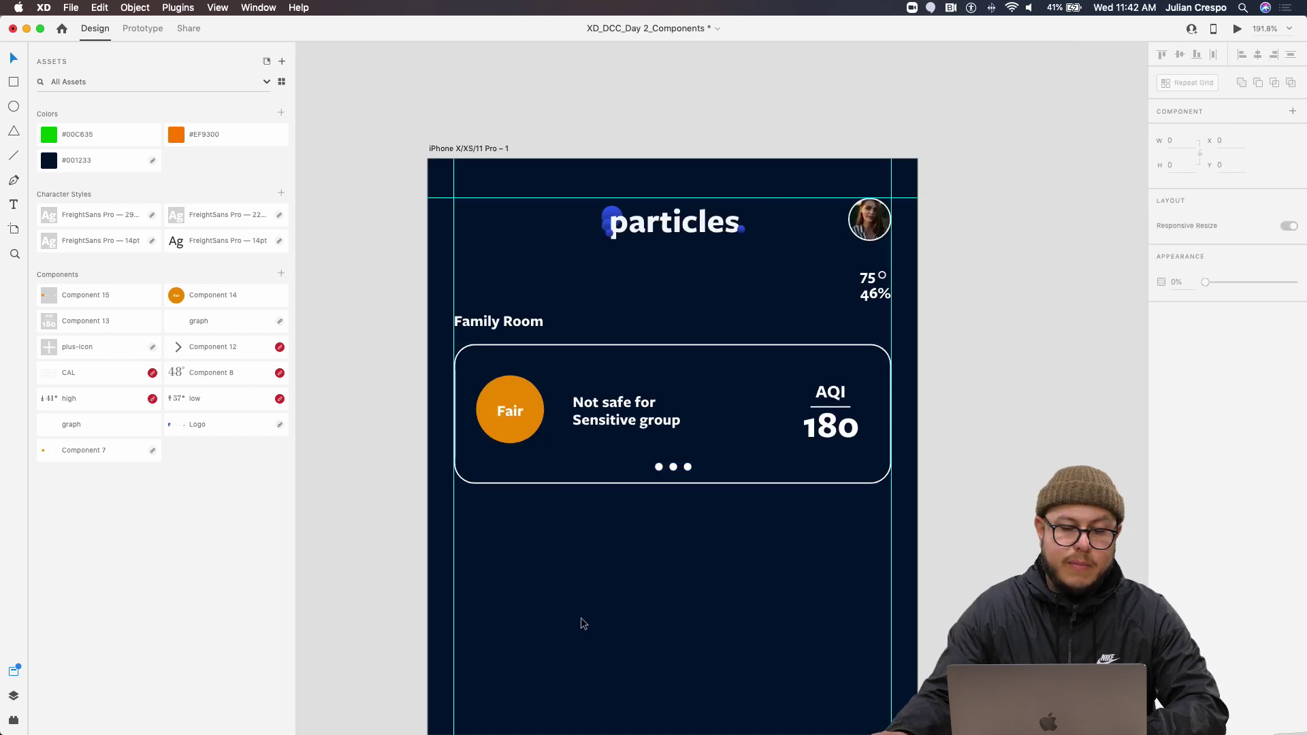
Add a new state named Expanded to the air-quality card component and switch to it
scroll(631, 603, down, 2)
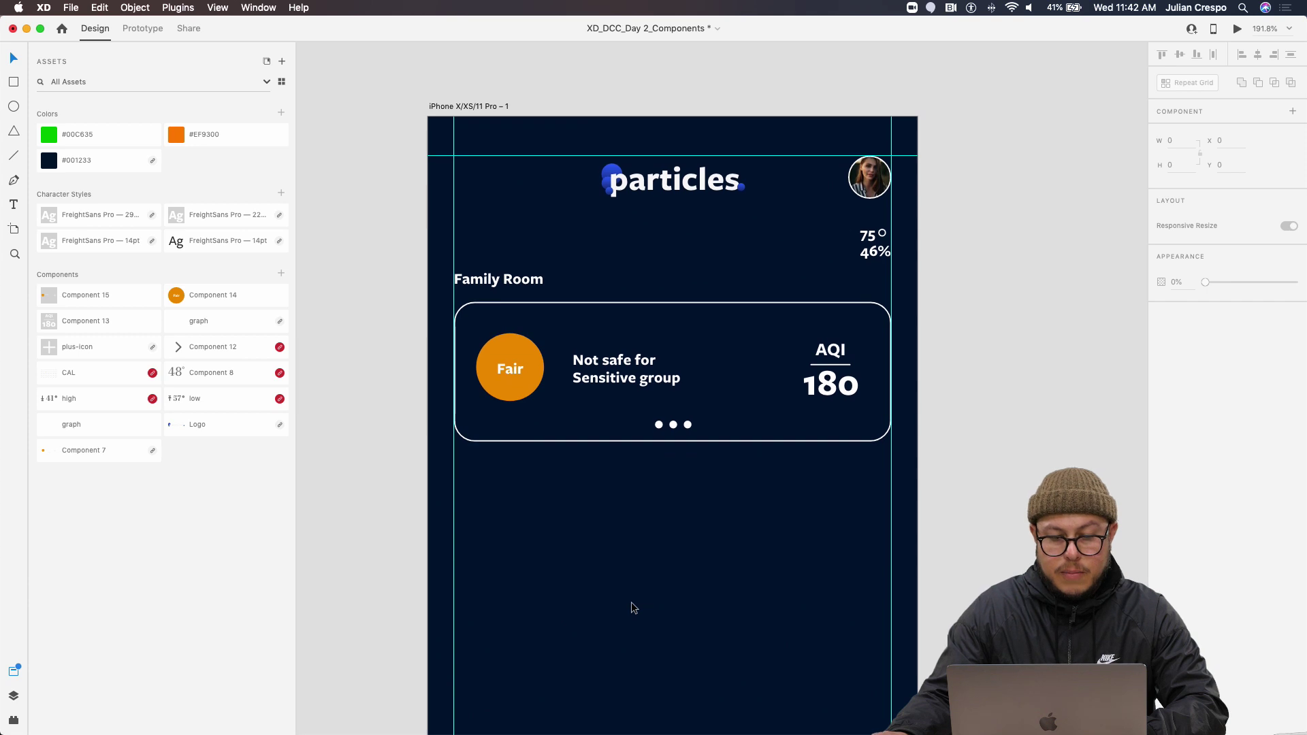
scroll(632, 607, down, 3)
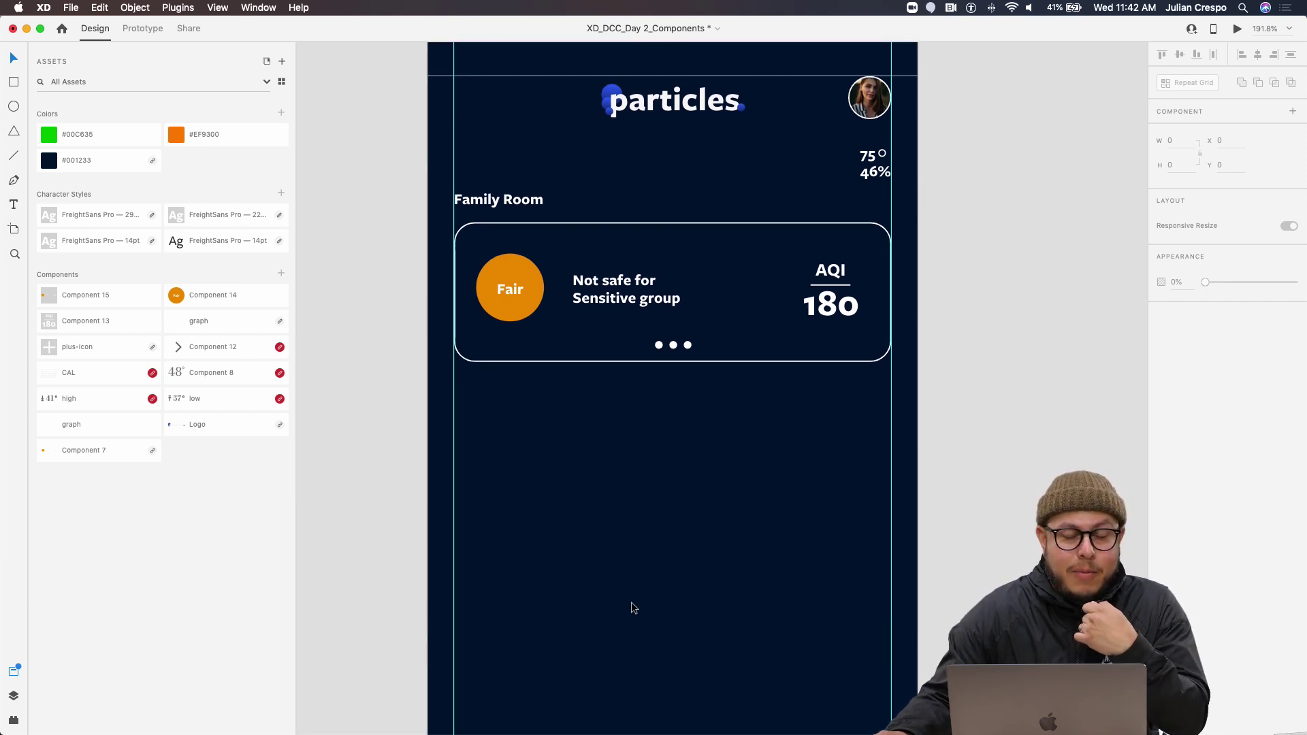
click(698, 358)
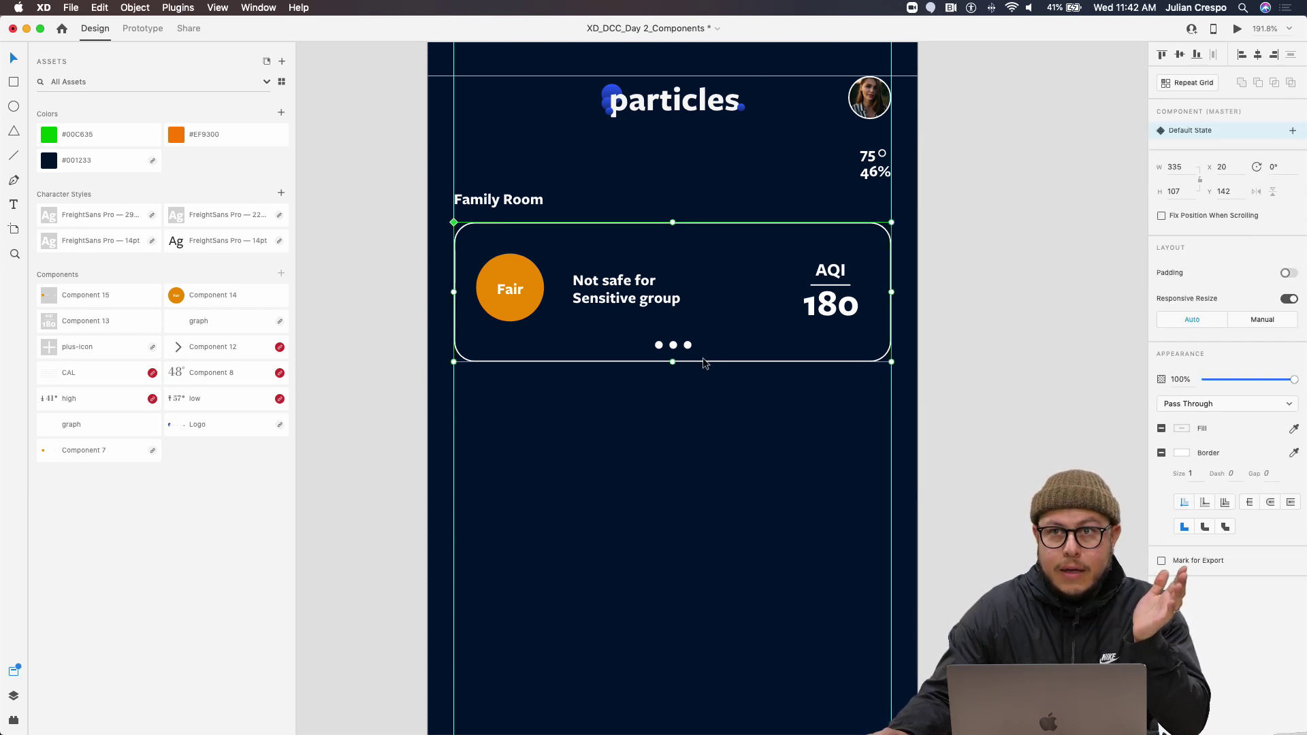
click(1293, 130)
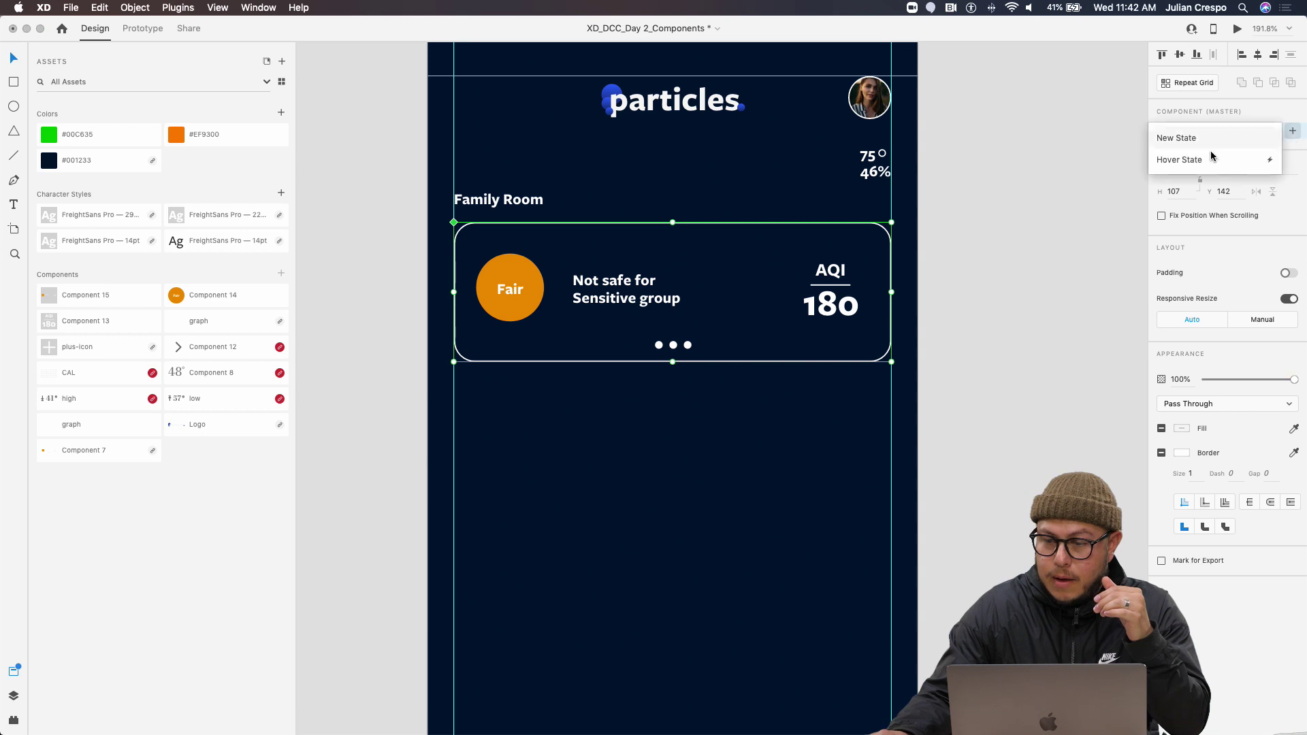
click(1184, 137)
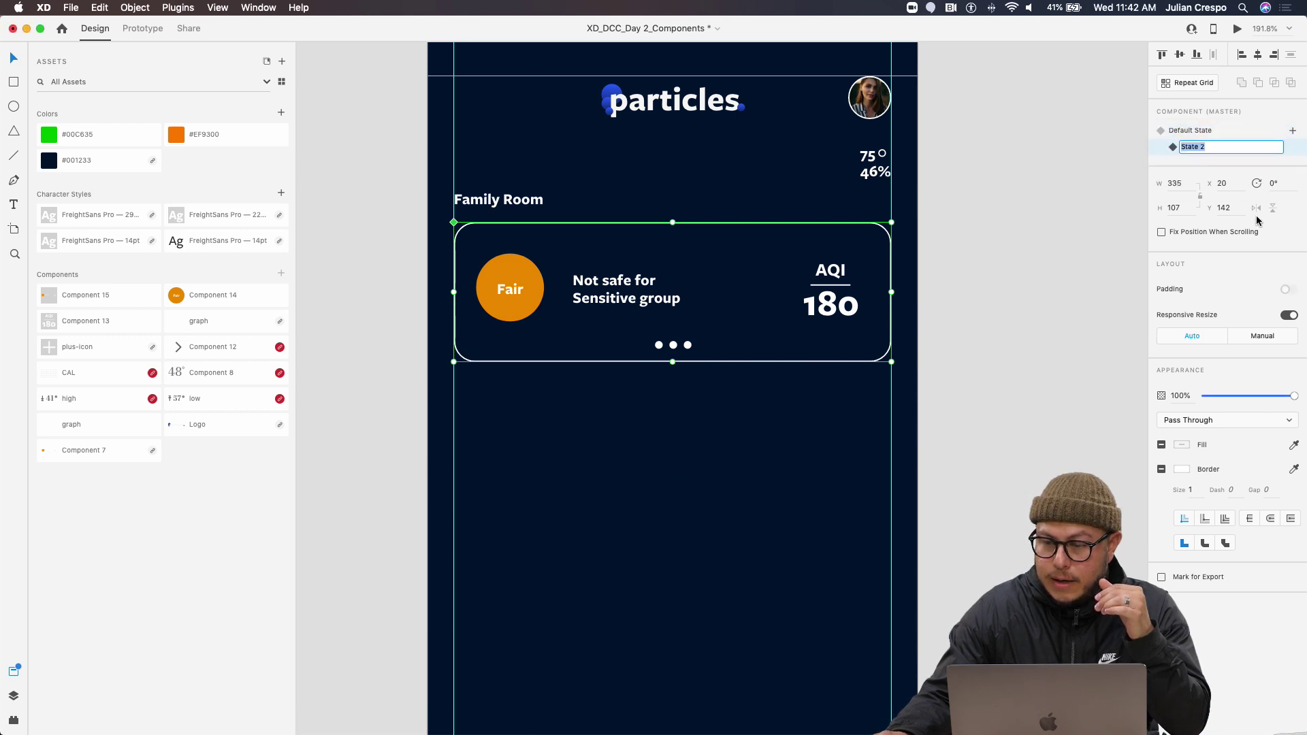
text(E)
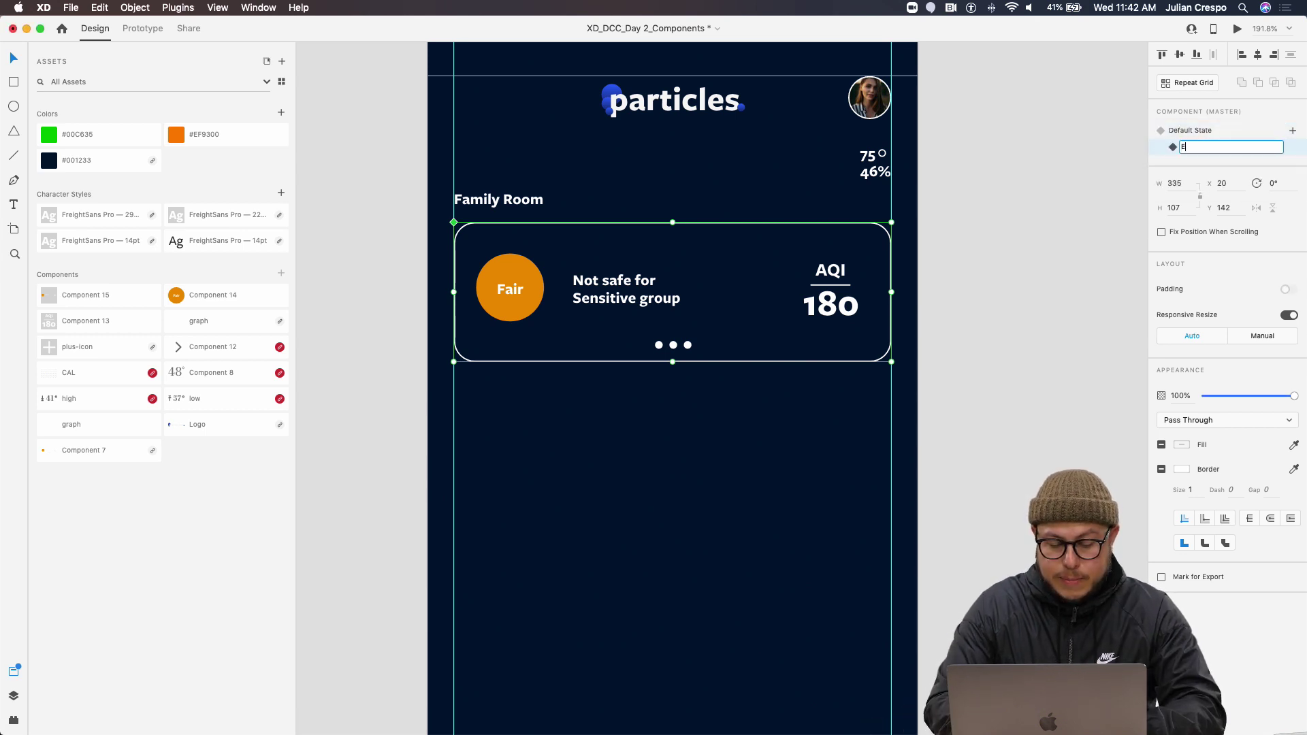
text(xpande)
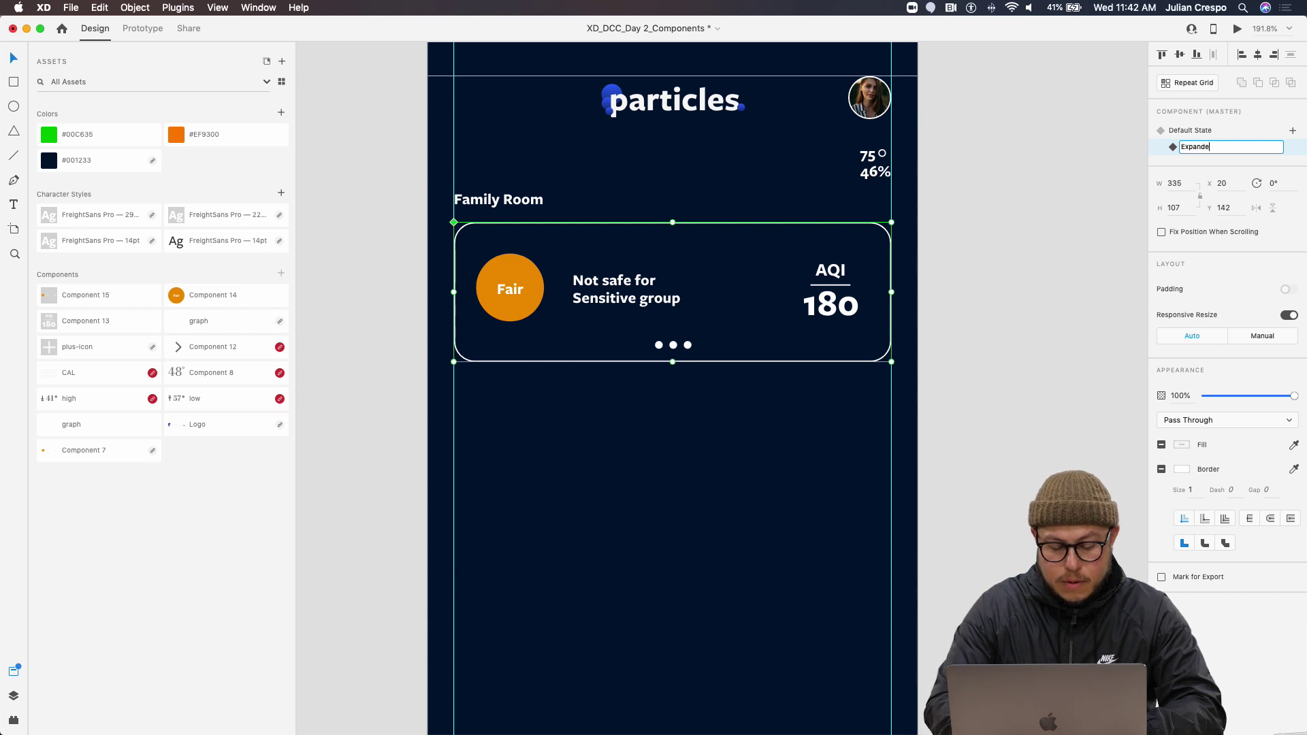
text(d)
key(Return)
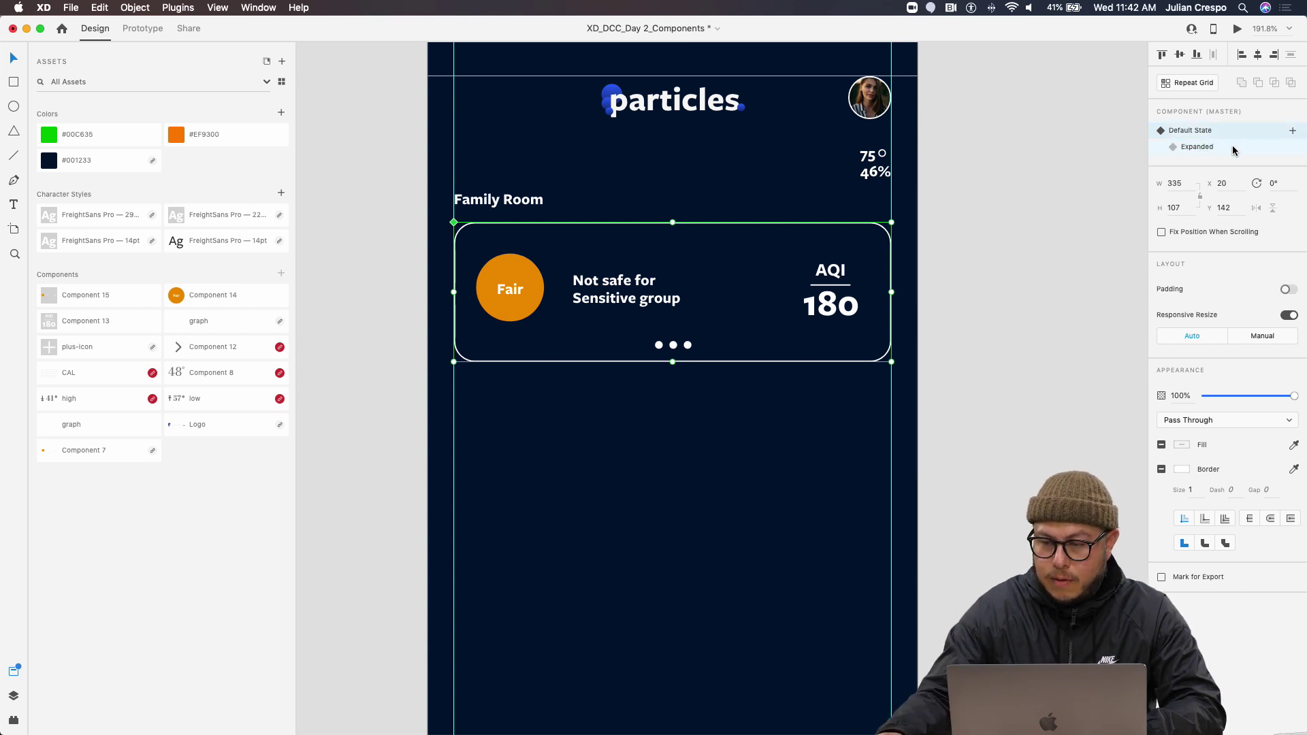
click(1231, 146)
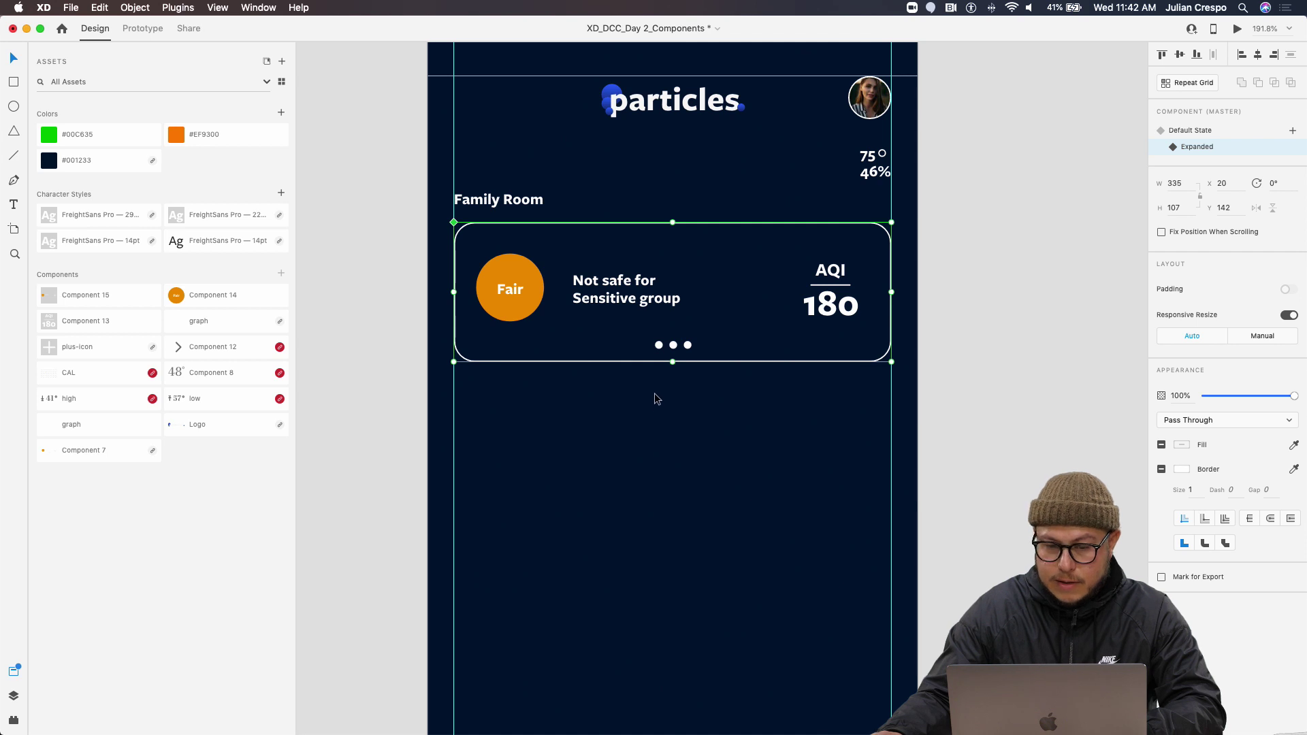
Try to stretch the Expanded card downward, both as a whole component and by its border rectangle alone
mouse_move(654, 393)
mouse_down()
mouse_move(638, 266)
mouse_move(665, 399)
mouse_up()
scroll(664, 340, down, 5)
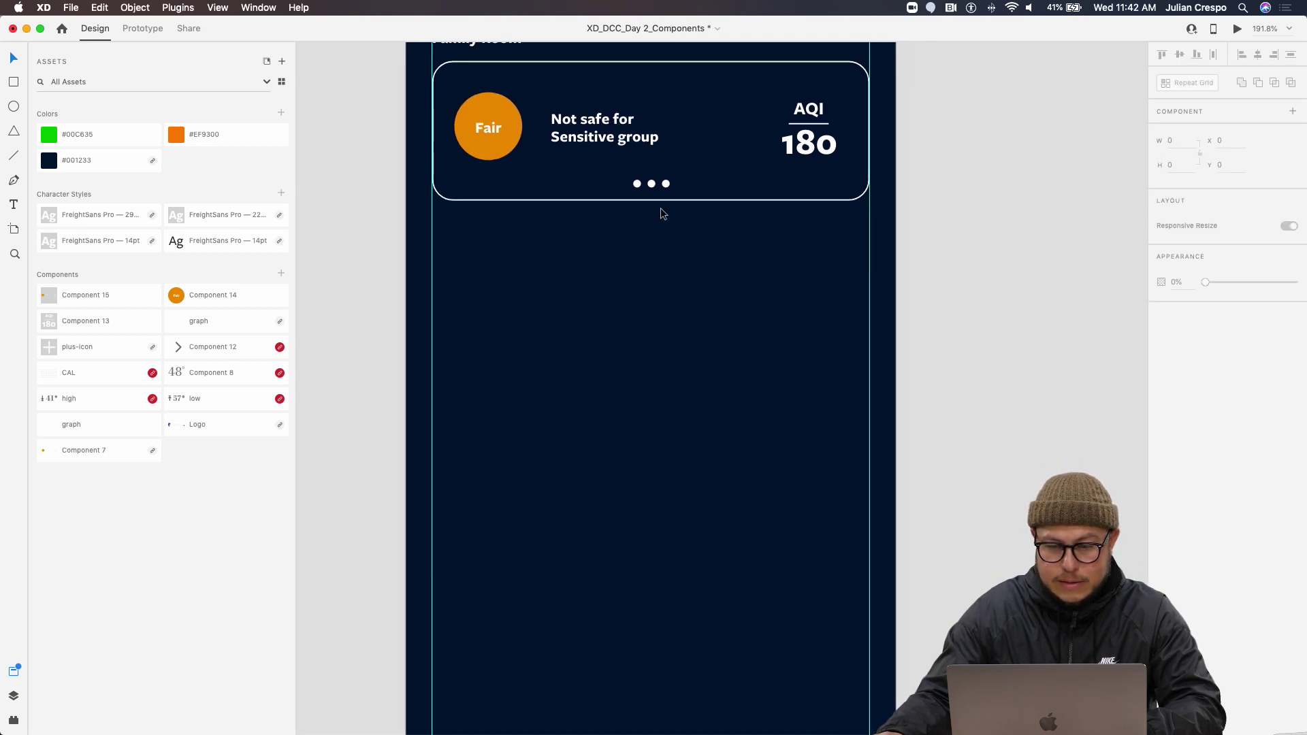
click(659, 198)
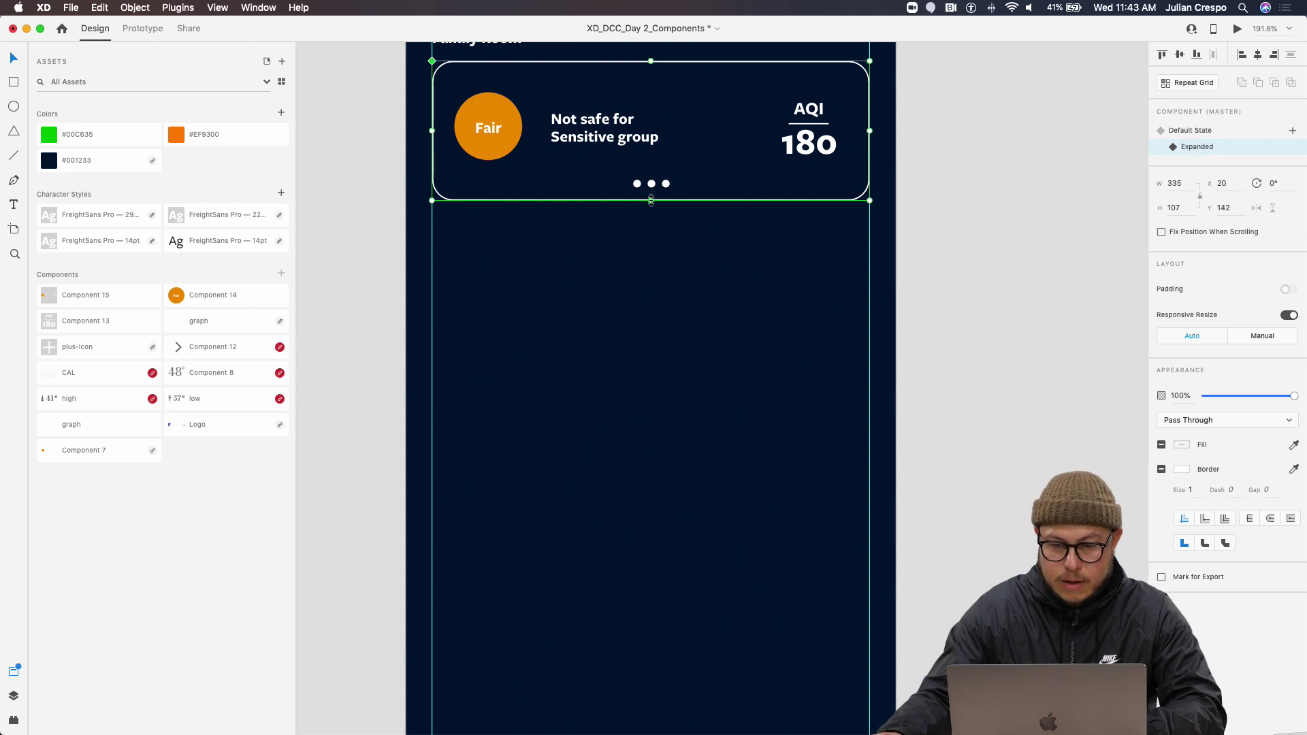
drag(651, 200, 669, 353)
key(super+z)
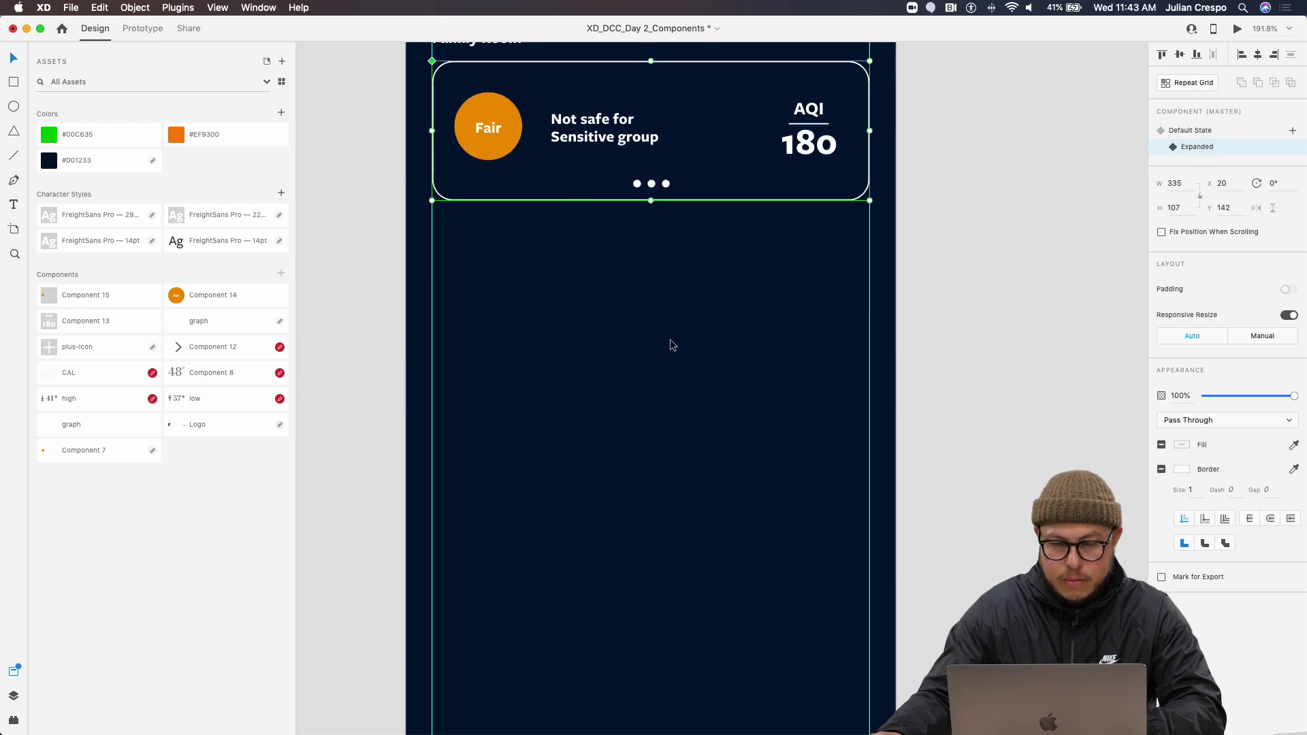
double_click(672, 201)
drag(652, 201, 653, 625)
key(super+z)
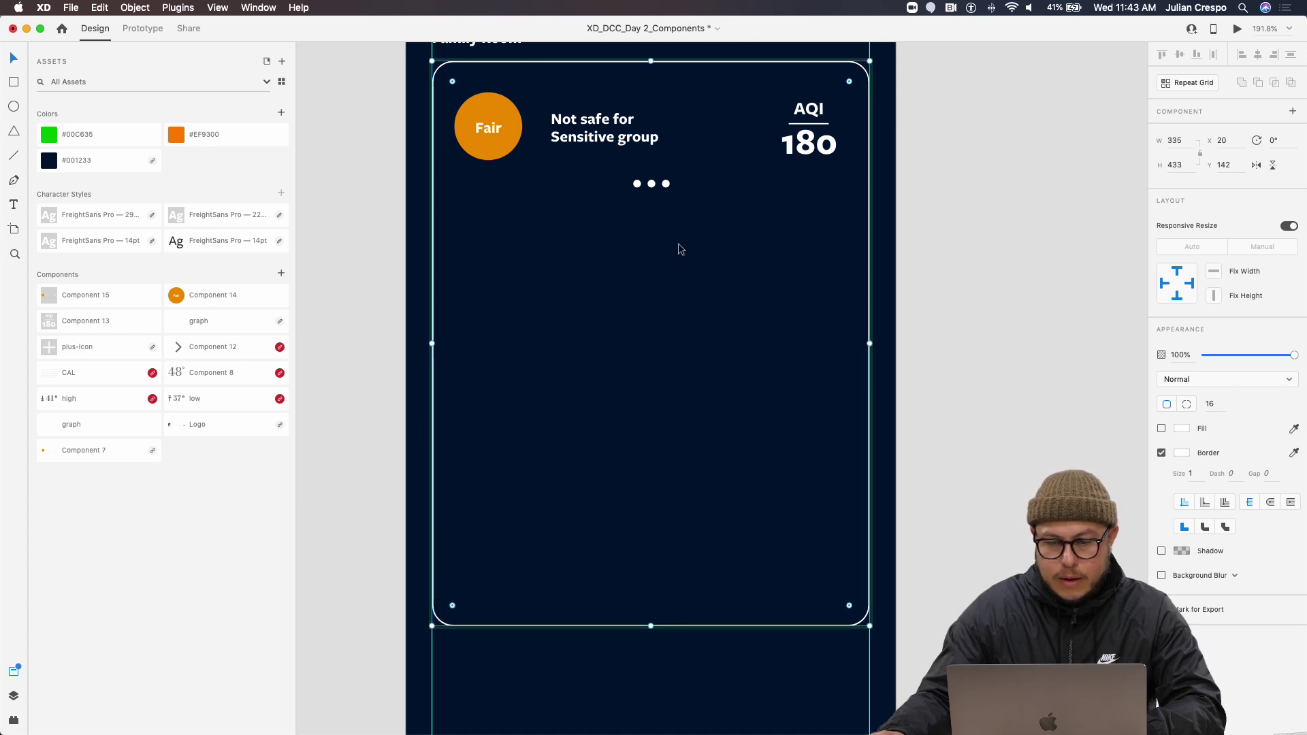
click(652, 183)
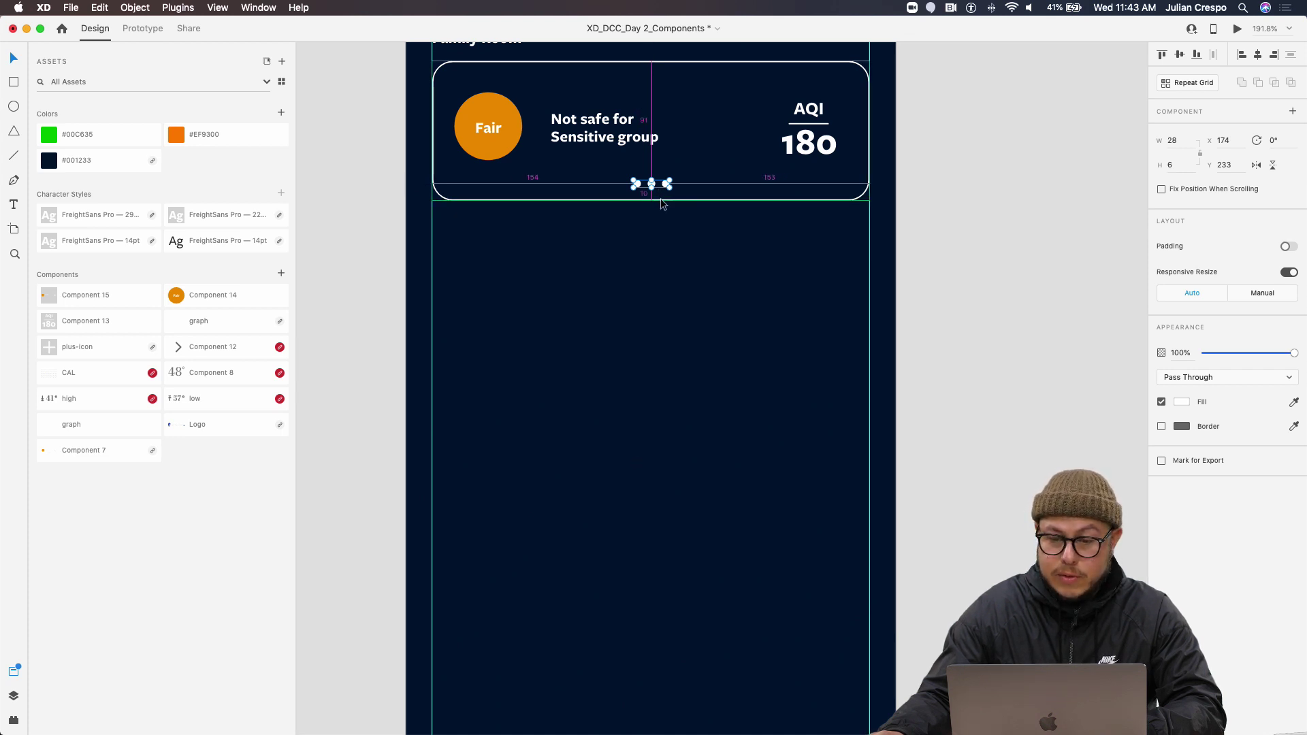
key(Escape)
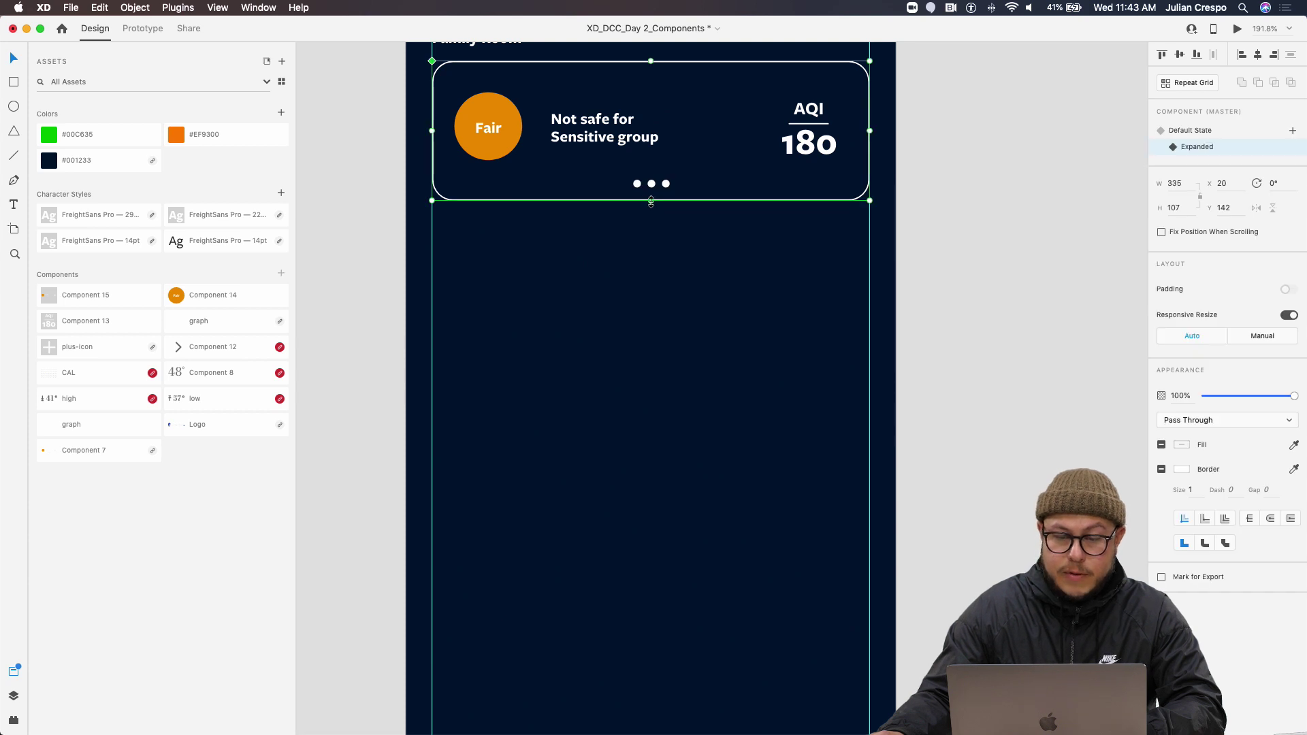
drag(651, 201, 651, 385)
key(super+z)
Stretch only the border rectangle inside the Expanded card downward from its lower edge to more than four times its height
double_click(651, 200)
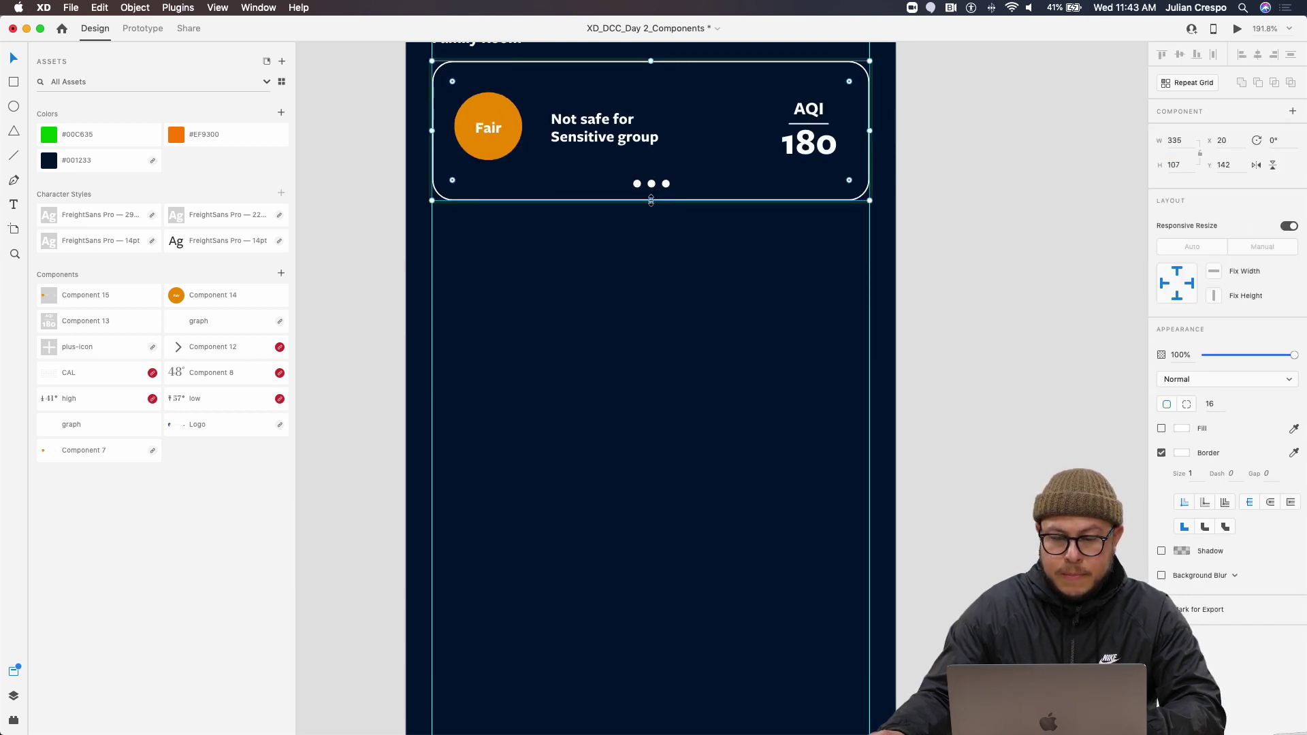
drag(651, 200, 651, 511)
scroll(660, 247, down, 5)
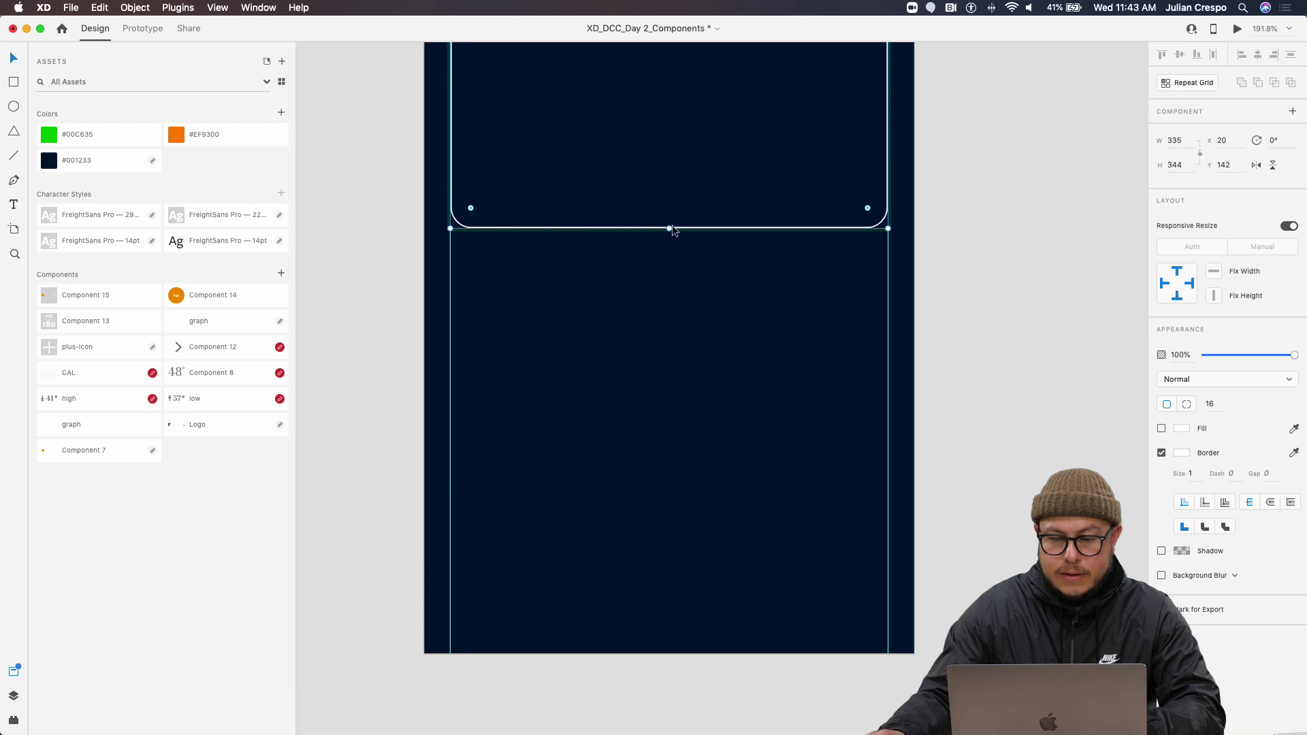
drag(670, 229, 675, 291)
scroll(660, 333, up, 5)
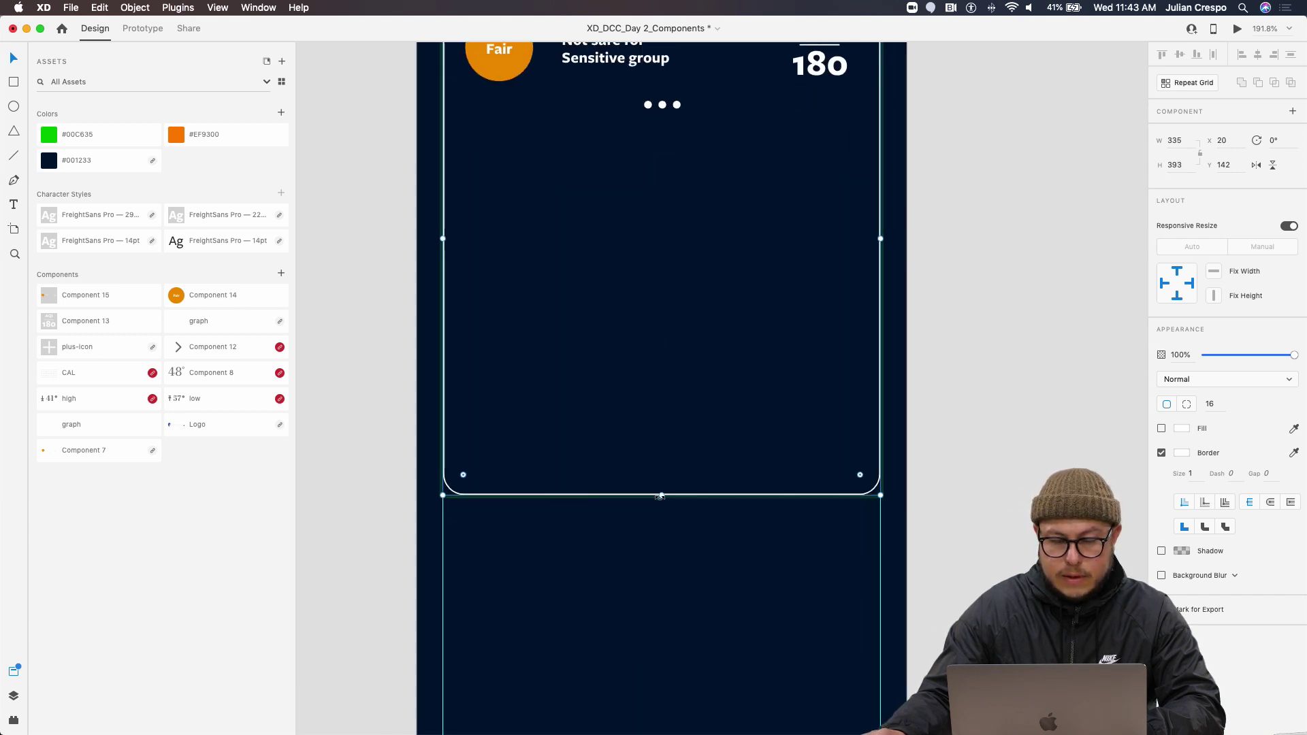
drag(662, 497, 662, 587)
Move the three-dot group straight down to X 174, Y 590, 10 above the expanded card's lower edge
click(633, 105)
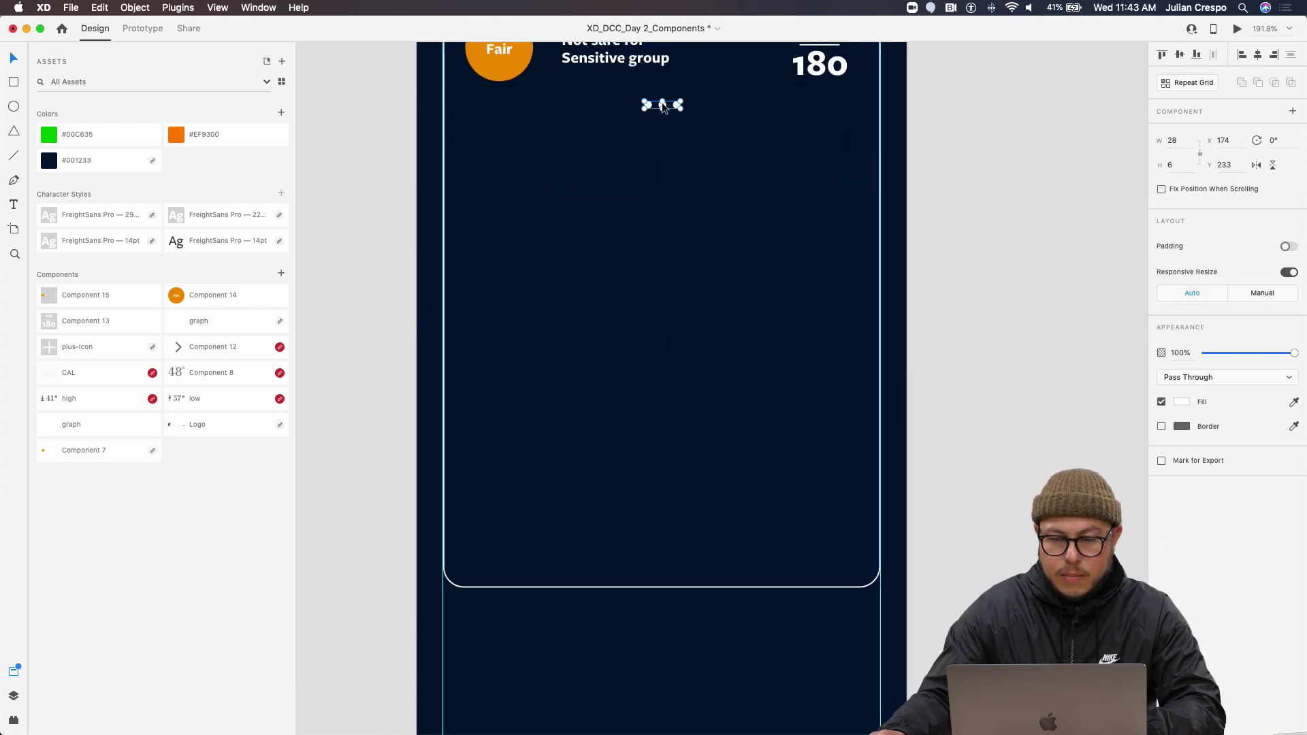
drag(633, 105, 621, 570)
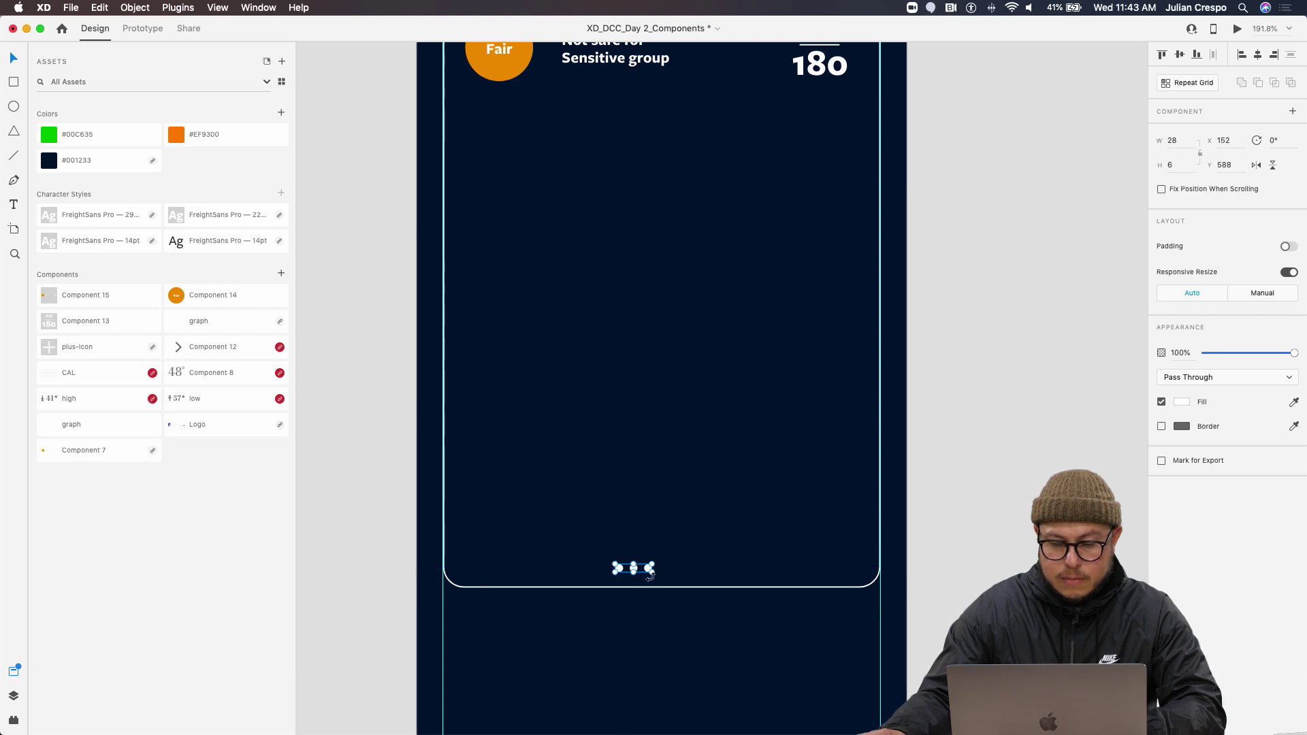
key(super+z)
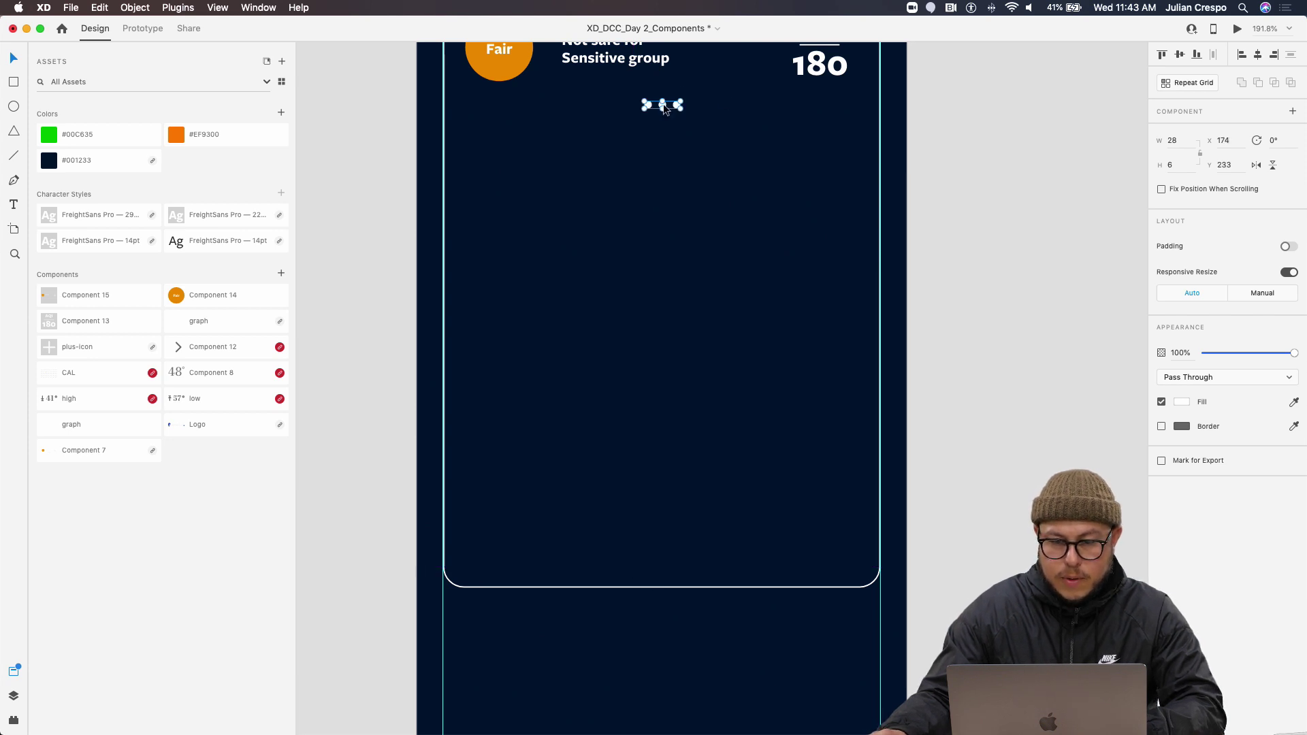
drag(664, 108, 665, 571)
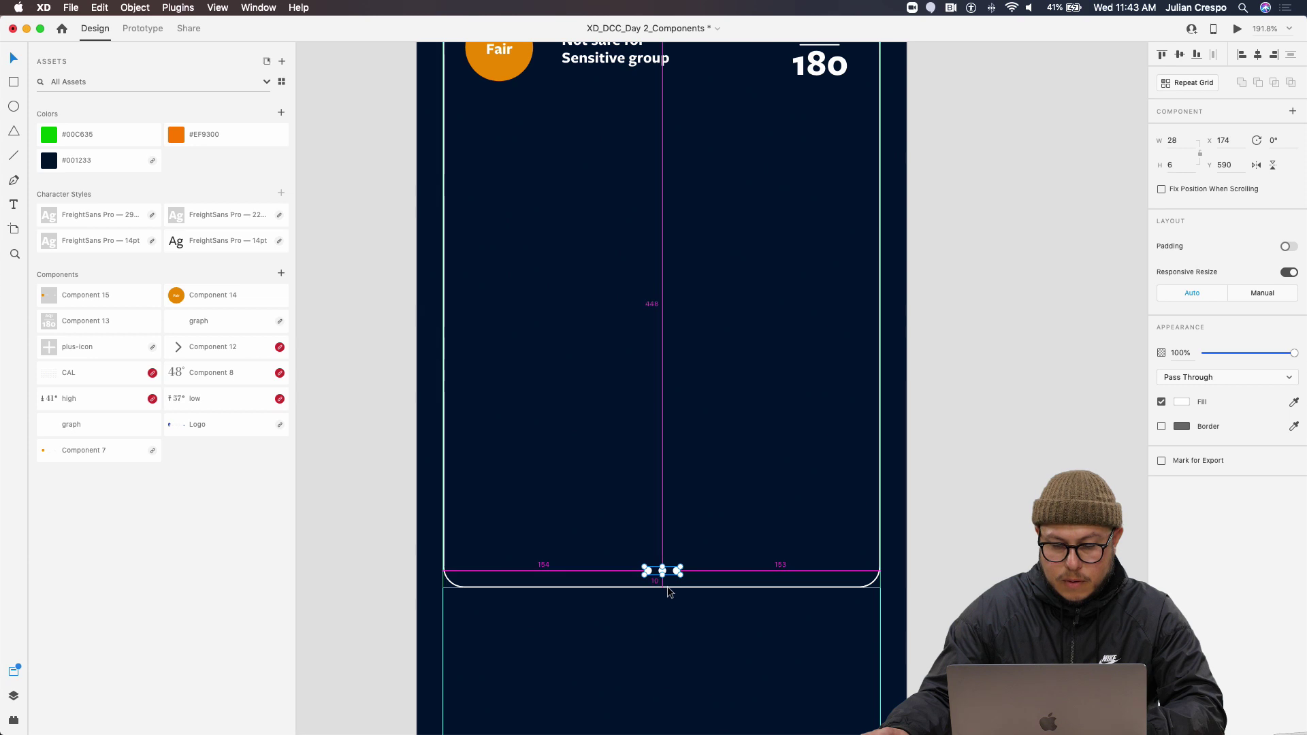
Check the Interaction Plan artboard for the content planned for the expanded air-quality card
scroll(676, 279, up, 3)
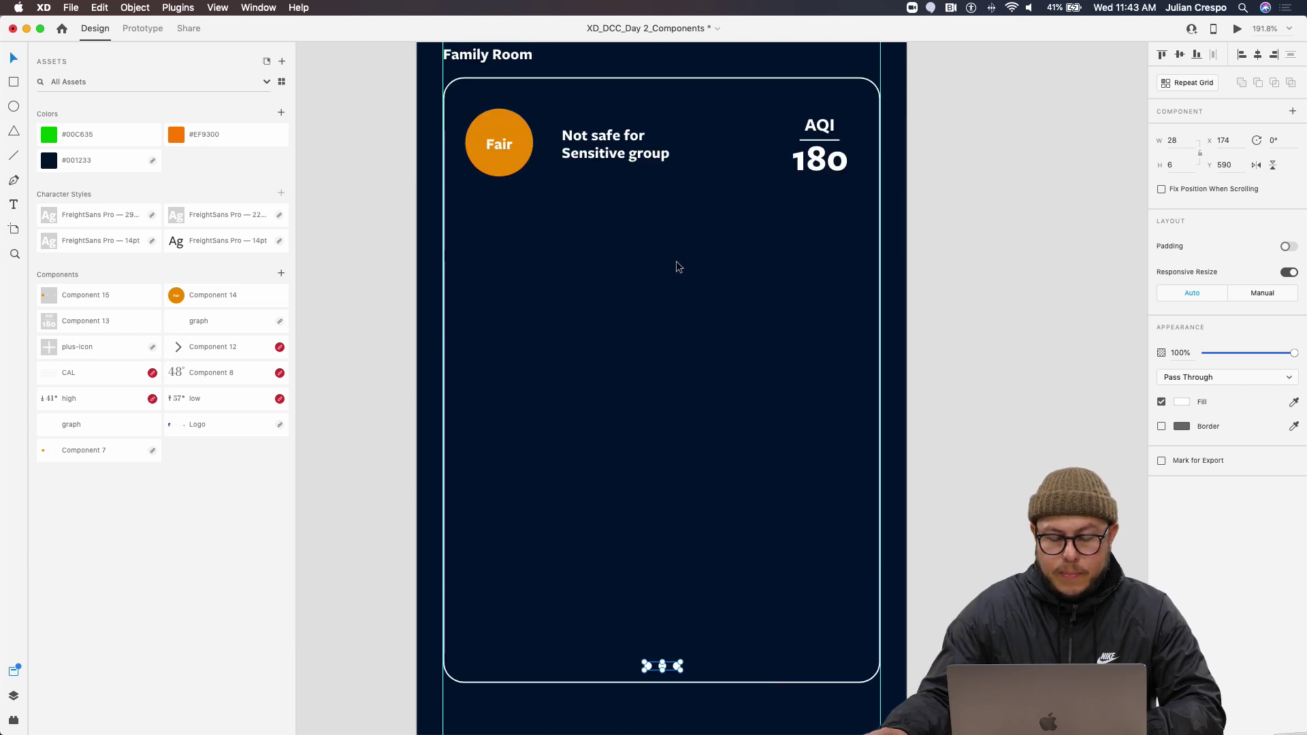
scroll(592, 300, down, 5)
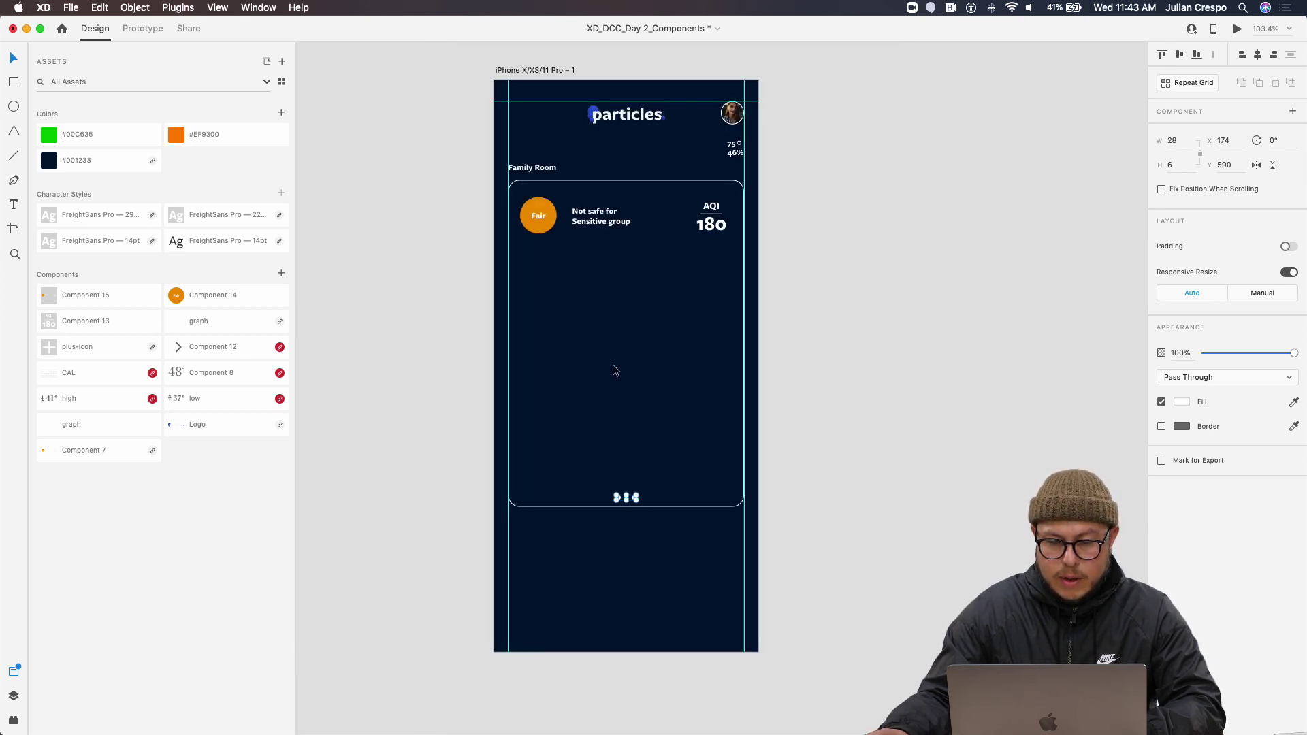
scroll(606, 367, down, 10)
scroll(598, 375, down, 5)
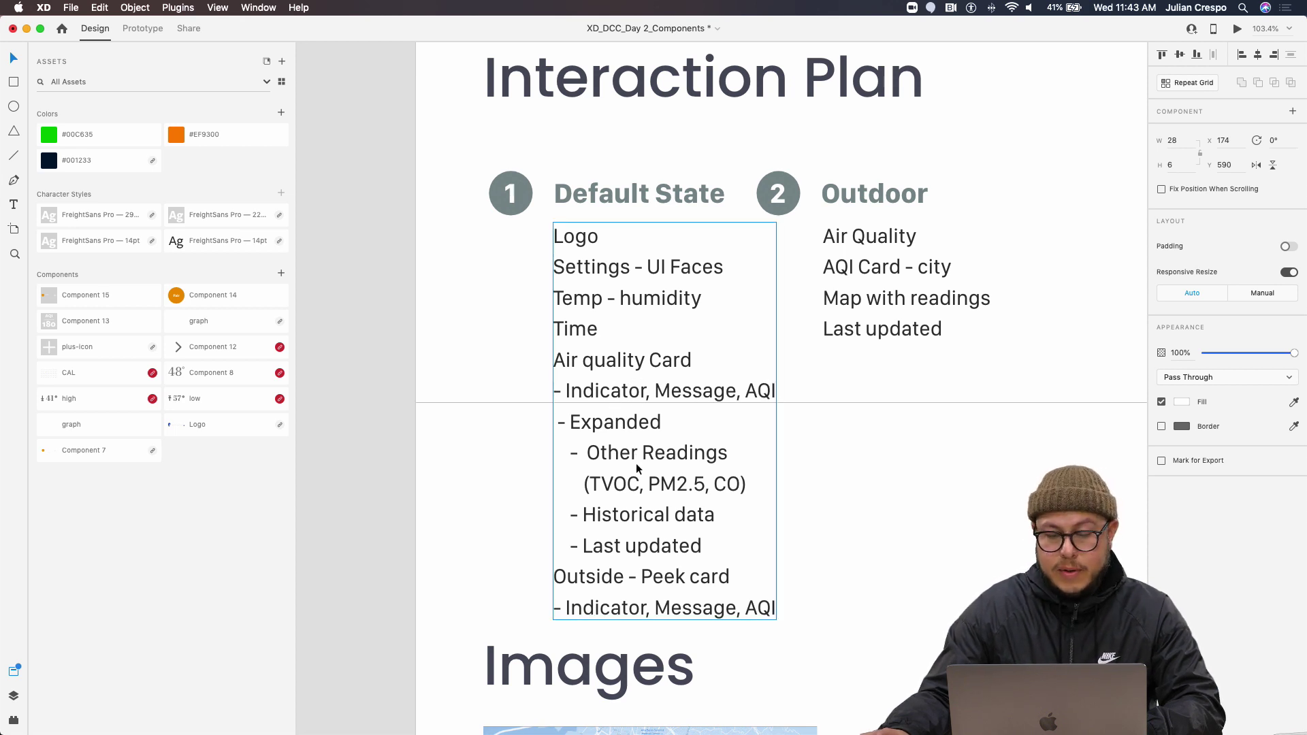
scroll(602, 333, down, 5)
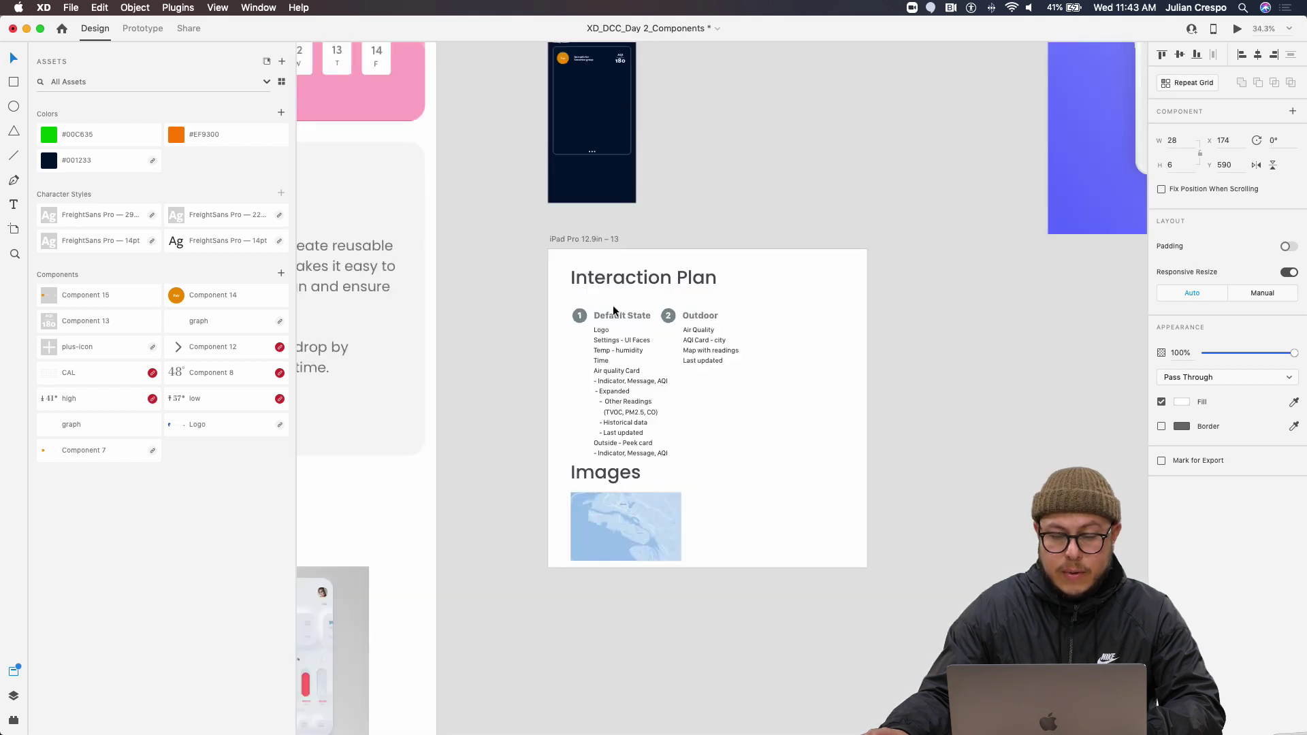
scroll(609, 310, up, 3)
scroll(609, 204, up, 10)
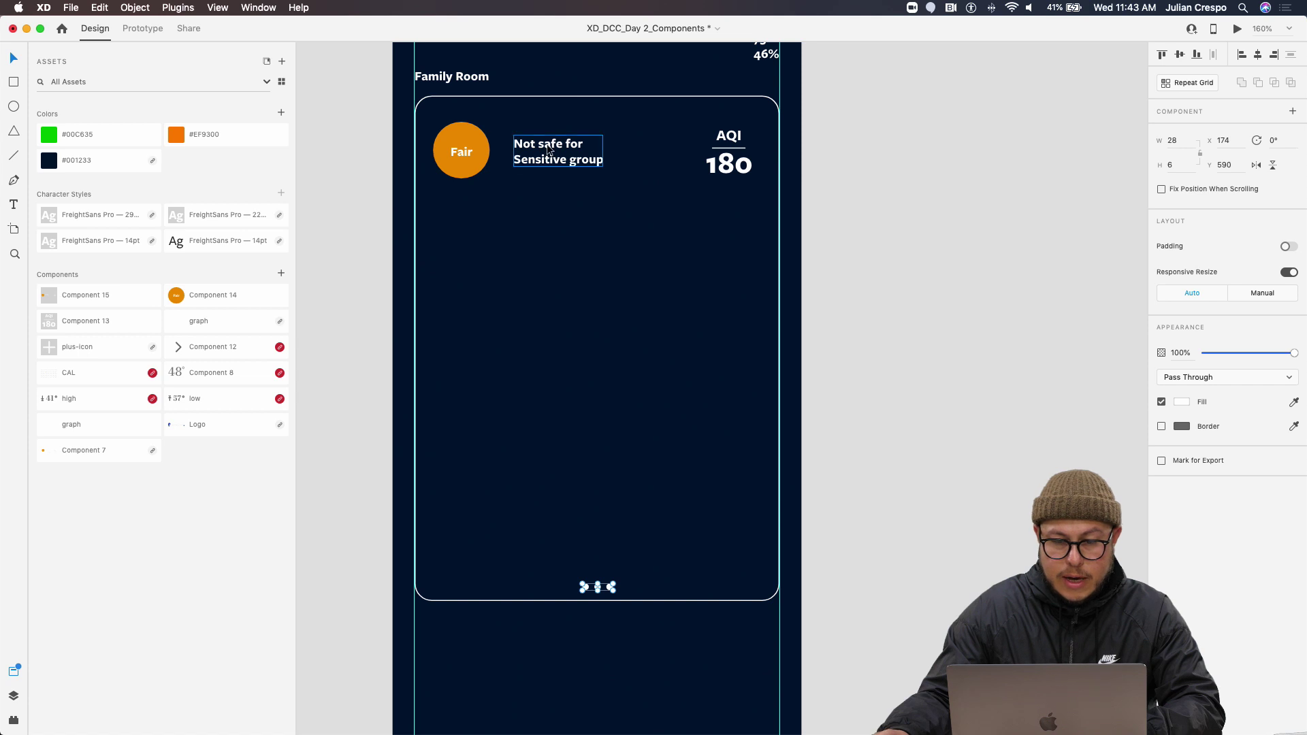
Duplicate the "Not safe for Sensitive group" text inside the expanded card and place the copy at X 53, Y 256
drag(531, 151, 467, 233)
double_click(481, 244)
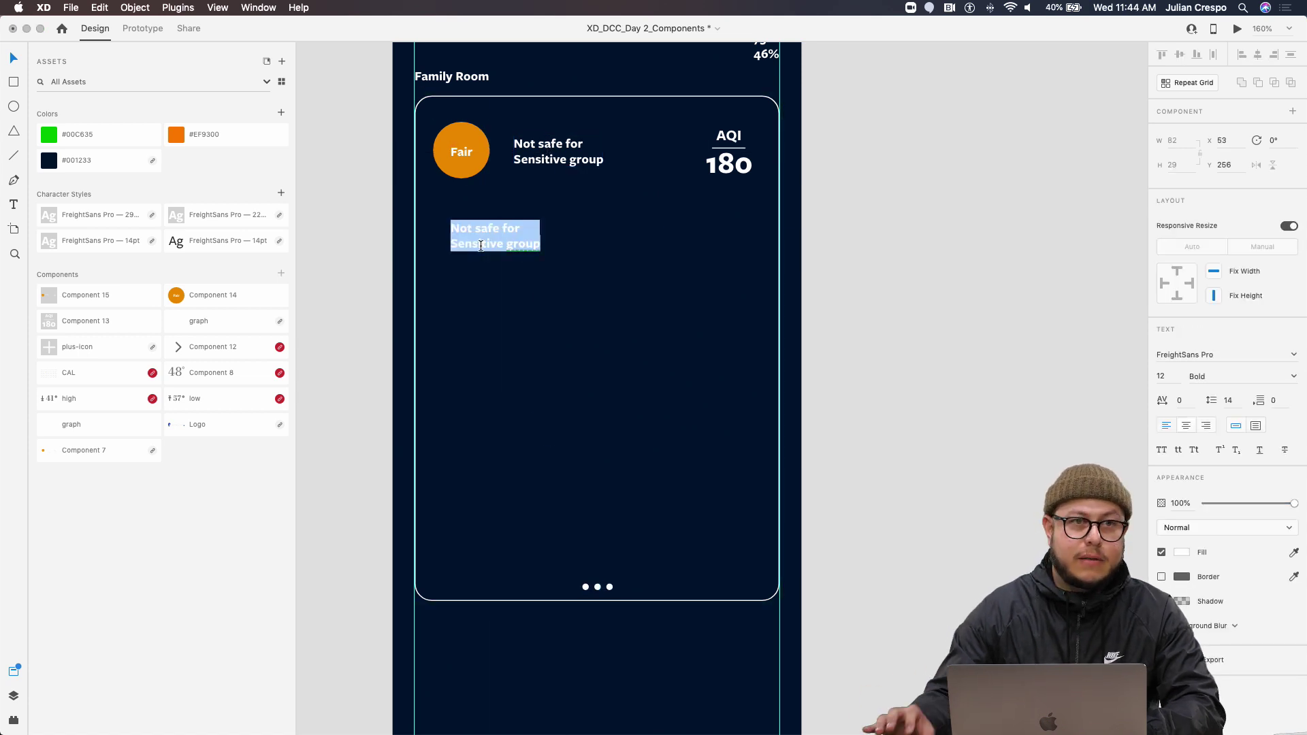
key(Escape)
Review the Default State list in the Interaction Plan, especially the readings listed under Expanded
scroll(591, 326, down, 10)
scroll(583, 435, down, 5)
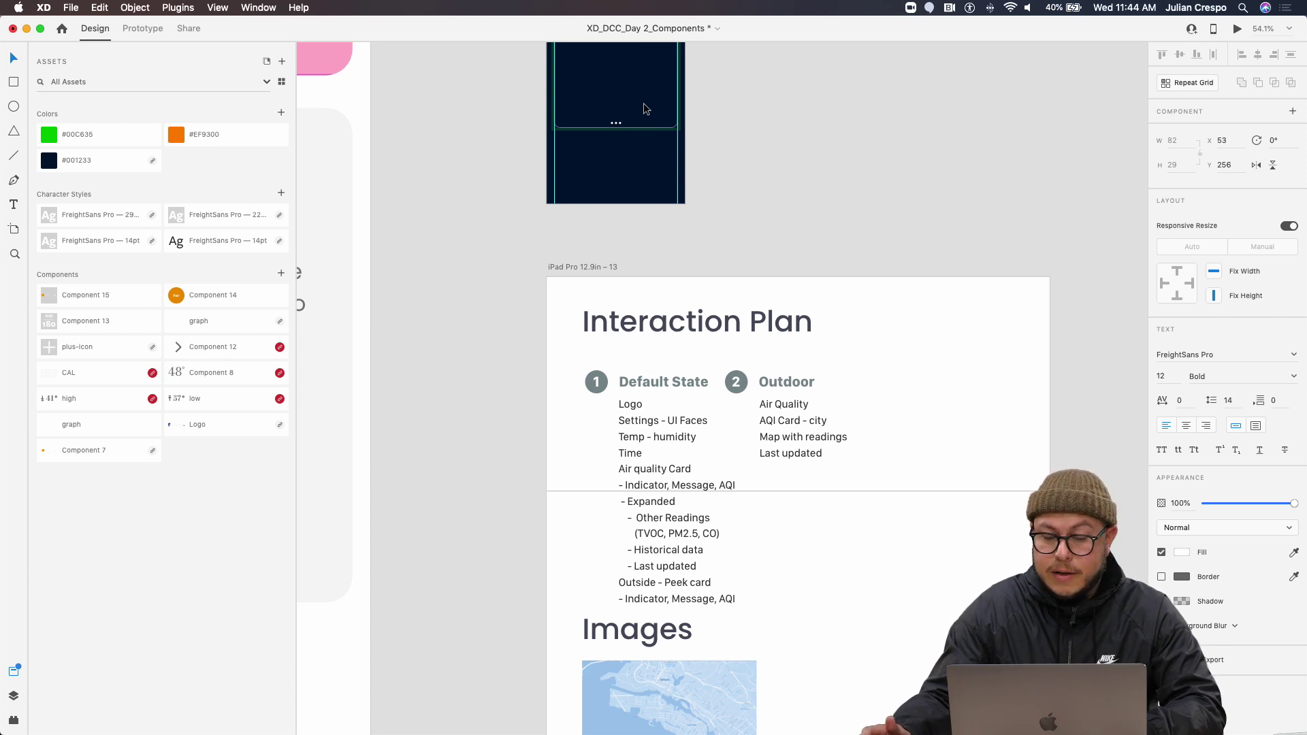
scroll(642, 104, up, 2)
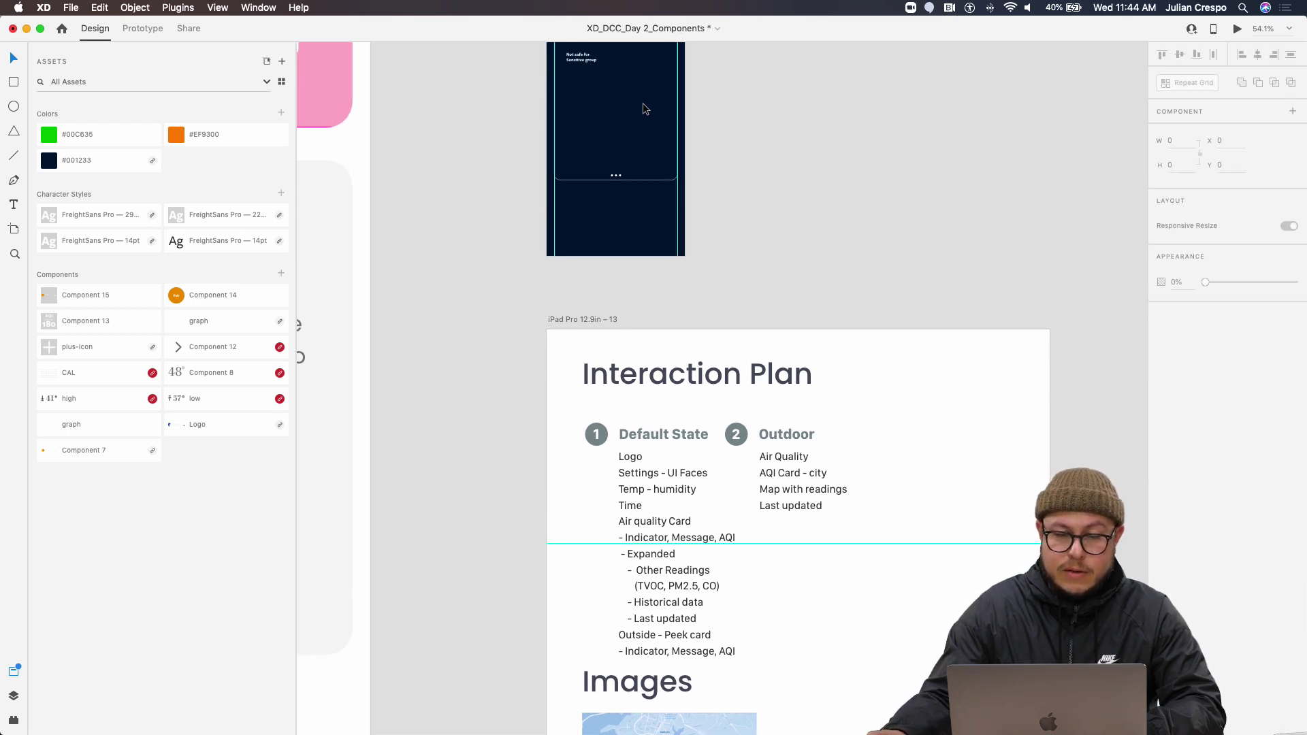
scroll(590, 100, up, 3)
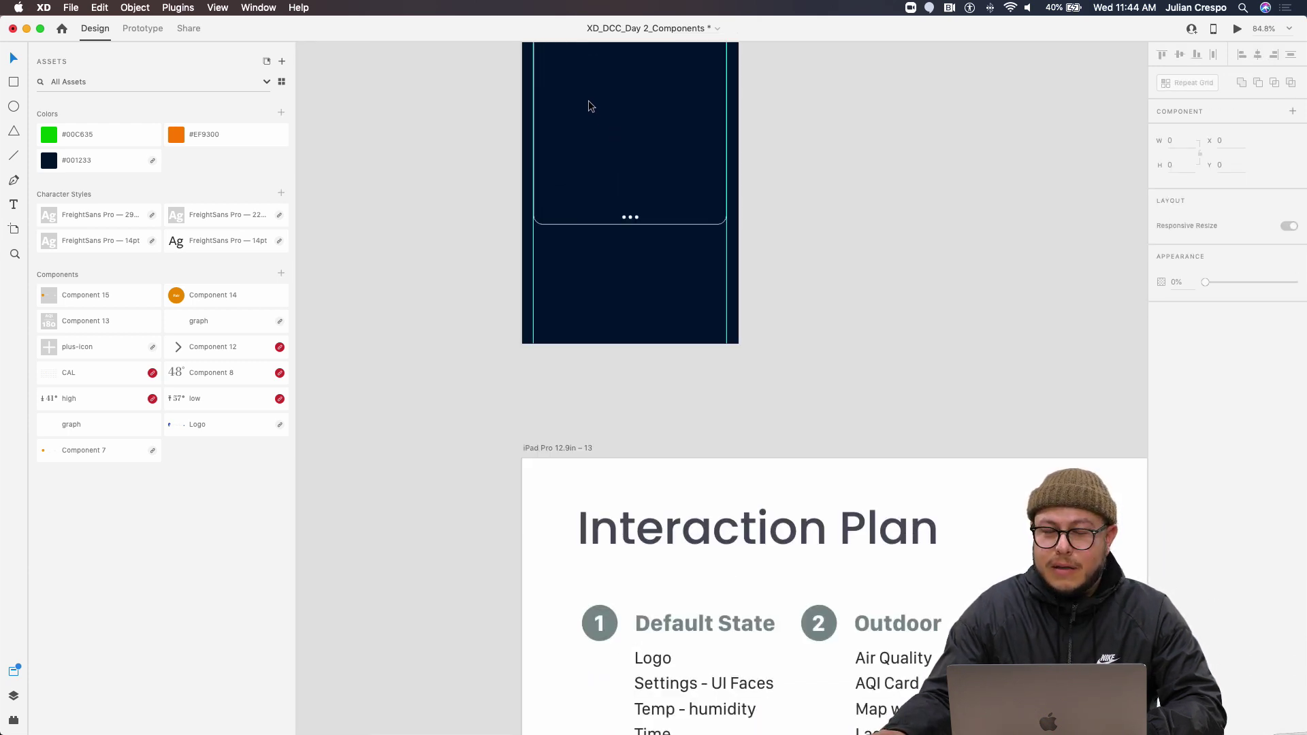
scroll(599, 146, down, 3)
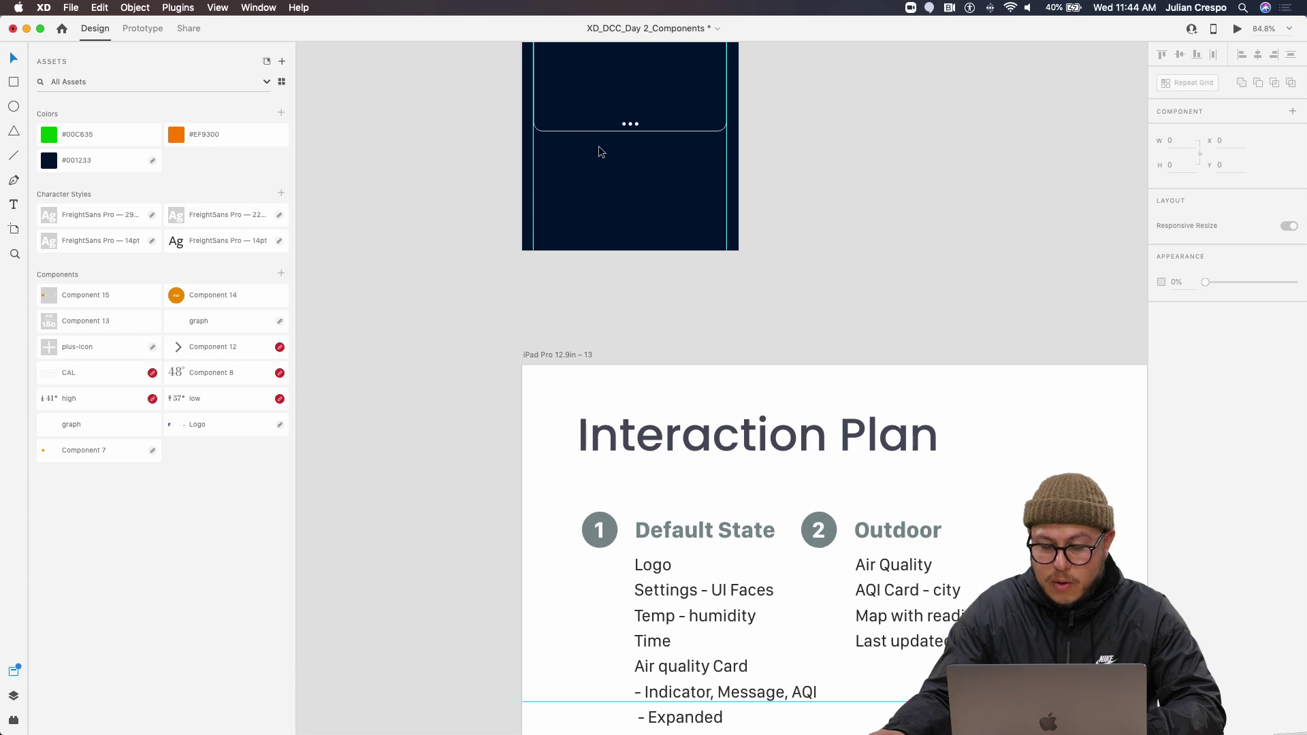
scroll(598, 146, down, 3)
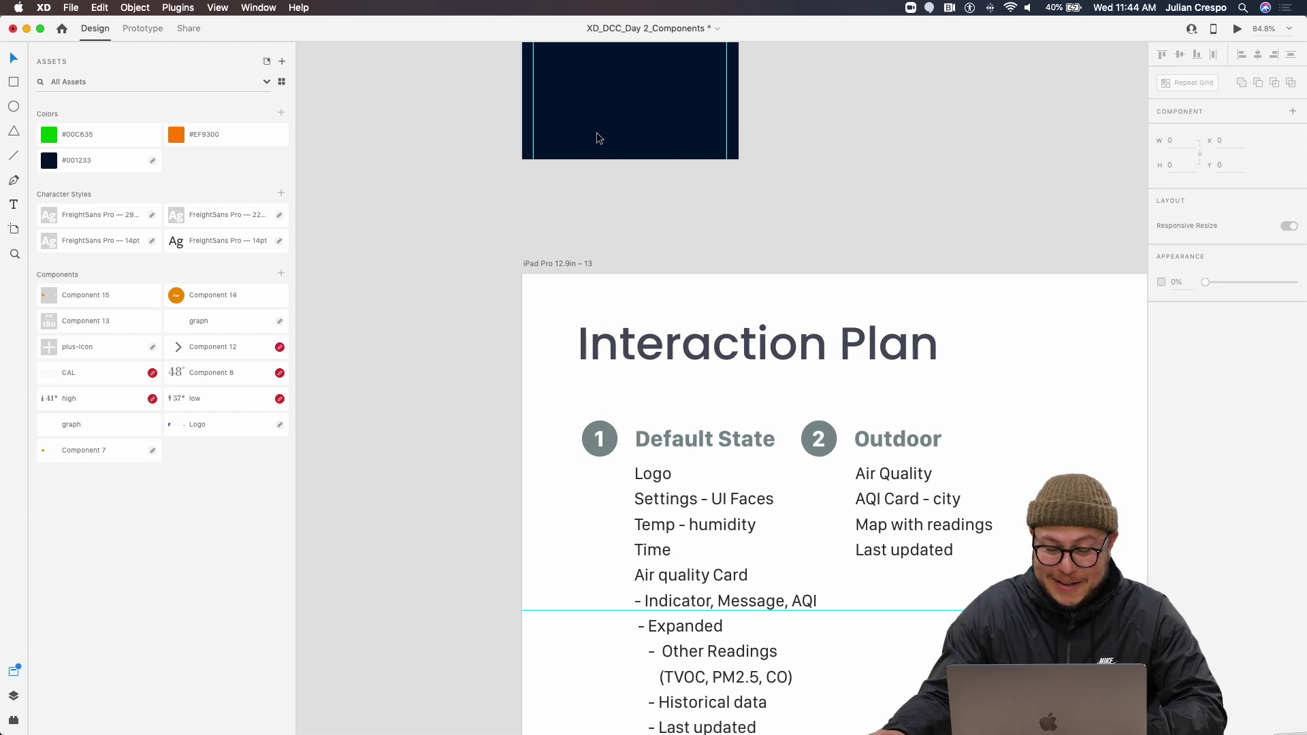
Change the lower "Not safe for Sensitive group" text in the Family Room card to TVOC and move it to X 37, Y 247
scroll(596, 139, down, 2)
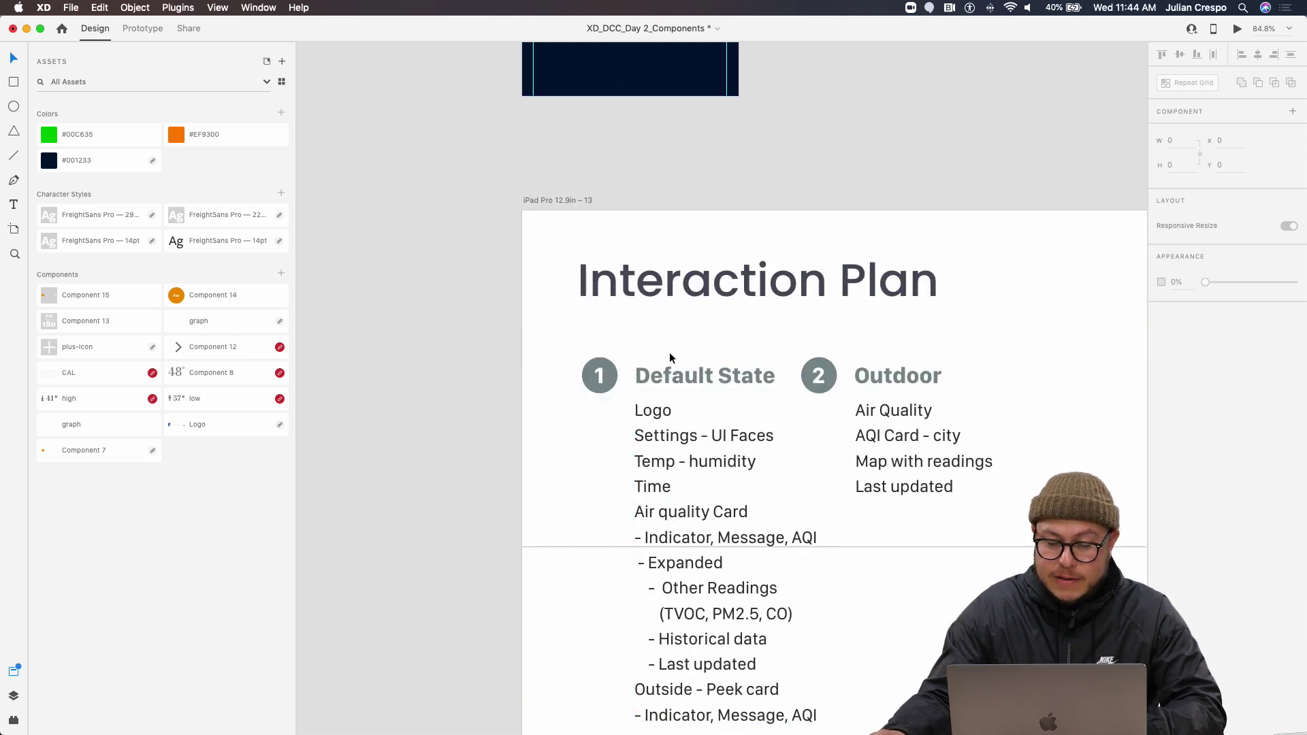
scroll(647, 289, up, 8)
scroll(639, 236, down, 5)
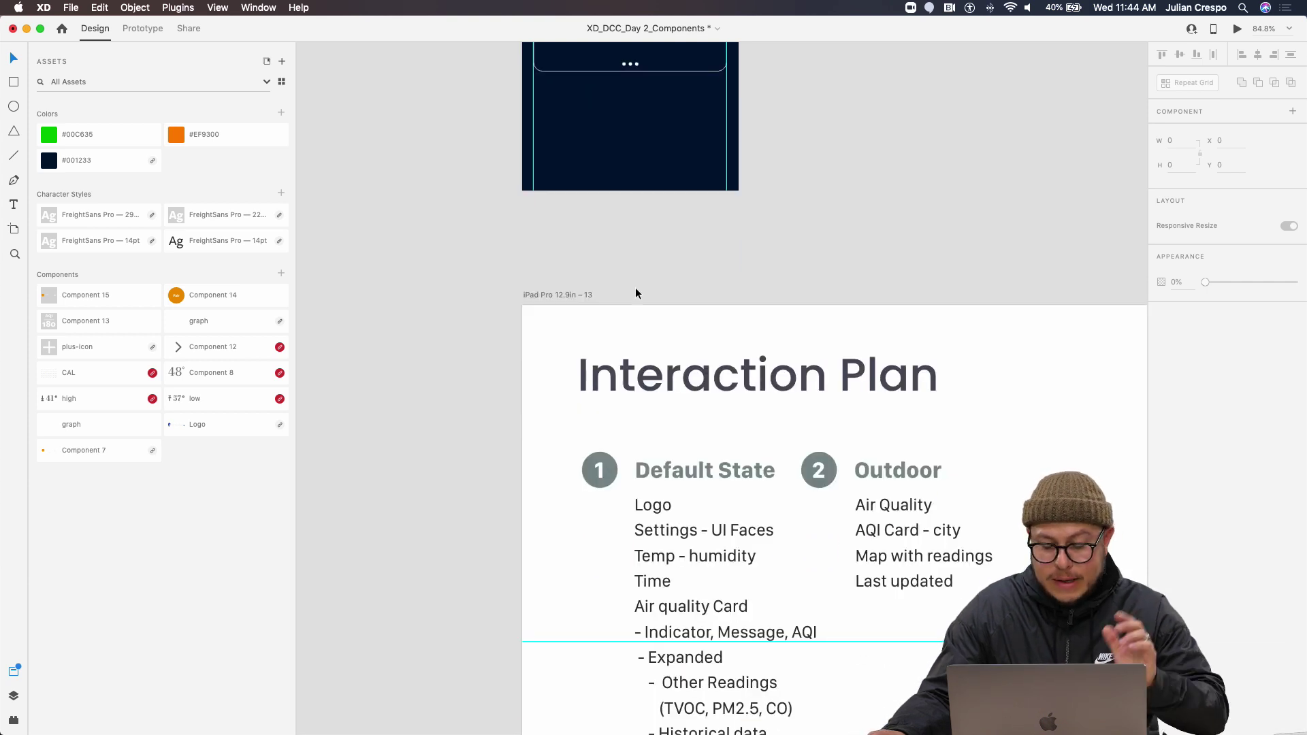
scroll(636, 287, up, 9)
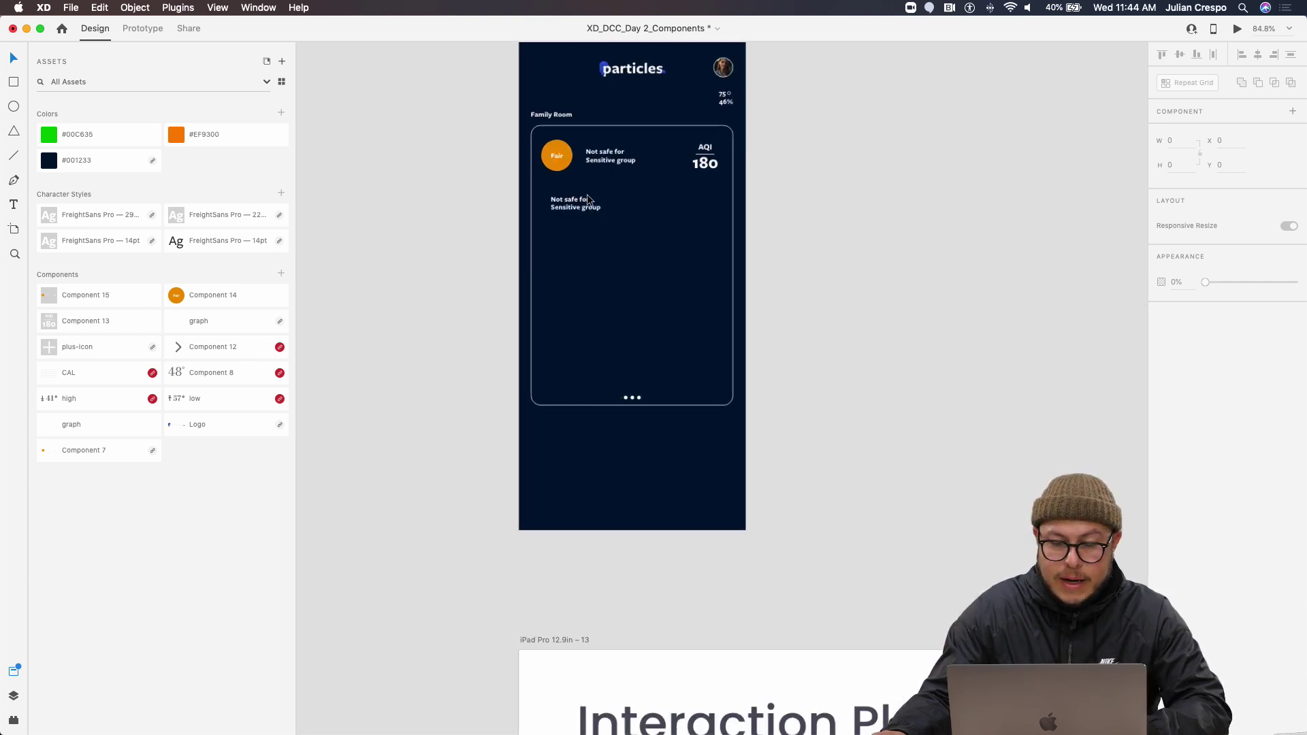
click(587, 197)
scroll(587, 195, up, 5)
double_click(566, 227)
text(TVOC)
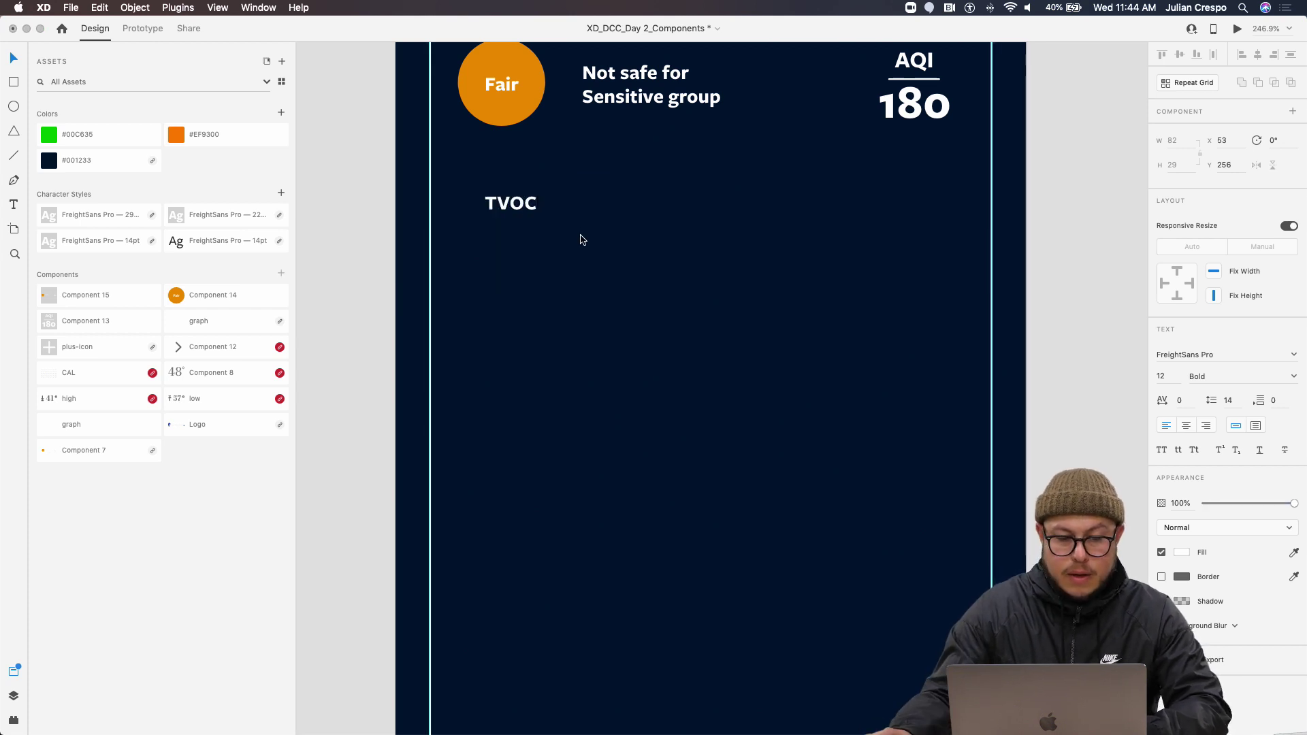
key(Escape)
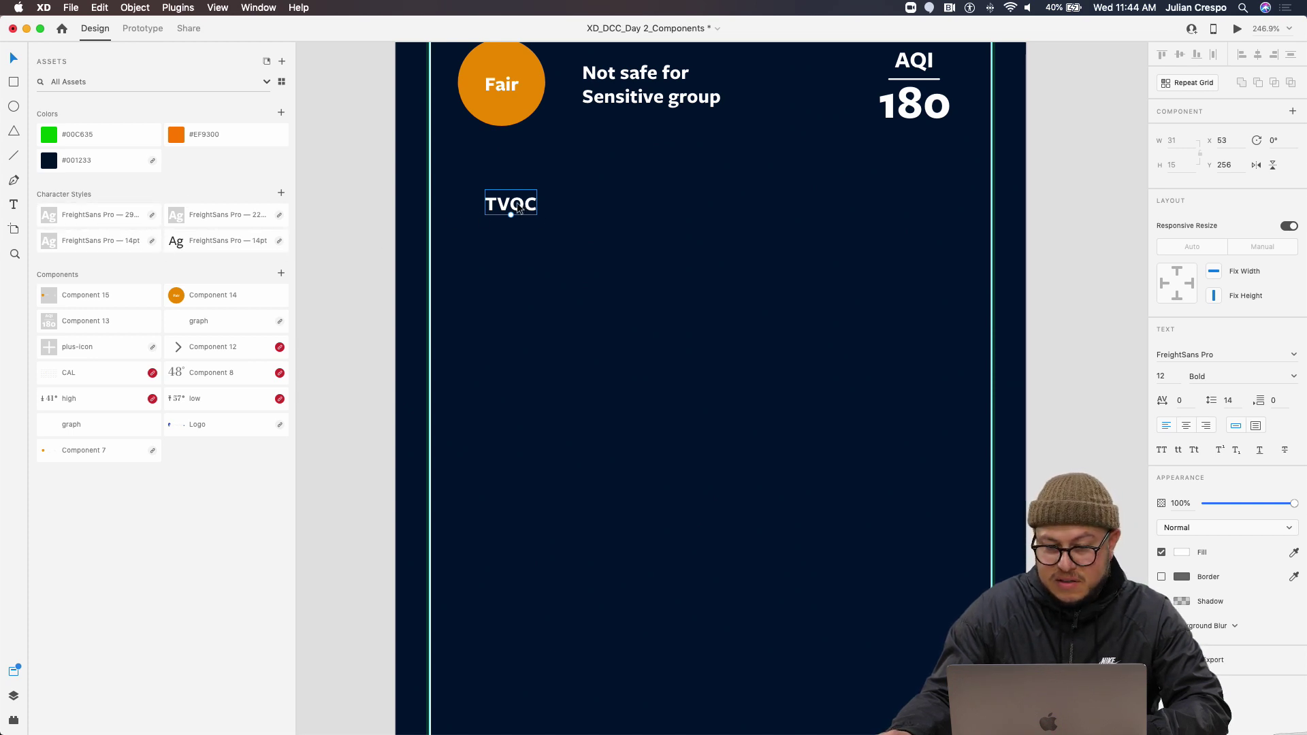
mouse_move(517, 207)
mouse_down()
mouse_move(488, 210)
mouse_move(504, 215)
mouse_move(502, 195)
mouse_up()
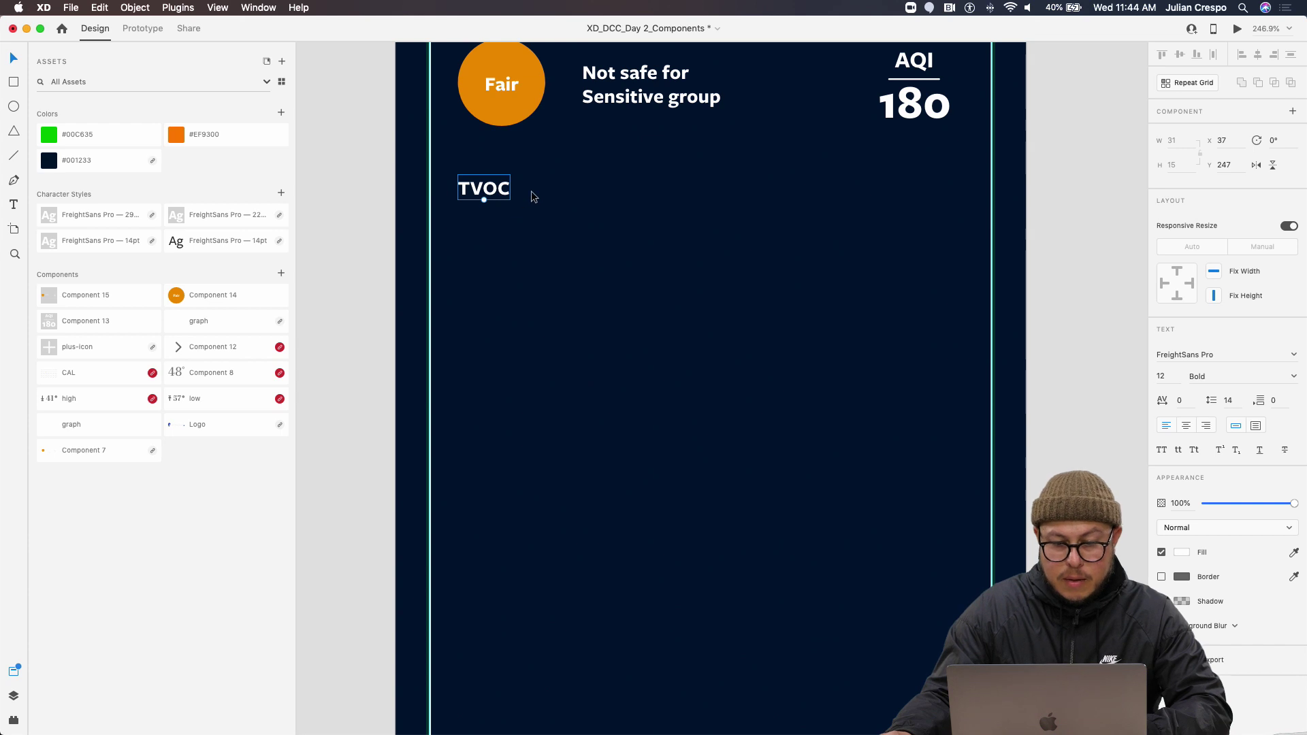
click(533, 196)
Draw a thin horizontal rectangle about 72 wide and 6 high beside the TVOC label
scroll(531, 197, down, 5)
scroll(530, 197, up, 4)
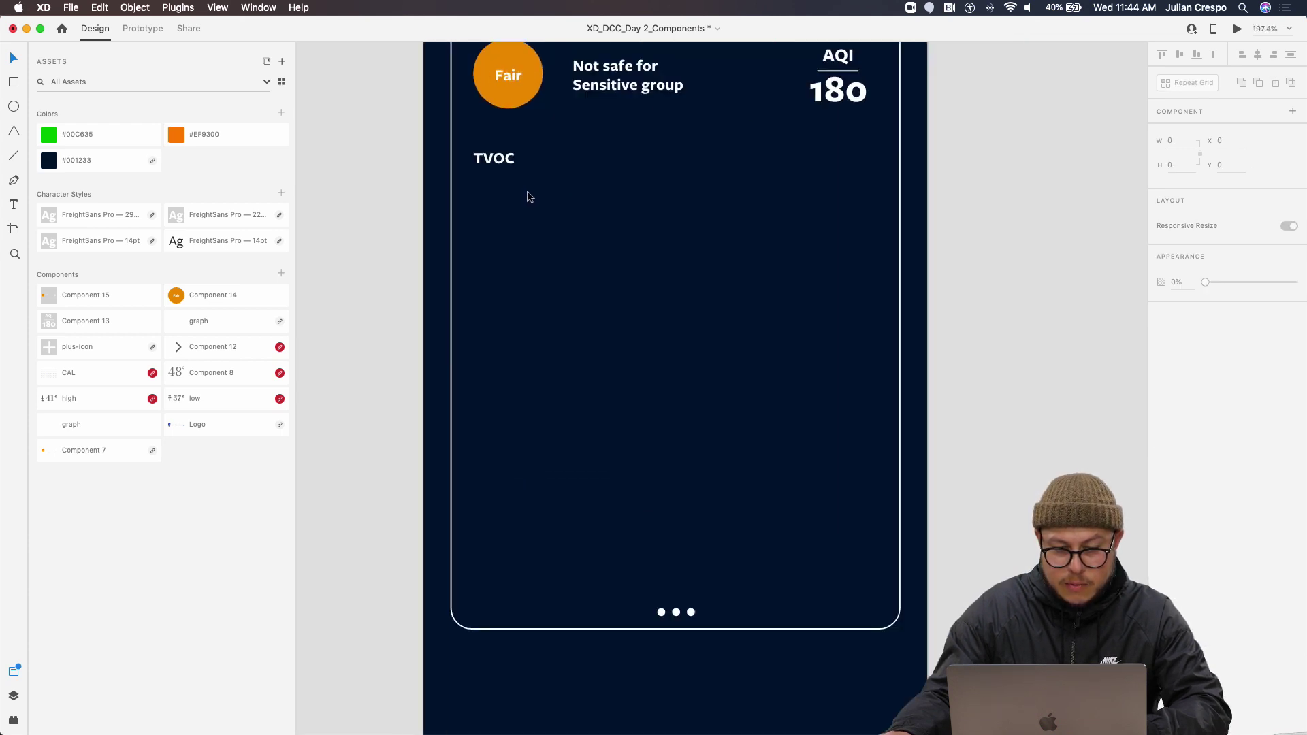
scroll(527, 190, up, 2)
key(r)
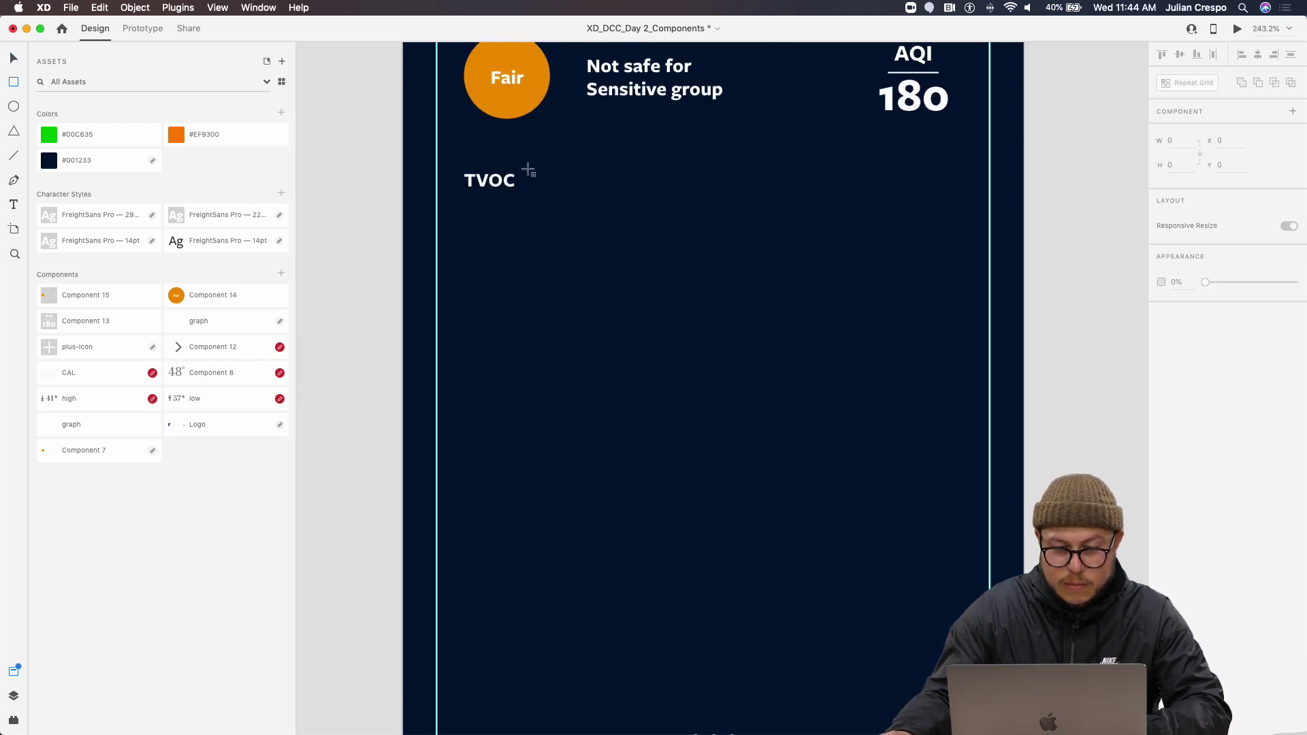
drag(528, 171, 647, 180)
Round the bar's corners to a radius of 3 and remove its border
scroll(655, 192, up, 5)
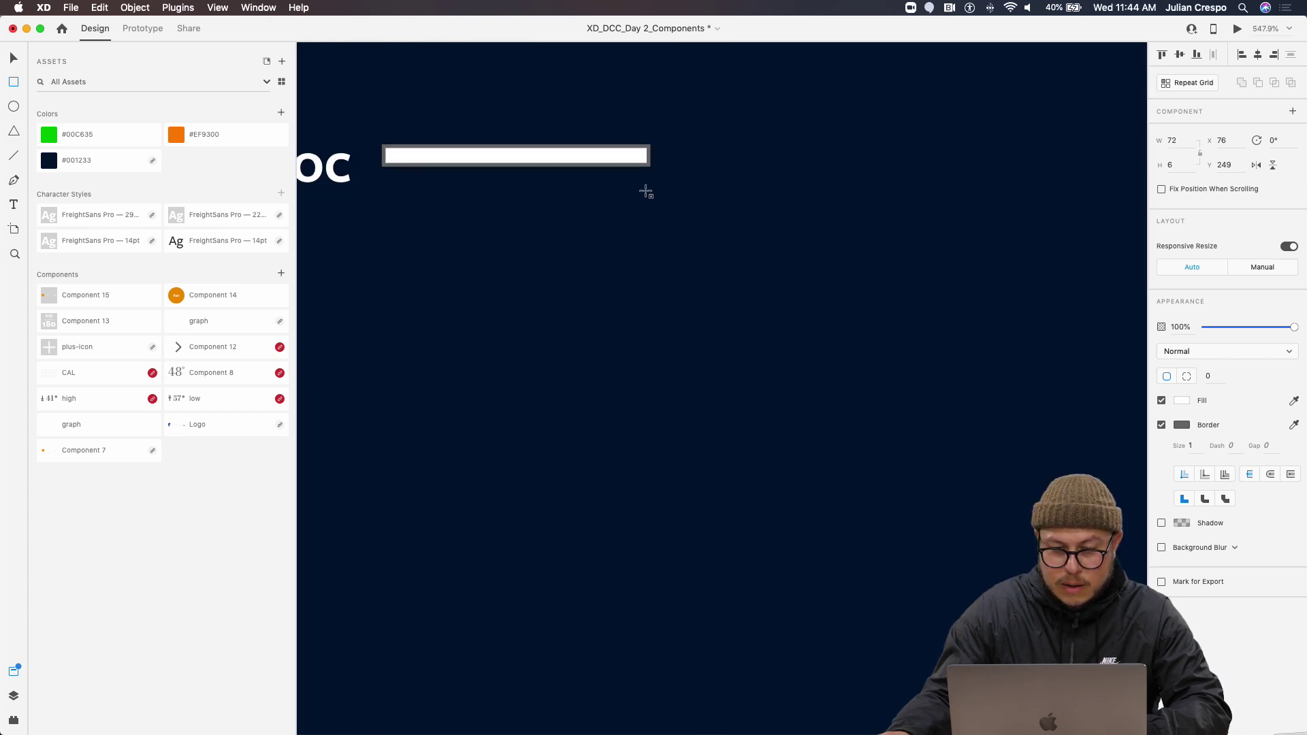
drag(640, 151, 637, 146)
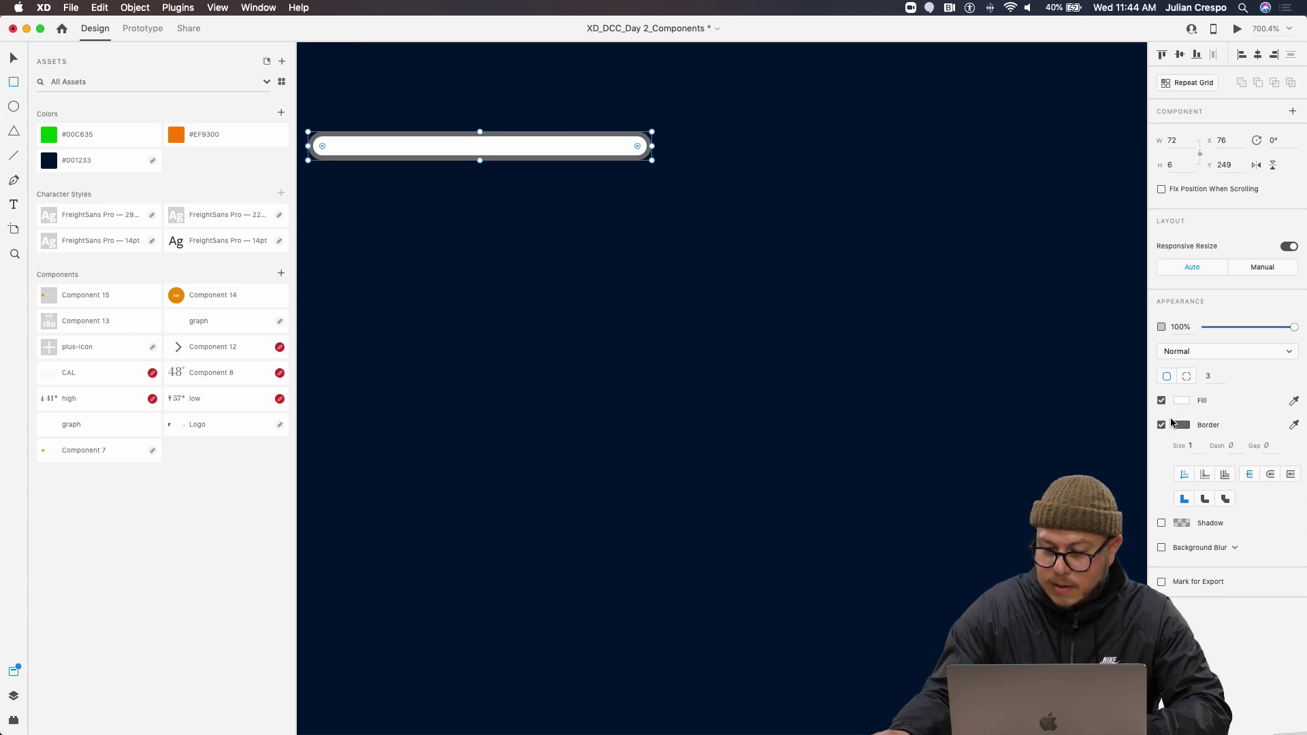
click(1161, 425)
Move the white bar to about X 77, Y 252 so it lines up with the TVOC label
scroll(678, 327, left, 5)
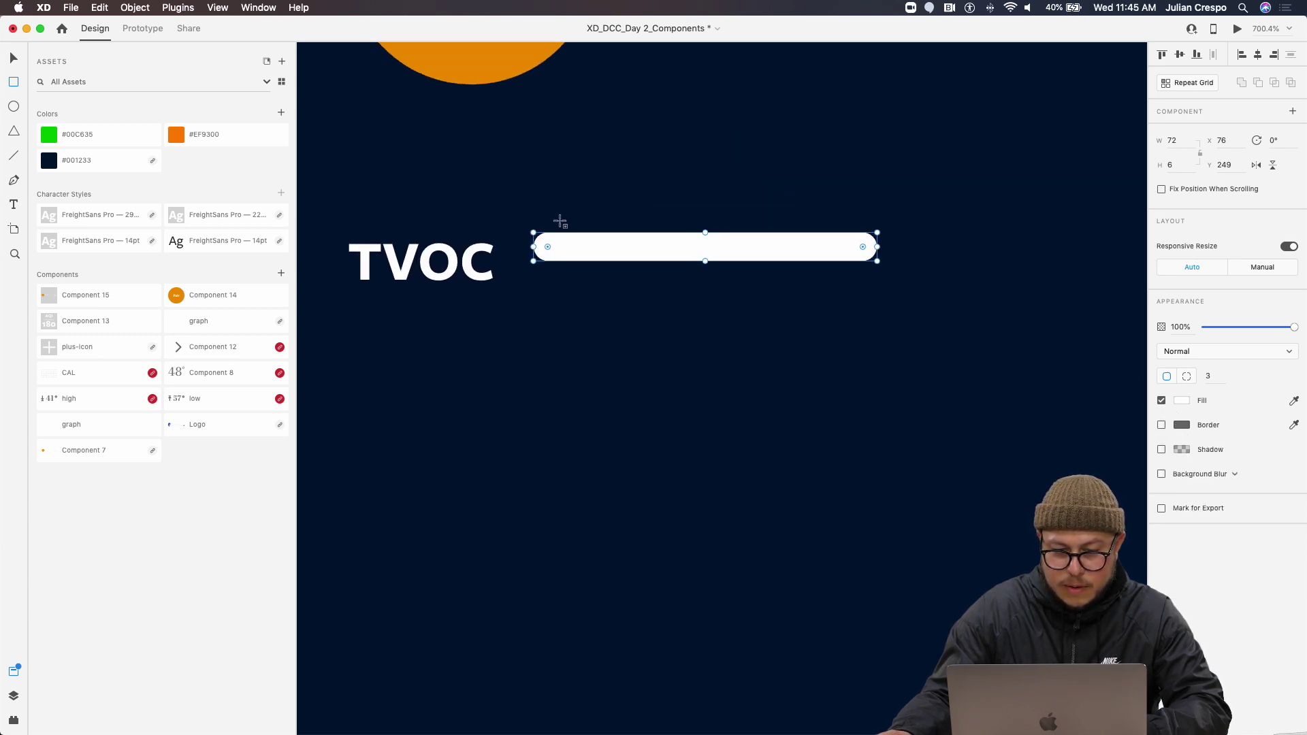
key(v)
drag(580, 246, 627, 268)
scroll(627, 267, down, 3)
scroll(618, 296, down, 2)
Try to select the TVOC label and the white bar together
shift+click(500, 214)
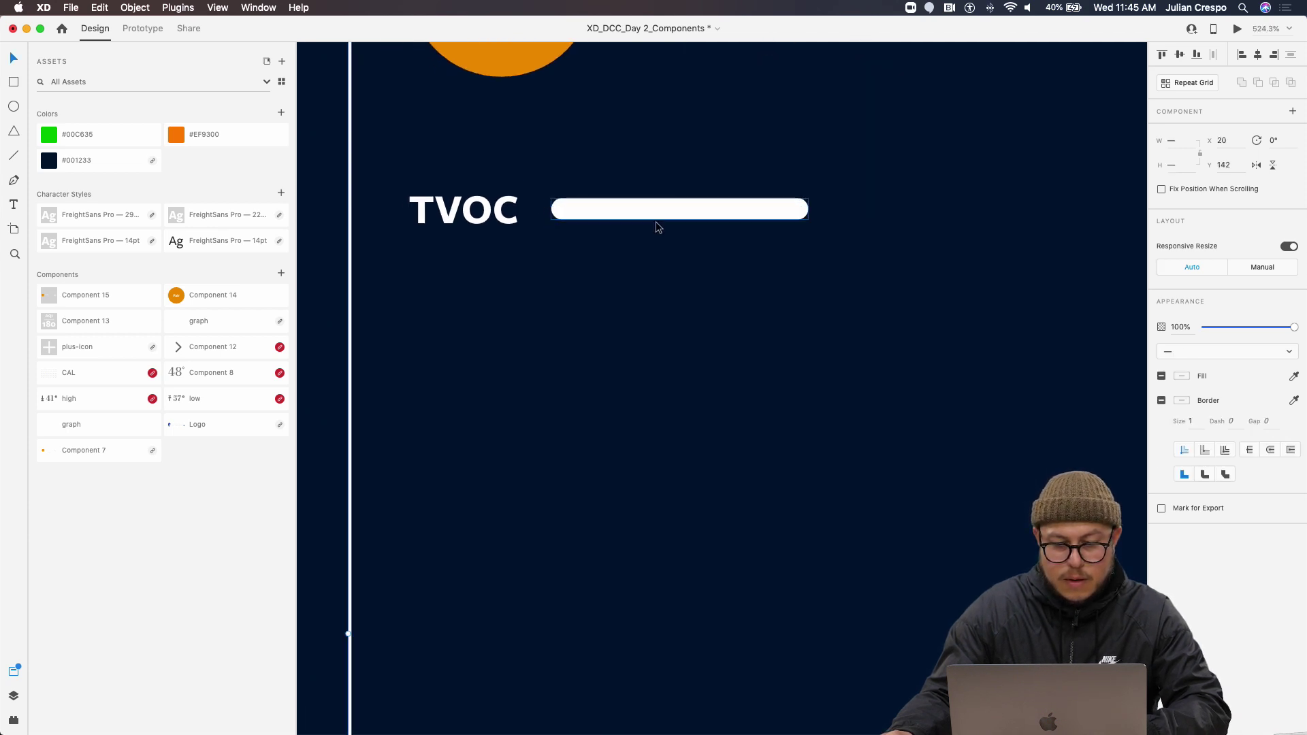
click(470, 226)
click(573, 215)
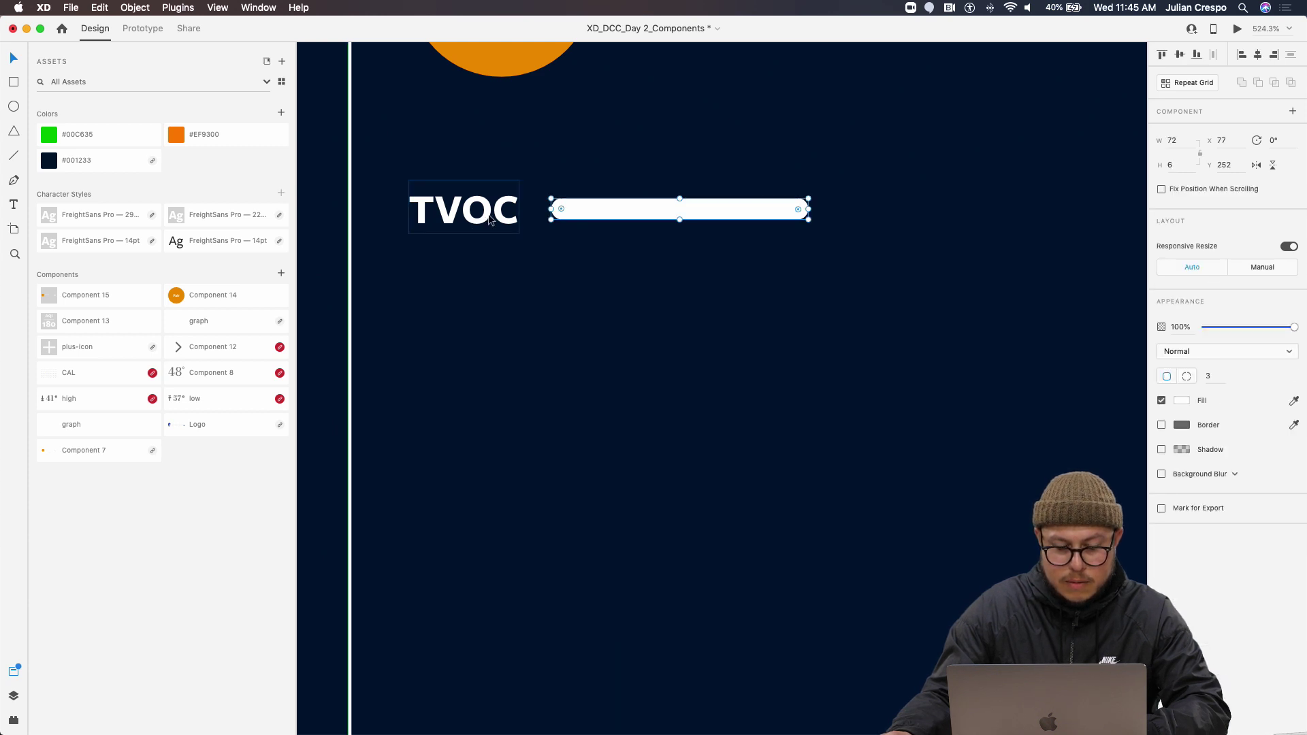
click(489, 219)
click(604, 216)
scroll(525, 227, down, 5)
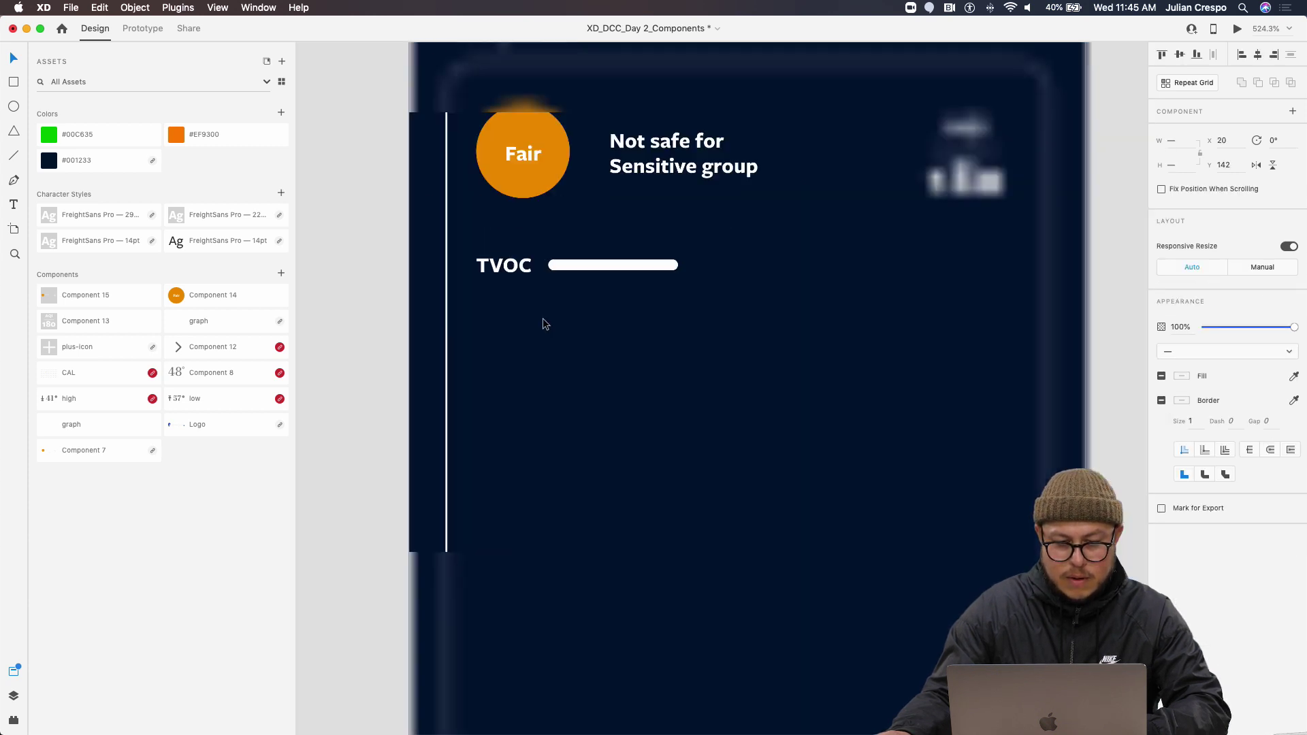
scroll(495, 272, up, 5)
click(512, 265)
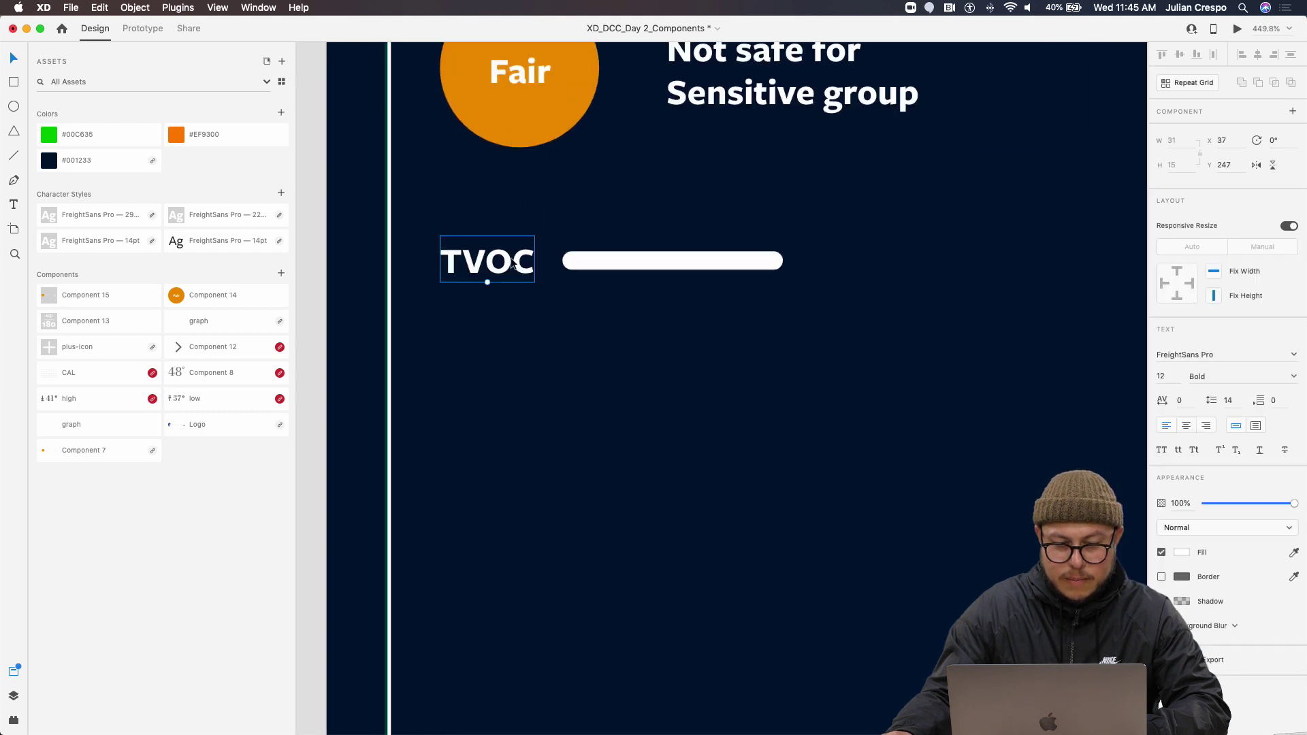
click(601, 266)
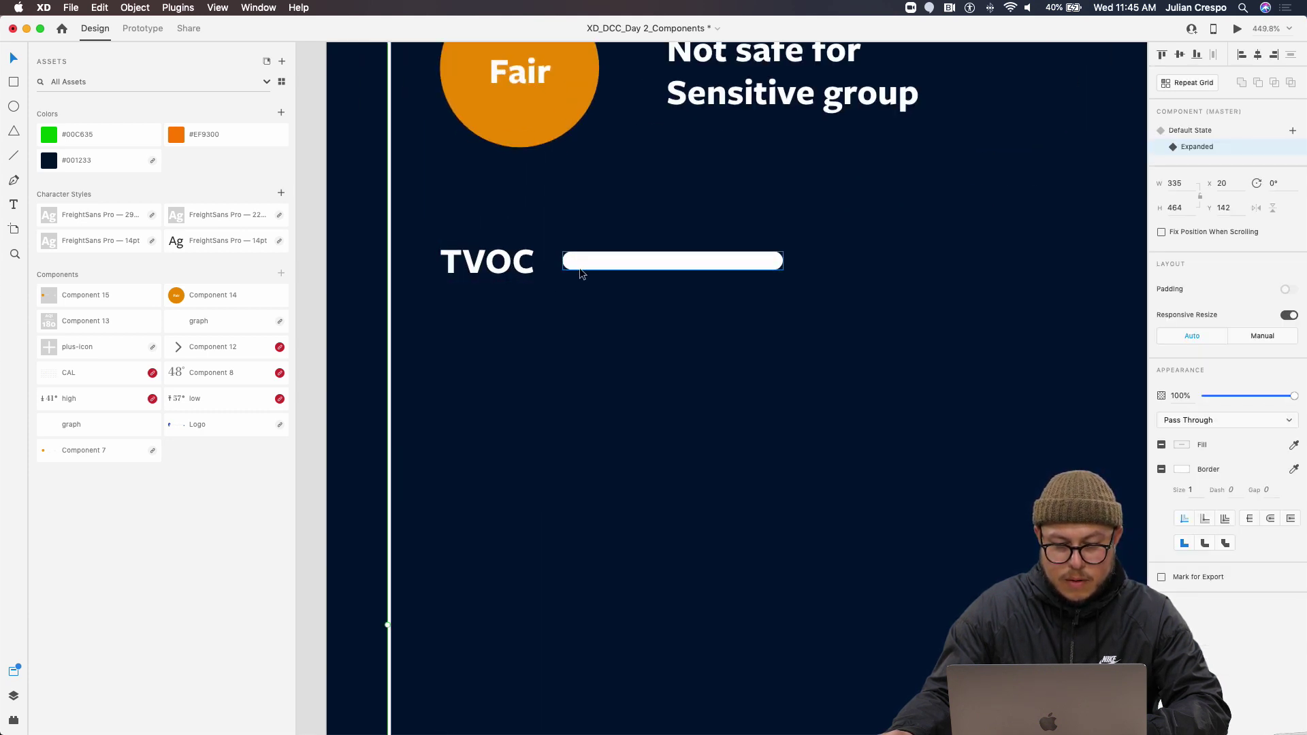
scroll(488, 275, right, 5)
Show the layer structure, then cut the white bar and paste it inside the card component that holds the TVOC label
key(super+y)
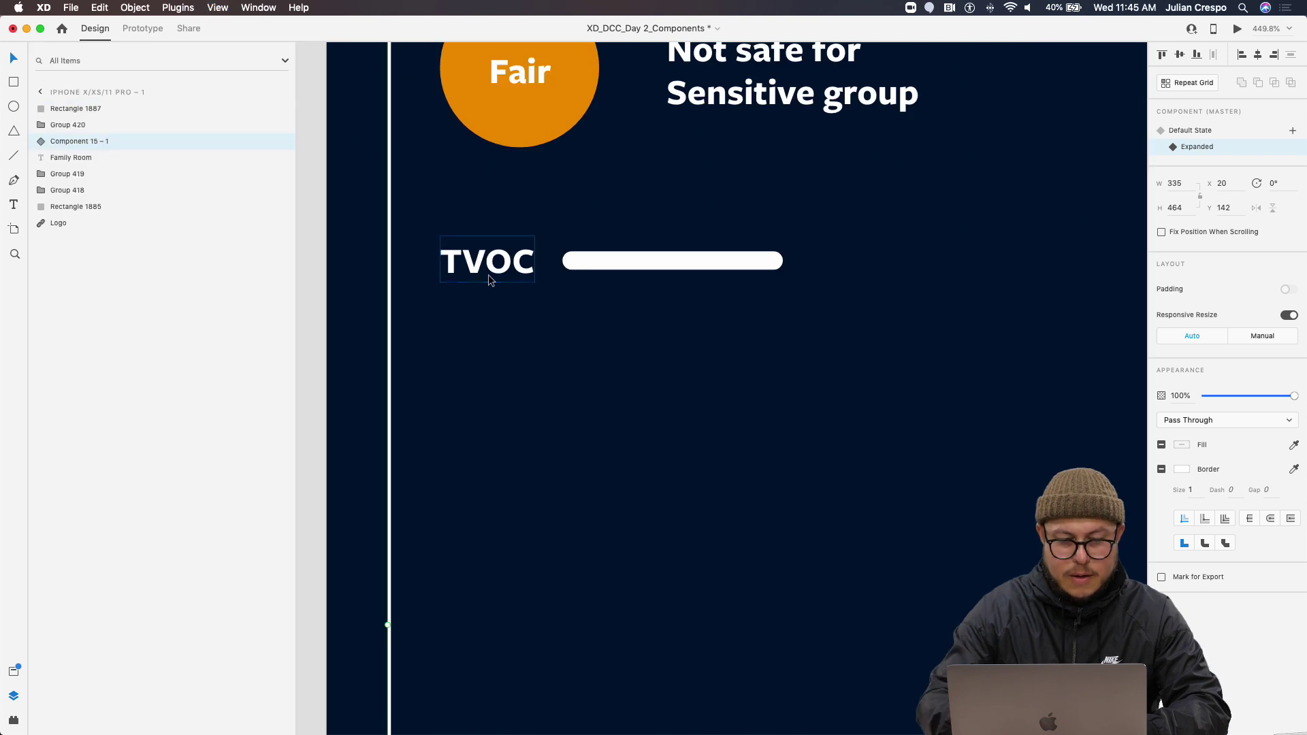
click(524, 272)
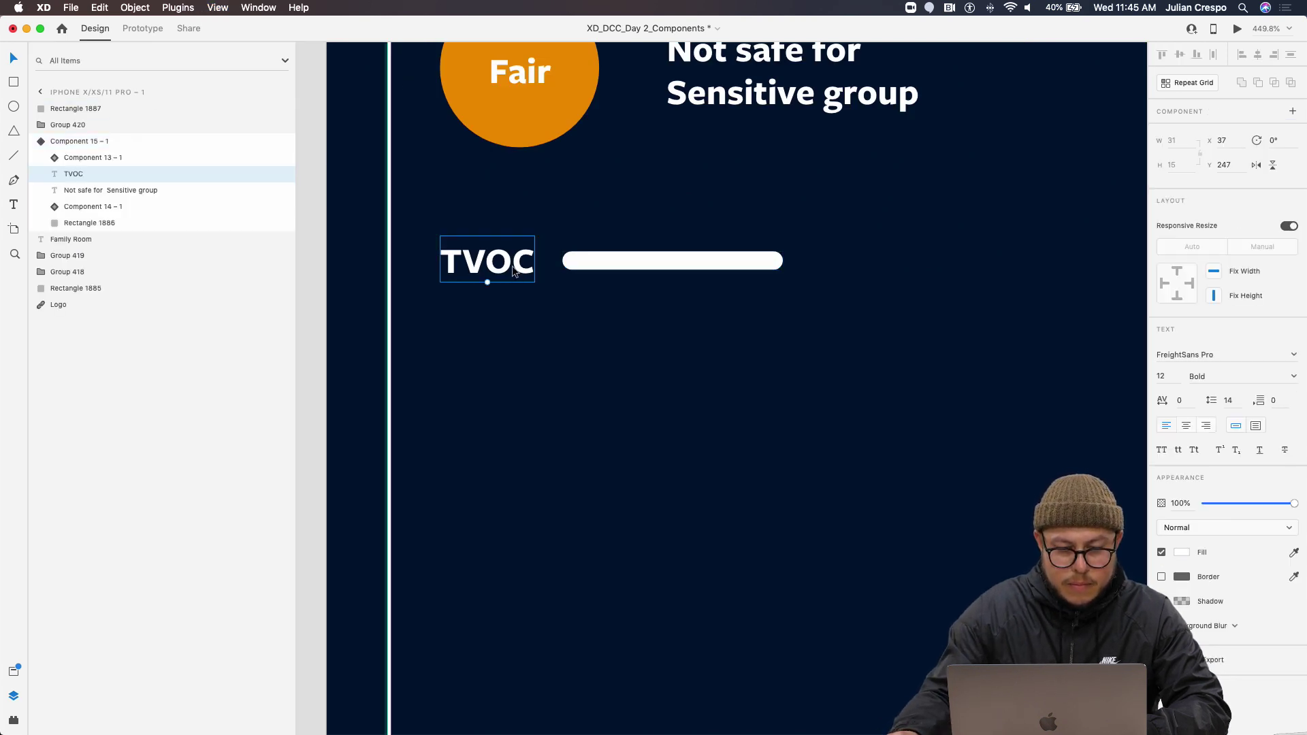
click(625, 264)
key(super+x)
click(514, 269)
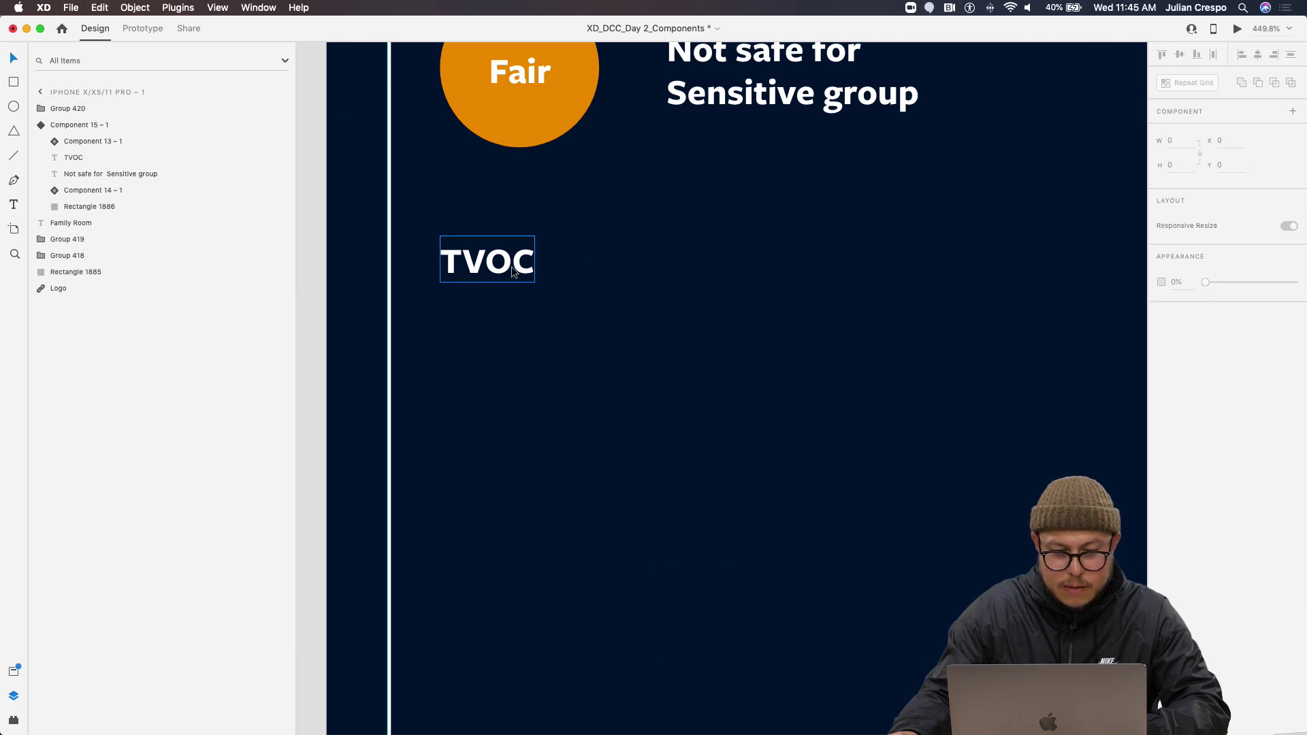
key(super+v)
Turn the TVOC label and bar into a repeat grid of three rows with a gap of about 3 between them
shift+click(519, 268)
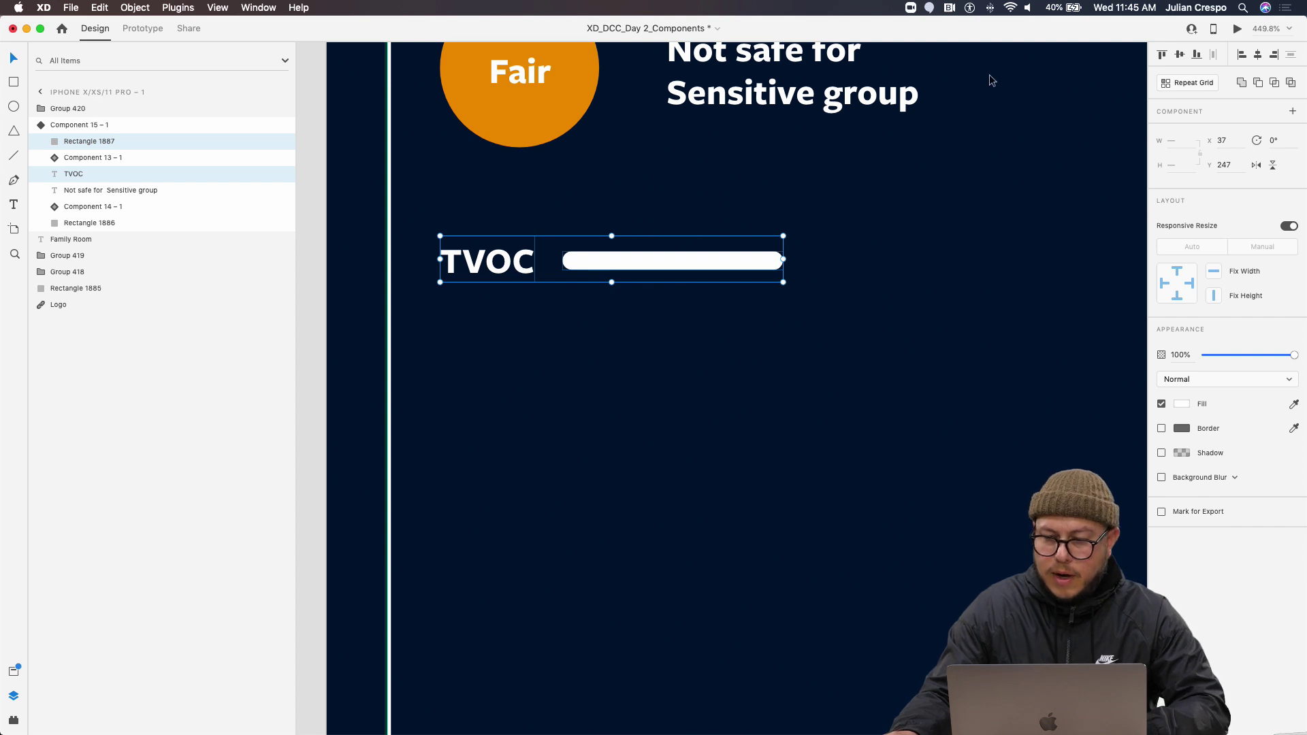
click(1192, 83)
drag(610, 284, 639, 516)
drag(637, 424, 643, 317)
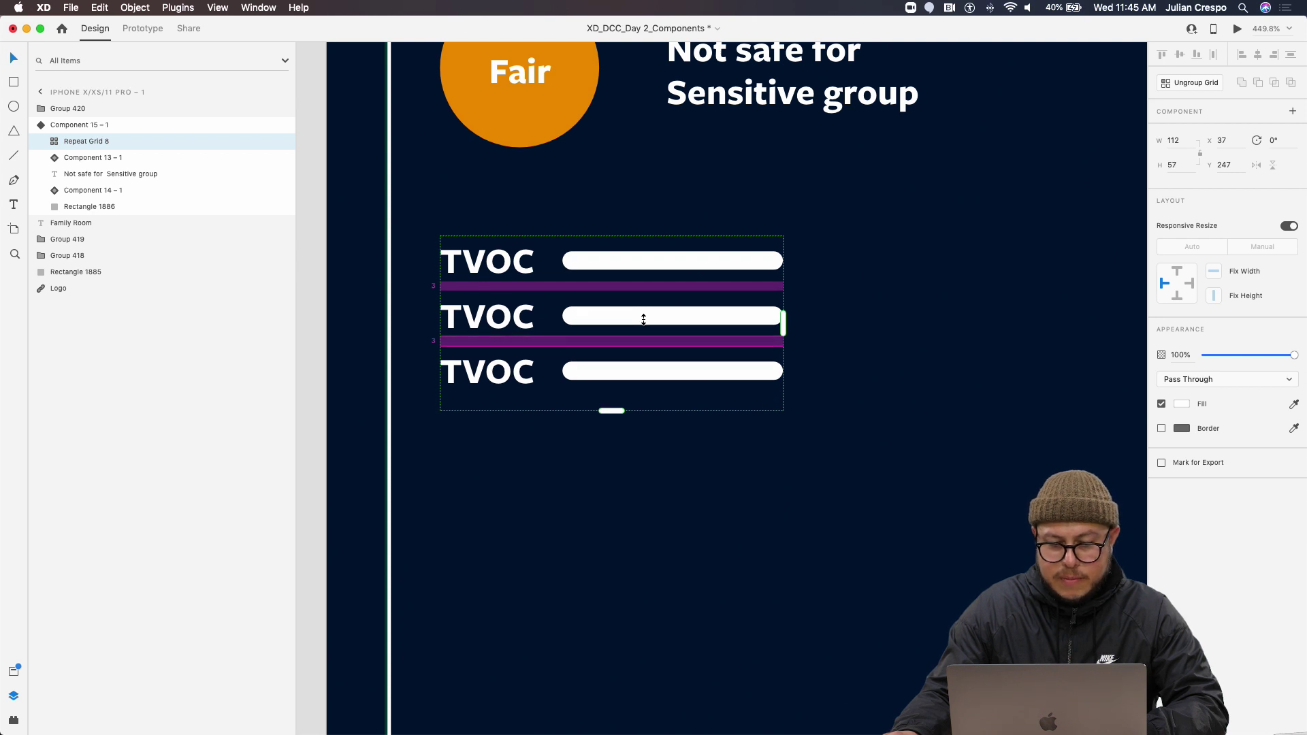
Change the second row's label to PM2.5 and the third row's label to CO
double_click(694, 320)
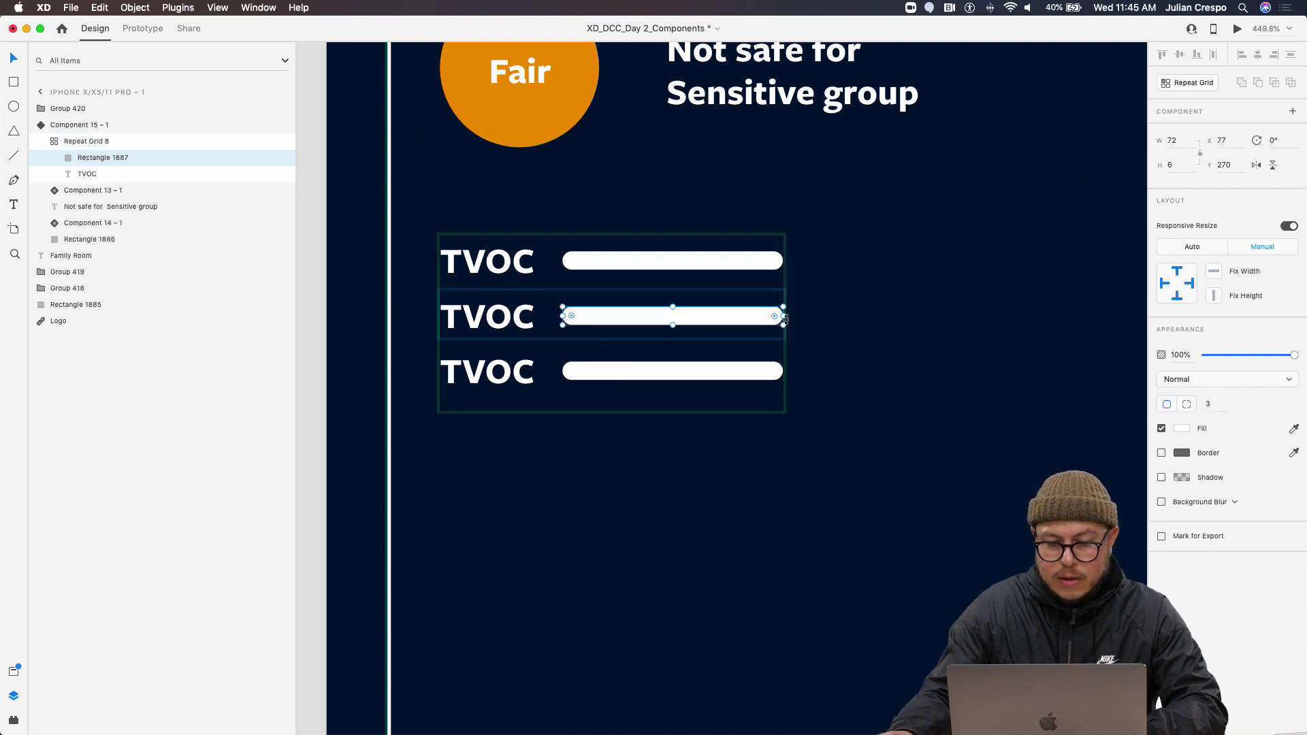
double_click(497, 323)
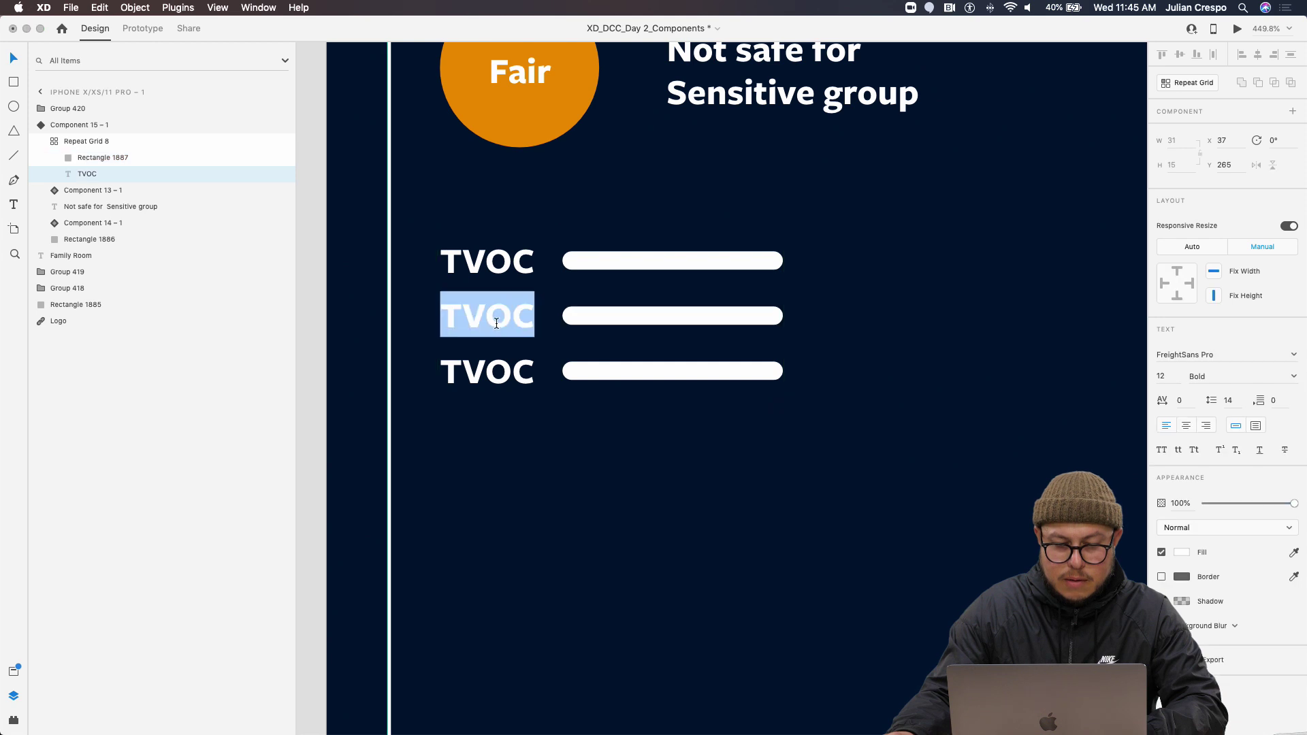
text(PM)
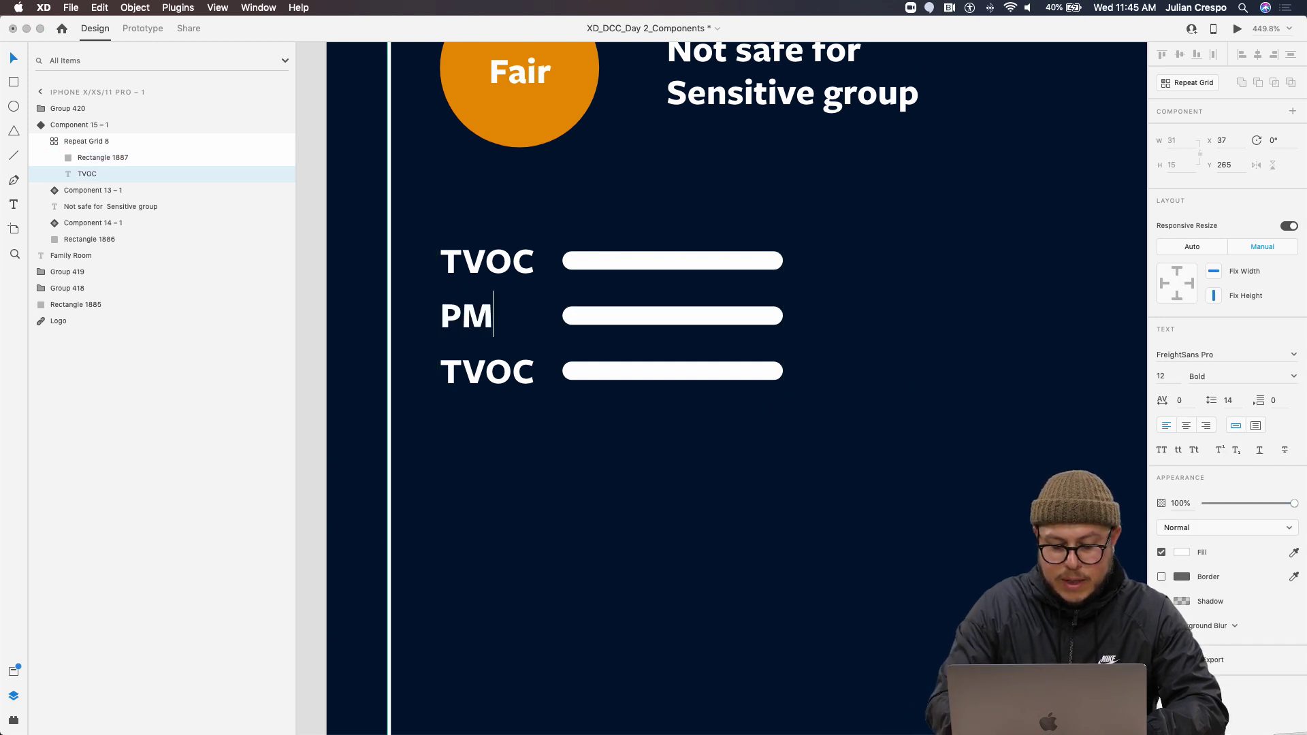
text(2.5)
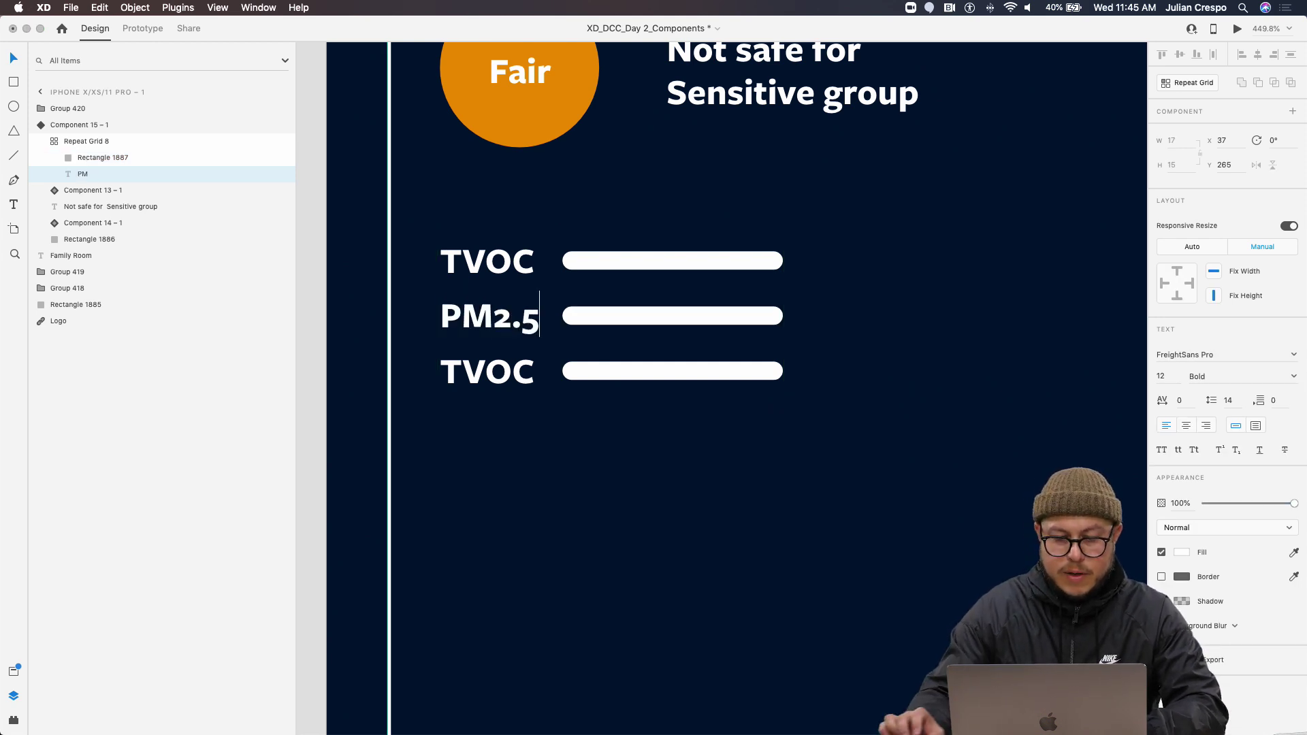
key(Escape)
double_click(518, 377)
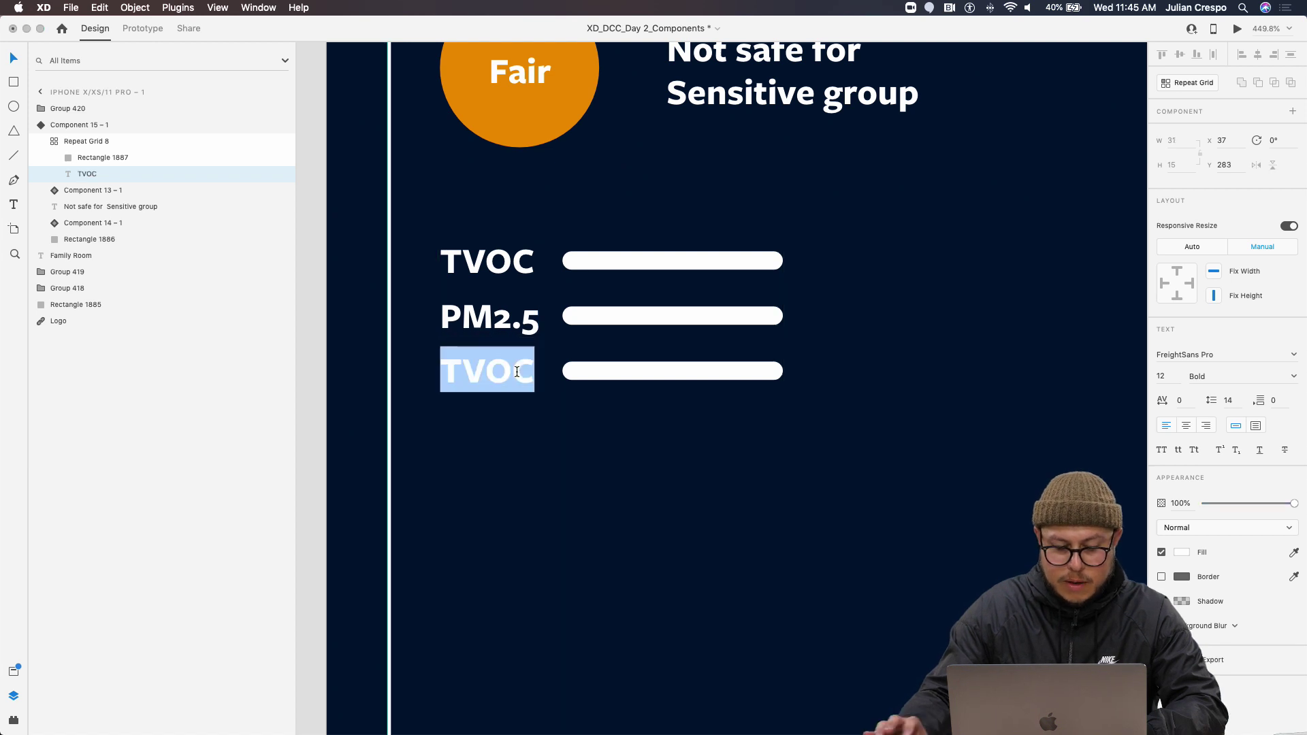
text(CO)
Try to shorten only the CO bar inside the repeat grid, undoing each width change
click(654, 373)
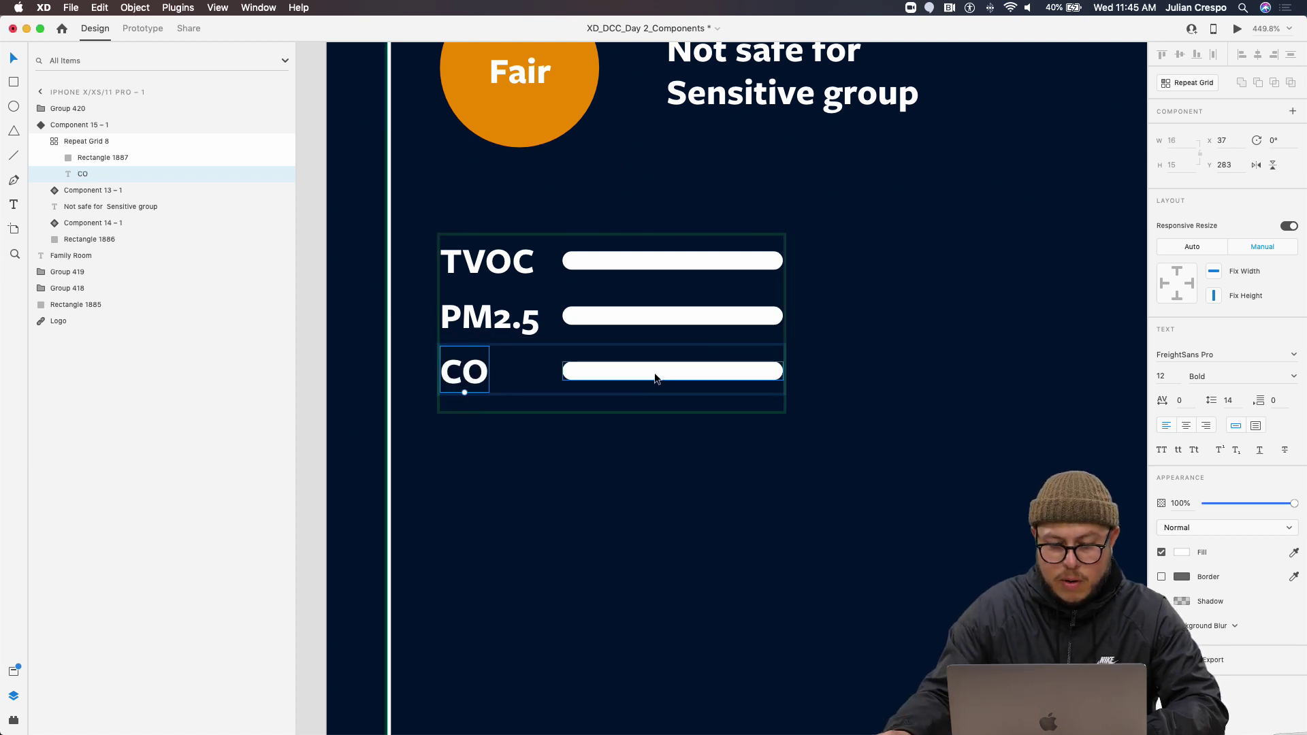
drag(785, 370, 719, 371)
click(705, 324)
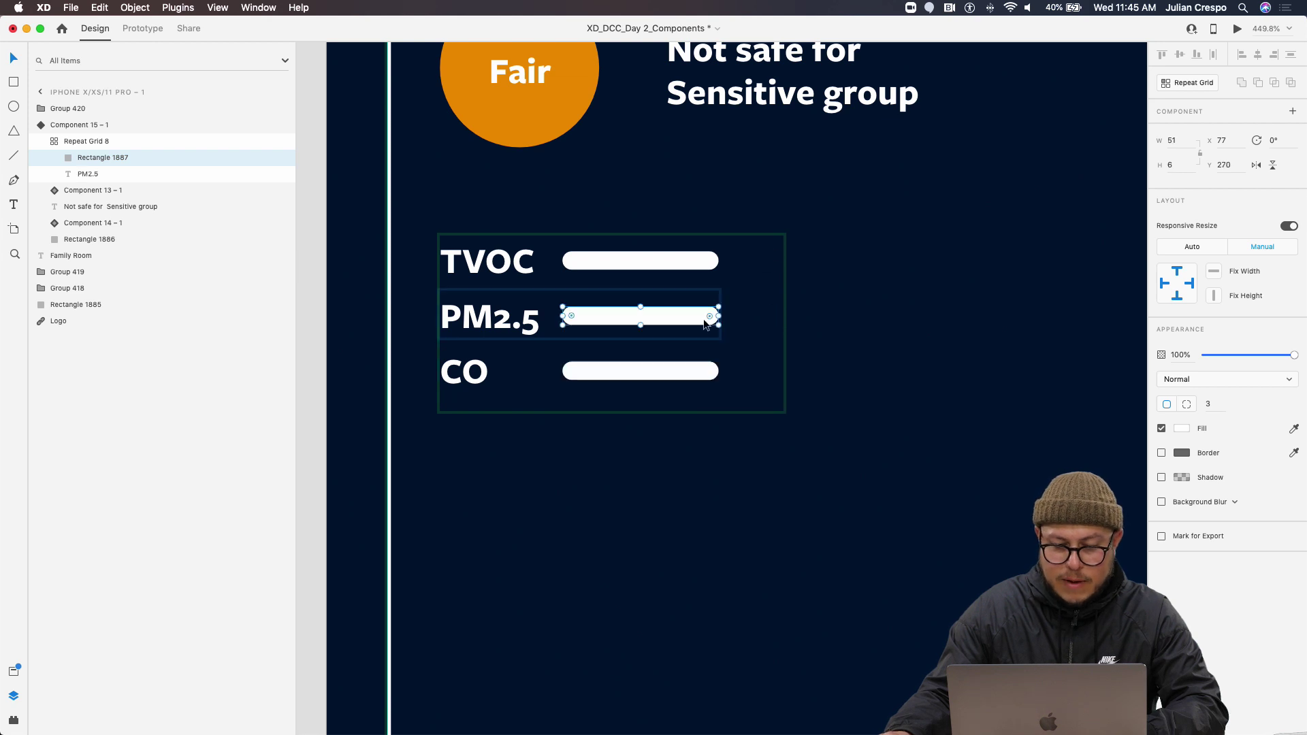
click(772, 420)
click(671, 366)
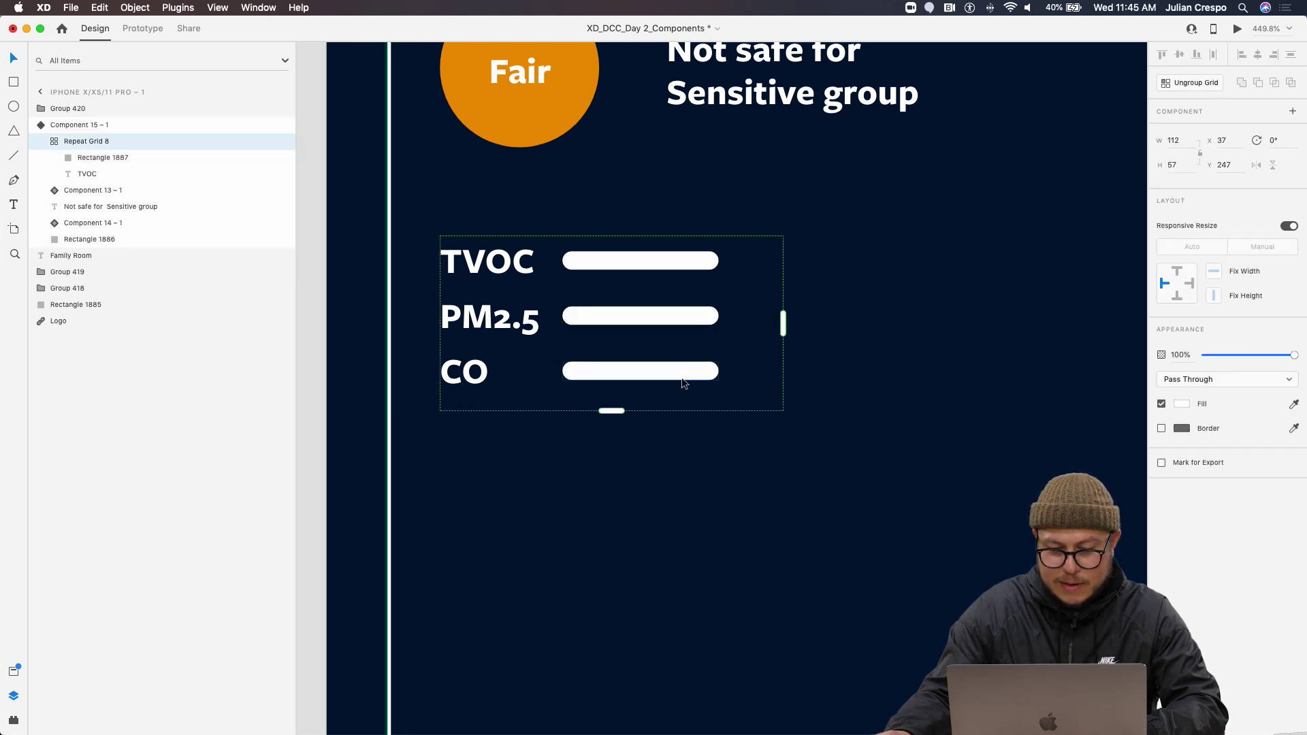
key(super+z)
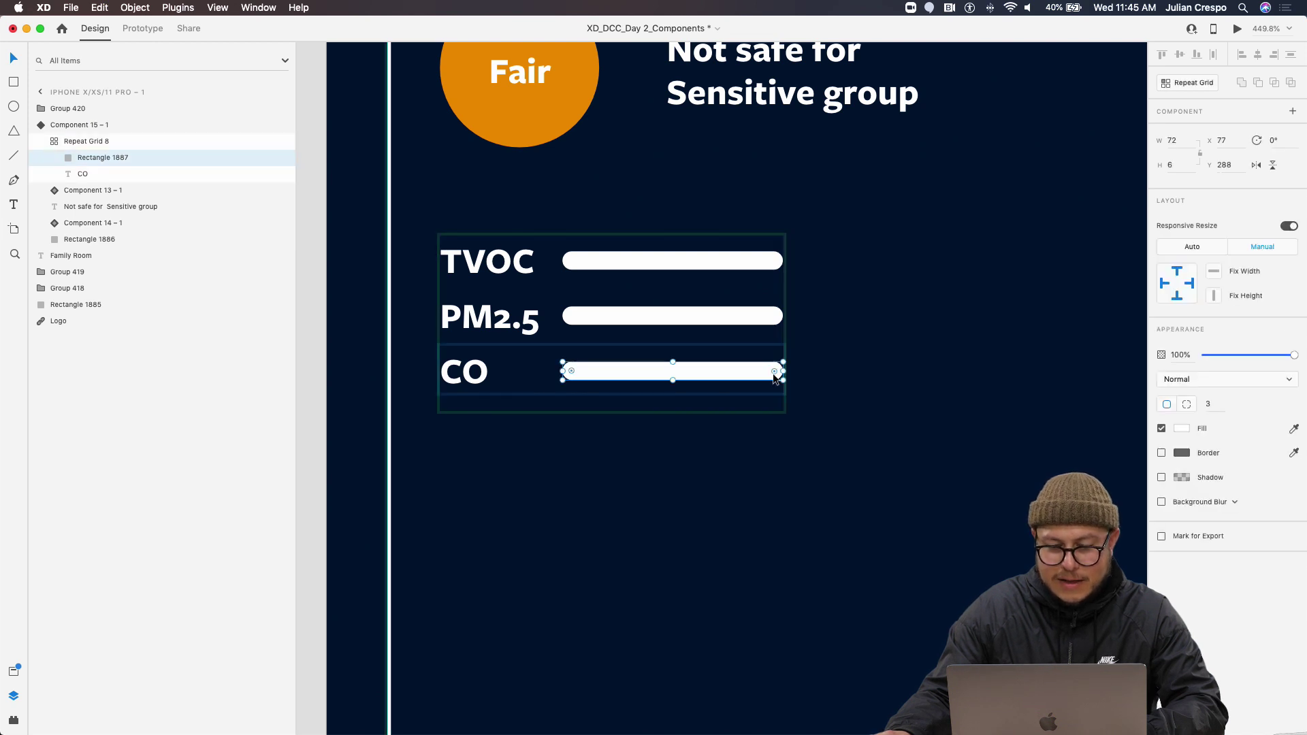
drag(783, 371, 613, 371)
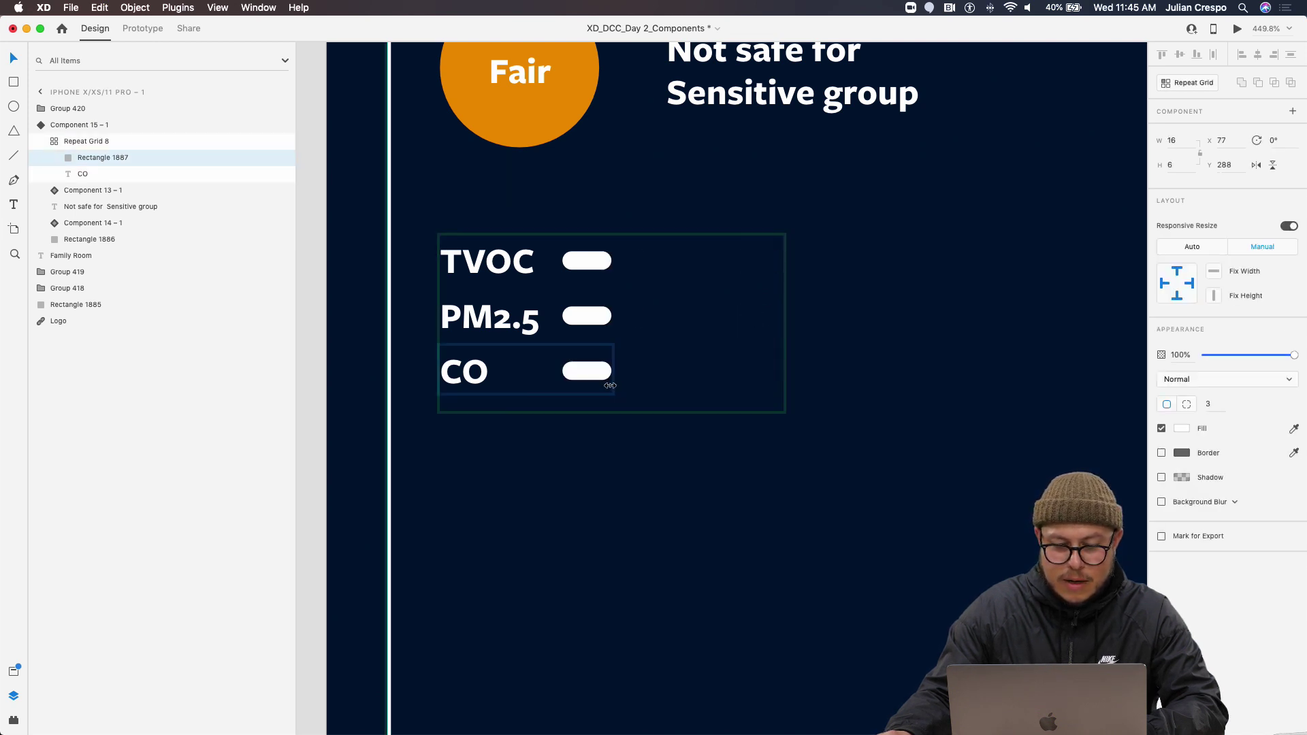
key(super+z)
Ungroup the repeat grid so that each reading row is independent
click(727, 429)
double_click(696, 377)
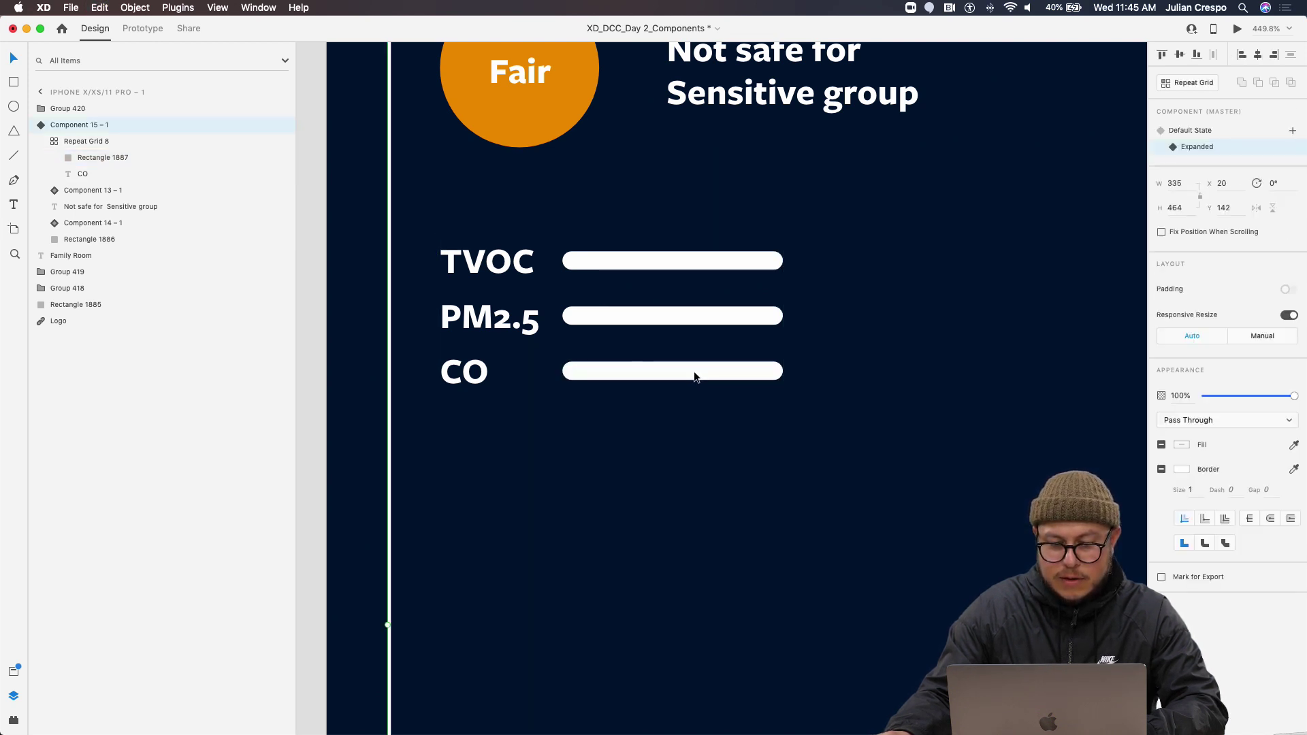
key(super+shift+g)
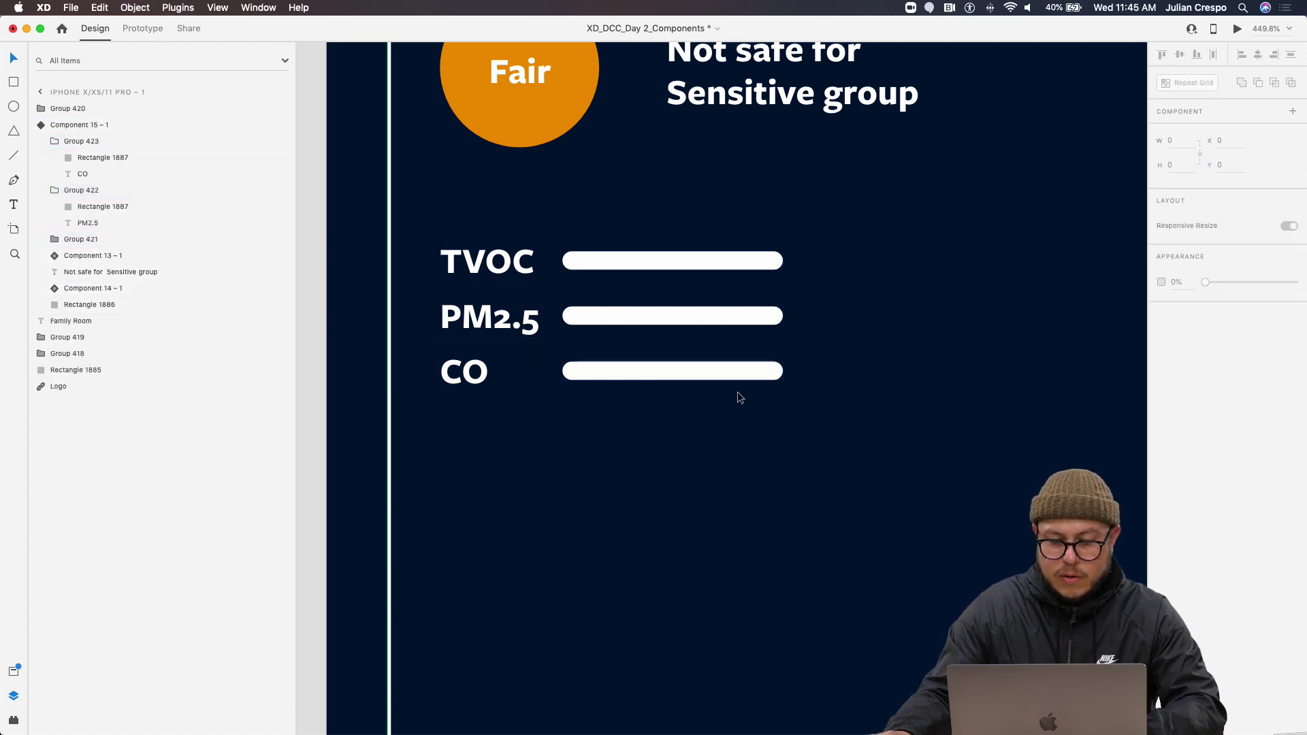
Shorten the CO bar to a dot 6 wide and change its fill to mid grey
double_click(738, 380)
drag(785, 370, 580, 386)
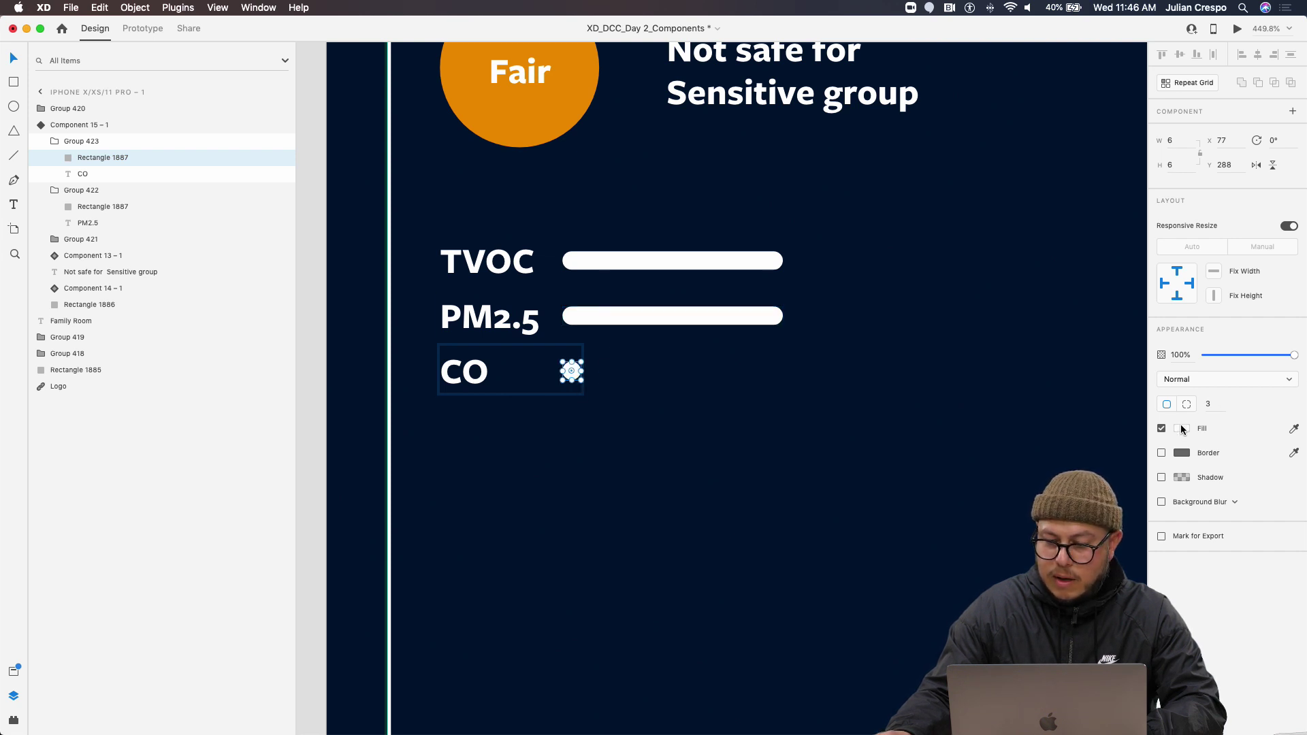
click(1182, 429)
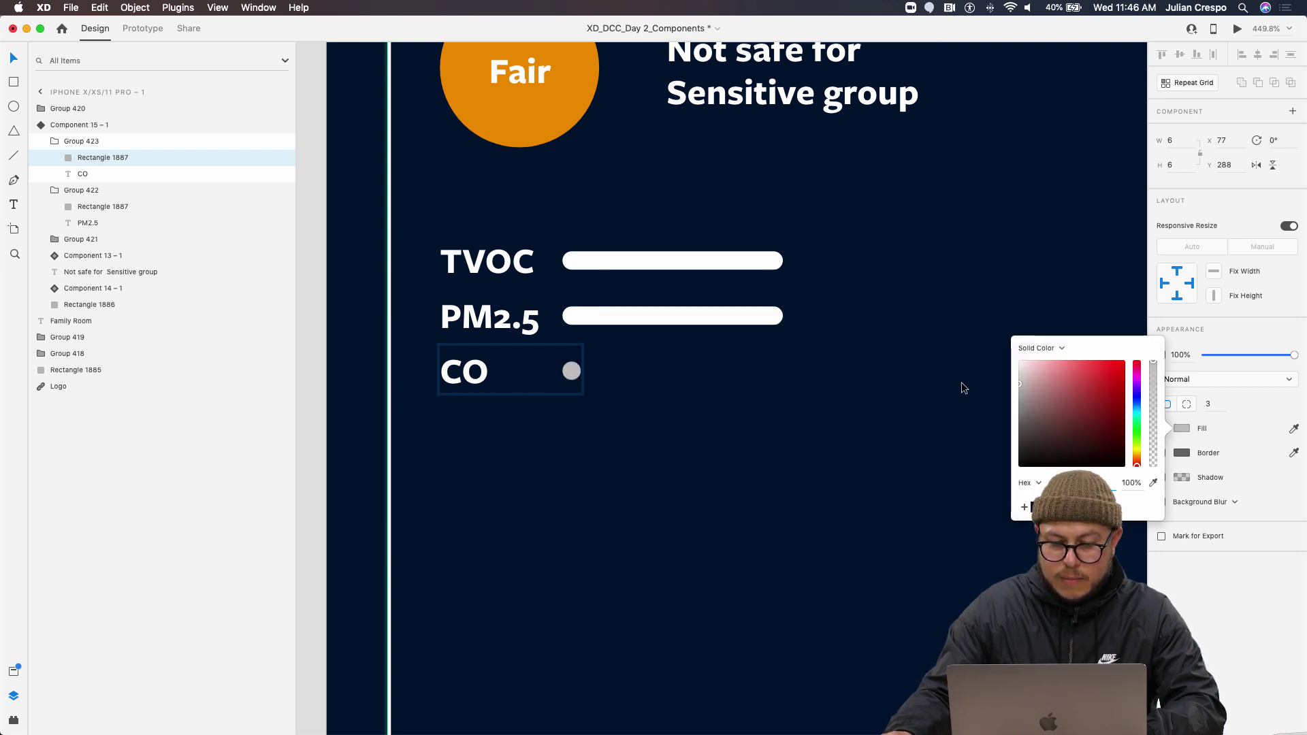
click(1020, 408)
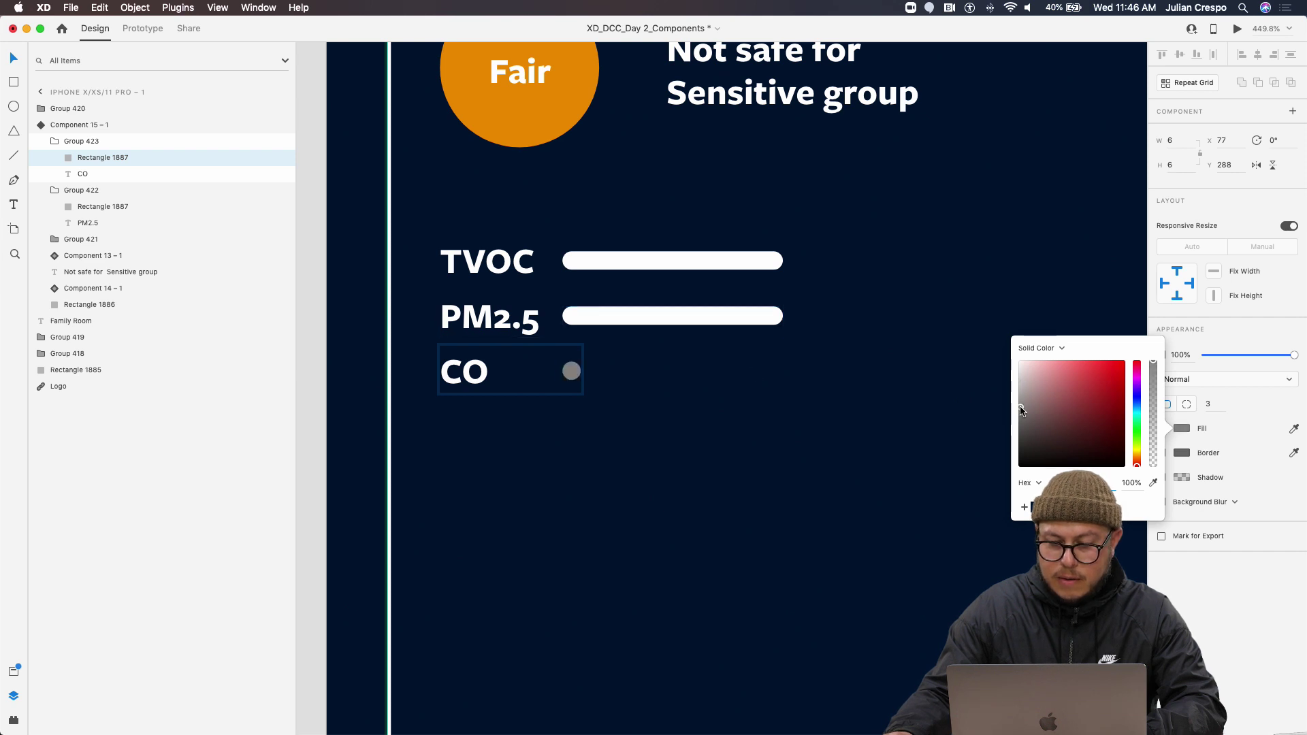
Shorten the PM2.5 bar to about a third of its length and the TVOC bar to about 56 wide
click(753, 322)
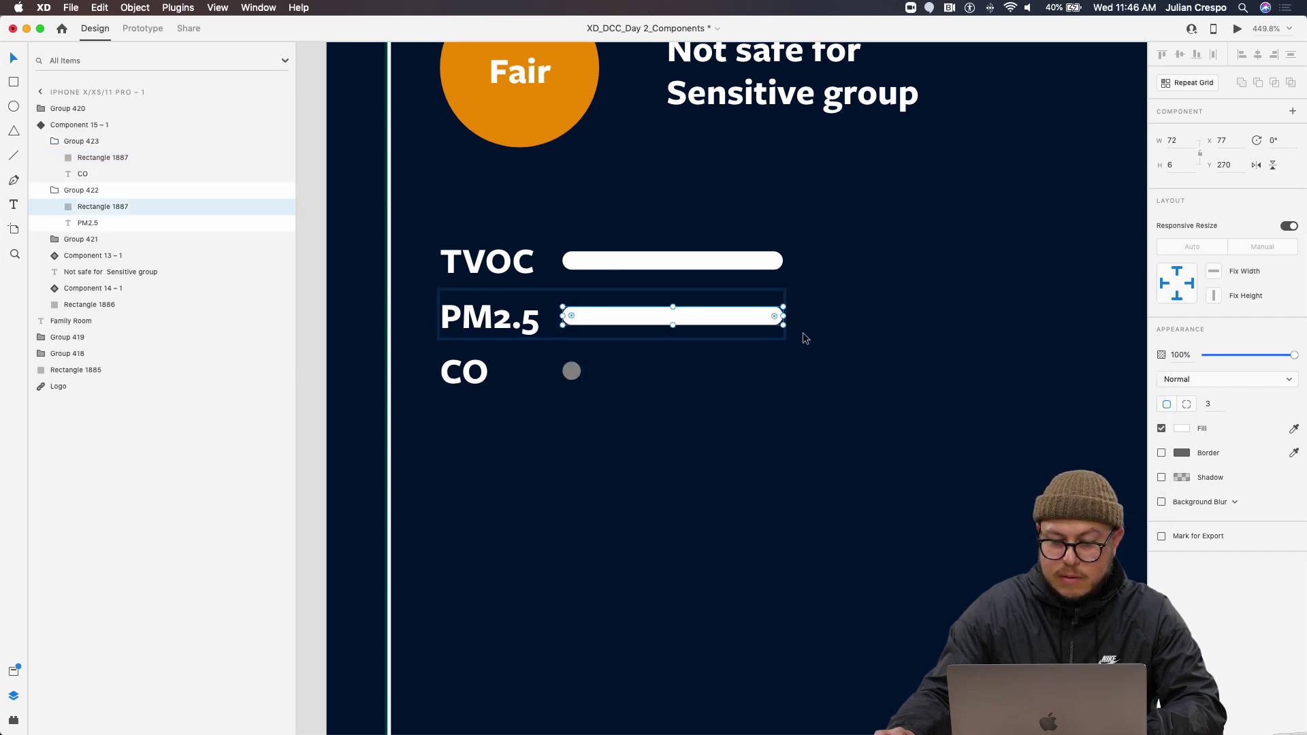
drag(784, 316, 633, 318)
click(777, 267)
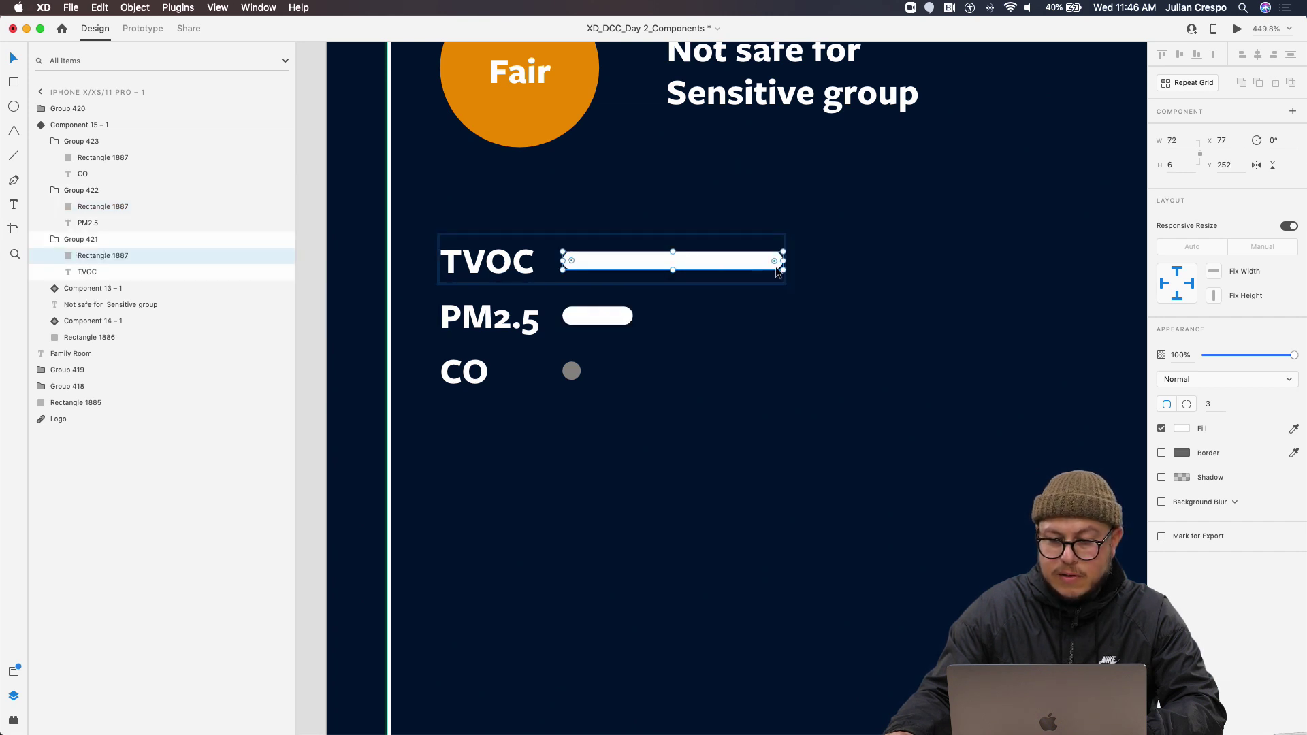
drag(787, 260, 731, 260)
click(770, 457)
Duplicate the thin line under the AQI label and place the copy in the empty area below the reading rows
scroll(770, 505, down, 5)
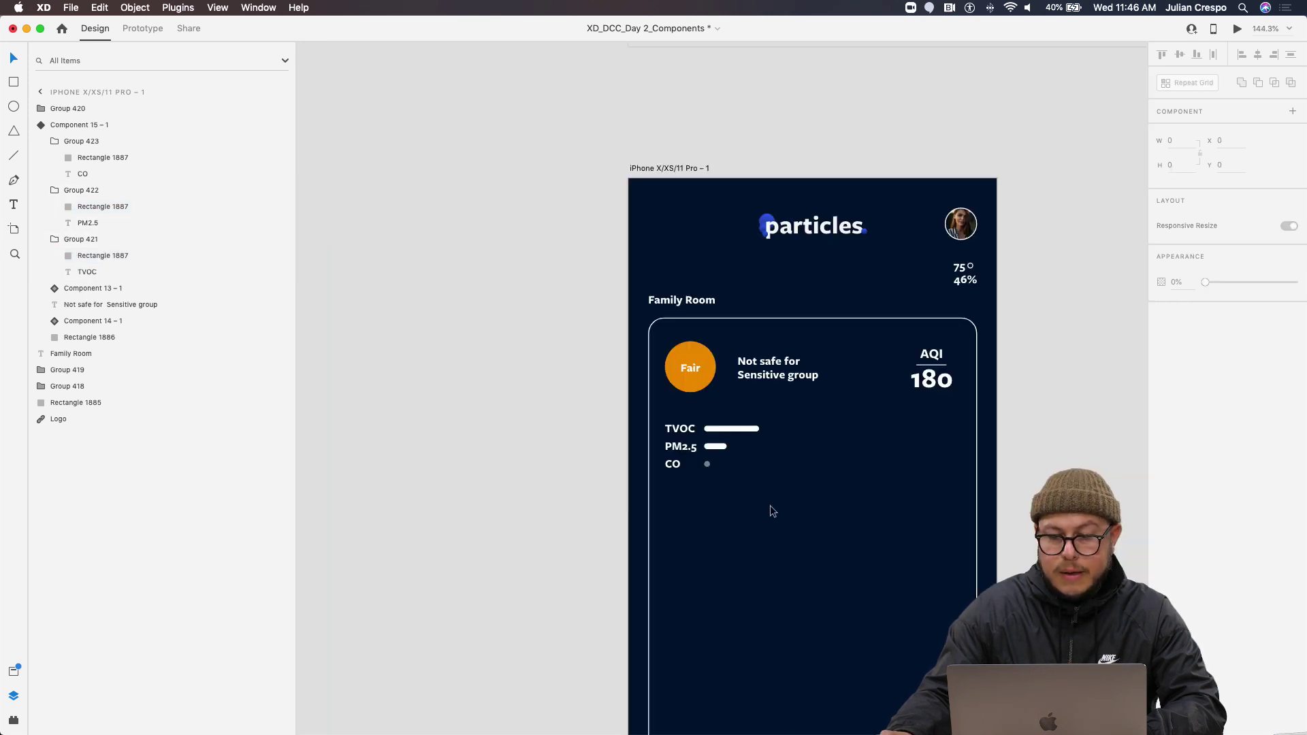
scroll(770, 505, down, 4)
scroll(687, 313, up, 3)
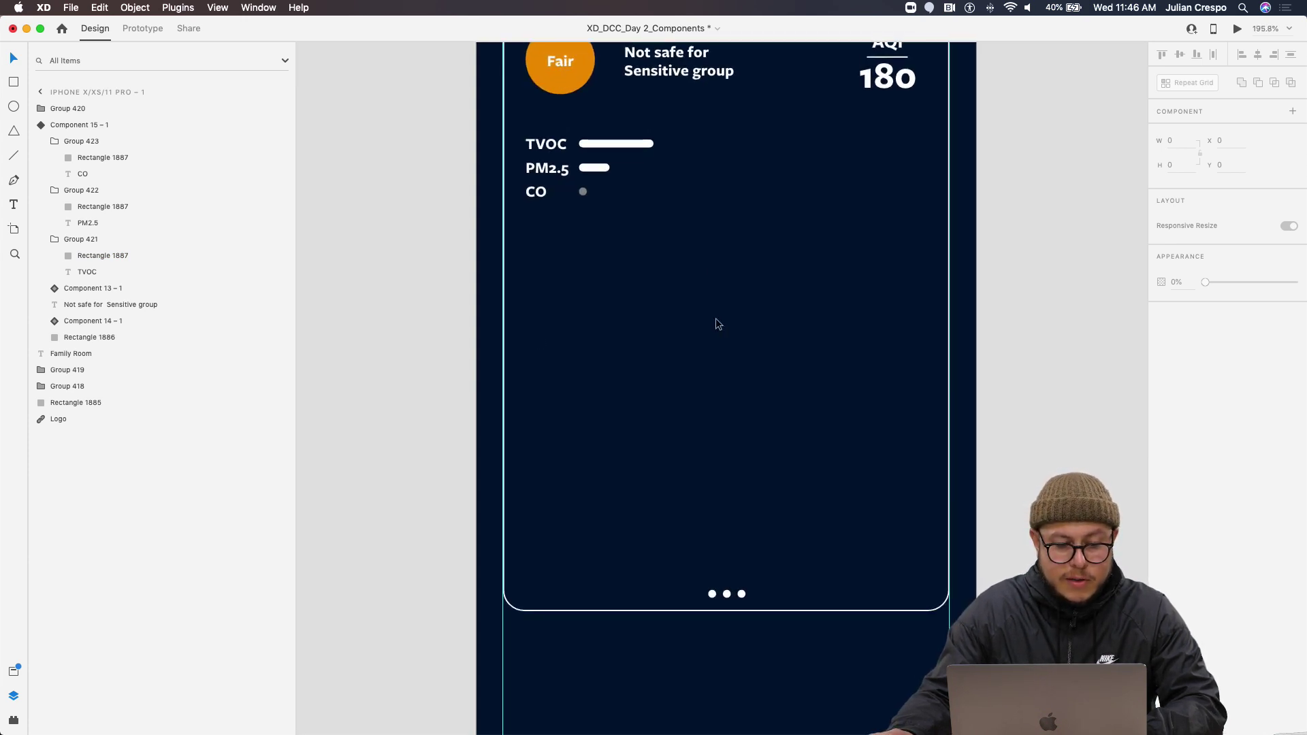
scroll(630, 271, up, 2)
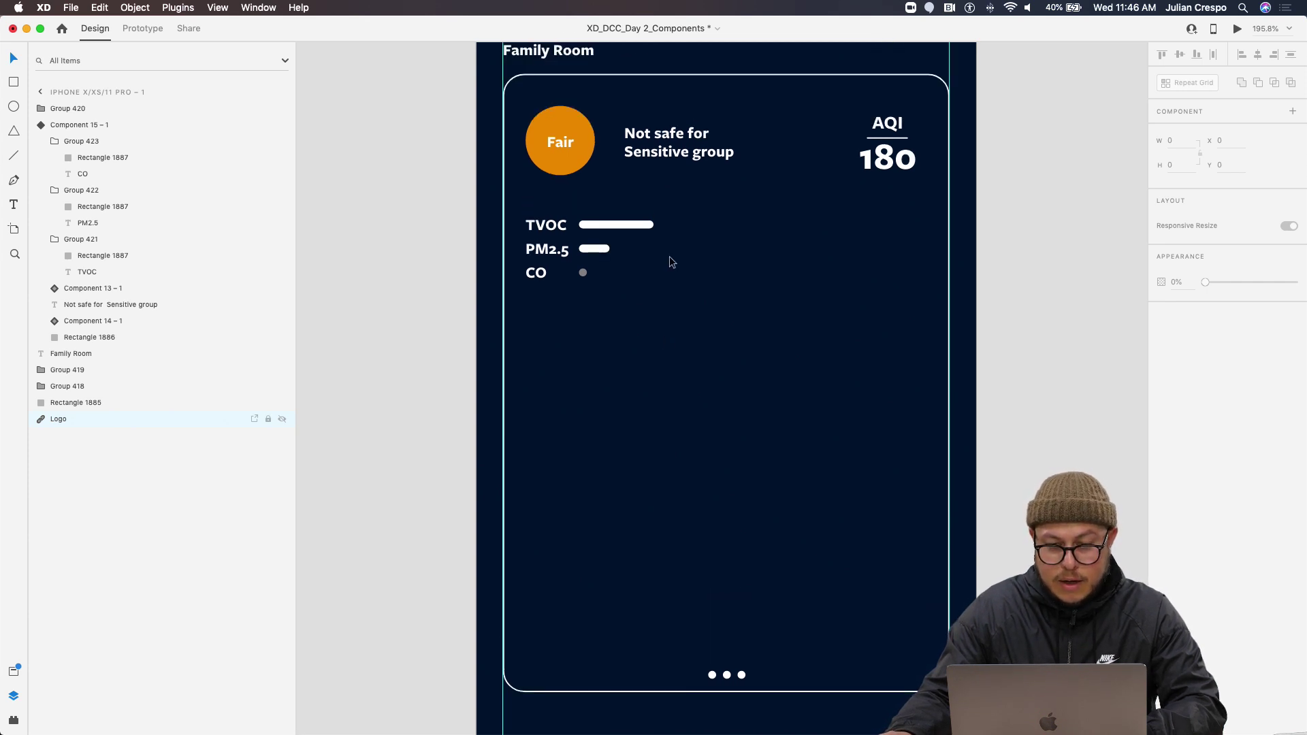
super+click(893, 137)
key(super+c)
click(727, 305)
key(super+v)
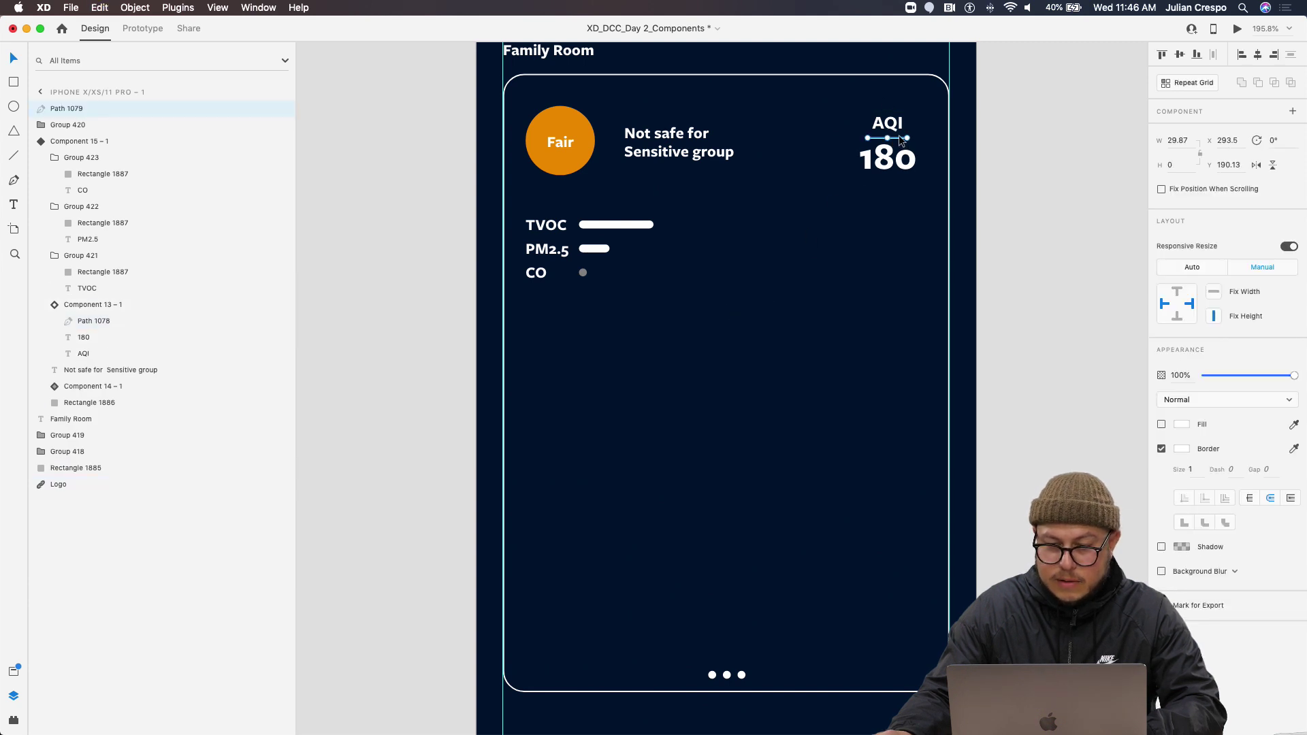
drag(899, 137, 744, 335)
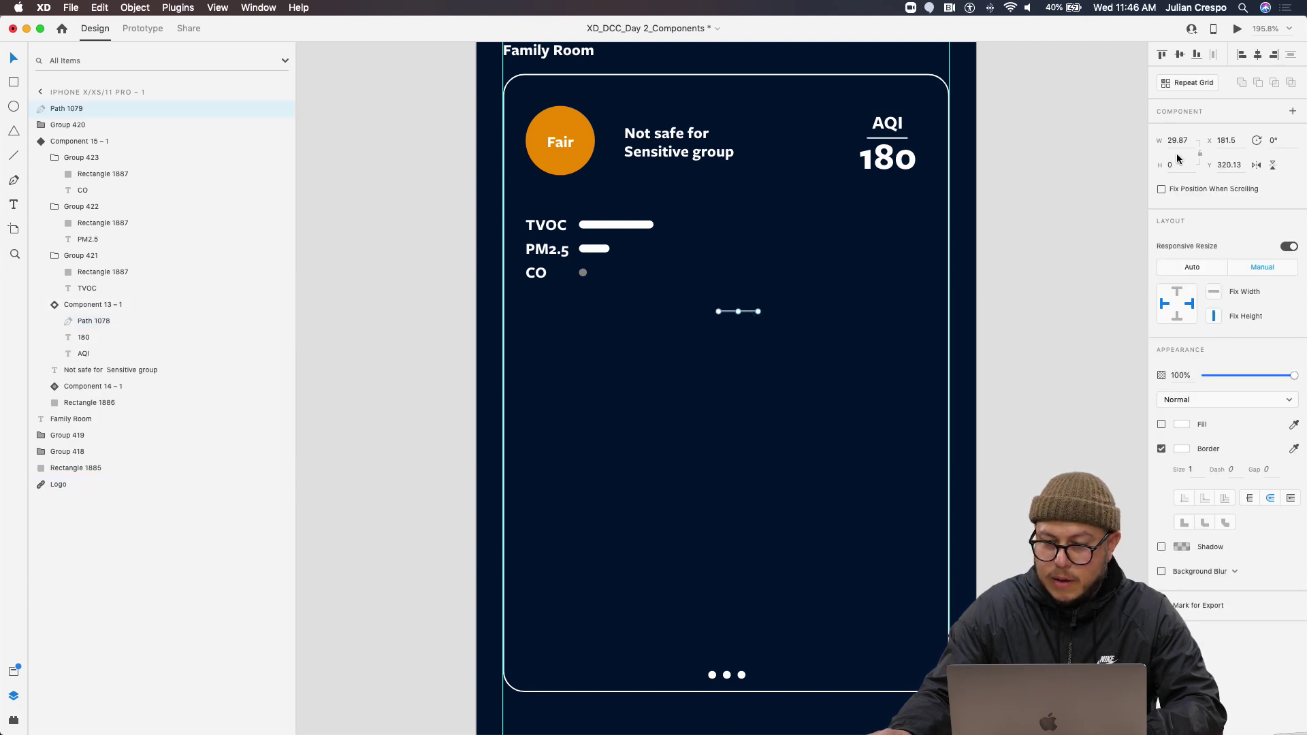
Set the copied line's width to 169.87 and move it to about X 98.5, Y 325 beneath the CO row
text(59.87)
key(Return)
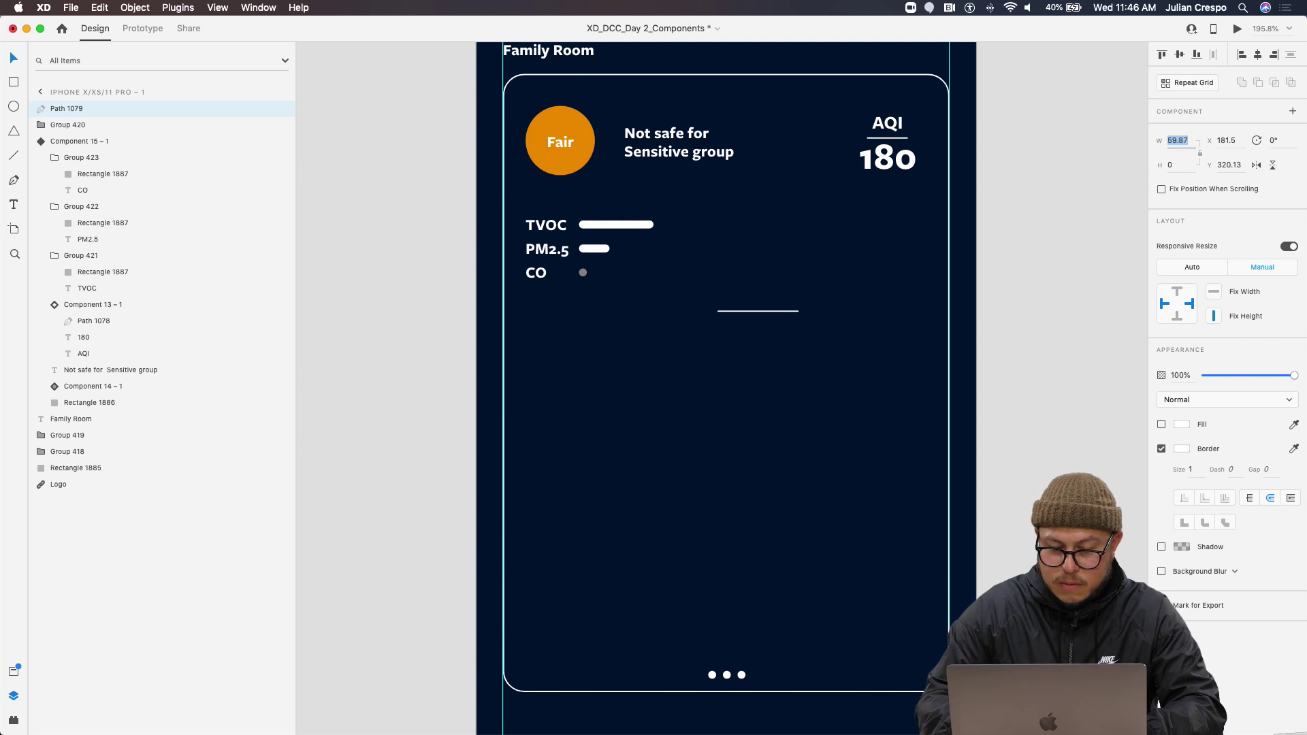
text(169.87)
key(Return)
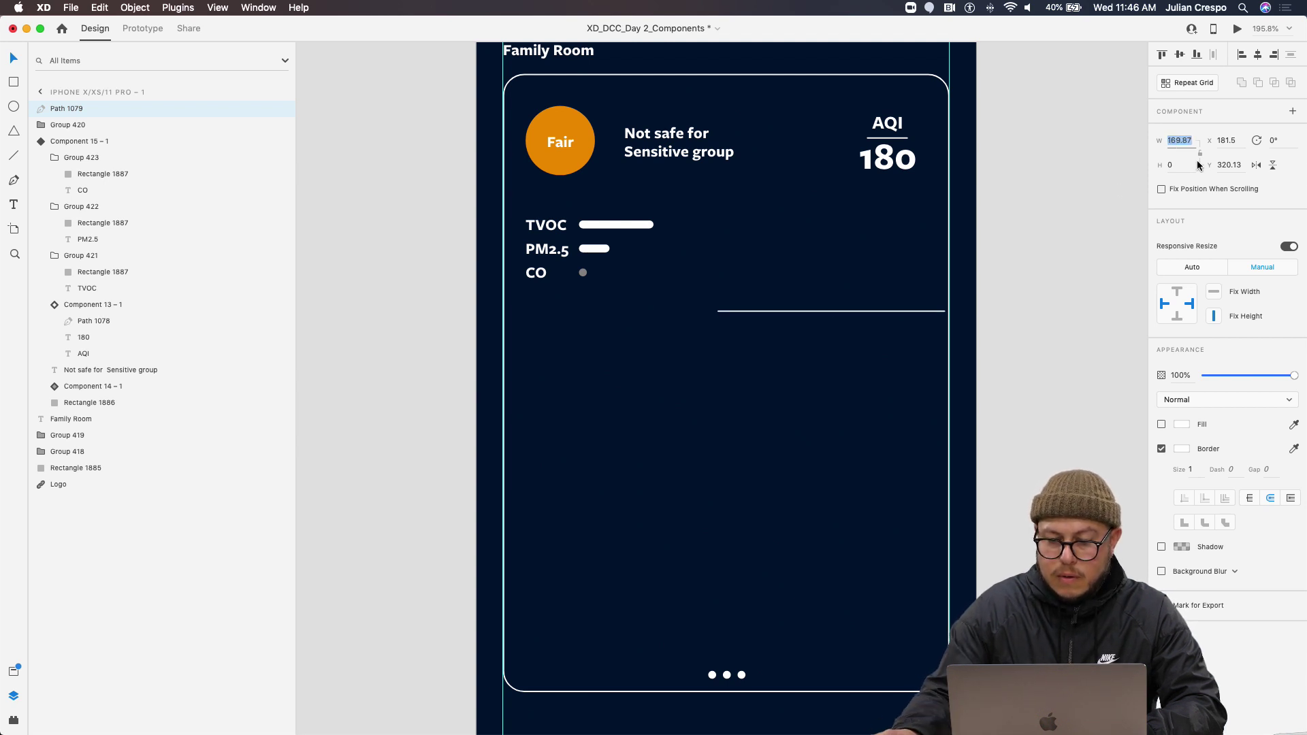
click(876, 313)
click(878, 312)
drag(878, 312, 769, 318)
key(Left)
key(Left)
key(Up)
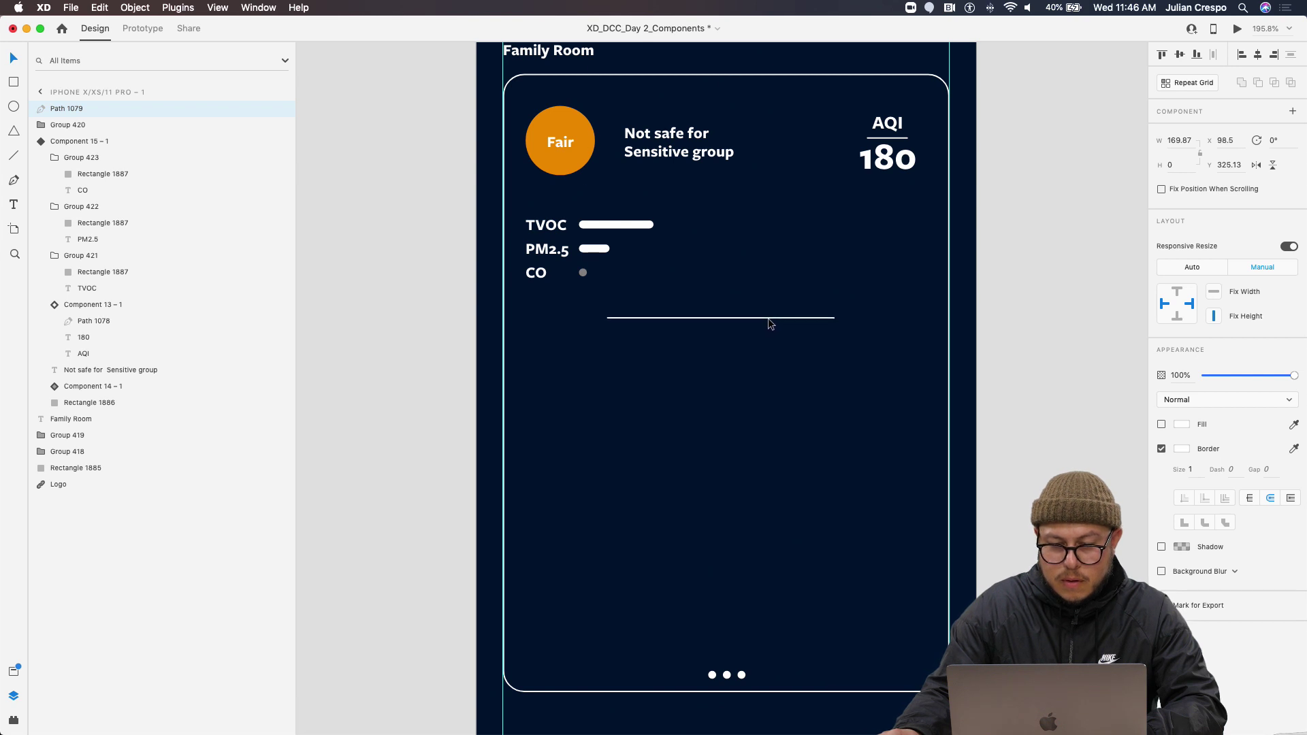
Stretch both ends of the divider line to a width of about 303 and centre it horizontally on the card
drag(608, 319, 521, 319)
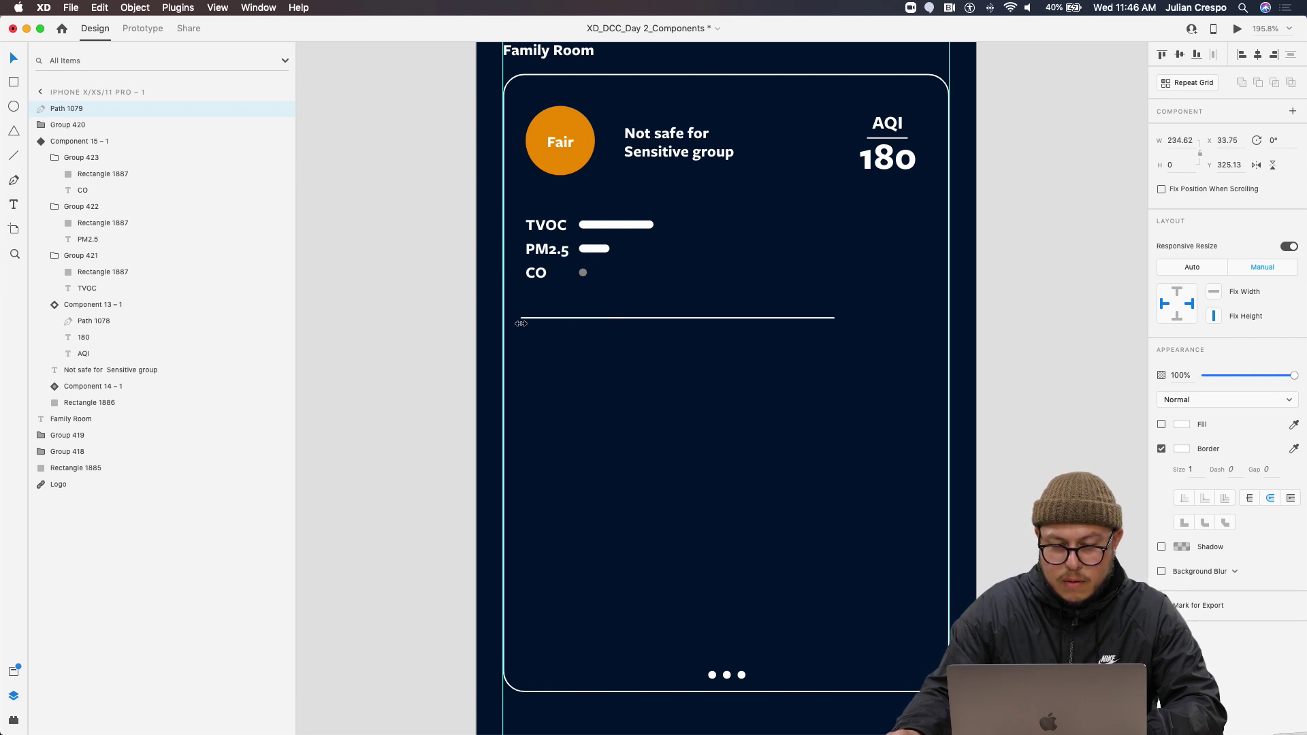
drag(836, 319, 924, 319)
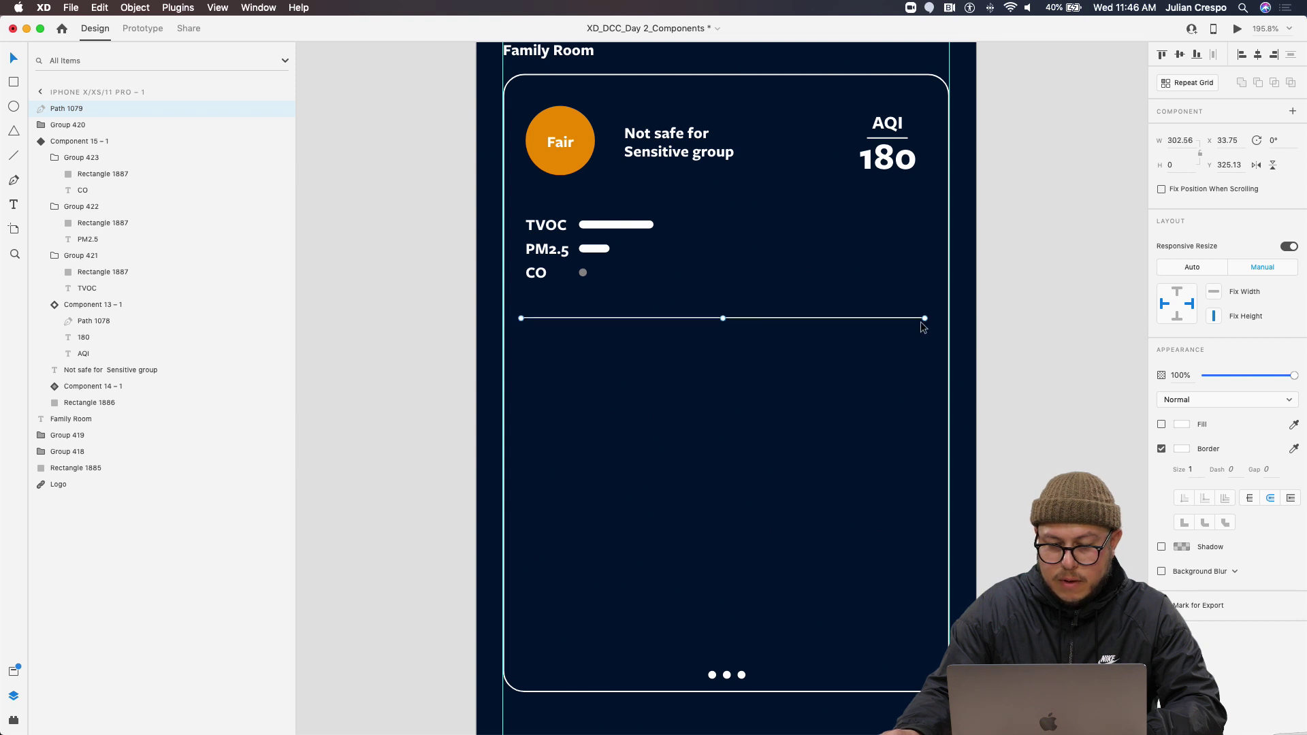
shift+click(655, 692)
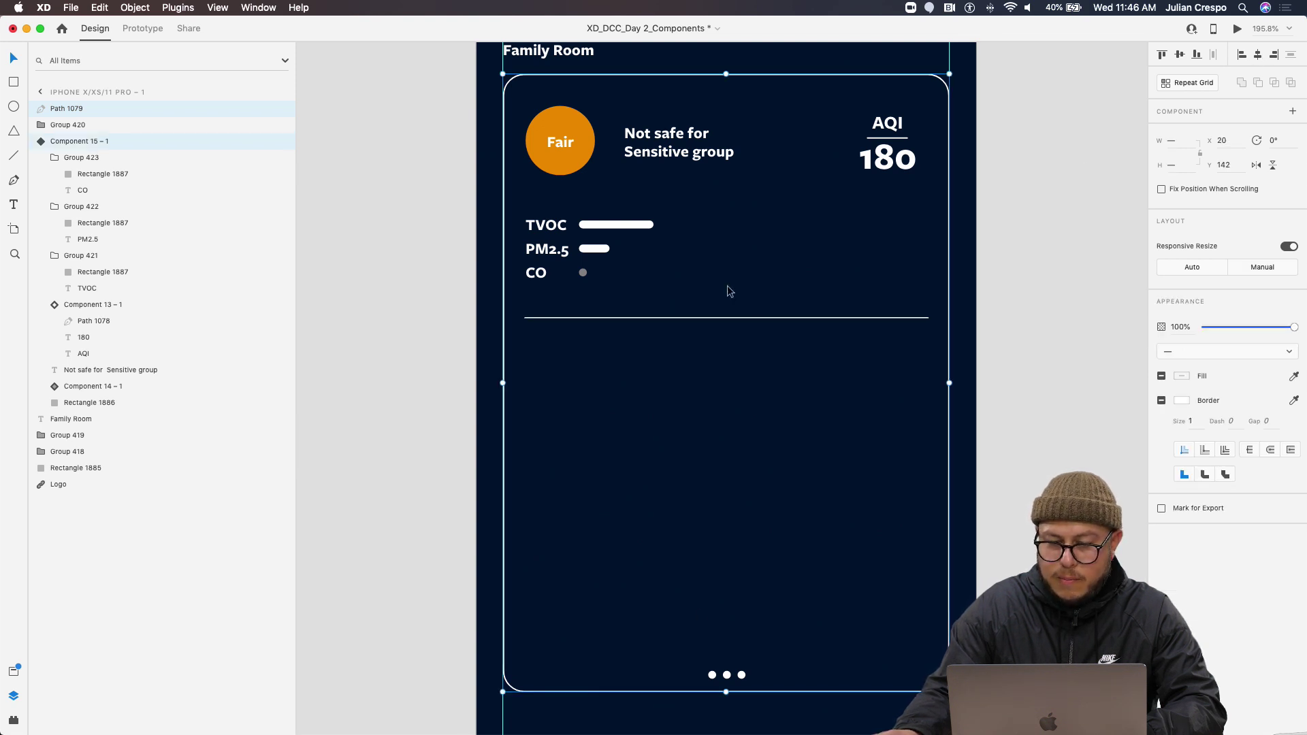
key(Escape)
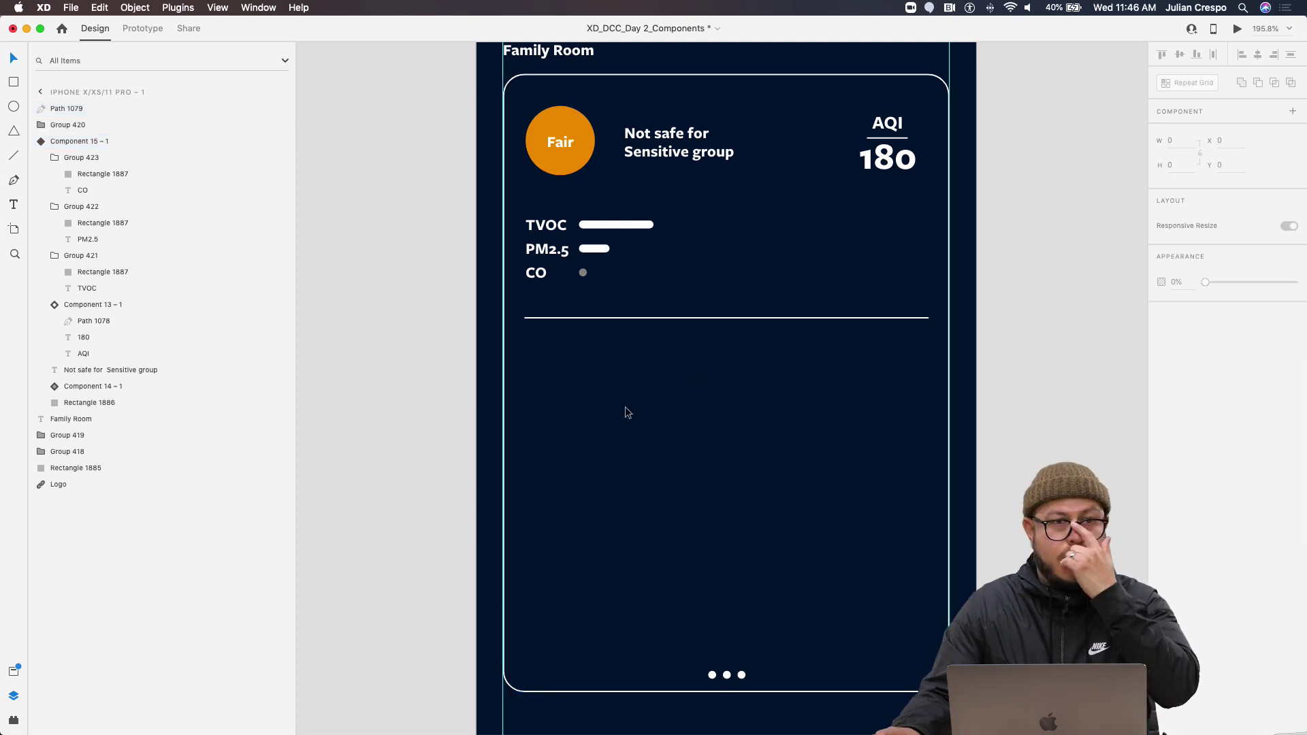
Place the graph component with the 0–400 scale and hour labels below the divider, at about X 37, Y 349
scroll(600, 421, up, 3)
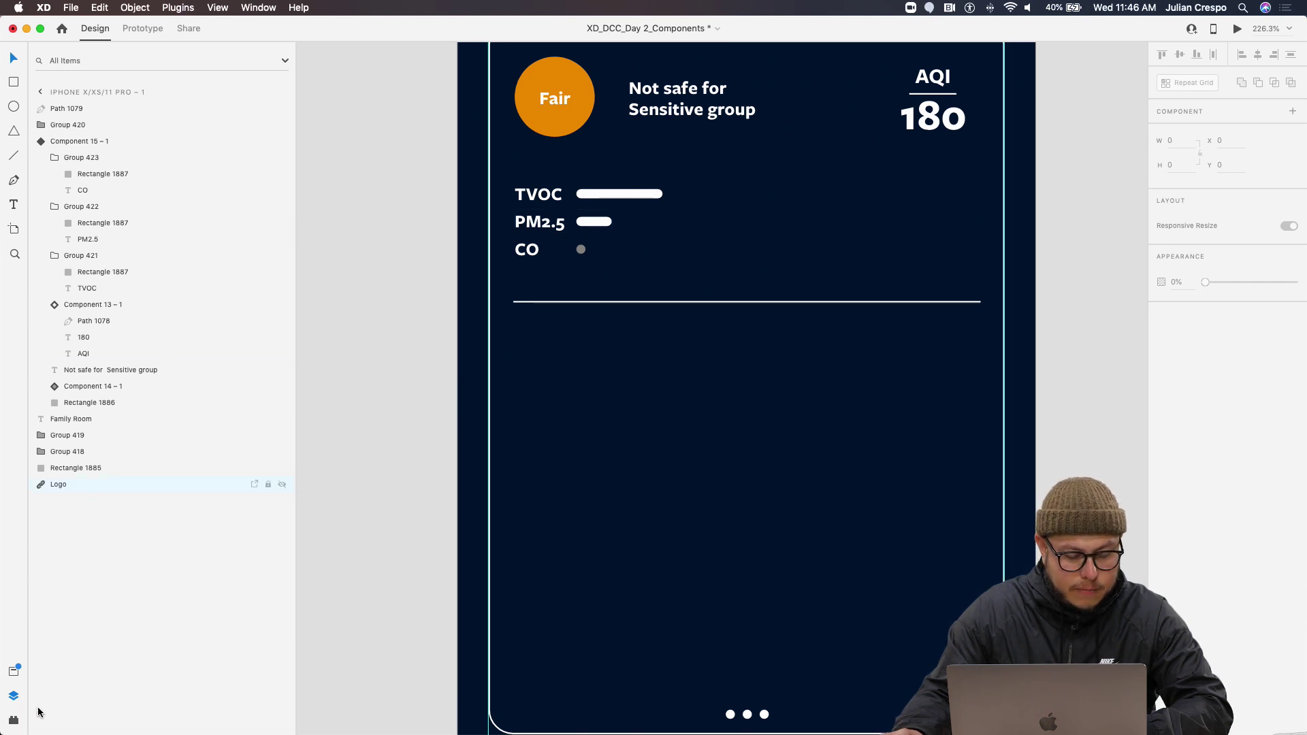
key(super+shift+y)
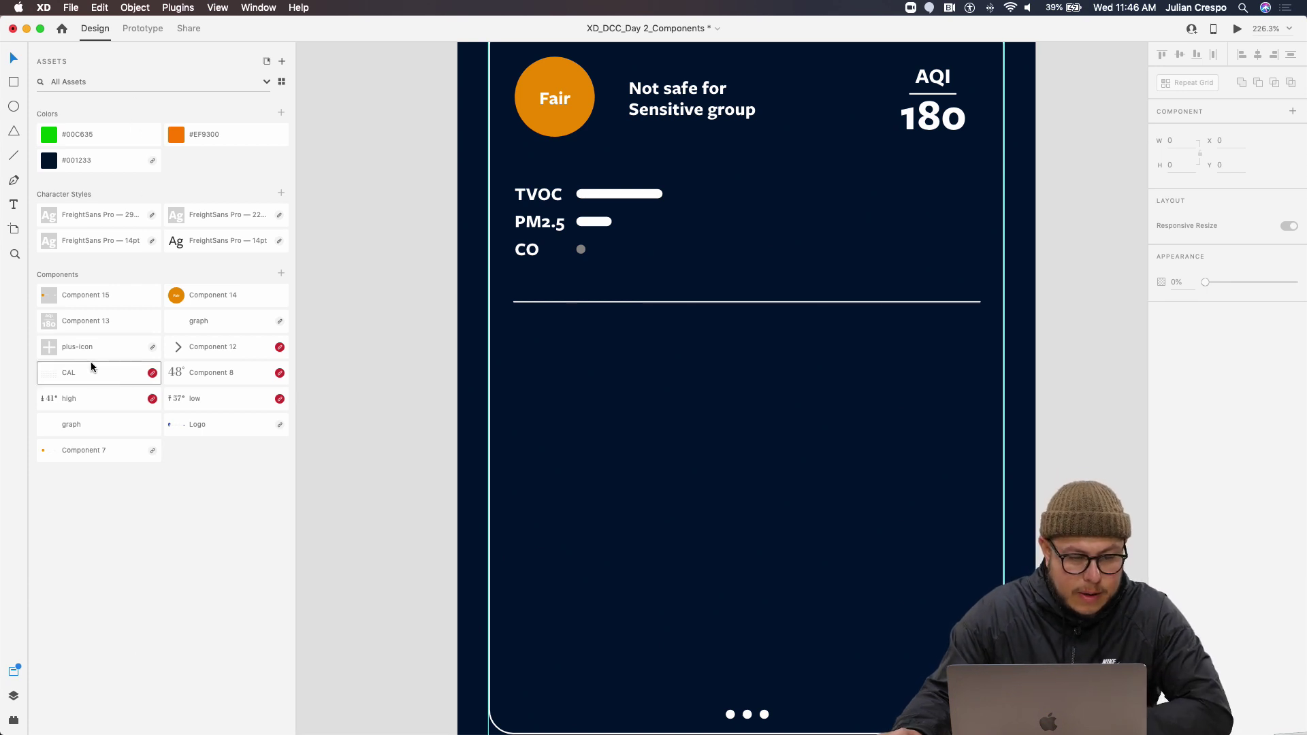
drag(200, 321, 793, 553)
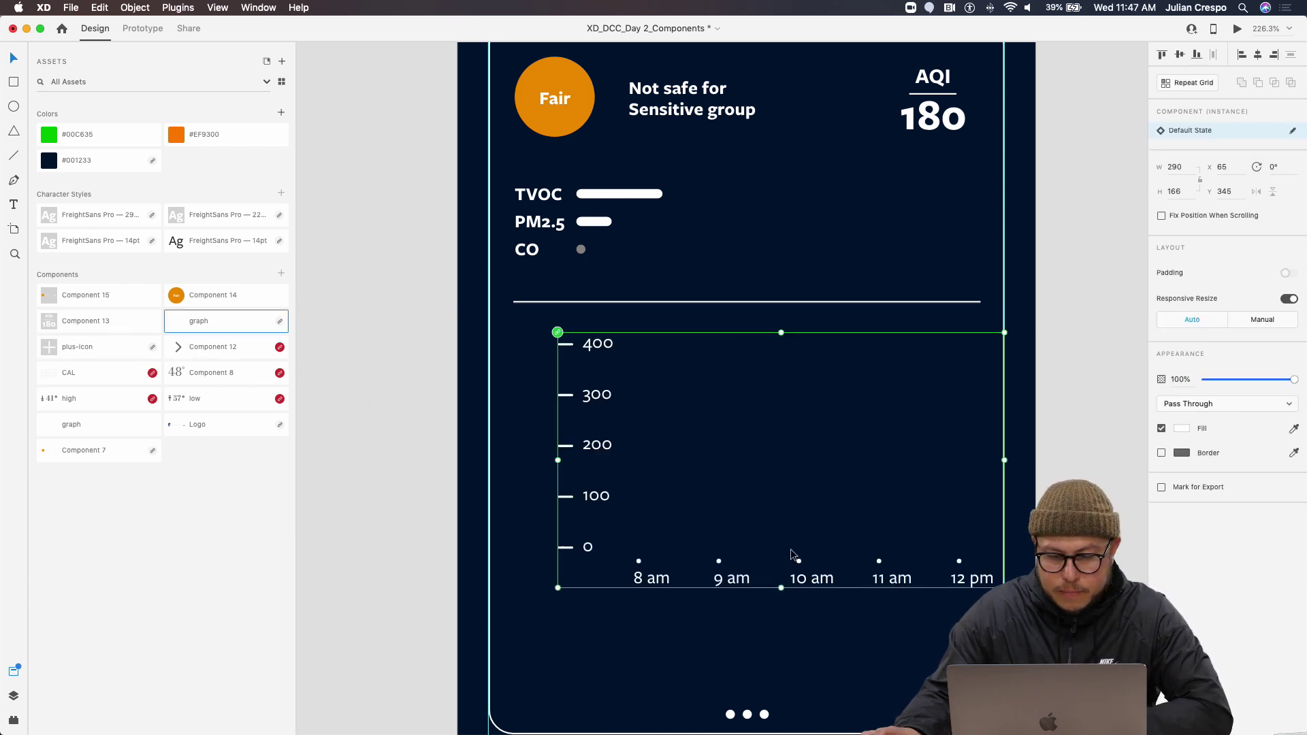
drag(584, 395, 544, 406)
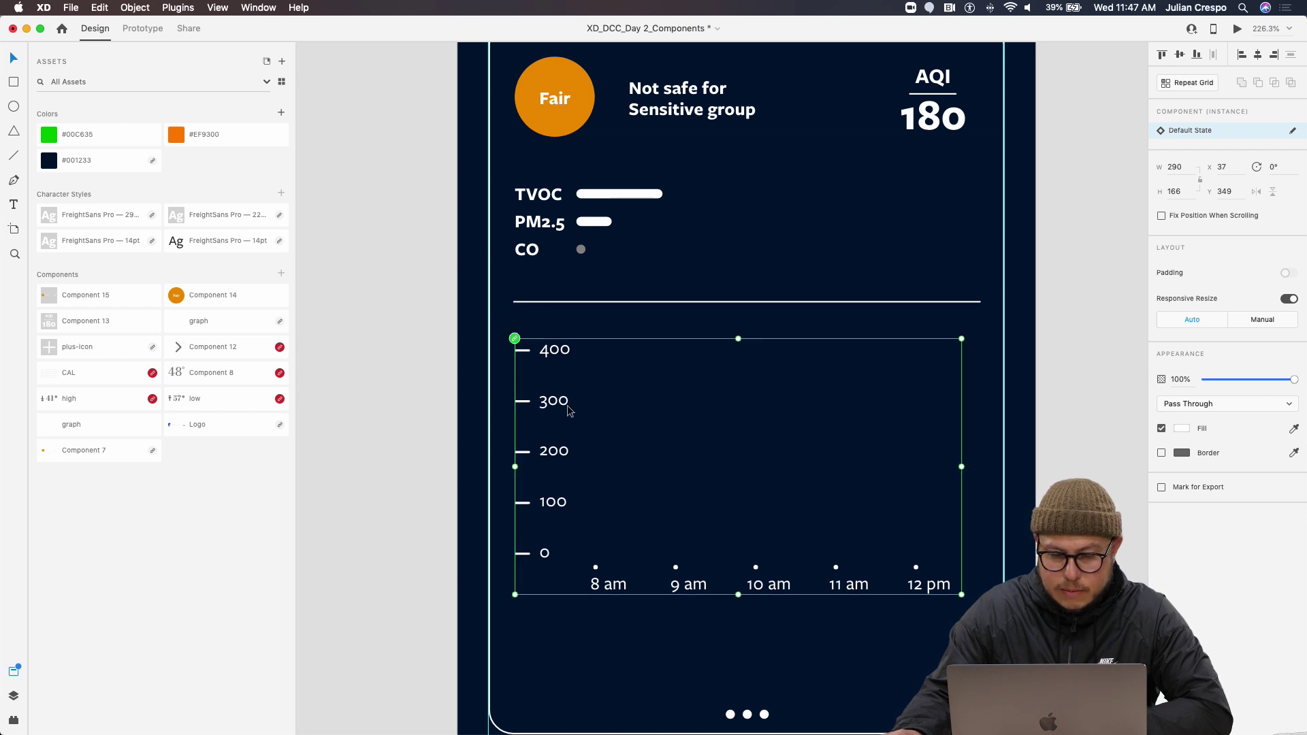
double_click(545, 354)
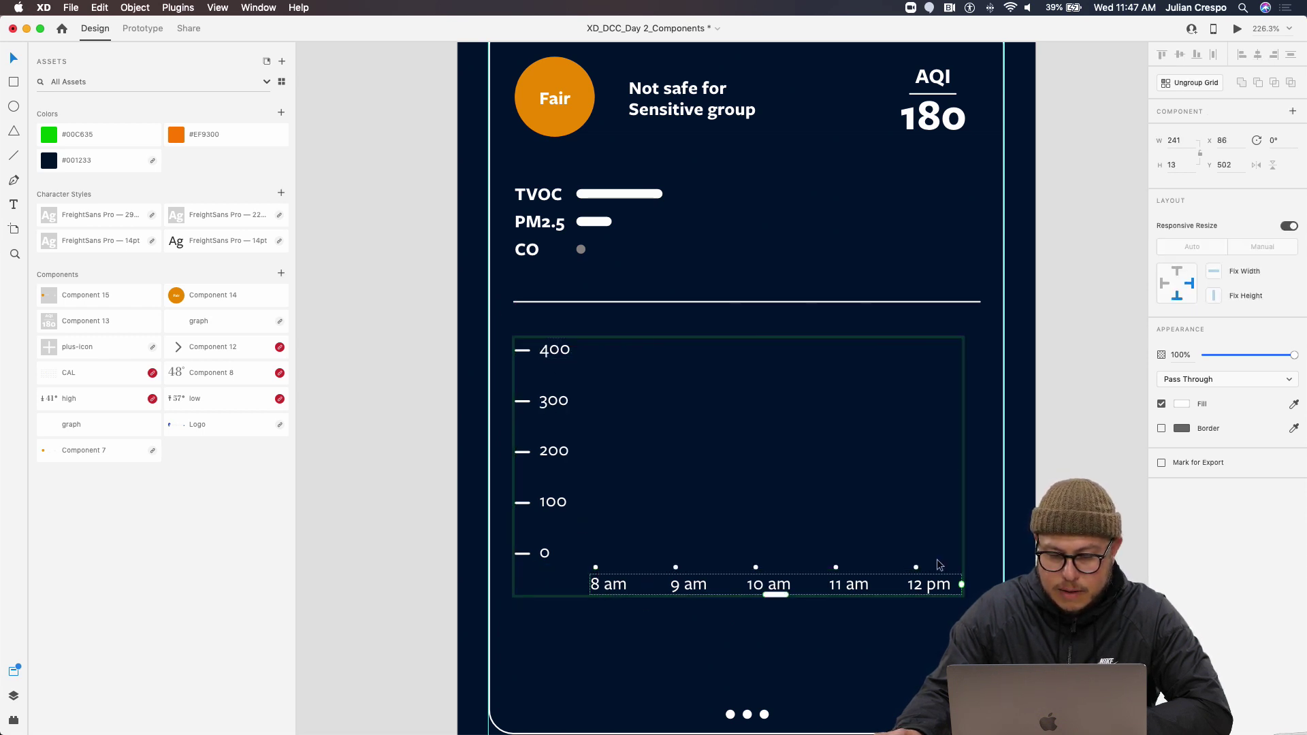
click(676, 273)
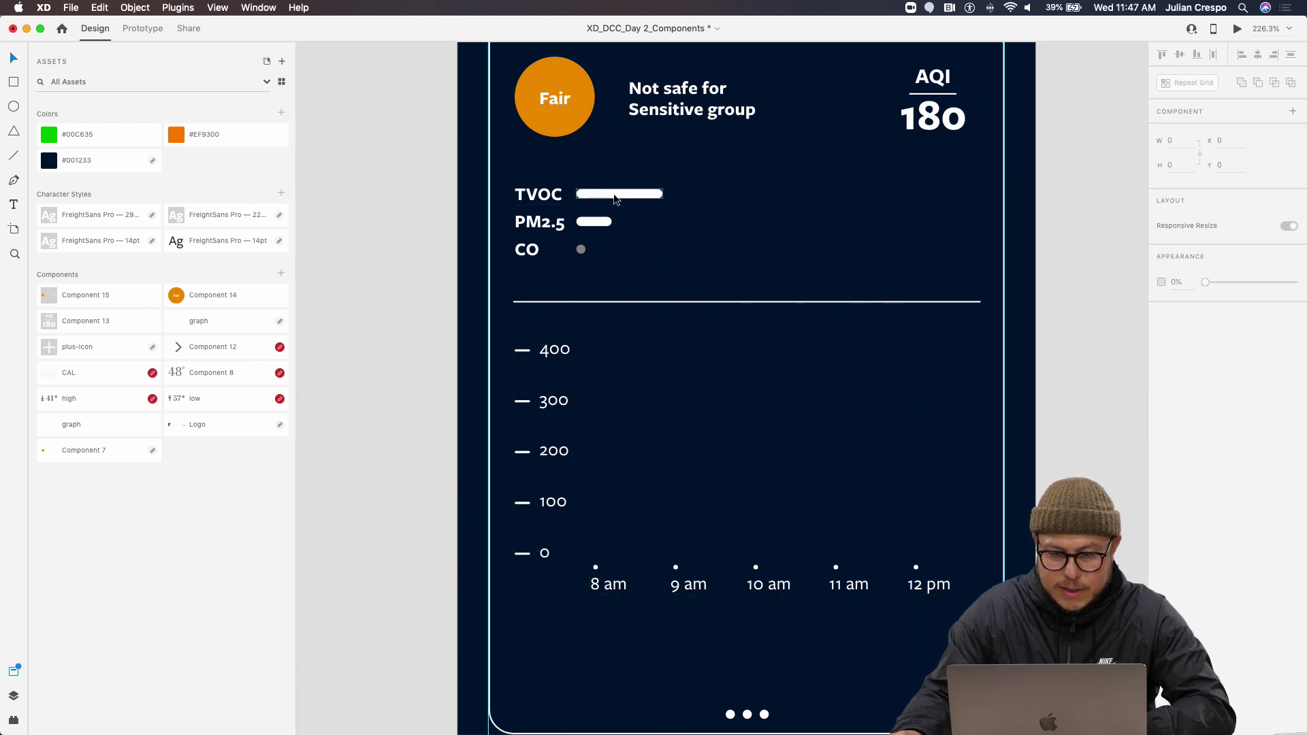
Copy the TVOC bar, rotate the copy 90° and stand it above the graph's 8 am mark at about X 87, Y 435
key(super+v)
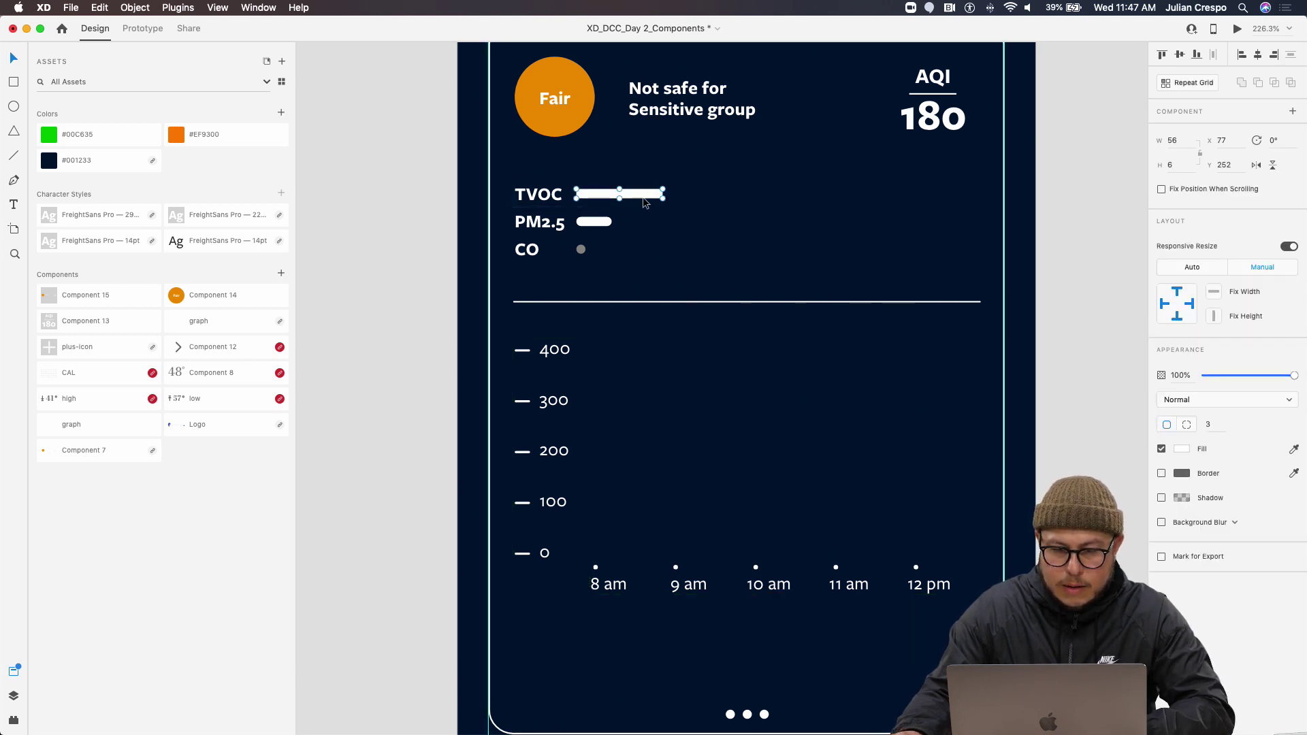
drag(653, 195, 659, 528)
drag(689, 464, 599, 541)
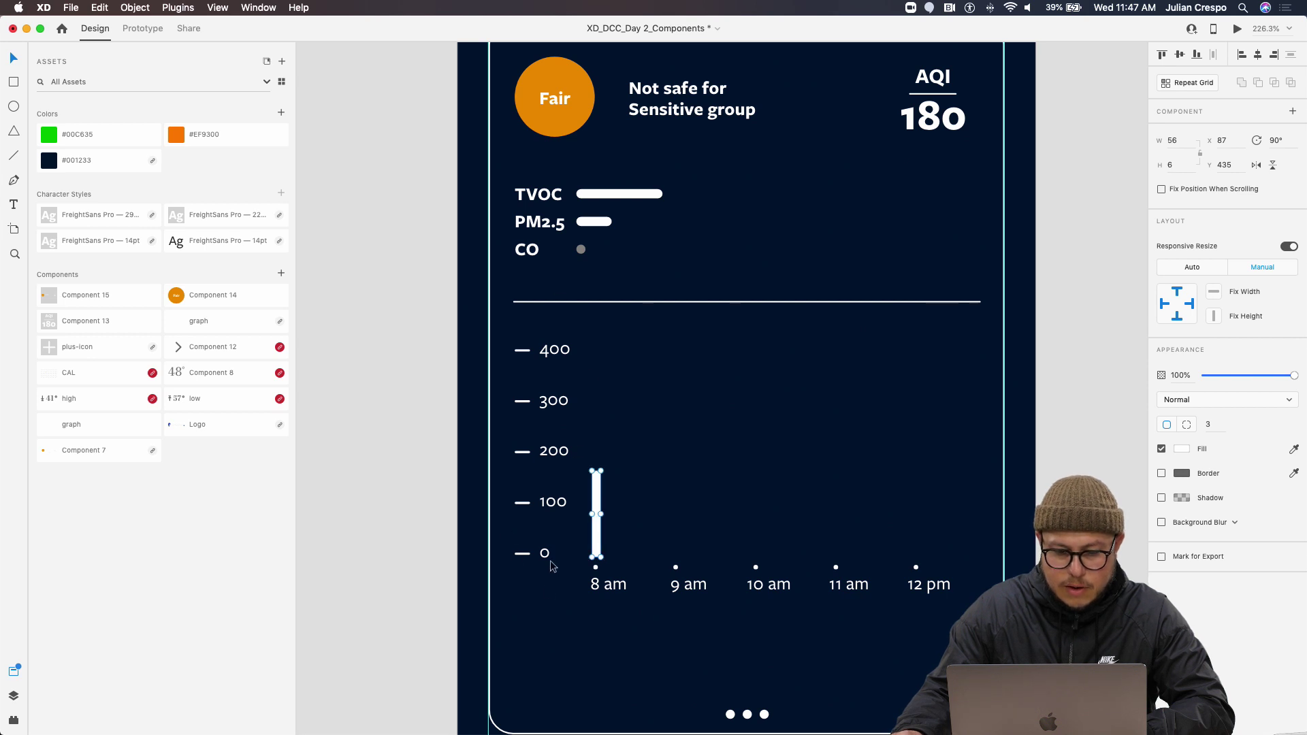
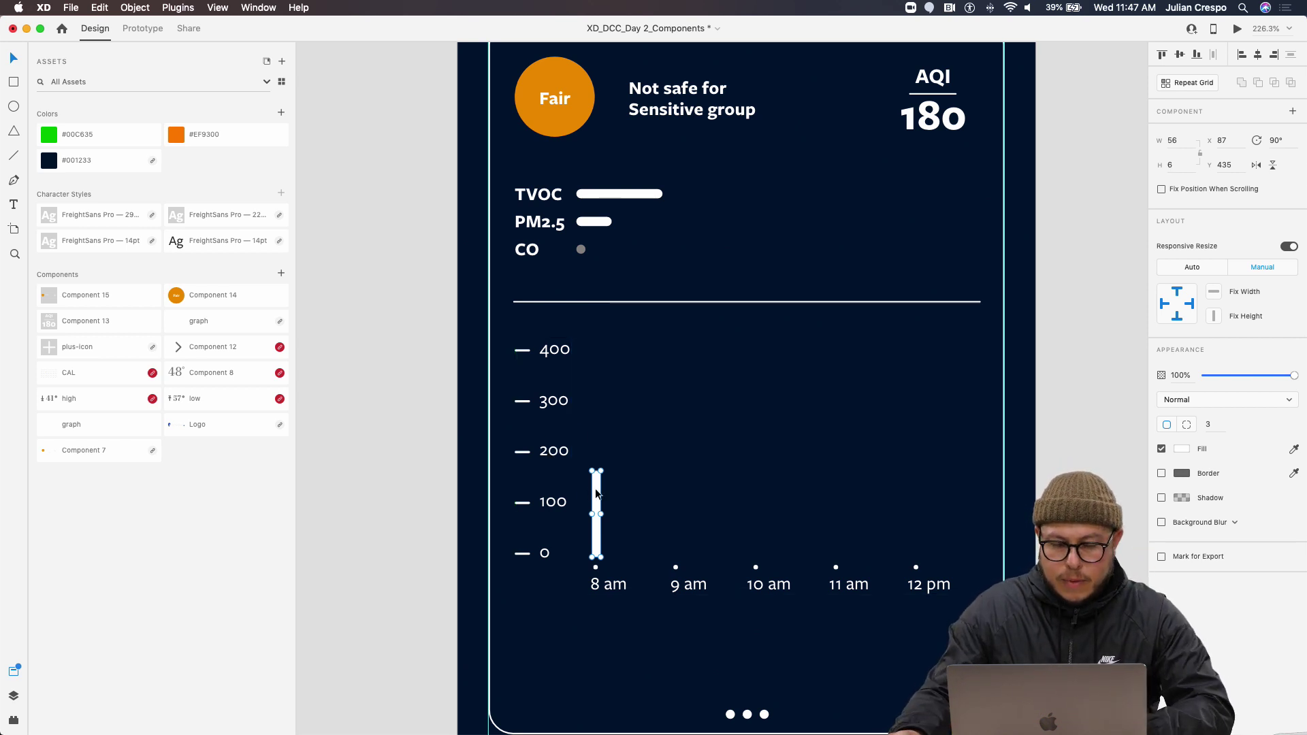
Undo the single duplicate of the vertical bar and use a repeat grid to spread ten bars from 8 am to 12 pm
mouse_move(595, 488)
mouse_down()
mouse_move(639, 497)
mouse_move(617, 496)
mouse_up()
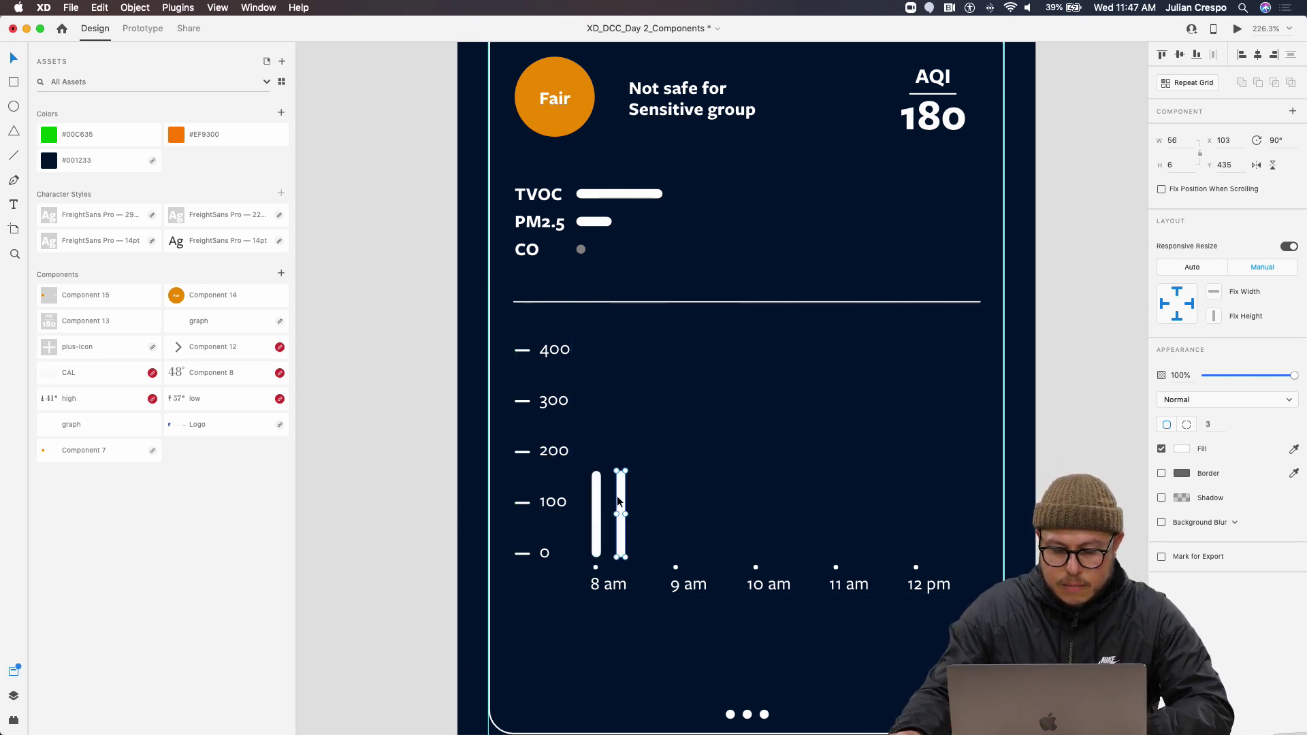
key(super+z)
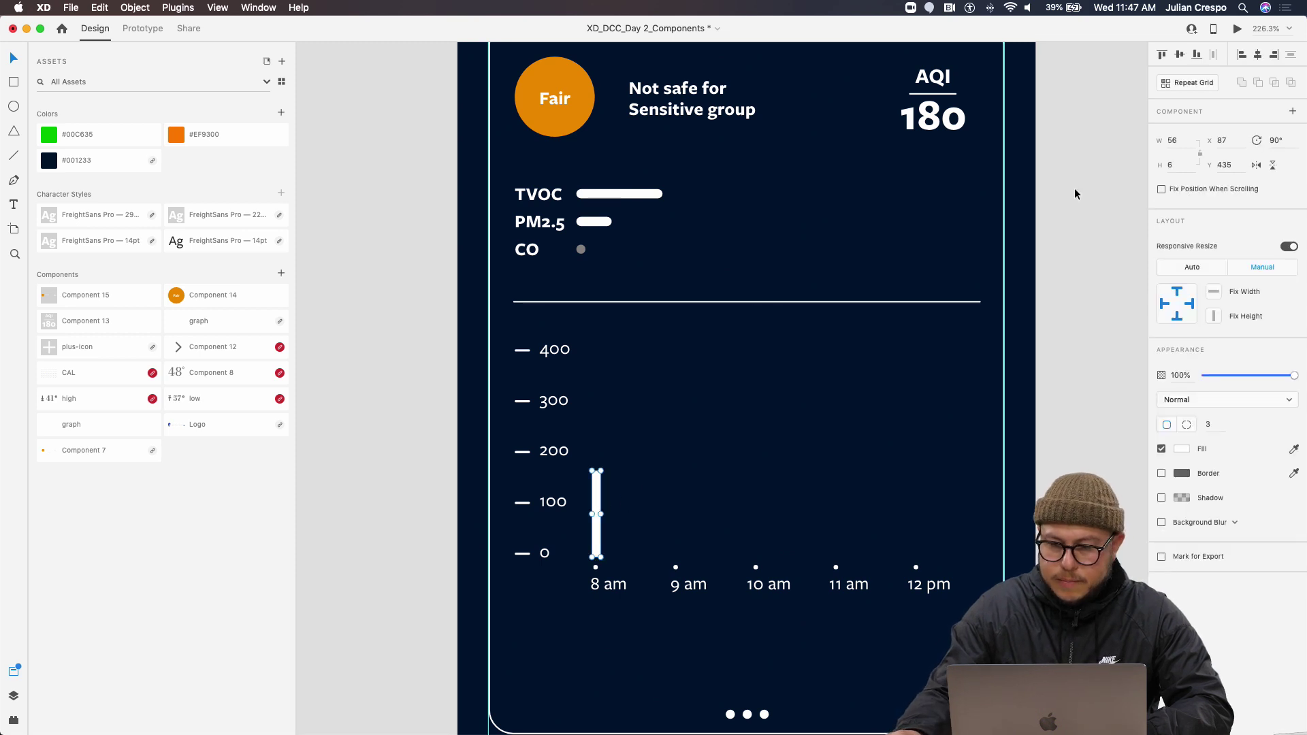
click(1188, 82)
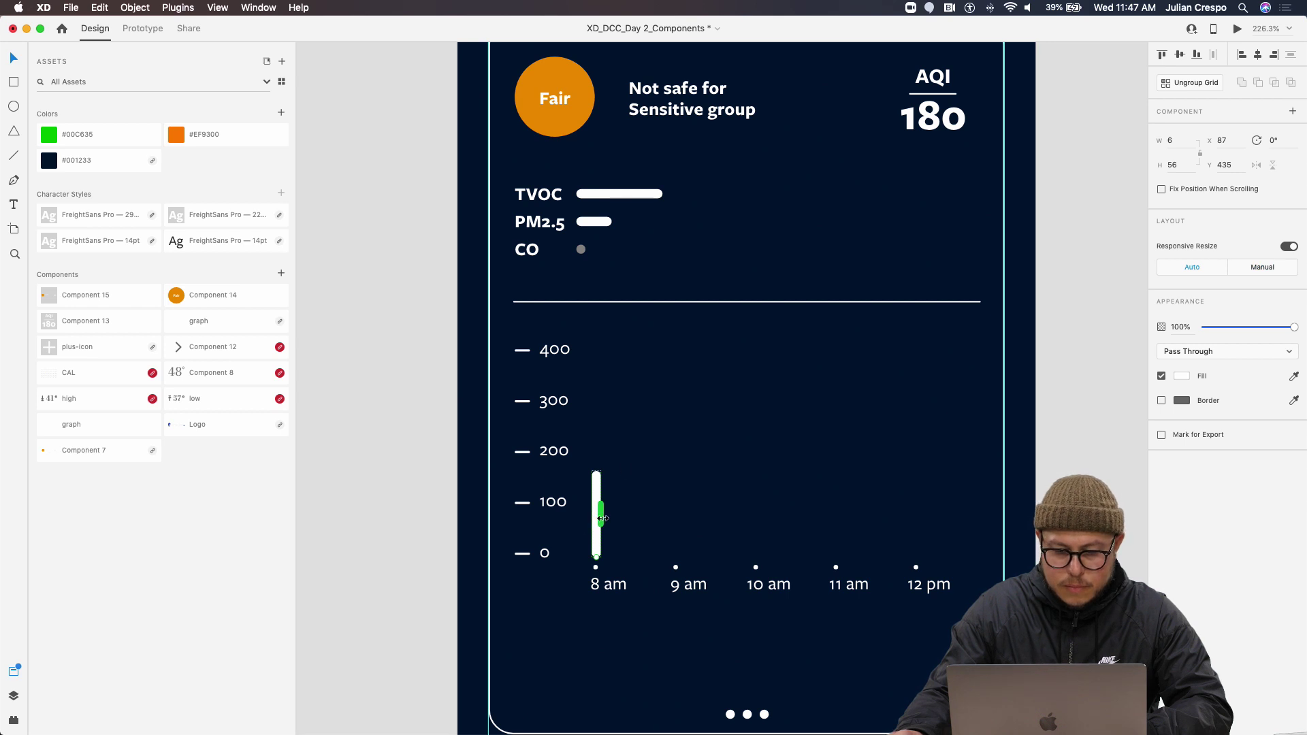
drag(604, 519, 898, 525)
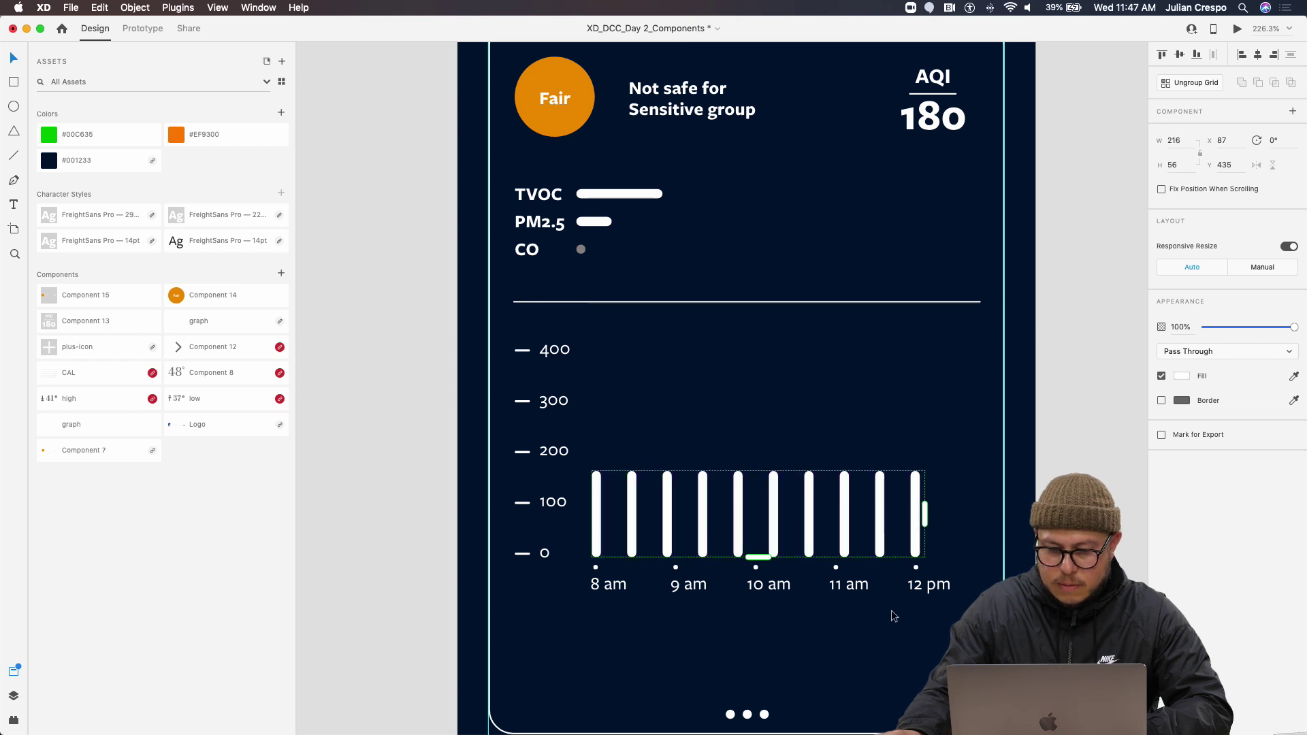
Ungroup the repeat grid of vertical bars and select the fourth bar on its own
double_click(804, 538)
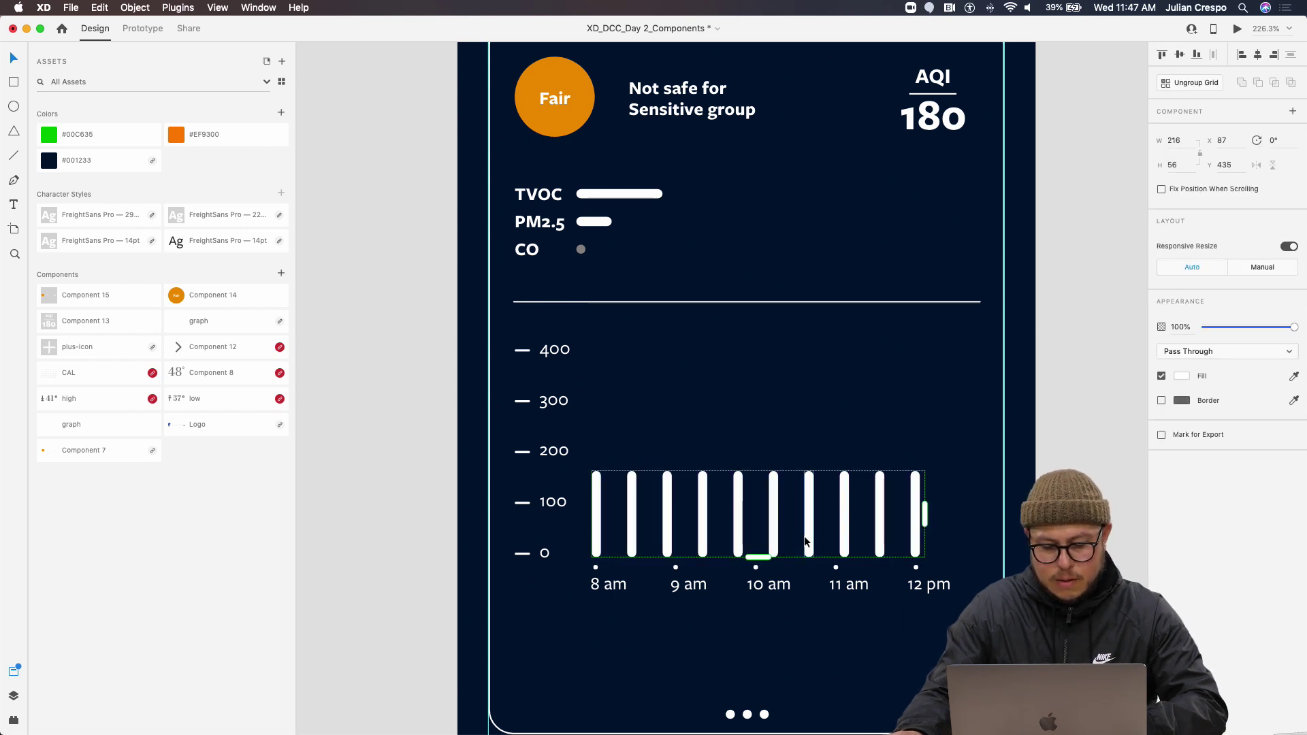
key(Escape)
scroll(814, 596, up, 3)
scroll(803, 592, down, 4)
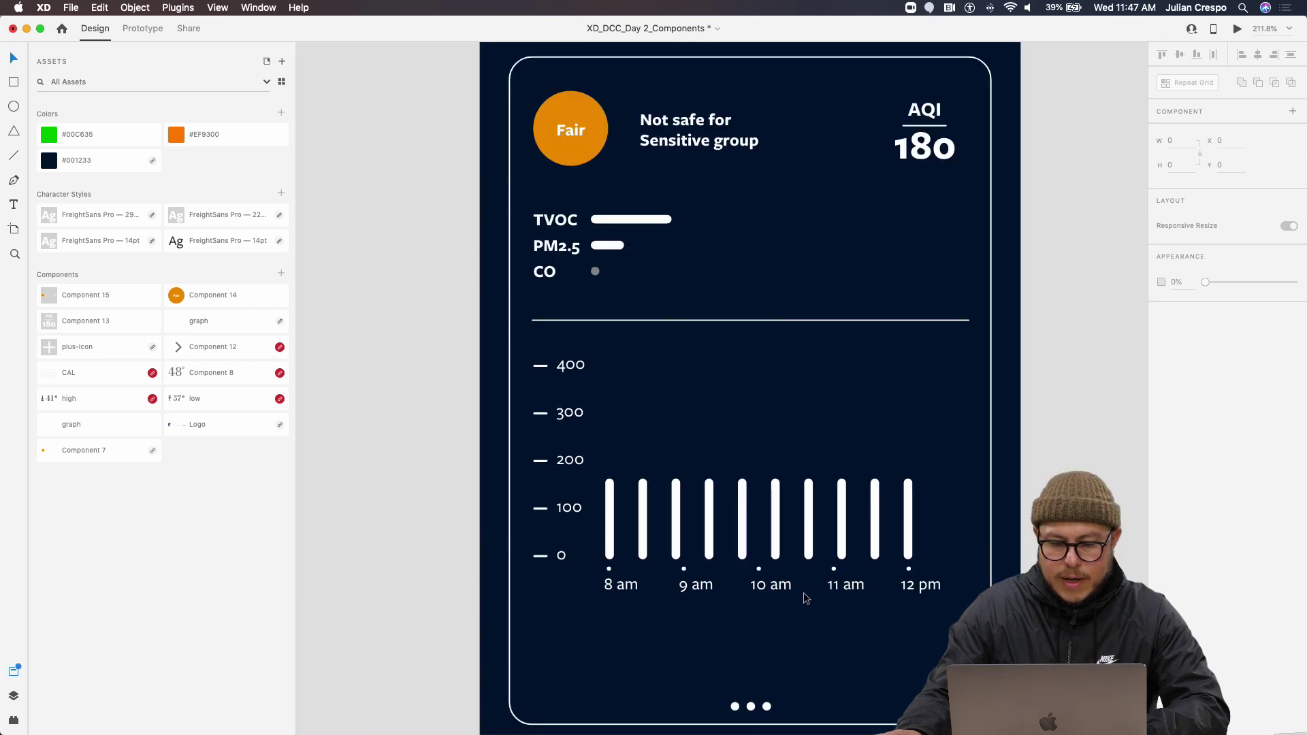
double_click(711, 532)
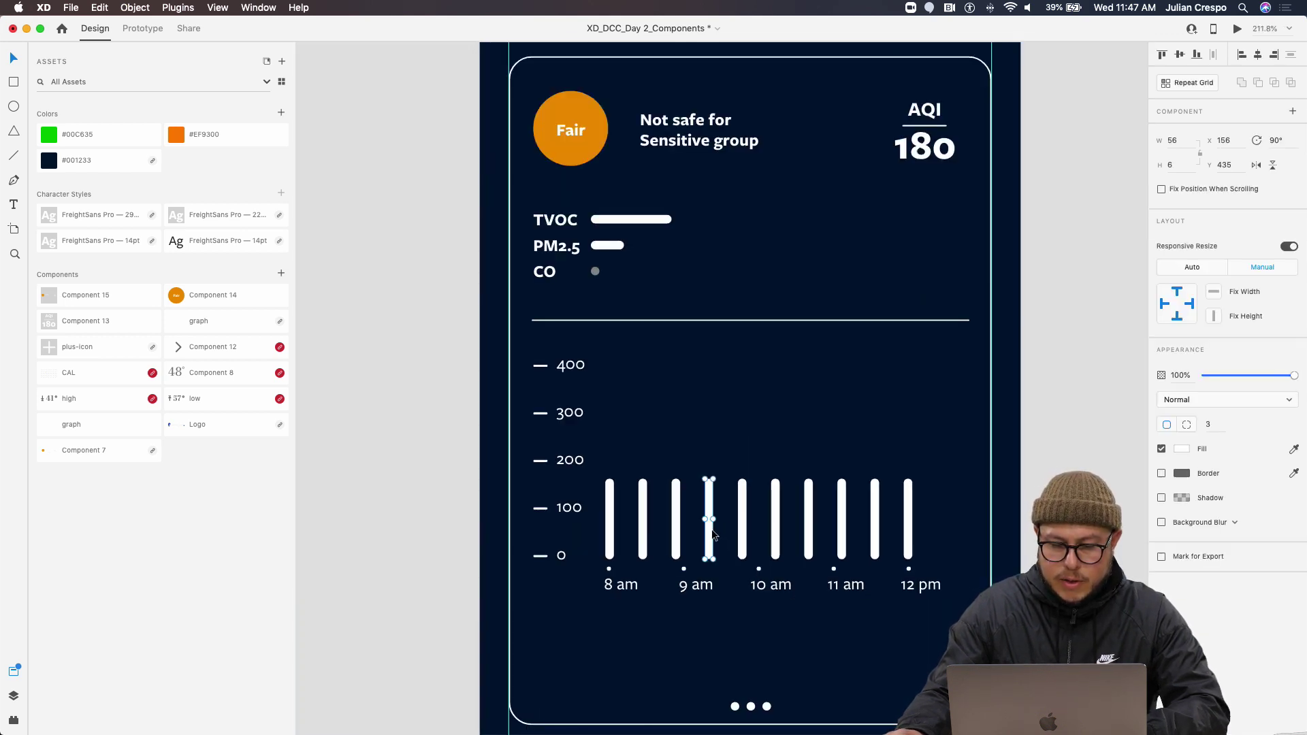
scroll(668, 529, down, 5)
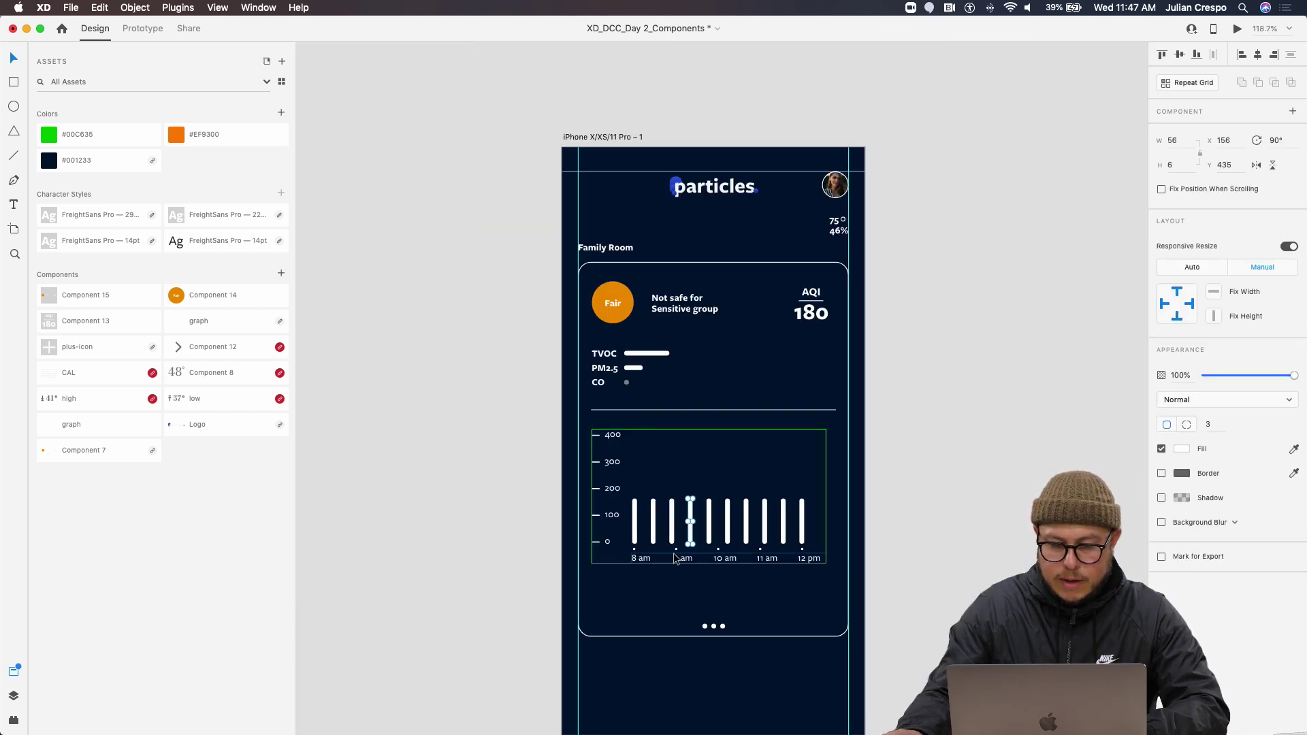
scroll(673, 552, up, 5)
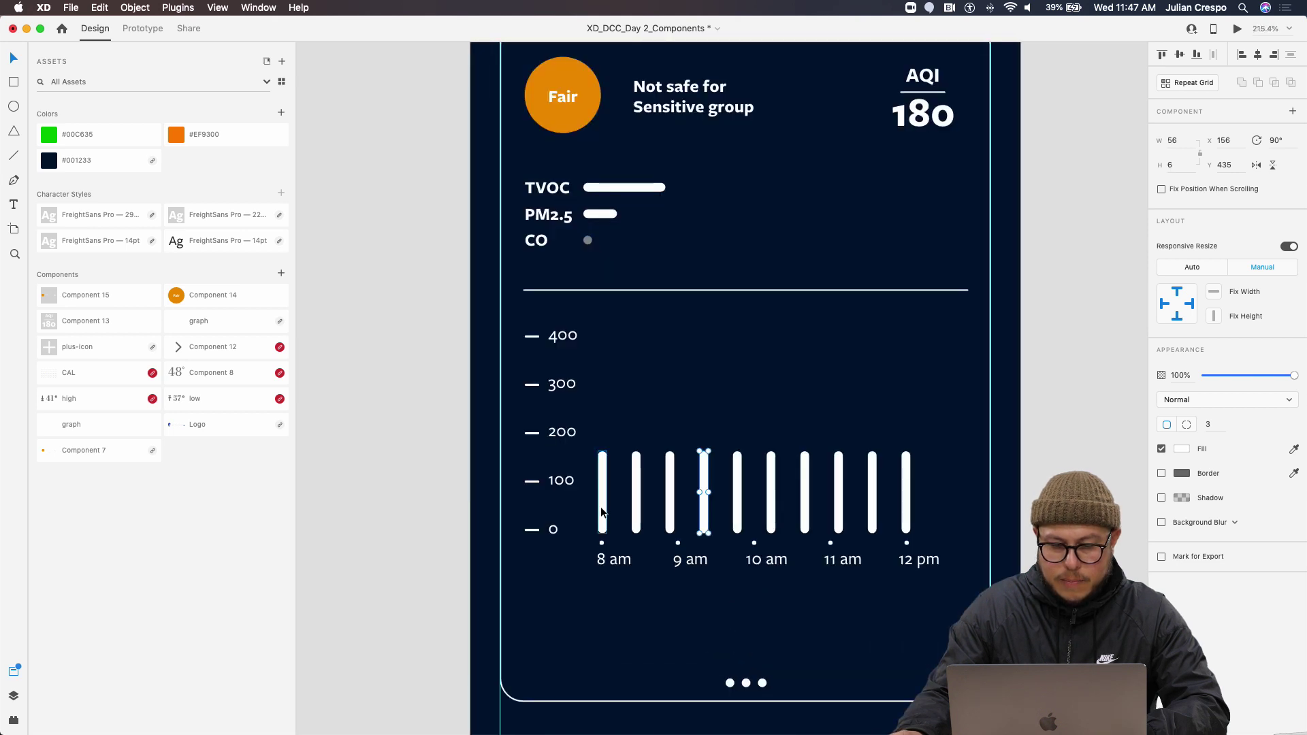
Draw a borderless rectangle about 243 by 151 over the graph's bar area, at about X 78, Y 342
scroll(600, 508, down, 4)
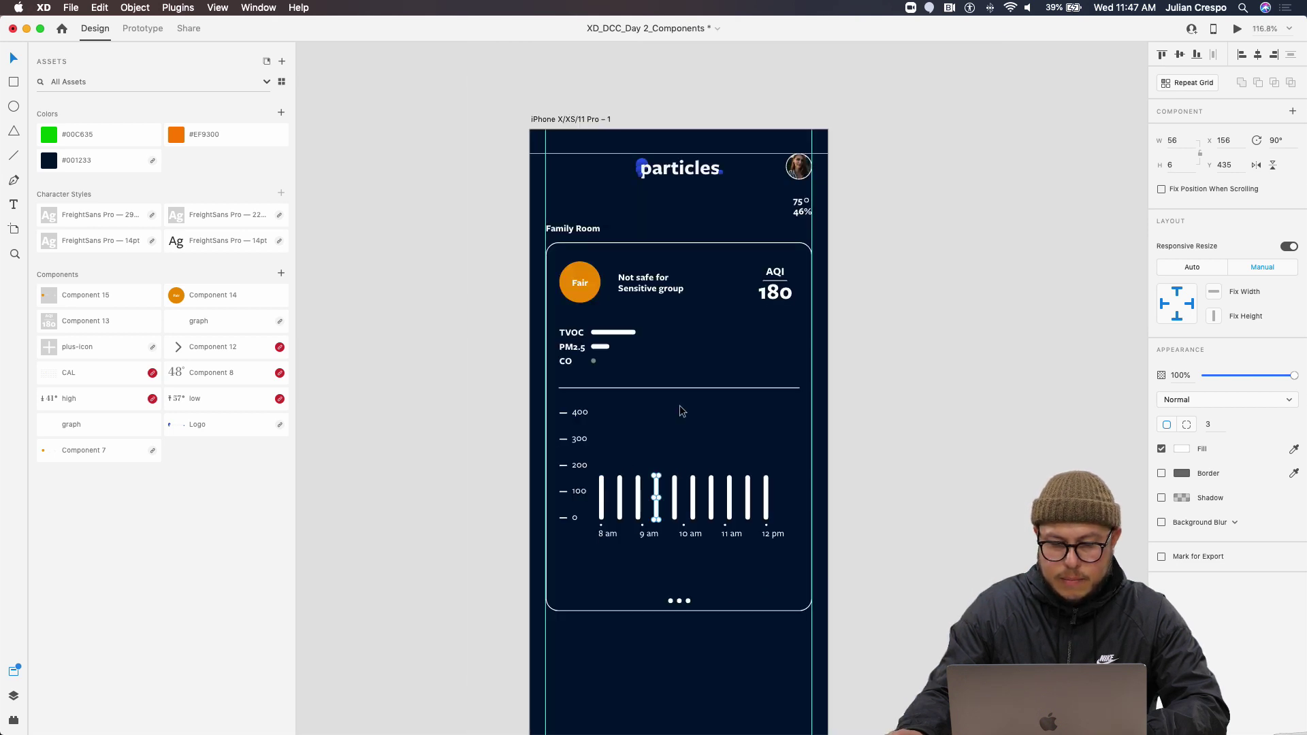
scroll(666, 468, up, 5)
key(r)
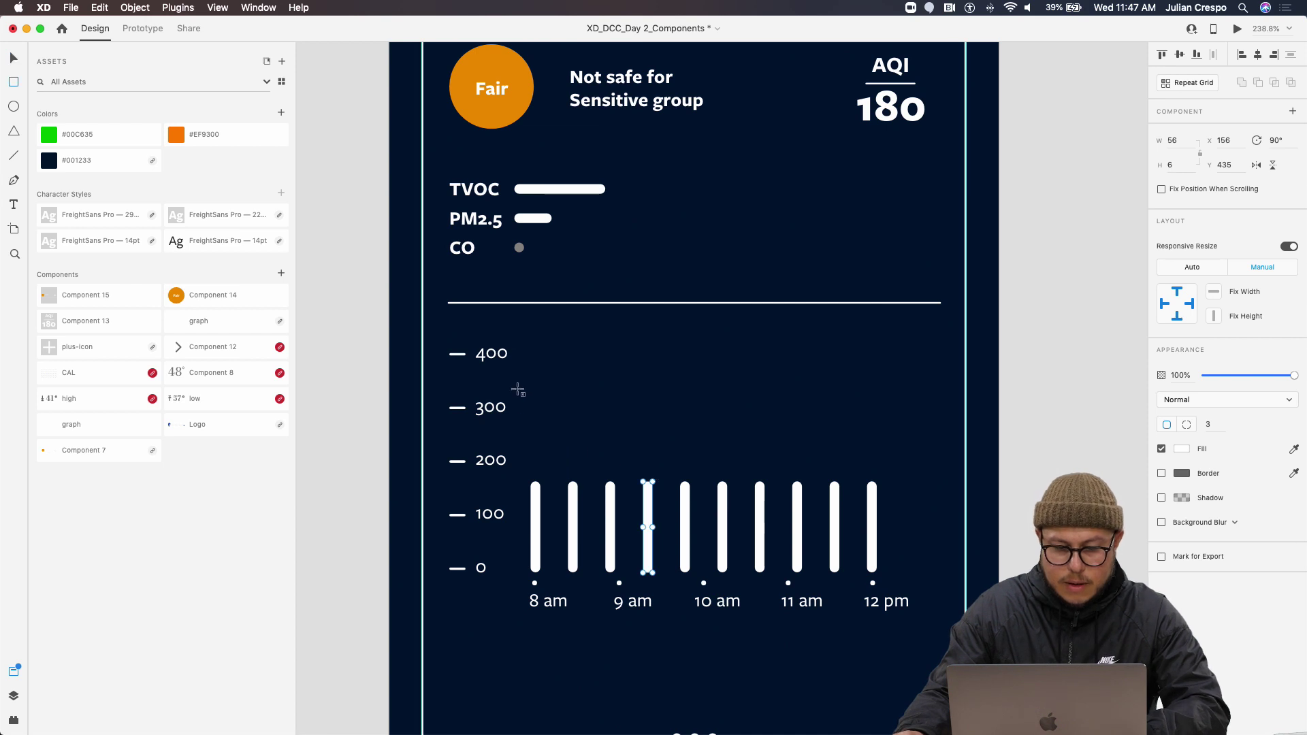
drag(517, 330, 912, 576)
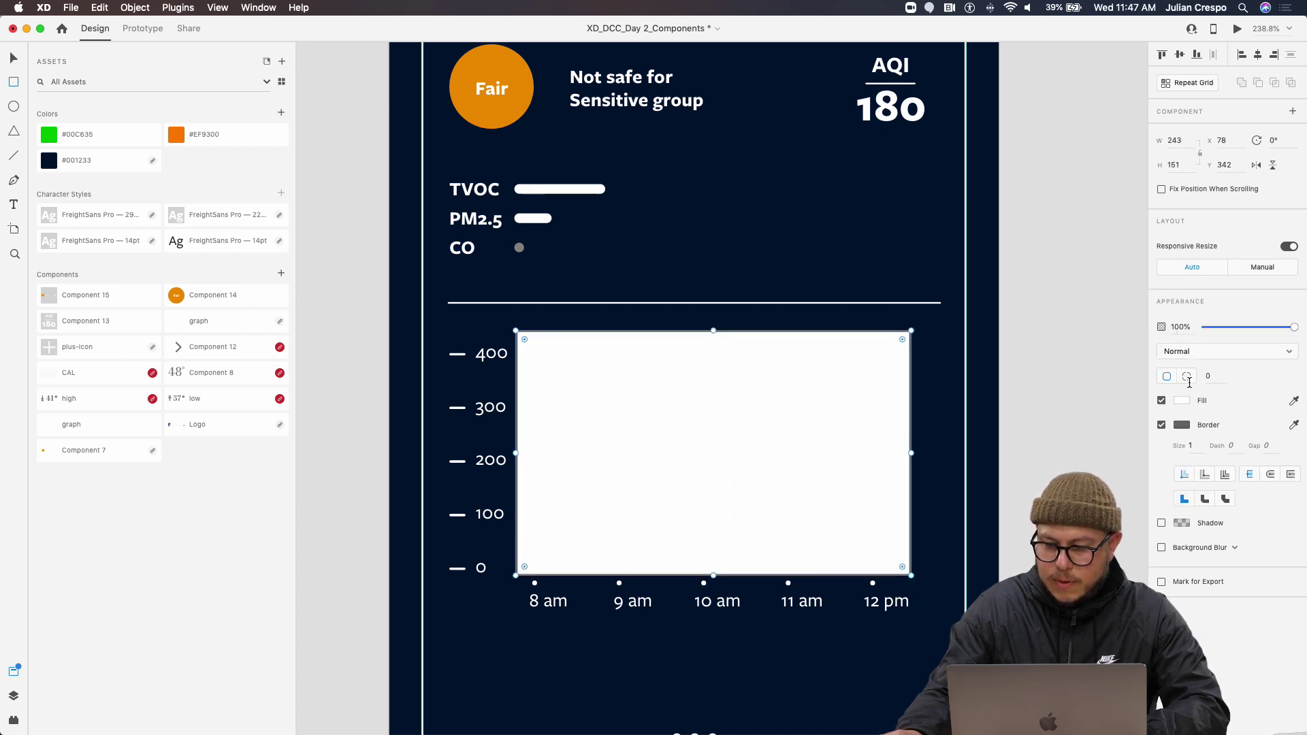
click(1161, 426)
Give the rectangle a linear gradient fill and shift the hue of its grey end stop towards green
click(1183, 401)
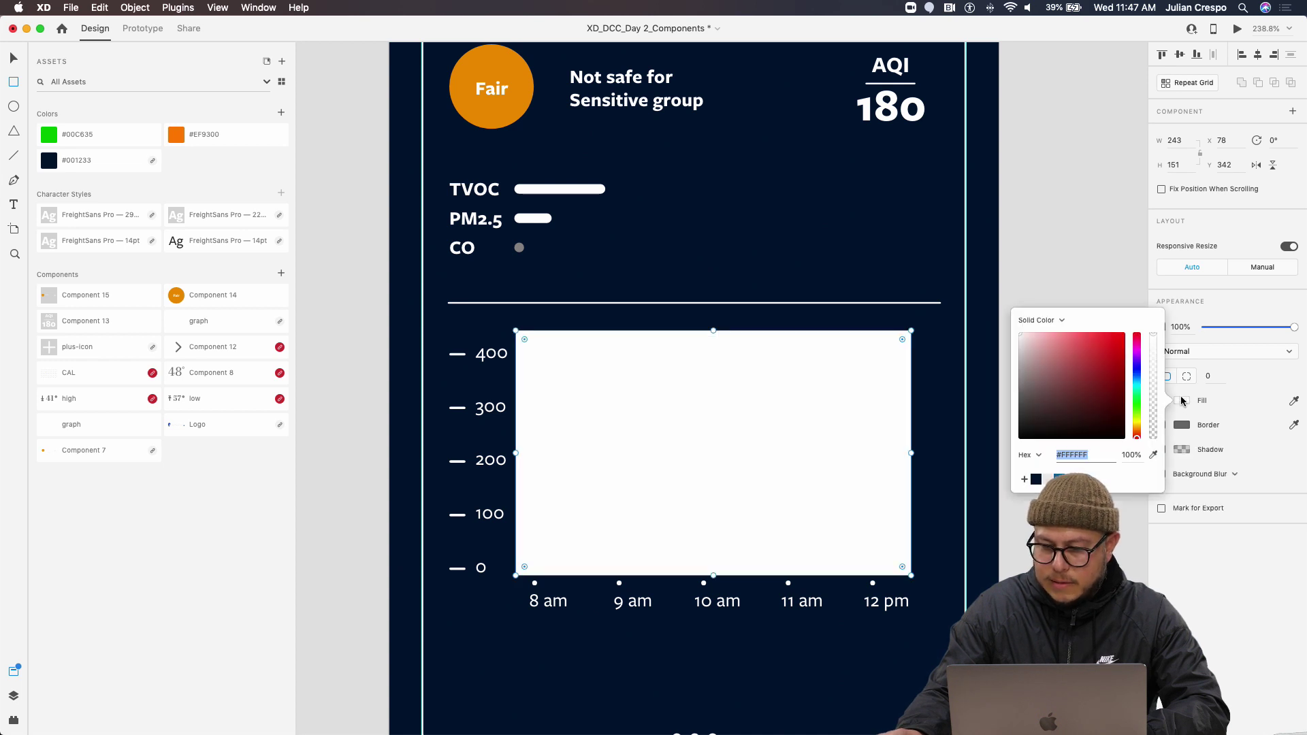
click(1062, 320)
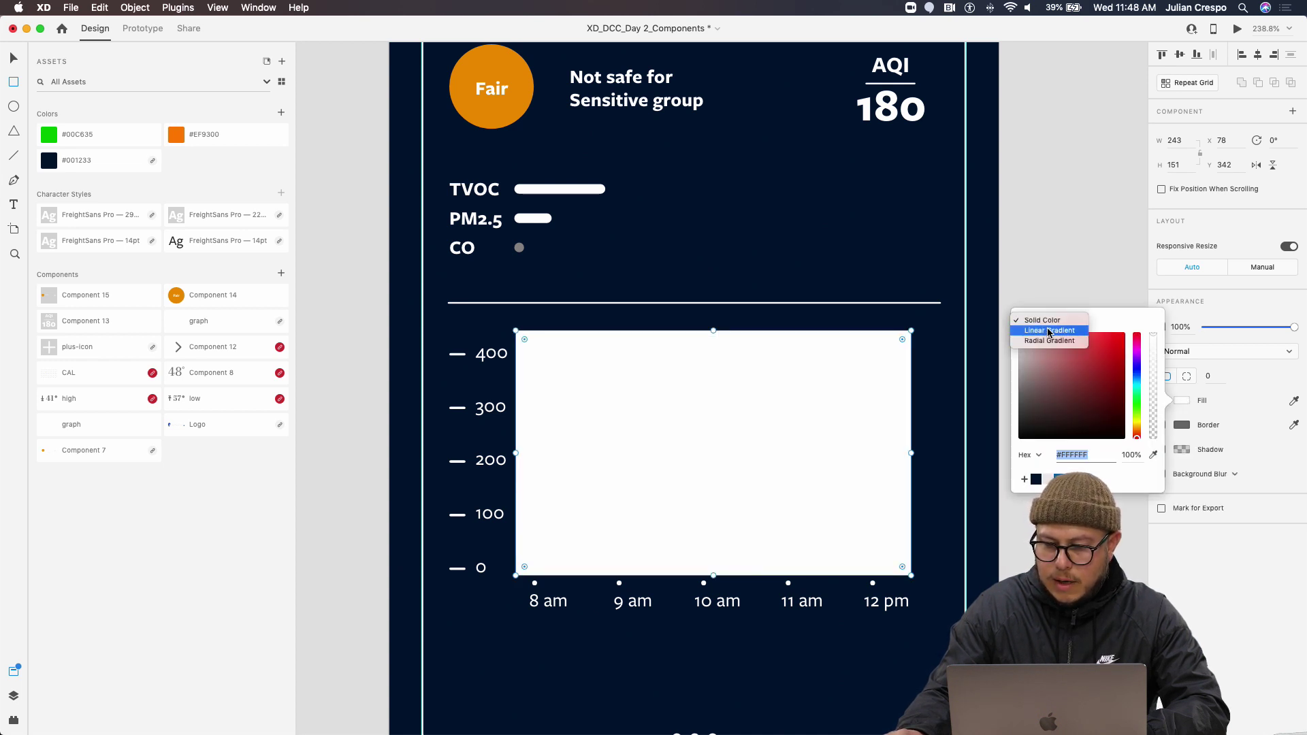
click(1051, 332)
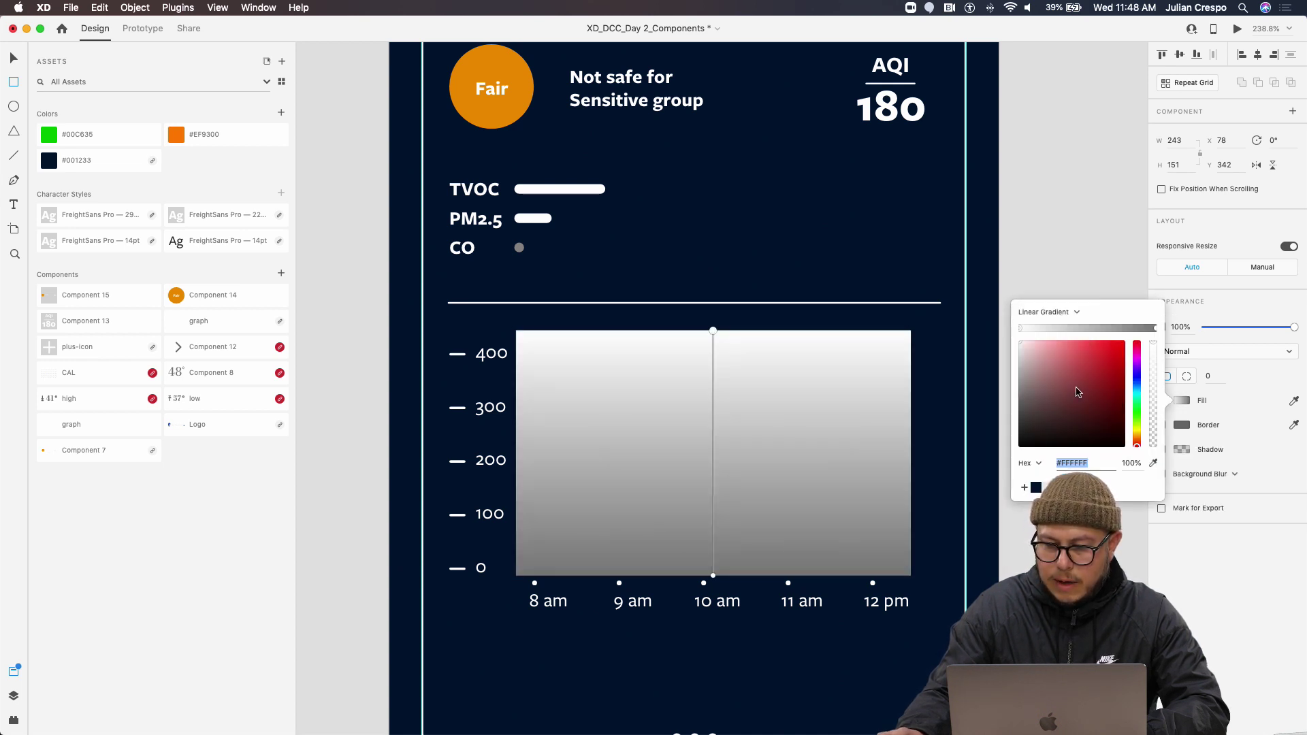
click(713, 576)
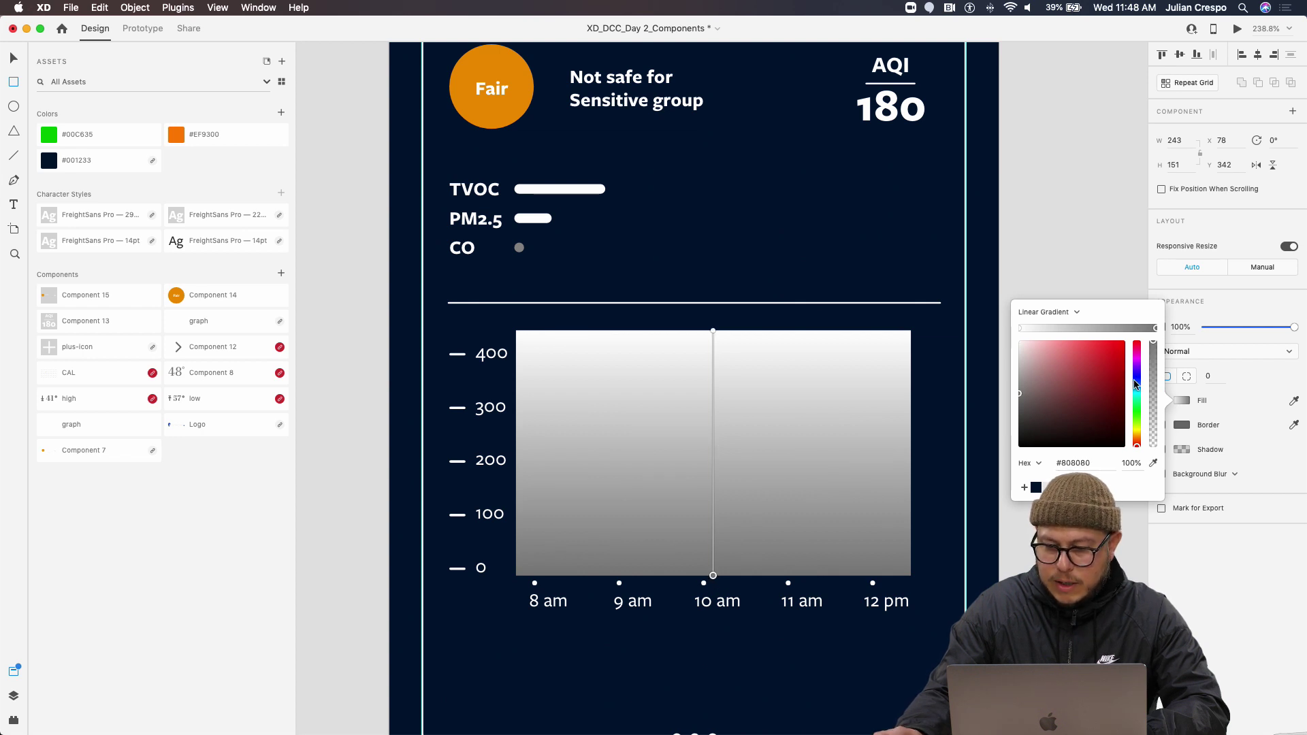
click(1136, 412)
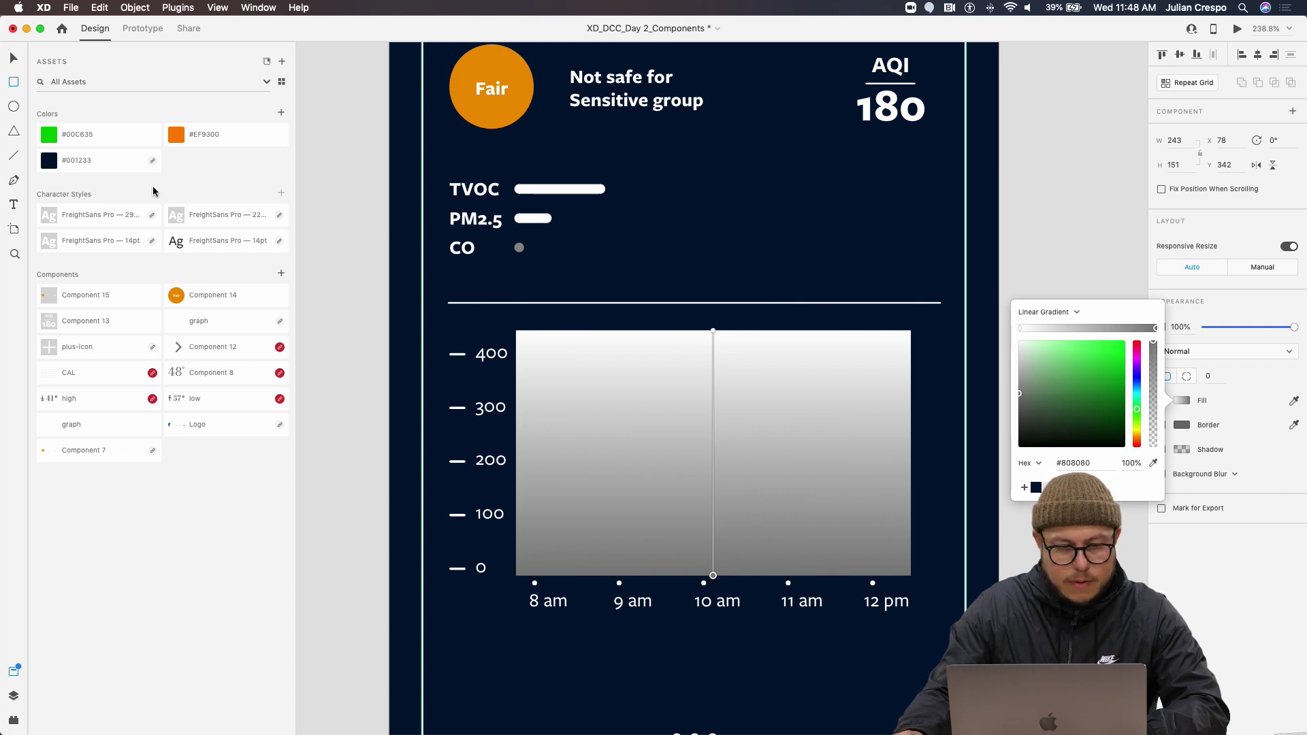
Fill the rectangle with a linear gradient based on the saved green #00C635, flipped so the bright green sits at the bottom
click(99, 135)
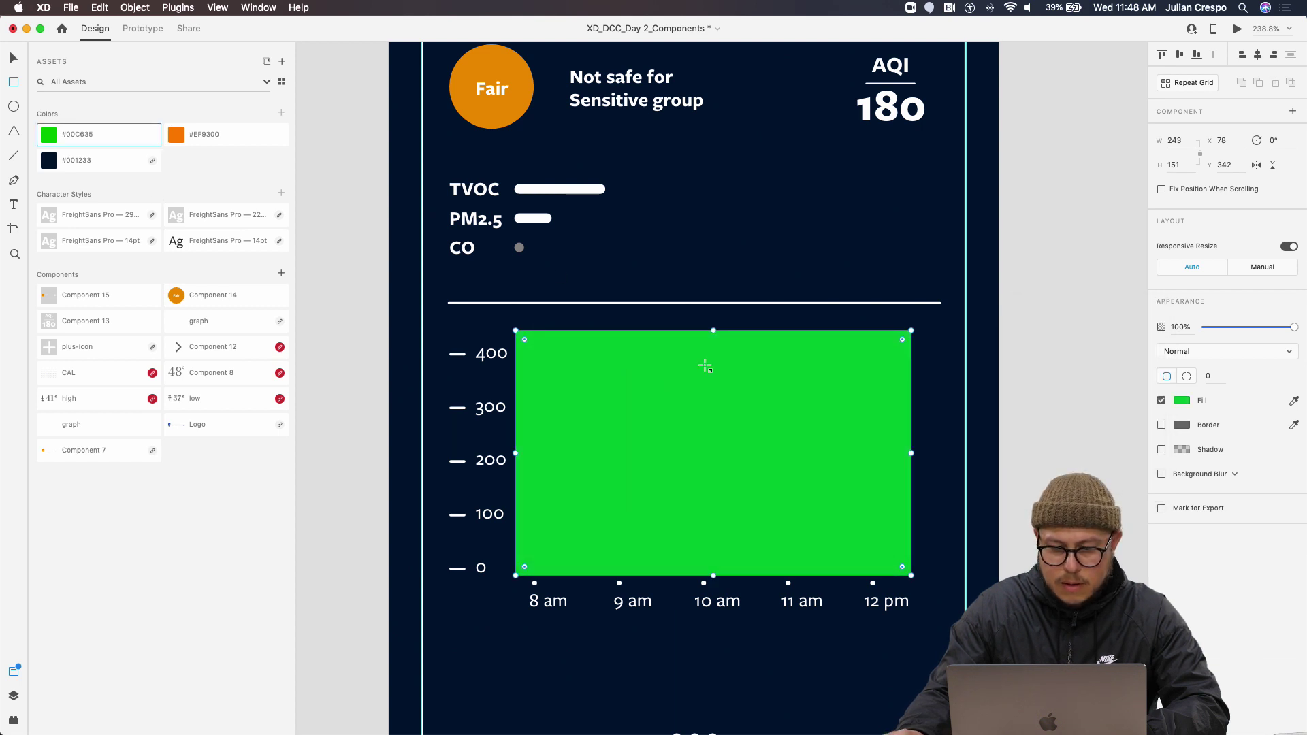
click(1185, 403)
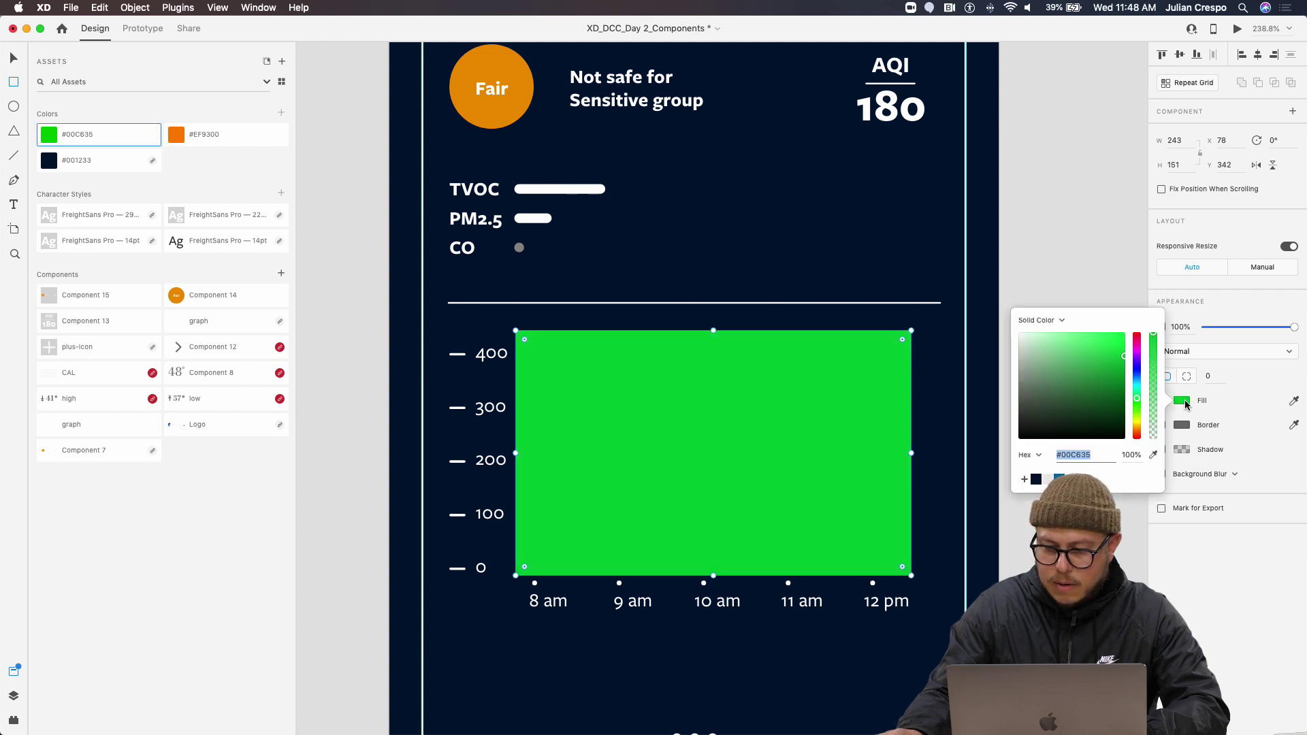
click(1060, 325)
click(1059, 334)
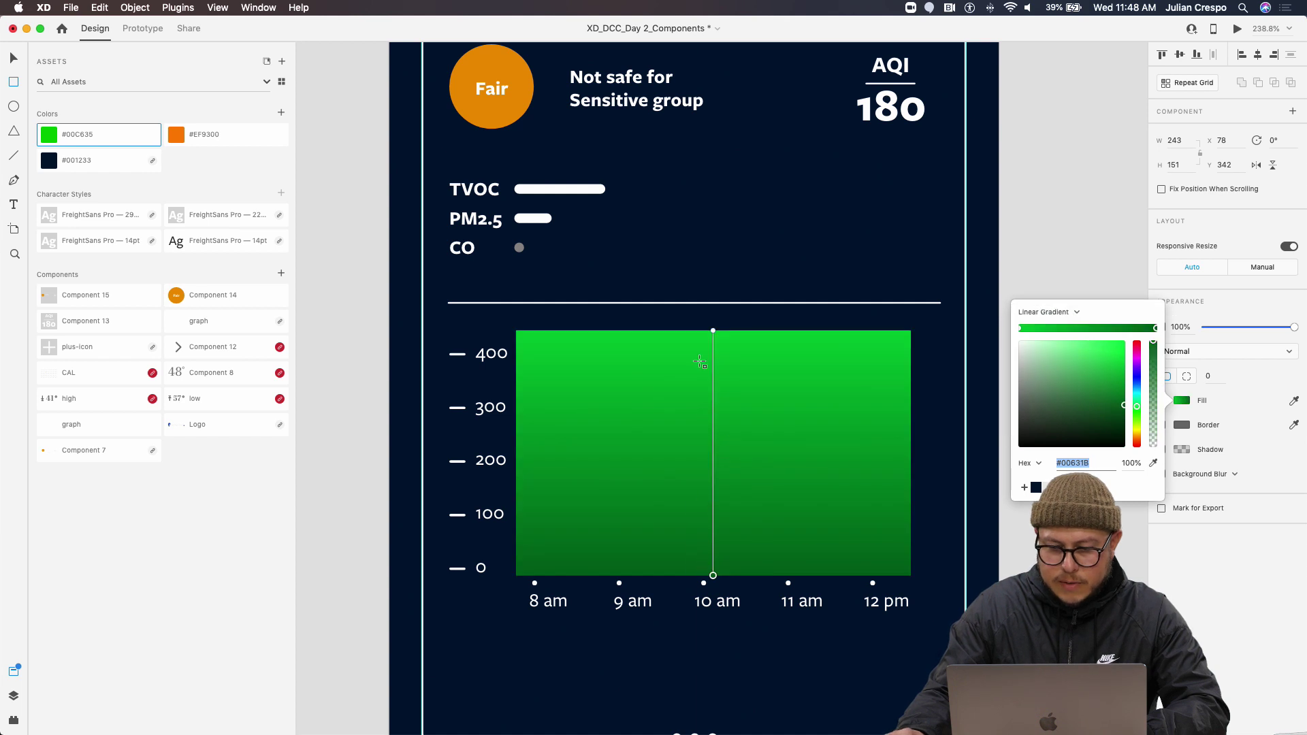
click(713, 576)
drag(713, 576, 824, 357)
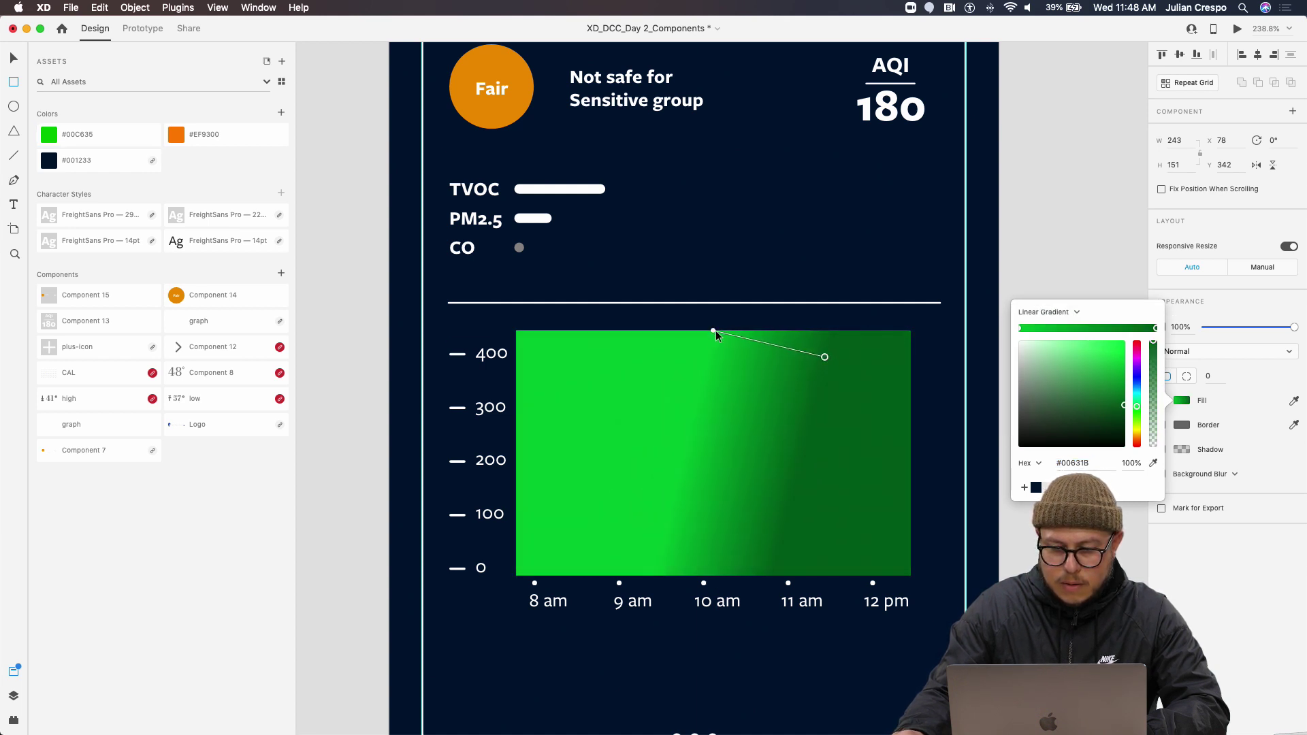
drag(714, 332, 713, 575)
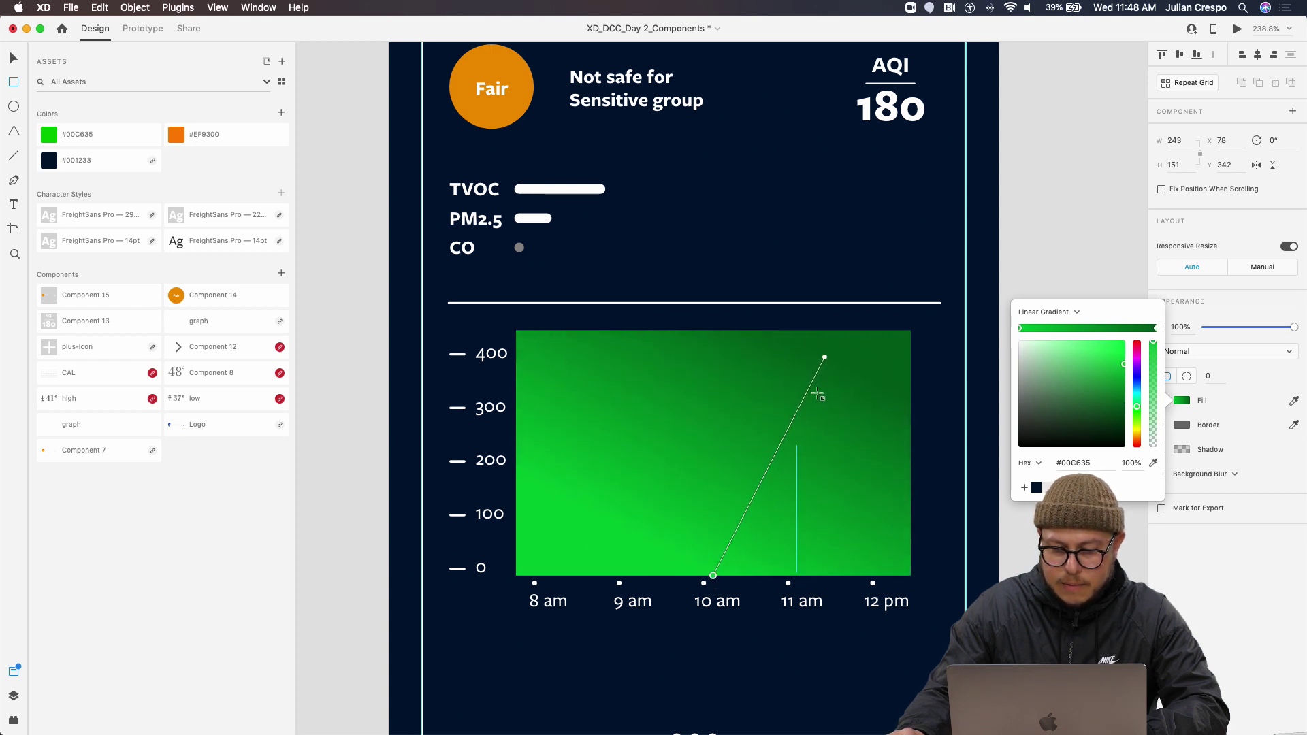
drag(825, 357, 713, 334)
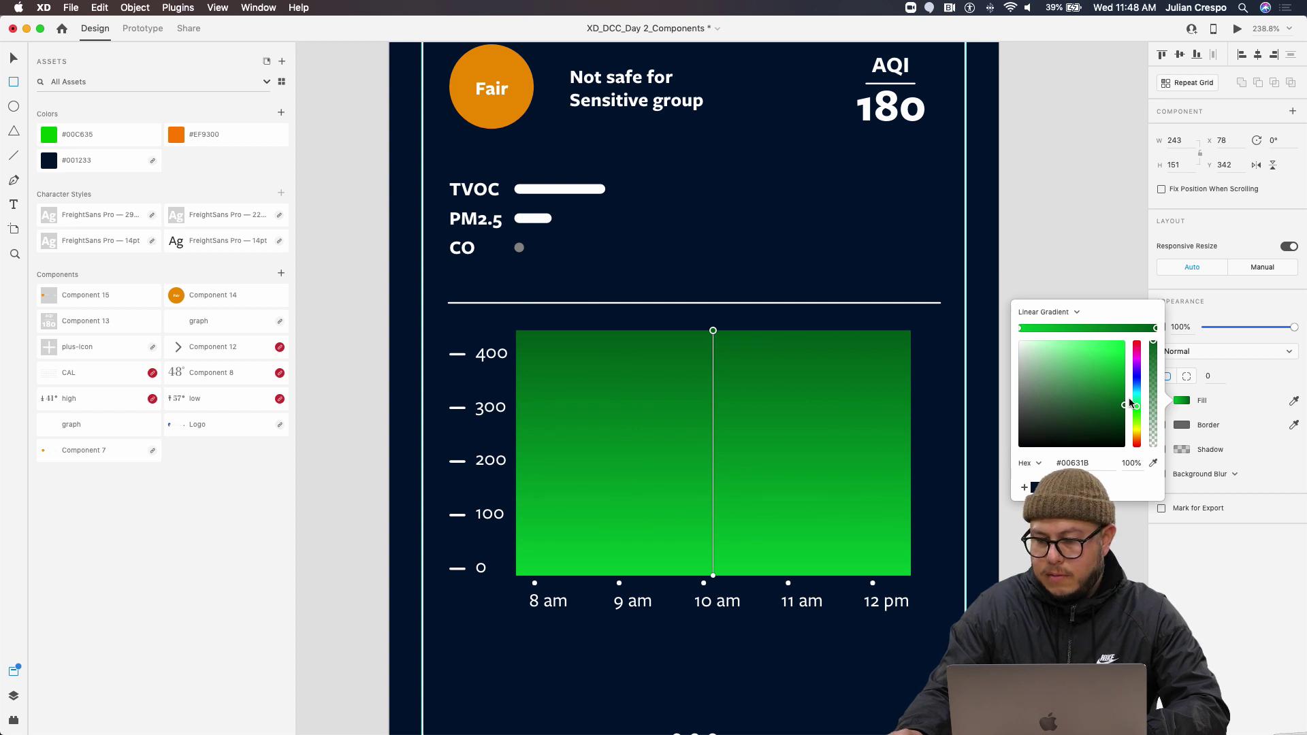
Change the gradient's upper stop to dark red #630400 and place the rectangle behind the white vertical bars
drag(1138, 426, 1144, 449)
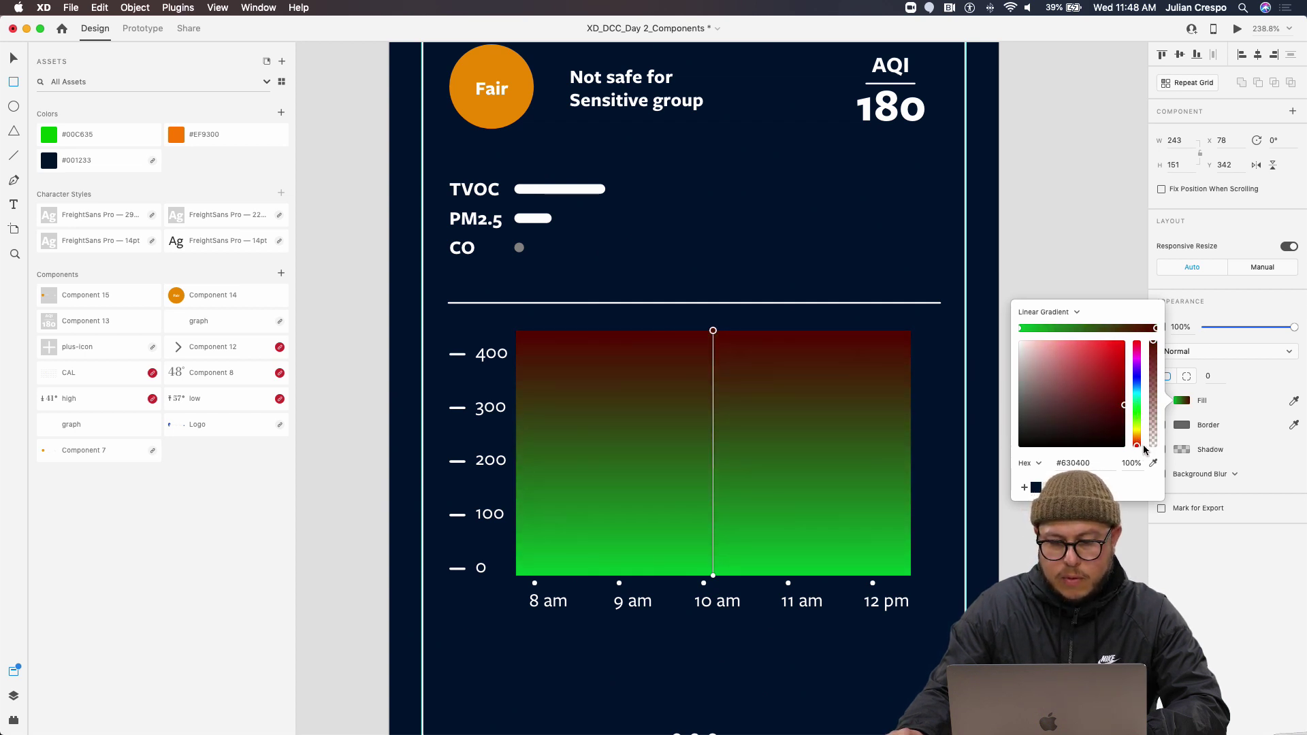
click(772, 519)
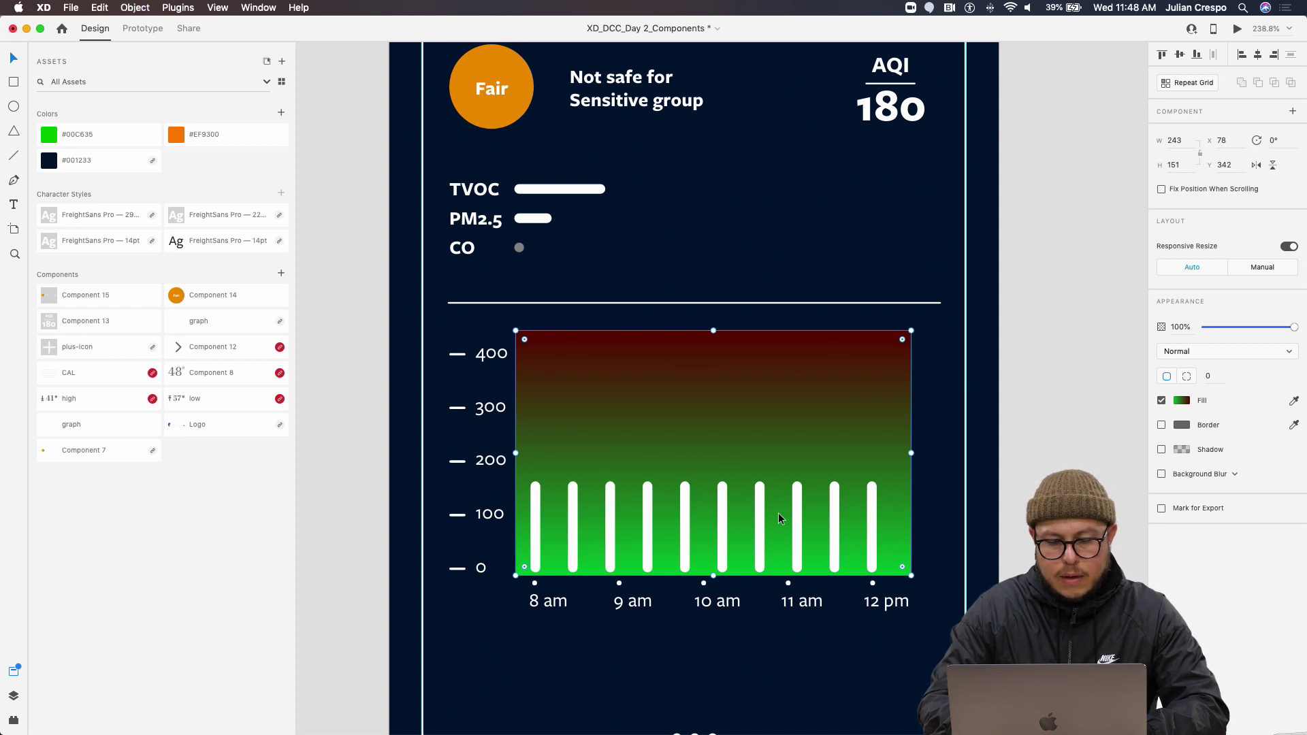
shift+click(536, 522)
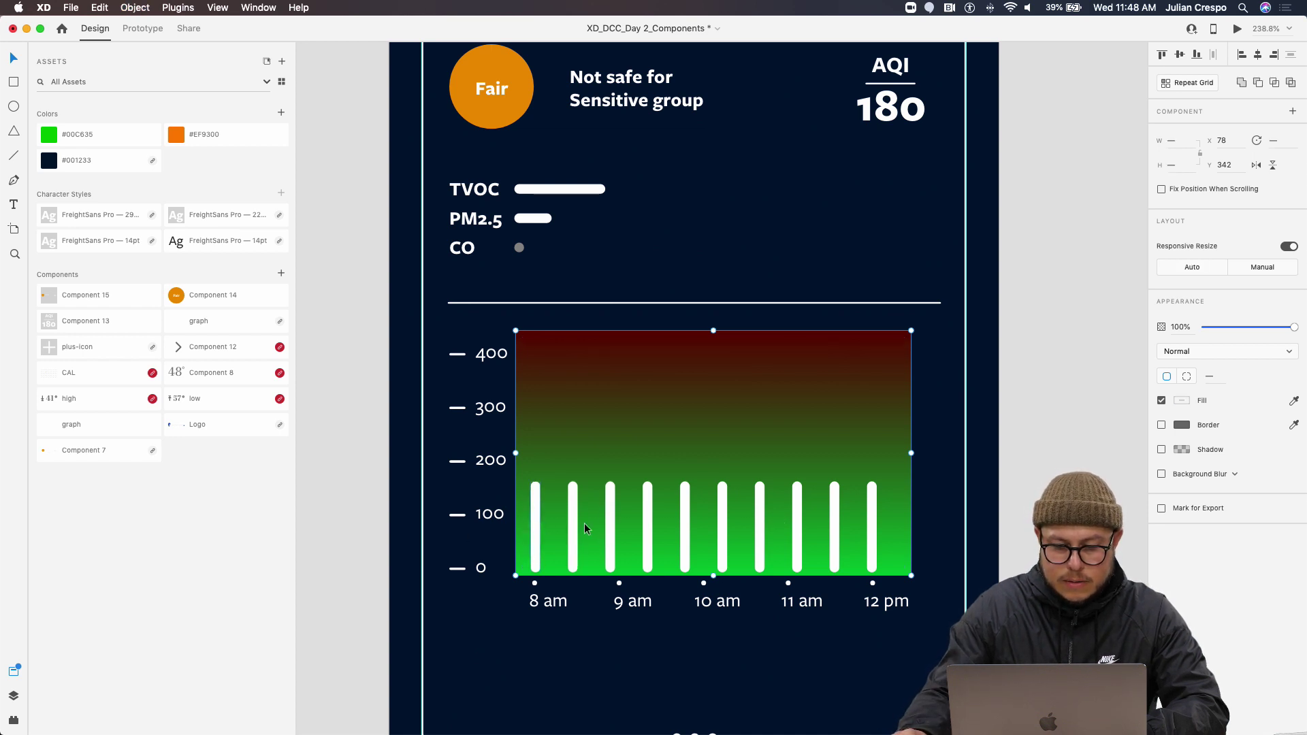
click(619, 611)
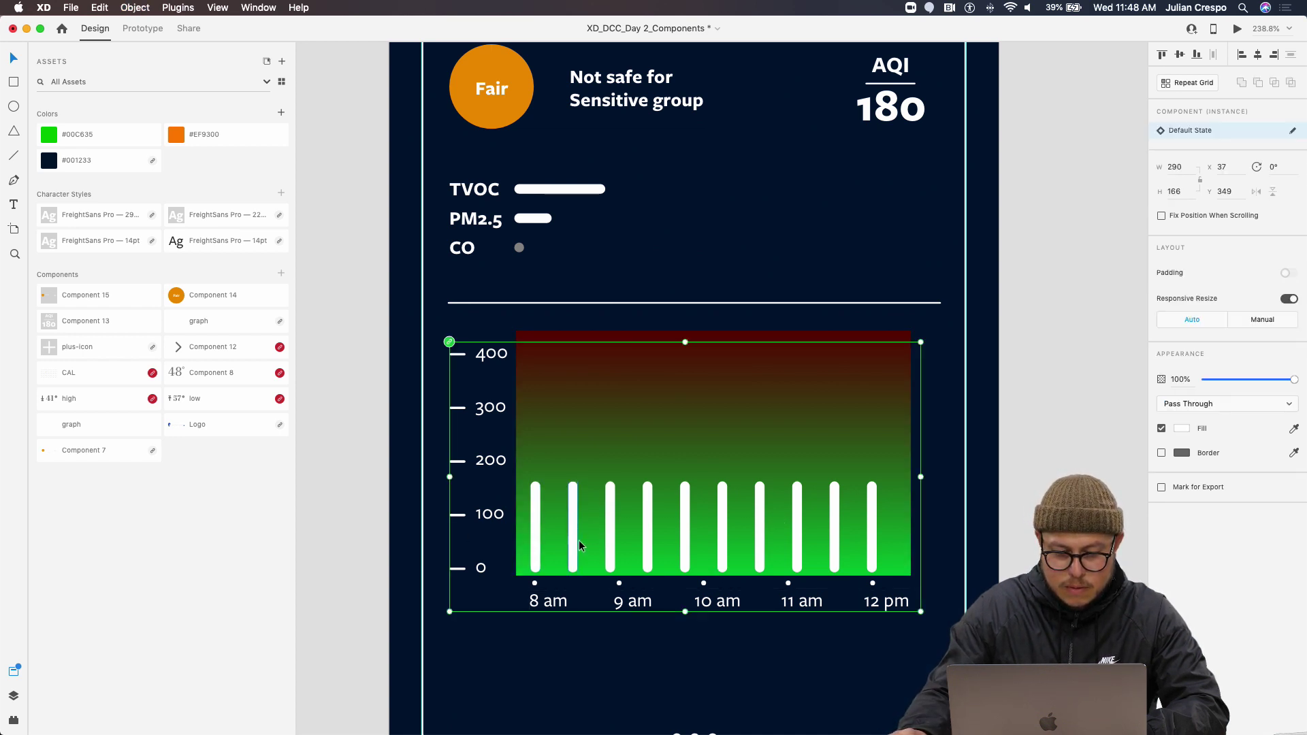
double_click(573, 540)
key(super+y)
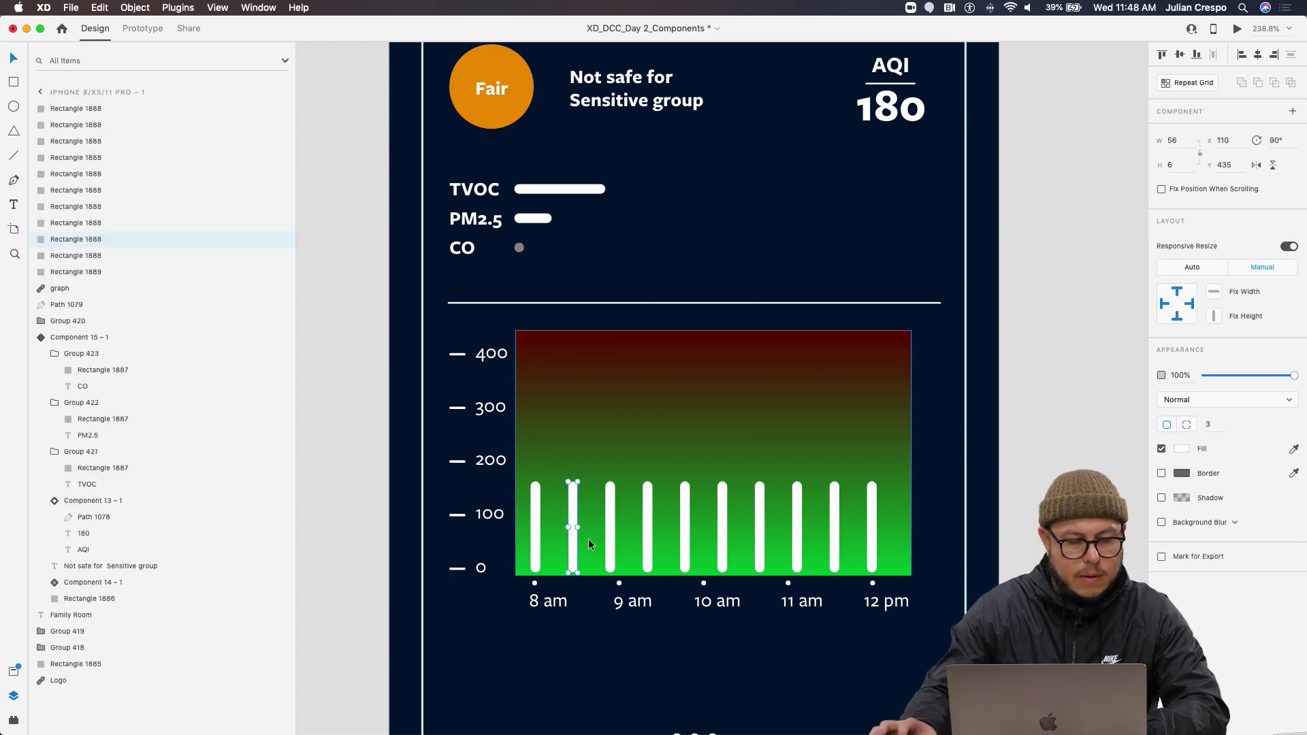
click(90, 272)
shift+click(90, 109)
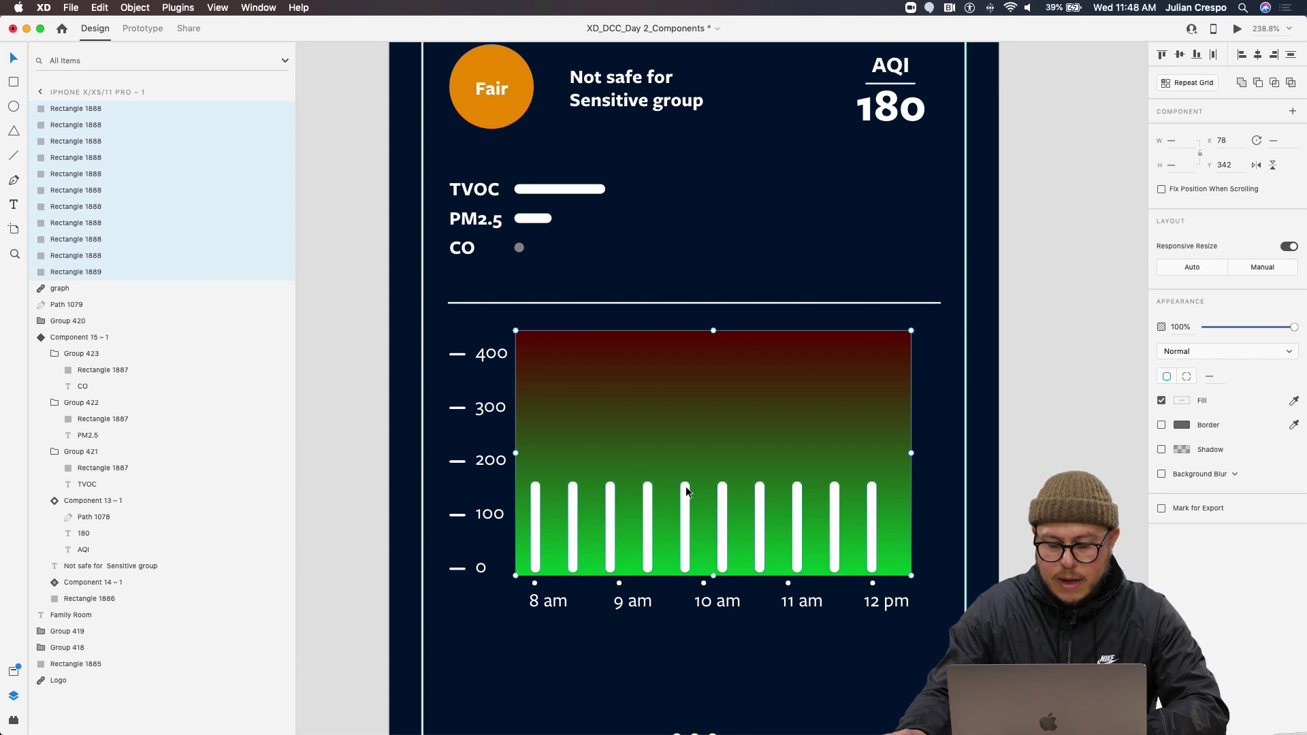
key(Delete)
key(super+z)
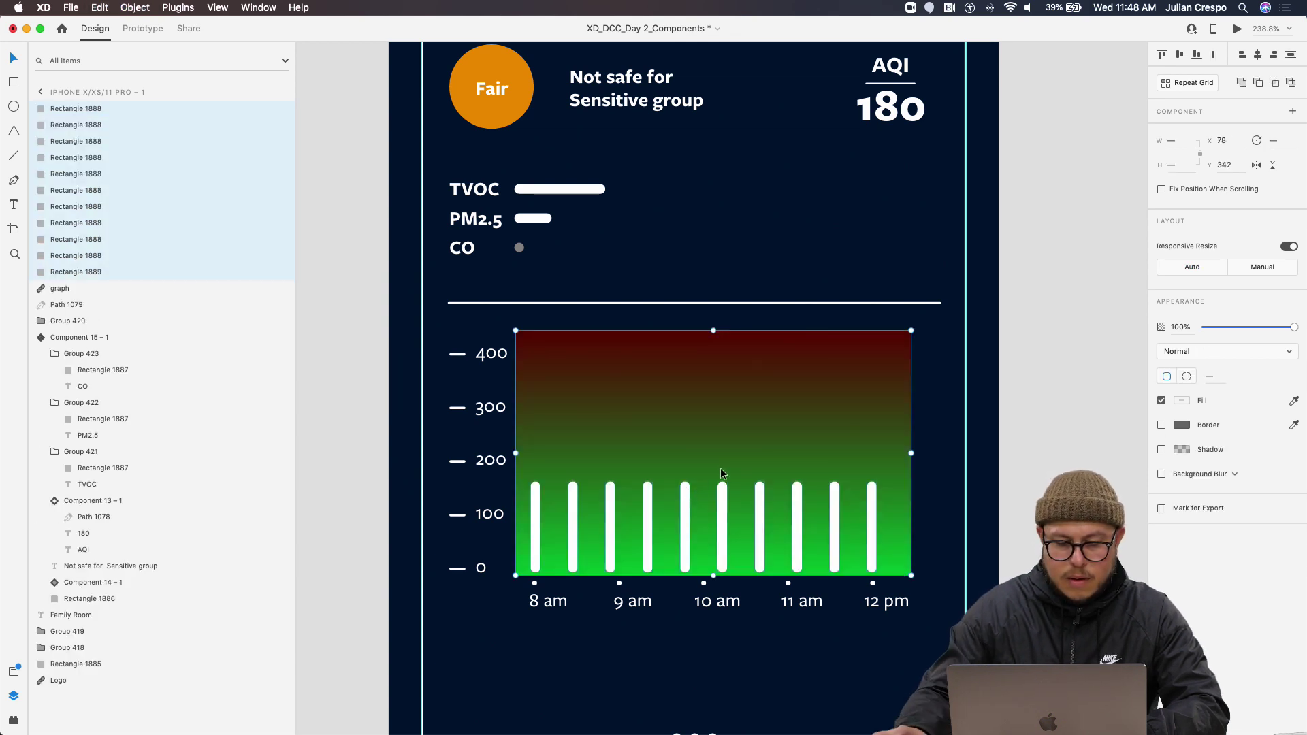
click(76, 125)
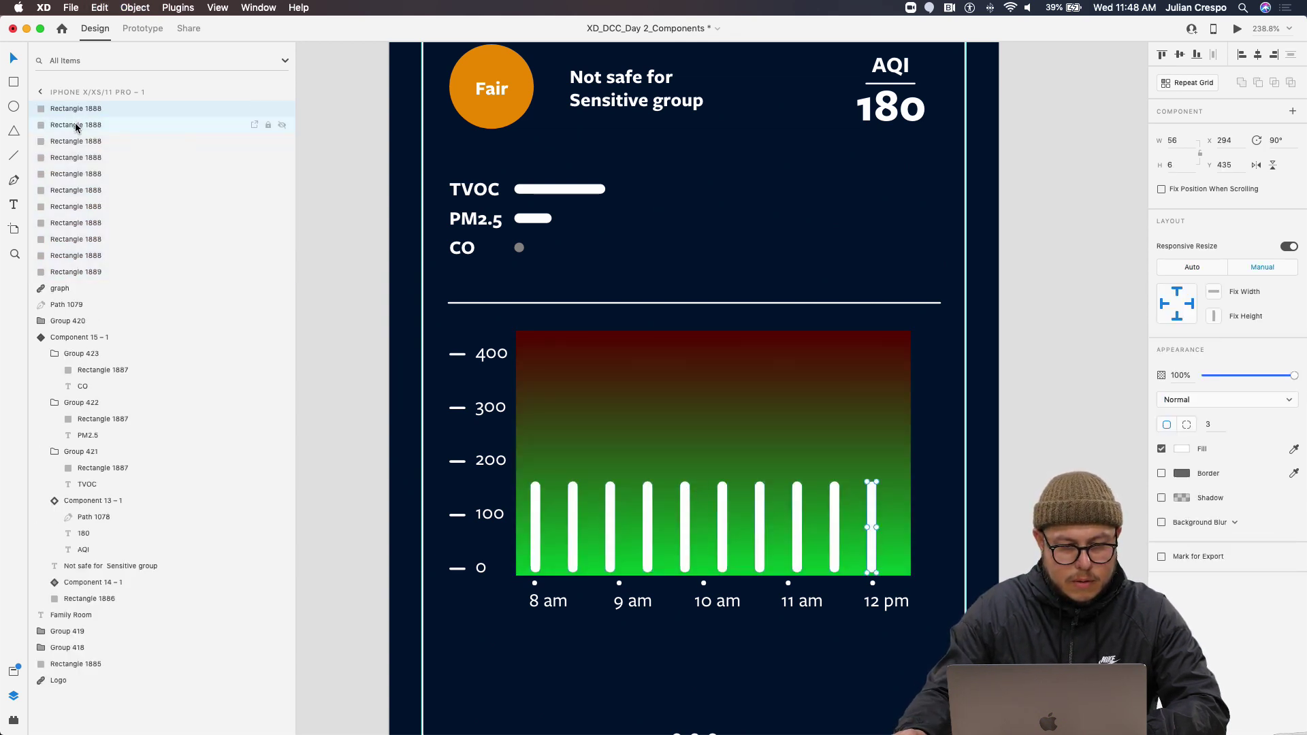
click(76, 126)
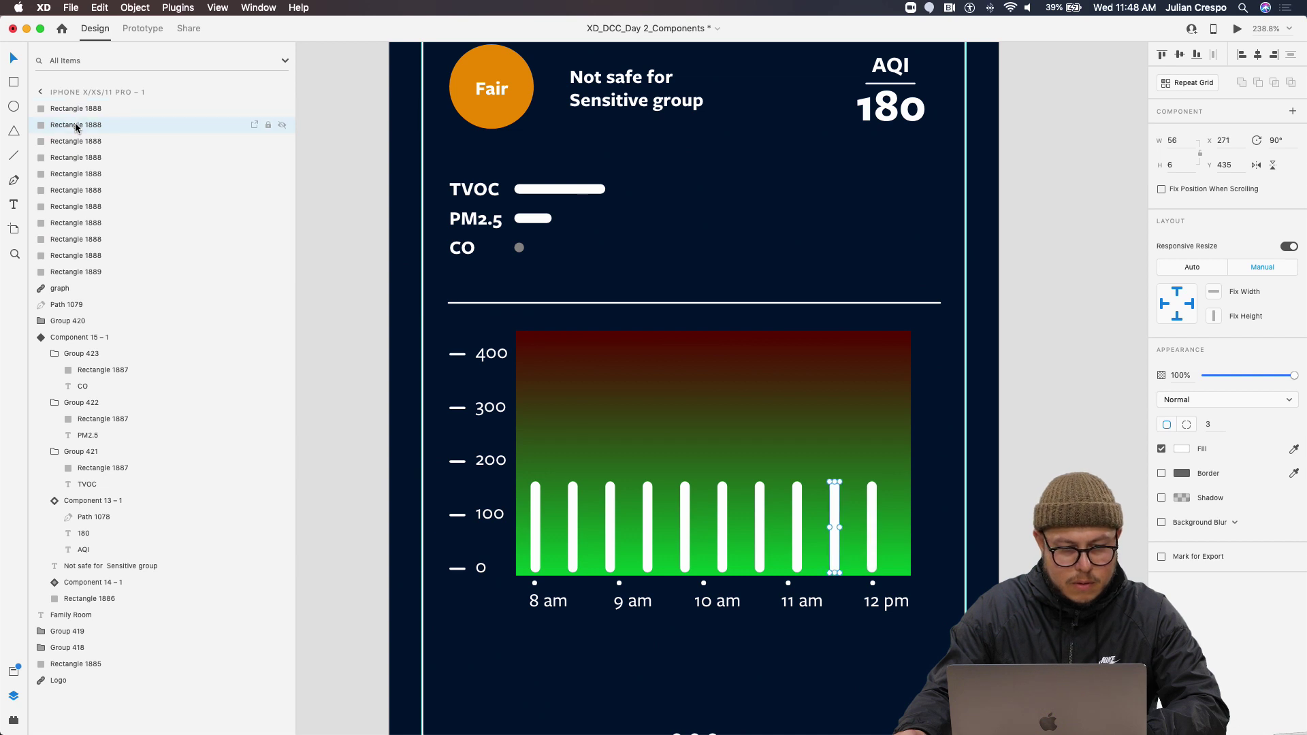
shift+click(83, 273)
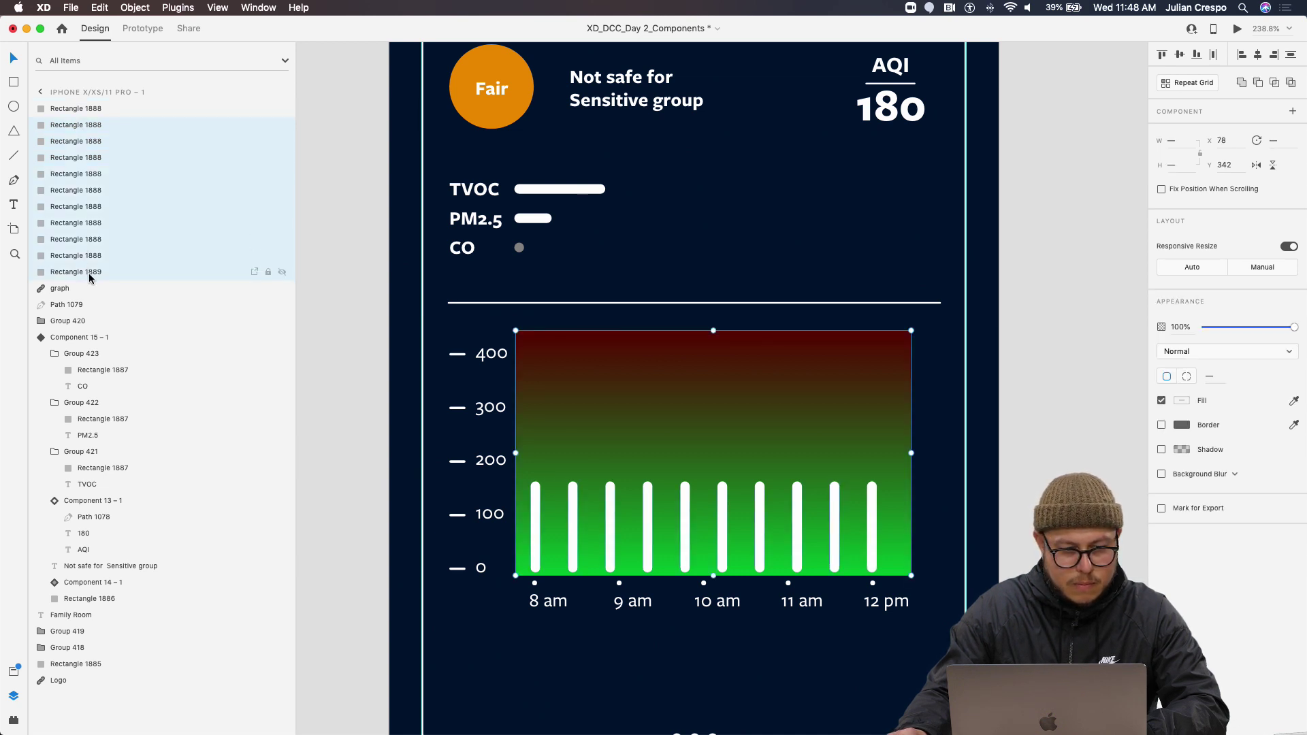
click(89, 275)
Select the ten vertical bars from 8 am to 12 pm without the gradient rectangle and group them
click(535, 518)
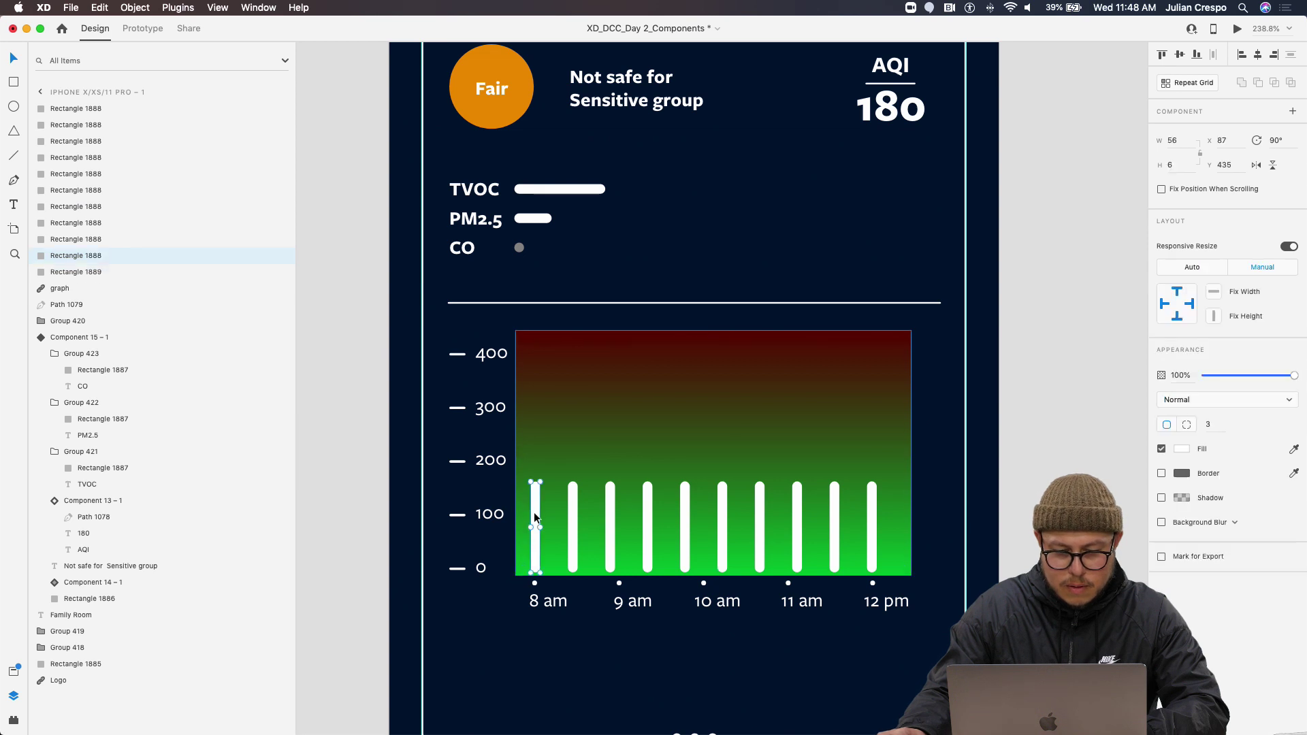
shift+click(572, 511)
shift+click(610, 512)
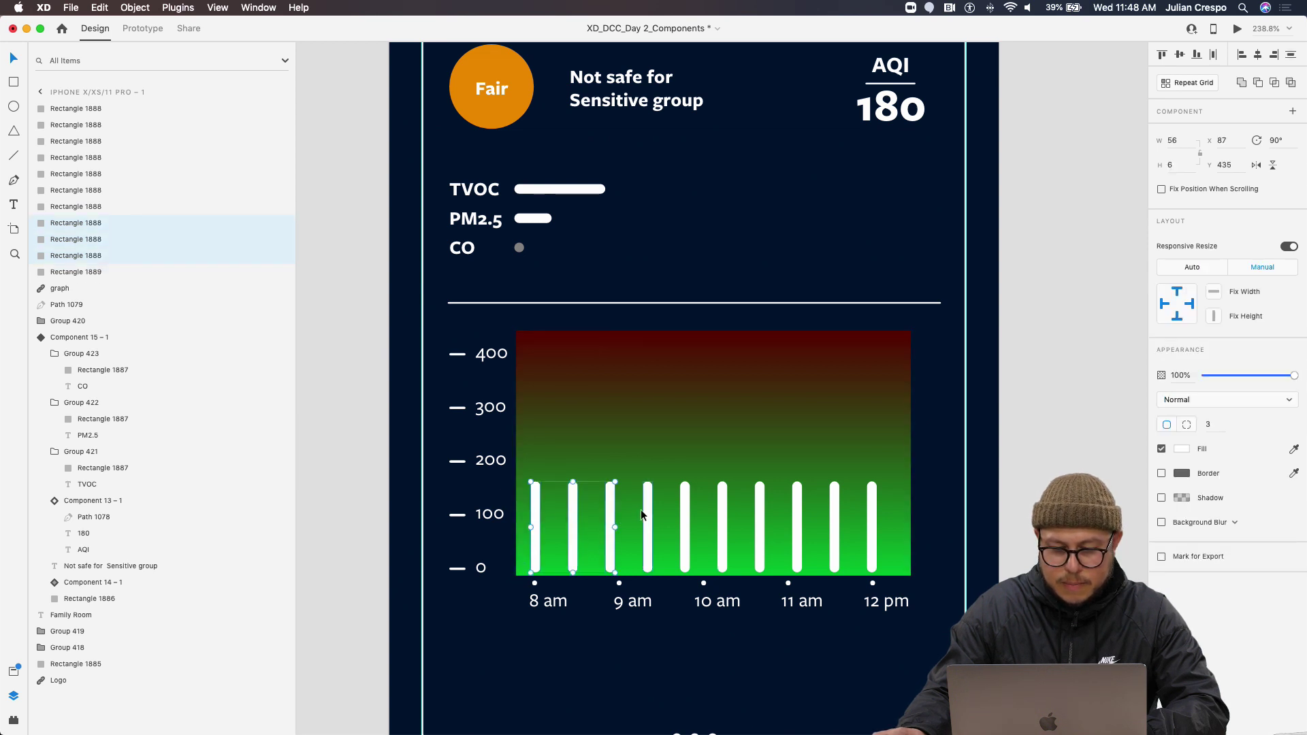
shift+click(646, 511)
shift+click(687, 514)
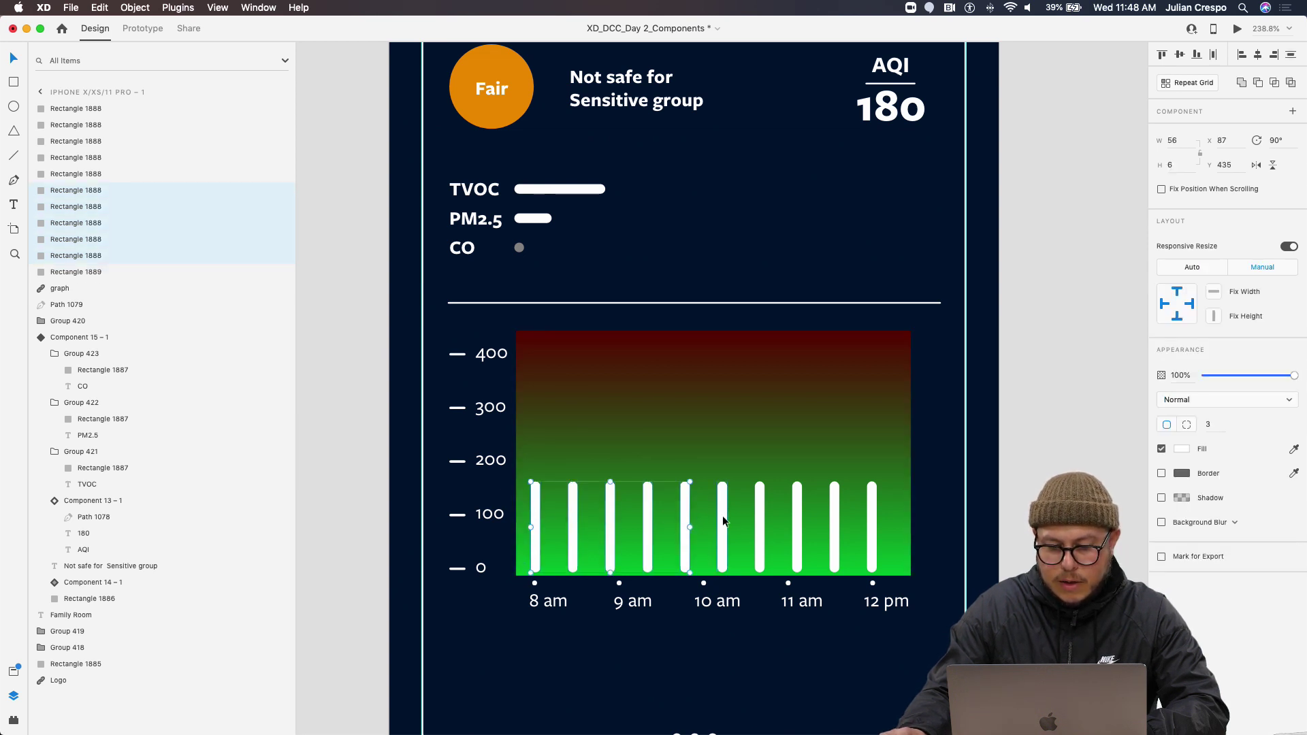
shift+click(722, 517)
shift+click(760, 517)
shift+click(798, 520)
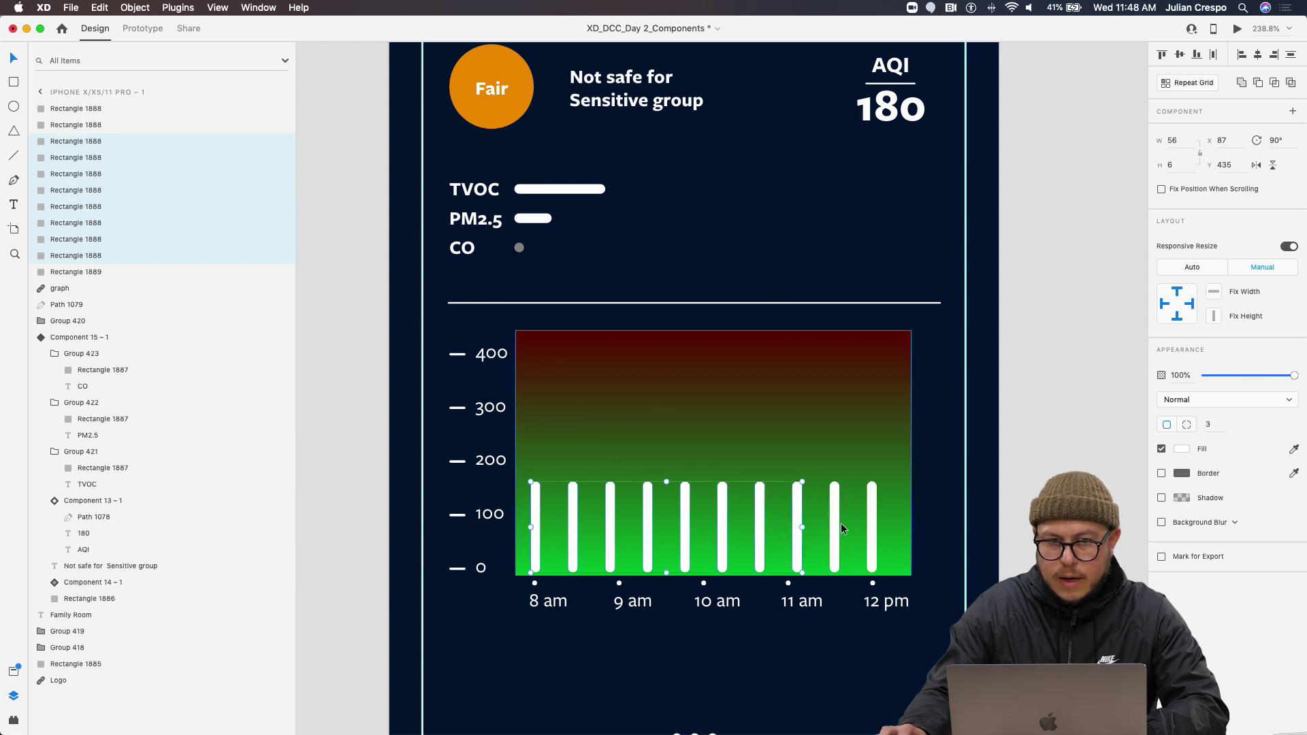
shift+click(832, 527)
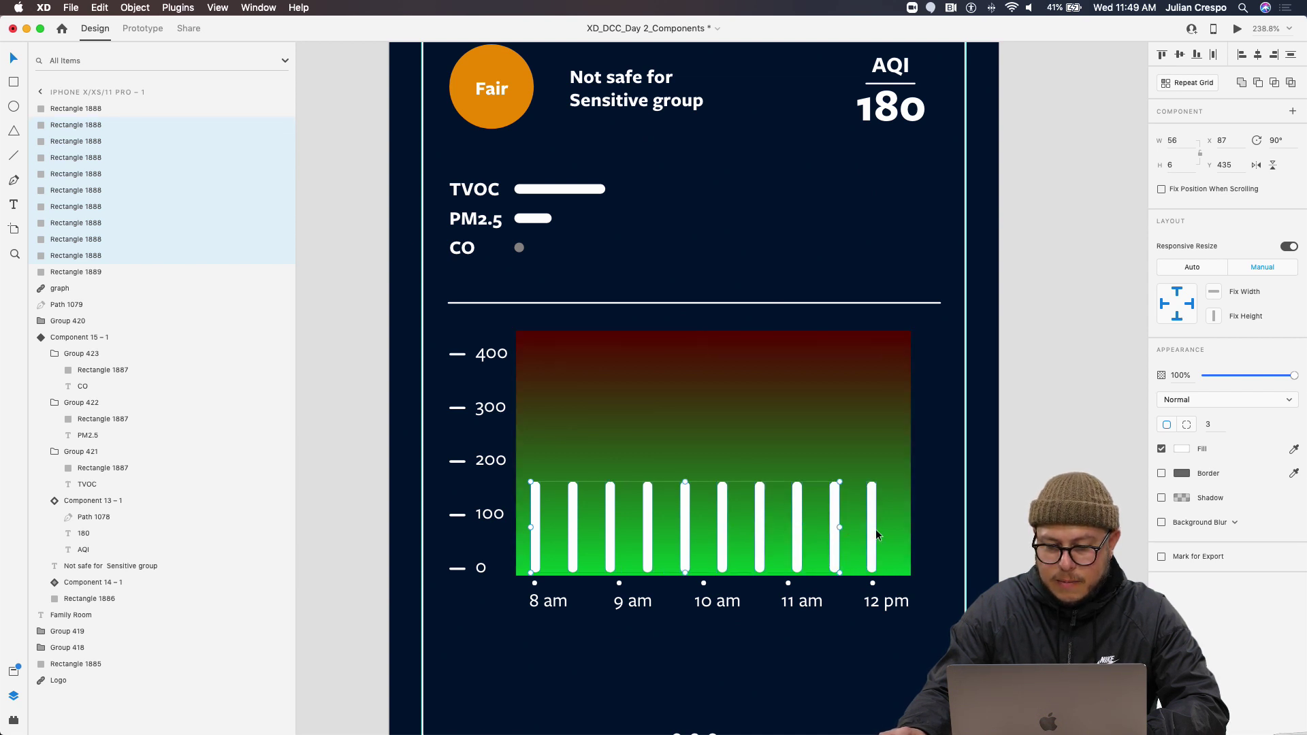
shift+click(875, 529)
key(super+g)
Send the gradient rectangle backward in the layer order until it lies below the Family Room text
shift+click(769, 407)
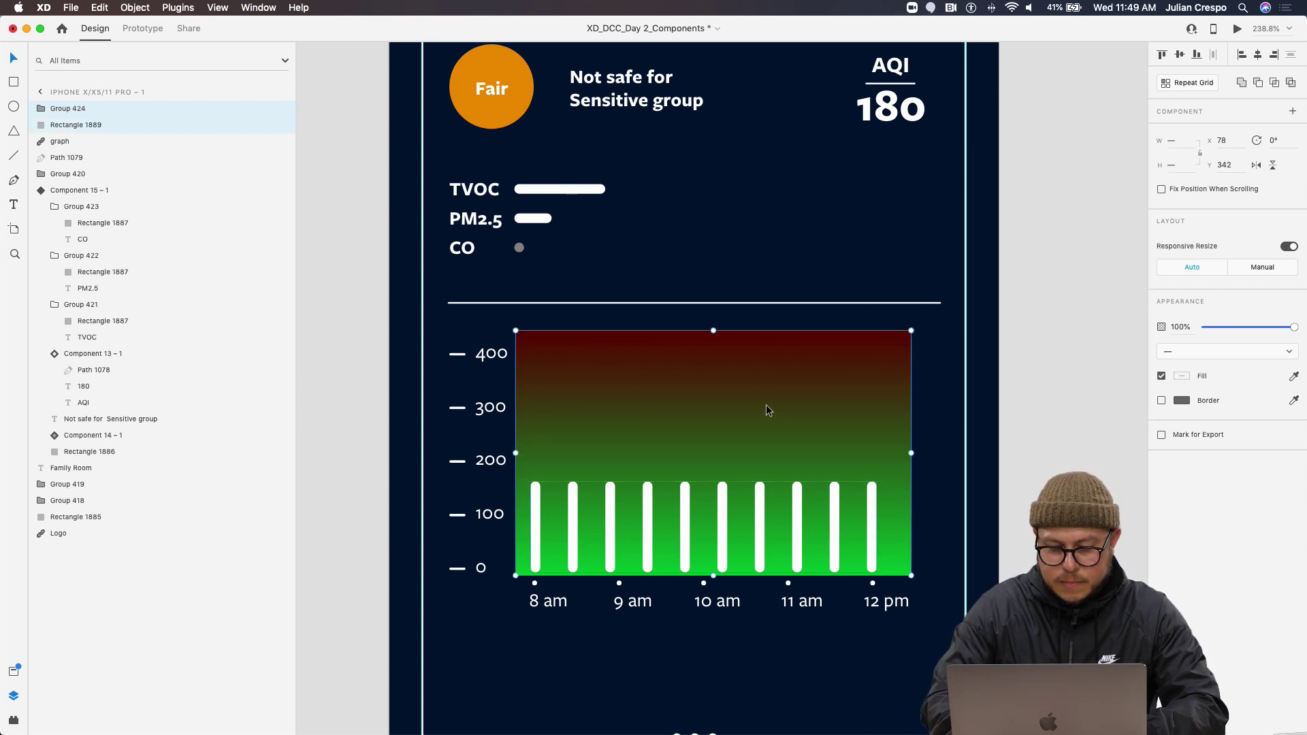
click(686, 456)
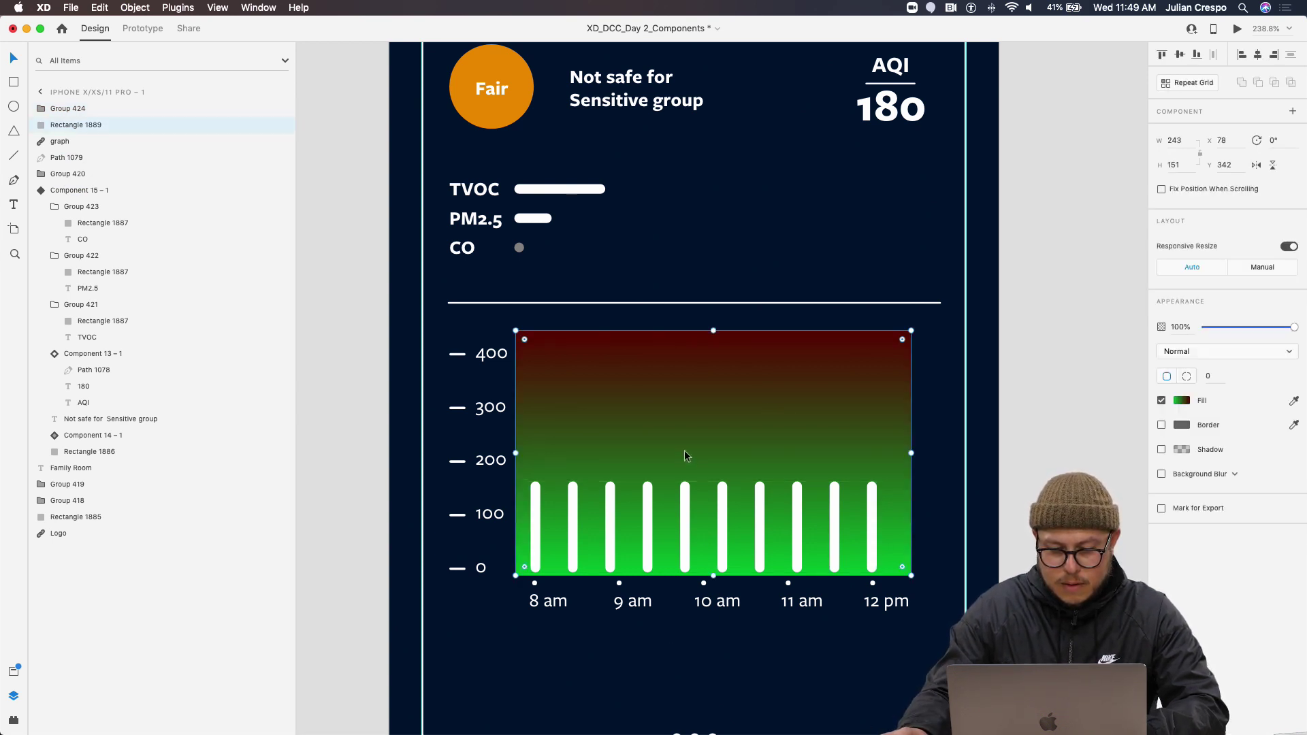
scroll(652, 464, down, 3)
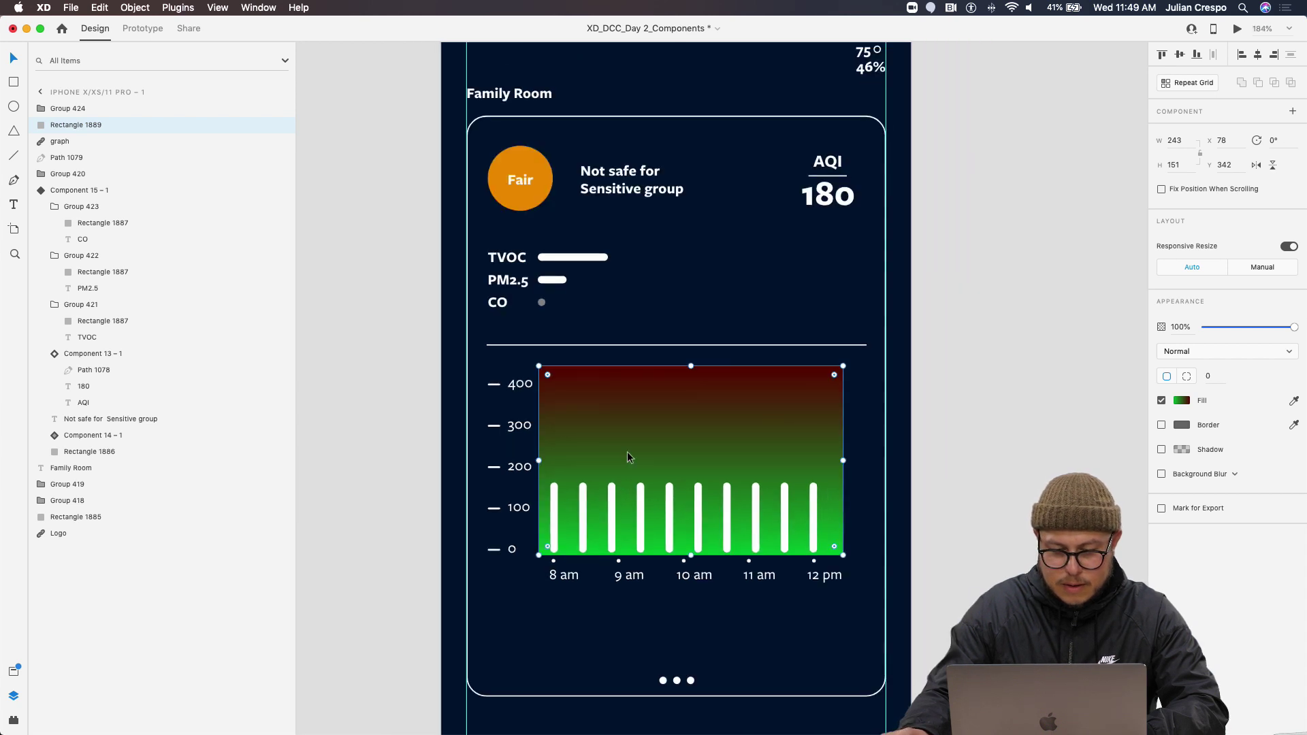
key(super+bracketleft)
key(super+bracketleft)
key(super+bracketleft)
key(super+bracketleft)
key(super+bracketleft)
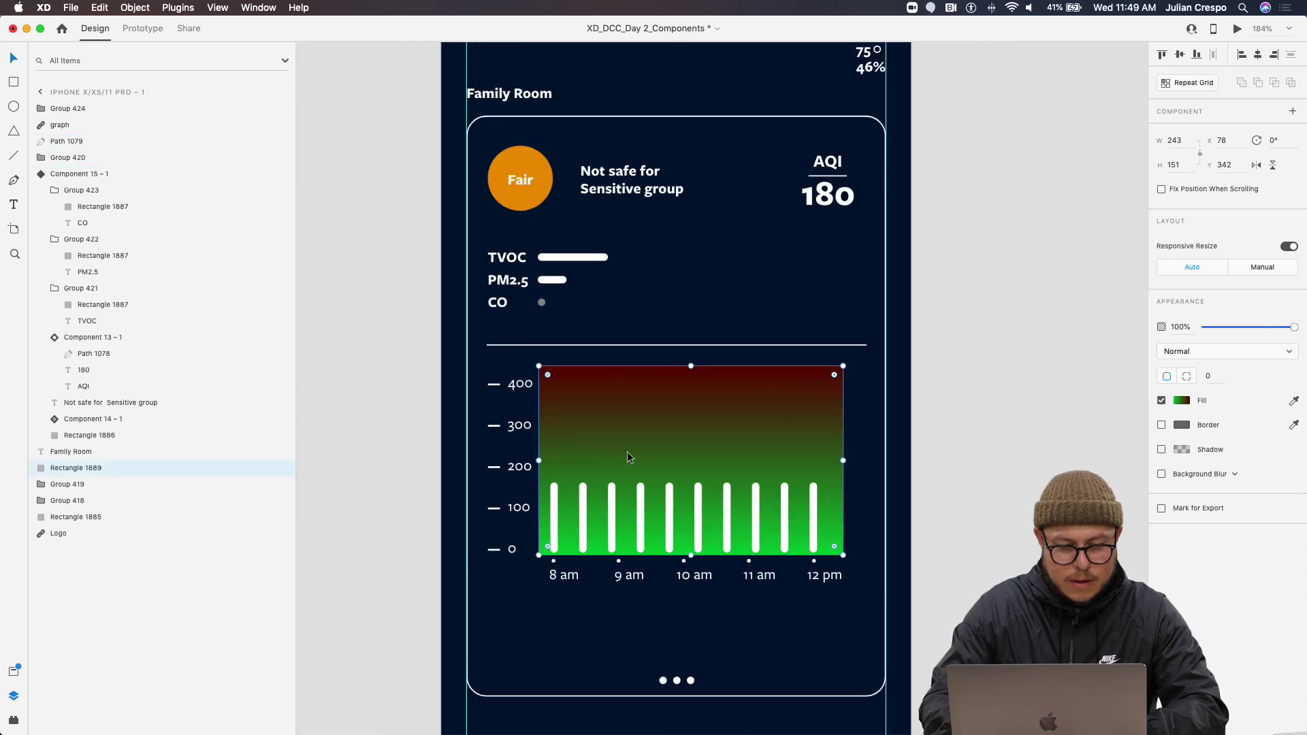
Undo the gradient rectangle's move to the back and the grouping of the vertical bars
key(super+bracketright)
key(super+bracketright)
key(super+bracketright)
key(super+bracketright)
key(super+bracketright)
key(super+bracketright)
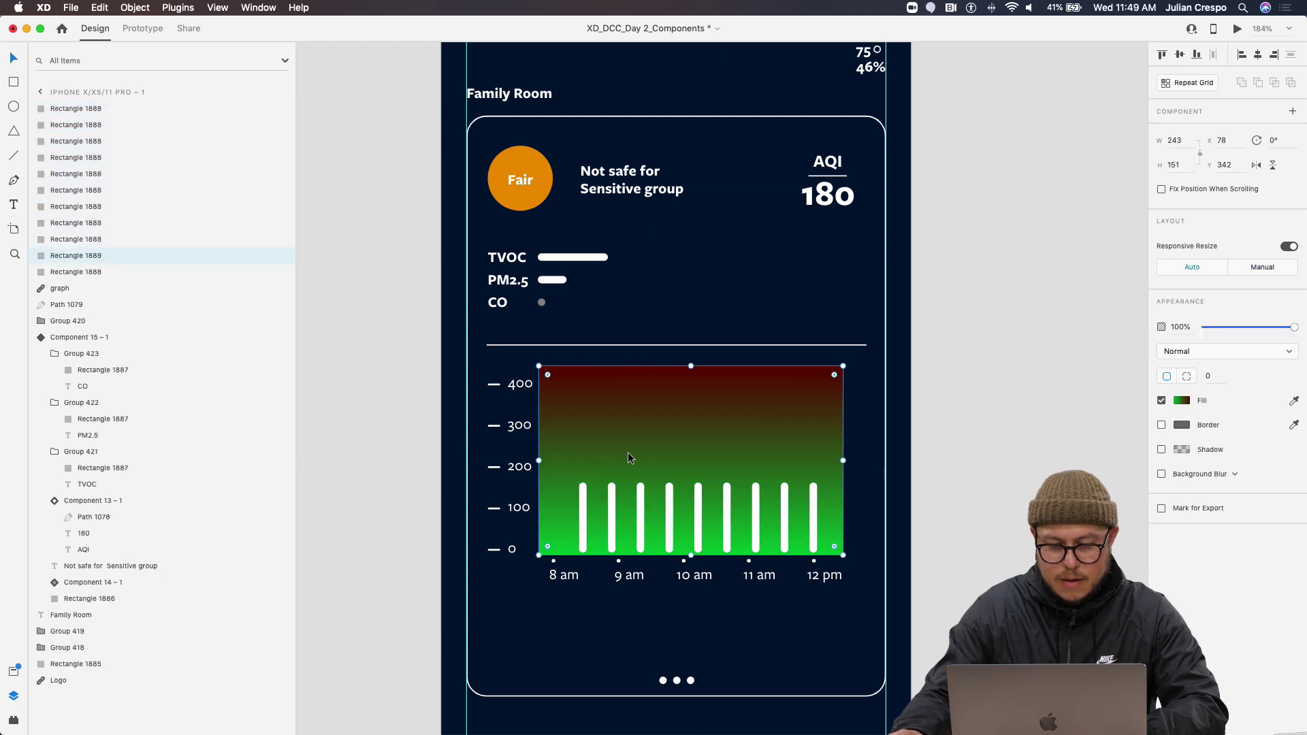
Move the gradient rectangle off the artboard onto the empty pasteboard beside the graph
drag(725, 439, 1113, 447)
drag(668, 501, 696, 380)
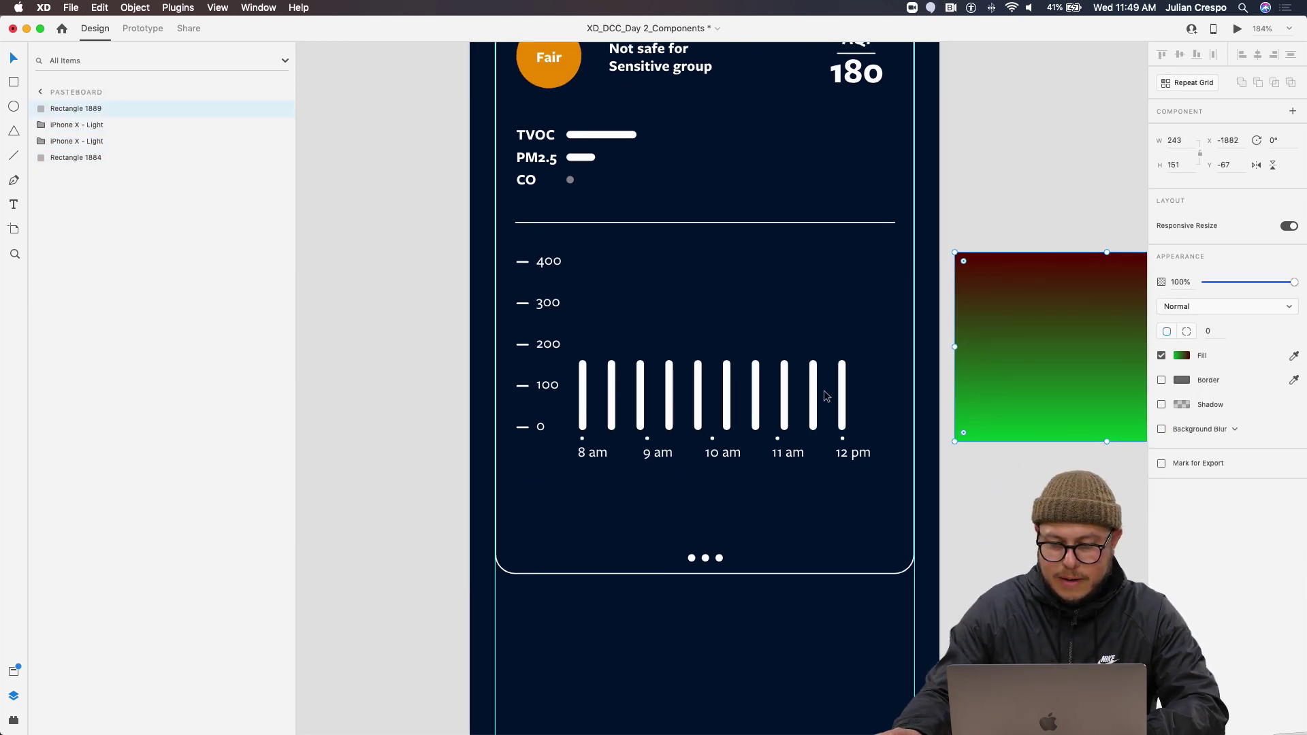
key(super+z)
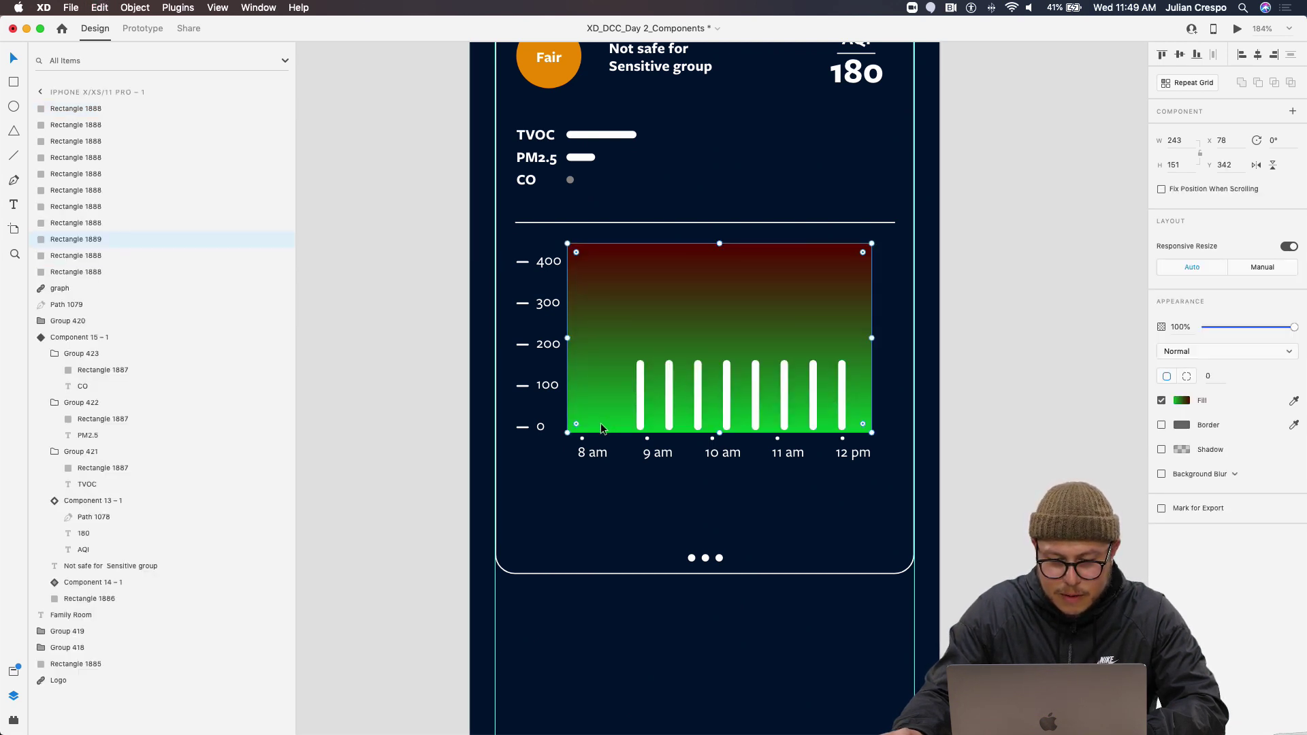
key(super+shift+z)
scroll(1006, 345, right, 3)
scroll(1006, 345, down, 1)
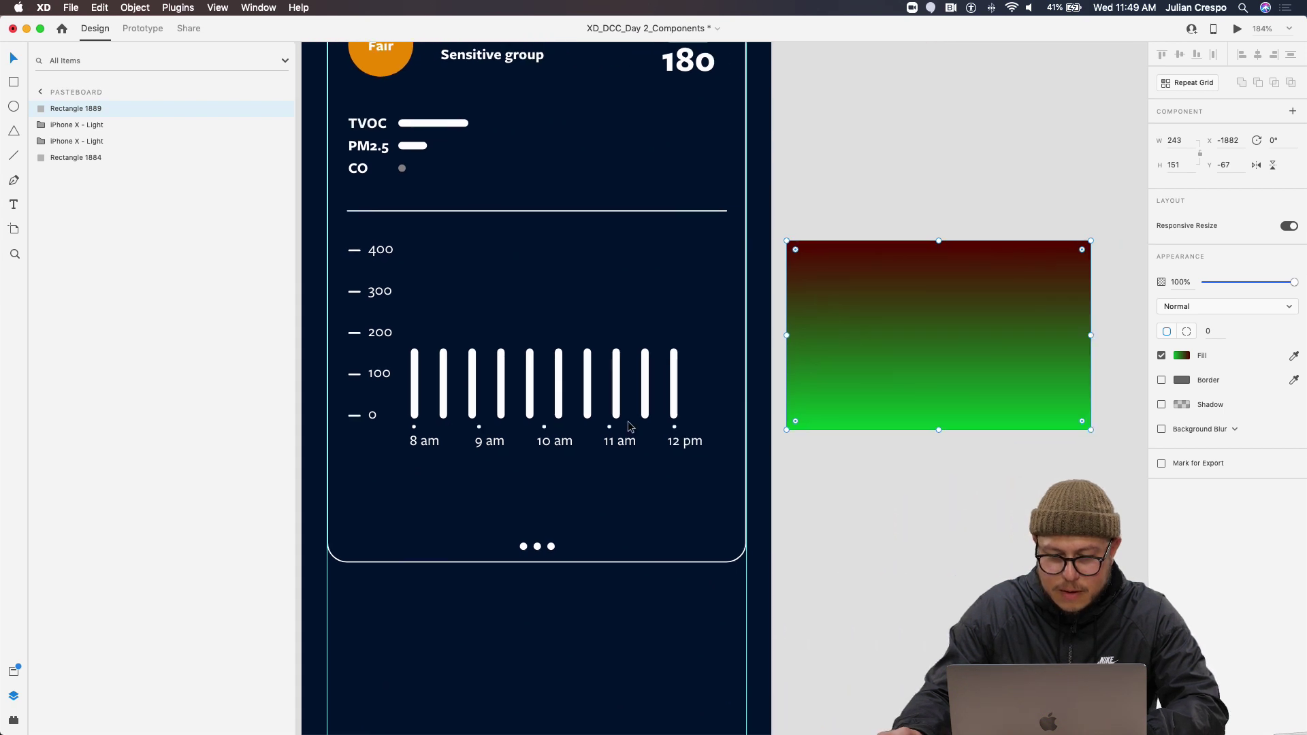
Move the three dots up inside the card to Y 555, keeping them centred below the graph's time labels
scroll(591, 438, left, 3)
scroll(591, 438, down, 2)
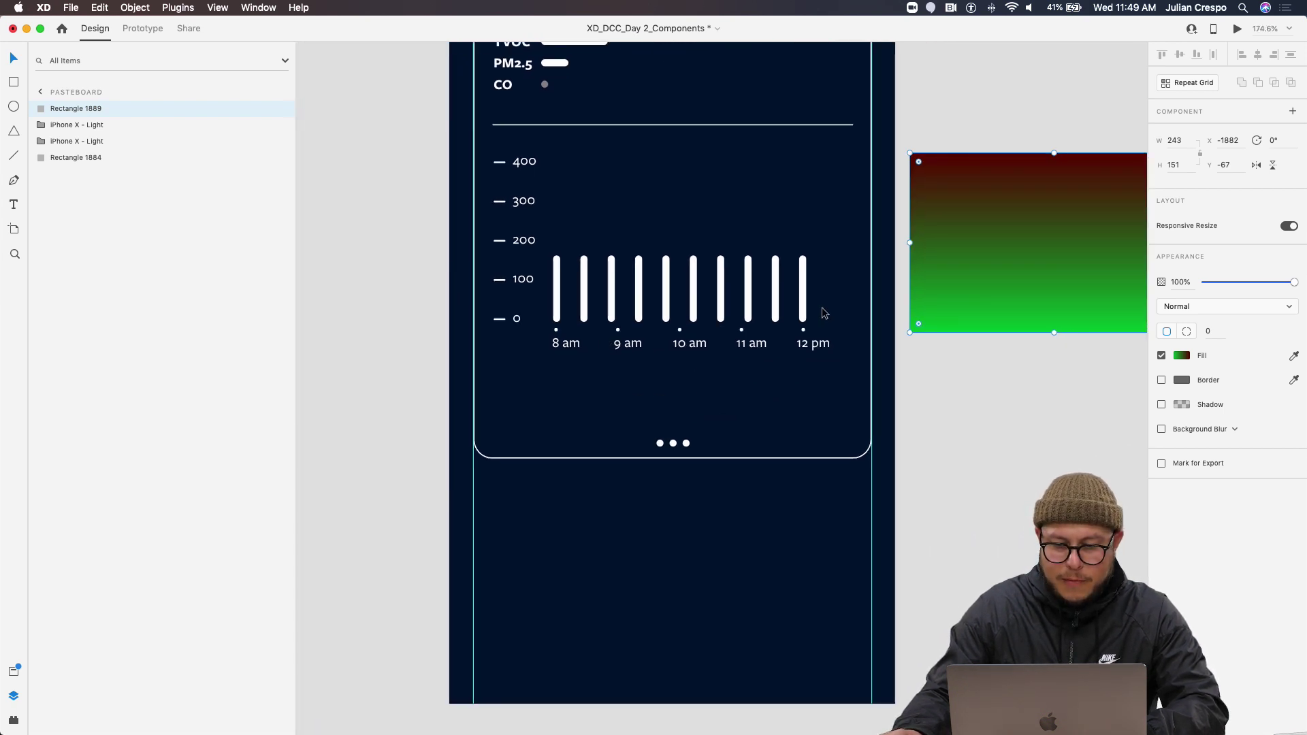
scroll(1010, 257, up, 4)
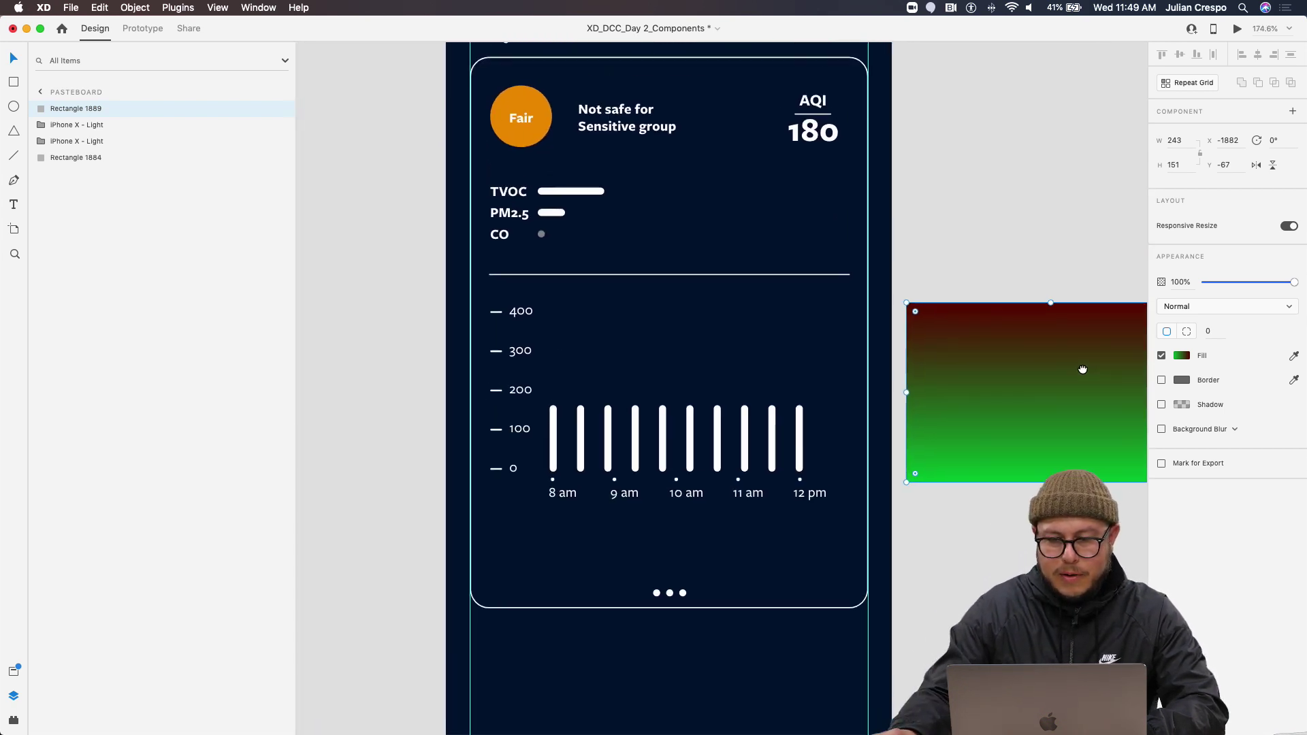
scroll(683, 368, right, 1)
scroll(653, 395, down, 3)
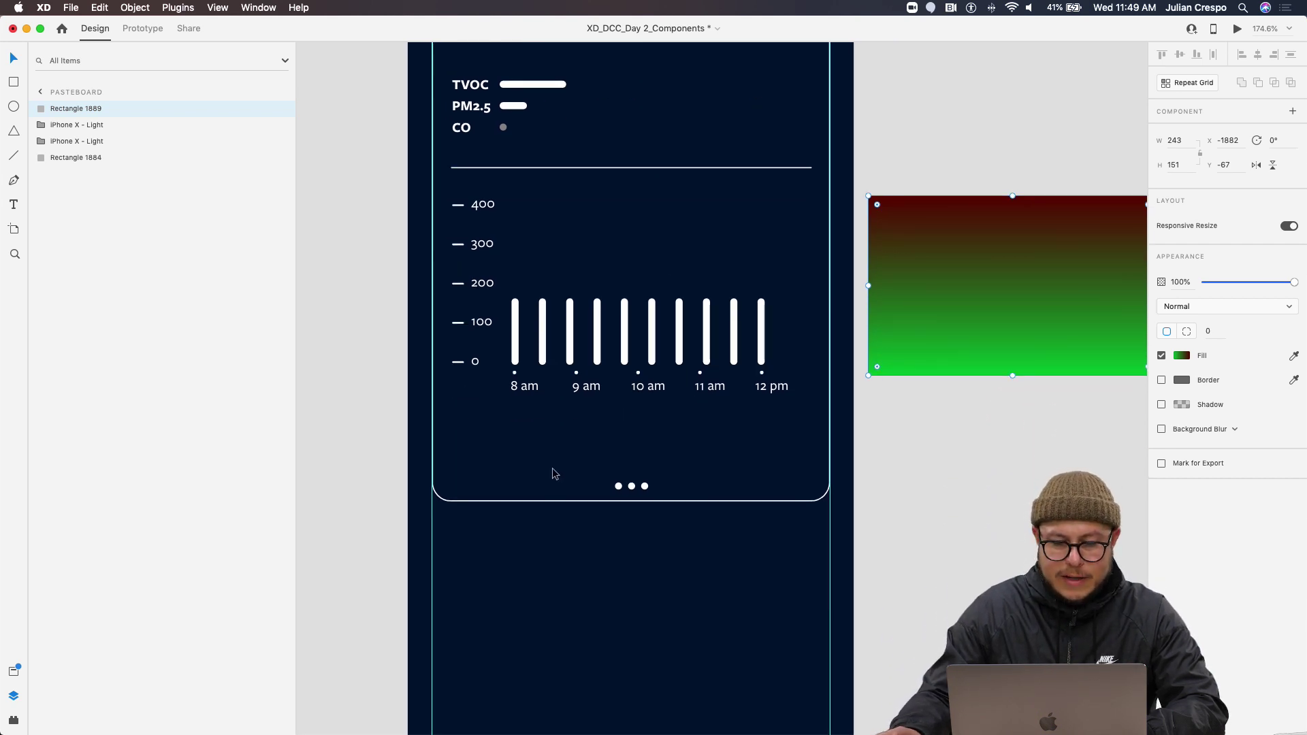
scroll(610, 303, down, 5)
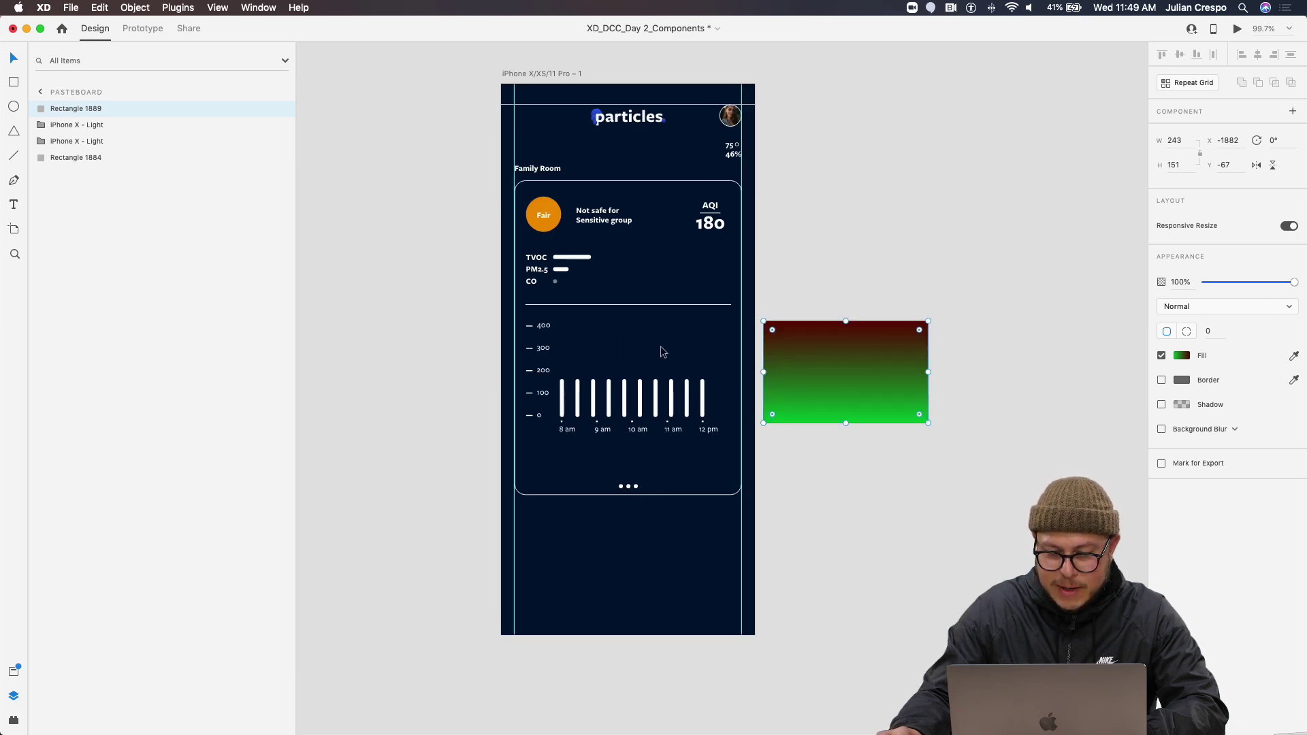
click(622, 489)
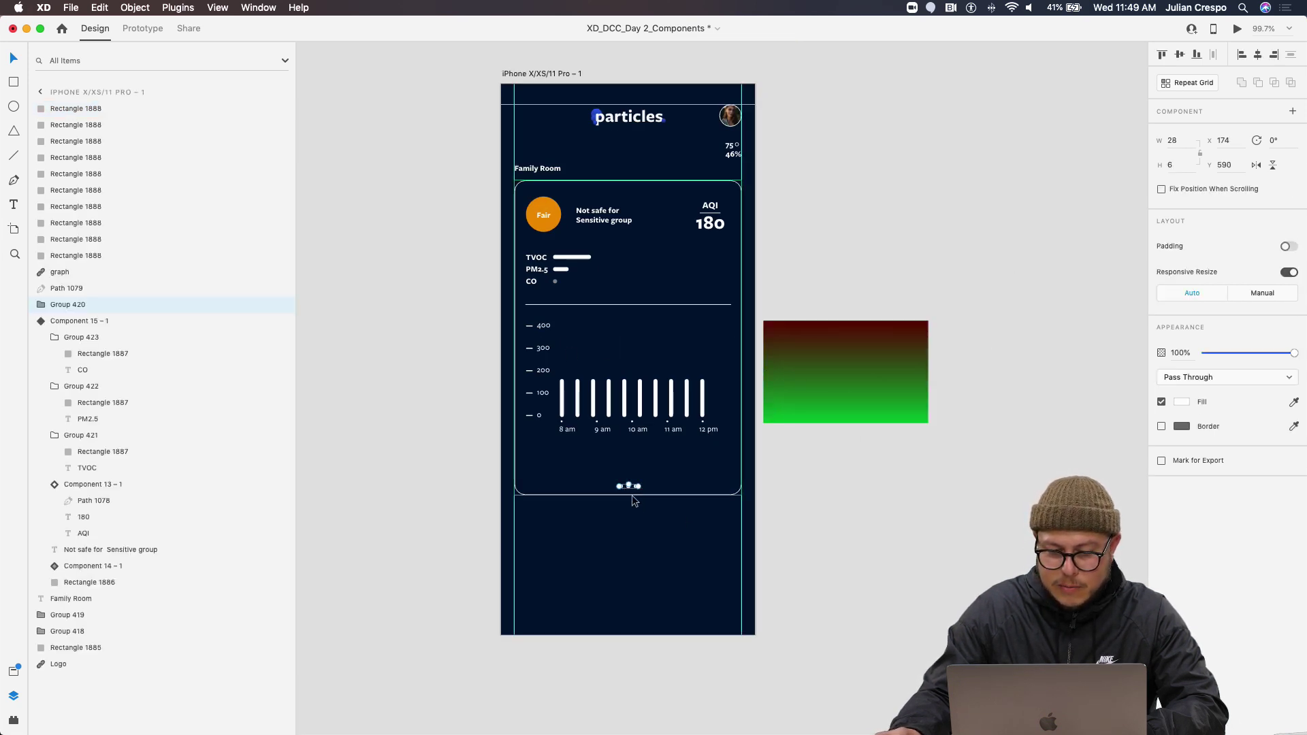
drag(634, 487, 635, 462)
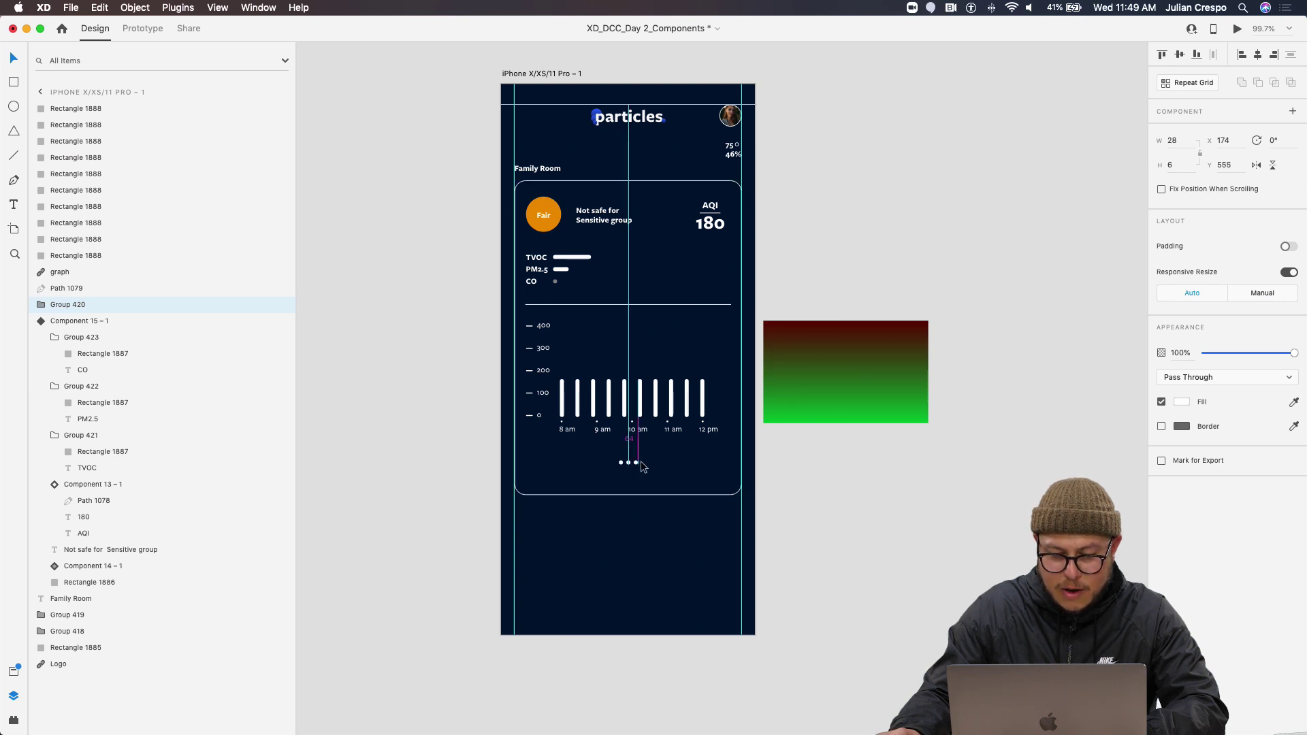
Shorten the expanded card's outline rectangle from its lower edge to a height of about 444
click(642, 493)
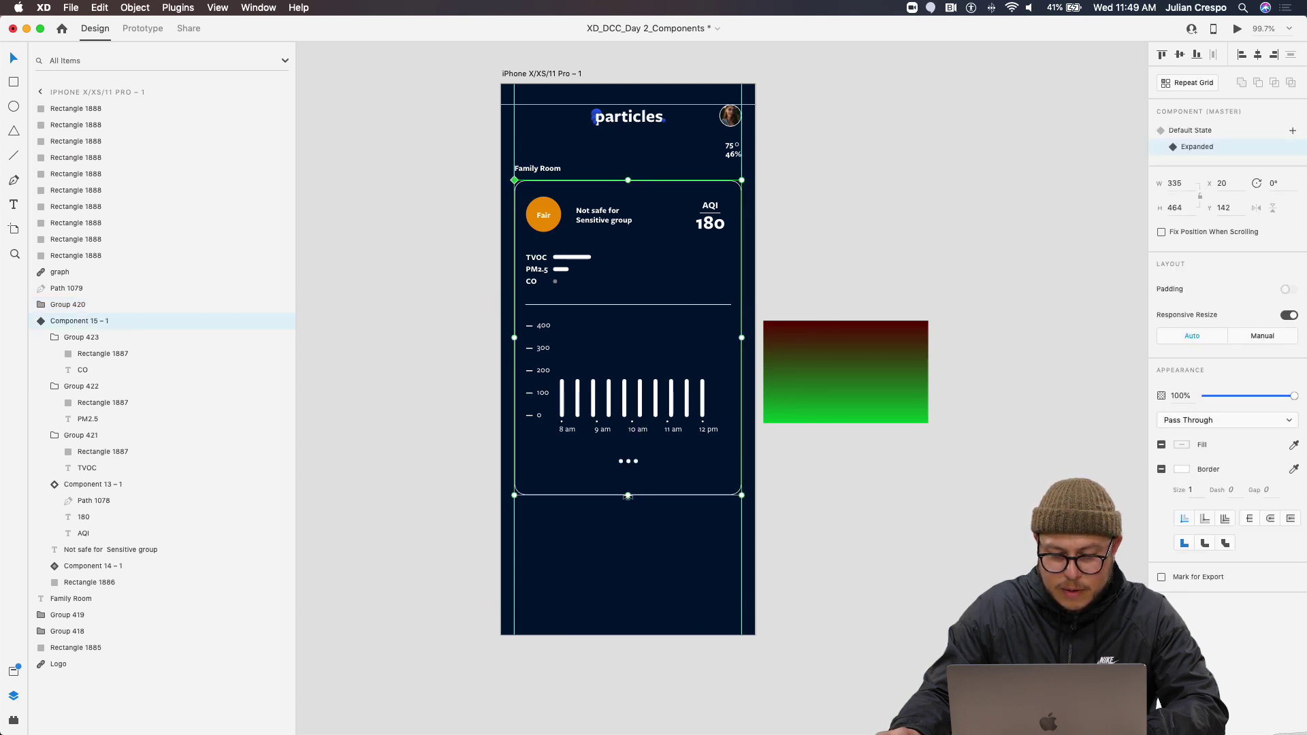
scroll(628, 495, up, 2)
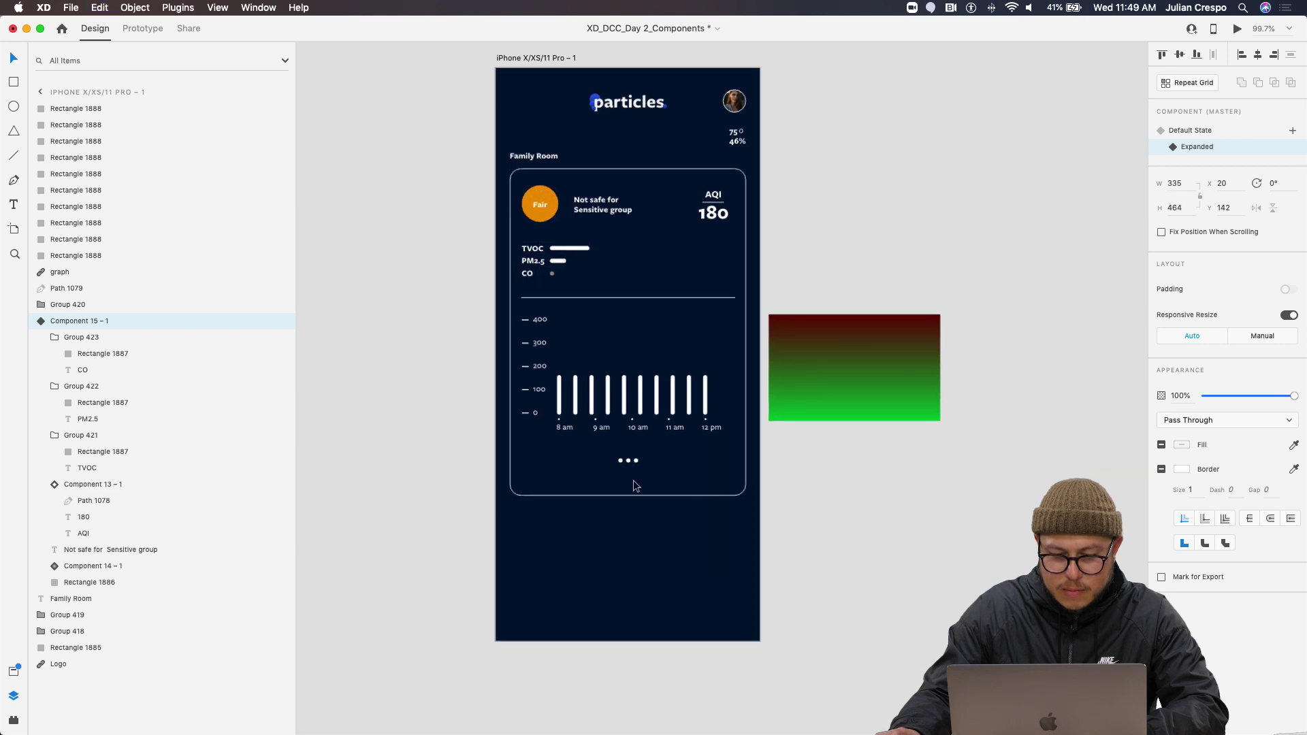
double_click(633, 502)
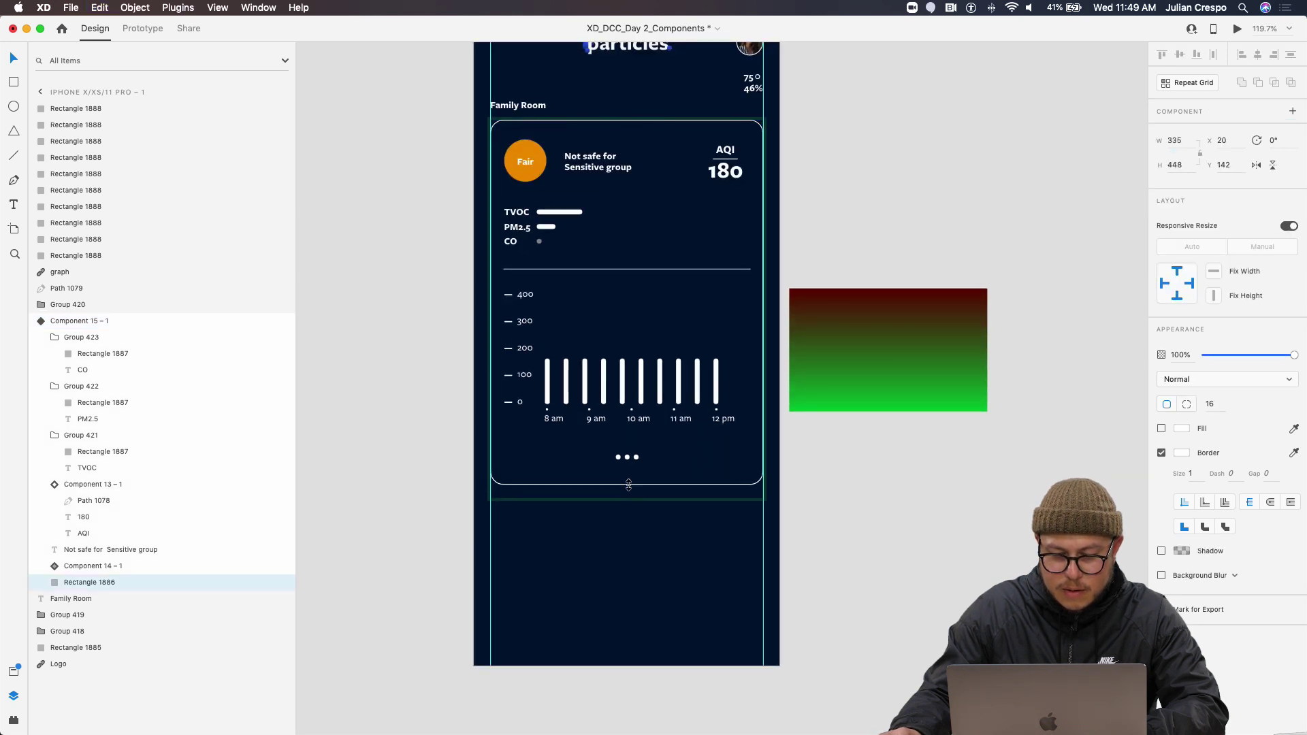
click(802, 501)
scroll(760, 478, up, 2)
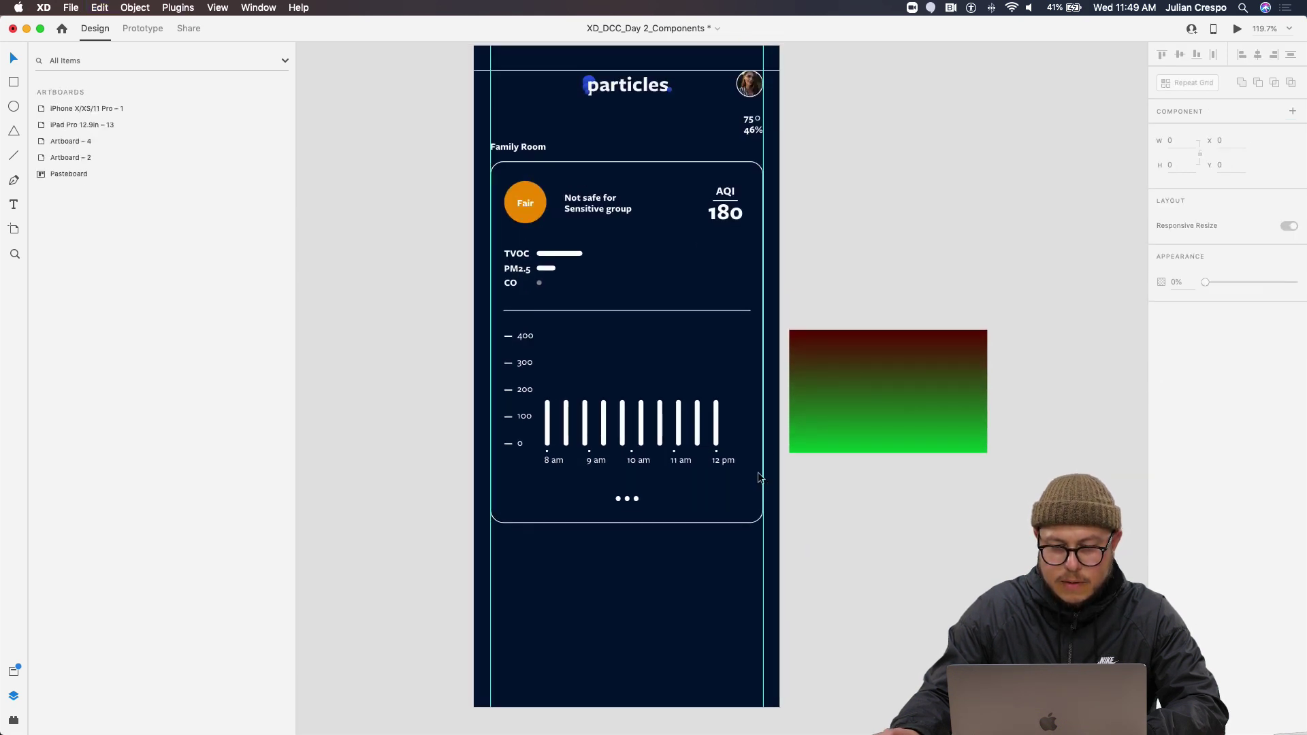
Switch the card component to its Default State and delete the divider line and the graph from the artboard
click(567, 235)
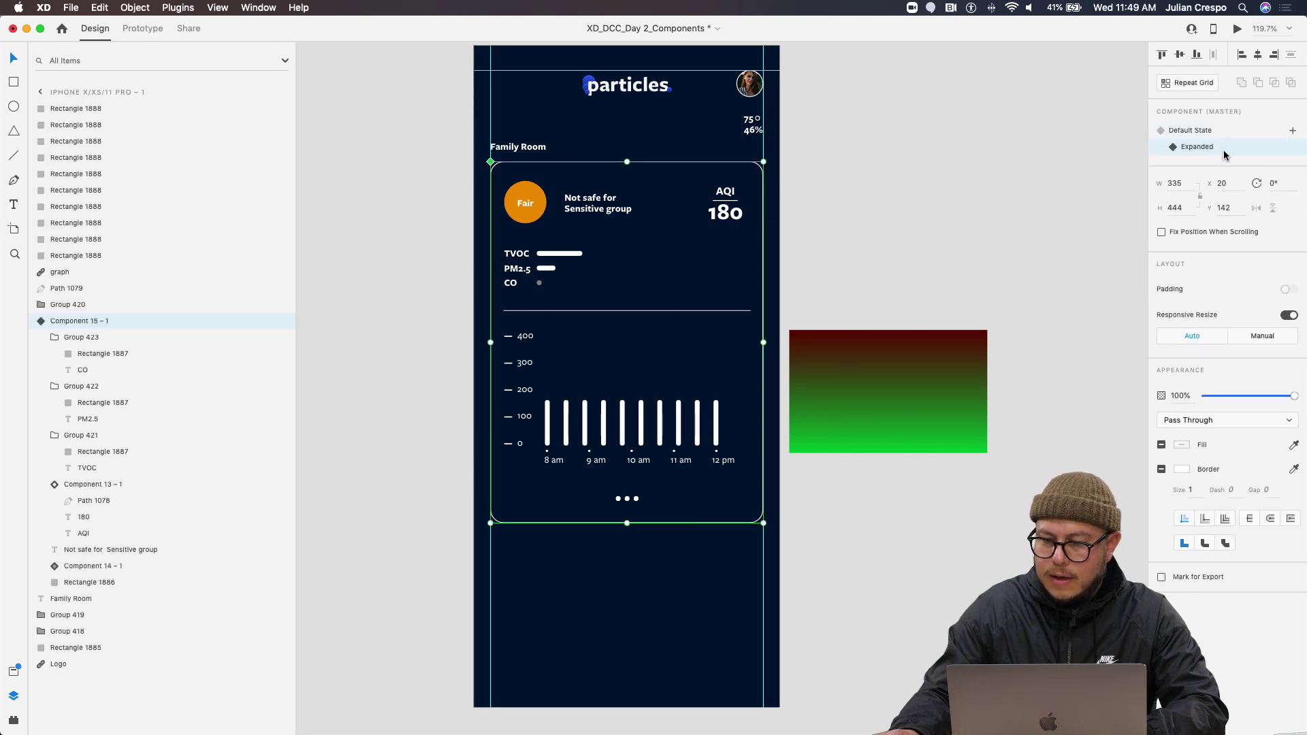
click(1189, 131)
click(565, 310)
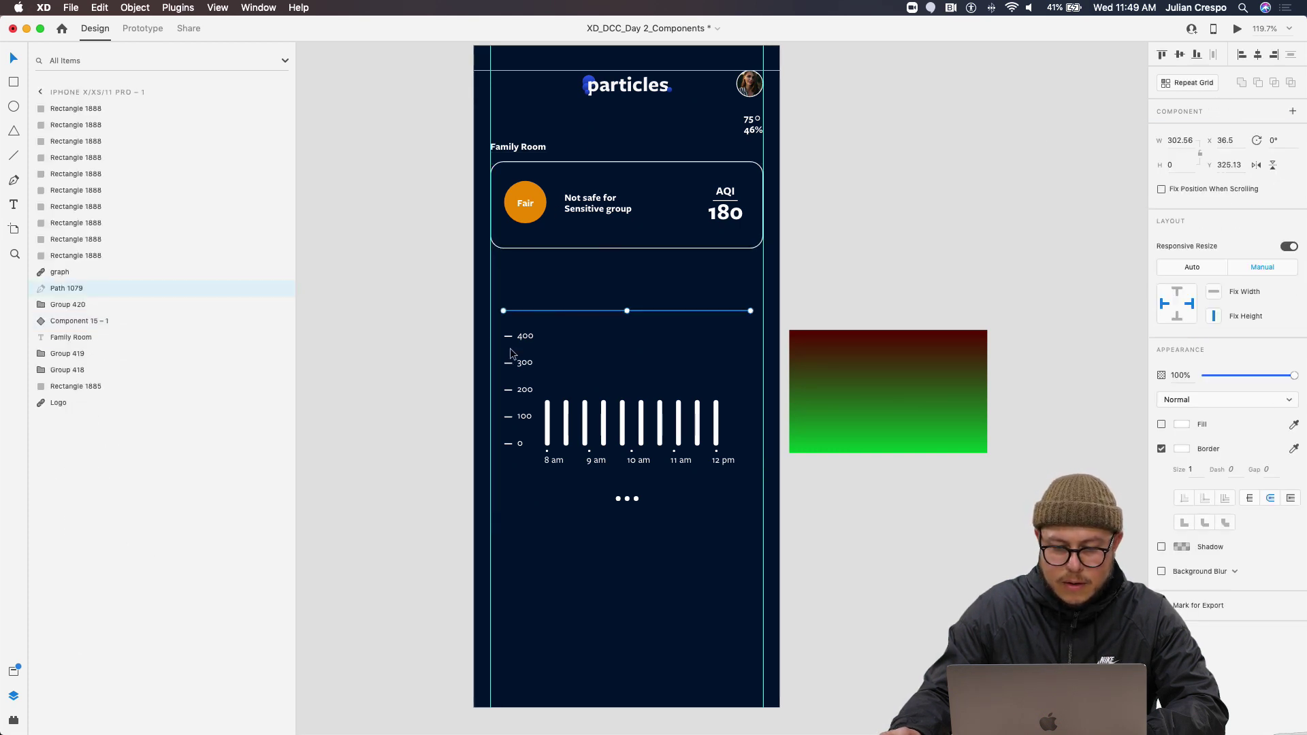
shift+click(514, 342)
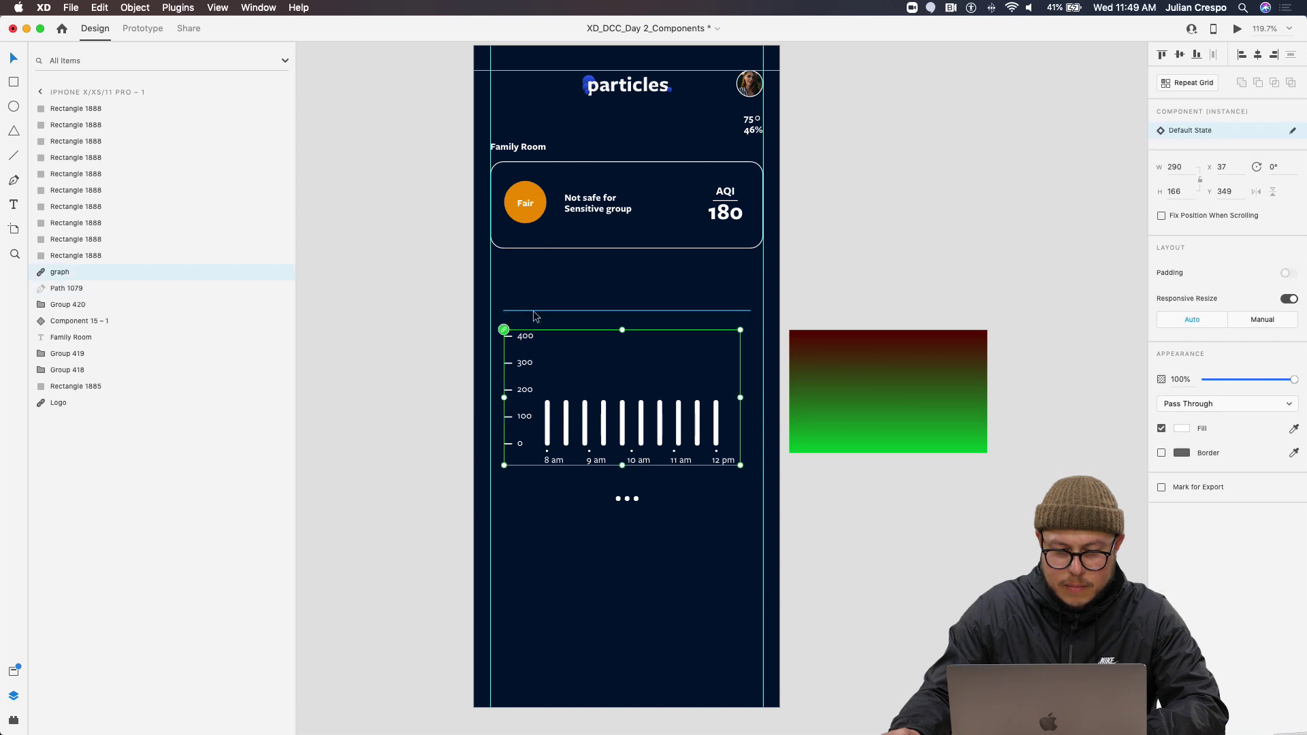
key(Delete)
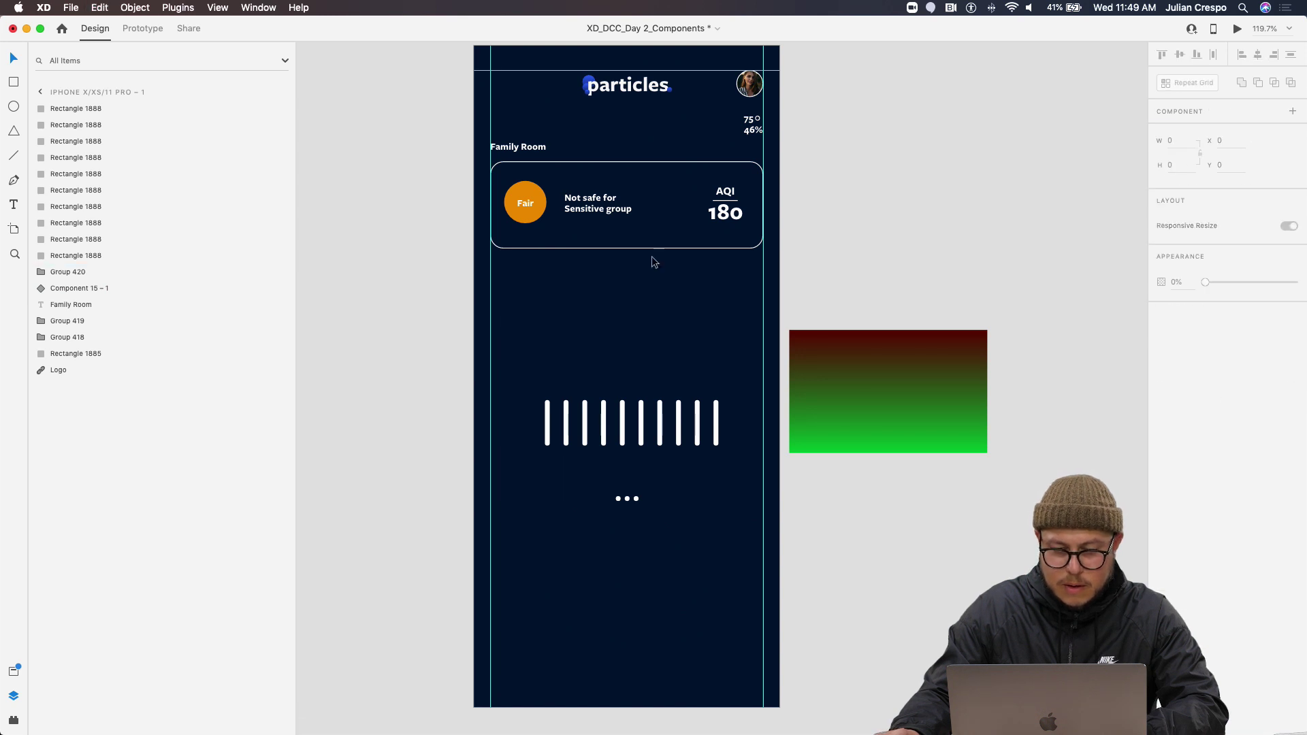
Select the first six vertical bars of the graph together
click(548, 429)
shift+click(565, 422)
shift+click(585, 425)
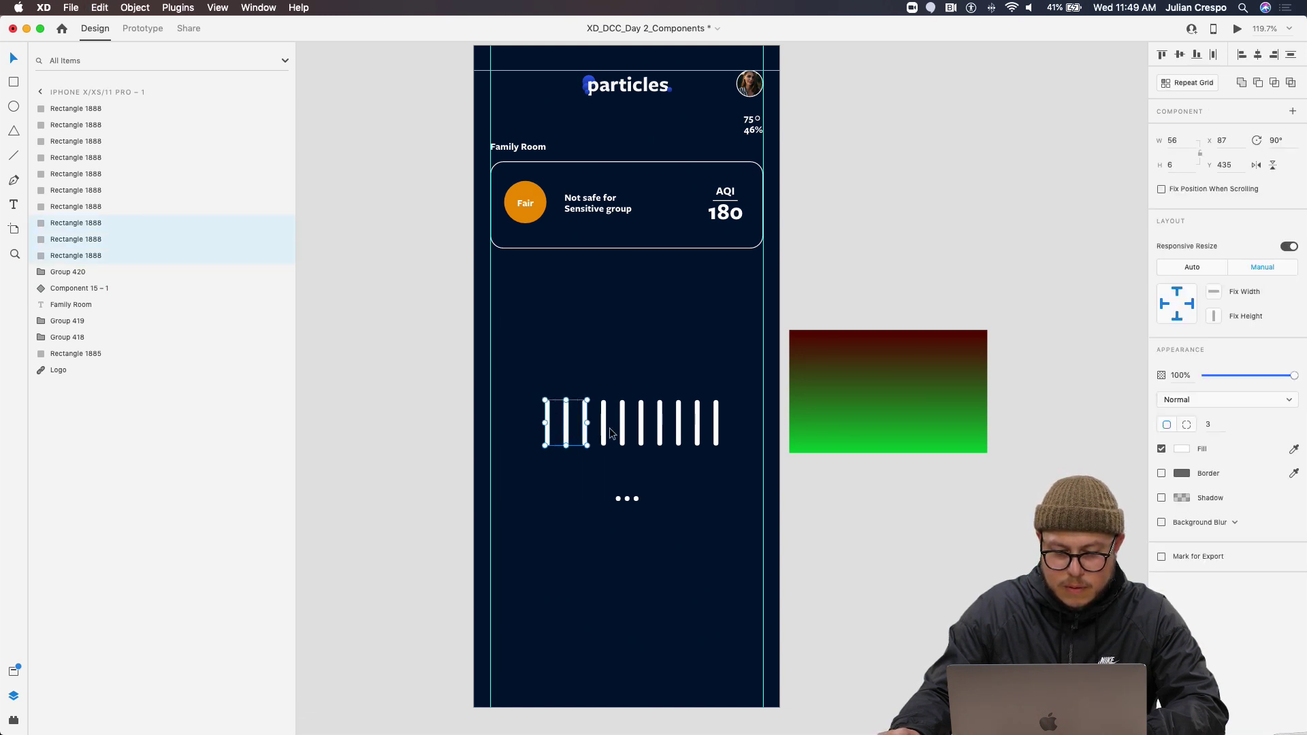
shift+click(605, 427)
shift+click(622, 434)
shift+click(640, 434)
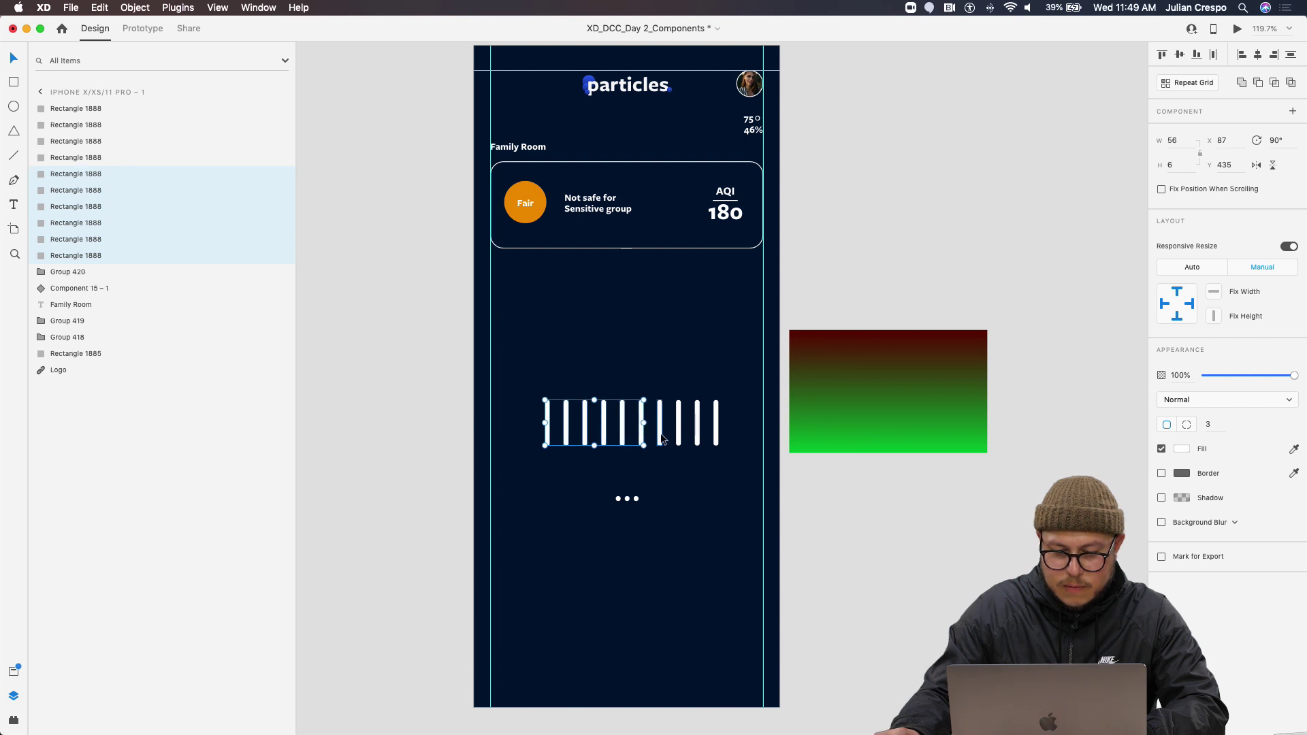
Undo the deletion of the divider and graph and the card's switch to the Default State
click(664, 433)
key(super+z)
key(super+z)
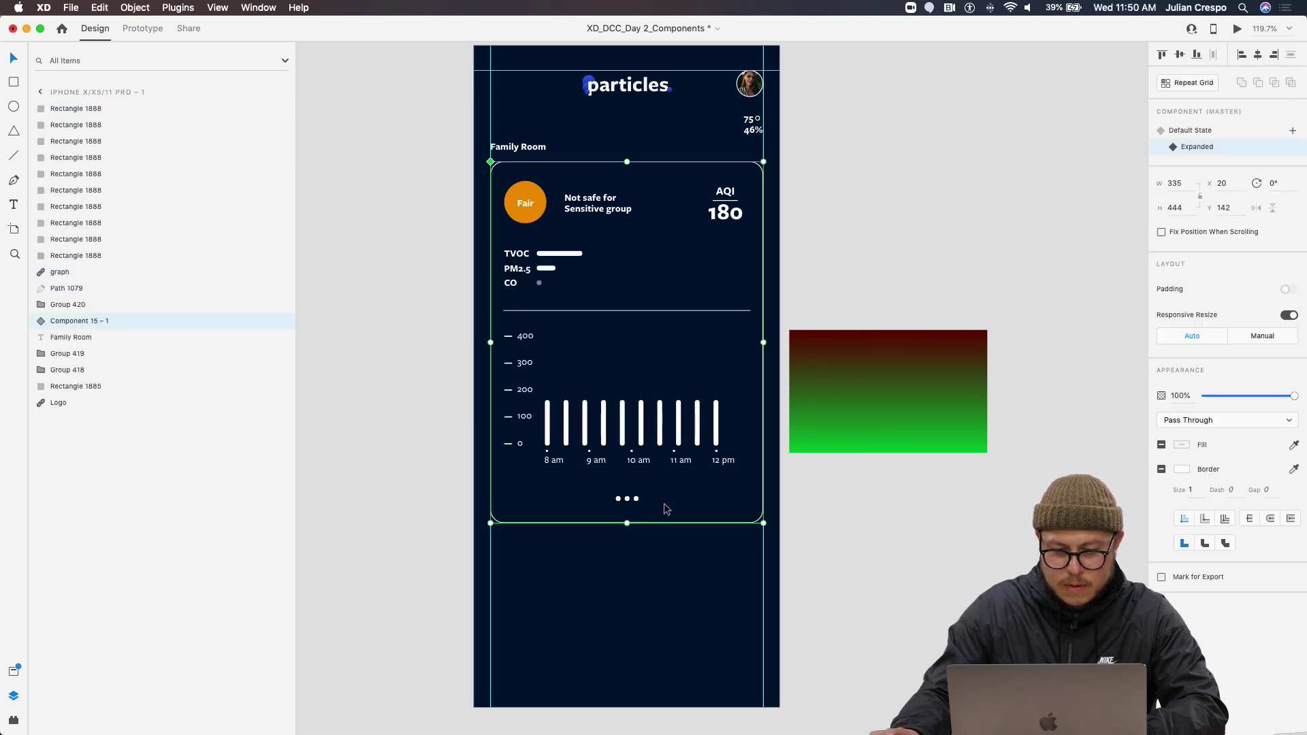
click(769, 534)
scroll(769, 534, down, 3)
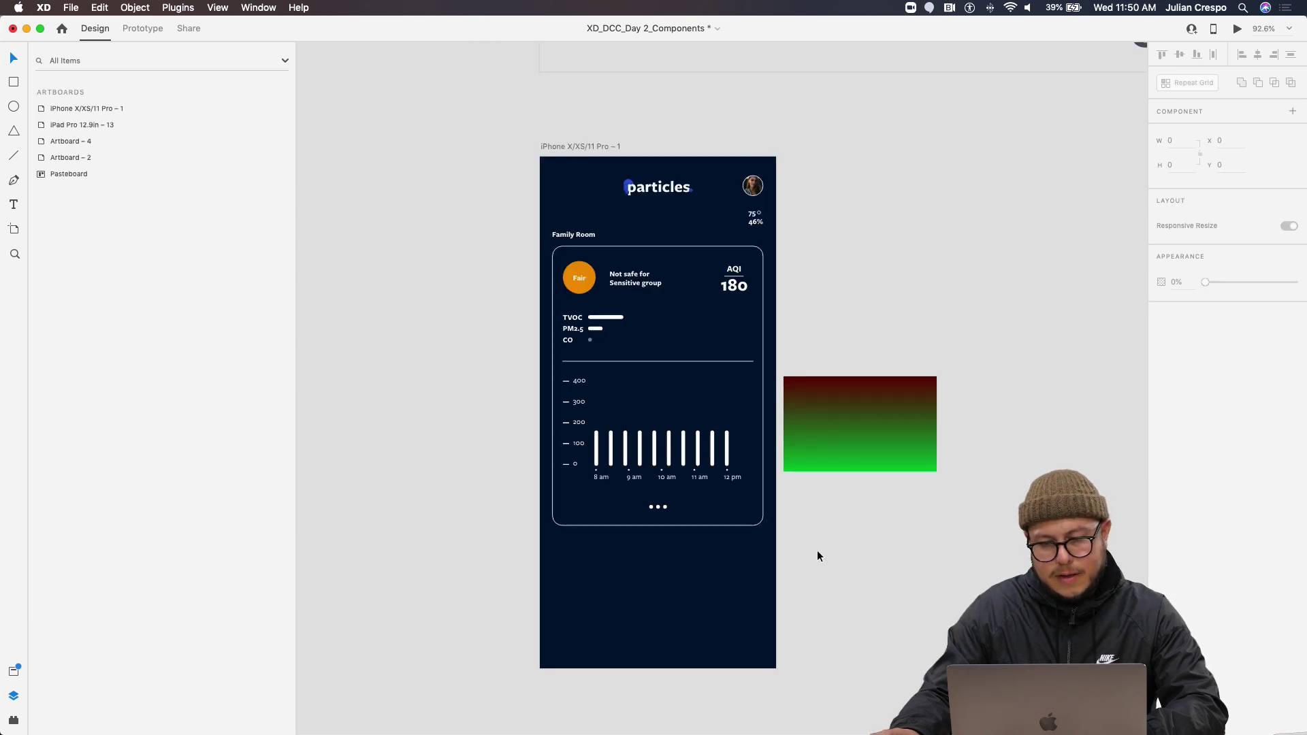
scroll(817, 550, down, 2)
scroll(774, 467, up, 5)
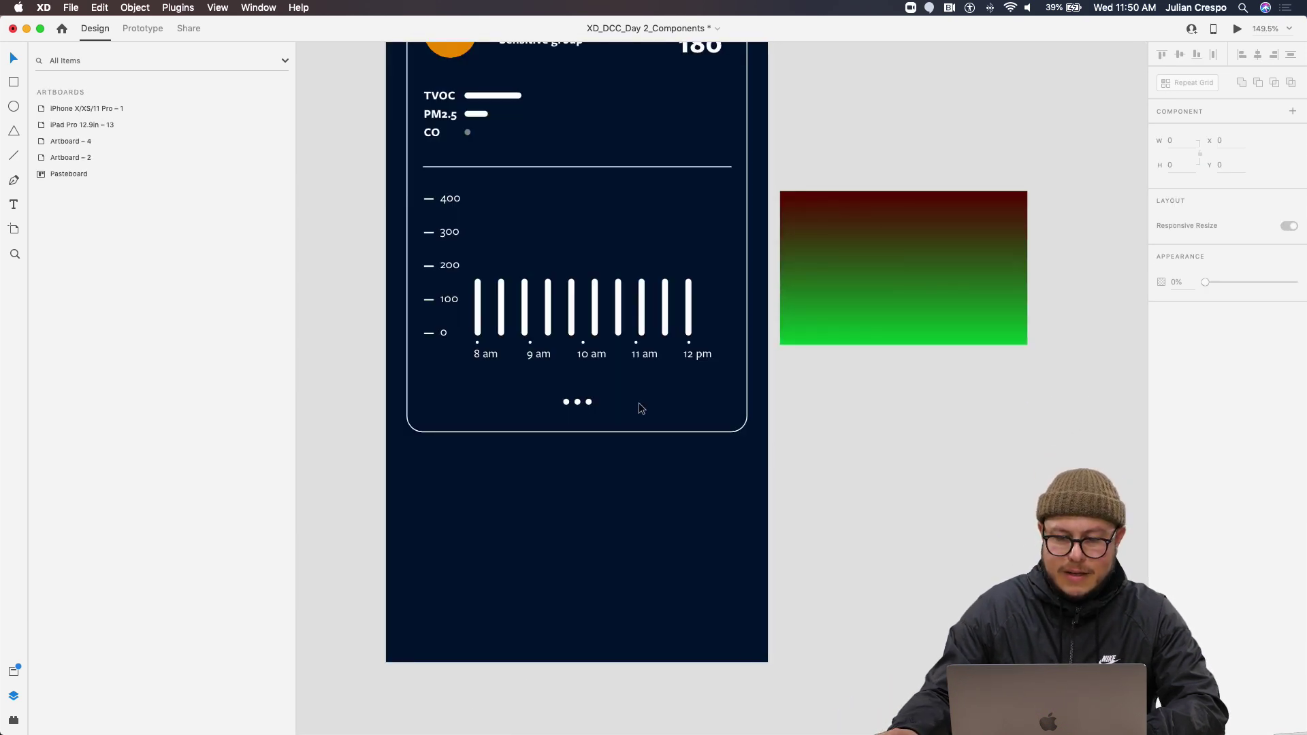
scroll(637, 404, up, 3)
scroll(636, 407, down, 5)
scroll(615, 469, up, 3)
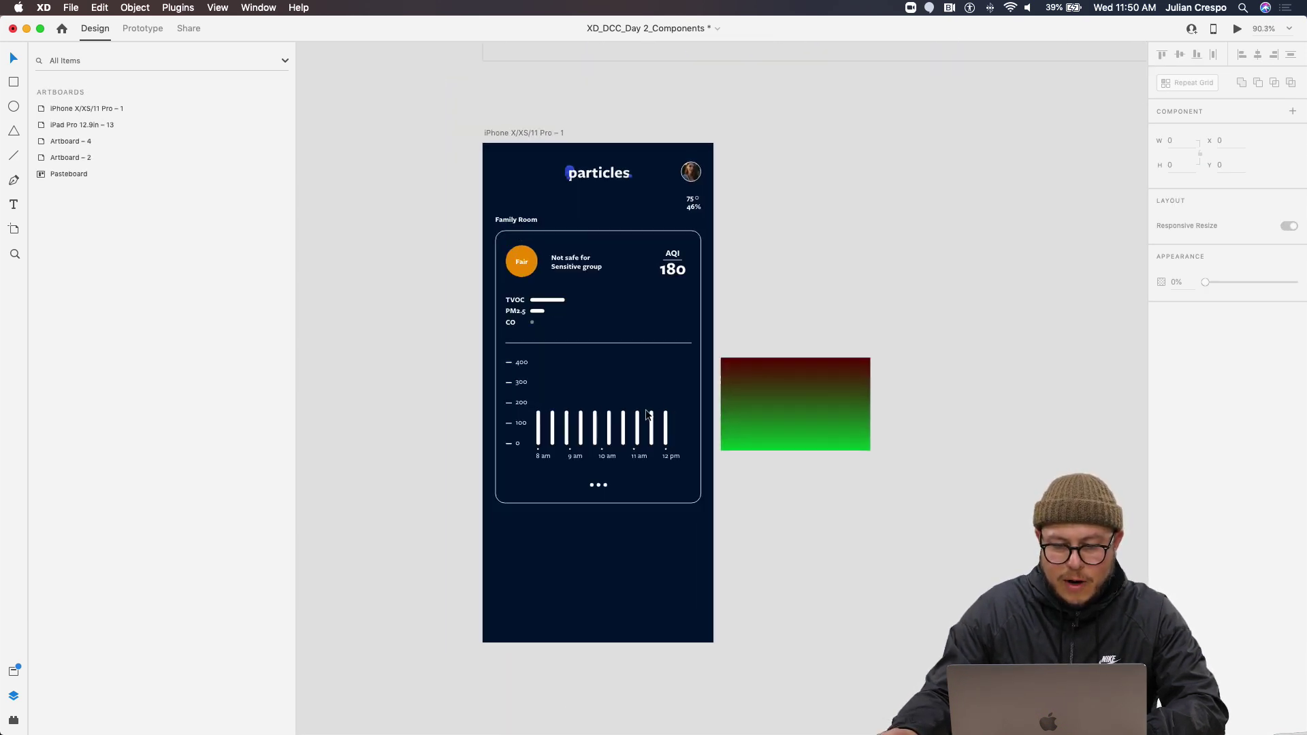
scroll(599, 480, down, 2)
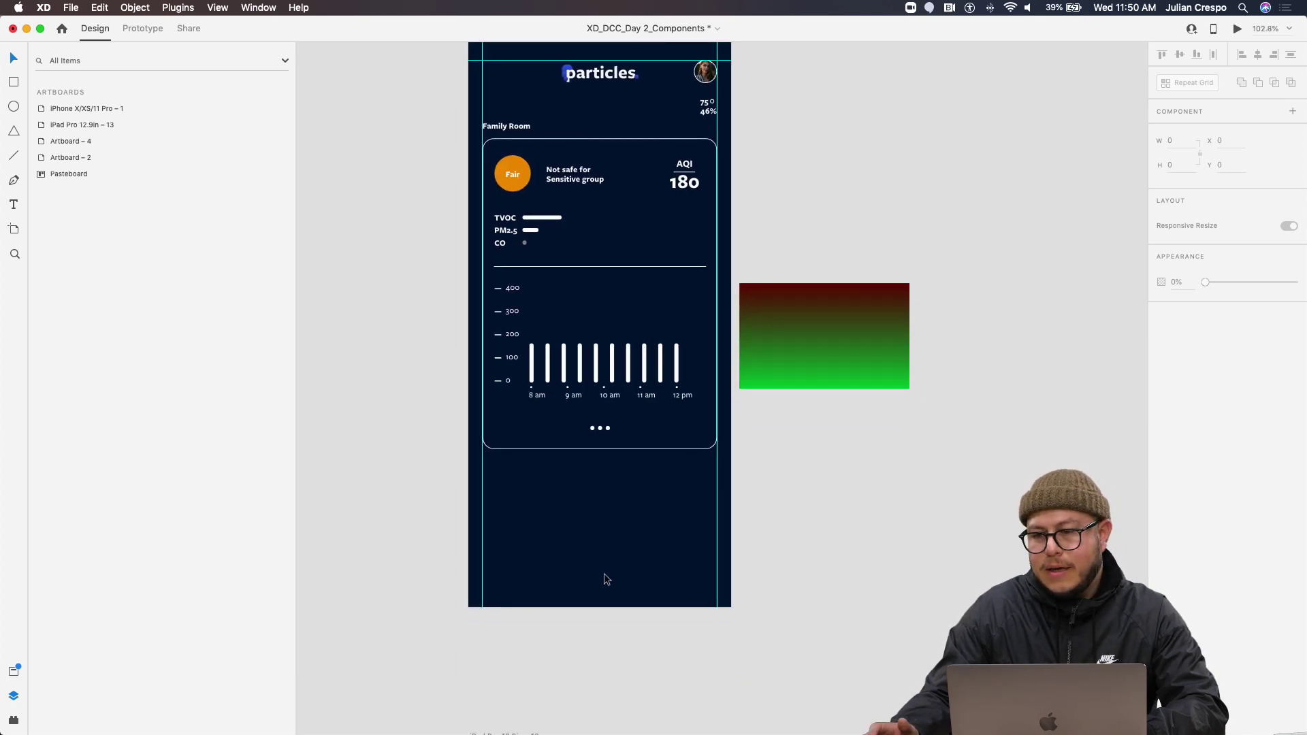
scroll(603, 579, up, 1)
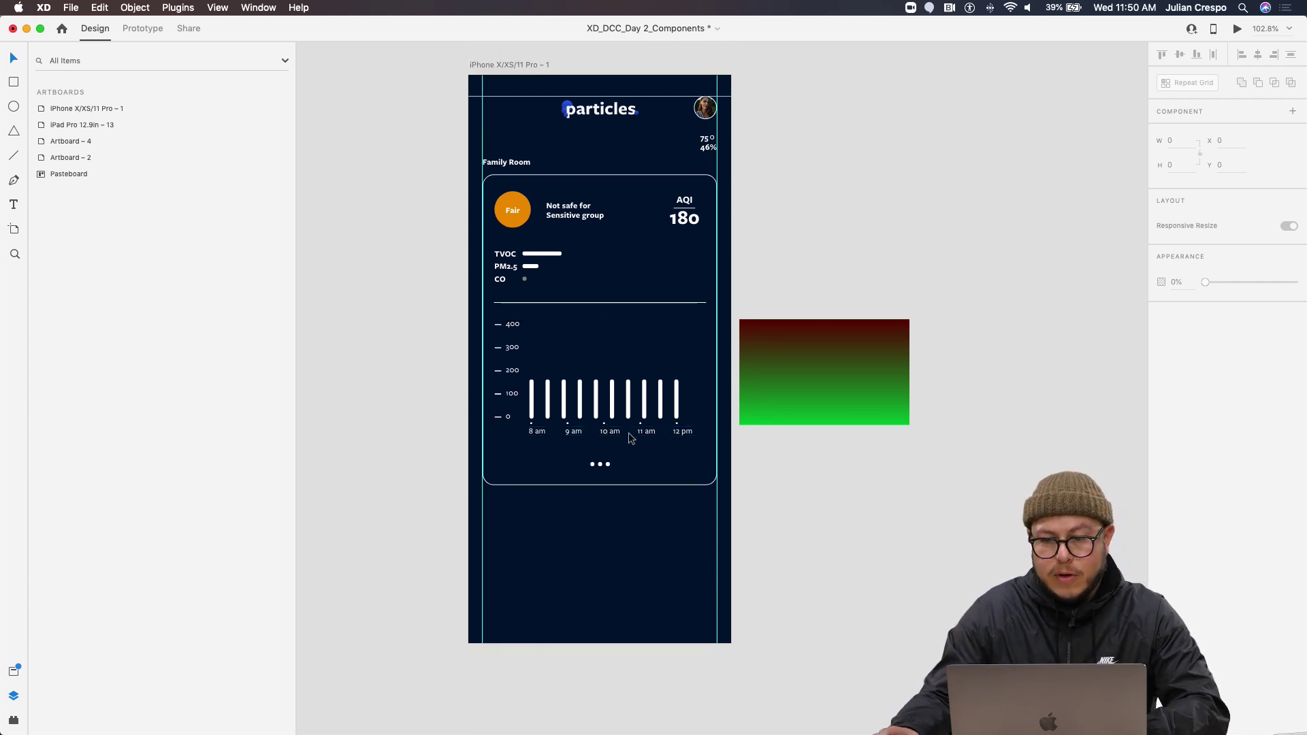
scroll(627, 436, down, 5)
scroll(627, 436, up, 5)
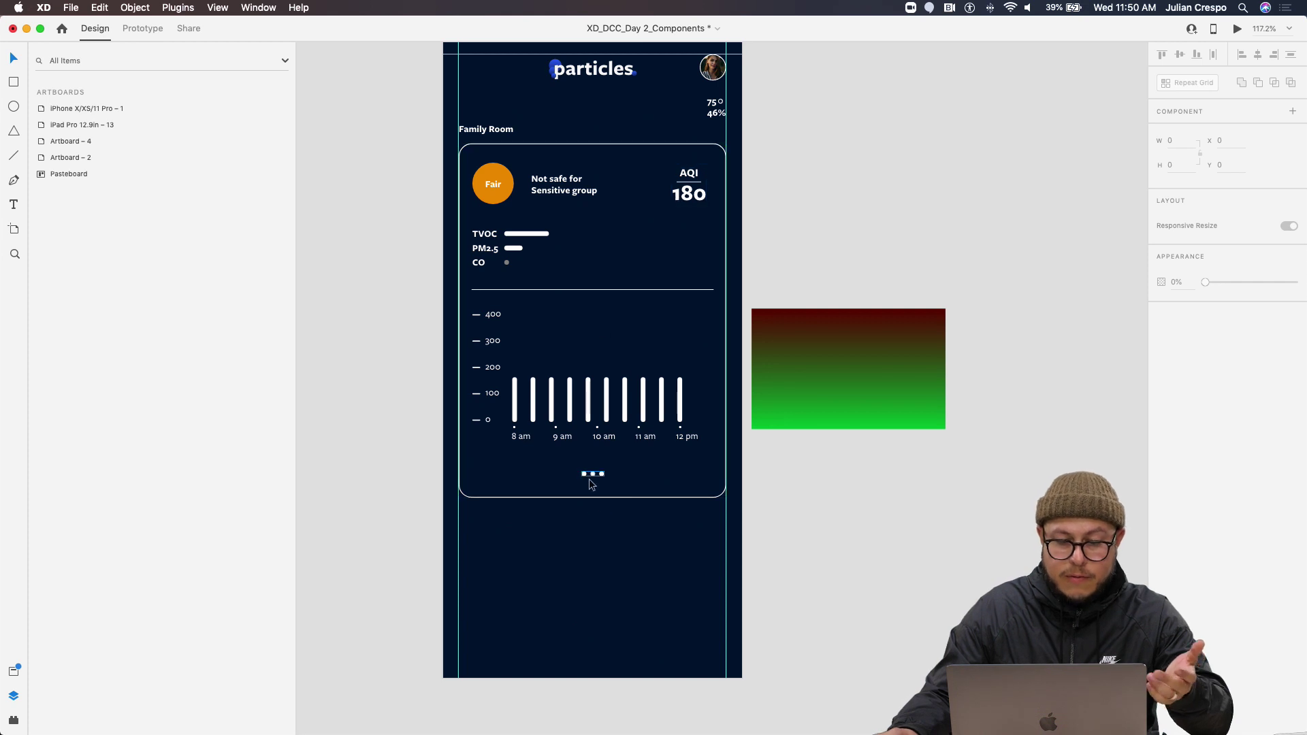
Extend the card outline's lower edge slightly downward to make room for text below the three dots
scroll(589, 490, down, 1)
scroll(591, 490, up, 3)
double_click(593, 497)
drag(592, 489, 592, 503)
Duplicate the graph's 10 am label and place the copy centred below the three dots at X 174, Y 575
super+click(605, 419)
key(super+c)
key(super+v)
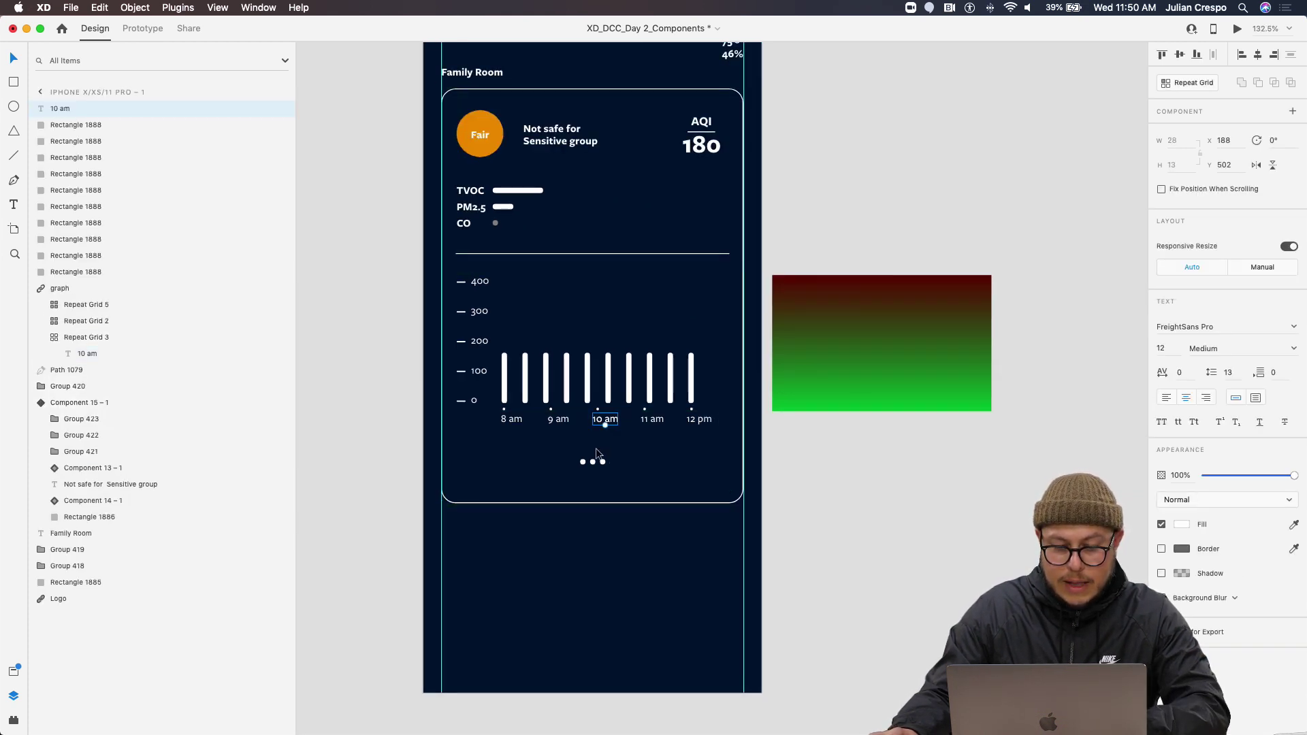
drag(604, 422, 592, 490)
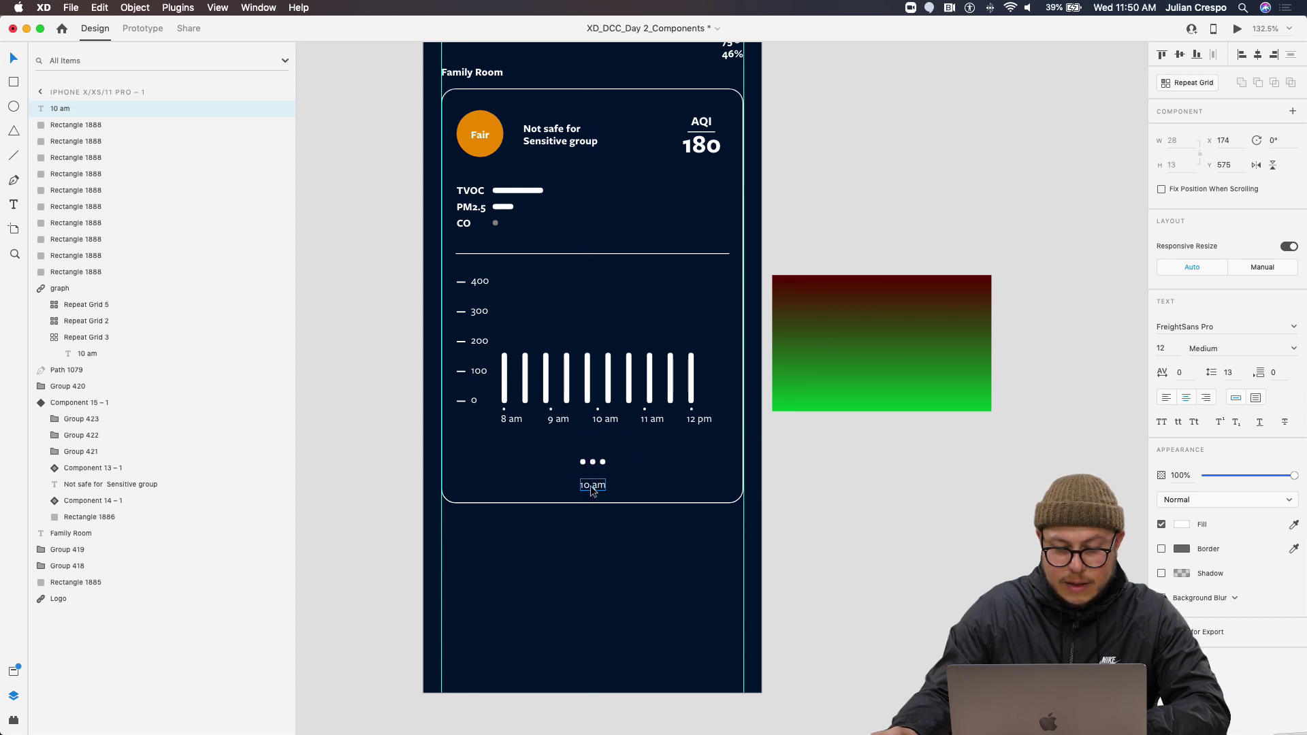
Replace the text of the copied label below the dots with "Last Updated, February 5 12:00pm"
double_click(592, 491)
text(LAst Updated, )
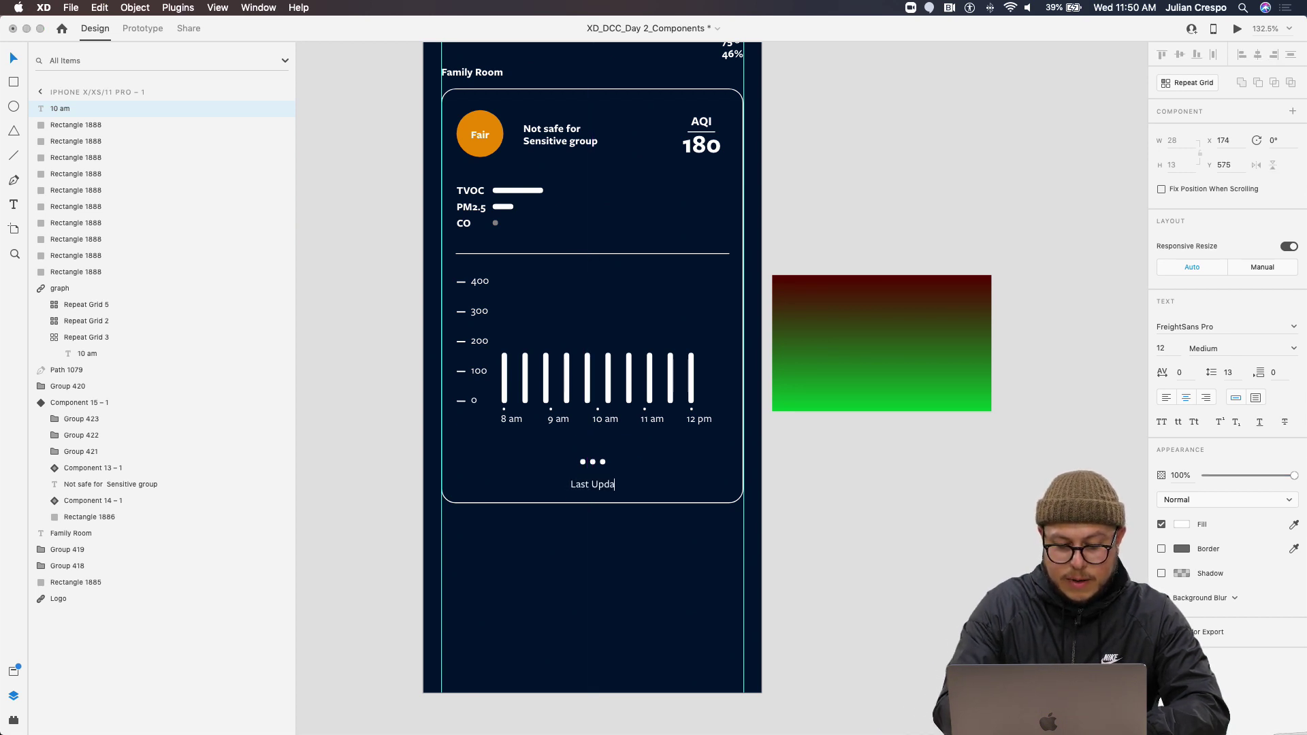
text(Debruarty)
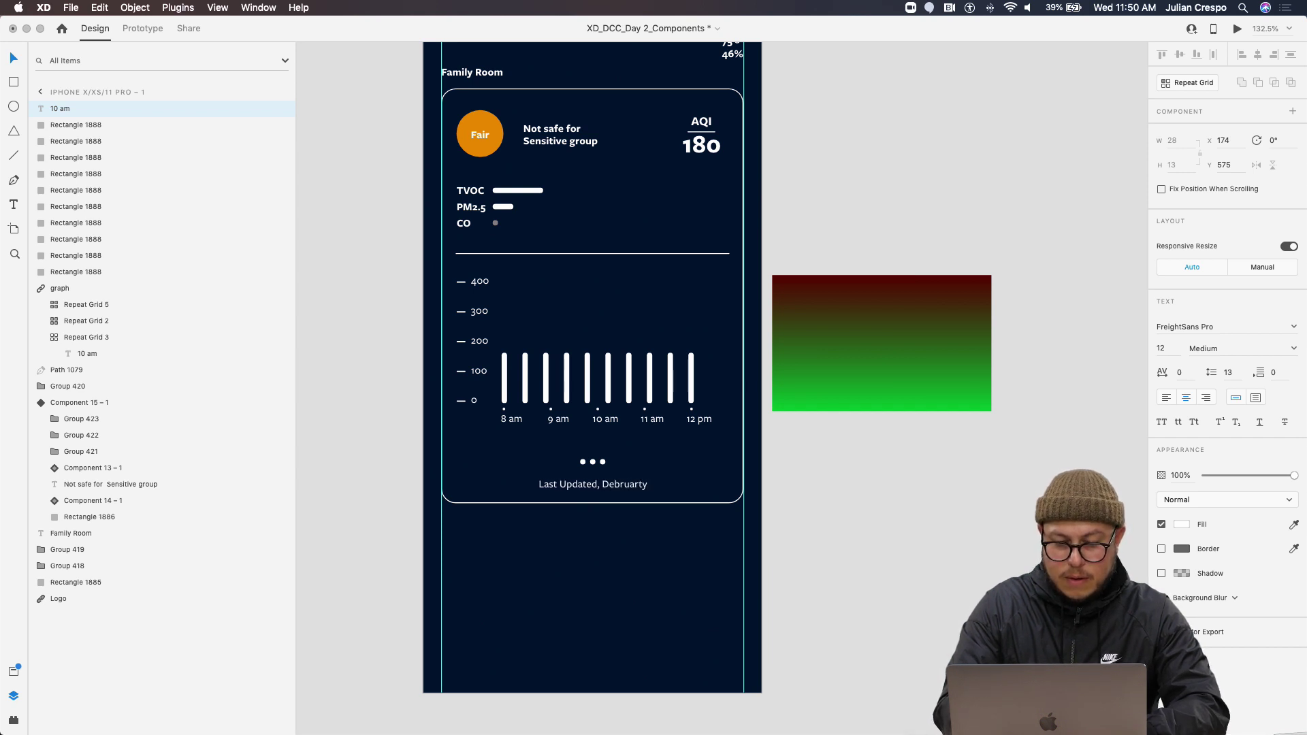
key(Escape)
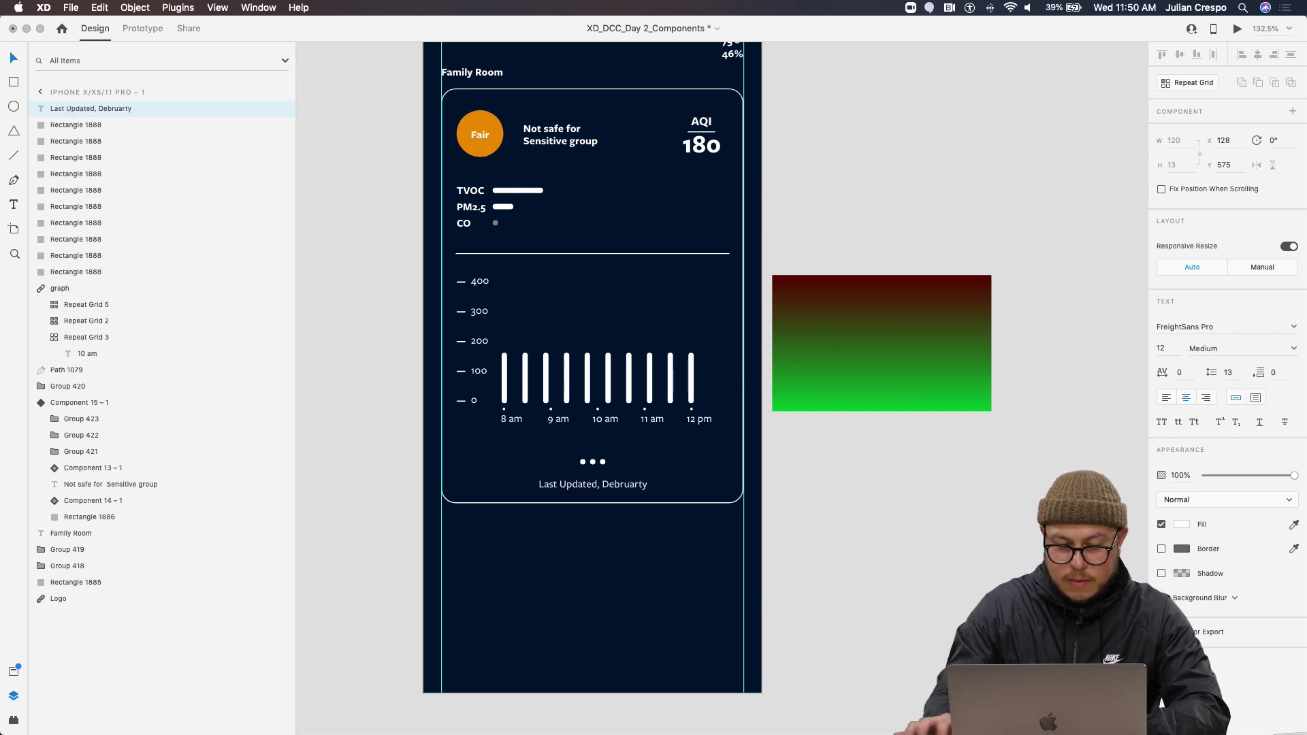
double_click(610, 484)
key(BackSpace)
text(F)
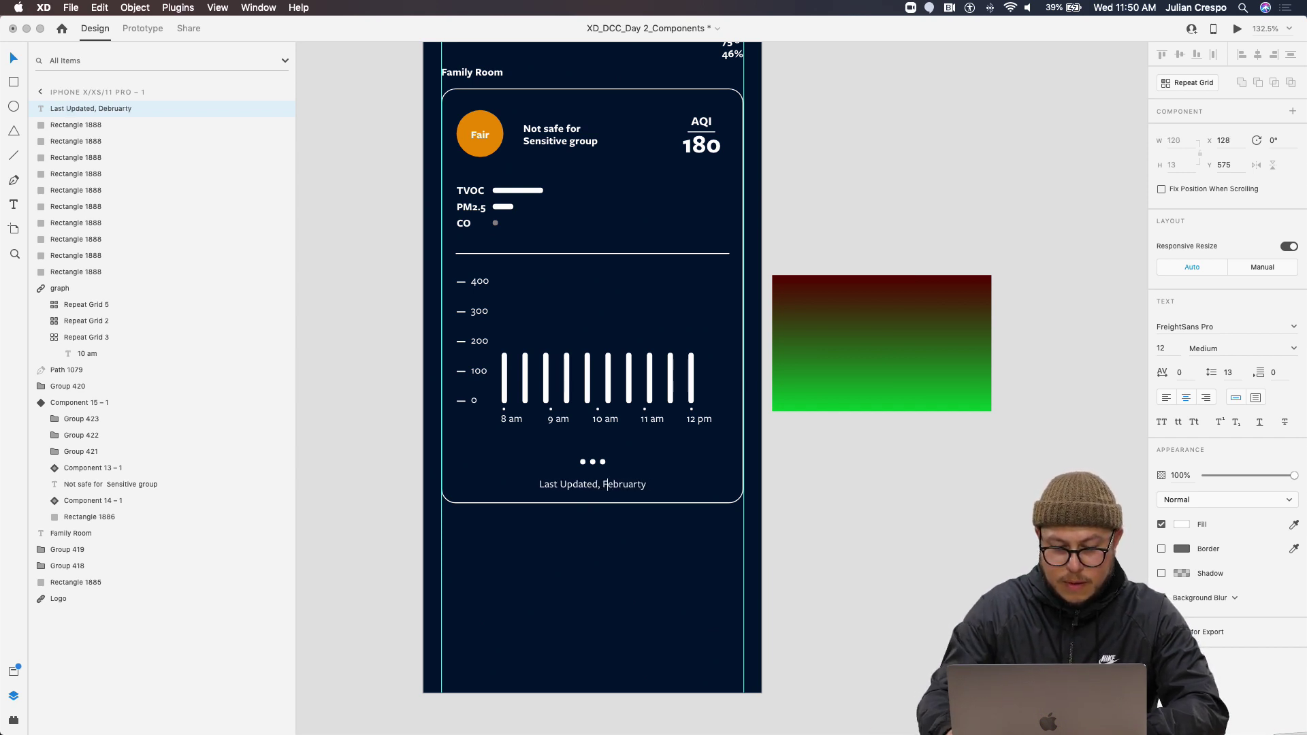
key(BackSpace)
key(BackSpace)
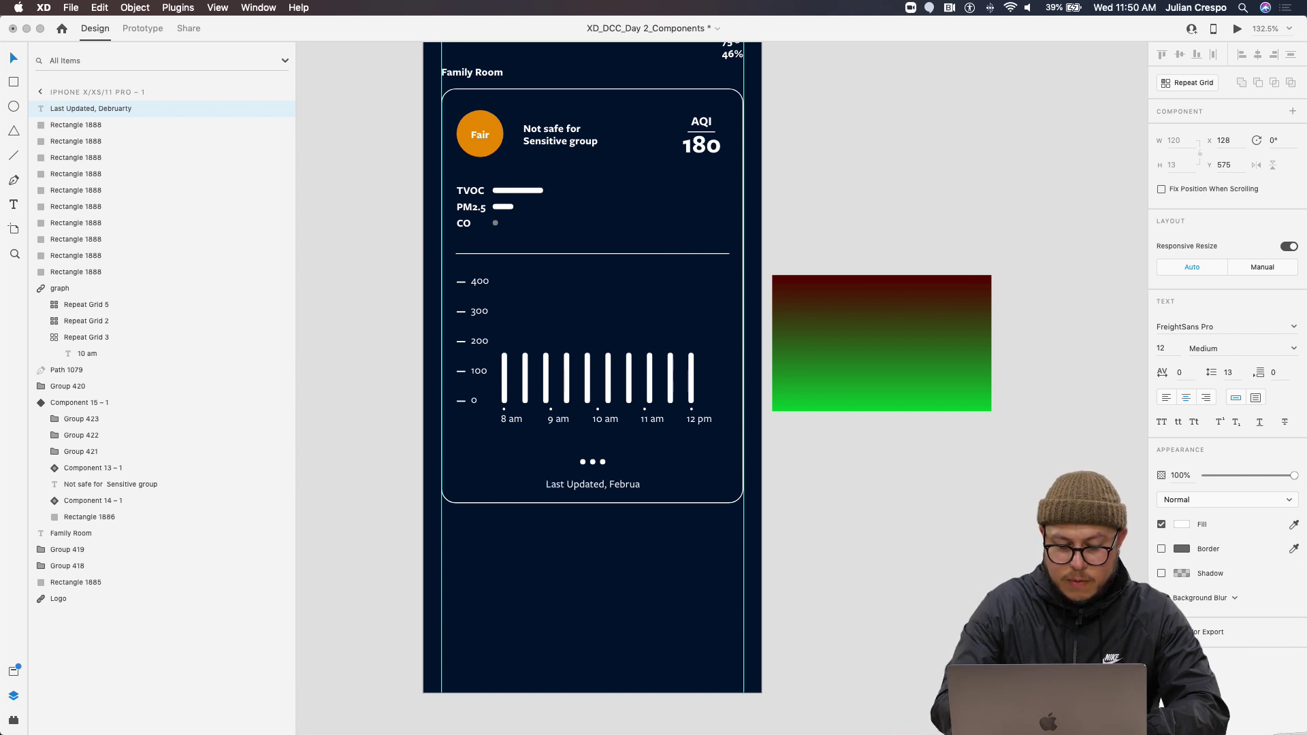
text(ry 5)
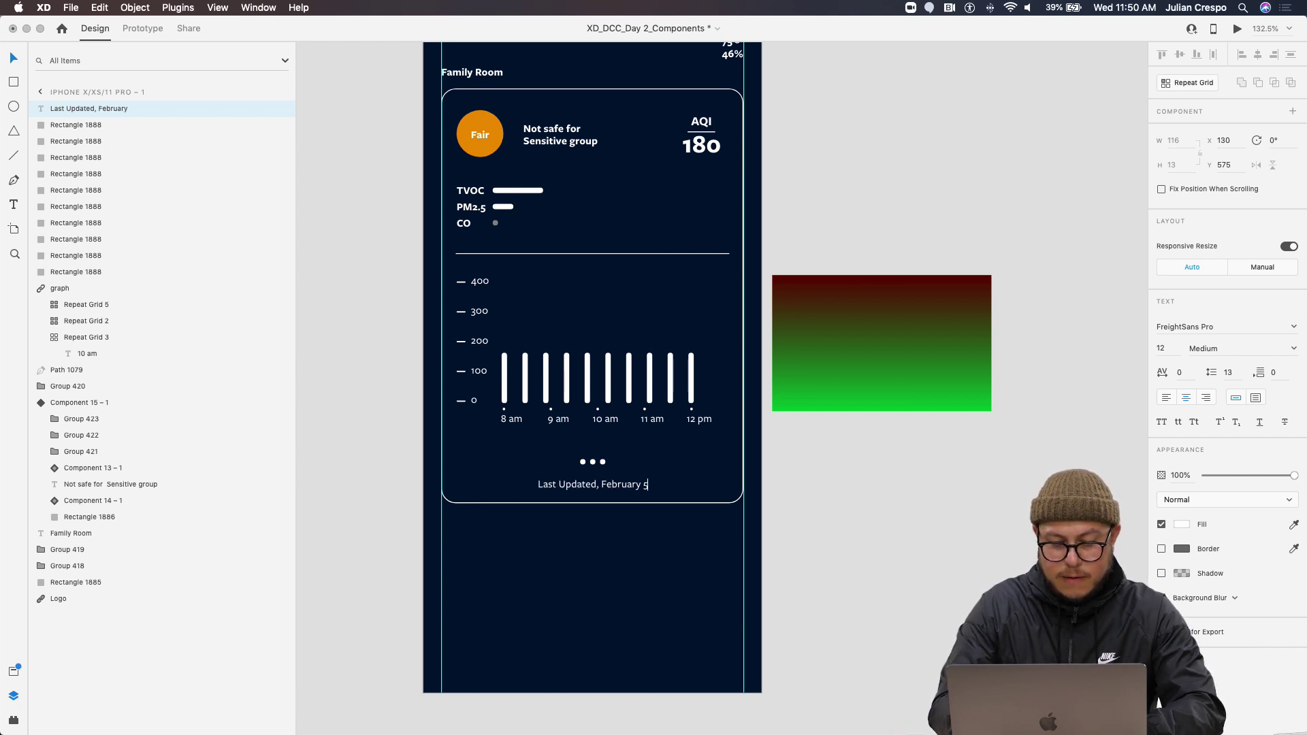
text( 12)
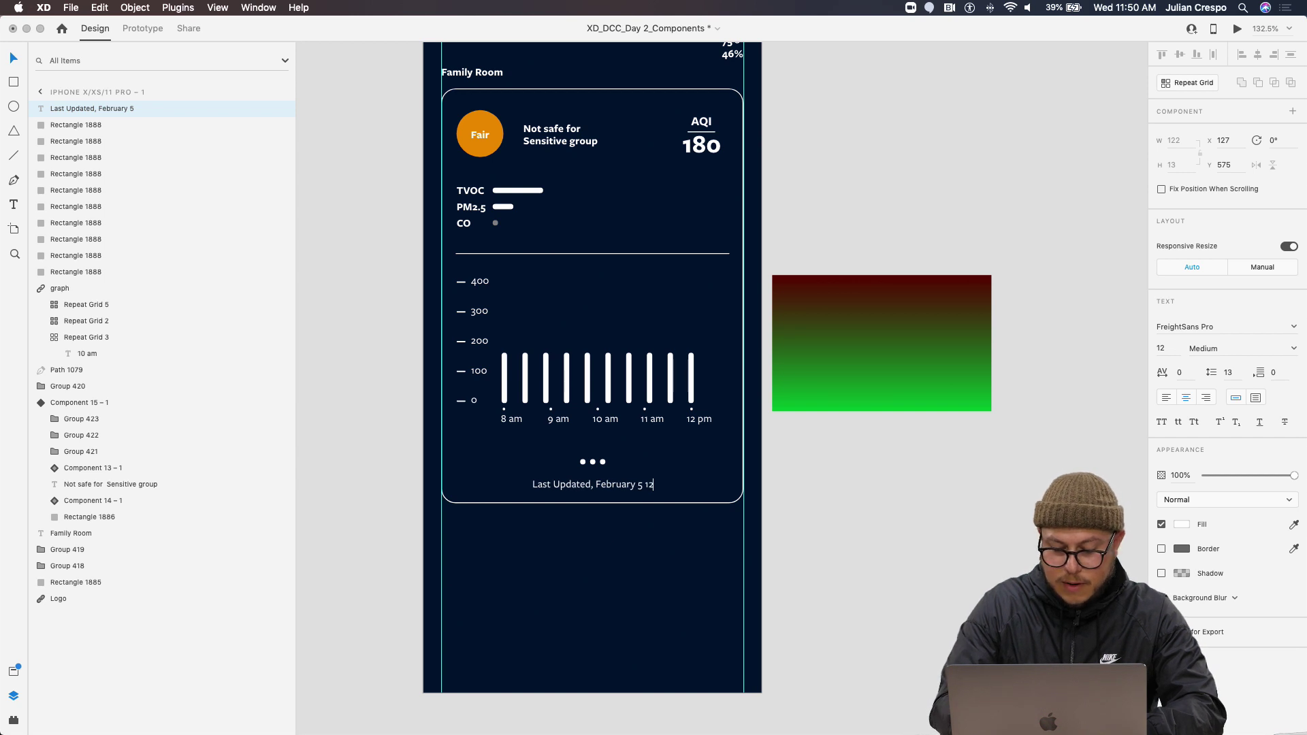
text(:00pm)
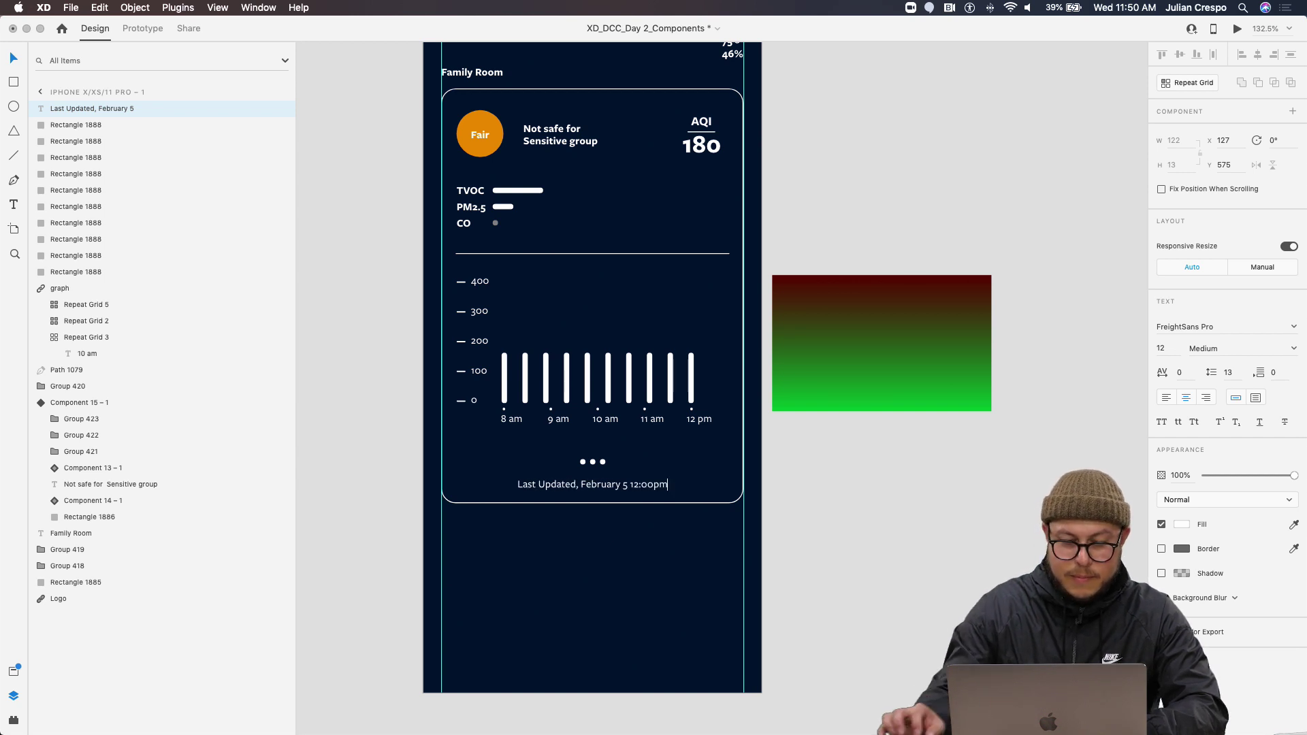
Shorten the first bar of the graph, above the 8 am label, from its upper end
key(Escape)
click(837, 528)
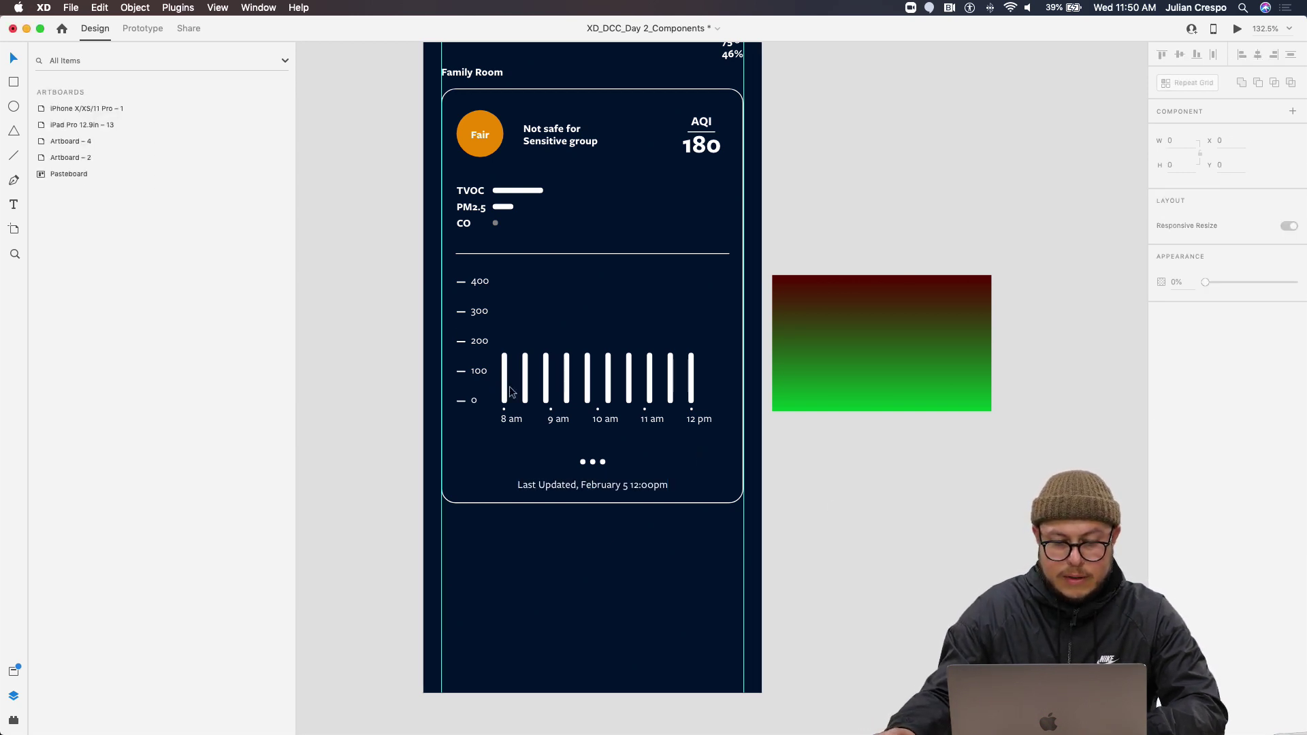
super+click(504, 358)
drag(503, 353, 505, 362)
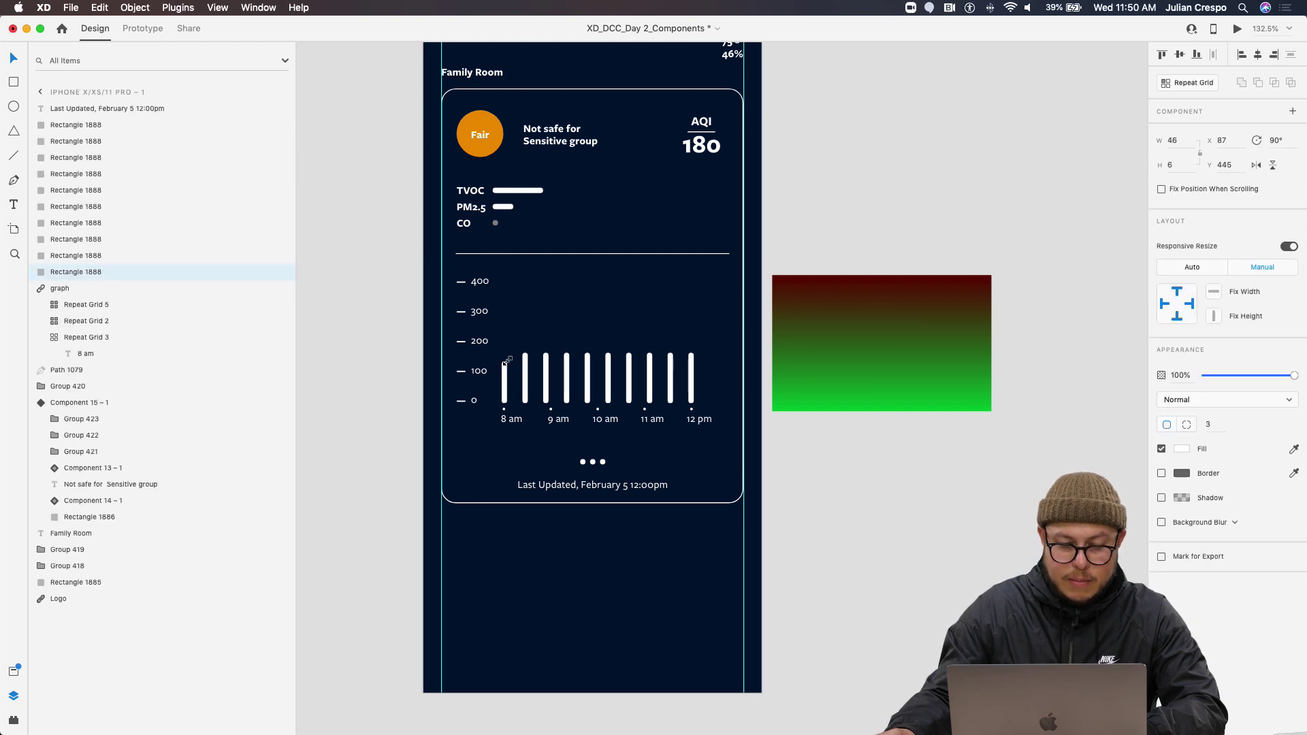
click(593, 462)
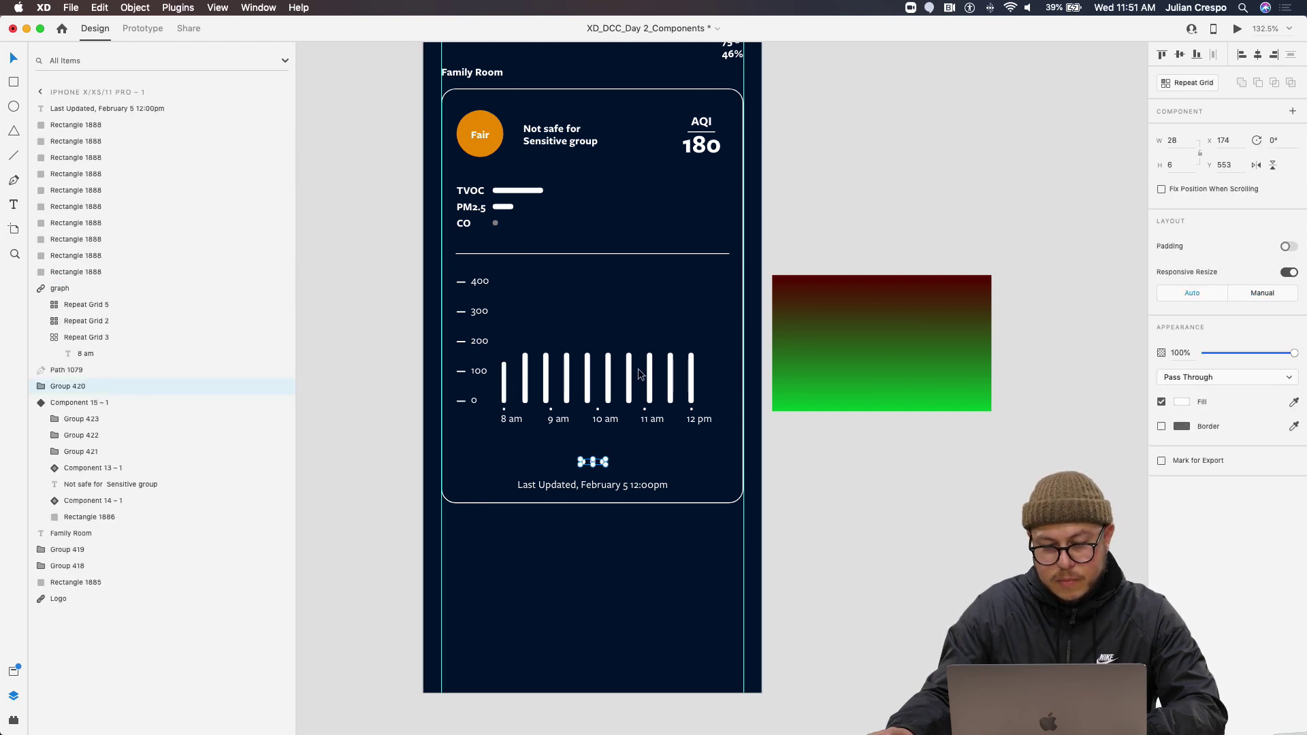
scroll(639, 567, down, 3)
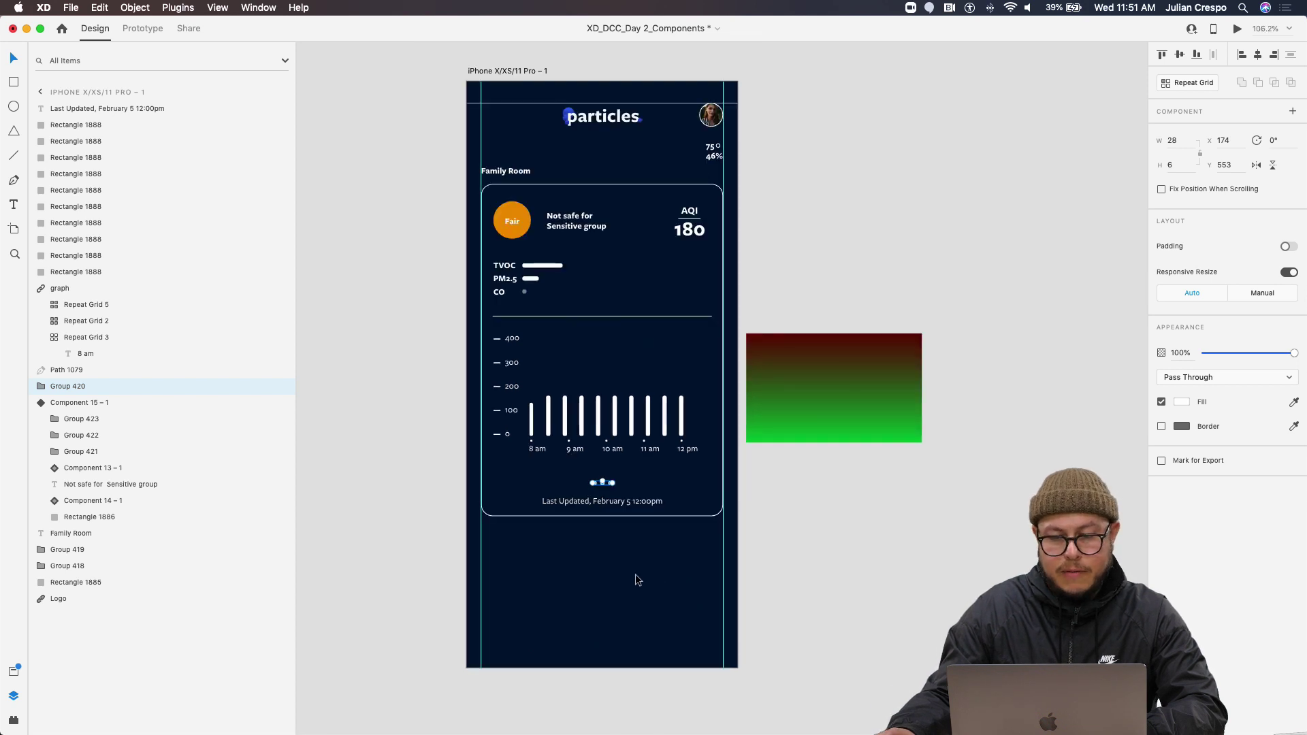
Draw a white rectangle 375 × 45 across the phone artboard's lower edge at X 0, Y 767
click(635, 575)
scroll(603, 578, up, 3)
scroll(603, 578, down, 4)
drag(604, 560, 609, 491)
scroll(601, 512, down, 2)
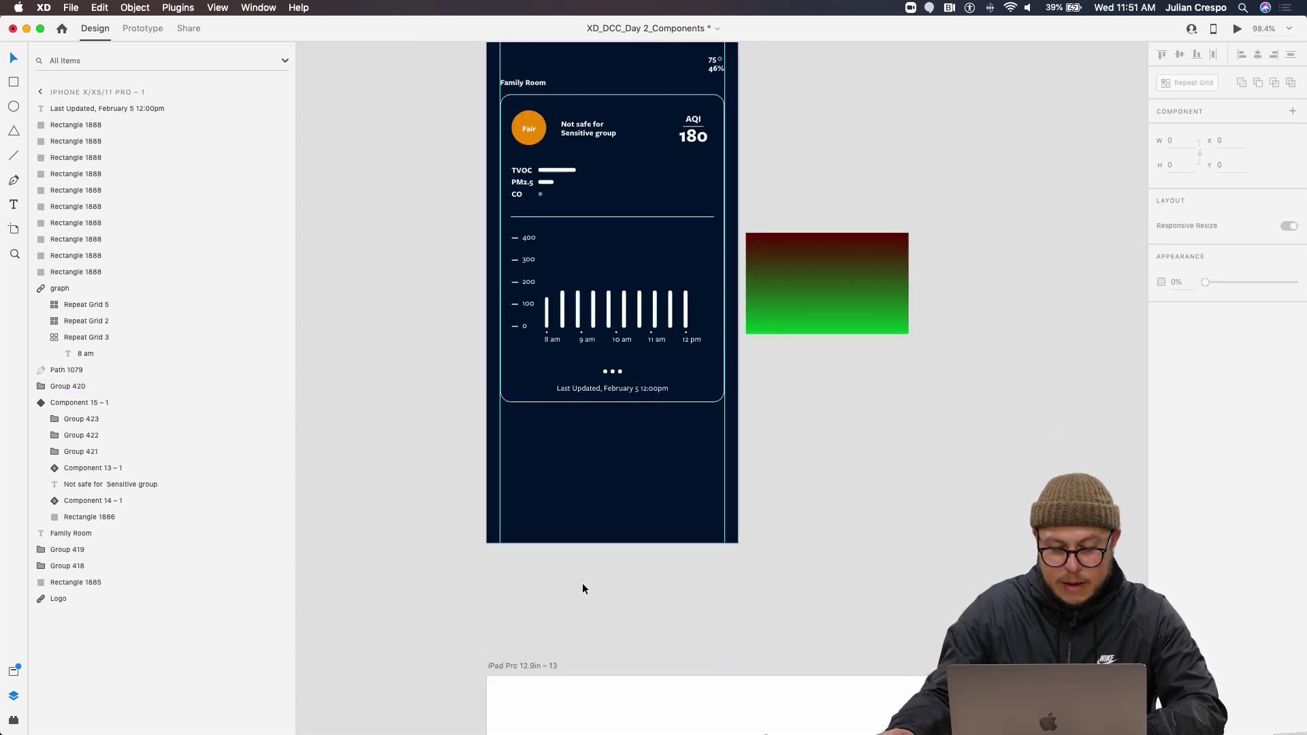
scroll(583, 589, up, 3)
scroll(581, 590, up, 3)
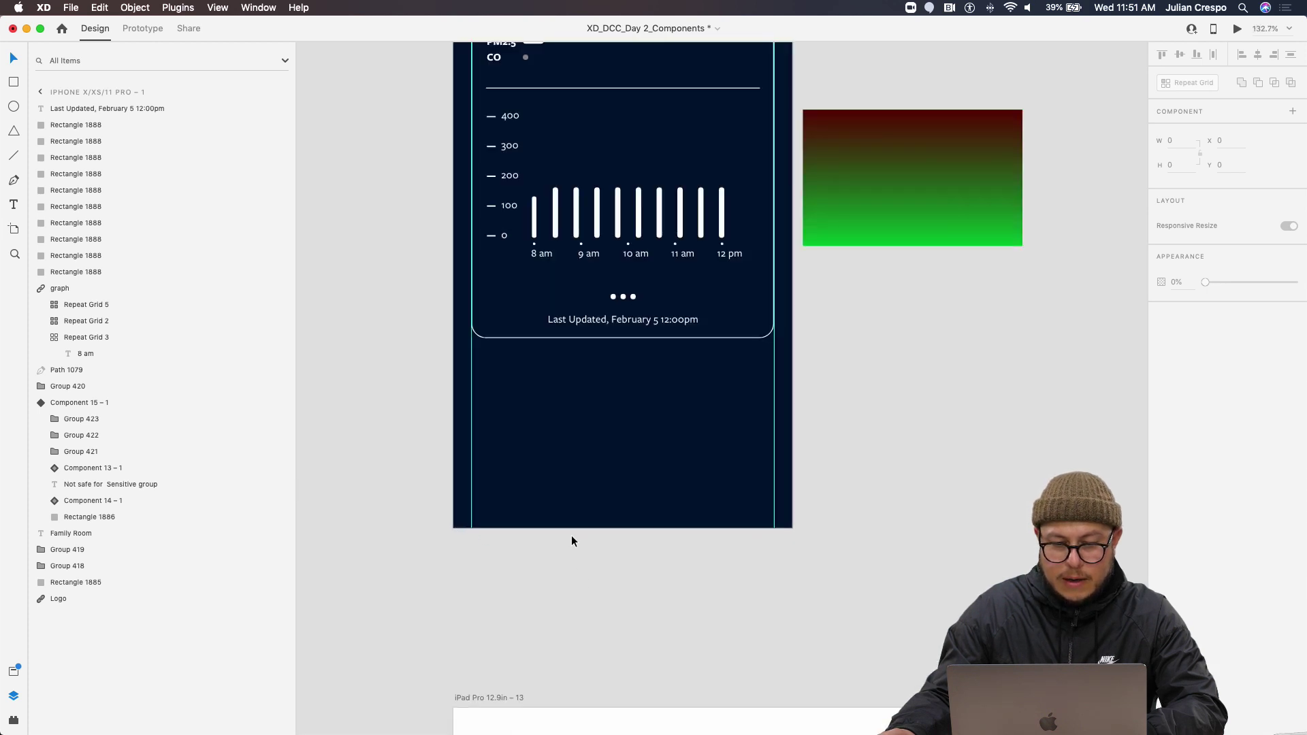
scroll(572, 539, up, 3)
scroll(572, 540, up, 3)
scroll(568, 585, down, 1)
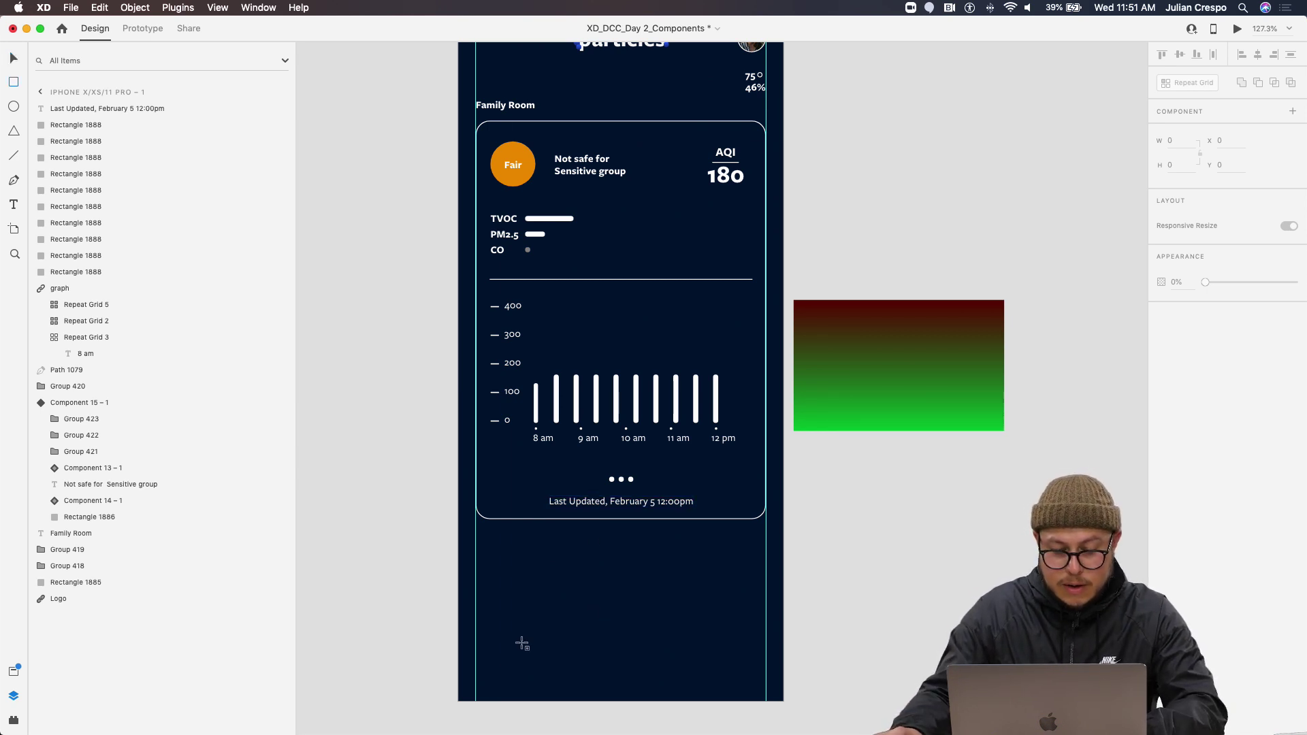
drag(460, 663, 783, 702)
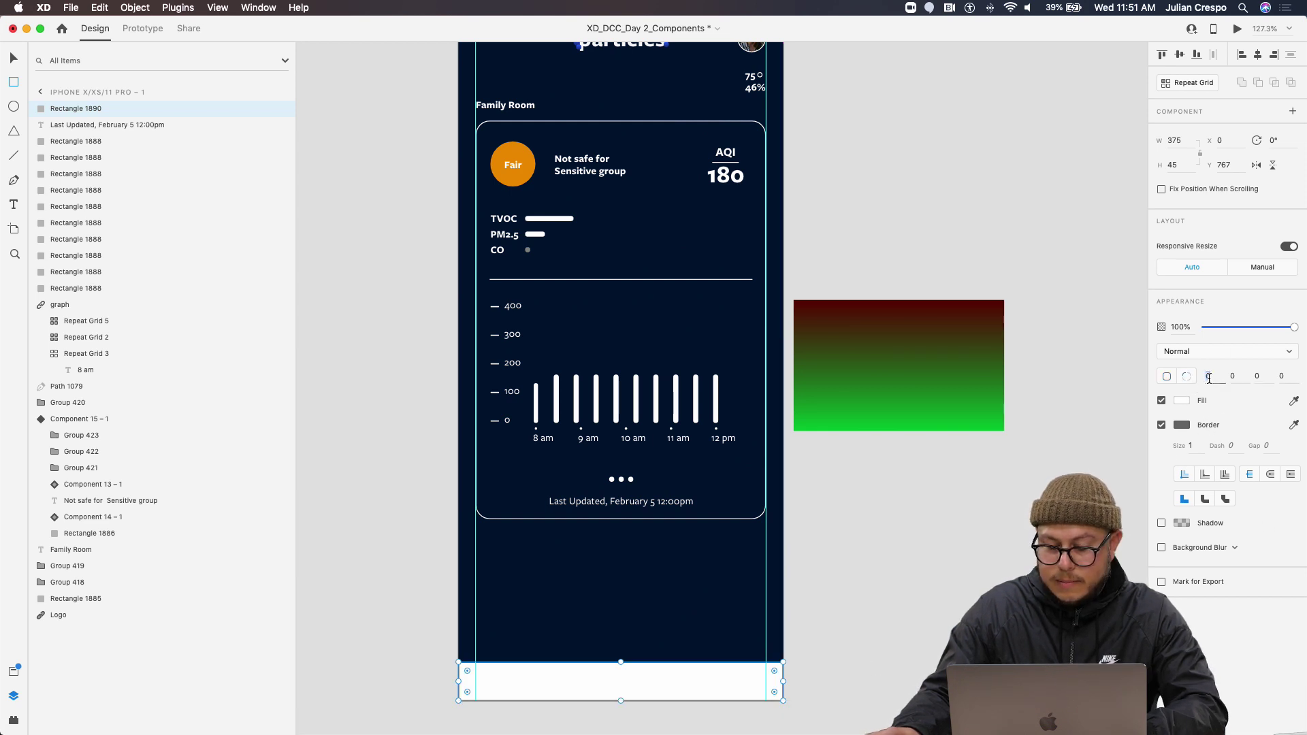
Round the white rectangle's two upper corners individually, with radius 25 for the left corner and about 23 for the right
text(25)
key(Tab)
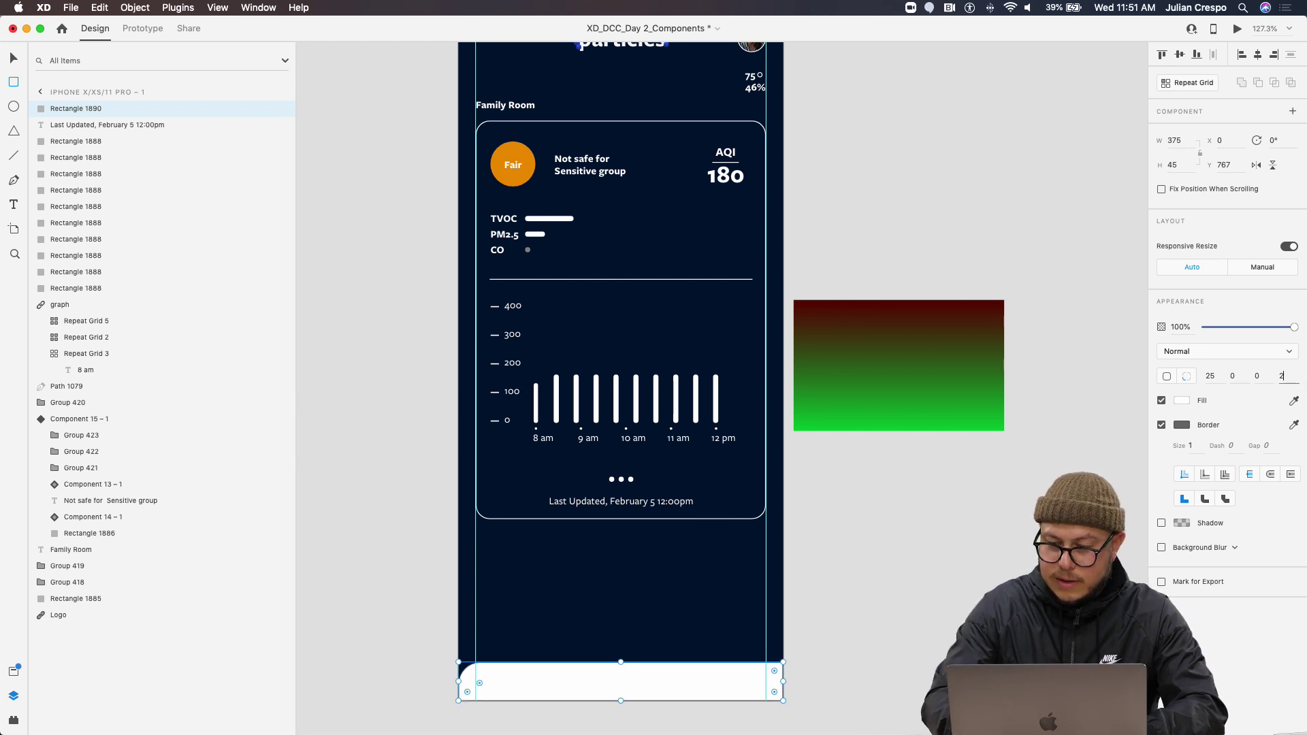
click(1284, 376)
text(25)
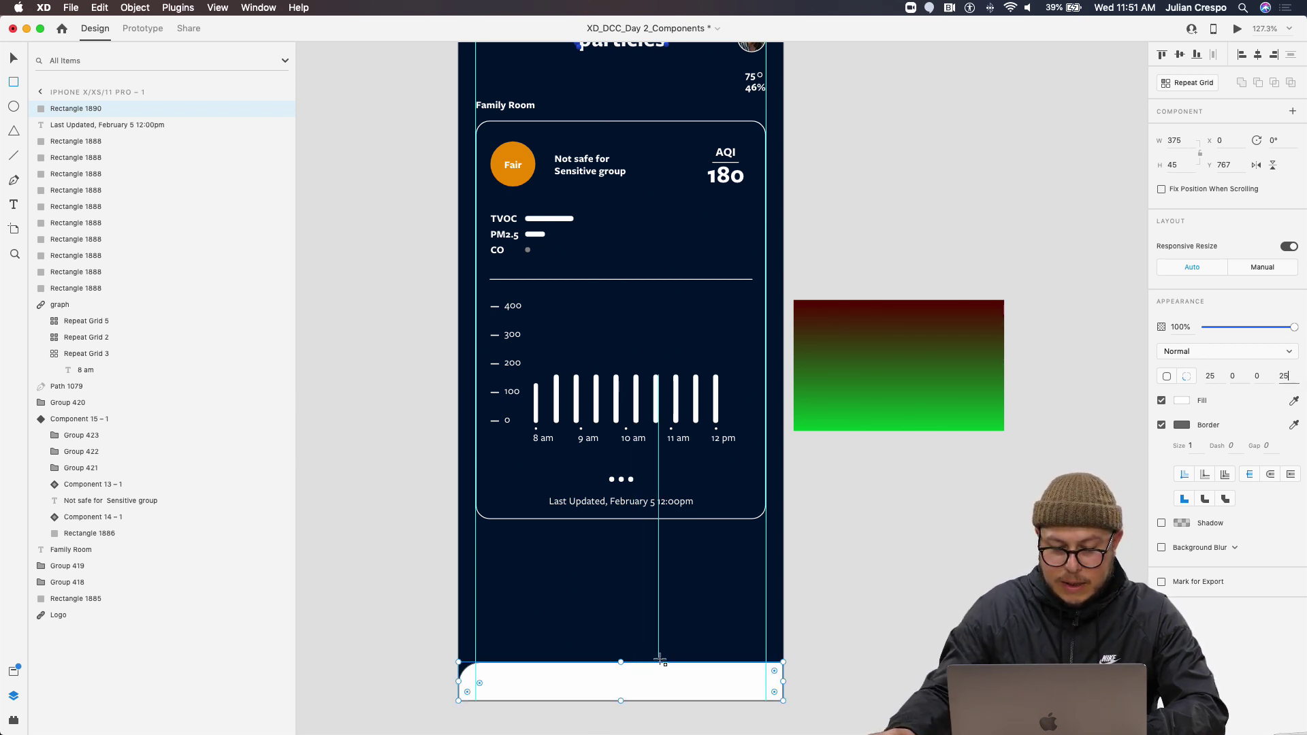
key(Return)
key(super+z)
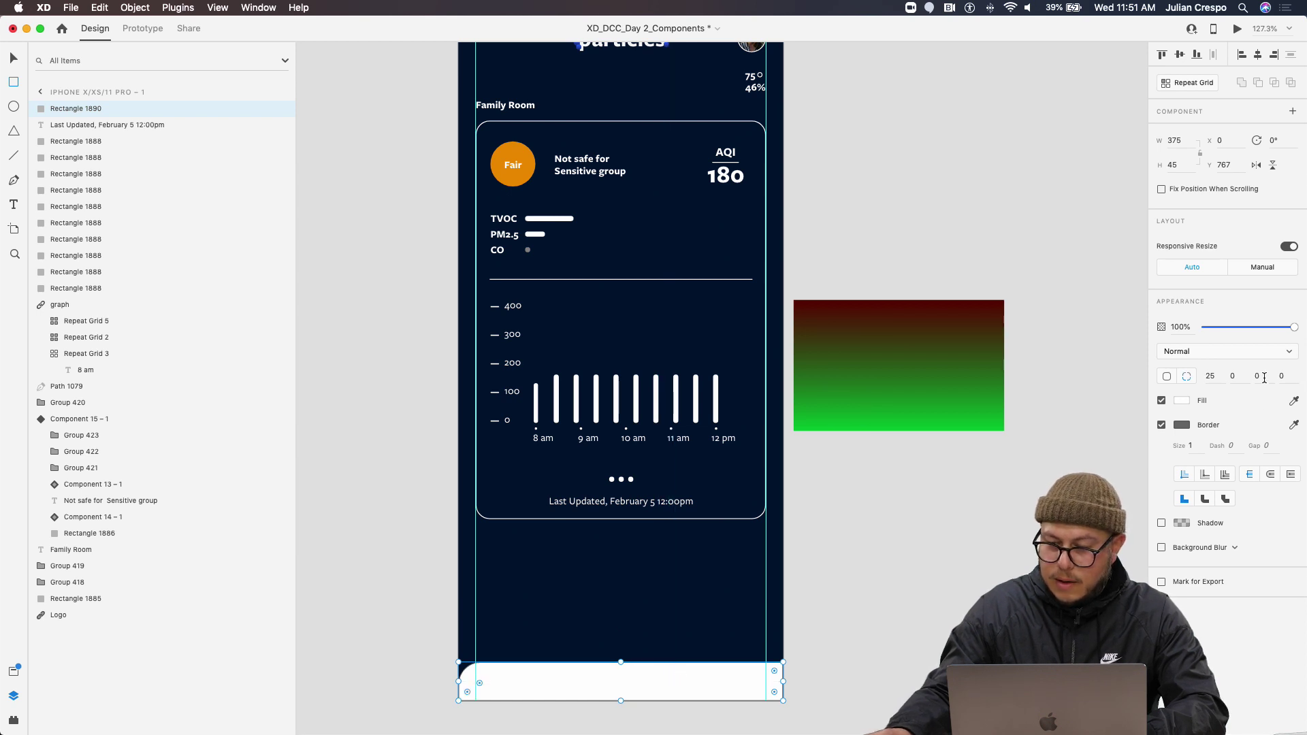
drag(775, 671, 762, 675)
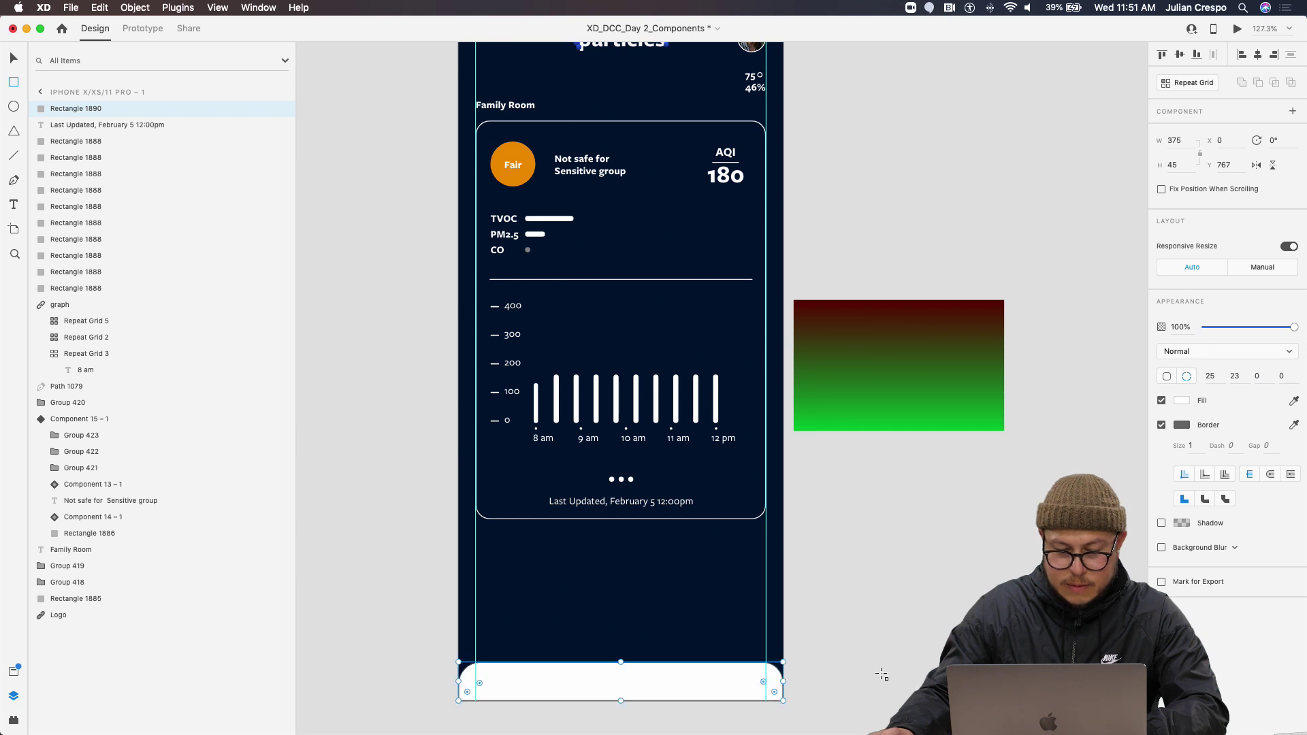
Draw a thin handle bar about 46 × 5 near the white panel's upper middle and fill it with #6A6A6A
scroll(601, 693, up, 5)
scroll(601, 693, down, 2)
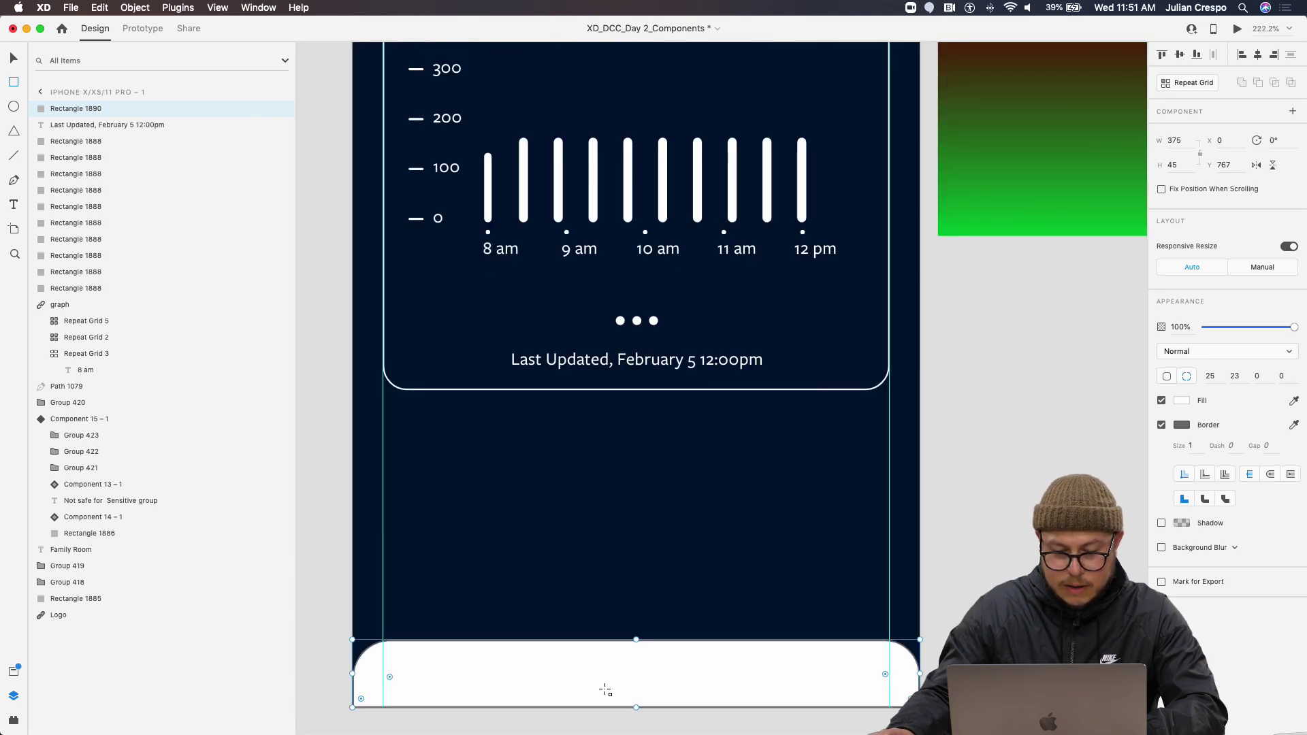
drag(597, 656, 668, 661)
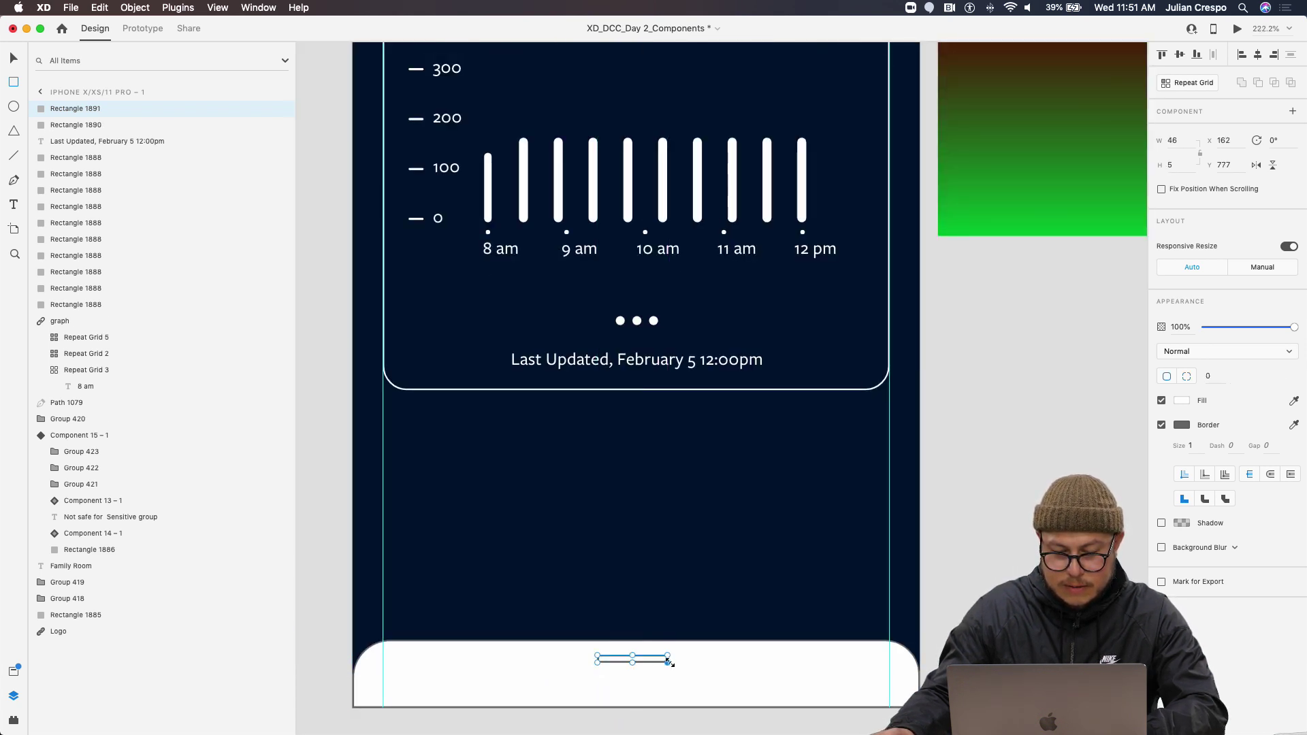
click(1177, 403)
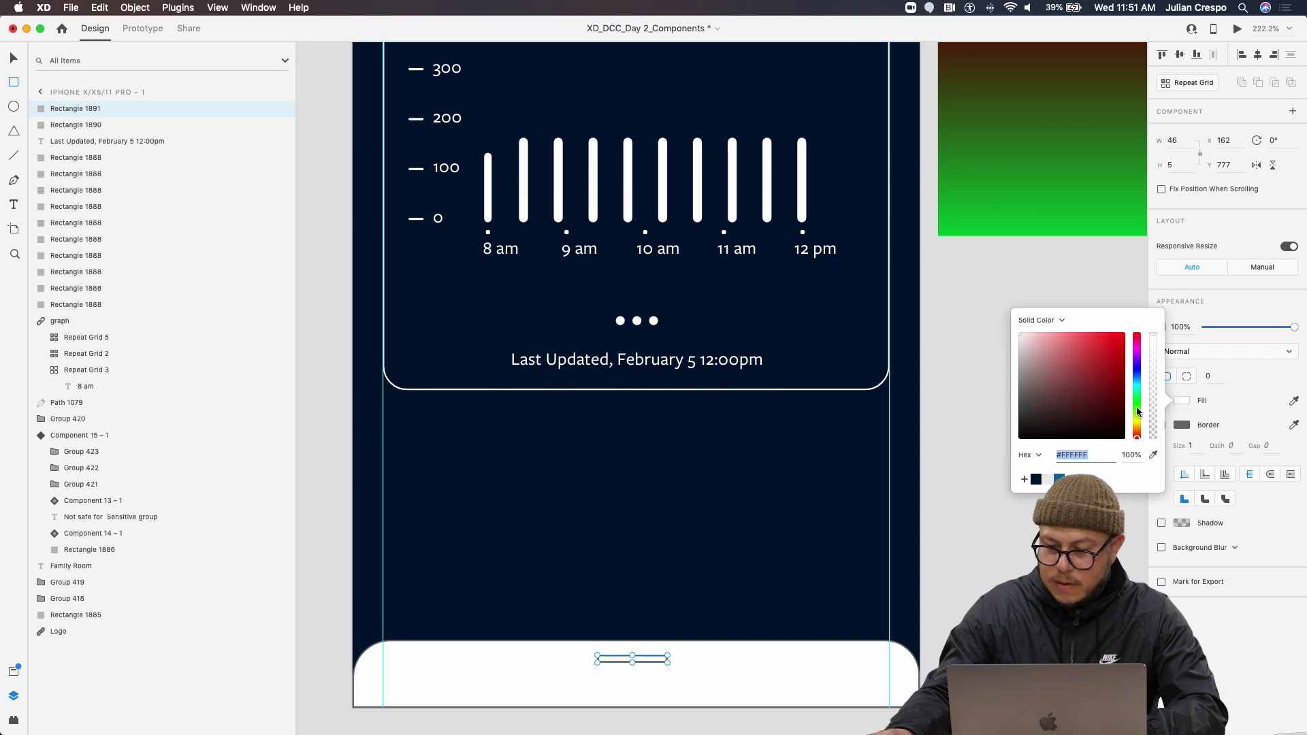
text(#6A6A6A)
key(Return)
Set the grey handle bar's corner radius to 20
click(1224, 406)
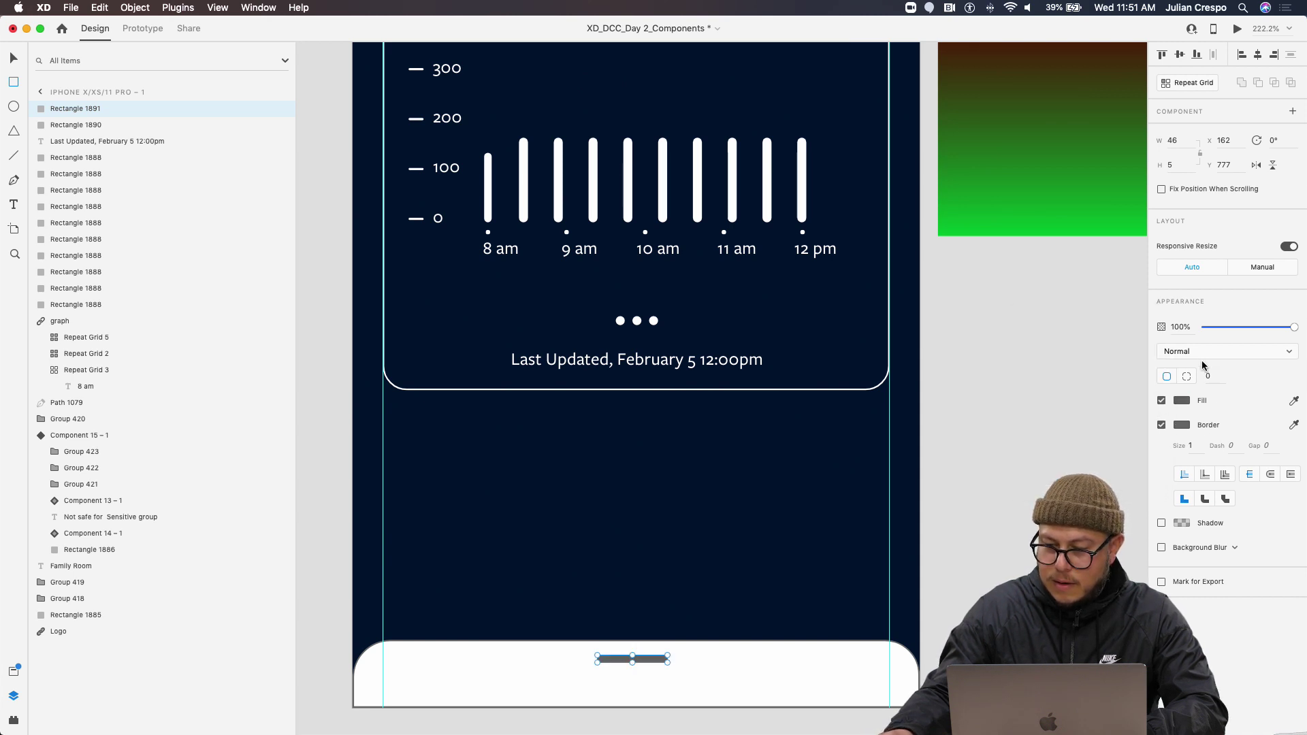
text(10)
key(Return)
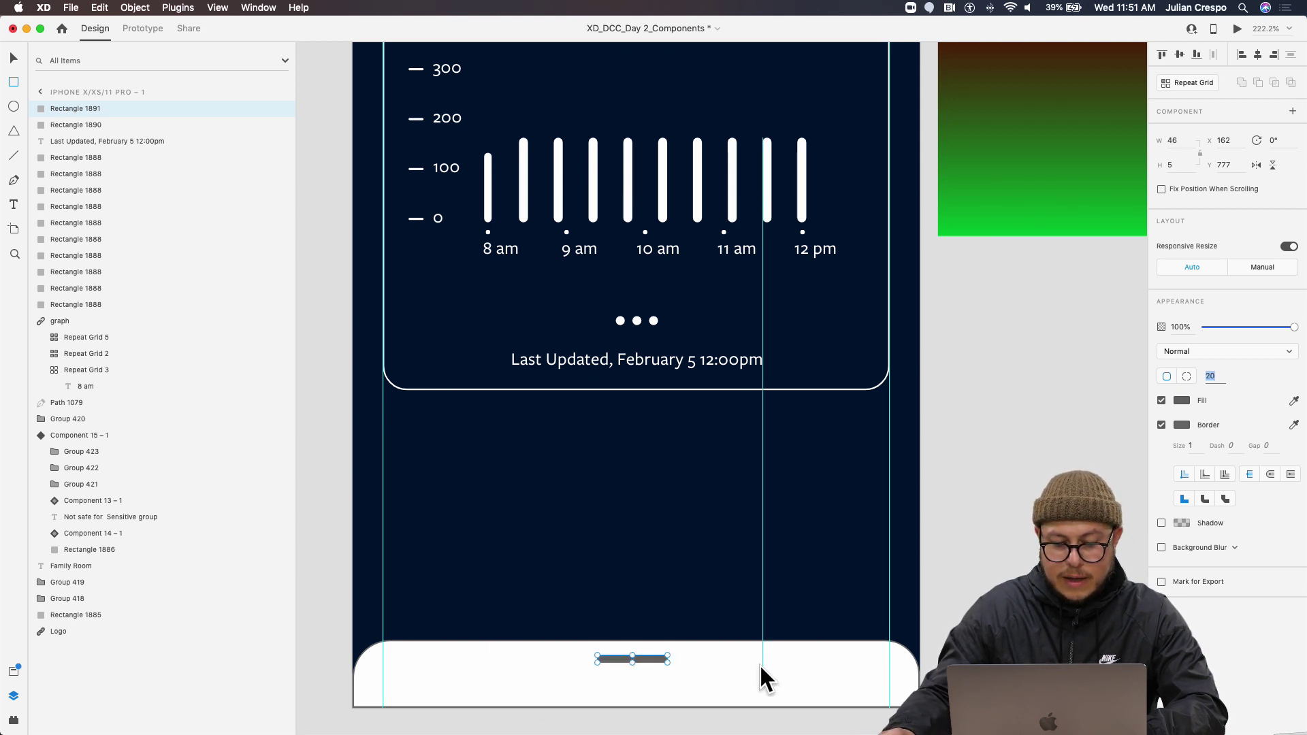
scroll(834, 643, down, 5)
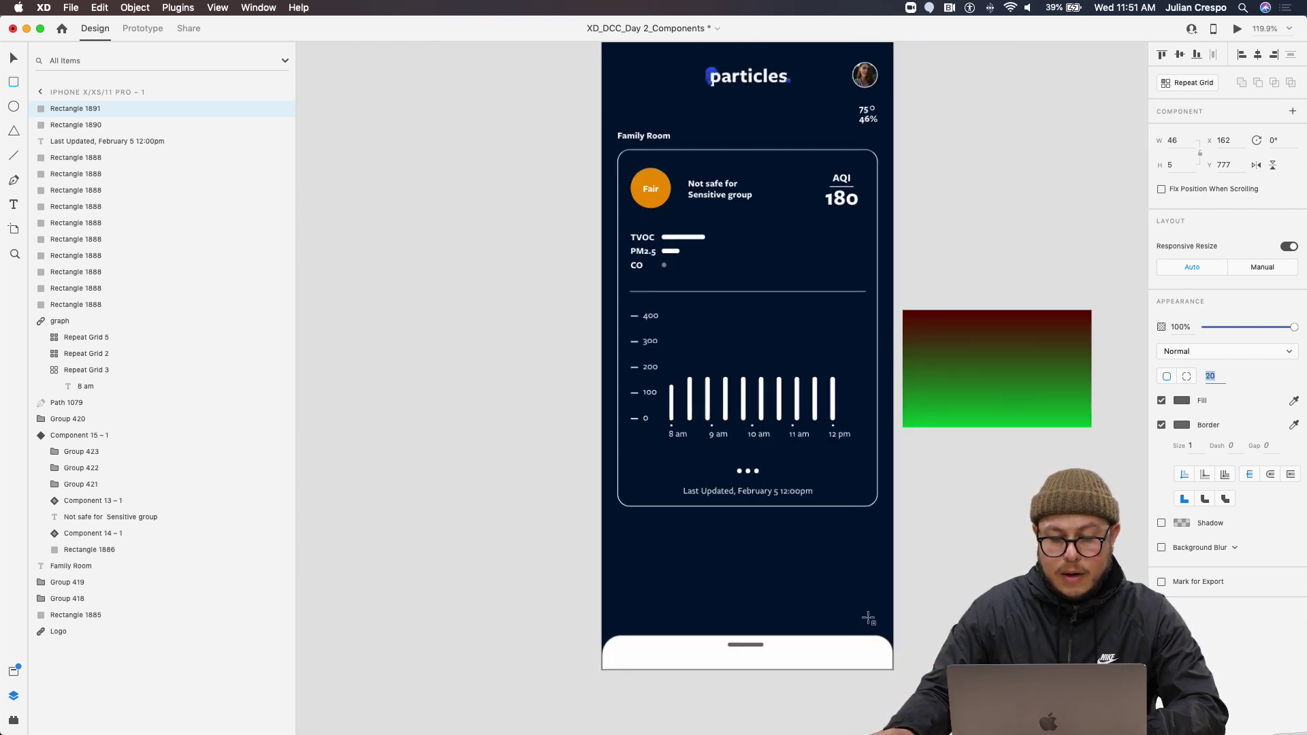
scroll(913, 592, right, 2)
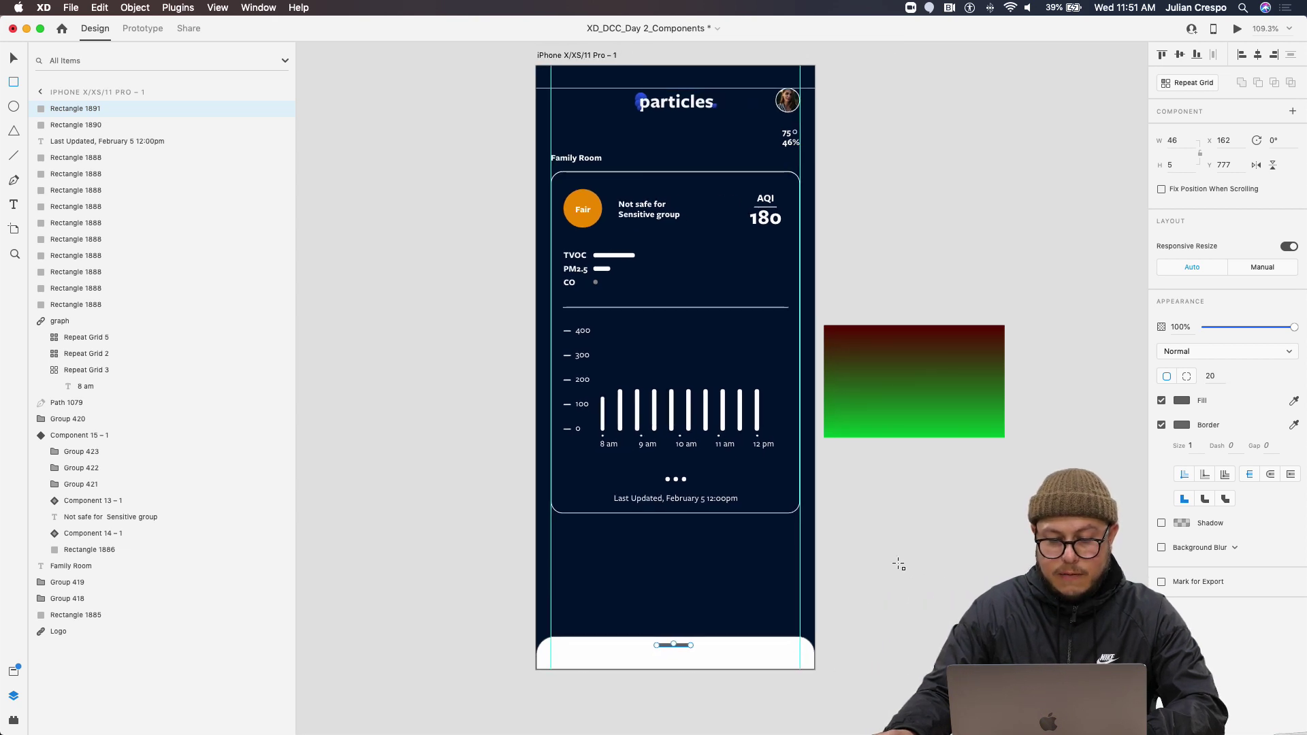
Delete the red-to-green gradient rectangle beside the phone artboard
key(Escape)
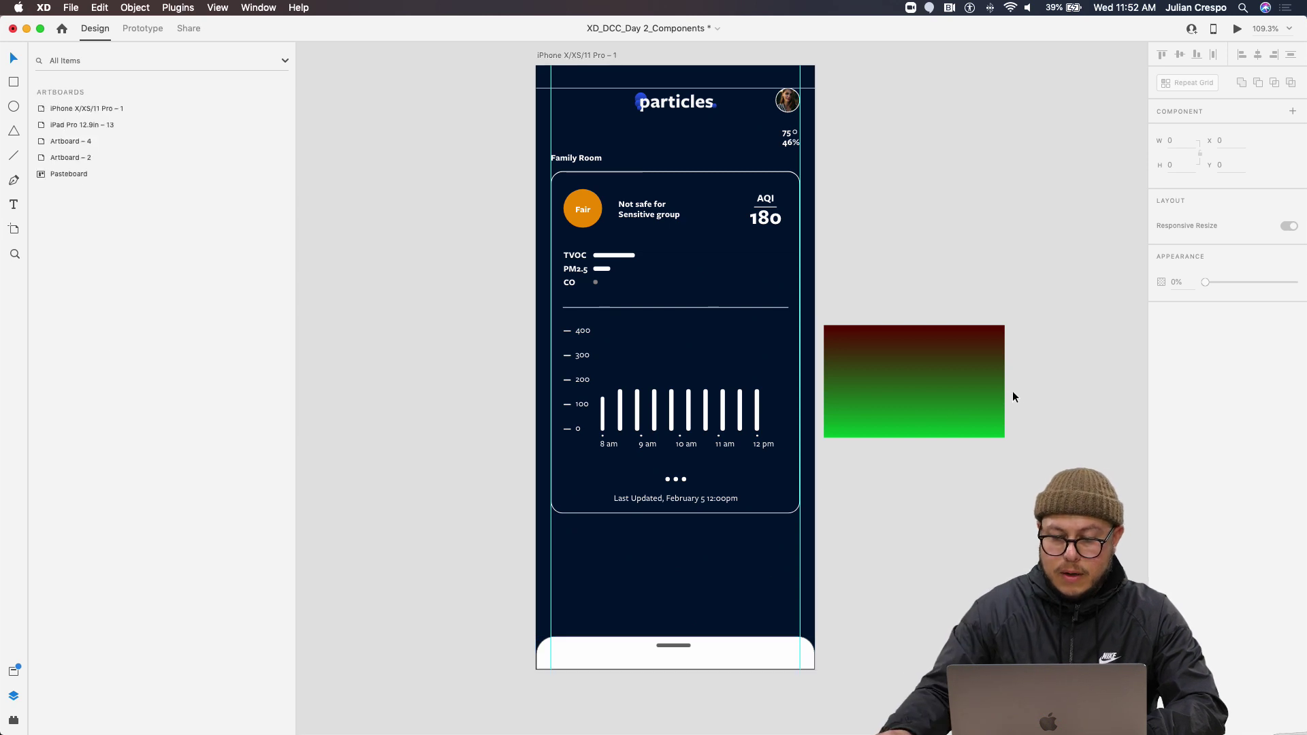
click(951, 408)
key(Delete)
Duplicate the phone artboard and place the copy beside the original at the same height
scroll(950, 402, down, 3)
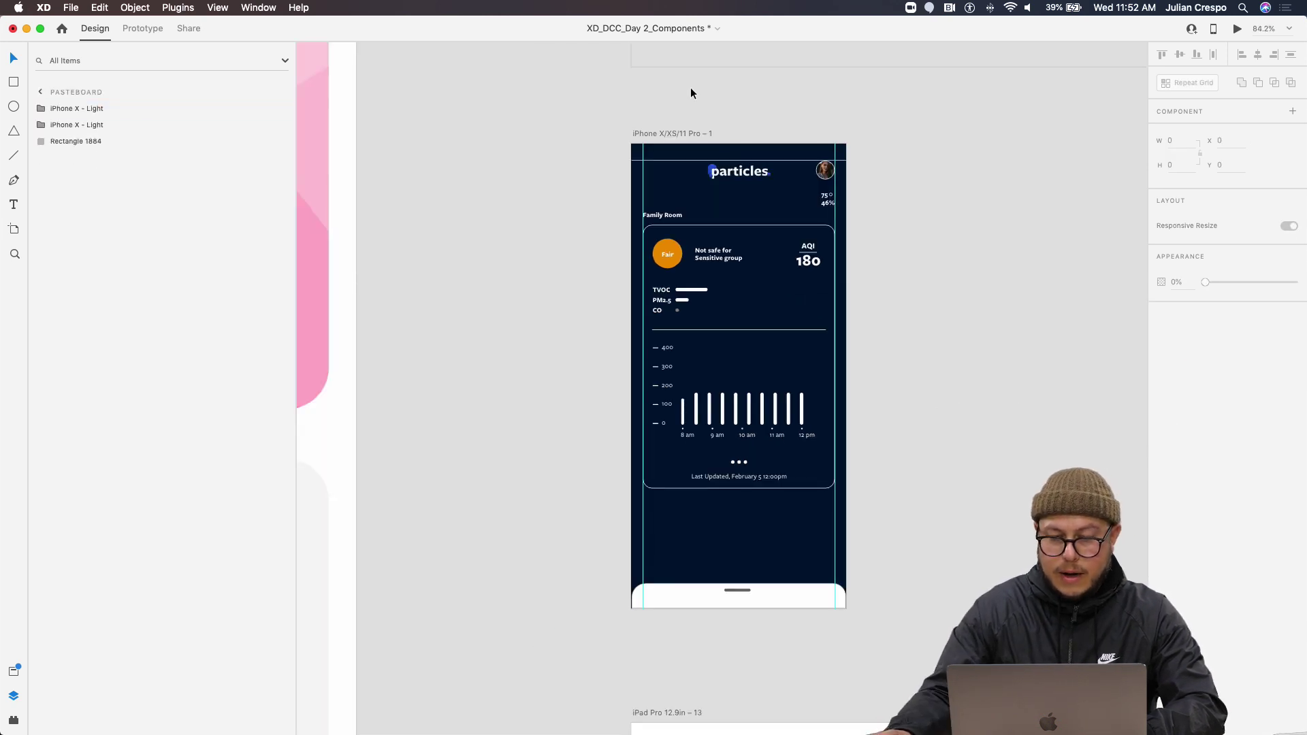
drag(672, 133, 938, 135)
scroll(804, 473, down, 2)
scroll(803, 473, right, 3)
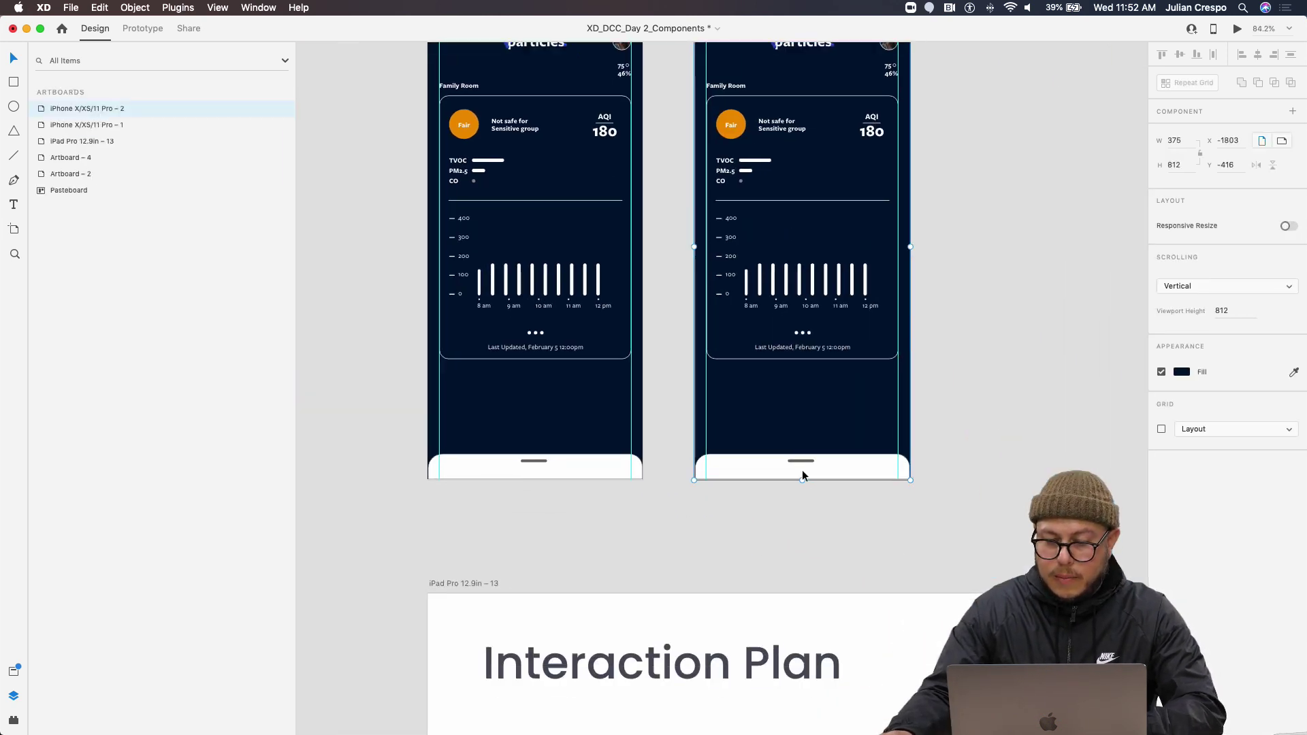
On the copied artboard, move the white panel and handle up to Y 73 below the logo, and centre the handle at X 165, Y 89
click(814, 479)
drag(798, 458, 783, 72)
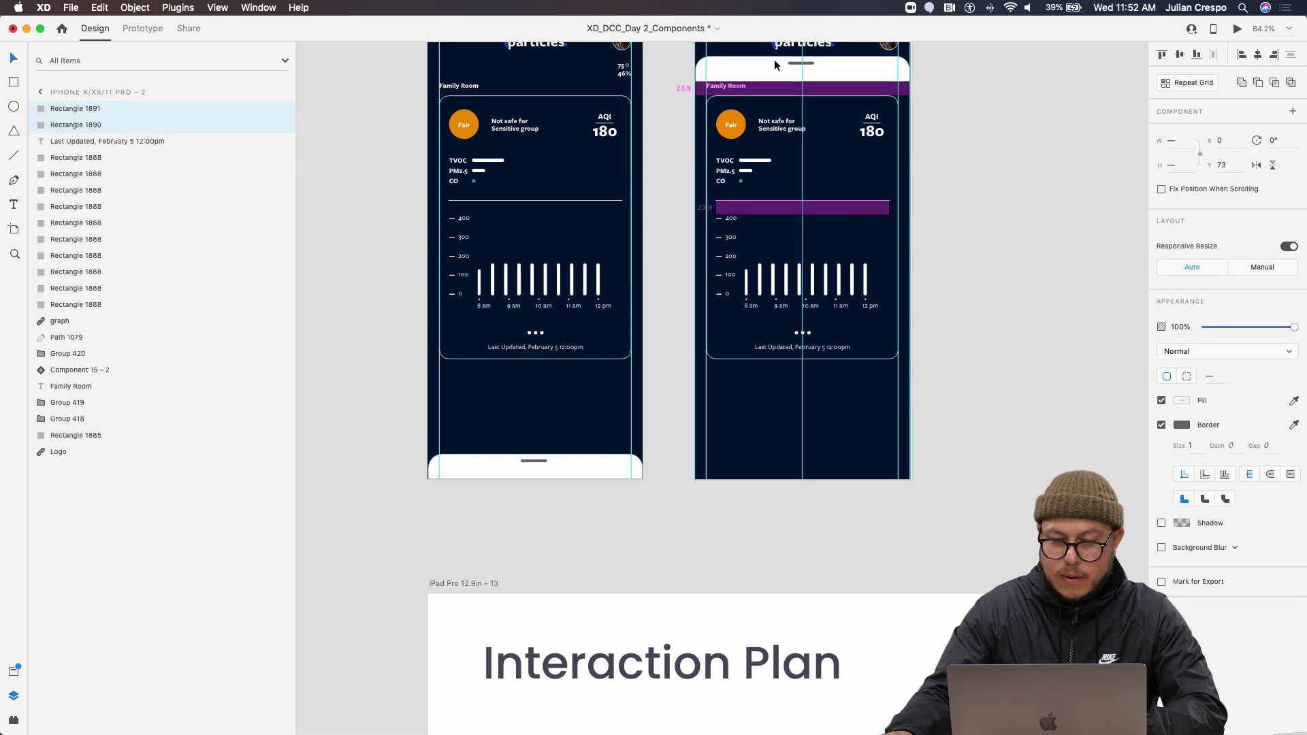
scroll(777, 165, up, 2)
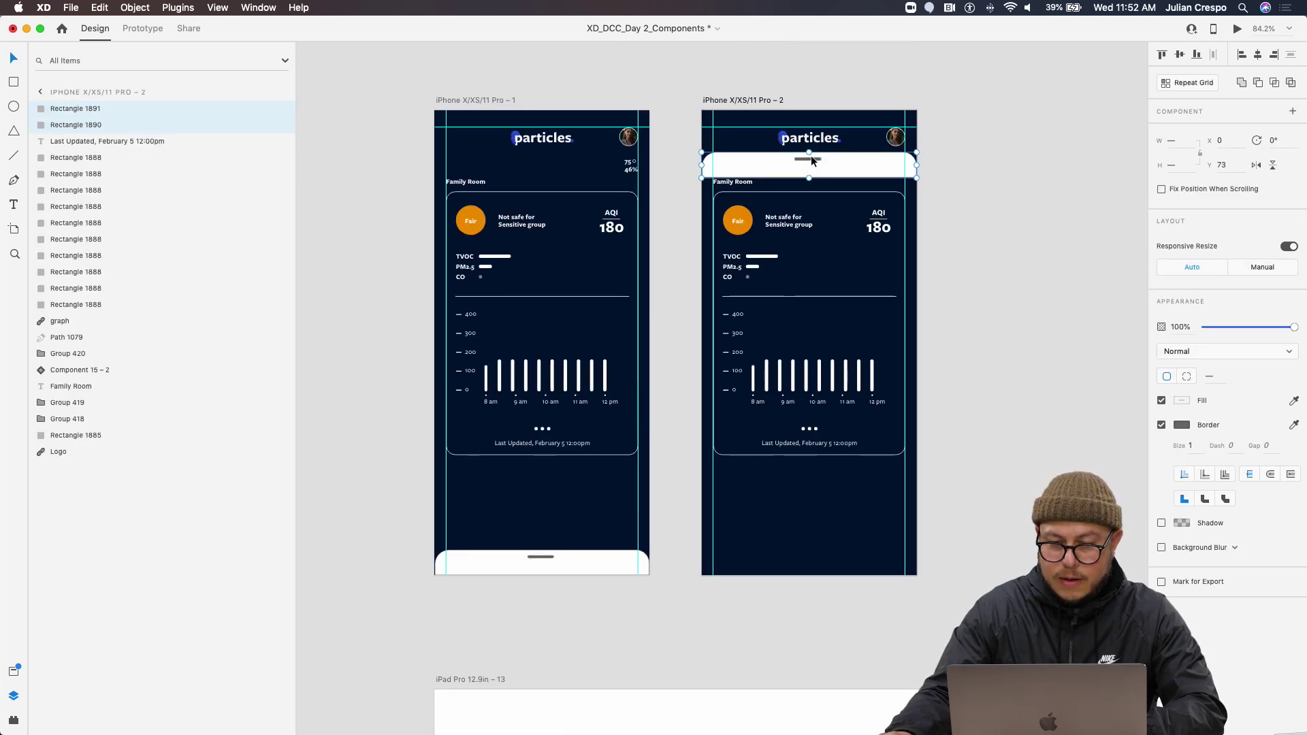
key(super+z)
key(super+shift+z)
click(821, 179)
drag(812, 159, 814, 163)
Draw a white rectangle 375 × 694 from the panel's lower edge at Y 118 down to the copied artboard's bottom
key(r)
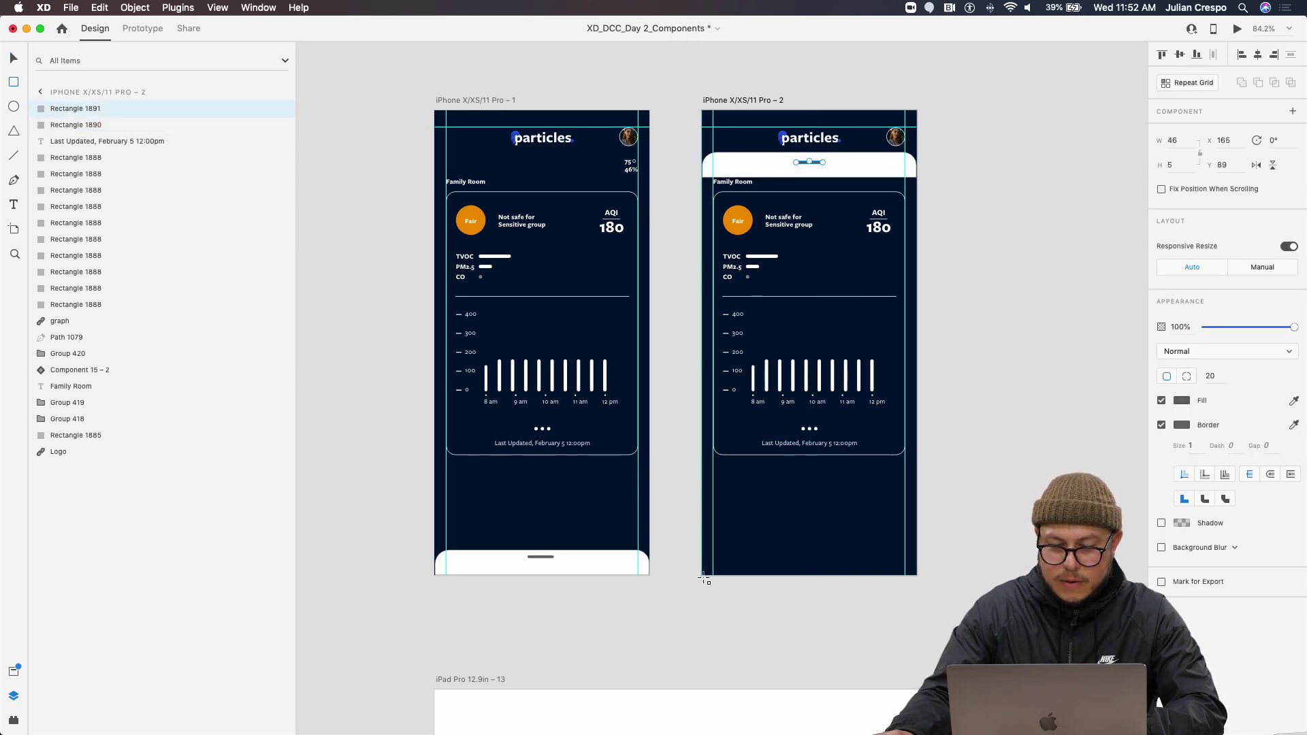
mouse_move(704, 578)
mouse_down()
mouse_move(798, 480)
mouse_move(914, 179)
mouse_up()
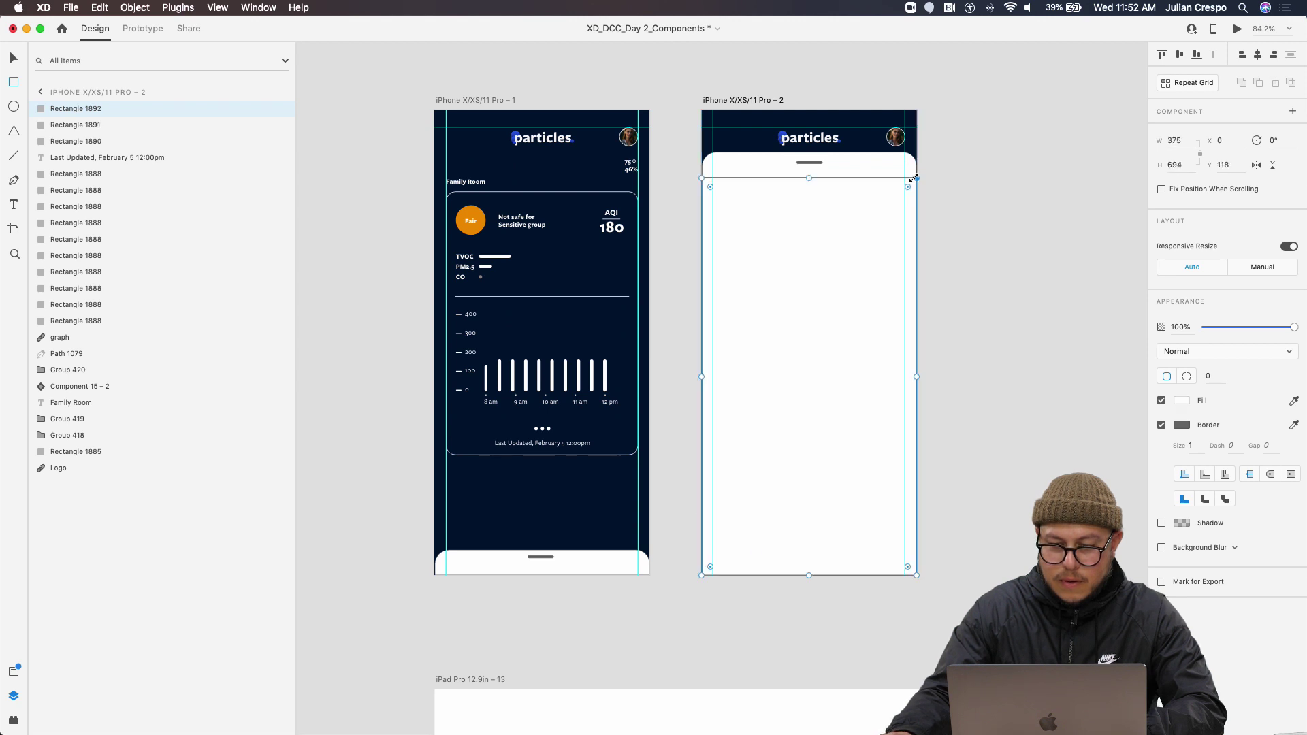
key(v)
Move the map image from the Interaction Plan artboard onto the large white rectangle and mask it with that rectangle
scroll(610, 660, down, 5)
scroll(732, 476, down, 10)
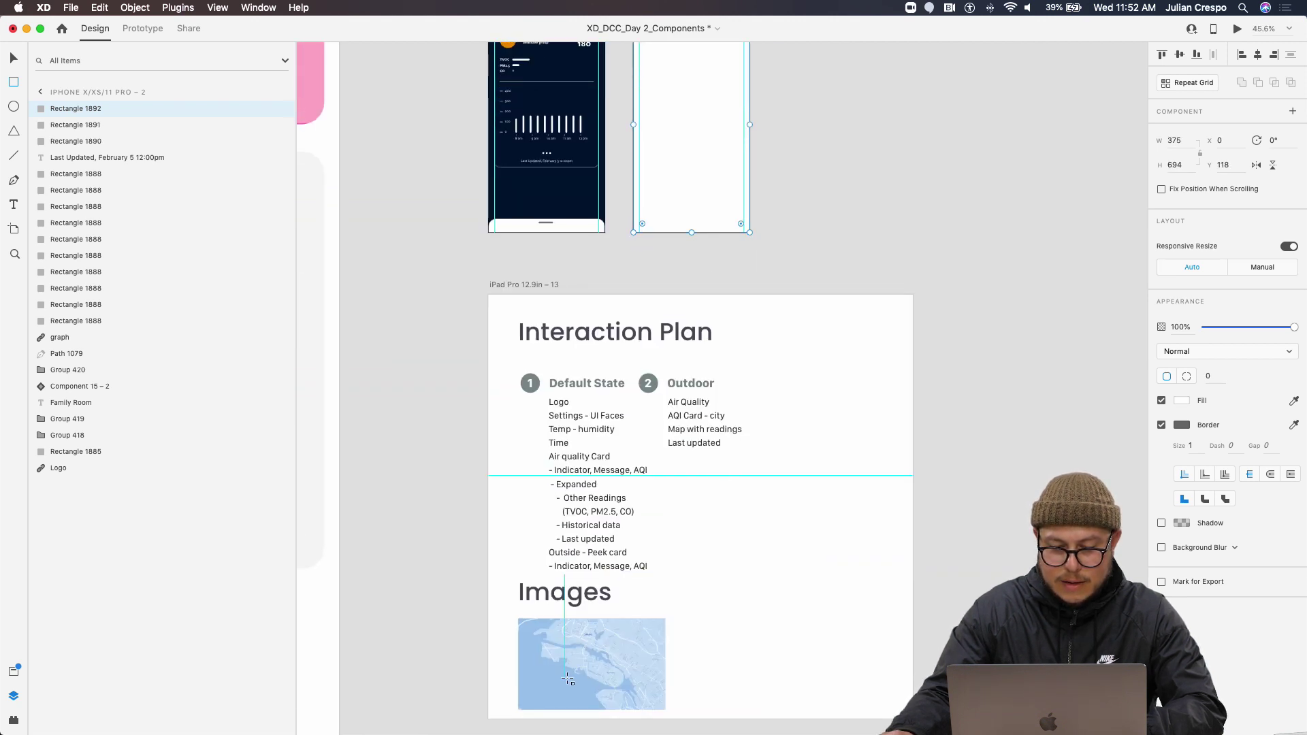
drag(589, 678, 708, 182)
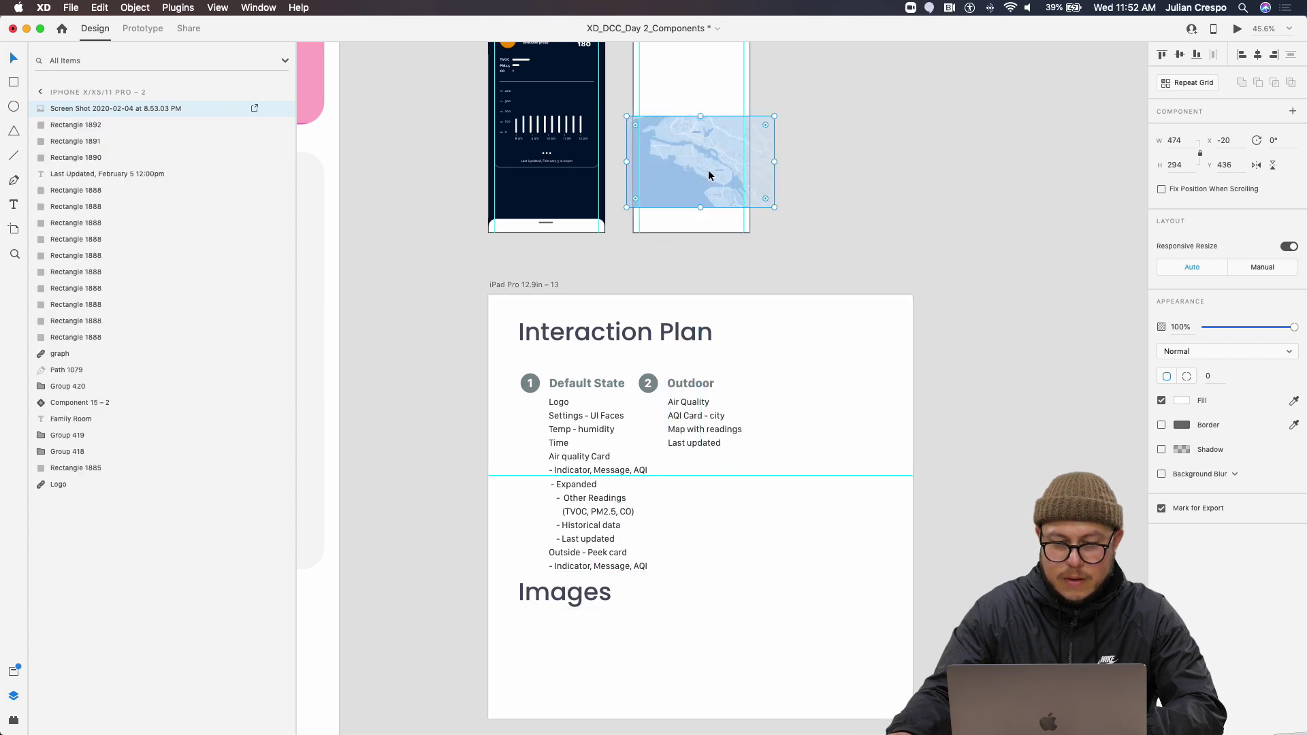
key(super+shift+m)
Enlarge the map image inside its mask to 1118 × 694 at X -342, Y 118 so it fills the masked area
scroll(704, 112, down, 6)
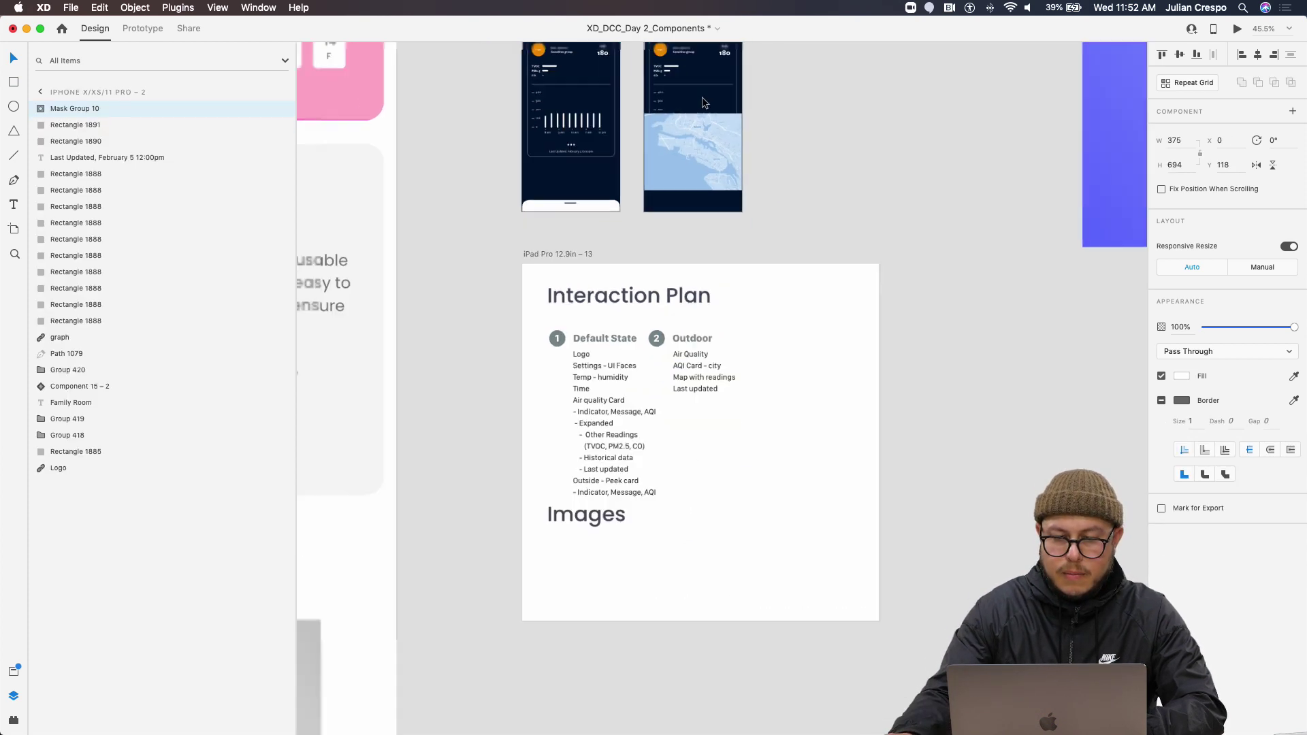
scroll(708, 114, up, 10)
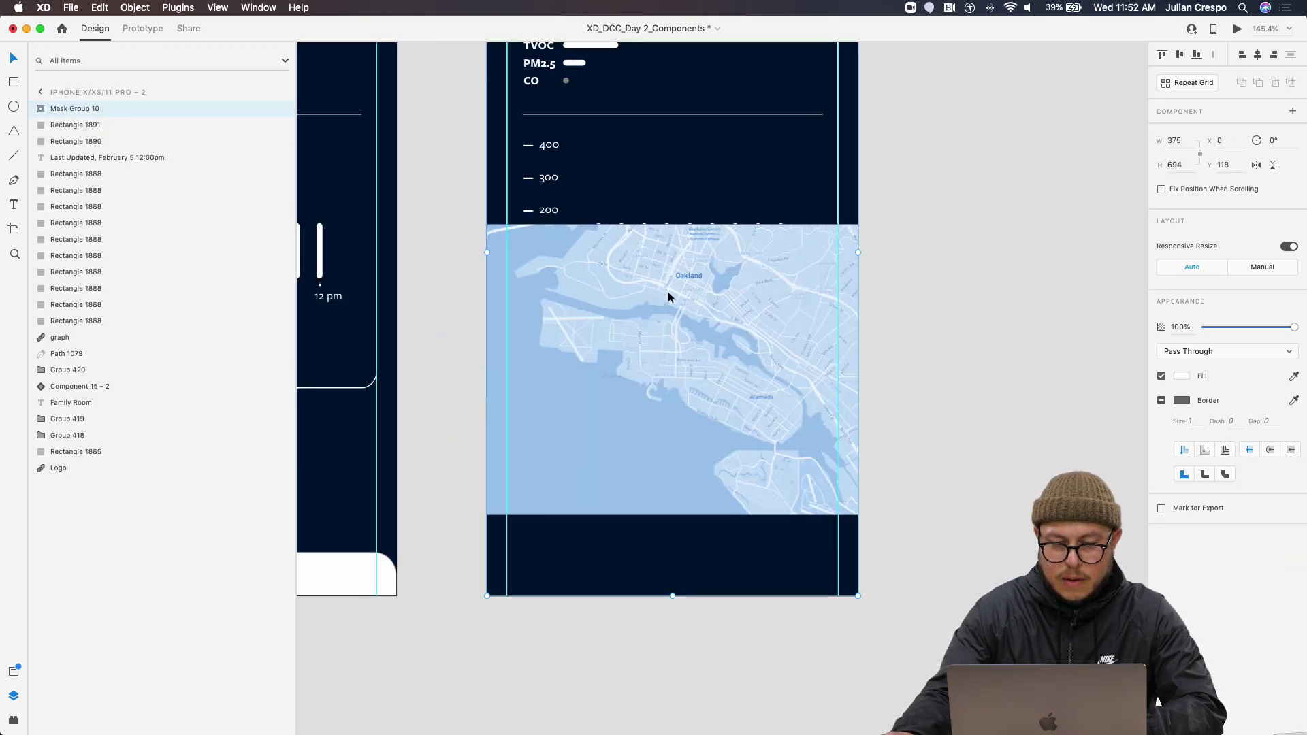
double_click(667, 298)
scroll(666, 293, down, 4)
click(662, 299)
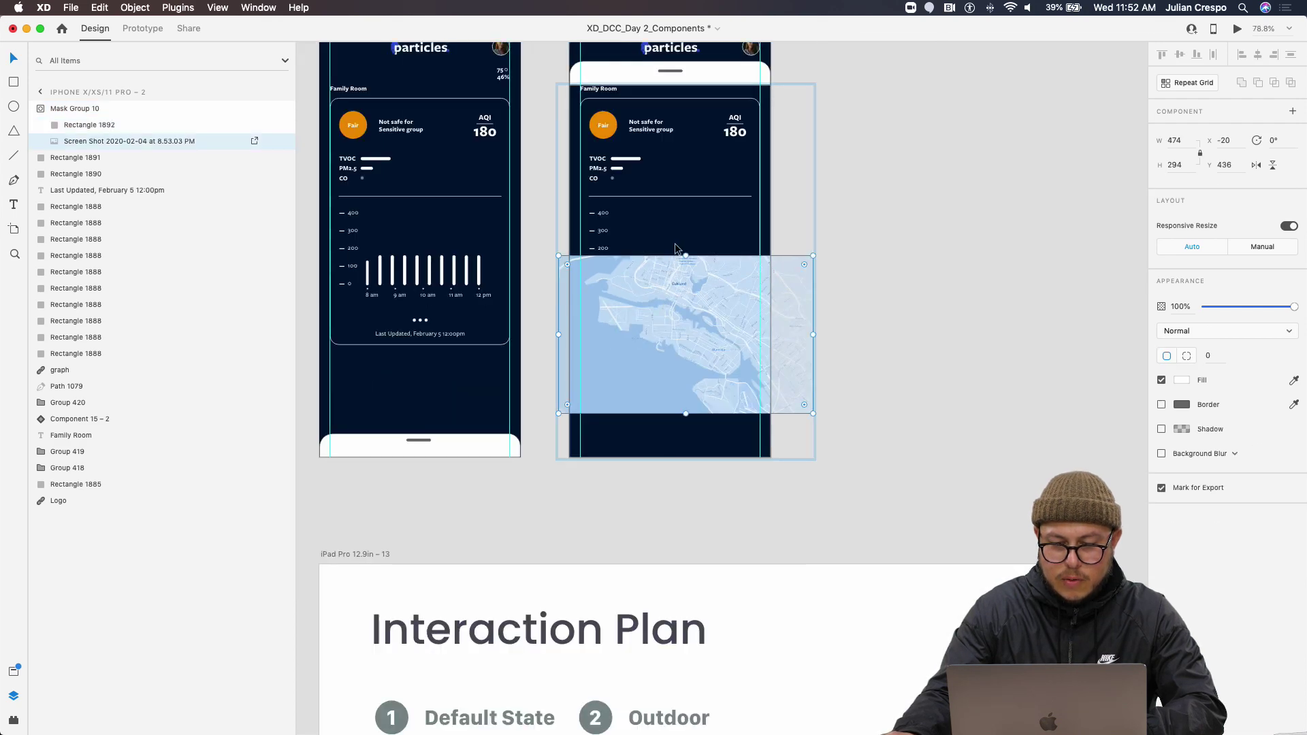
drag(687, 258, 686, 86)
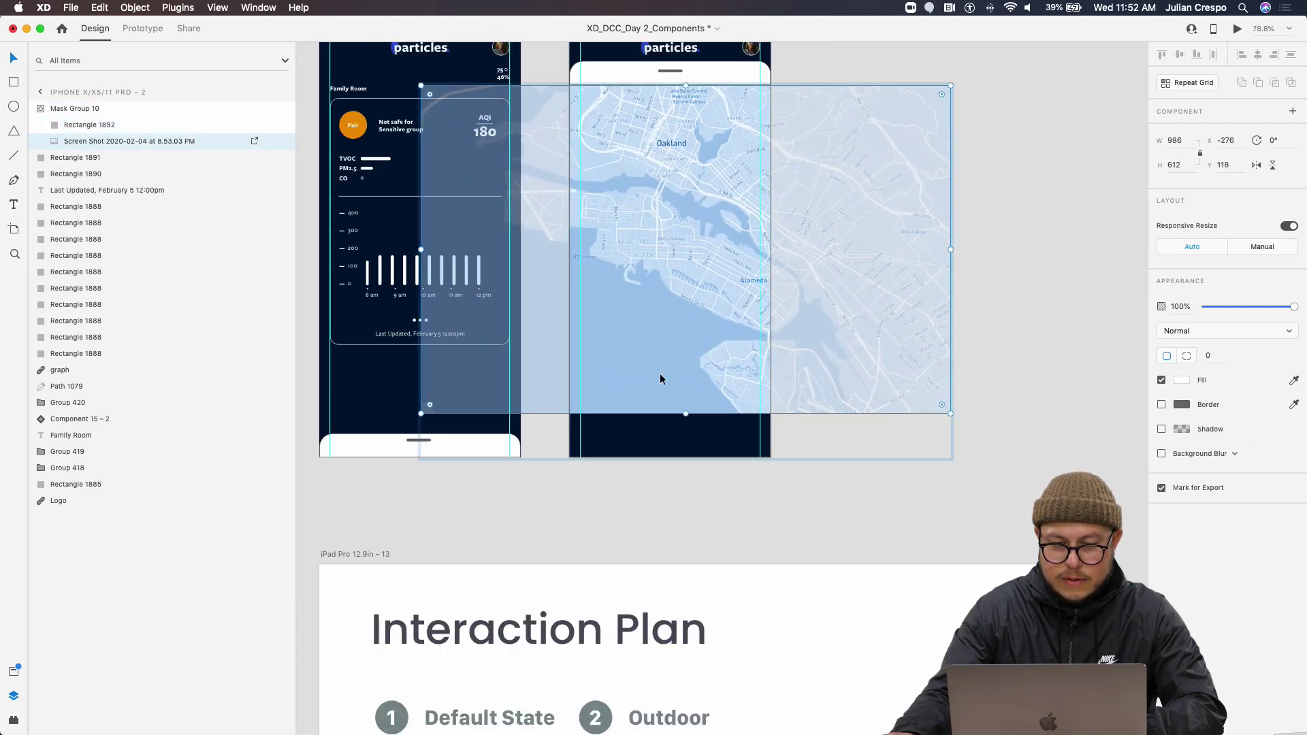
drag(686, 411, 692, 458)
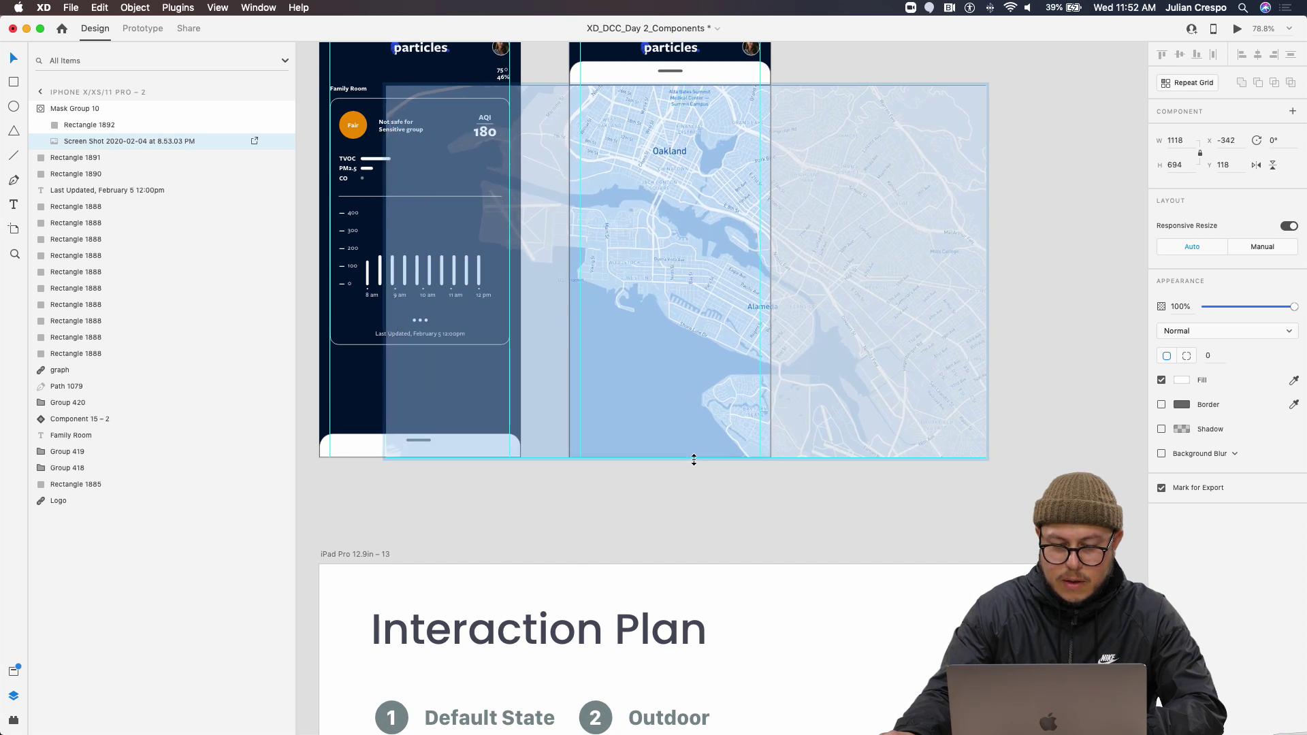
click(696, 483)
Copy the orange circle of the first artboard's Fair indicator and paste it over the map on the second artboard
double_click(358, 136)
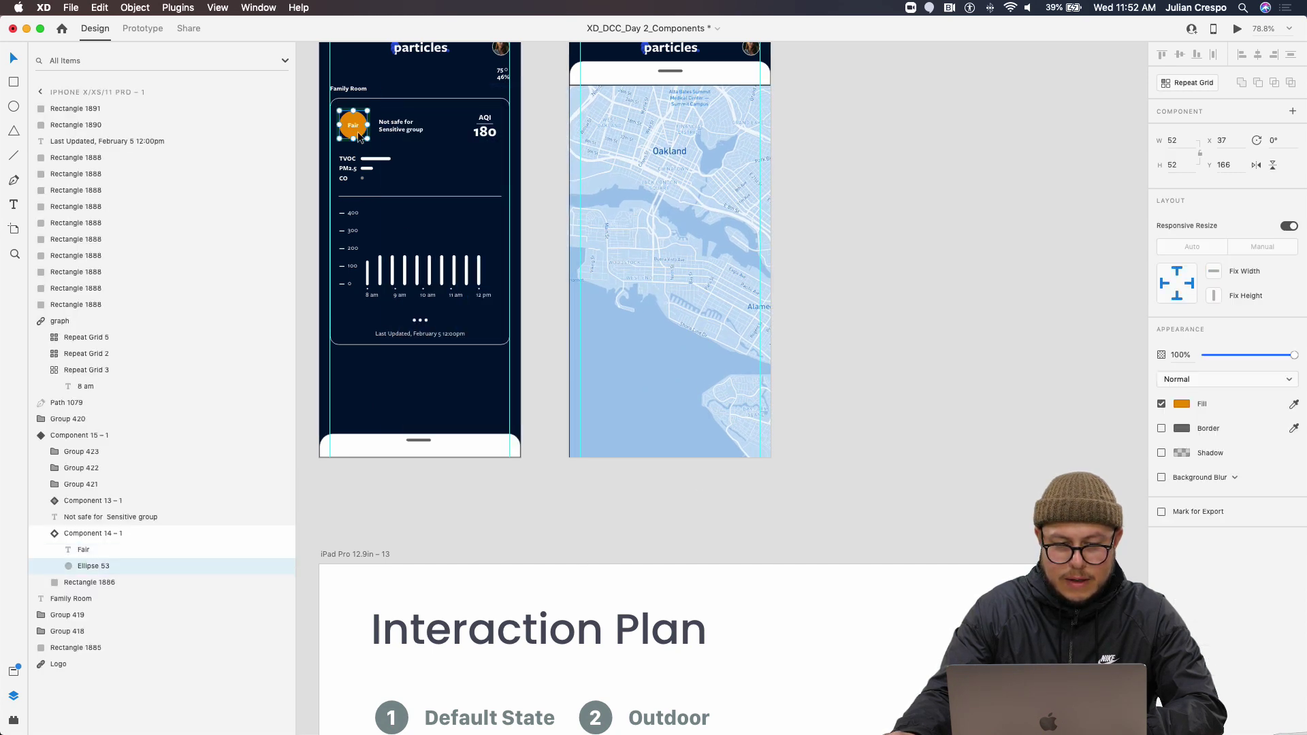
click(685, 190)
key(ctrl+v)
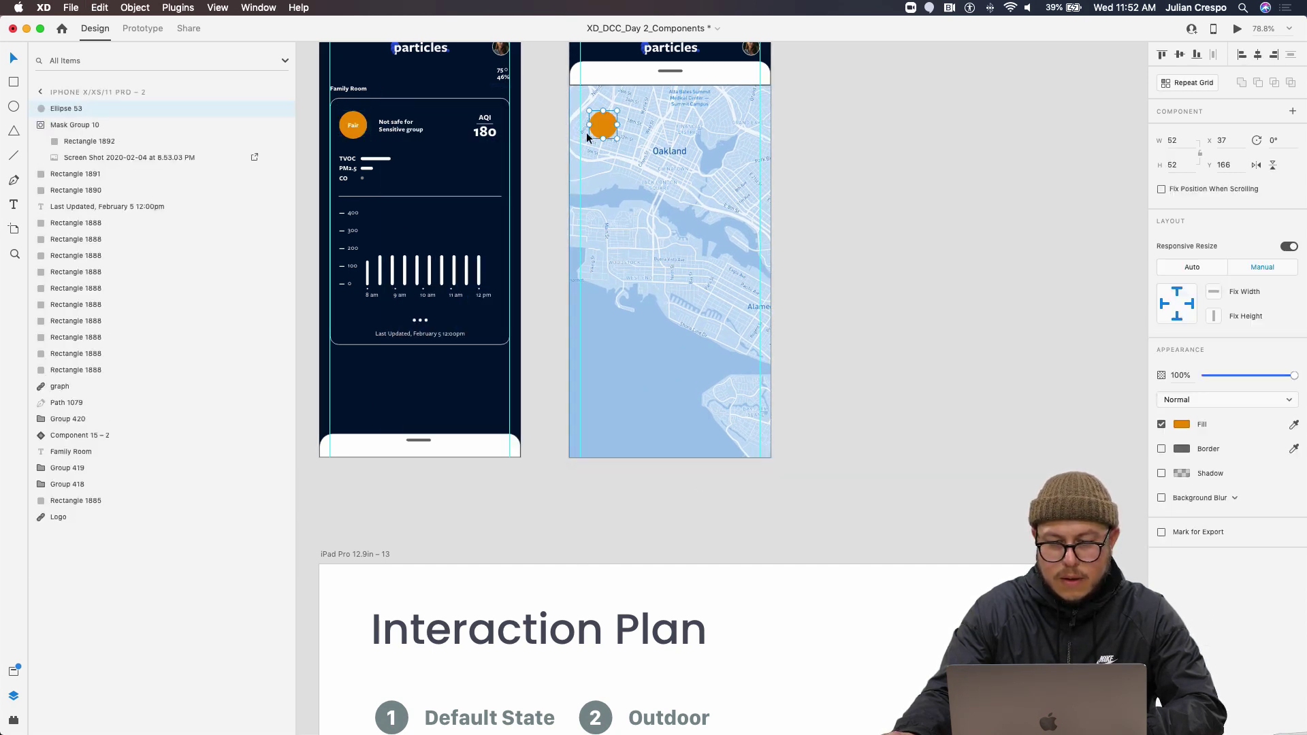
Replace the pasted circle with the complete Fair indicator component and spread three copies over the map, the last at X 245, Y 504
key(ctrl+z)
click(382, 129)
double_click(358, 134)
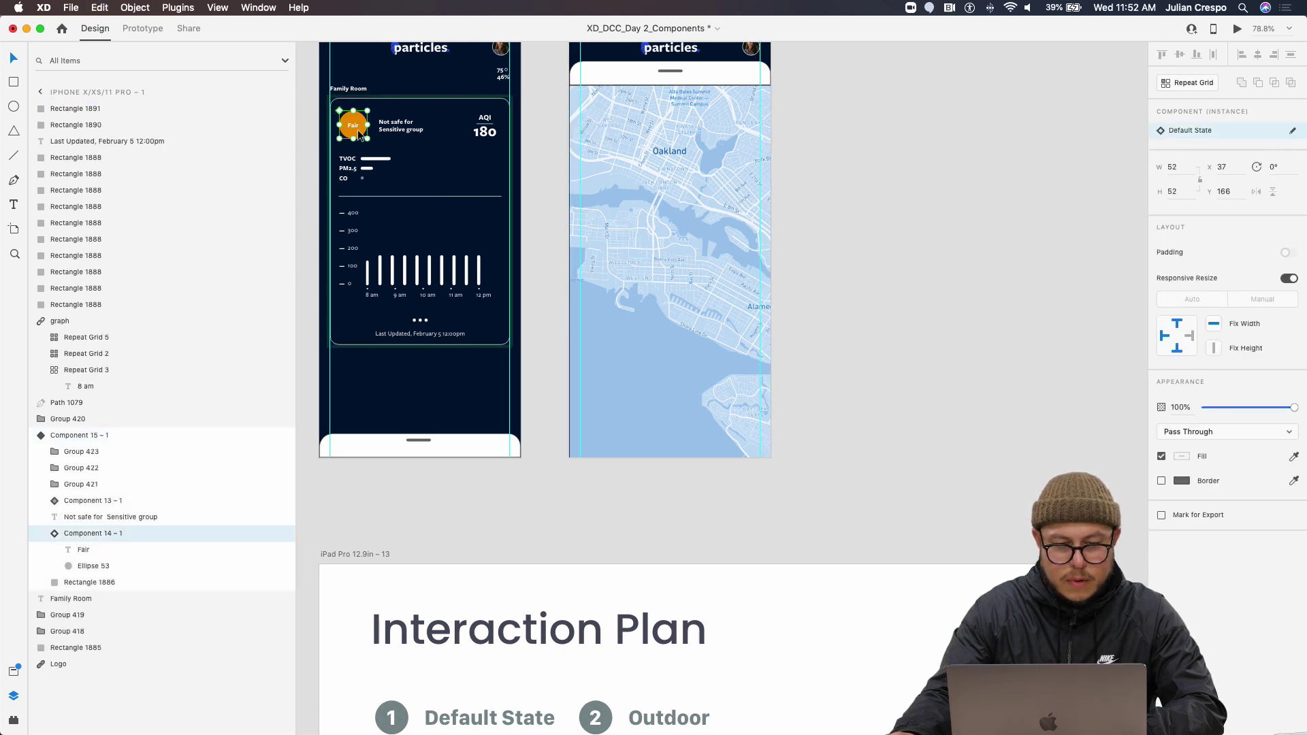
key(ctrl+c)
click(610, 215)
key(ctrl+v)
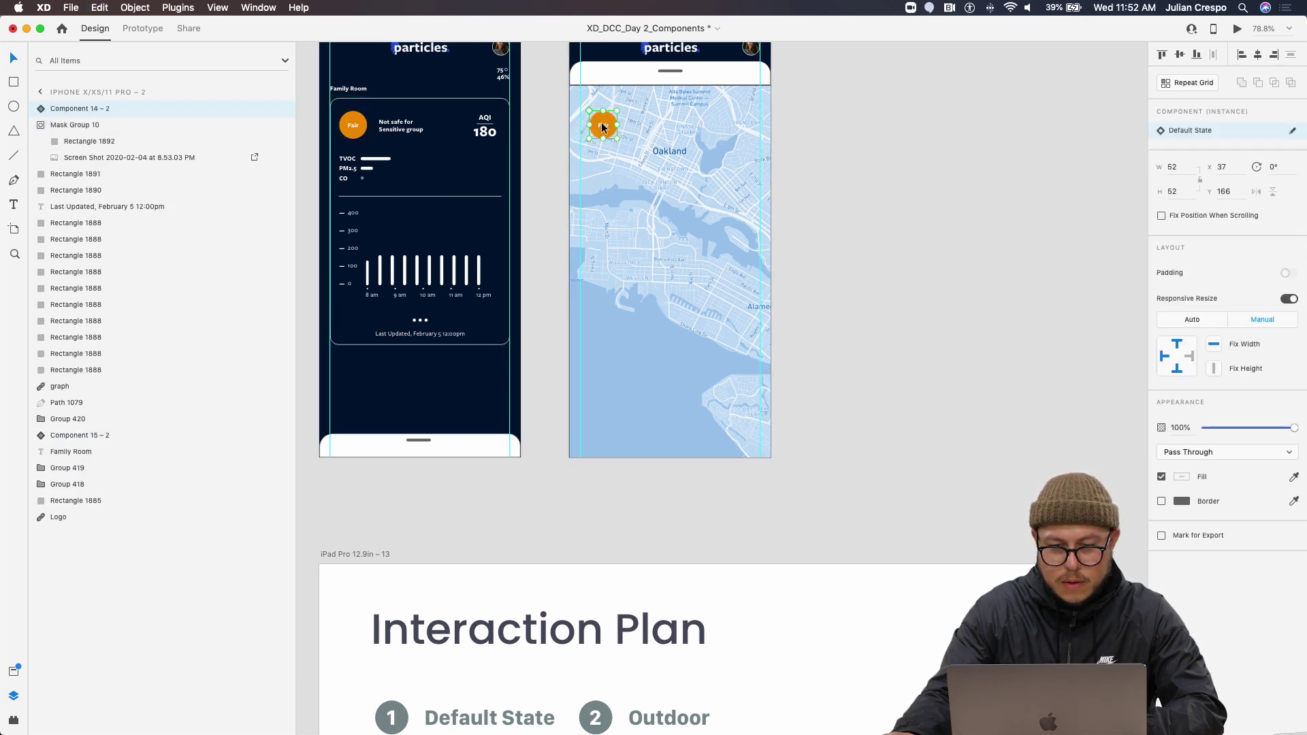
drag(604, 125, 716, 306)
drag(826, 273, 843, 379)
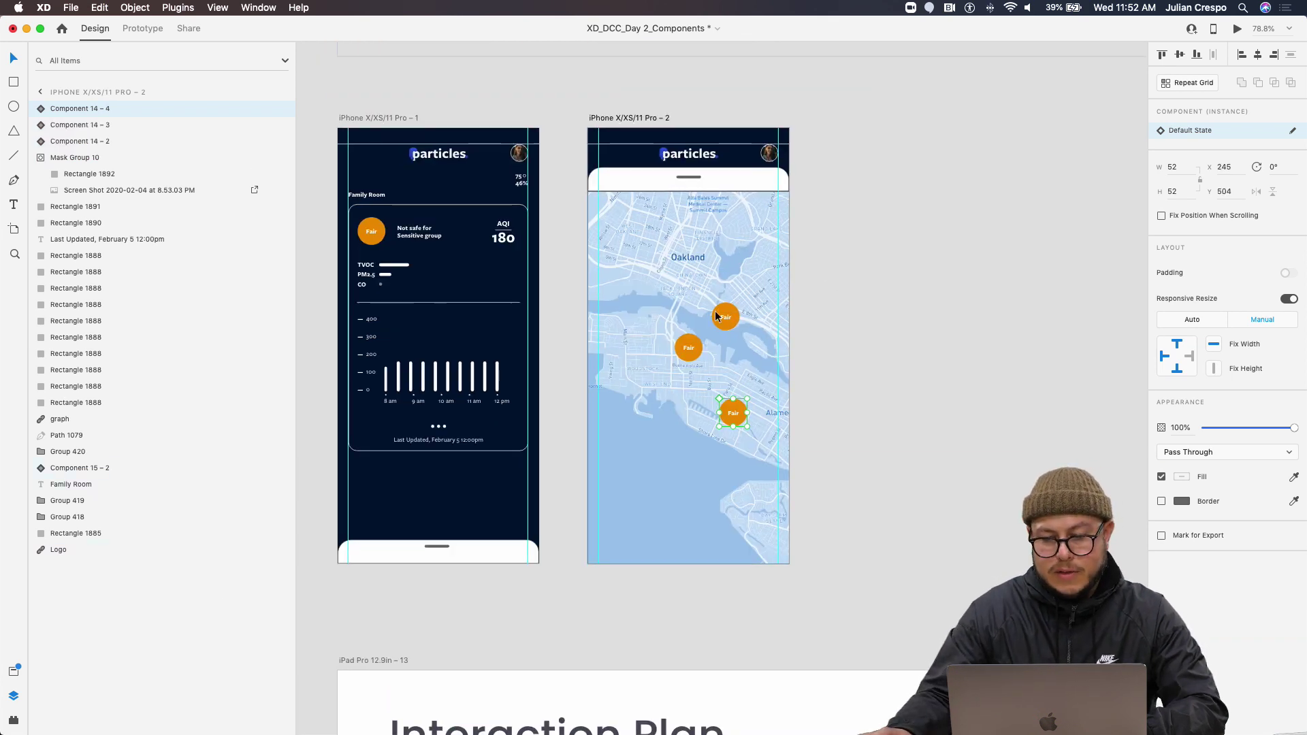
Compare the two phone artboards with the Default State and Outdoor lists in the Interaction Plan and check the nearby phone mockups
scroll(640, 500, down, 5)
scroll(645, 511, down, 3)
scroll(680, 477, down, 5)
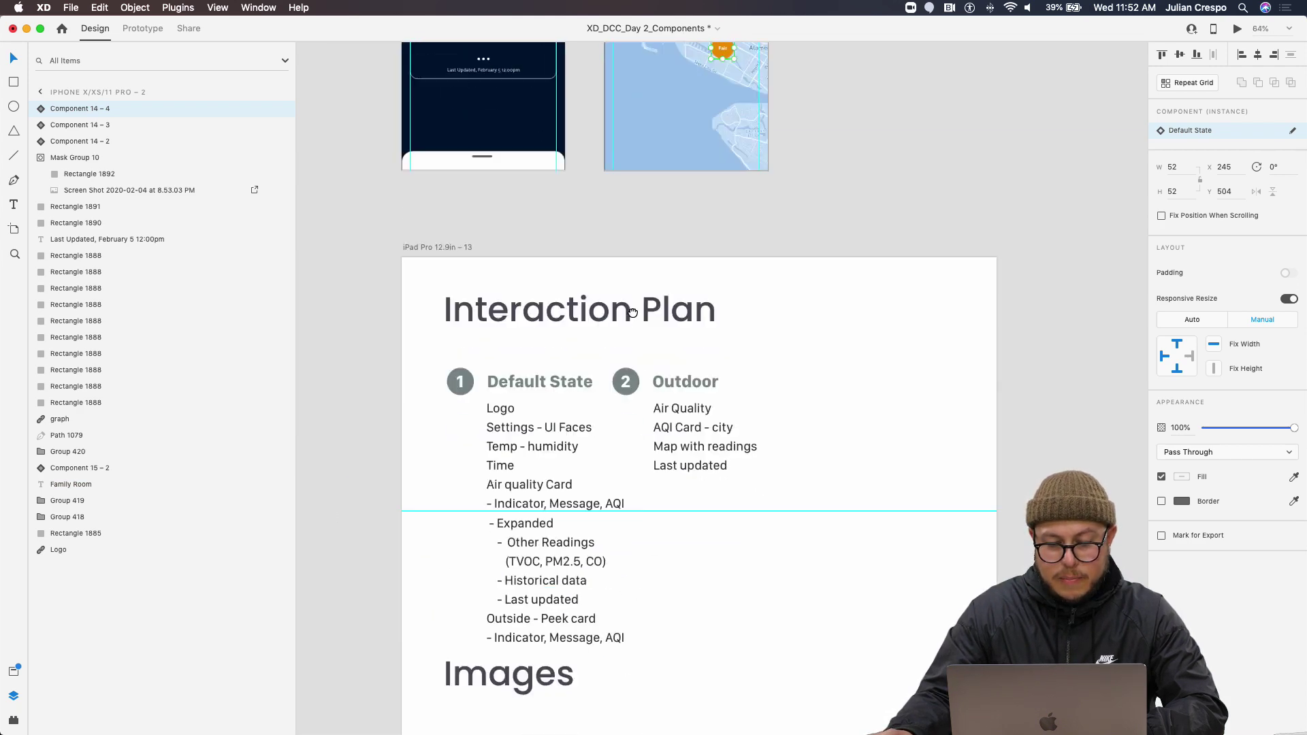
scroll(713, 465, down, 2)
scroll(713, 465, up, 5)
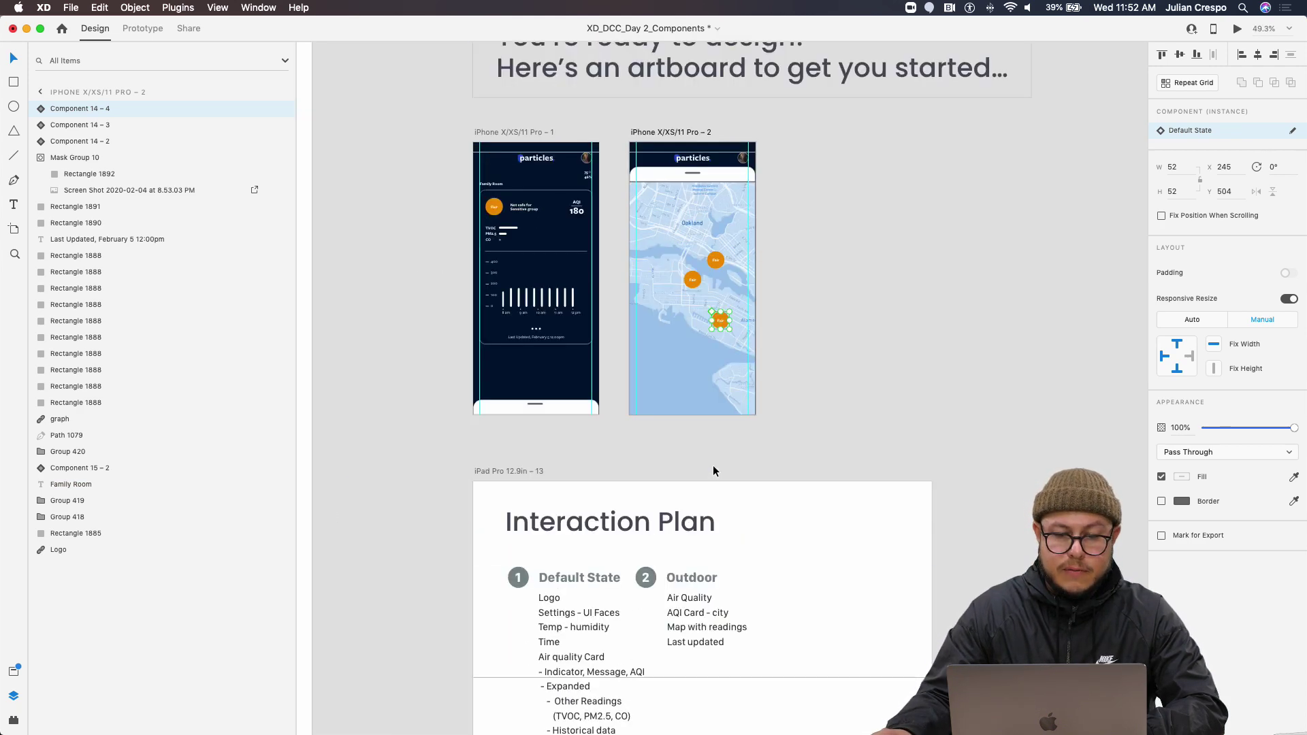
scroll(878, 398, down, 2)
scroll(830, 401, right, 2)
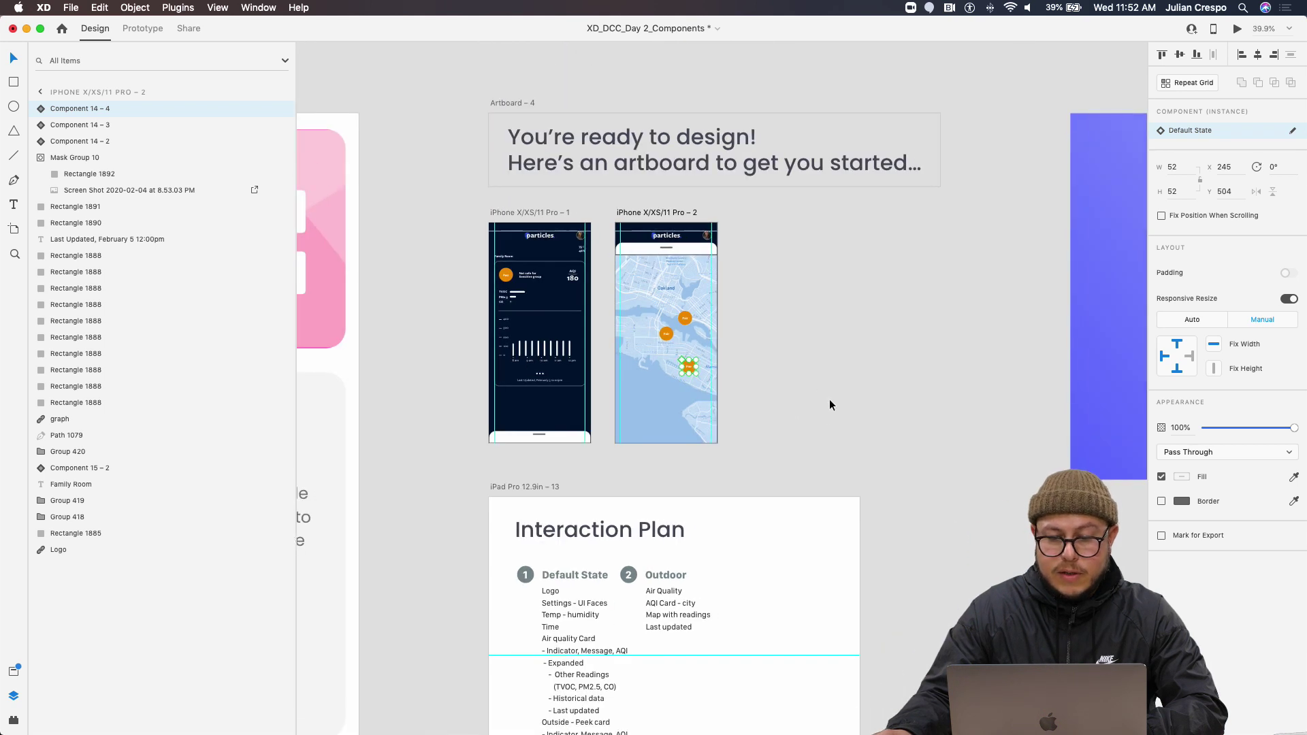
scroll(847, 313, right, 2)
scroll(749, 331, right, 2)
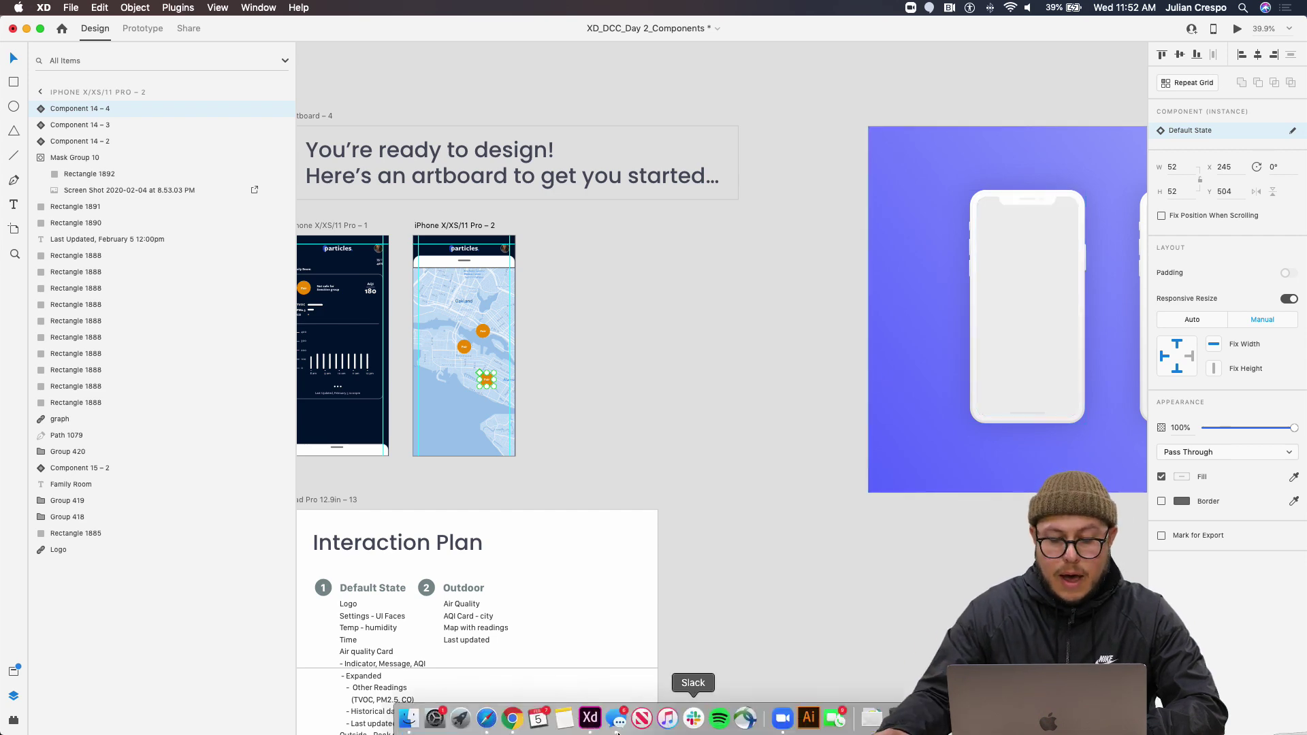
Switch to Chrome and examine the wall calendar mockup in the Adobe XD Daily Creative Challenge February 3-14 Behance project
click(514, 711)
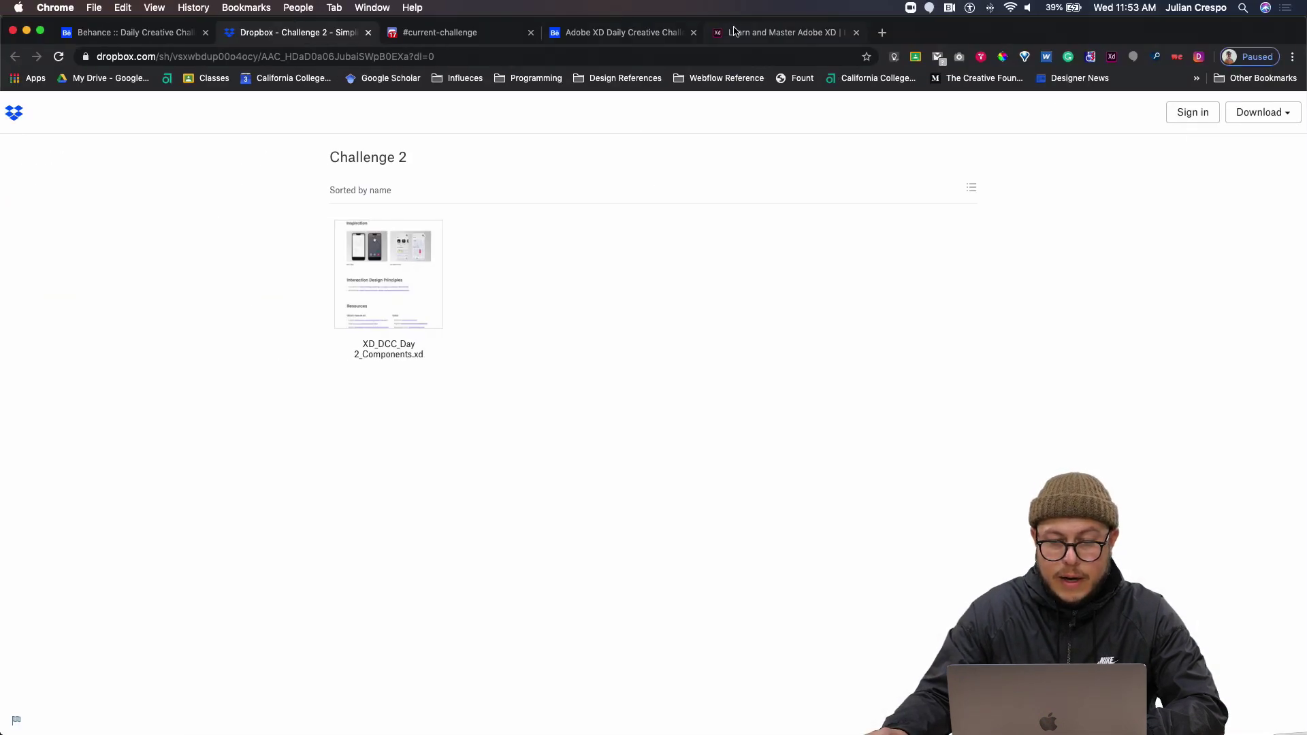
click(776, 33)
click(652, 34)
scroll(514, 467, down, 15)
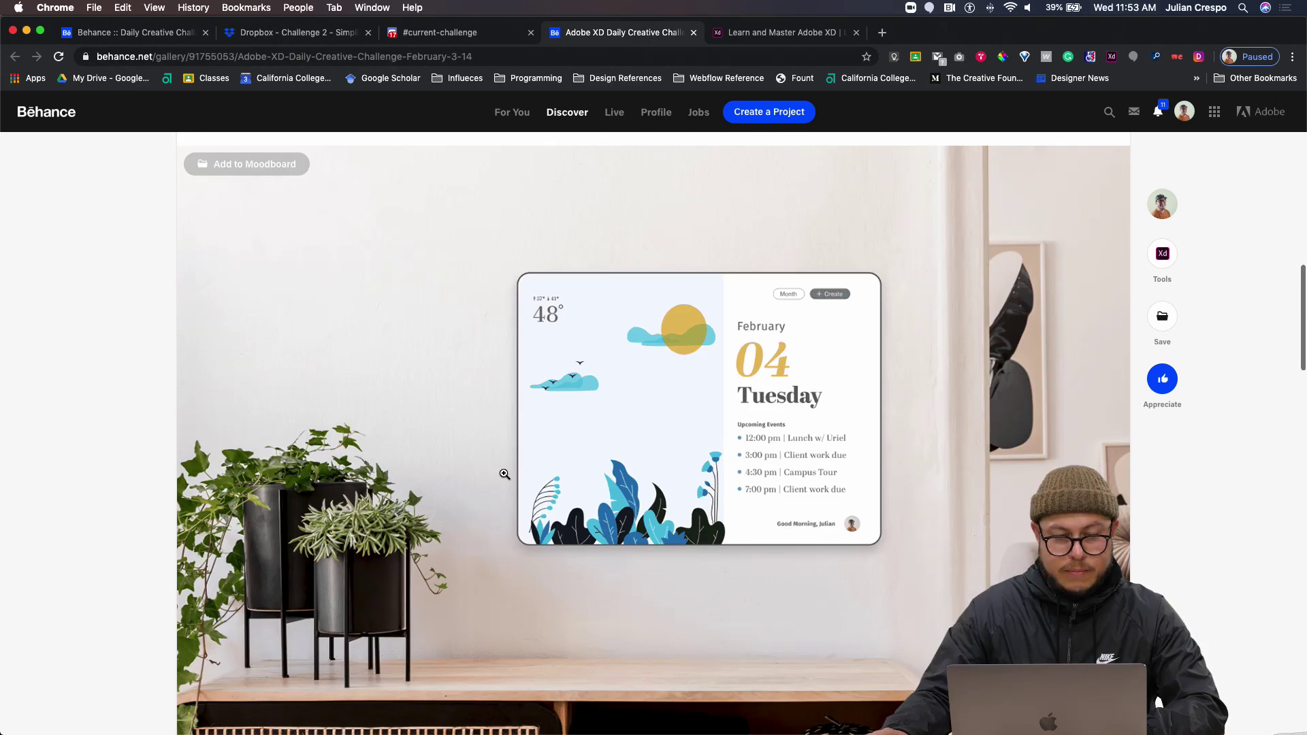
scroll(505, 474, down, 5)
scroll(502, 478, up, 3)
scroll(502, 478, up, 3)
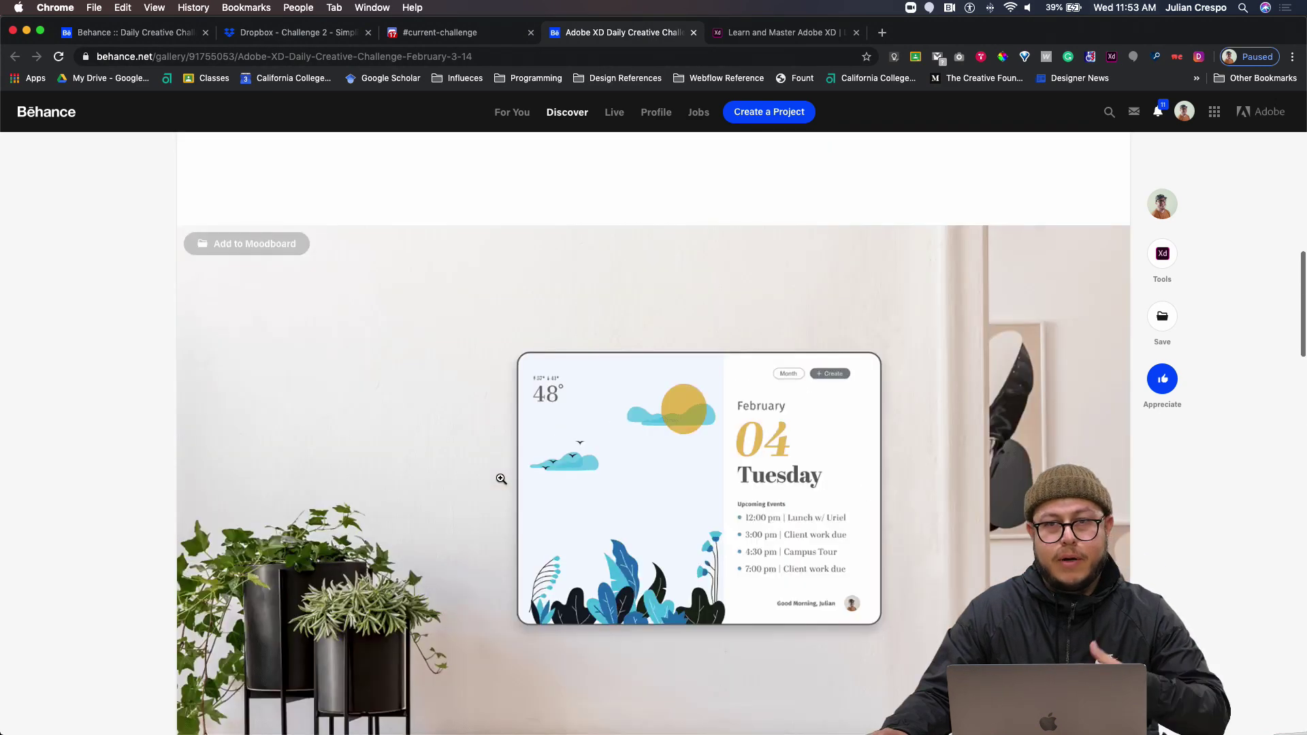
scroll(499, 478, down, 3)
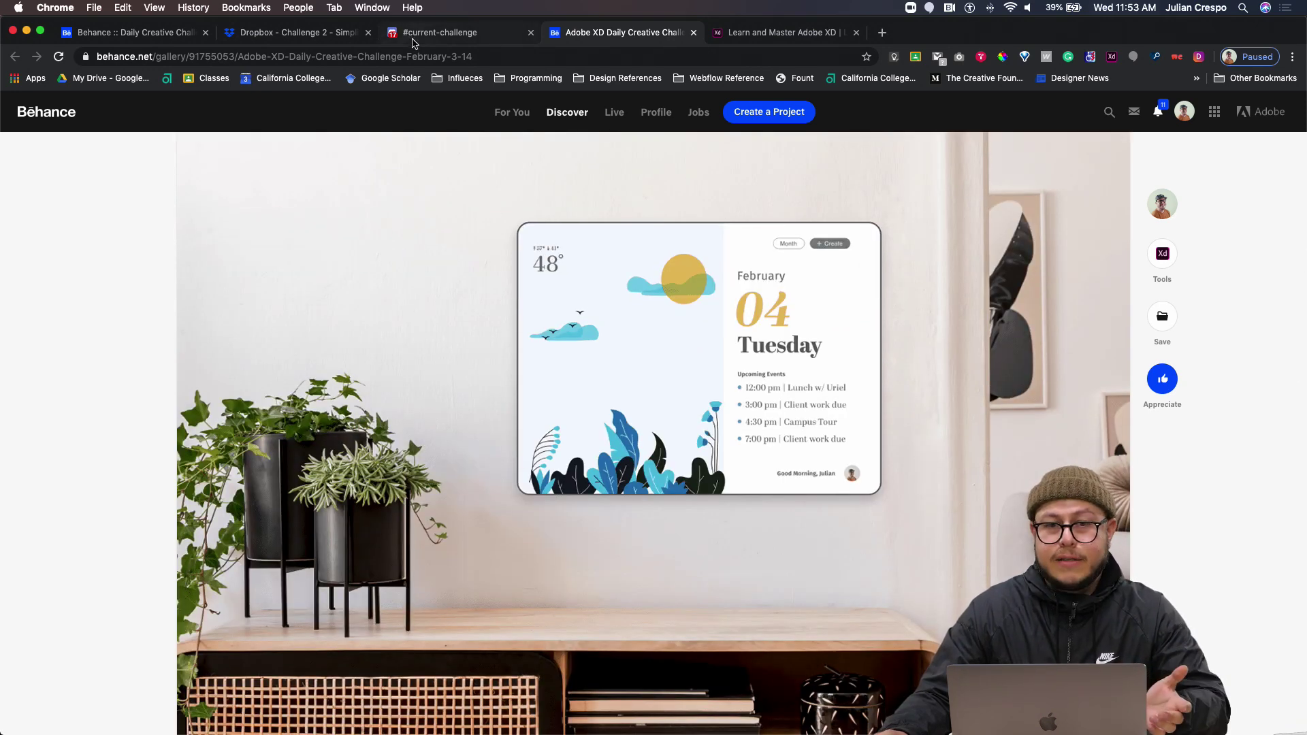
Open the Behance Adobe XD Daily Creative Challenge - Day 1 project shared in Discord's current-challenge channel and play its prototype video
click(433, 34)
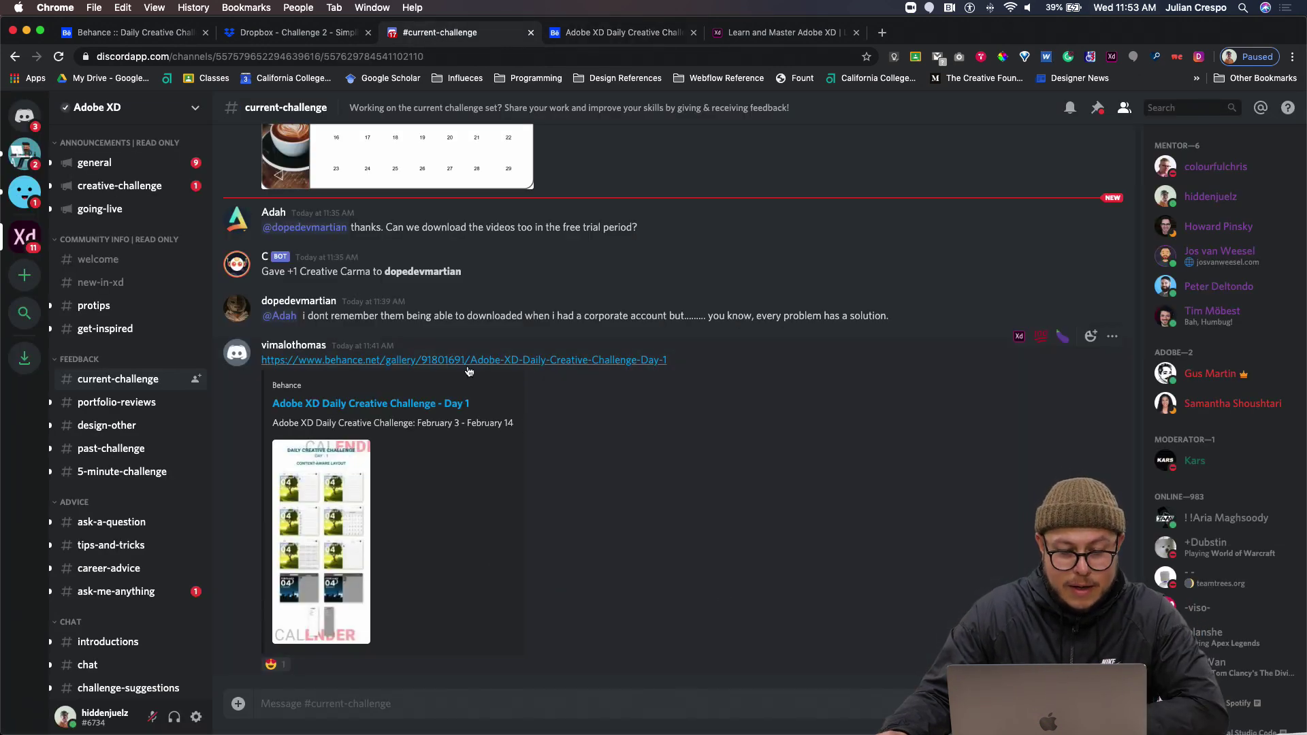
click(420, 361)
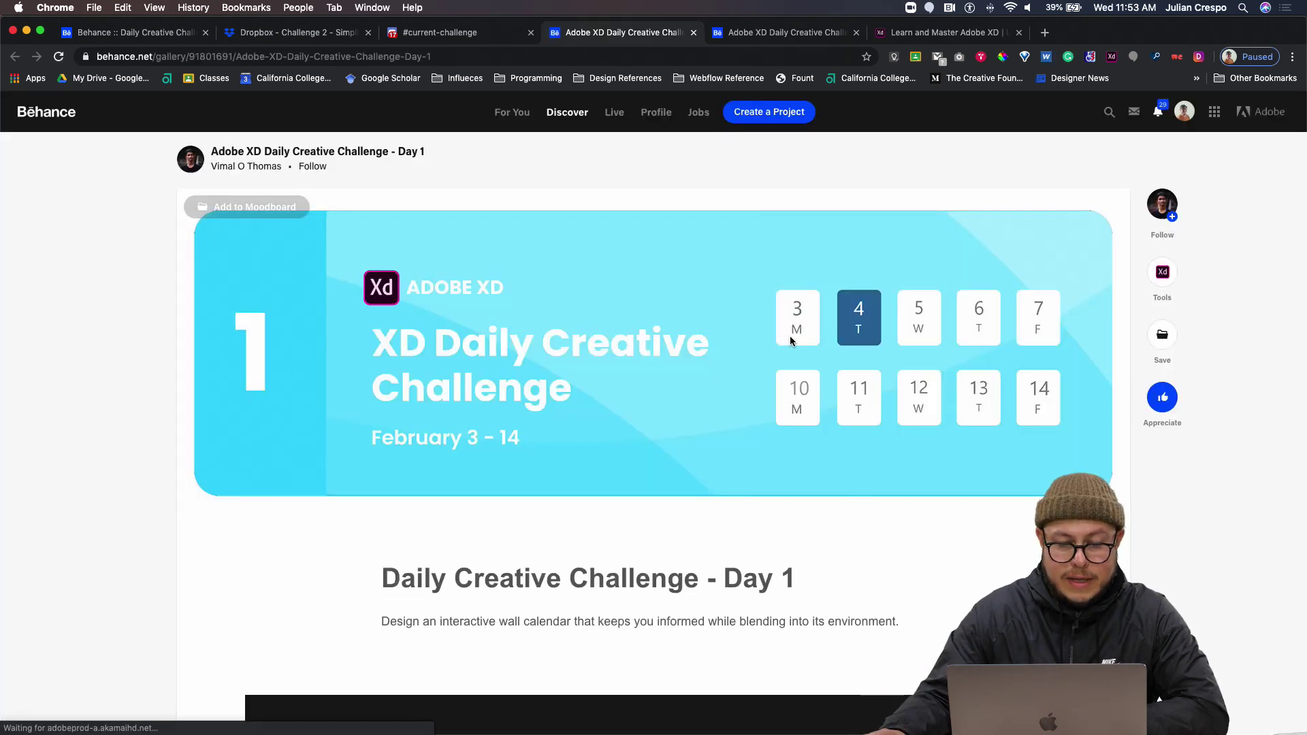
scroll(790, 340, down, 8)
click(648, 383)
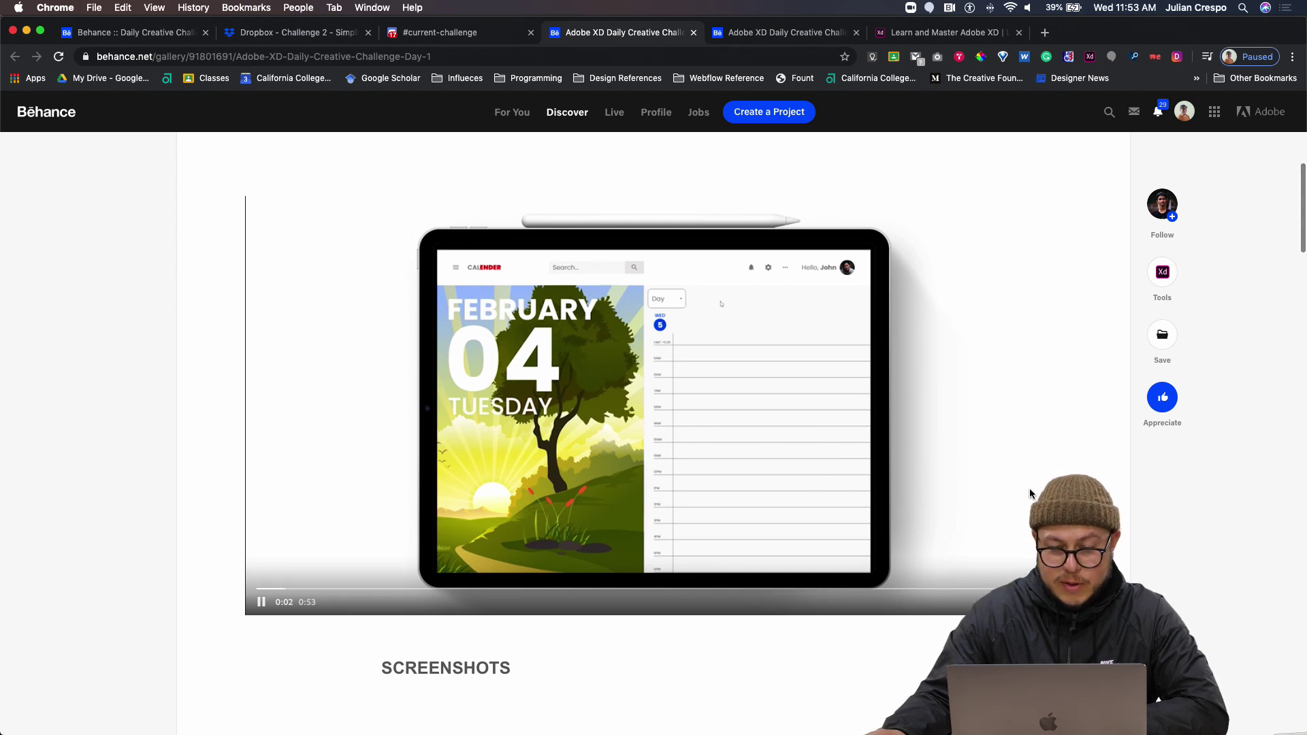
Review the Day 1 submission's calendar prototype and content-aware layout screenshots, and close the project page
scroll(824, 444, up, 3)
scroll(654, 435, down, 2)
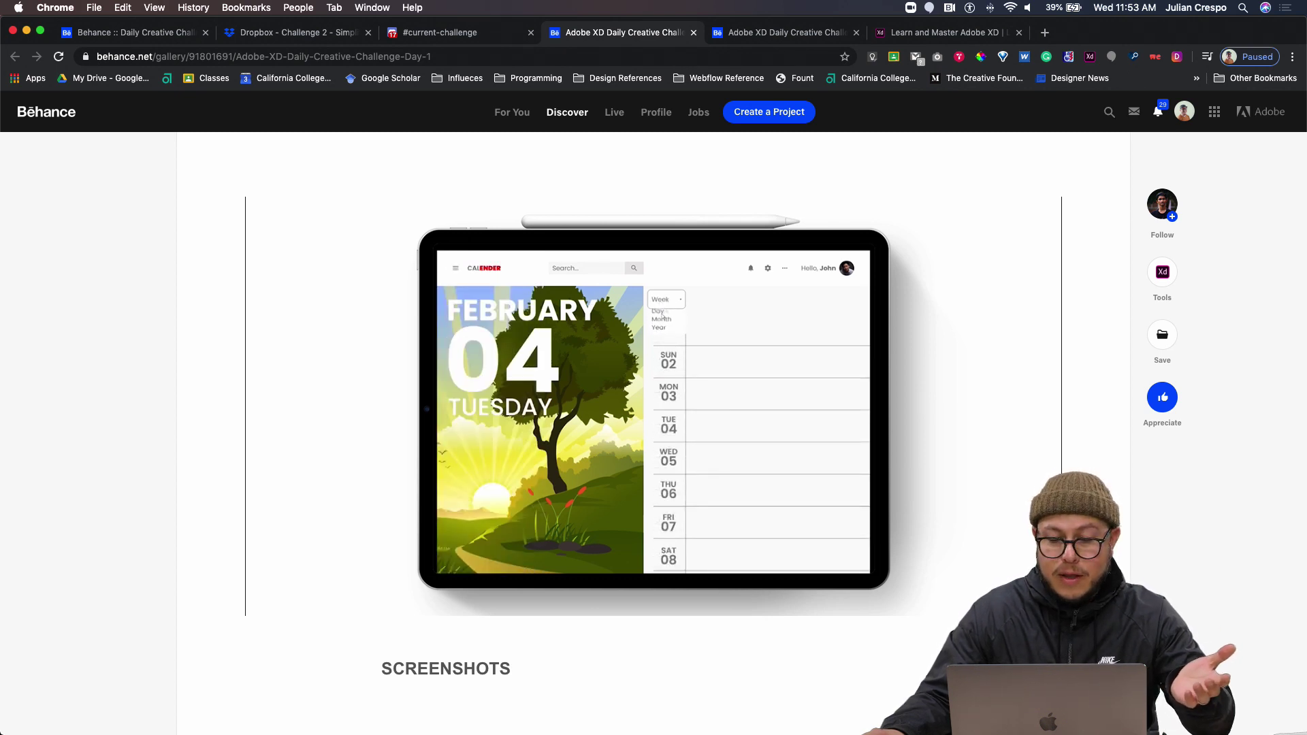
mouse_move(1028, 472)
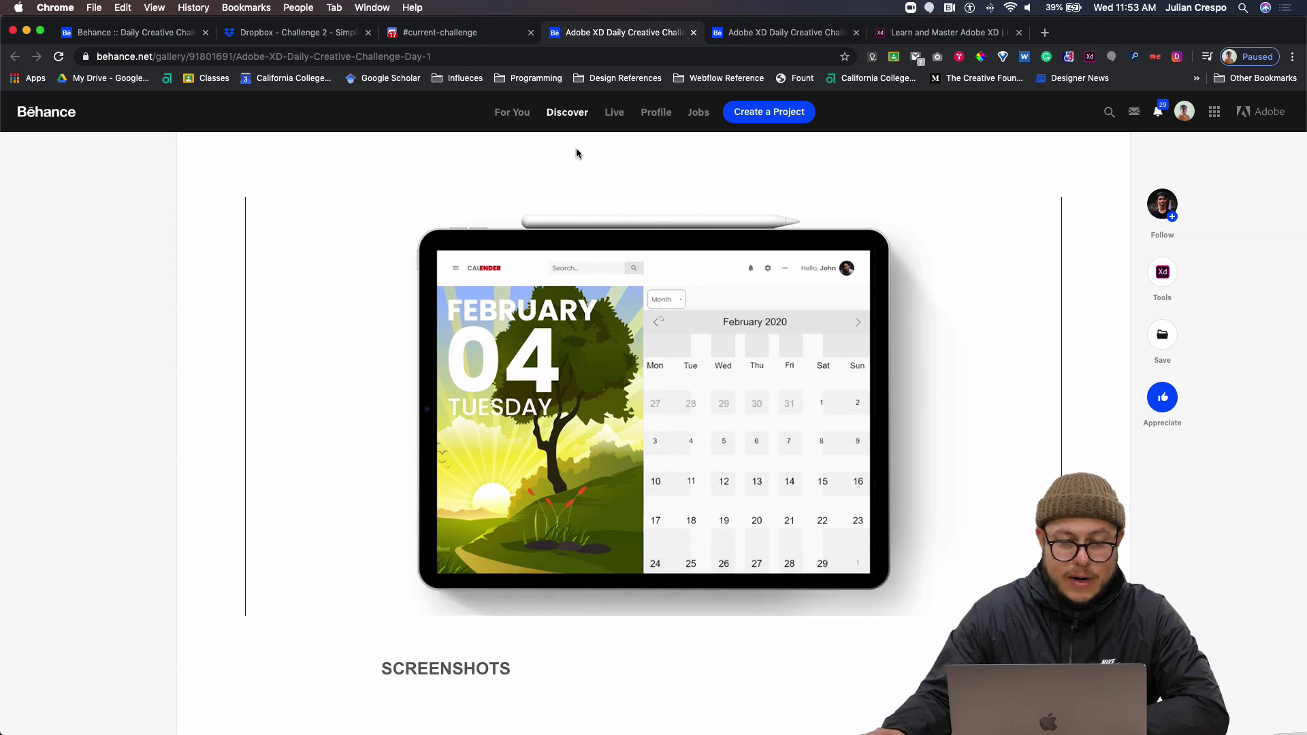
mouse_move(868, 729)
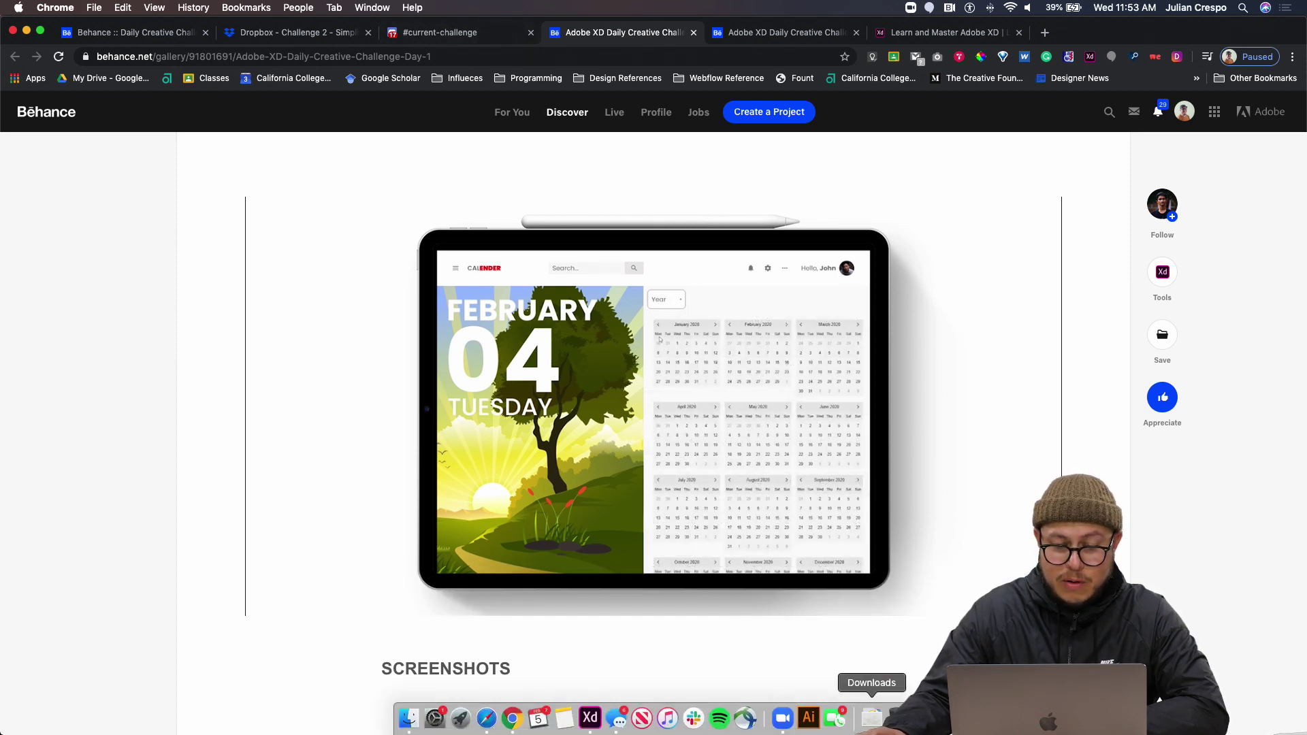
mouse_move(651, 560)
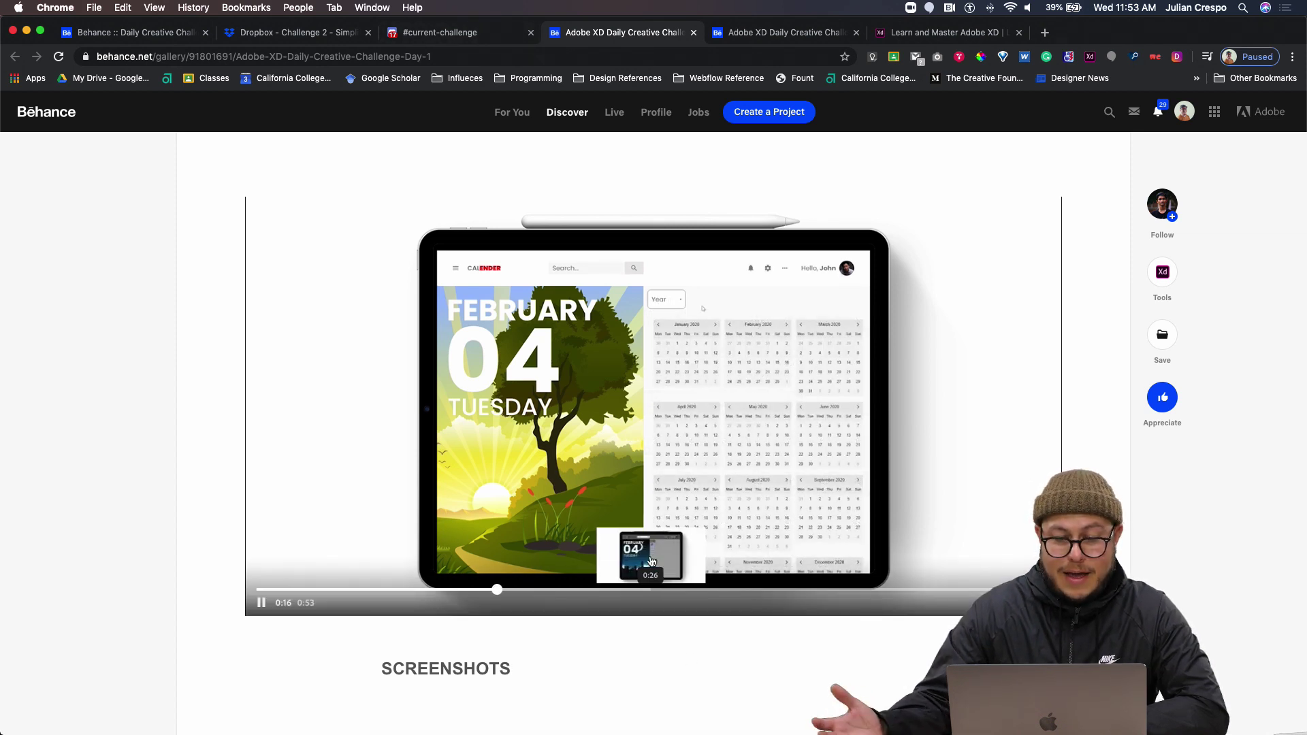
scroll(694, 647, down, 15)
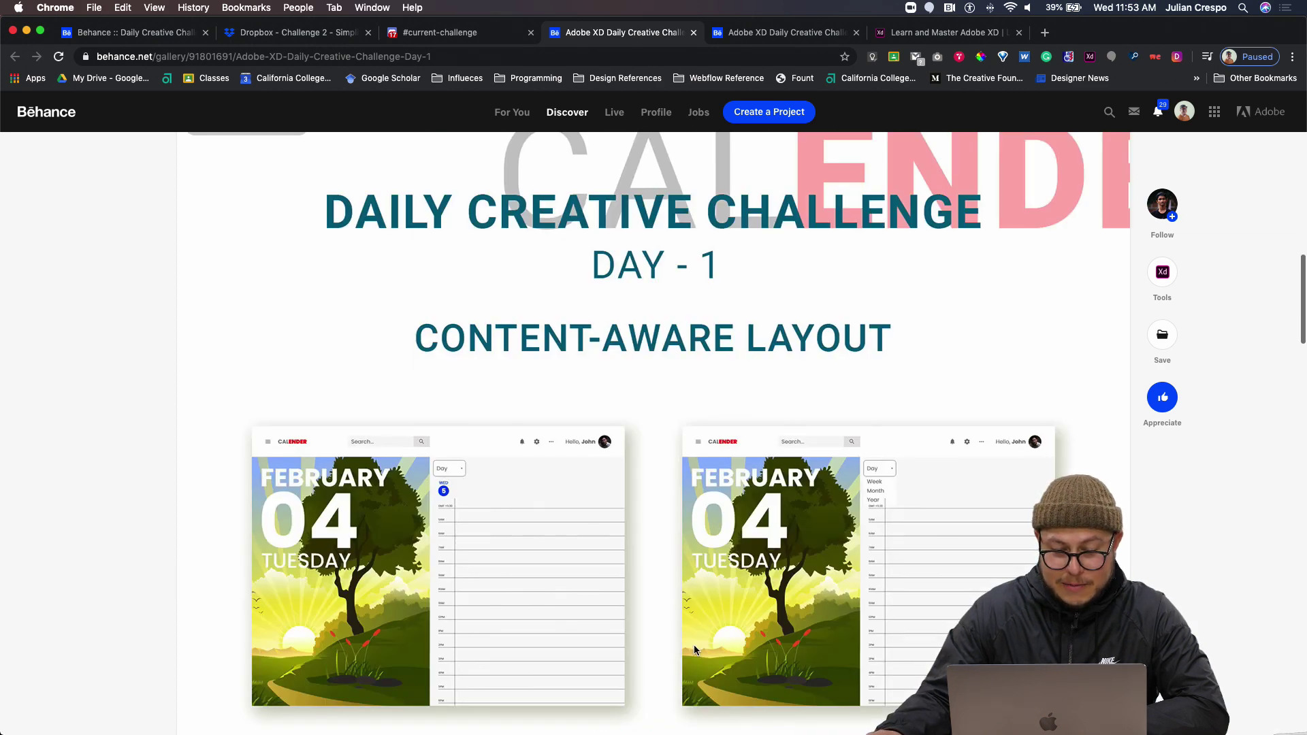
scroll(694, 647, up, 20)
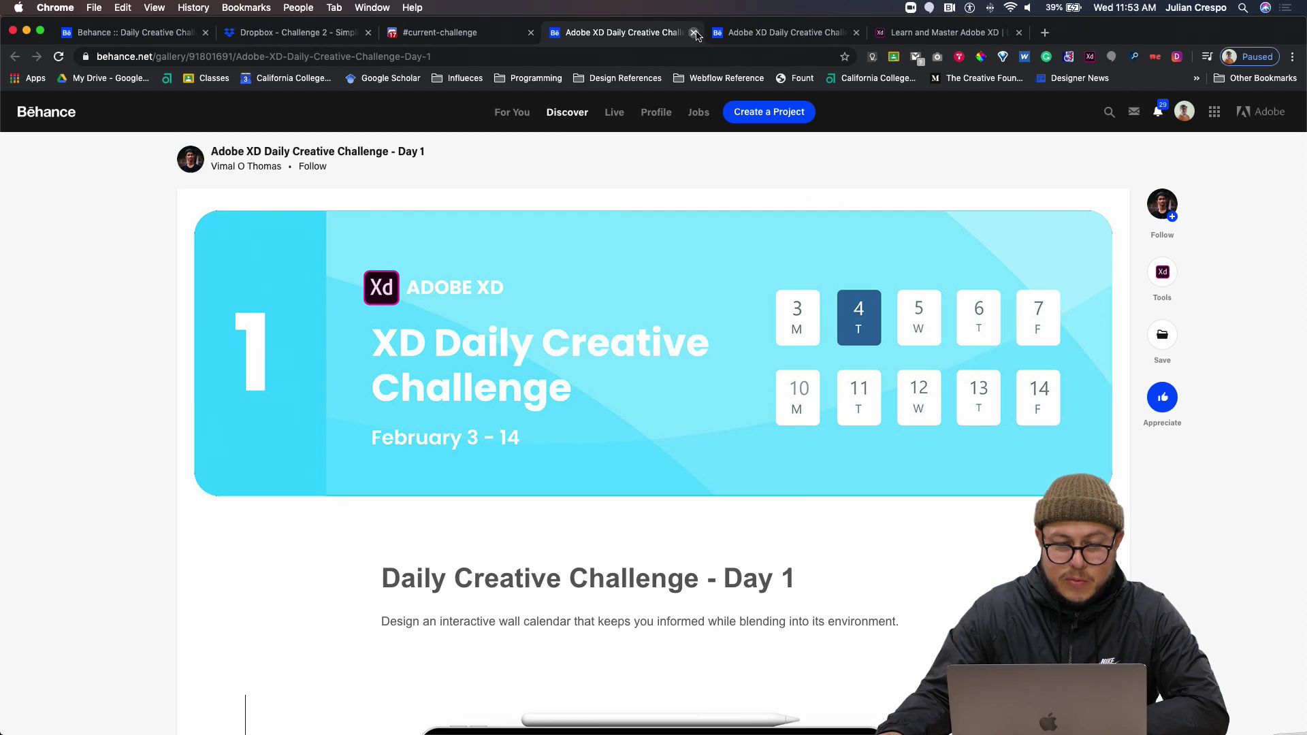
click(695, 33)
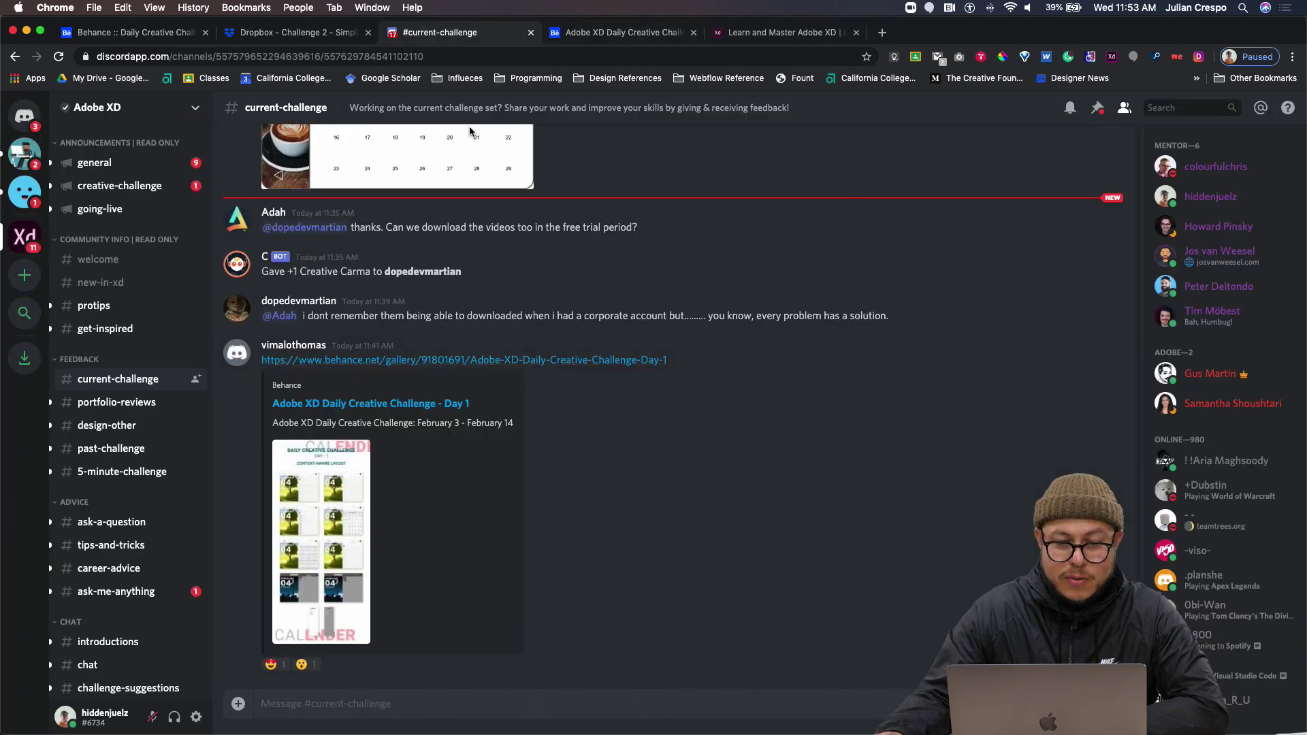
Browse earlier calendar submissions in the current-challenge channel and view the dark mode schedule design enlarged
scroll(458, 464, up, 5)
scroll(465, 484, up, 3)
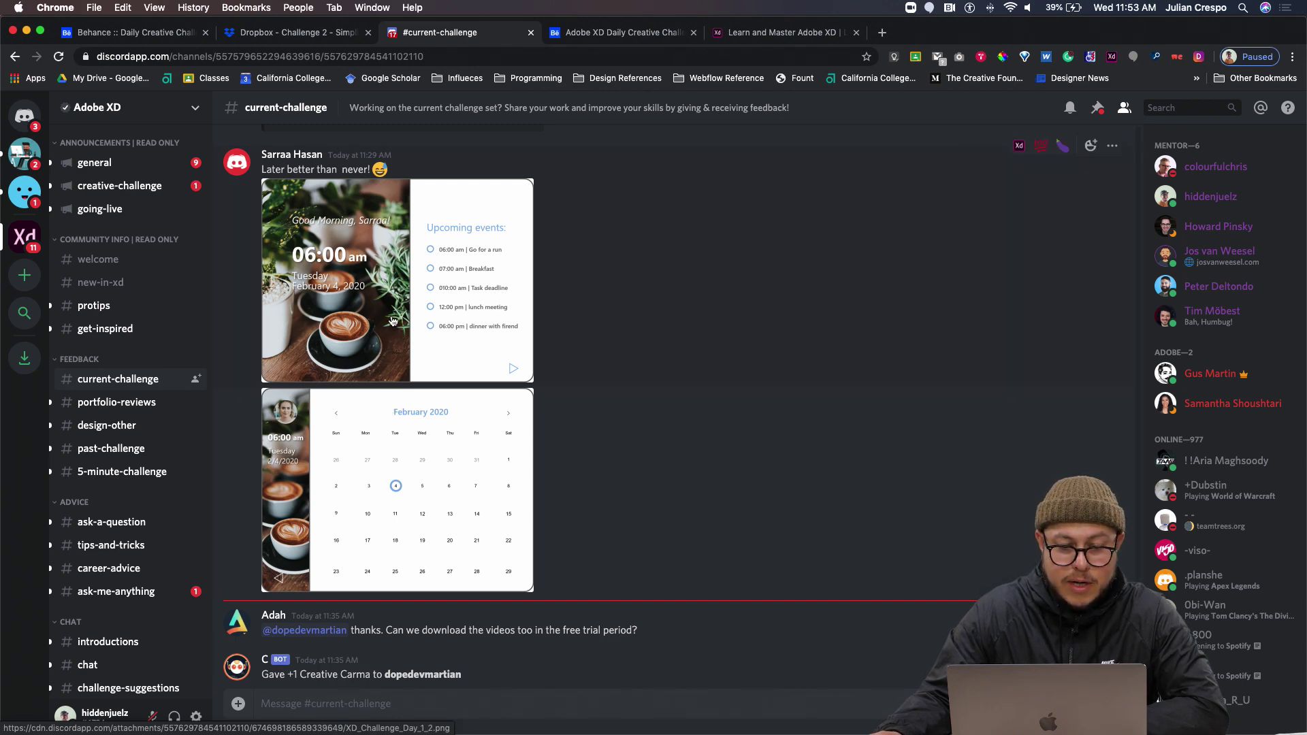
scroll(392, 320, up, 5)
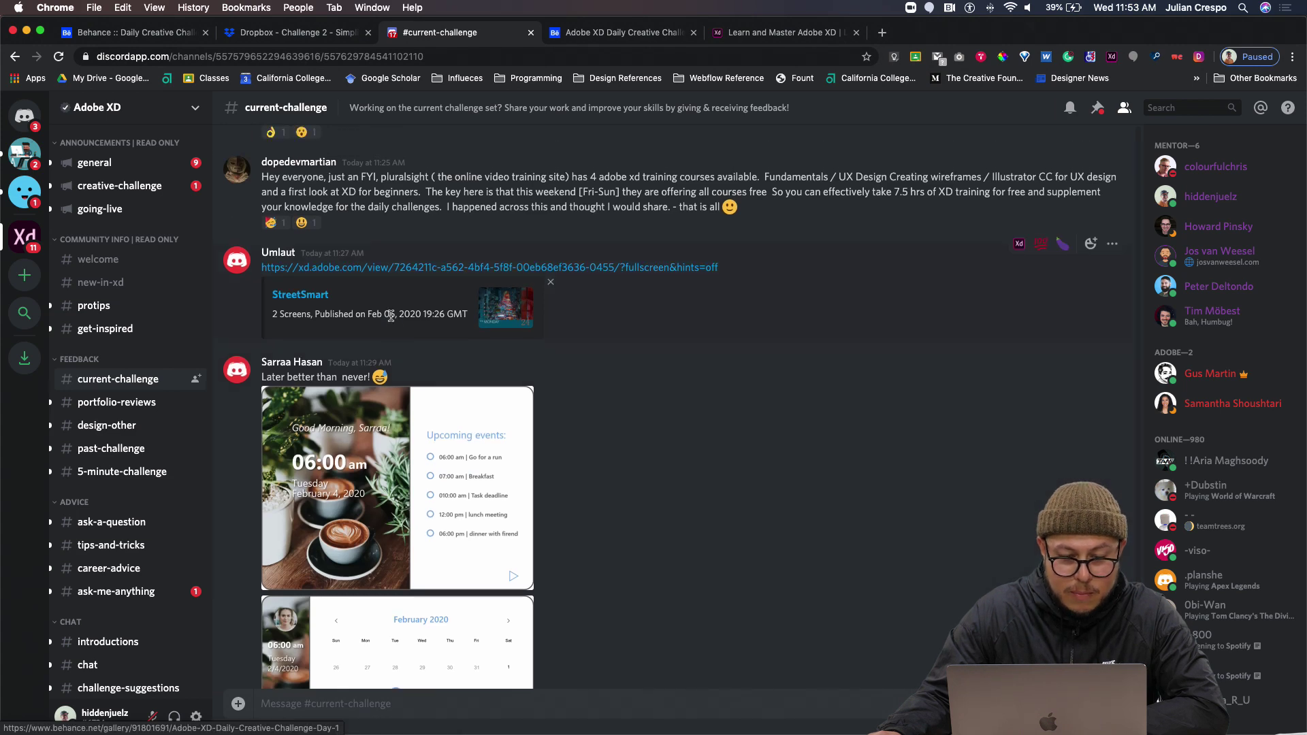
scroll(377, 498, up, 8)
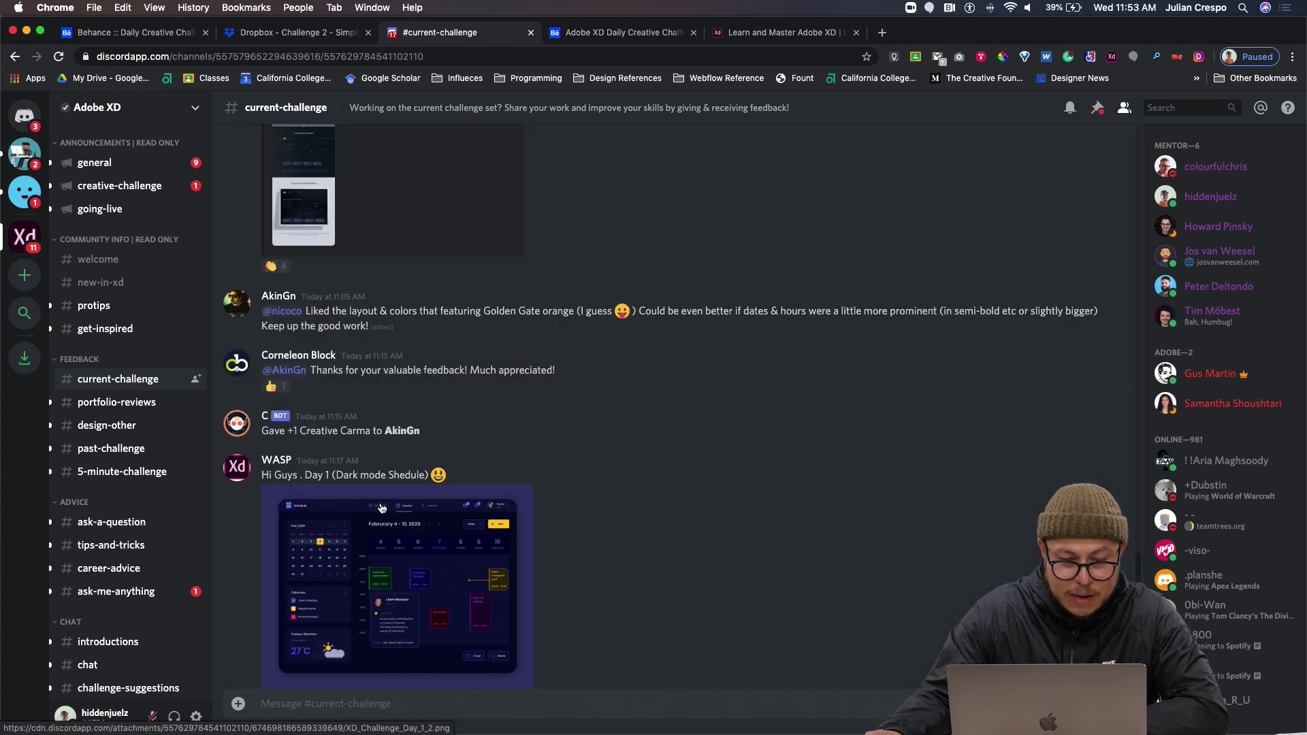
scroll(379, 508, down, 4)
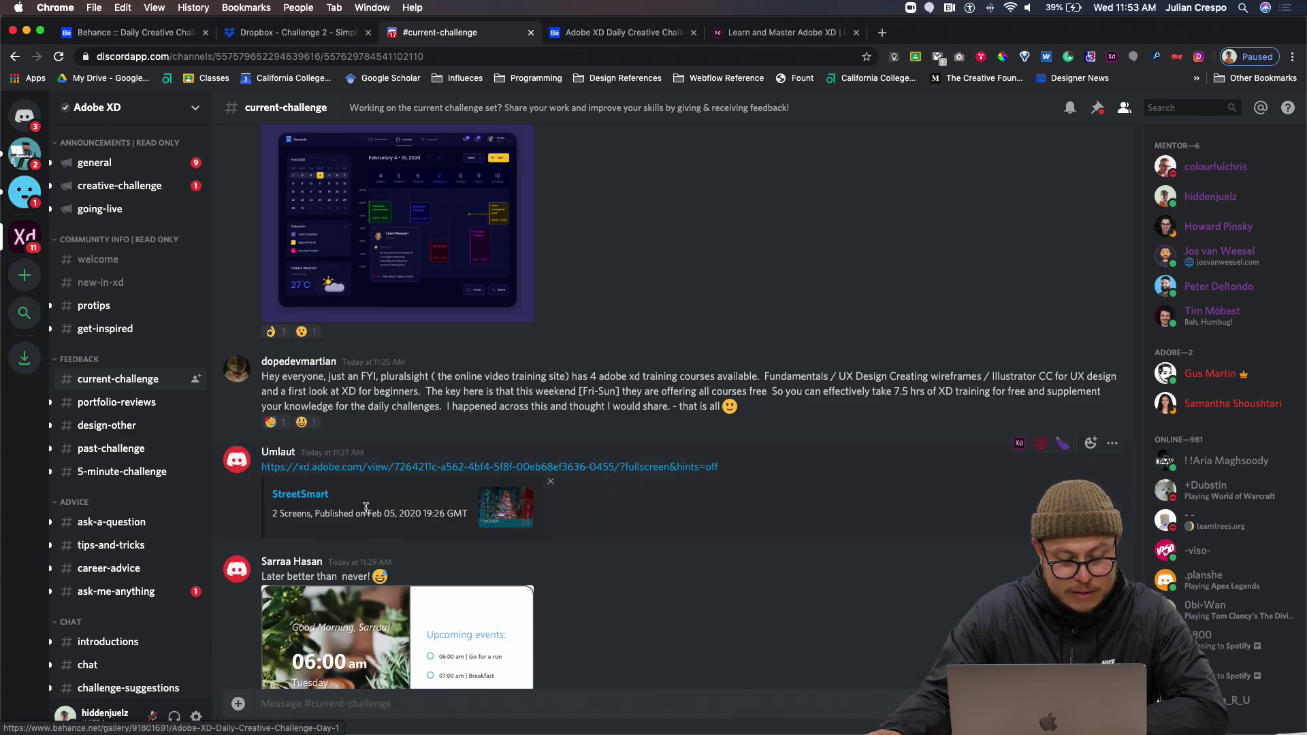
click(388, 246)
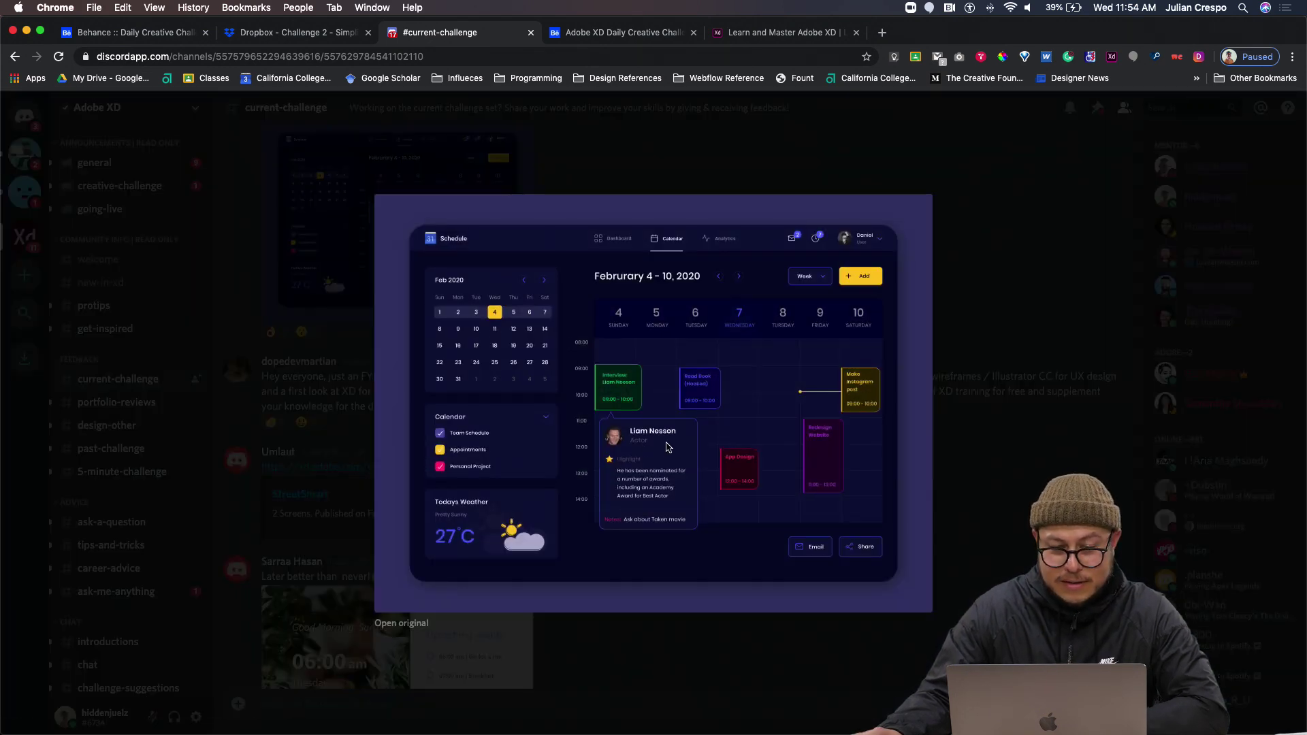
click(1013, 293)
Go further back through the current-challenge posts and open the shared Calendar App project on Behance
scroll(488, 353, up, 5)
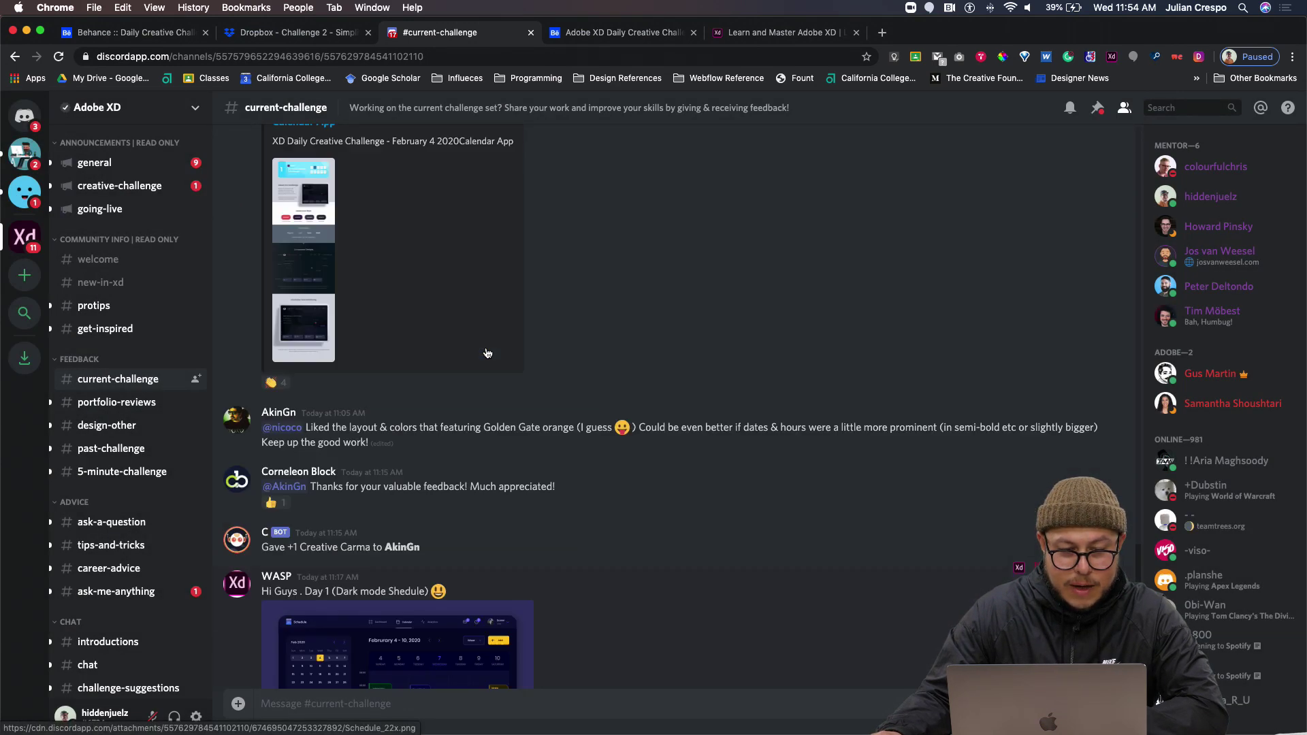
scroll(495, 335, up, 3)
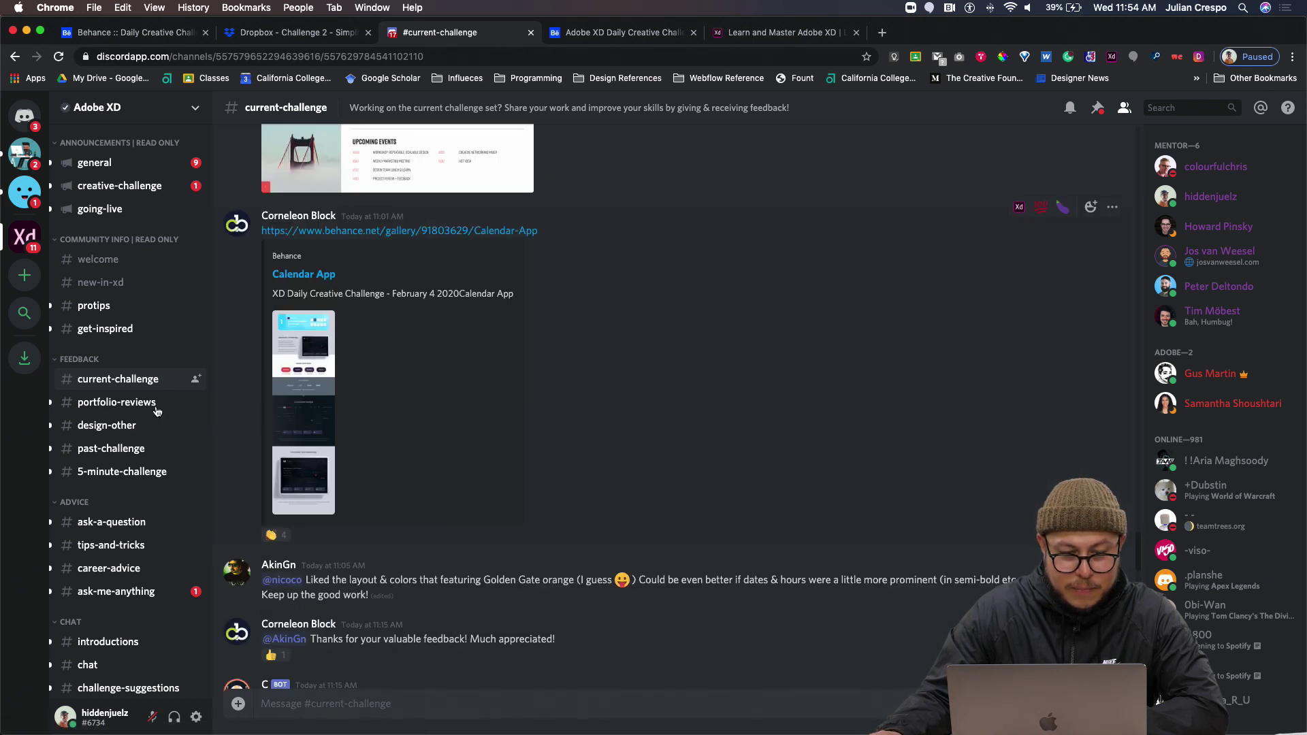
scroll(315, 337, up, 3)
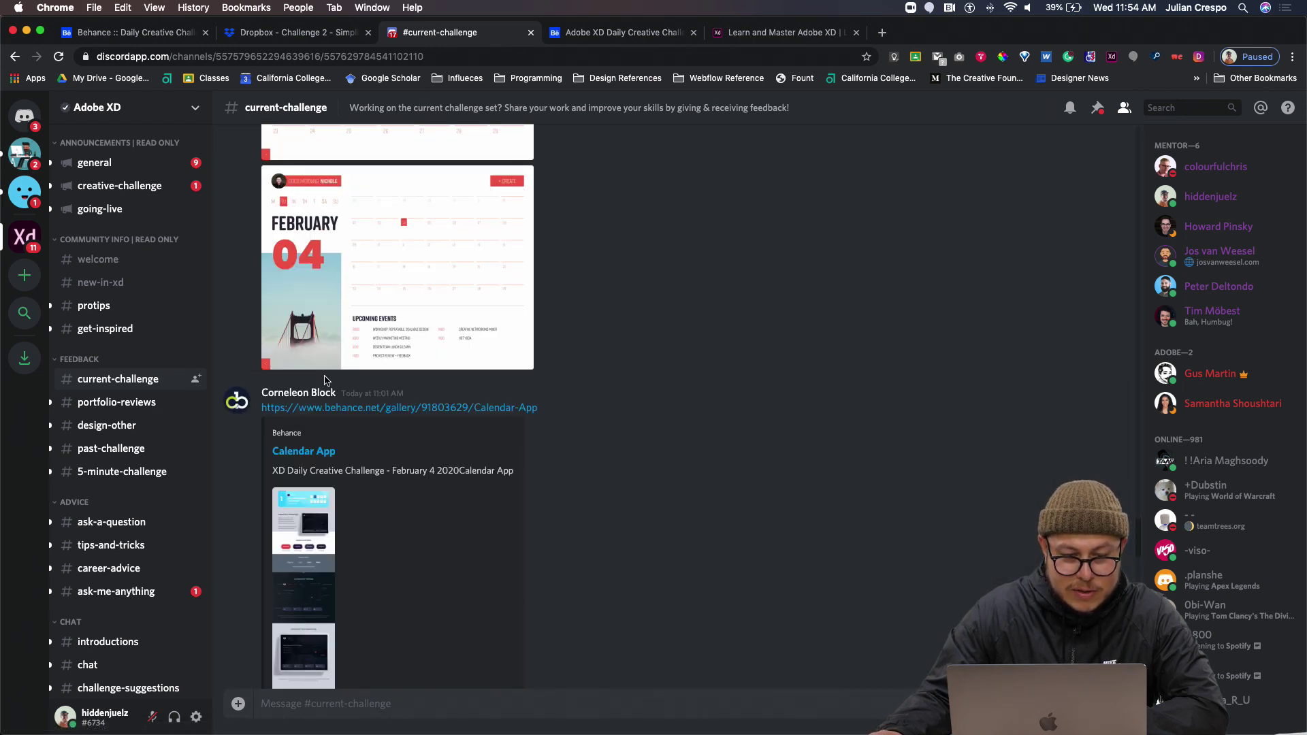
click(343, 409)
Examine the Calendar App project's challenge brief, color palette, typography, component designs and task monitoring mockup
scroll(652, 296, down, 5)
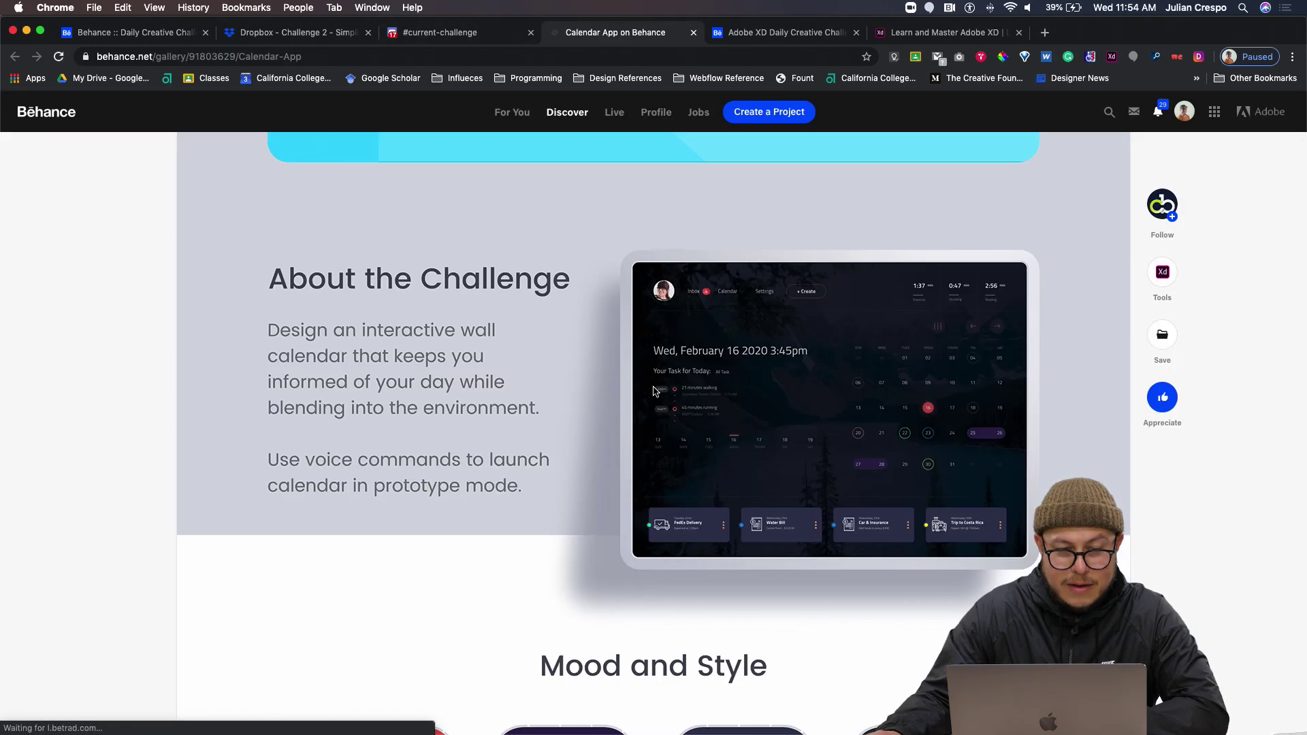
scroll(650, 442, down, 2)
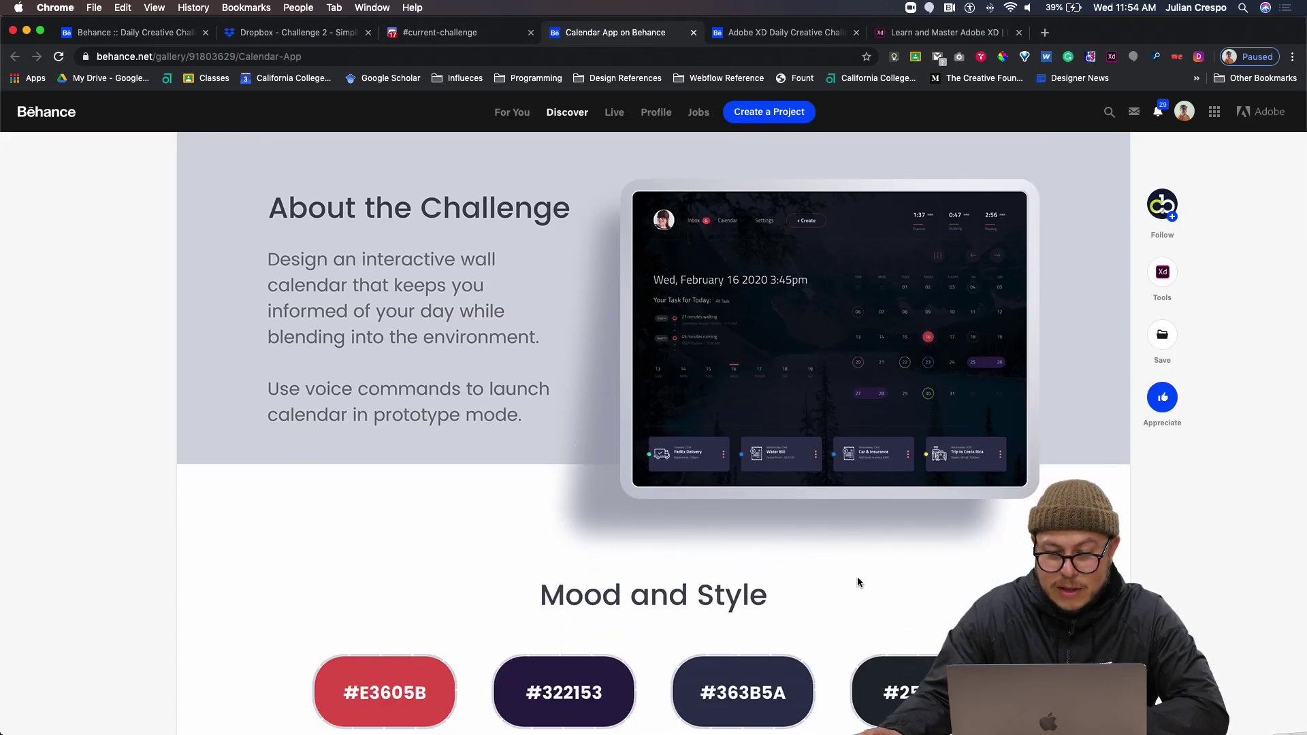
scroll(856, 577, down, 1)
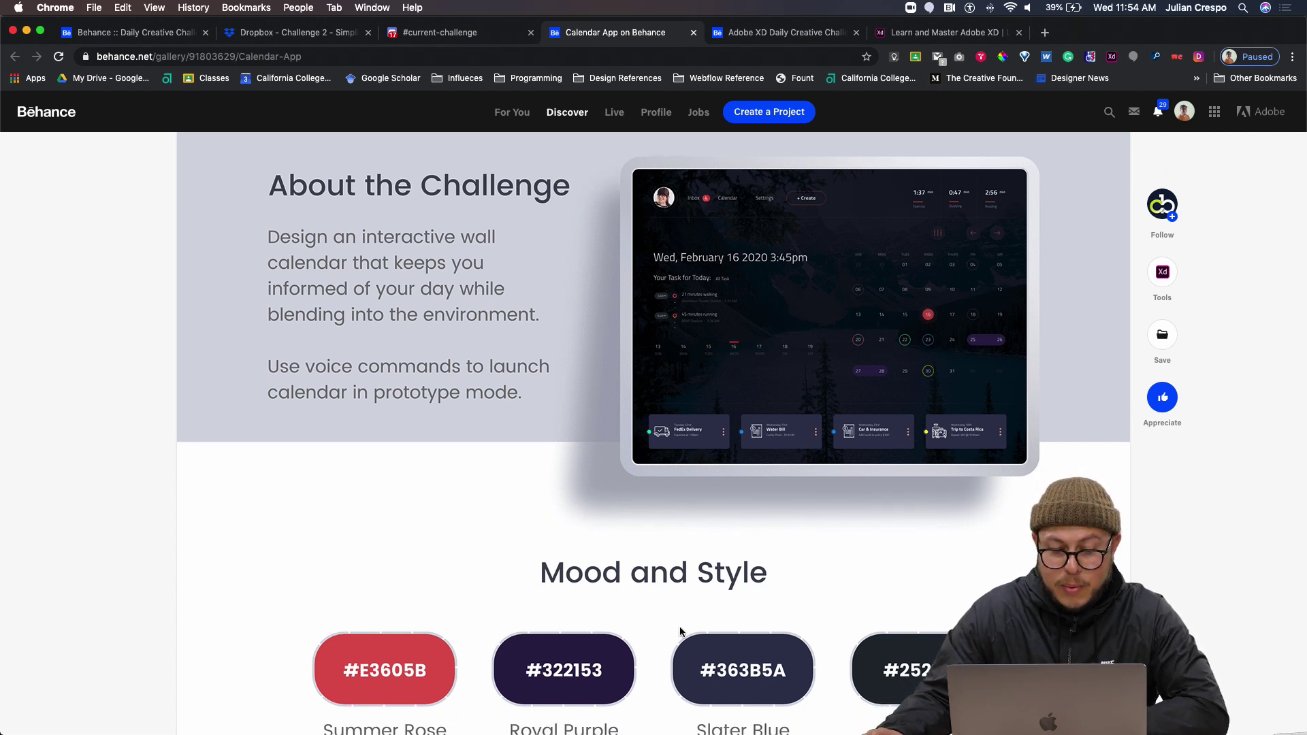
scroll(866, 642, down, 10)
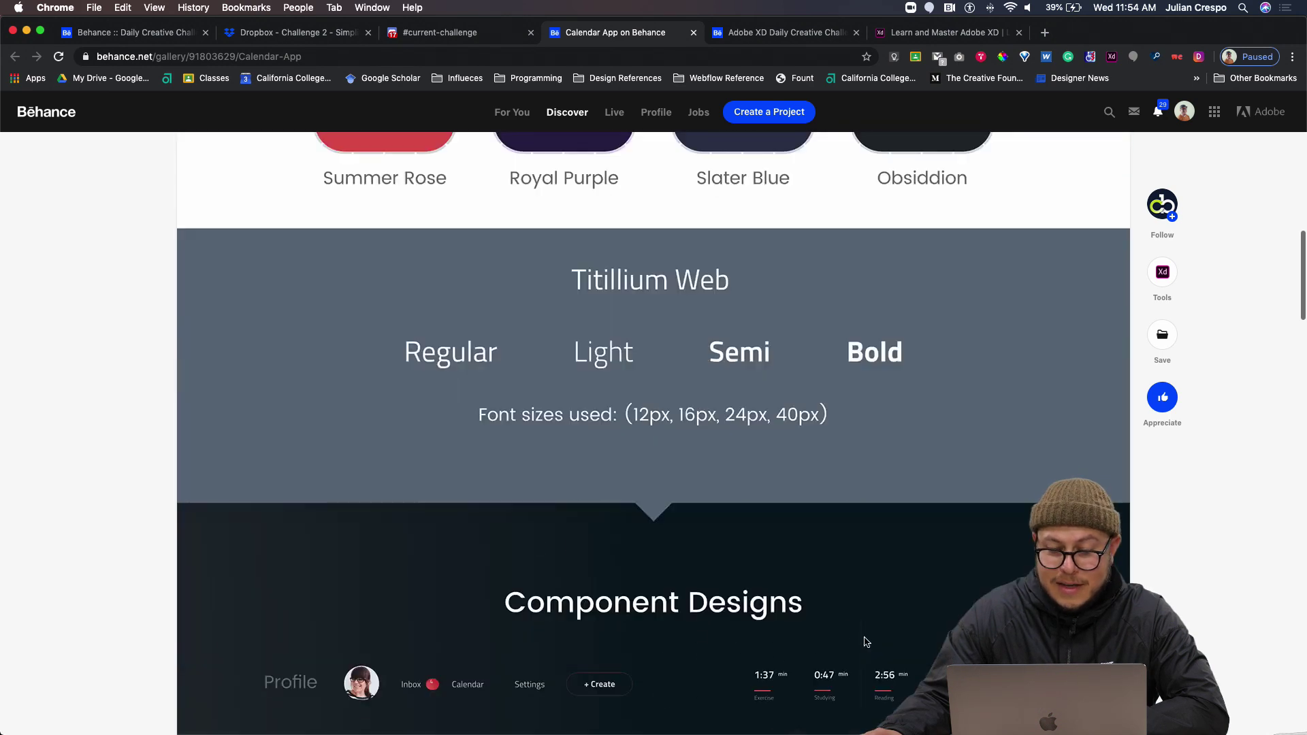
scroll(866, 642, down, 4)
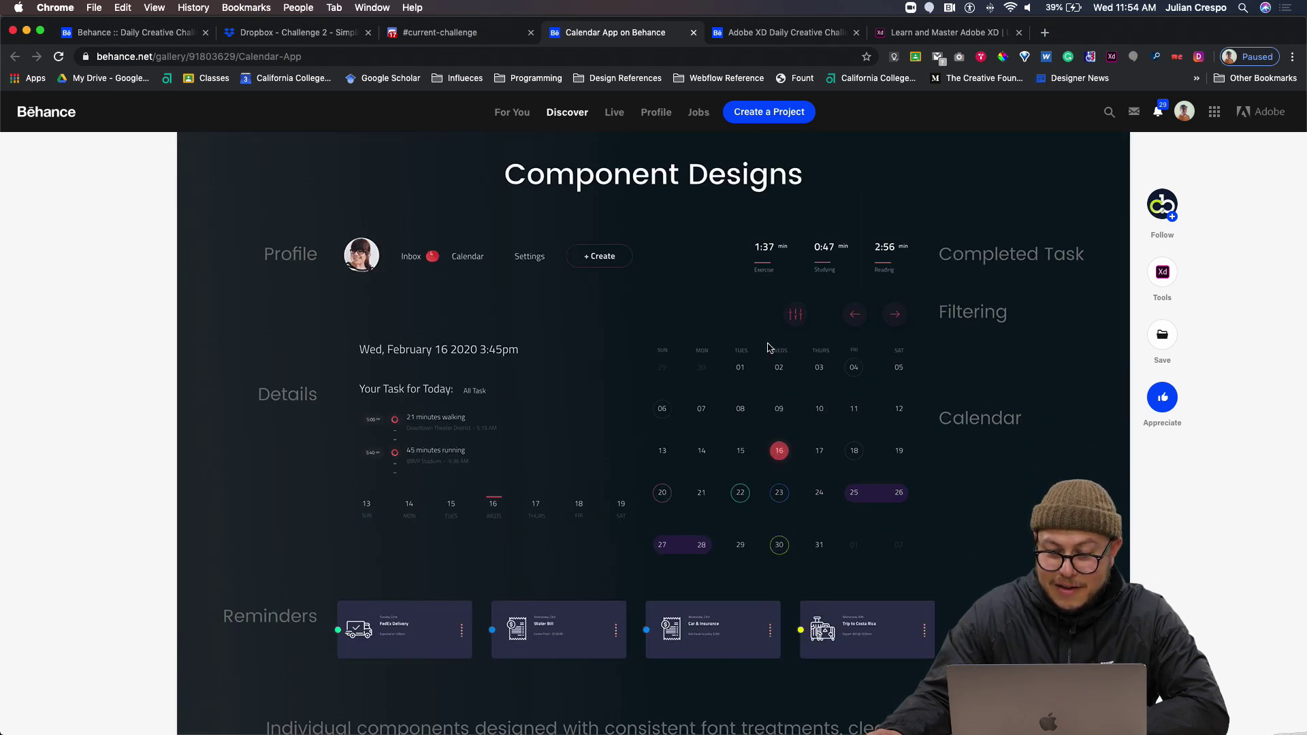
scroll(711, 497, down, 10)
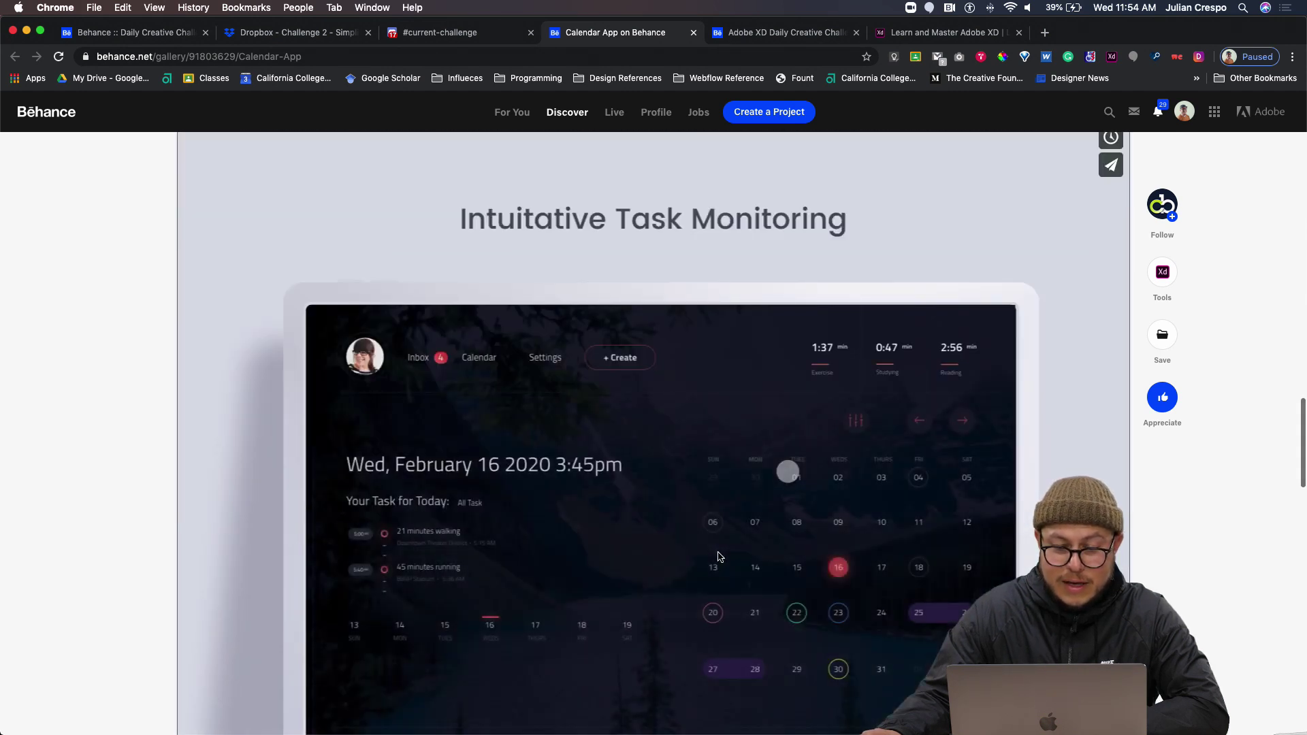
Review the rest of the Calendar App project's task dashboard mockup and closing description, and return to the project's opening banner
scroll(719, 557, down, 2)
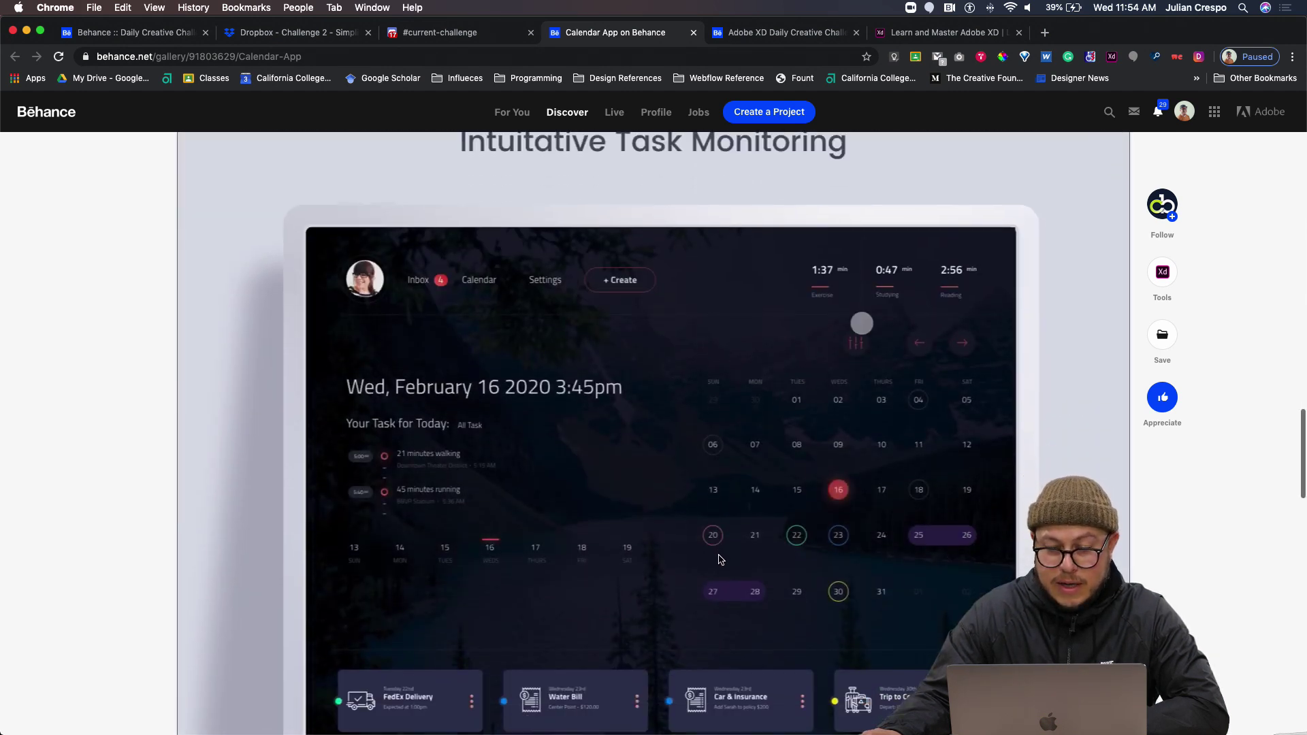
scroll(720, 565, down, 2)
scroll(722, 574, down, 3)
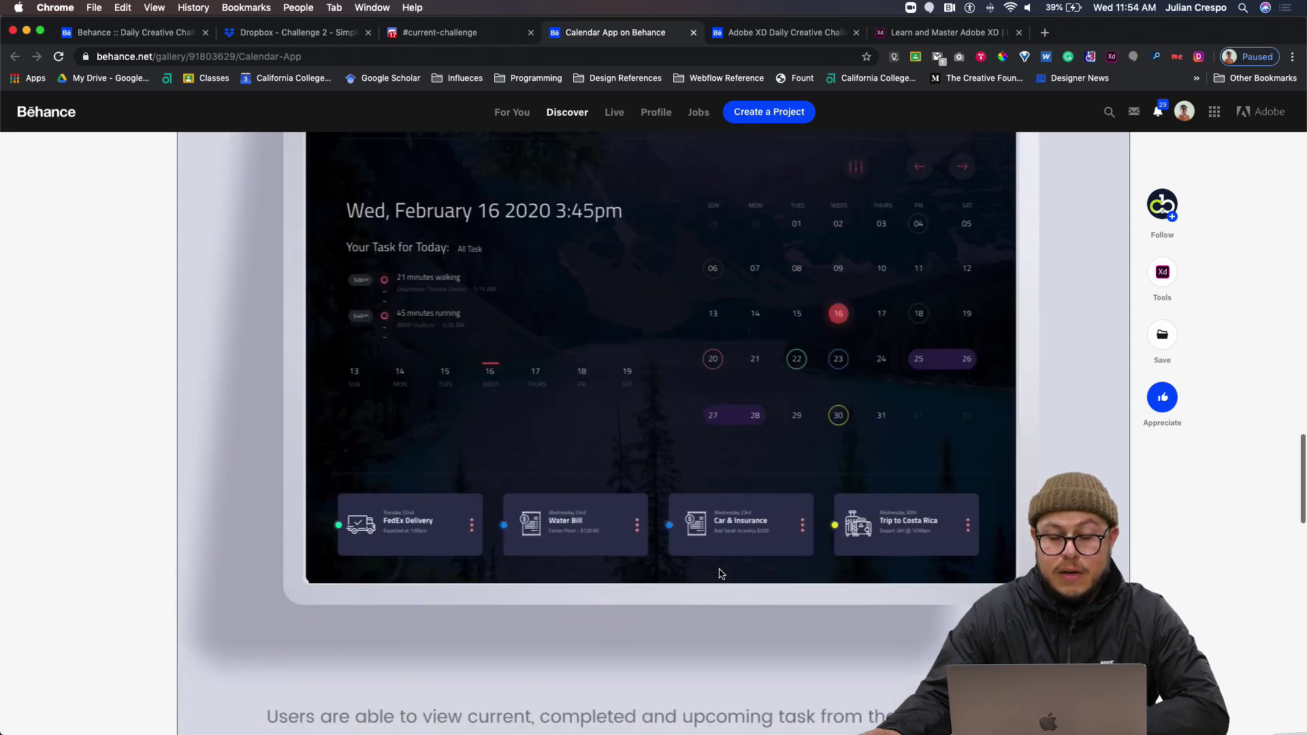
scroll(721, 574, down, 14)
scroll(721, 574, up, 20)
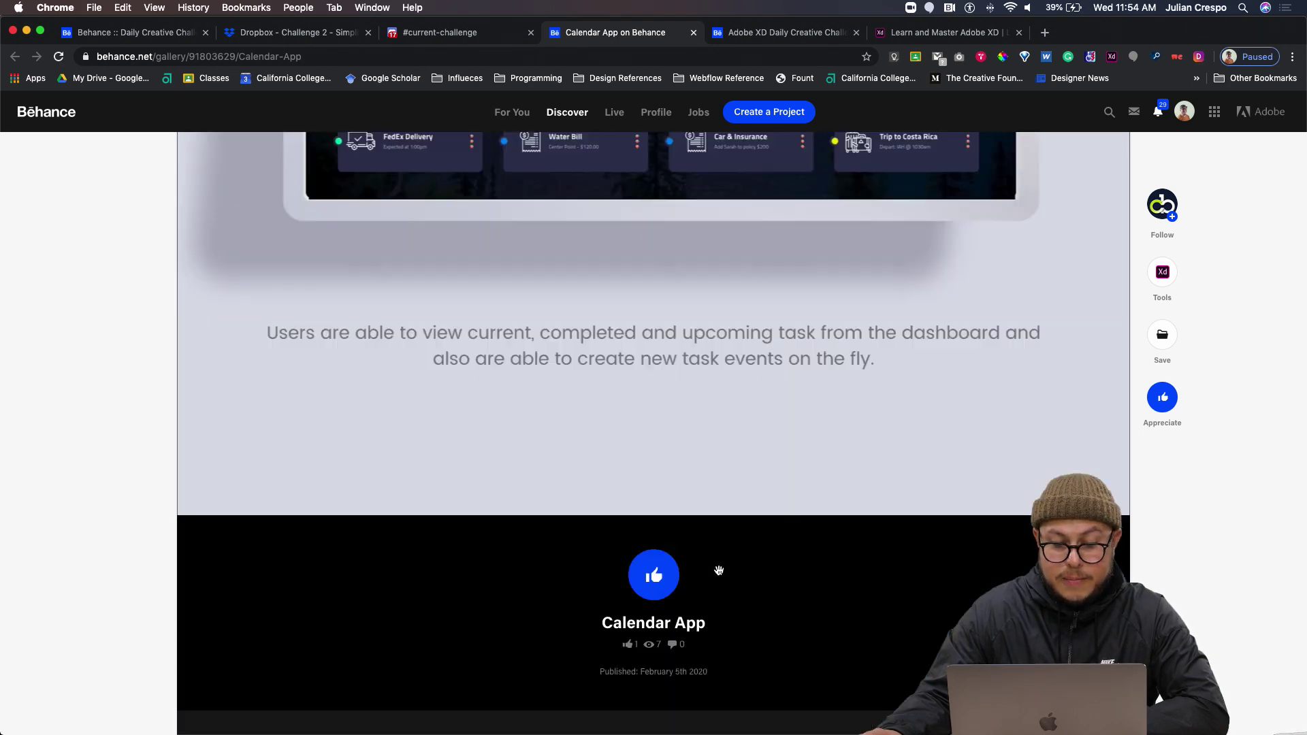
scroll(719, 574, up, 15)
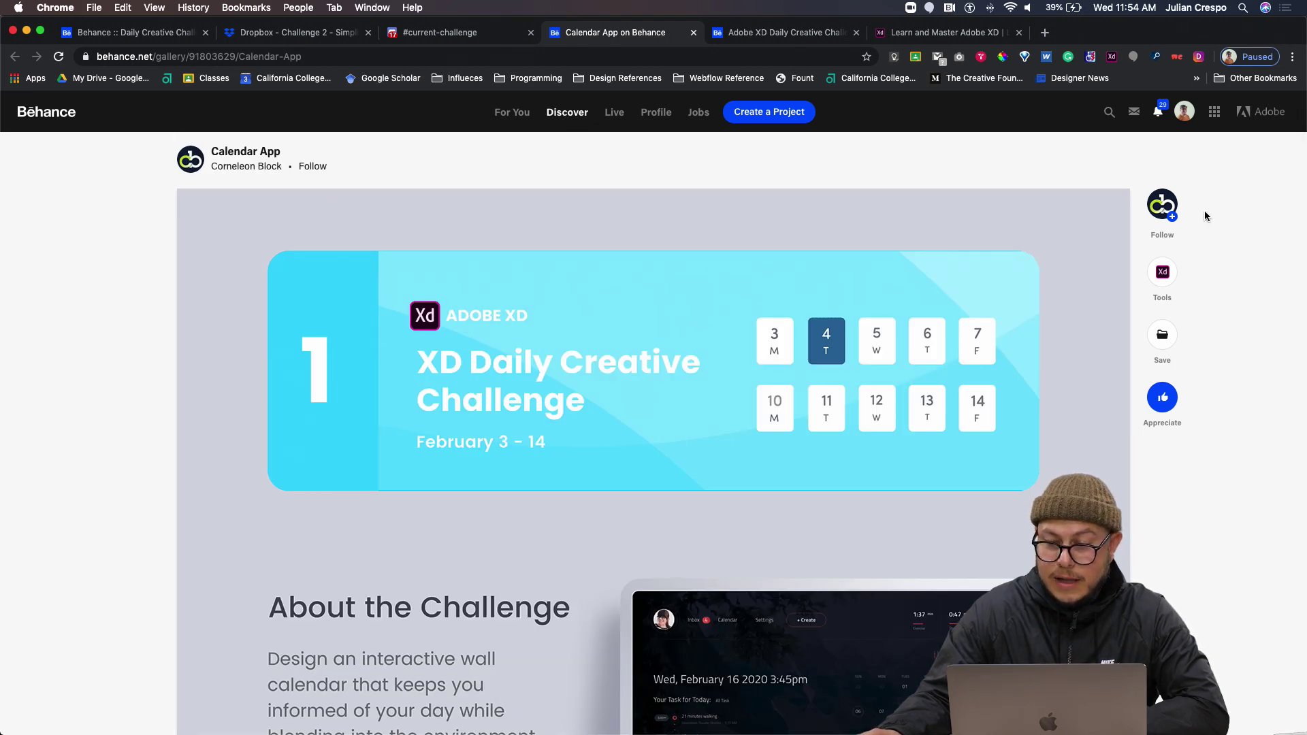
Switch to Discord's current-challenge channel and browse older posts back to the winter-themed interactive wall calendar submission
click(432, 34)
scroll(382, 350, up, 10)
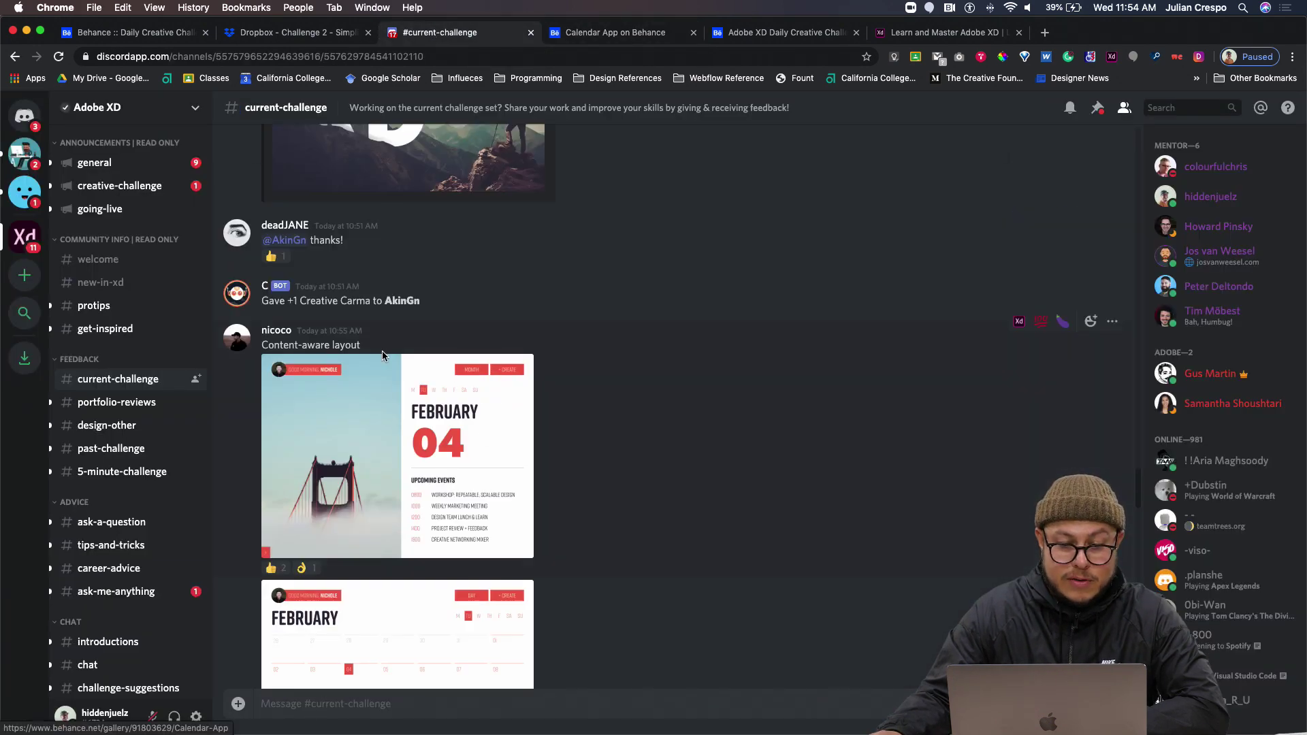
scroll(465, 417, up, 10)
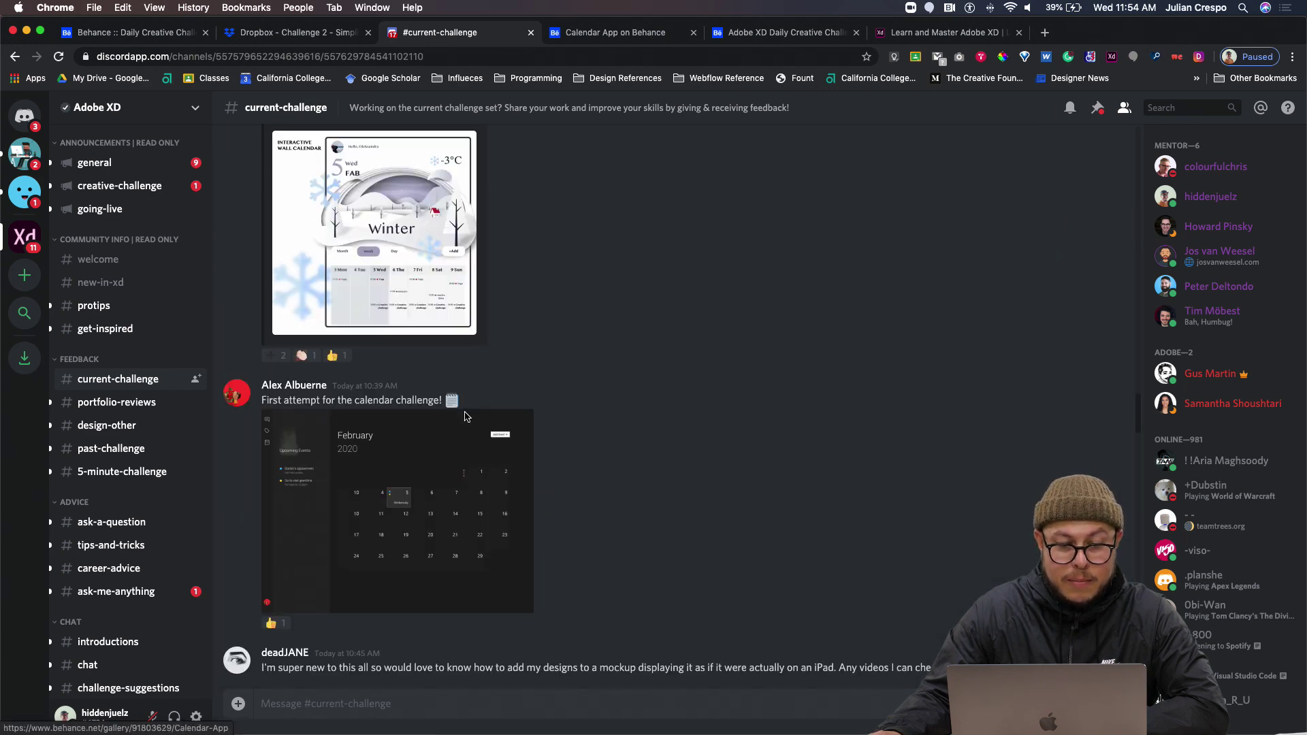
scroll(465, 417, up, 5)
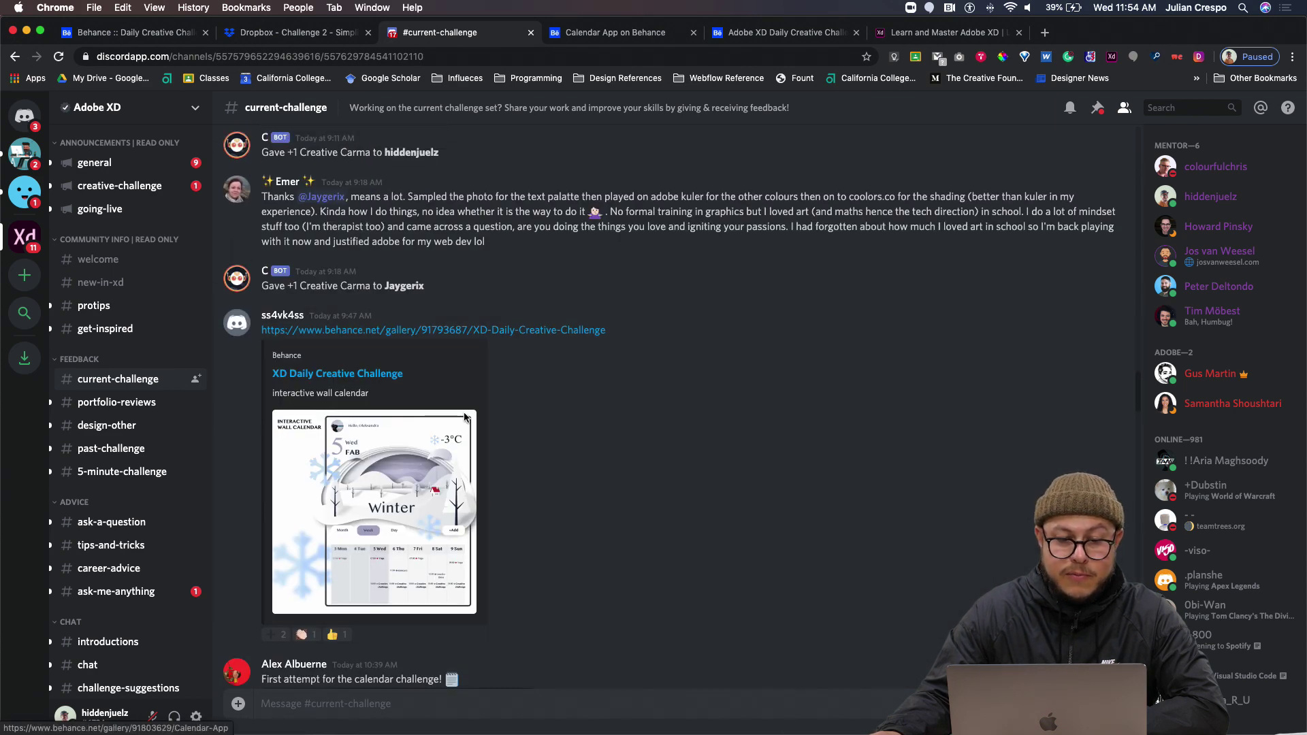